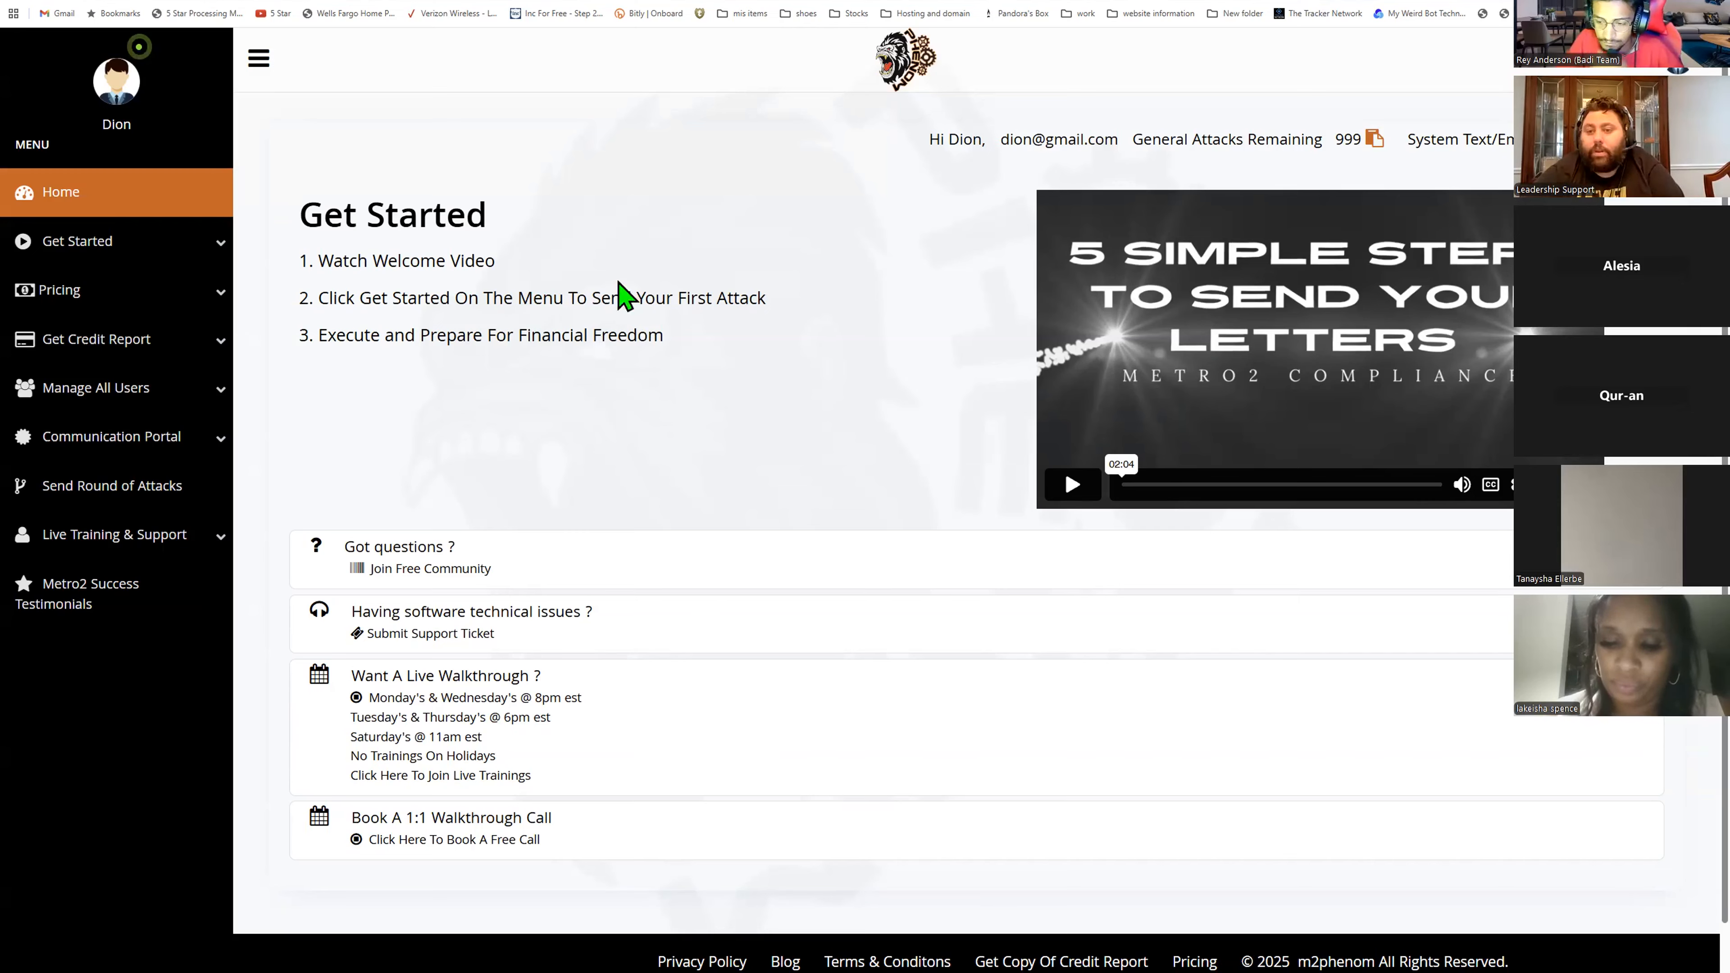
- Highlight the greeting and General Attacks Remaining count in the page header
drag(928, 140, 1403, 146)
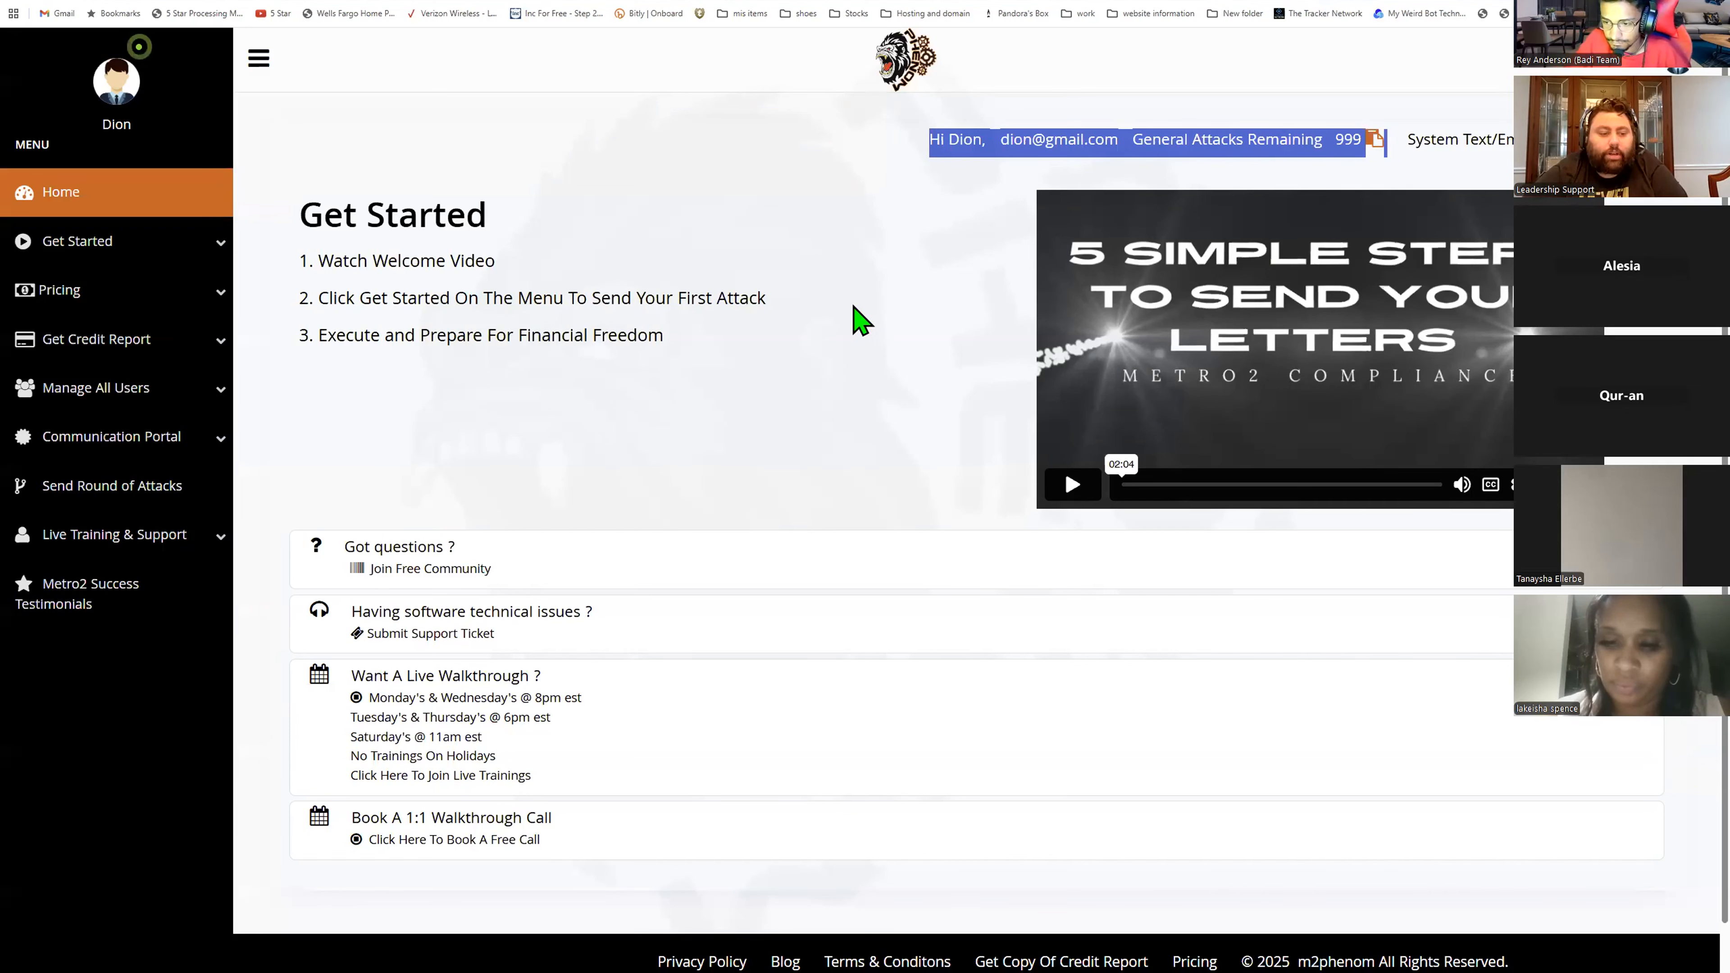
click(954, 205)
drag(923, 141, 1390, 128)
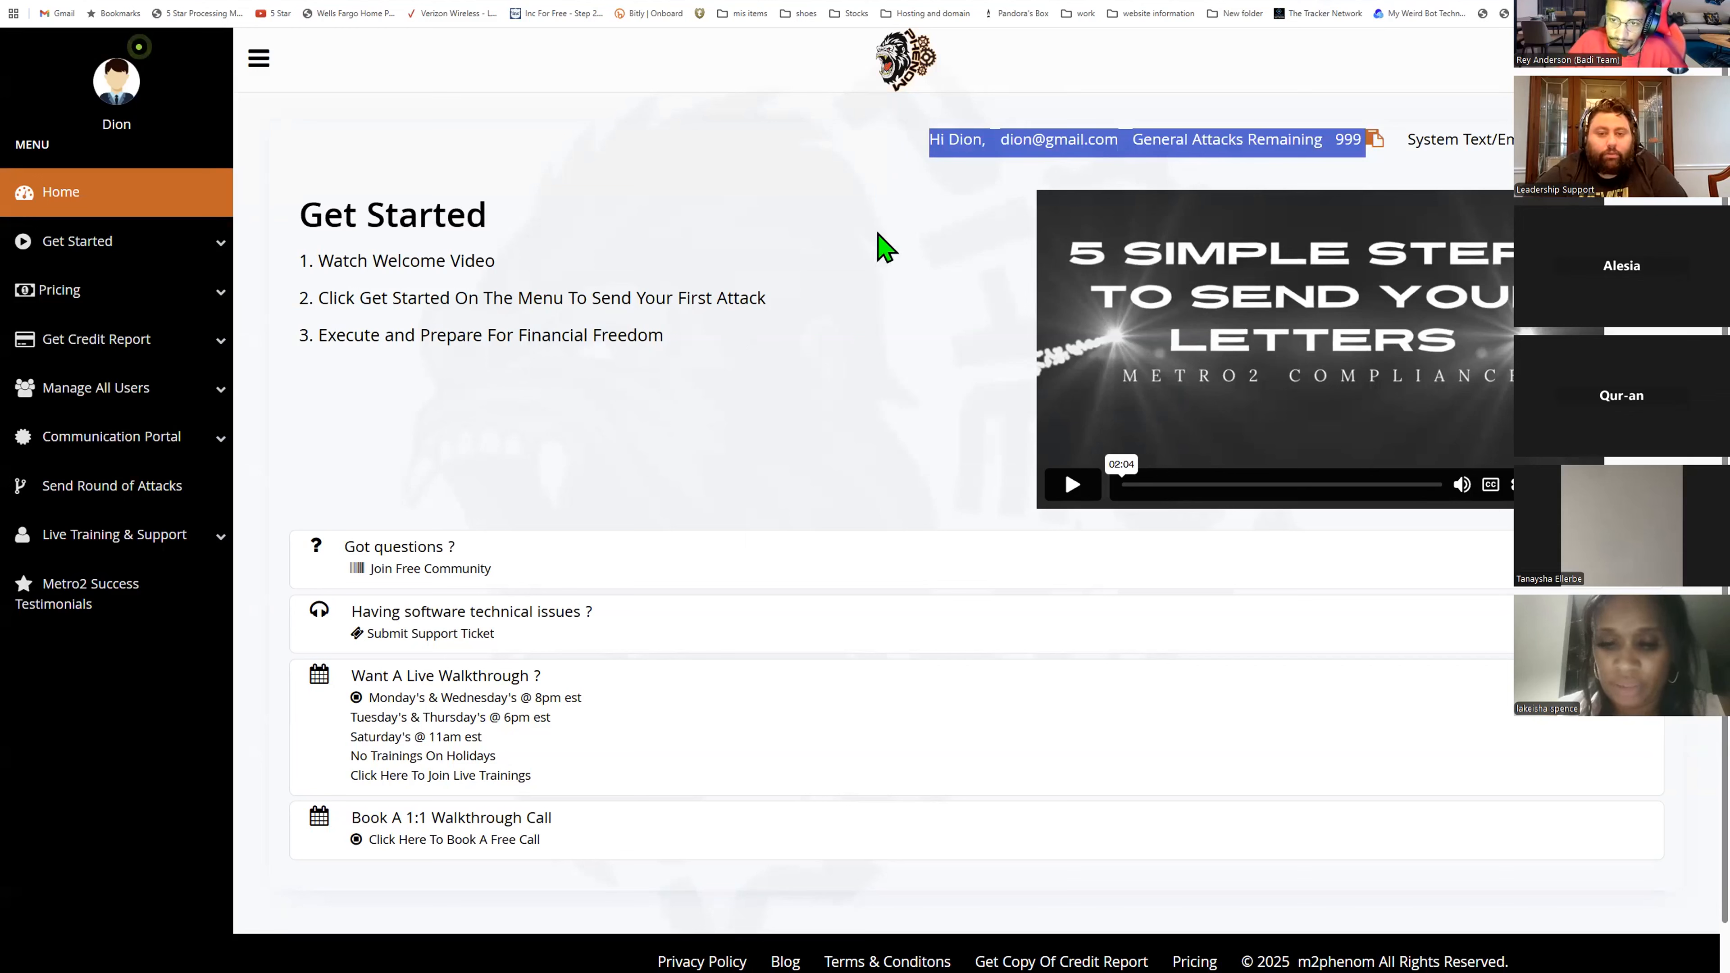
click(927, 177)
drag(930, 141, 1360, 131)
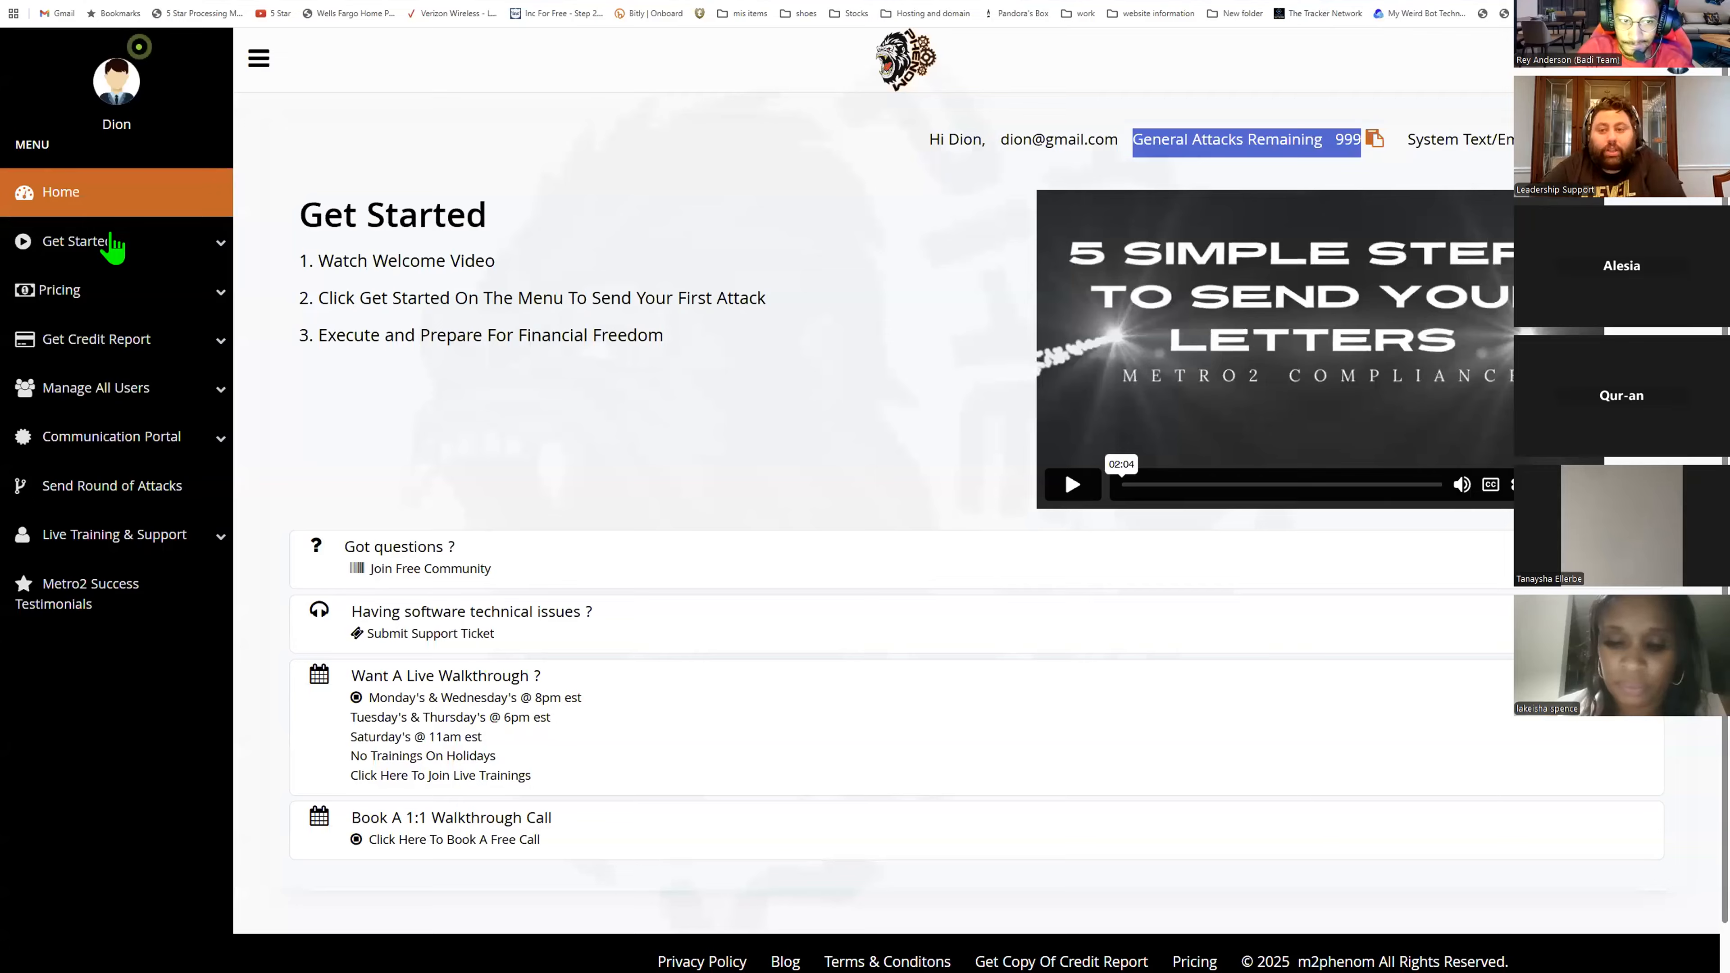
- Open the Join Free Community link and close the Facebook group tab it opens
click(387, 550)
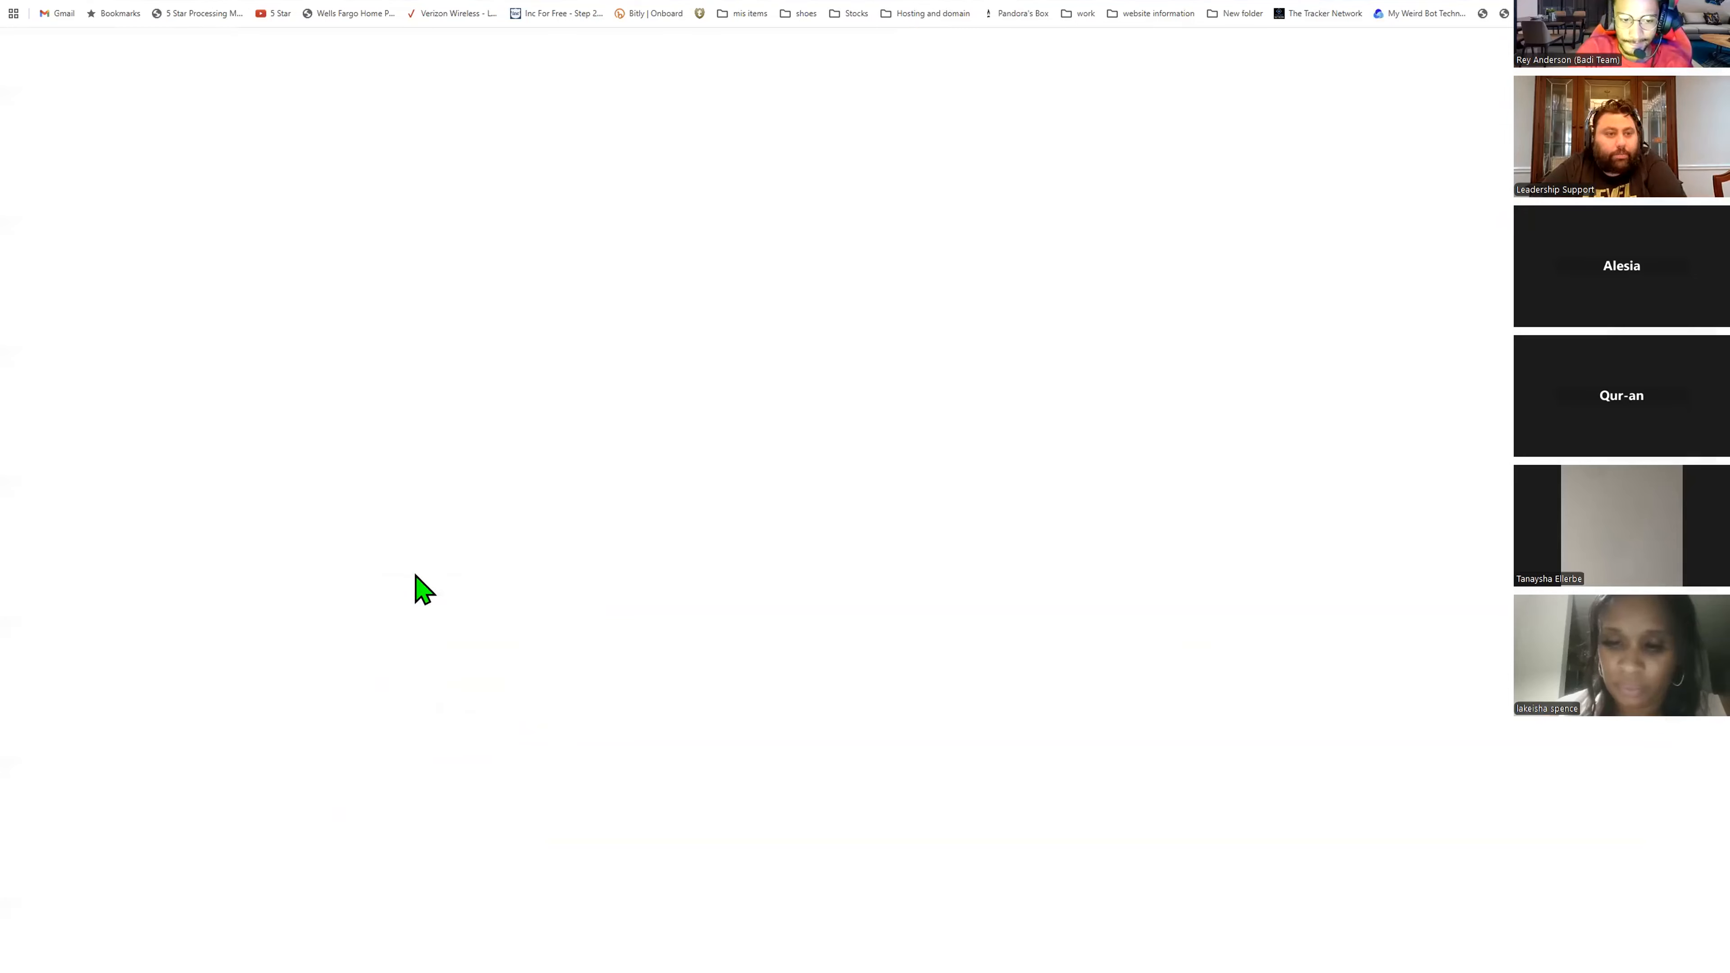
click(1001, 363)
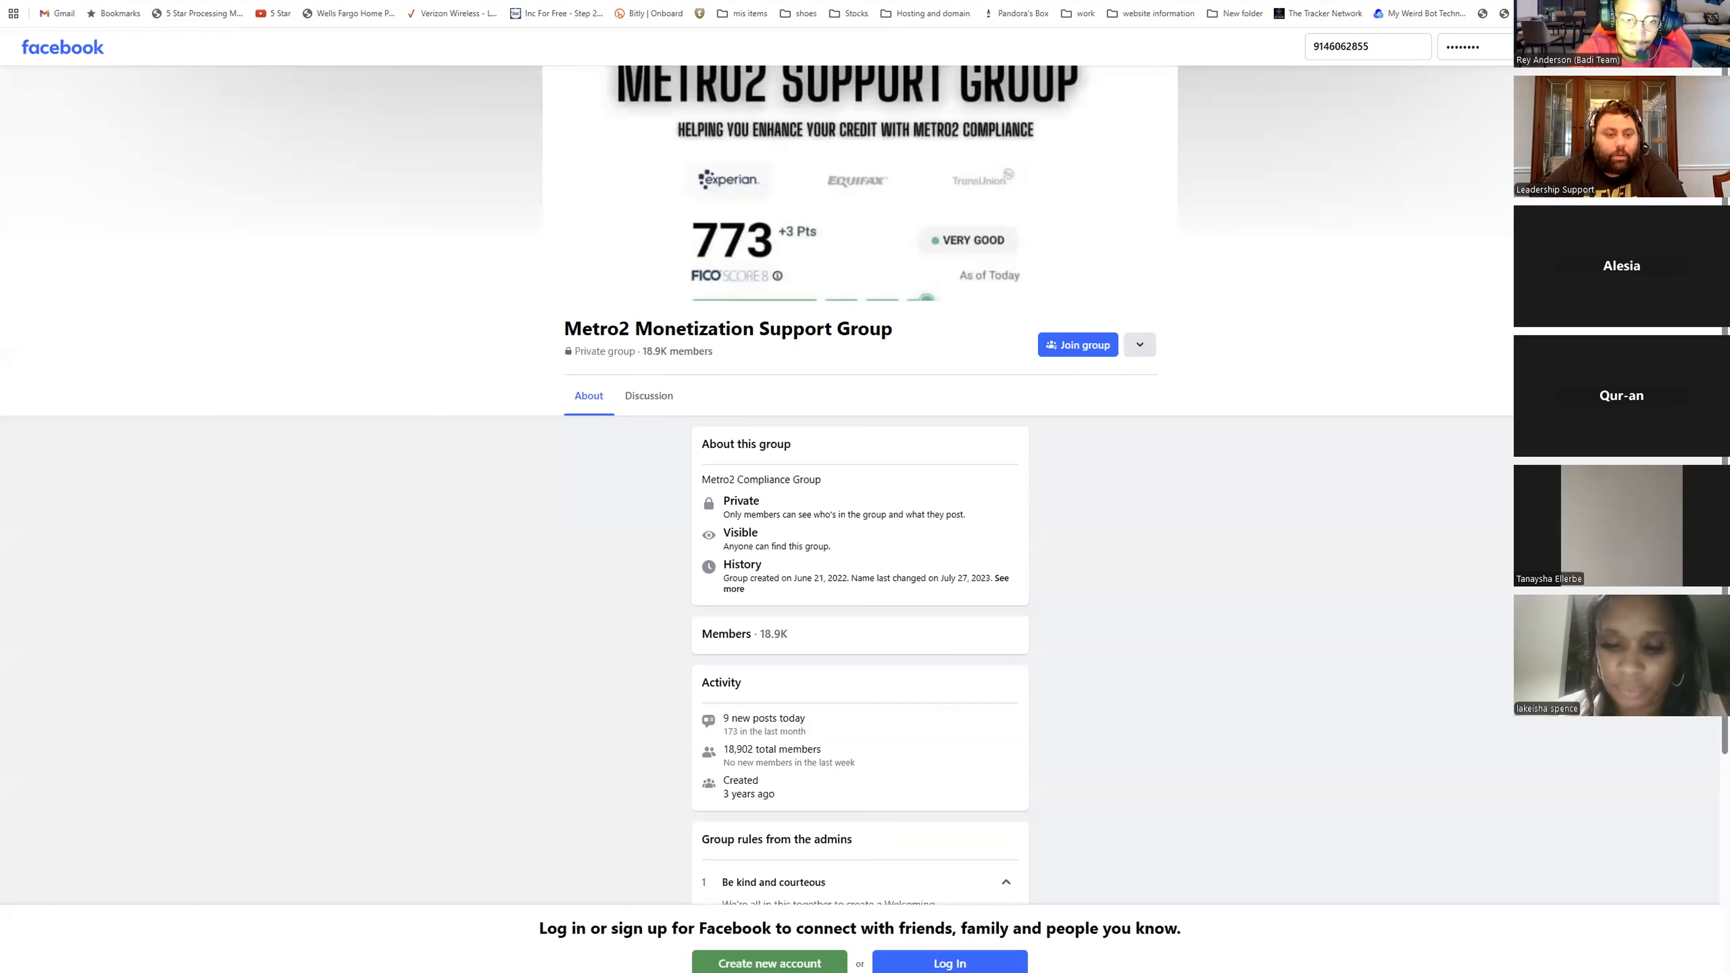
key(ctrl+w)
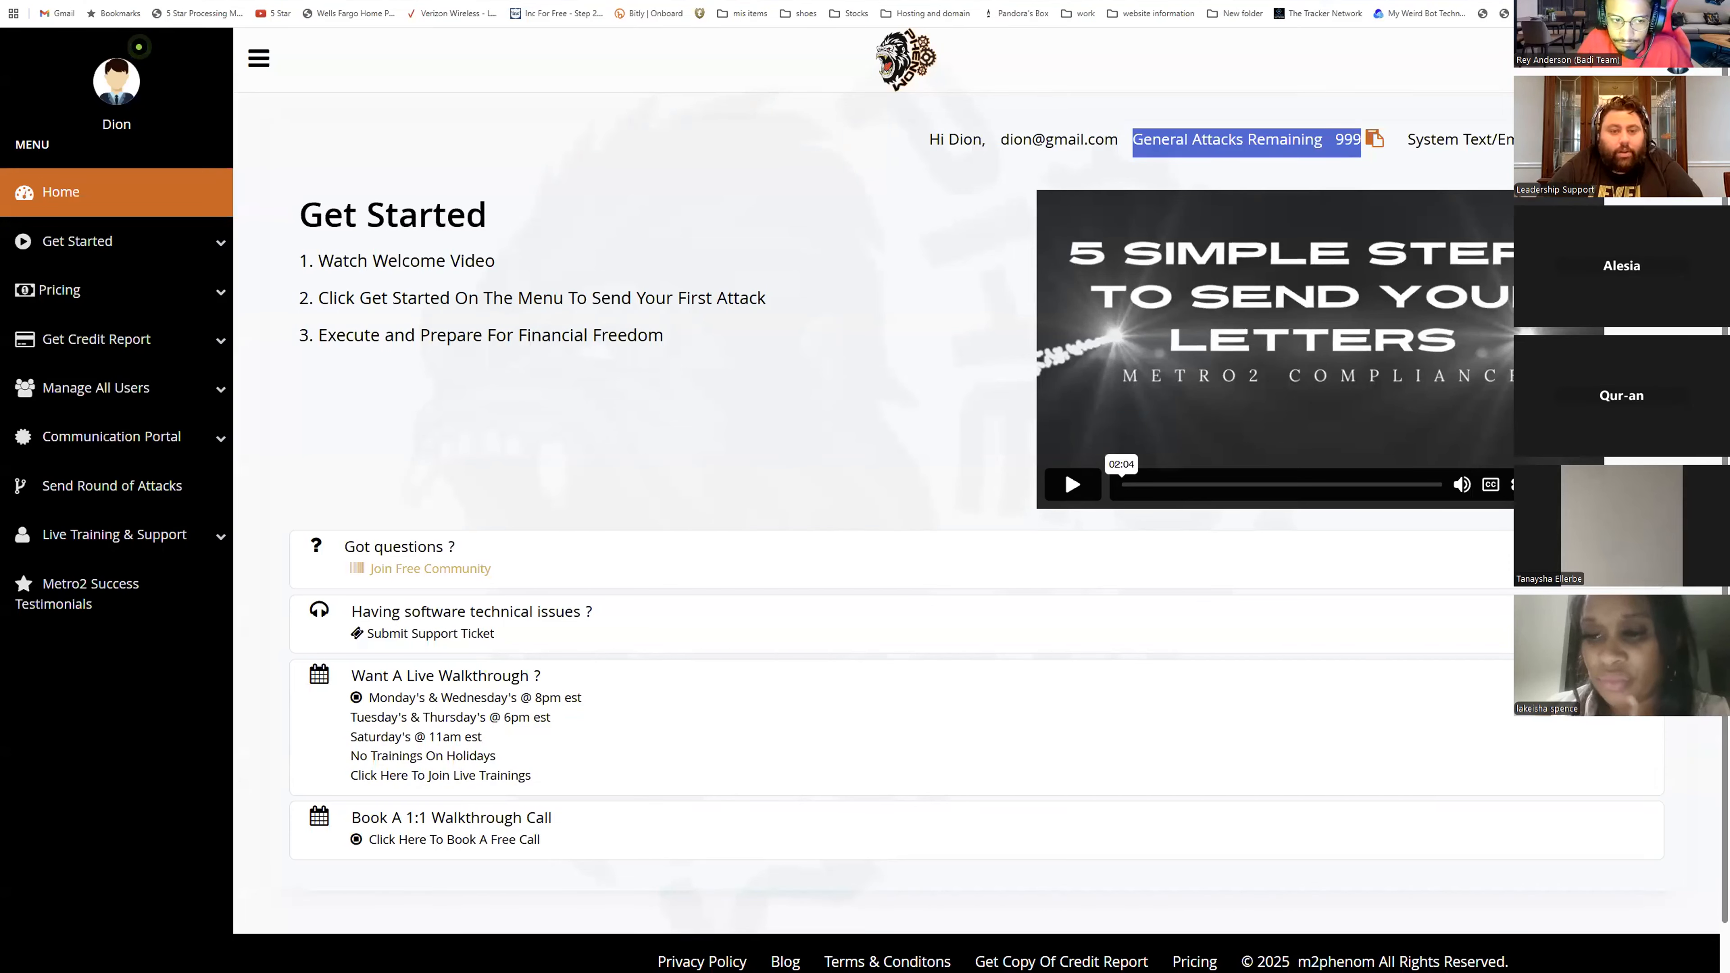
- Open the subscription plans page through Select Subscription in the Pricing menu
click(146, 238)
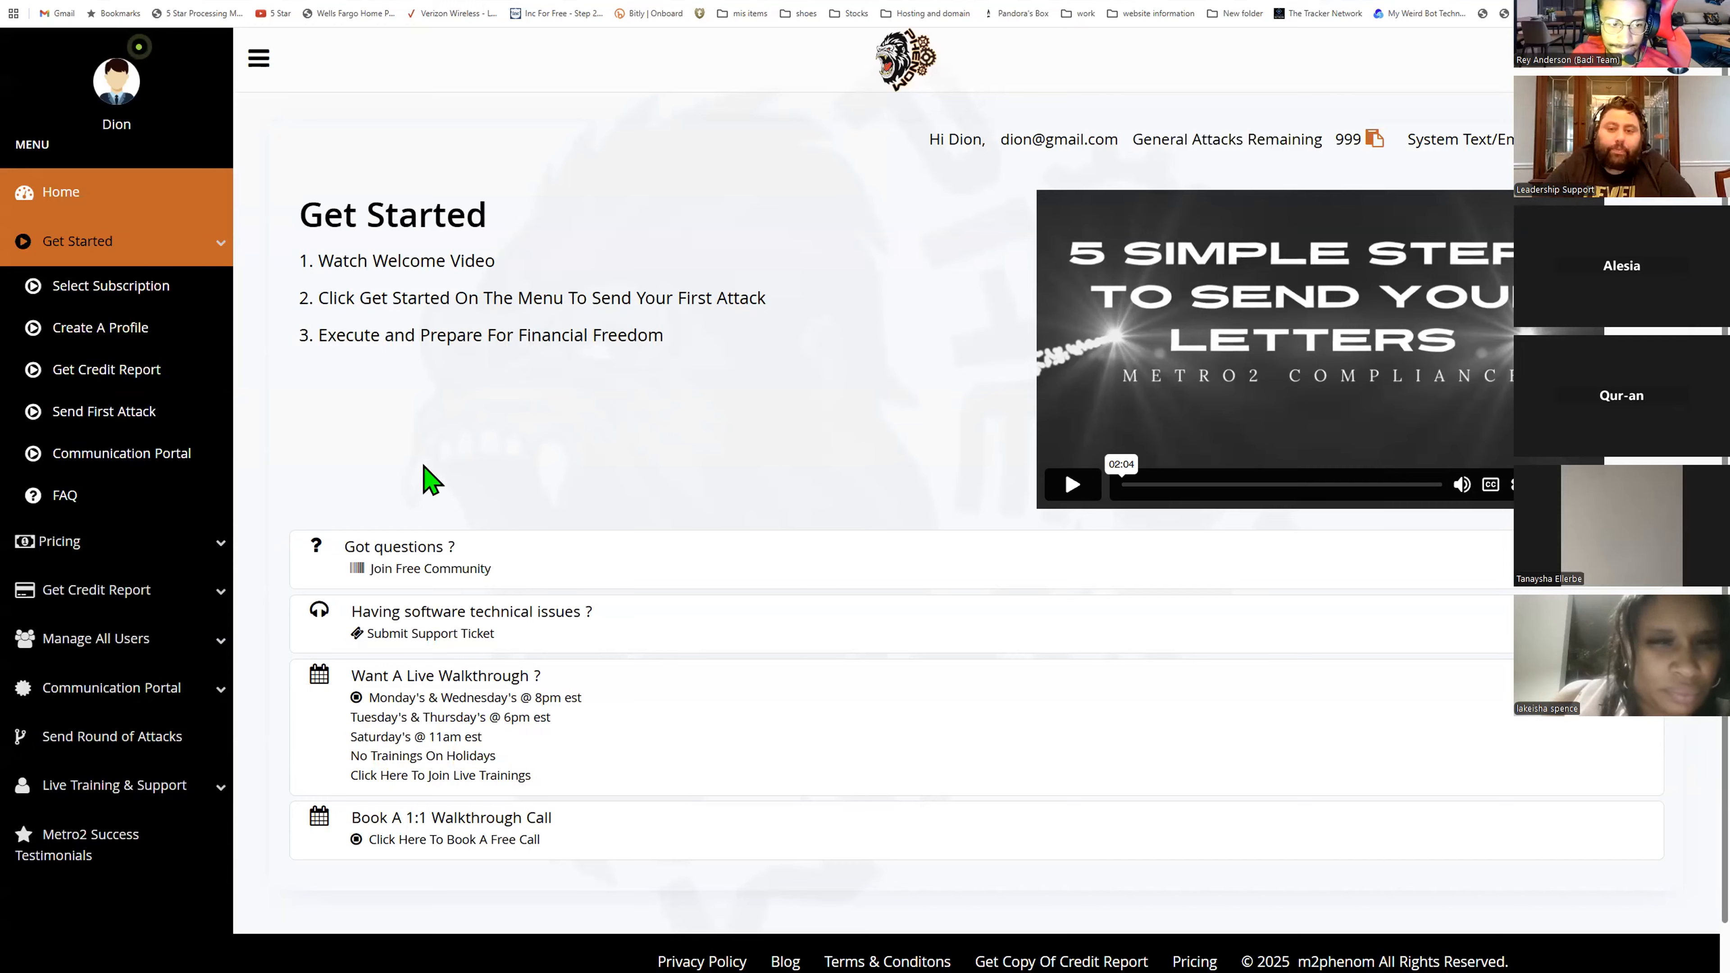
click(41, 254)
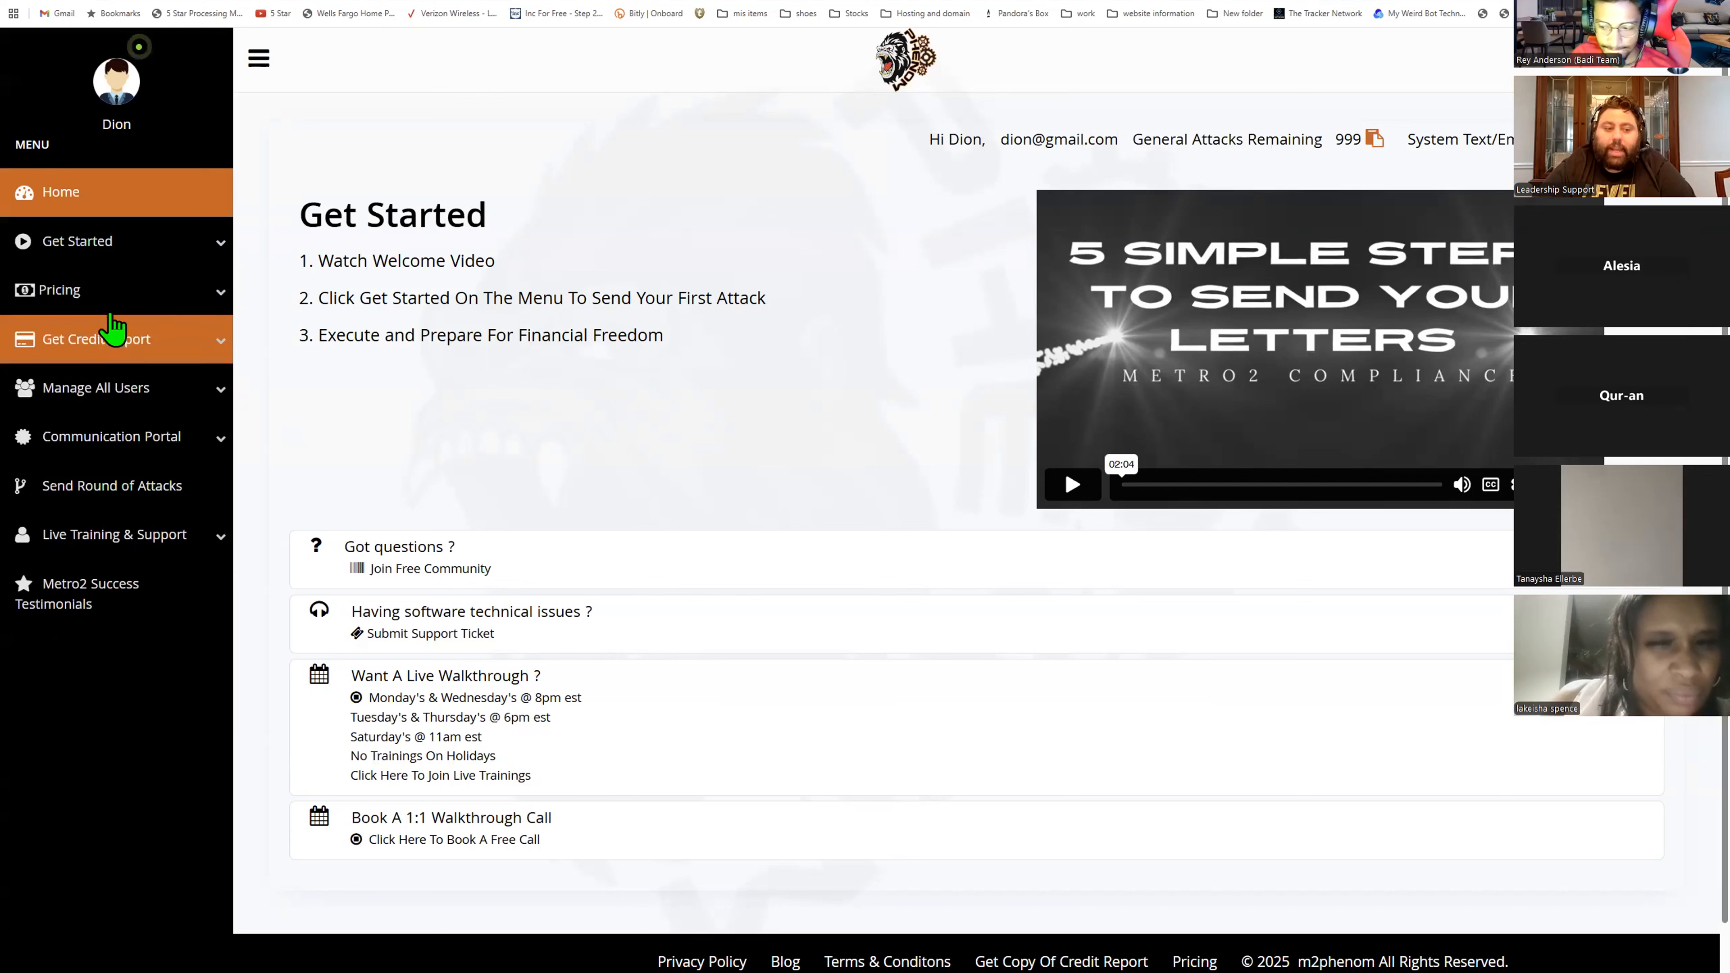
click(68, 290)
click(135, 344)
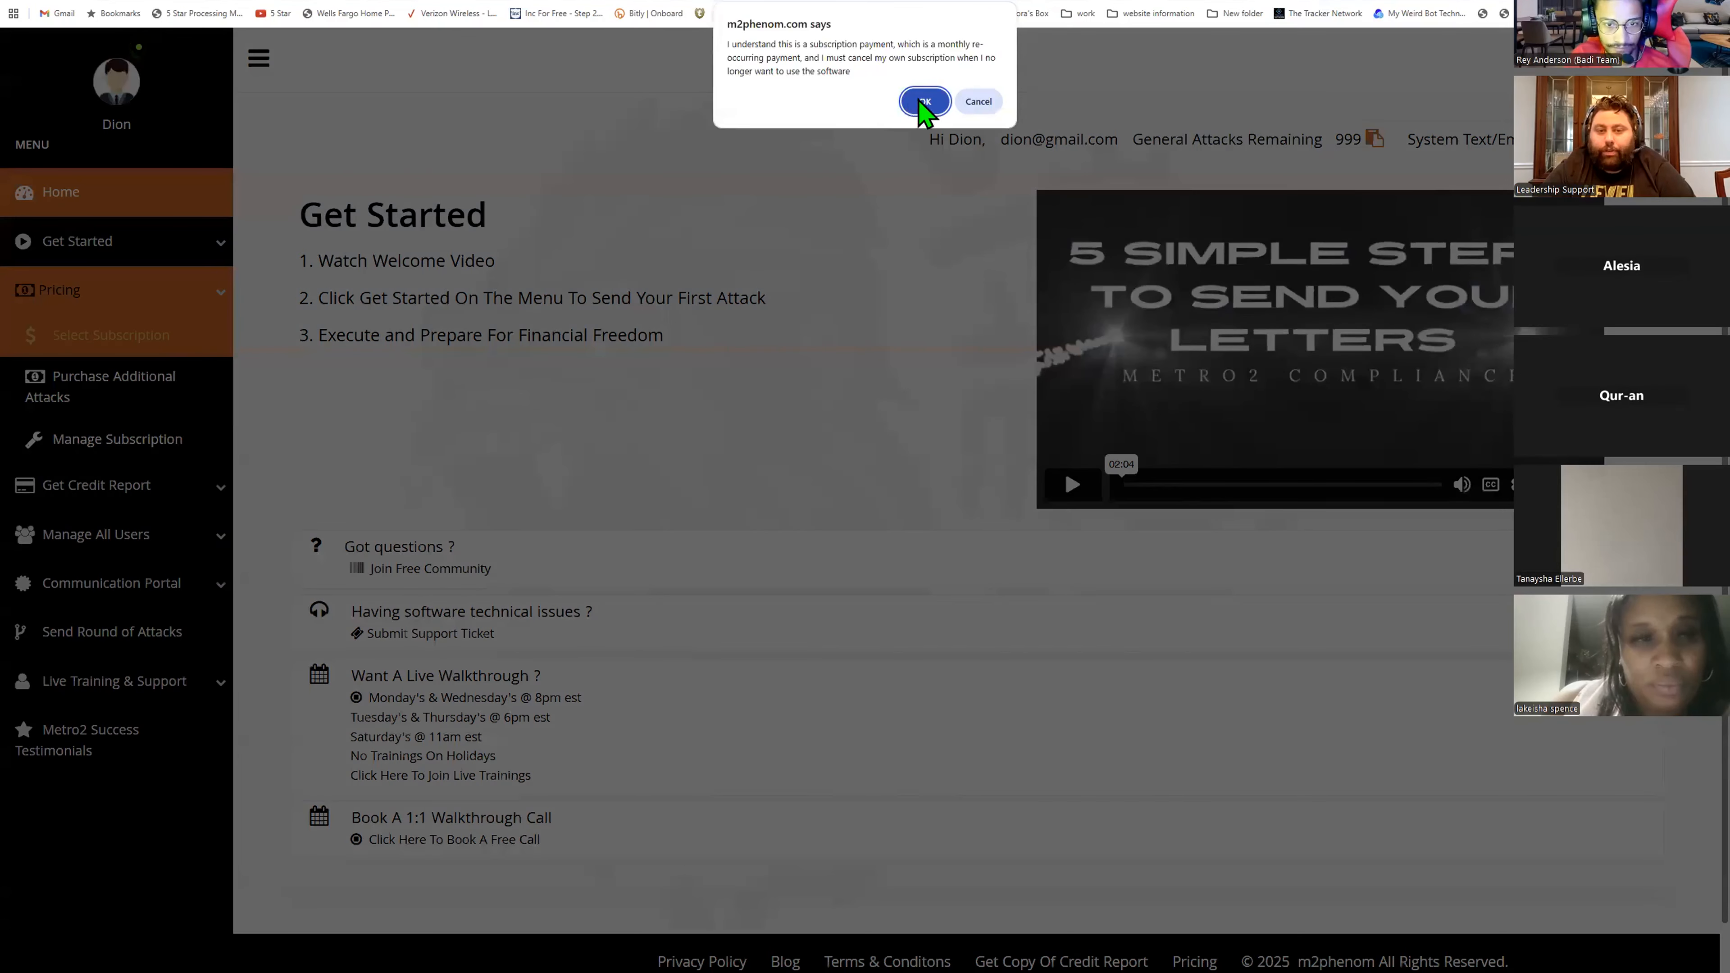
click(925, 103)
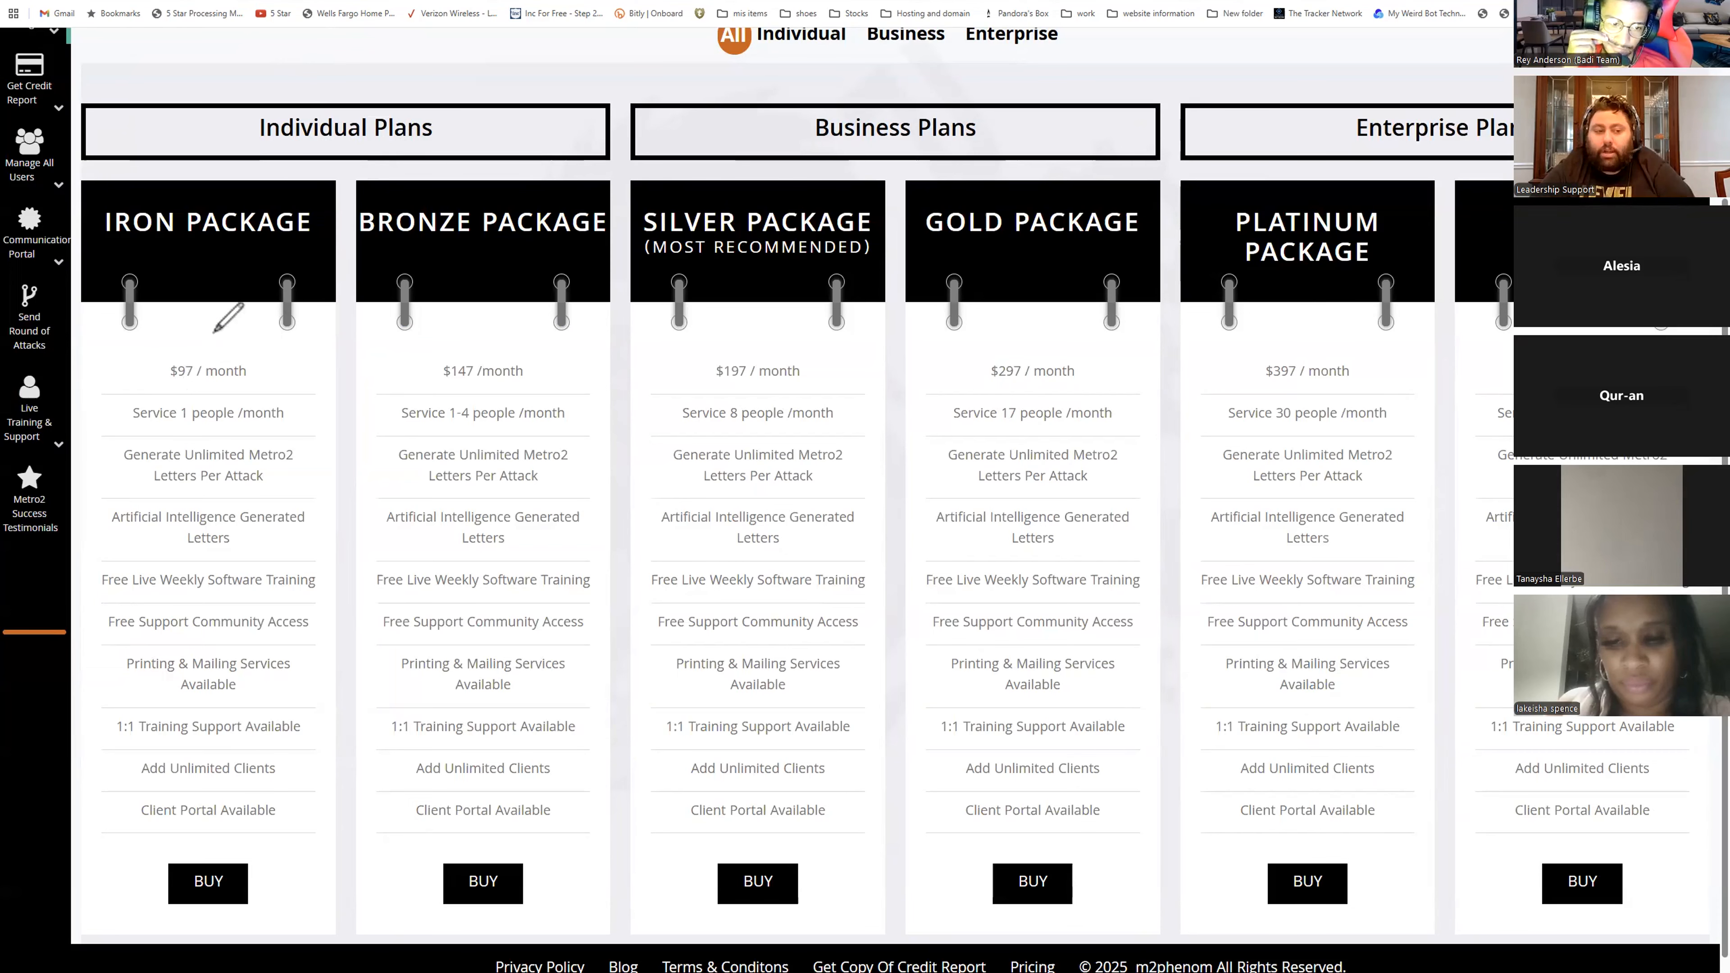
- Annotate the Iron package, underlining its price and service line and writing 97, 40, 40 and 177
drag(174, 428, 290, 428)
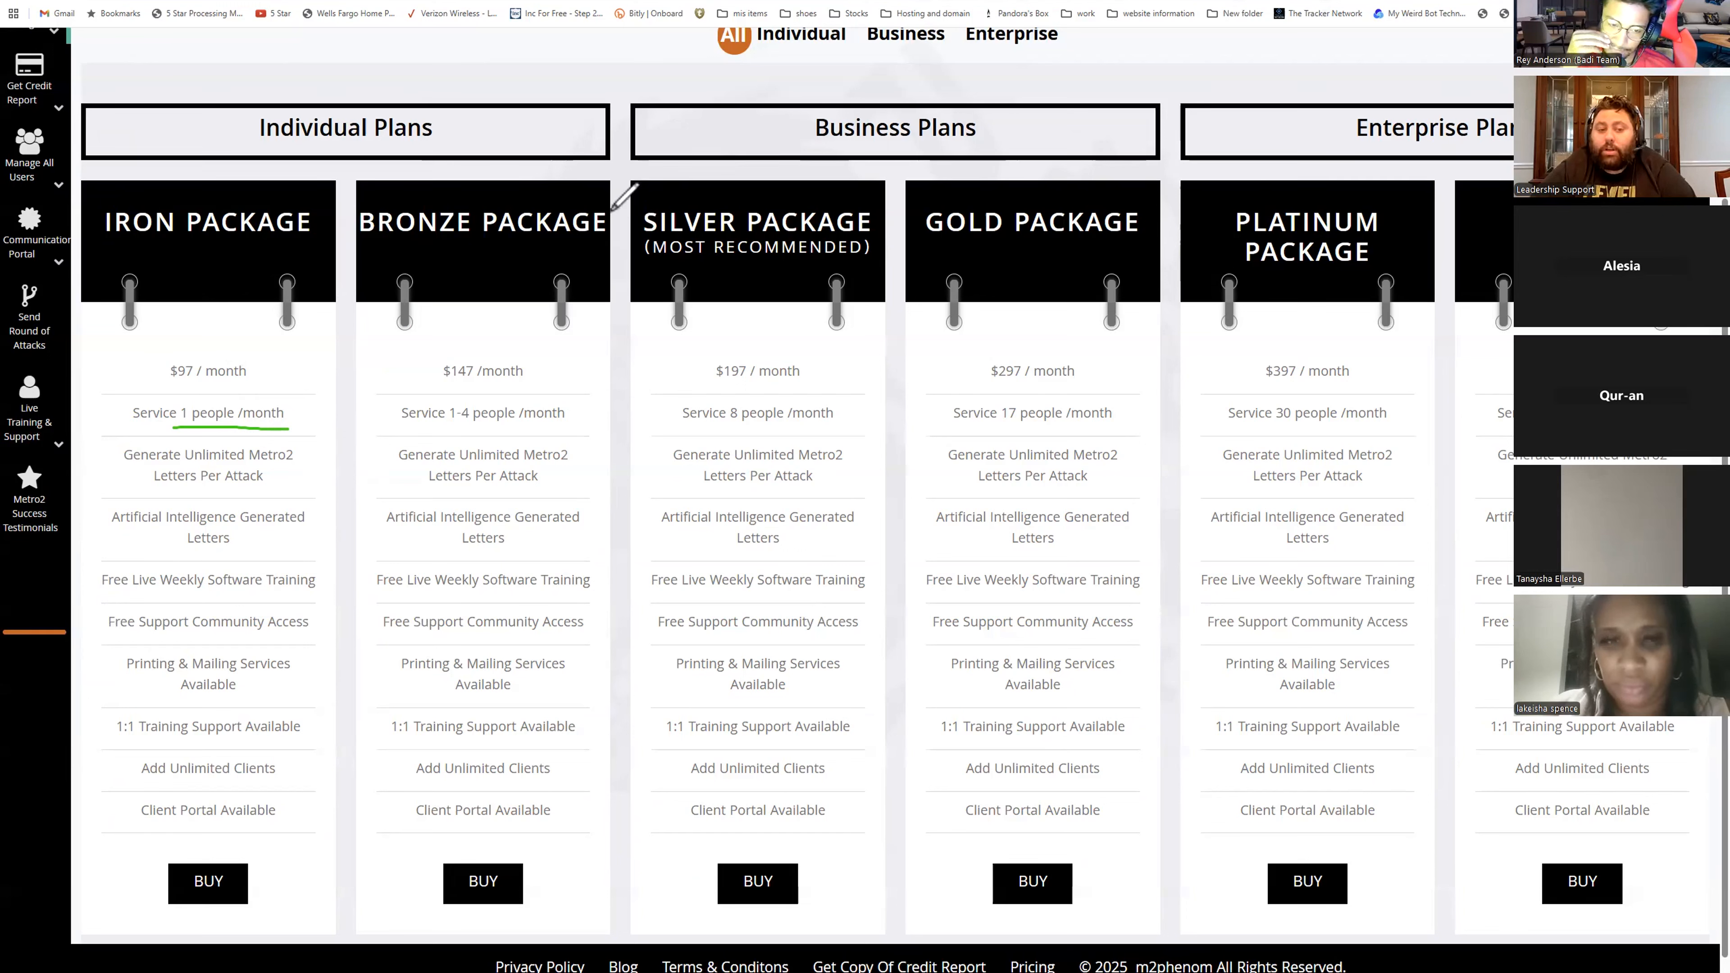
drag(580, 184, 583, 182)
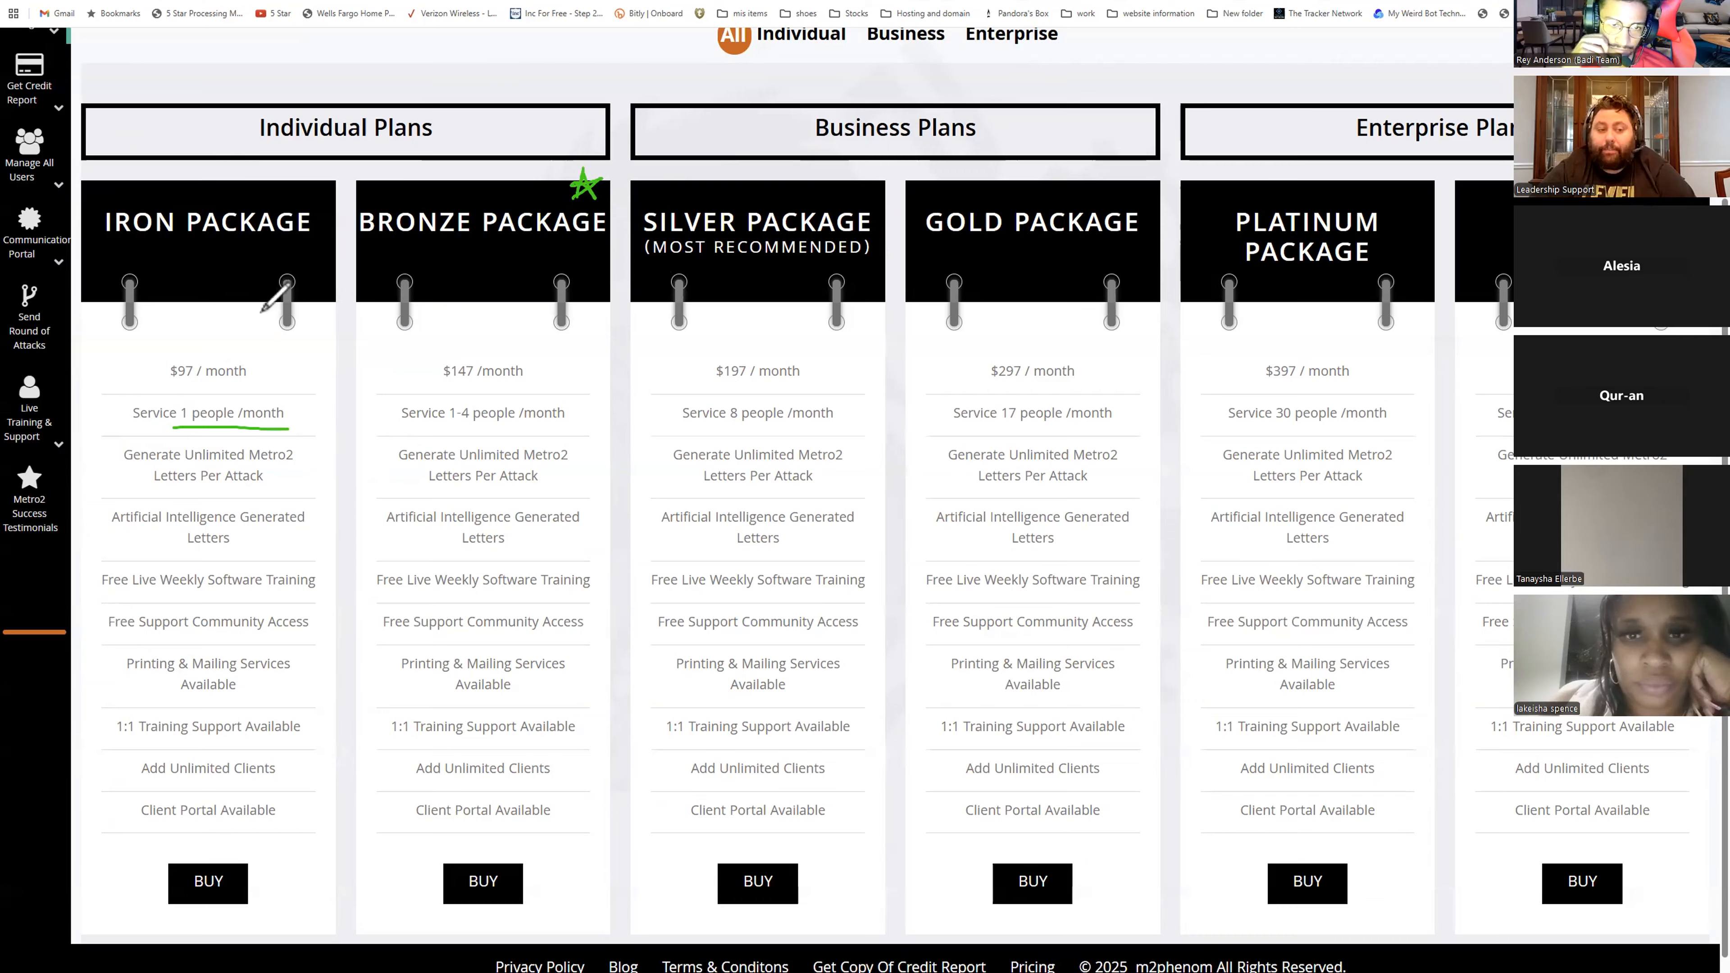
drag(167, 380, 269, 384)
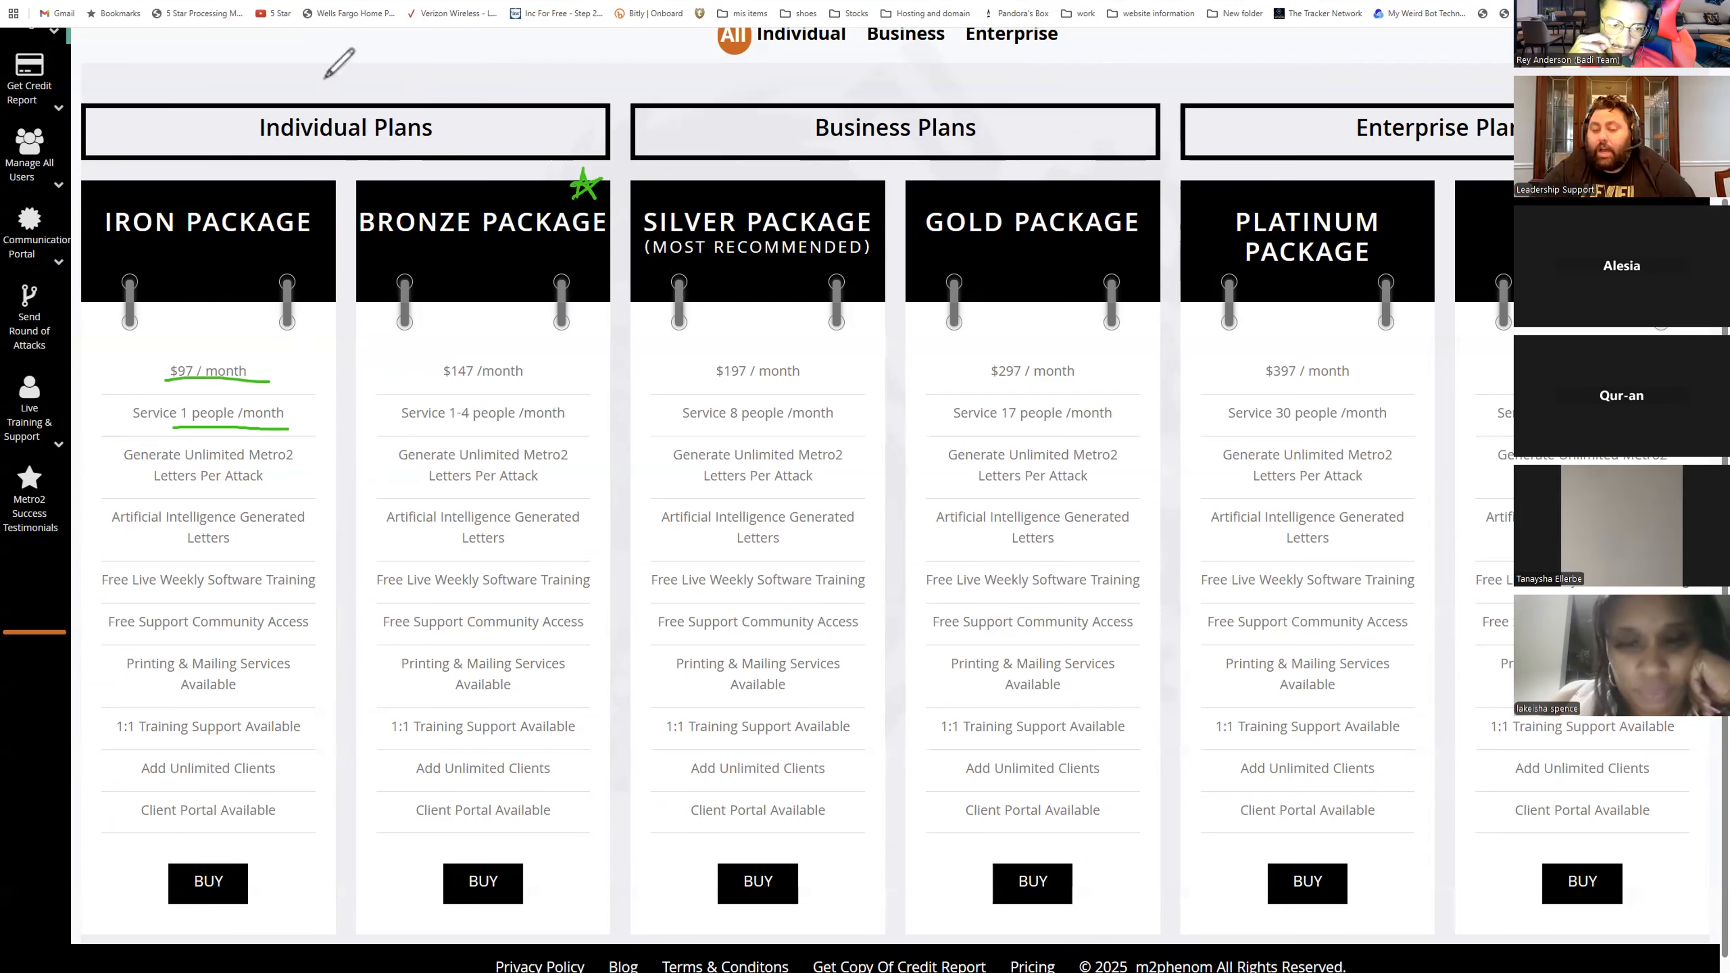
mouse_move(279, 170)
mouse_down()
mouse_move(280, 232)
mouse_move(325, 165)
mouse_move(327, 225)
mouse_up()
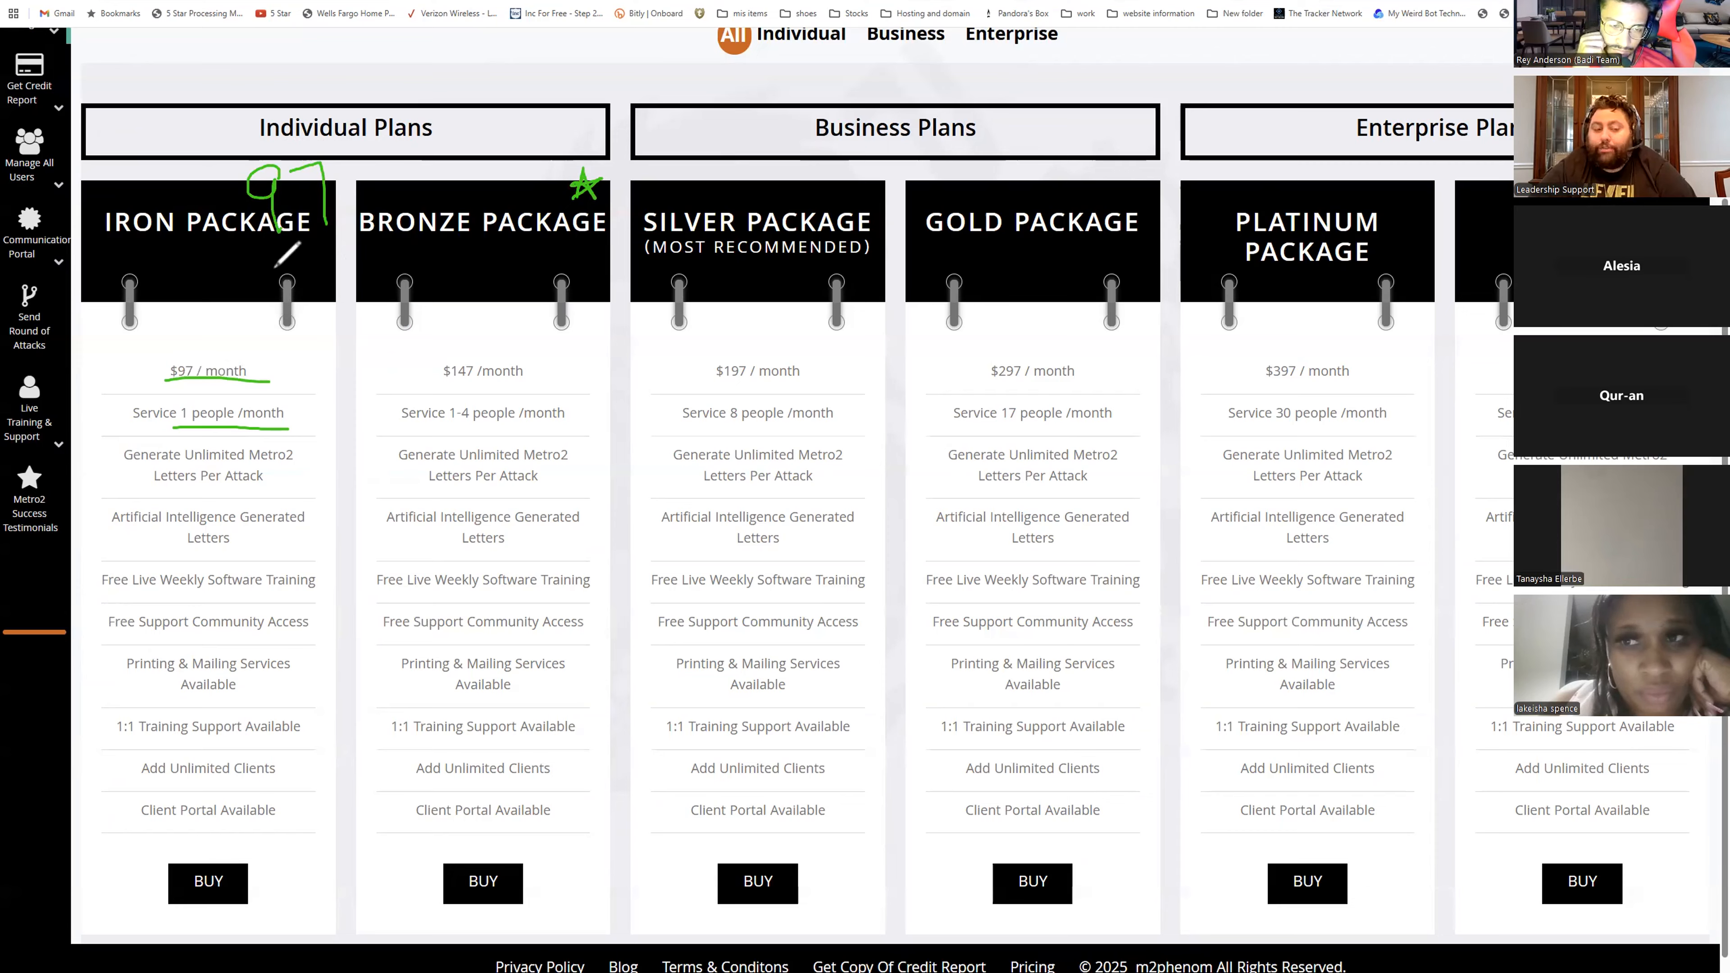
mouse_move(271, 254)
mouse_down()
mouse_move(310, 262)
mouse_move(283, 284)
mouse_move(344, 247)
mouse_move(310, 271)
mouse_up()
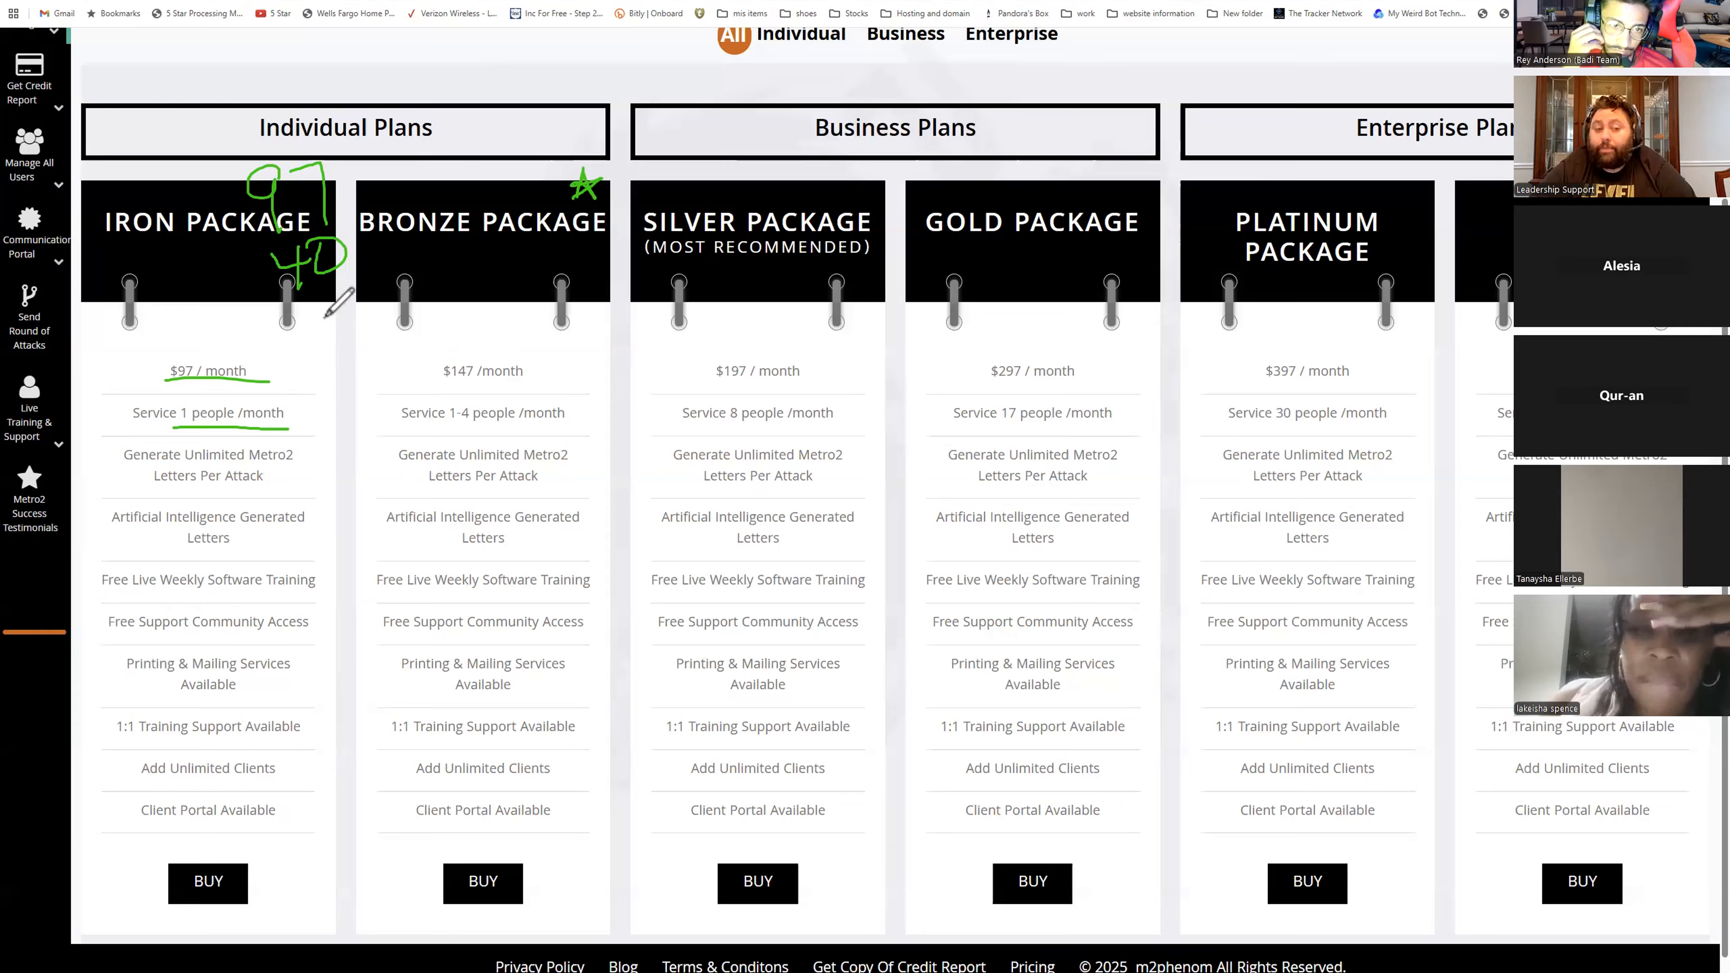
mouse_move(288, 310)
mouse_down()
mouse_move(312, 334)
mouse_move(341, 300)
mouse_up()
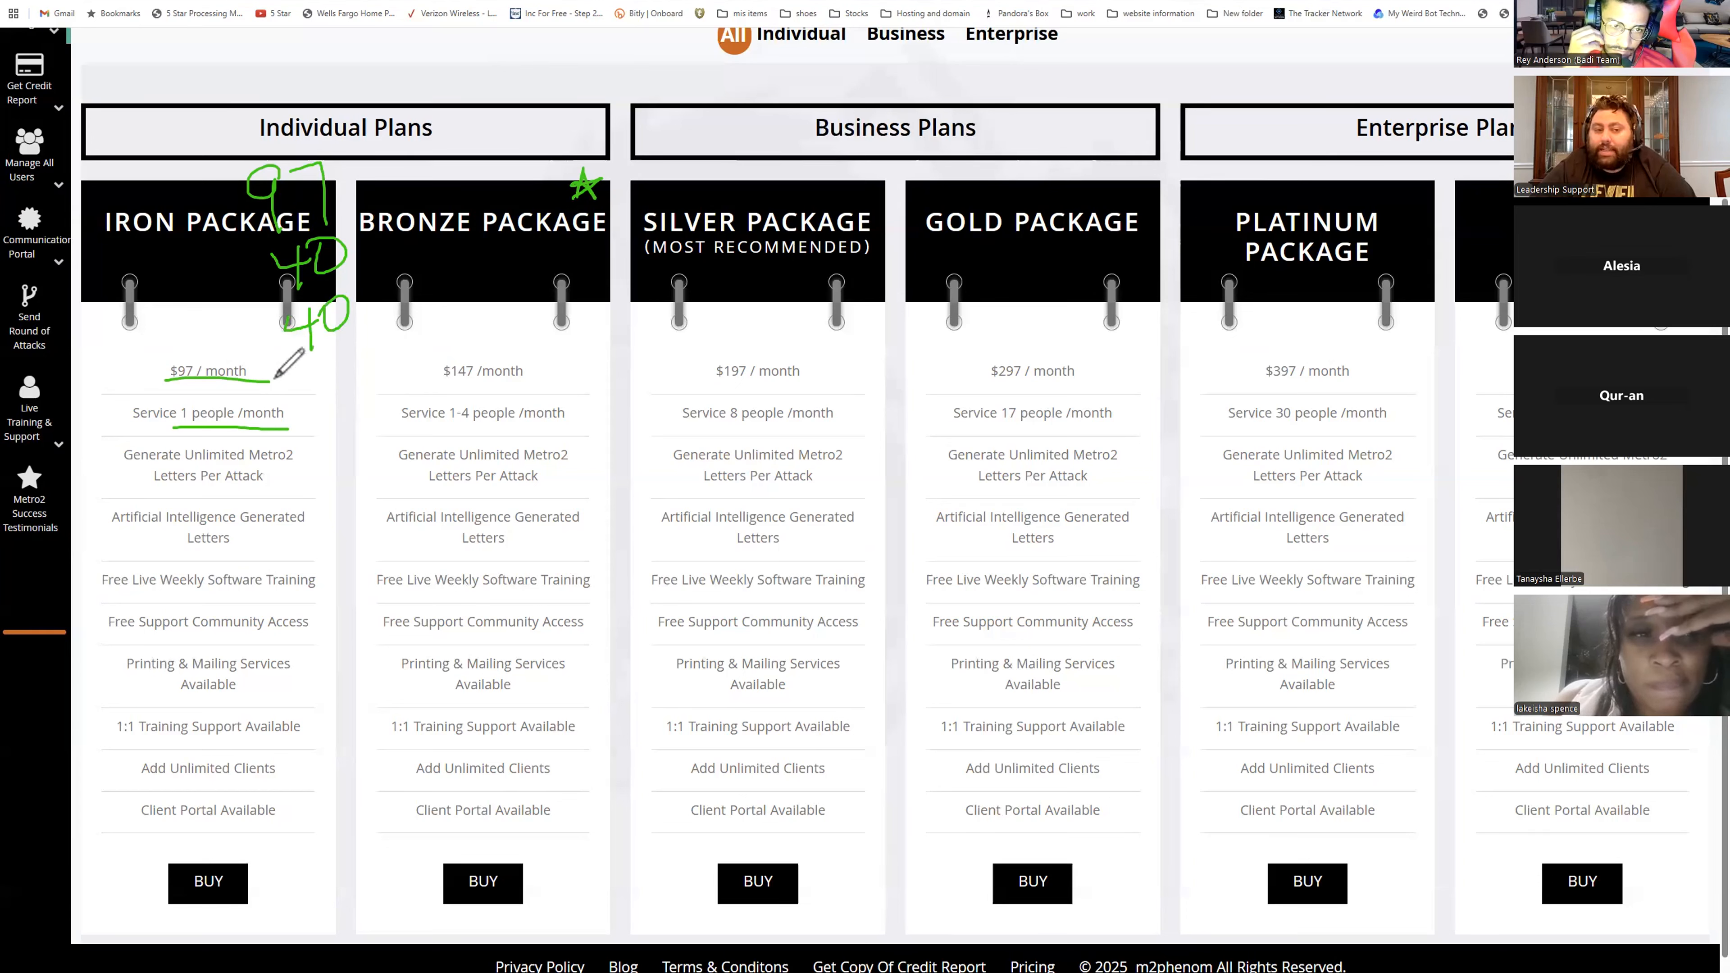
drag(262, 376, 381, 334)
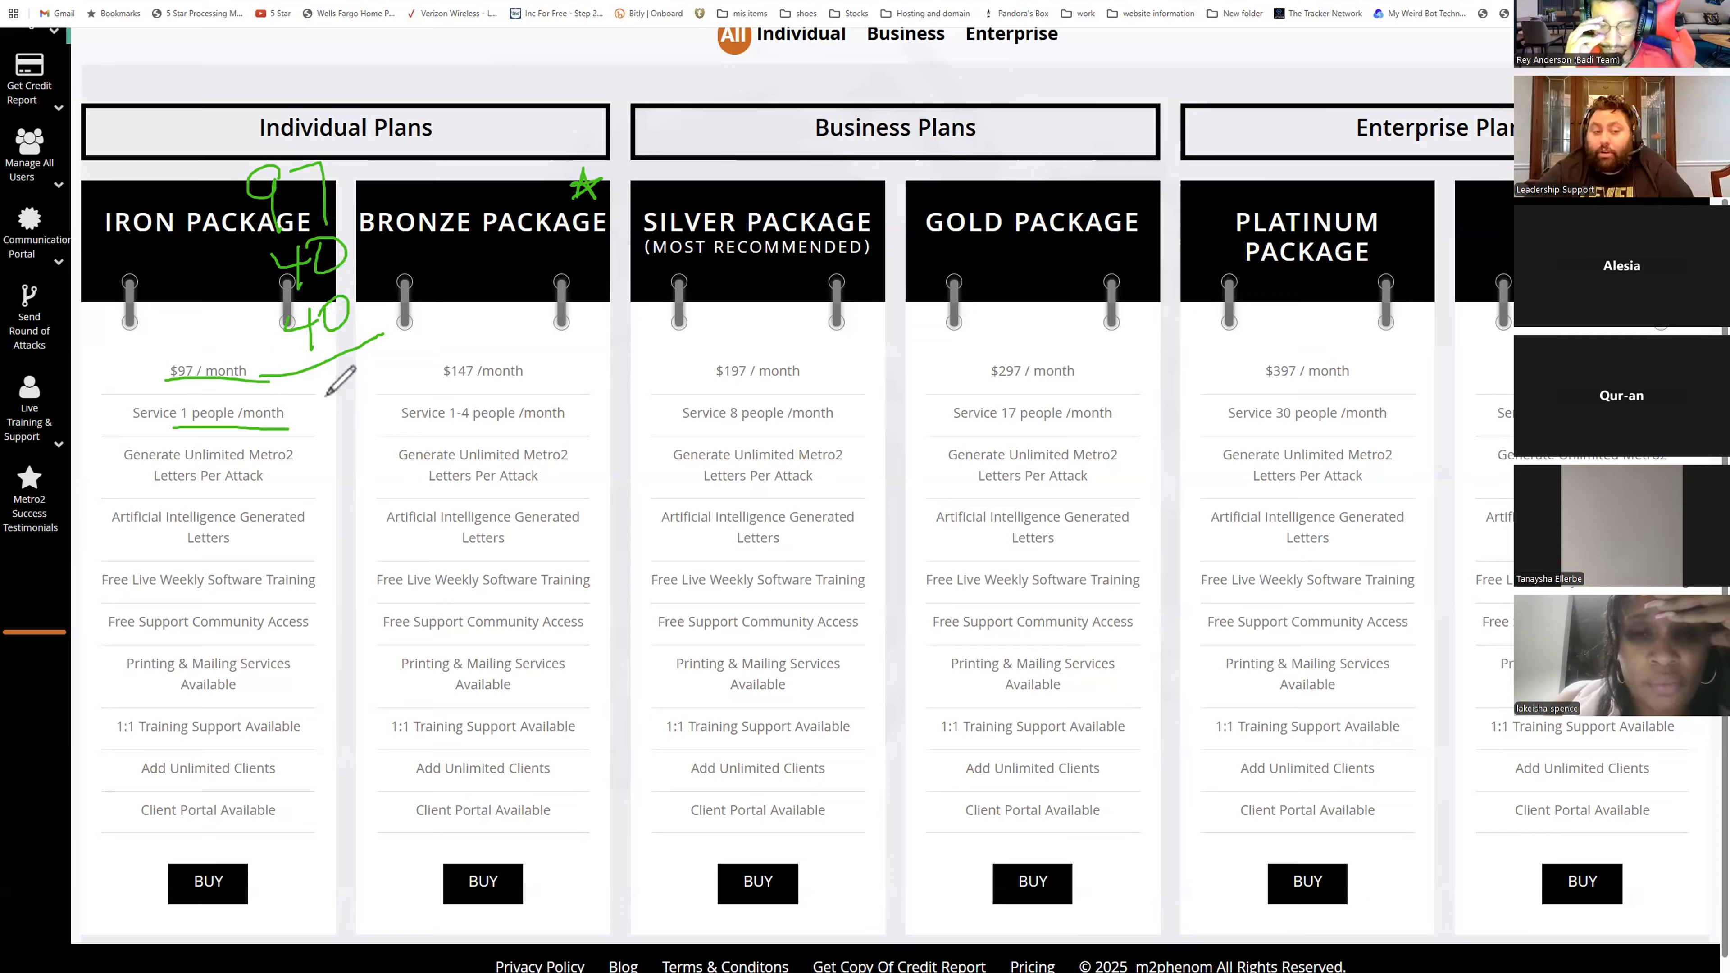
mouse_move(303, 385)
mouse_down()
mouse_move(301, 416)
mouse_move(354, 393)
mouse_move(355, 413)
mouse_move(403, 381)
mouse_up()
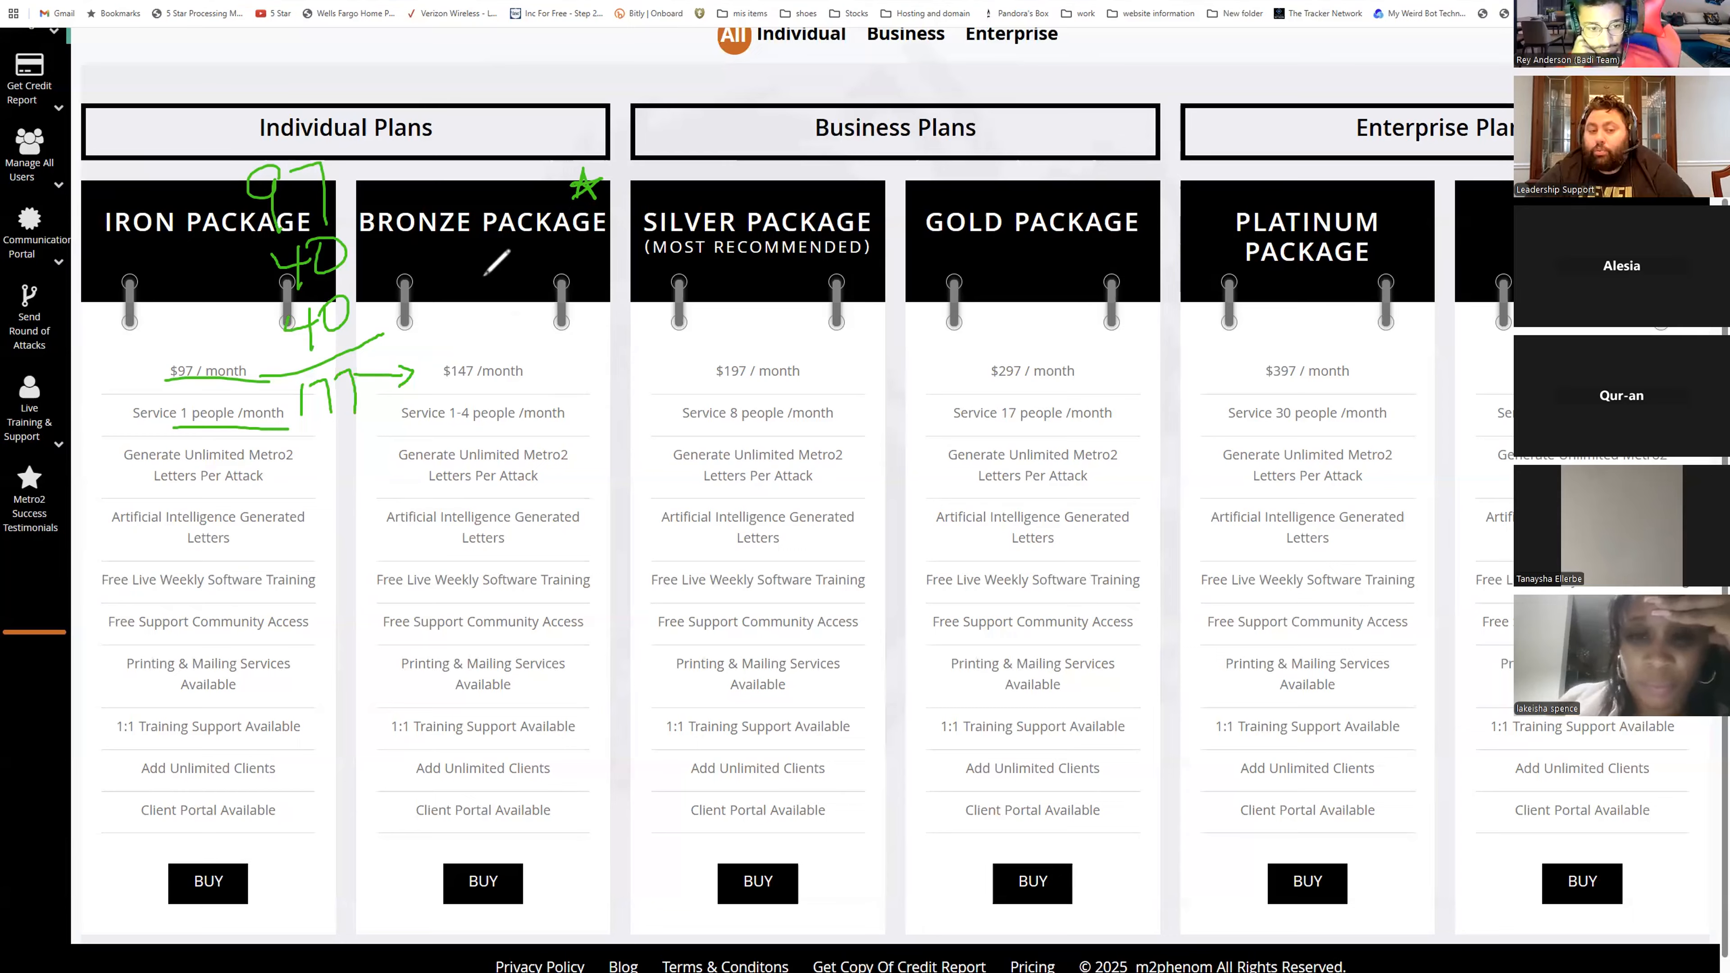
- Annotate the other packages with arrows and the figures 36, 28, 11, 13 and 10 beside their prices
drag(481, 277, 490, 305)
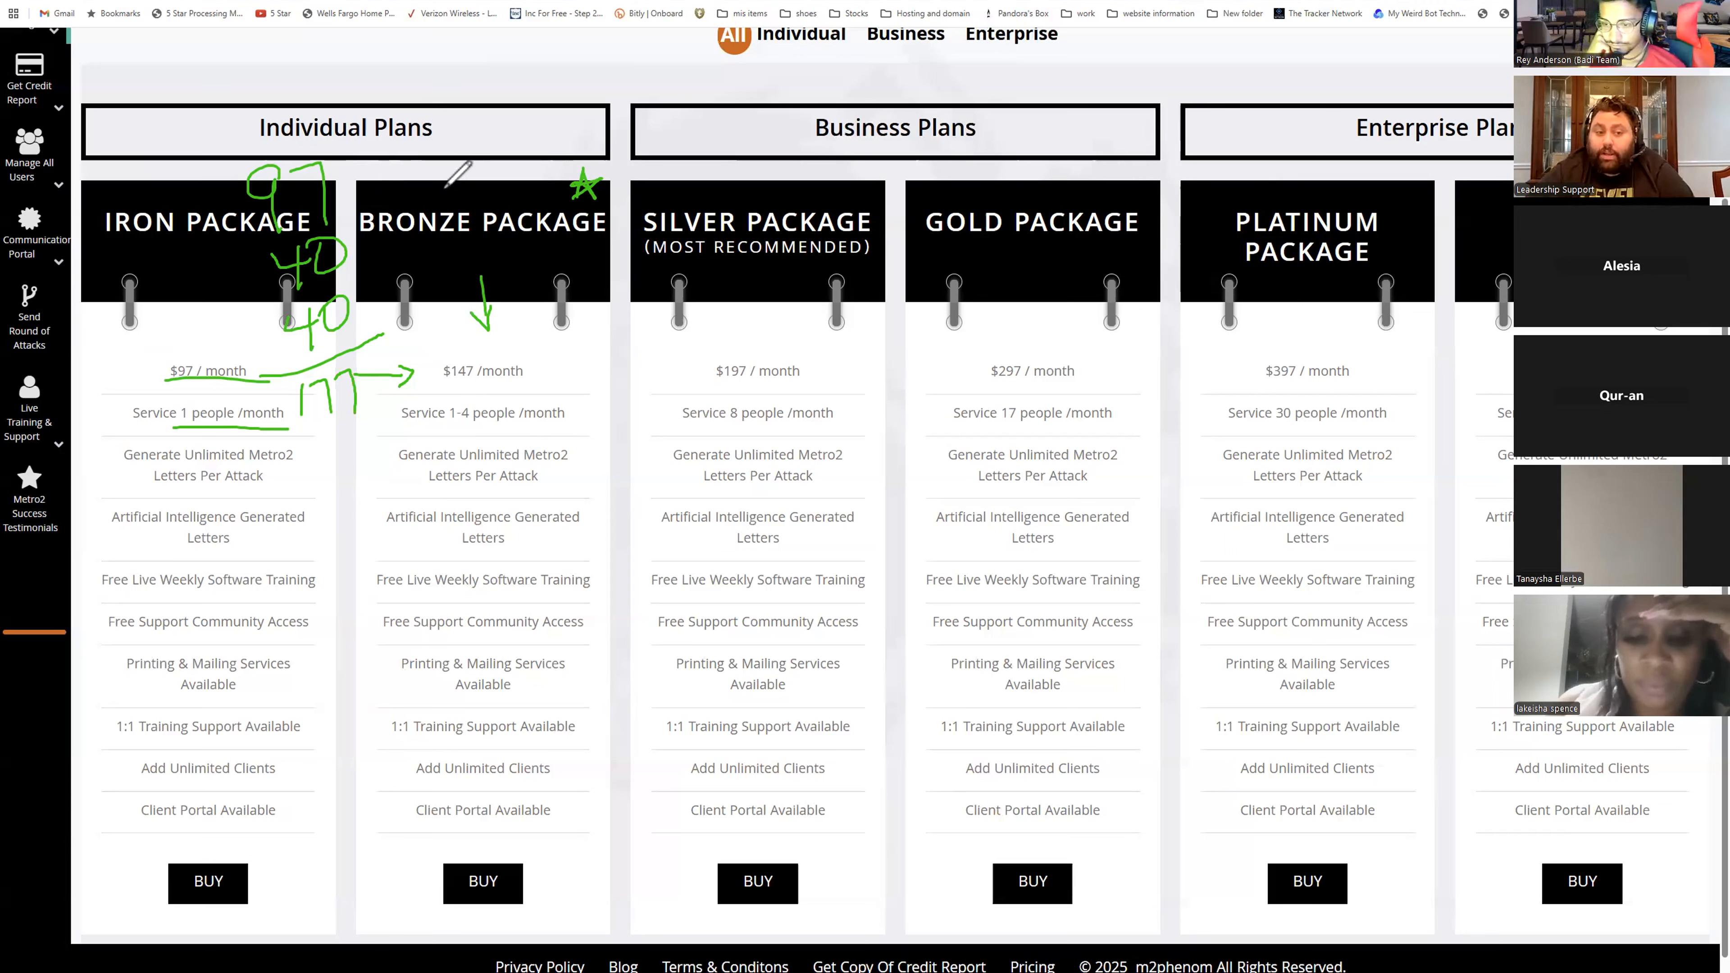
mouse_move(444, 189)
mouse_down()
mouse_move(333, 175)
mouse_move(361, 181)
mouse_up()
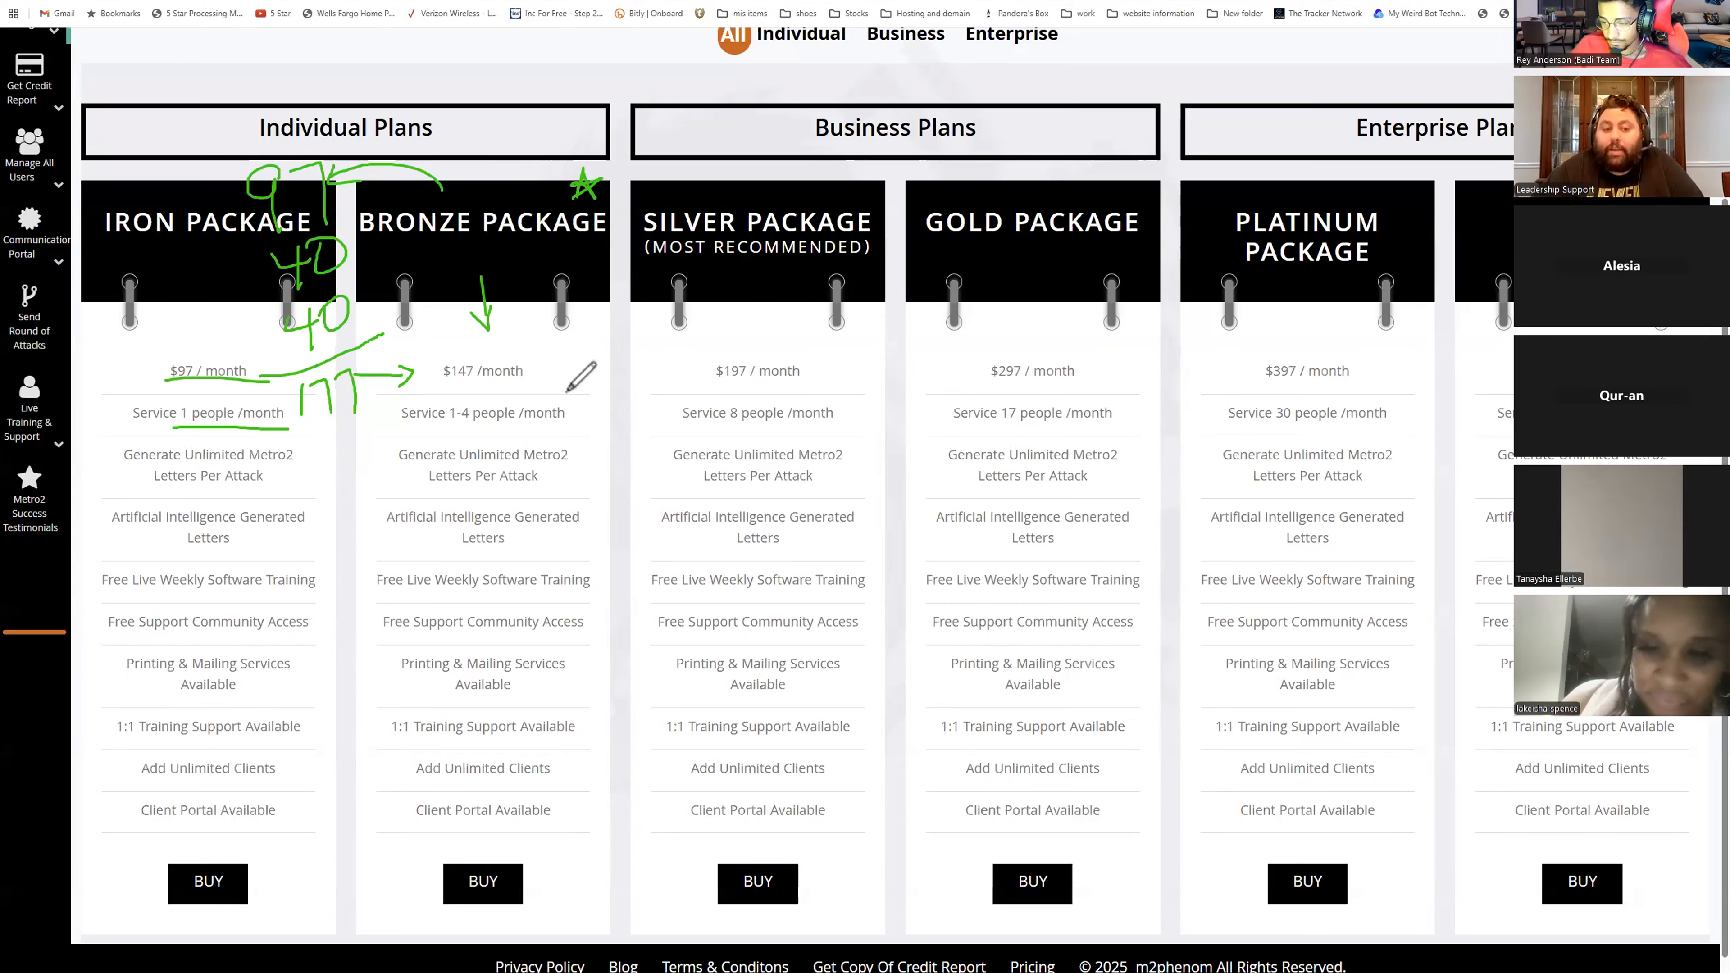
mouse_move(566, 357)
mouse_down()
mouse_move(567, 398)
mouse_move(584, 385)
mouse_up()
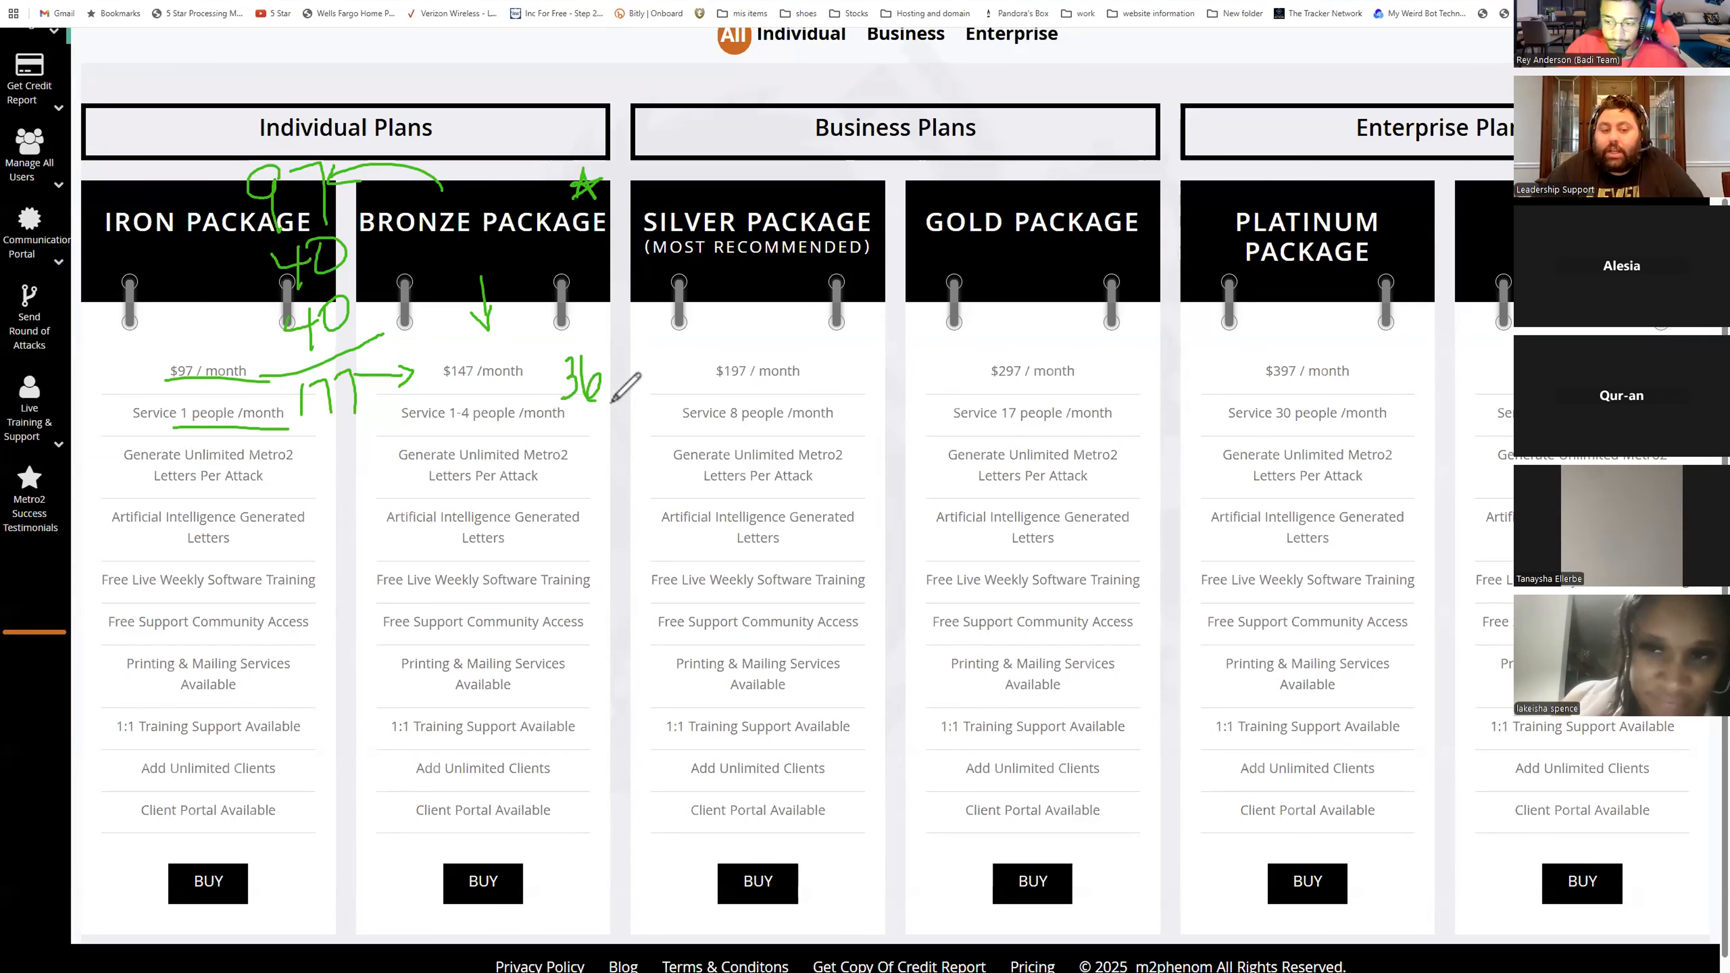
mouse_move(859, 367)
mouse_down()
mouse_move(856, 391)
mouse_move(869, 374)
mouse_up()
mouse_move(1110, 356)
mouse_down()
mouse_move(1121, 394)
mouse_move(1142, 398)
mouse_up()
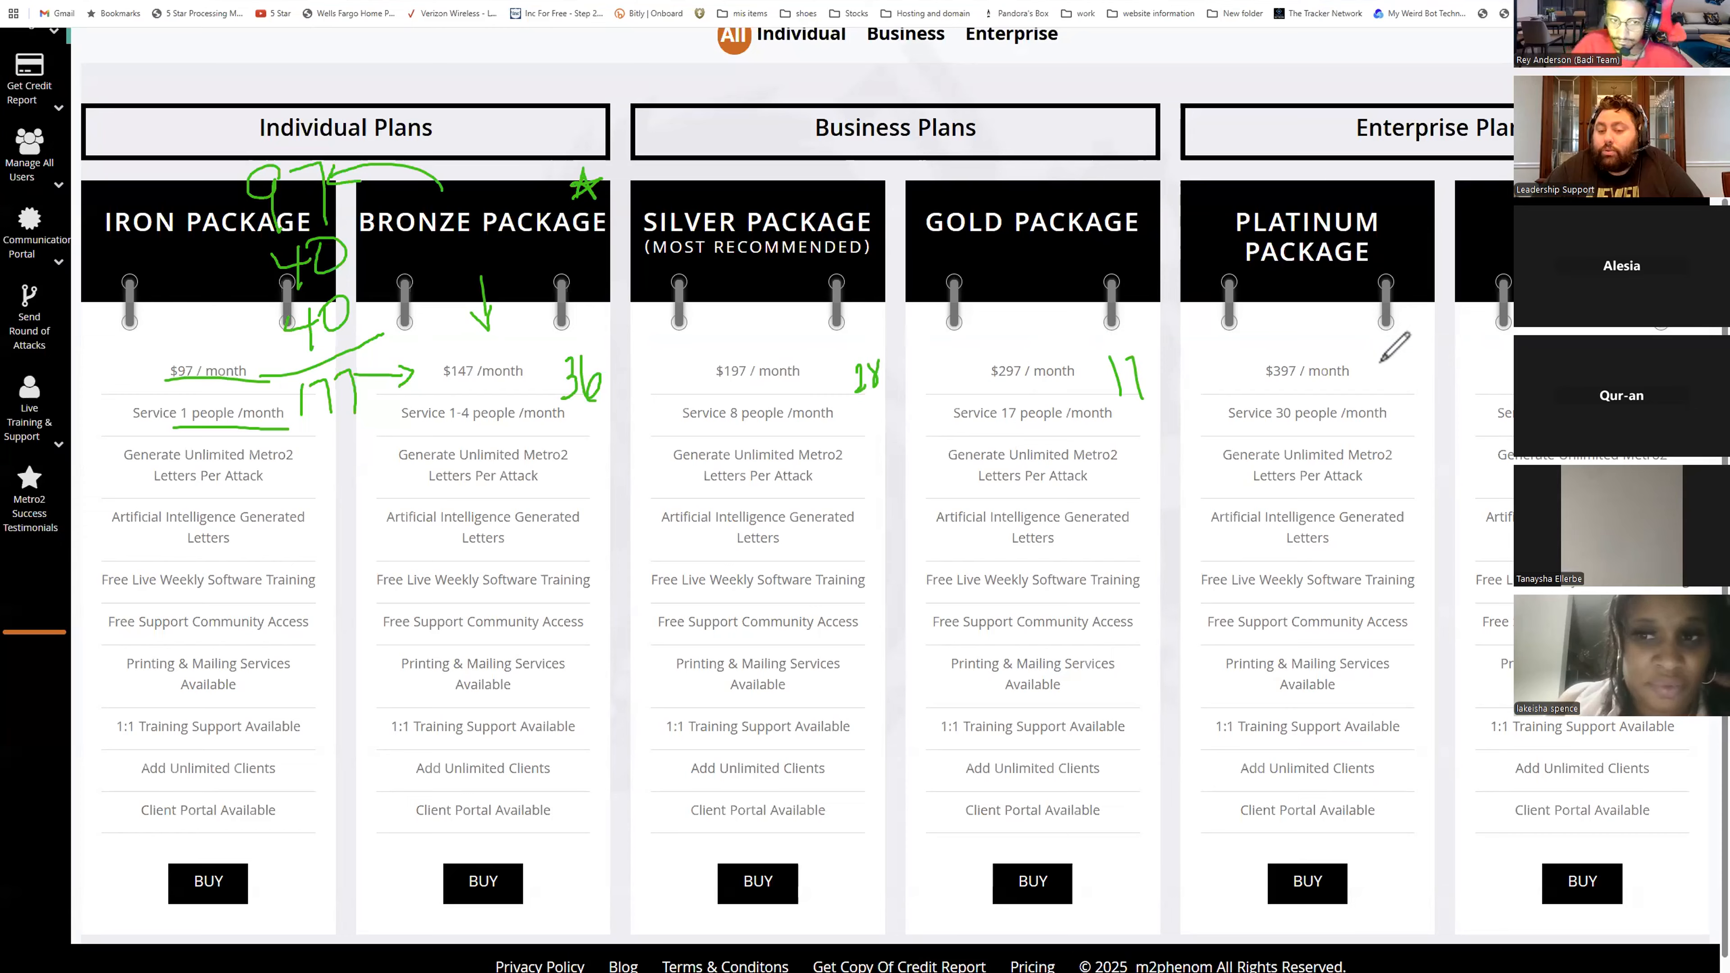
mouse_move(1375, 361)
mouse_down()
mouse_move(1384, 388)
mouse_move(1461, 382)
mouse_move(1471, 347)
mouse_up()
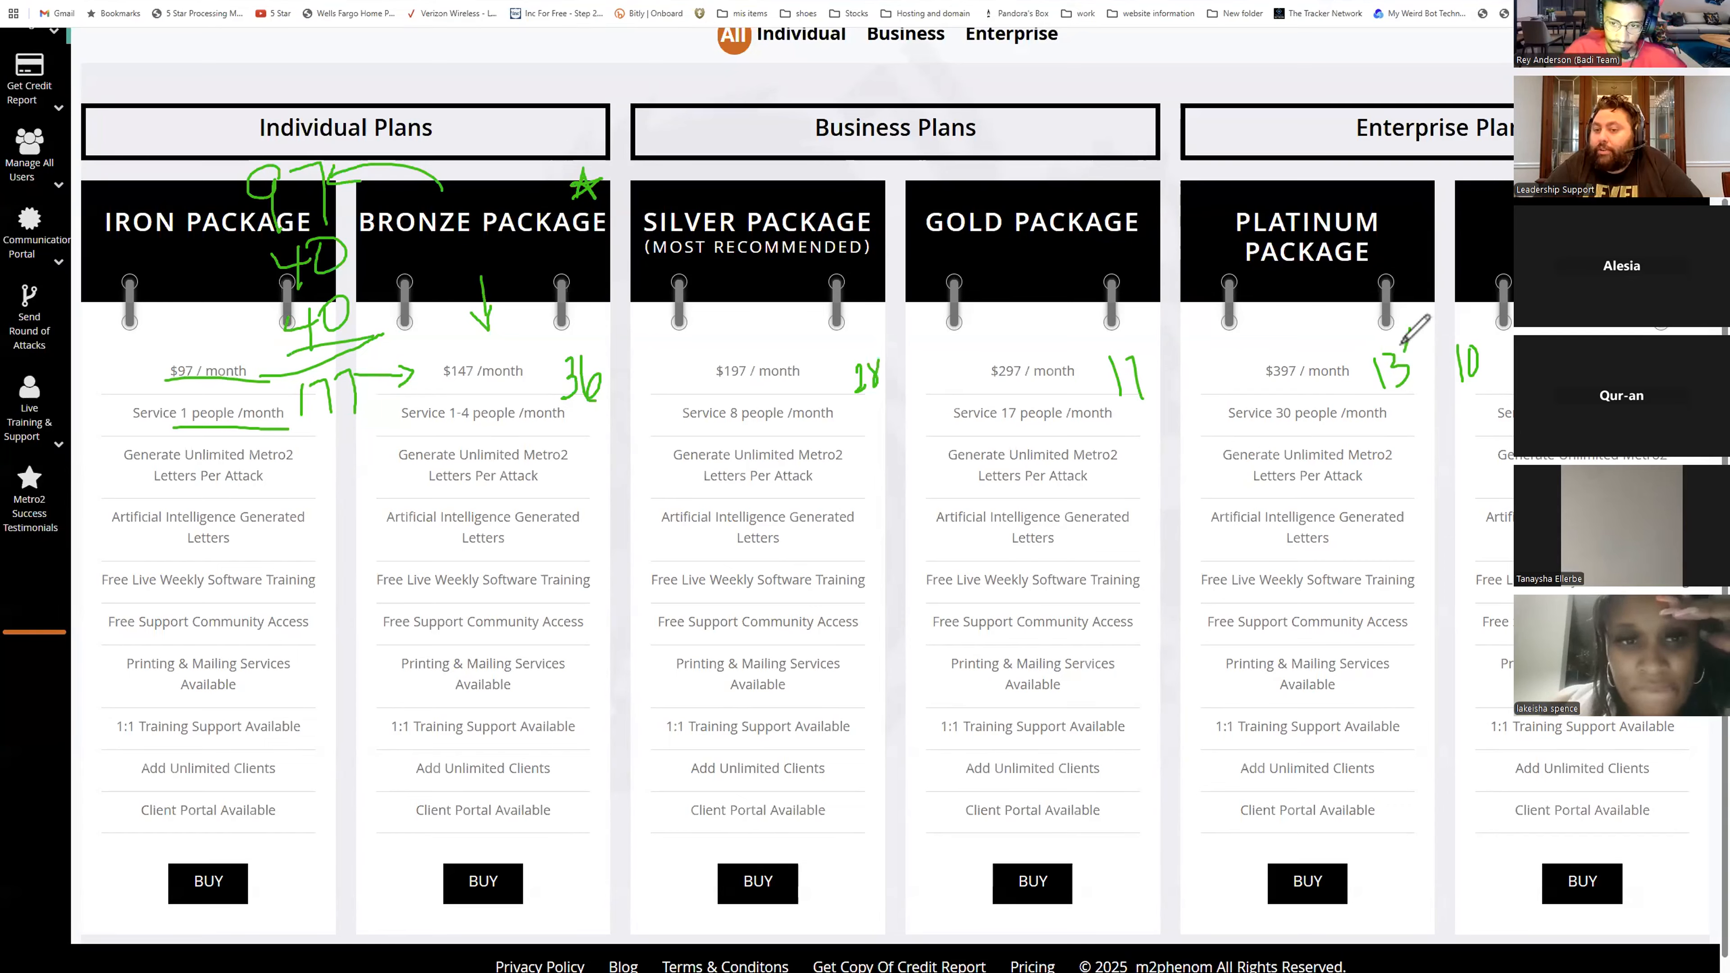
drag(1393, 341, 1411, 329)
mouse_move(589, 333)
mouse_down()
mouse_move(600, 325)
mouse_move(594, 348)
mouse_up()
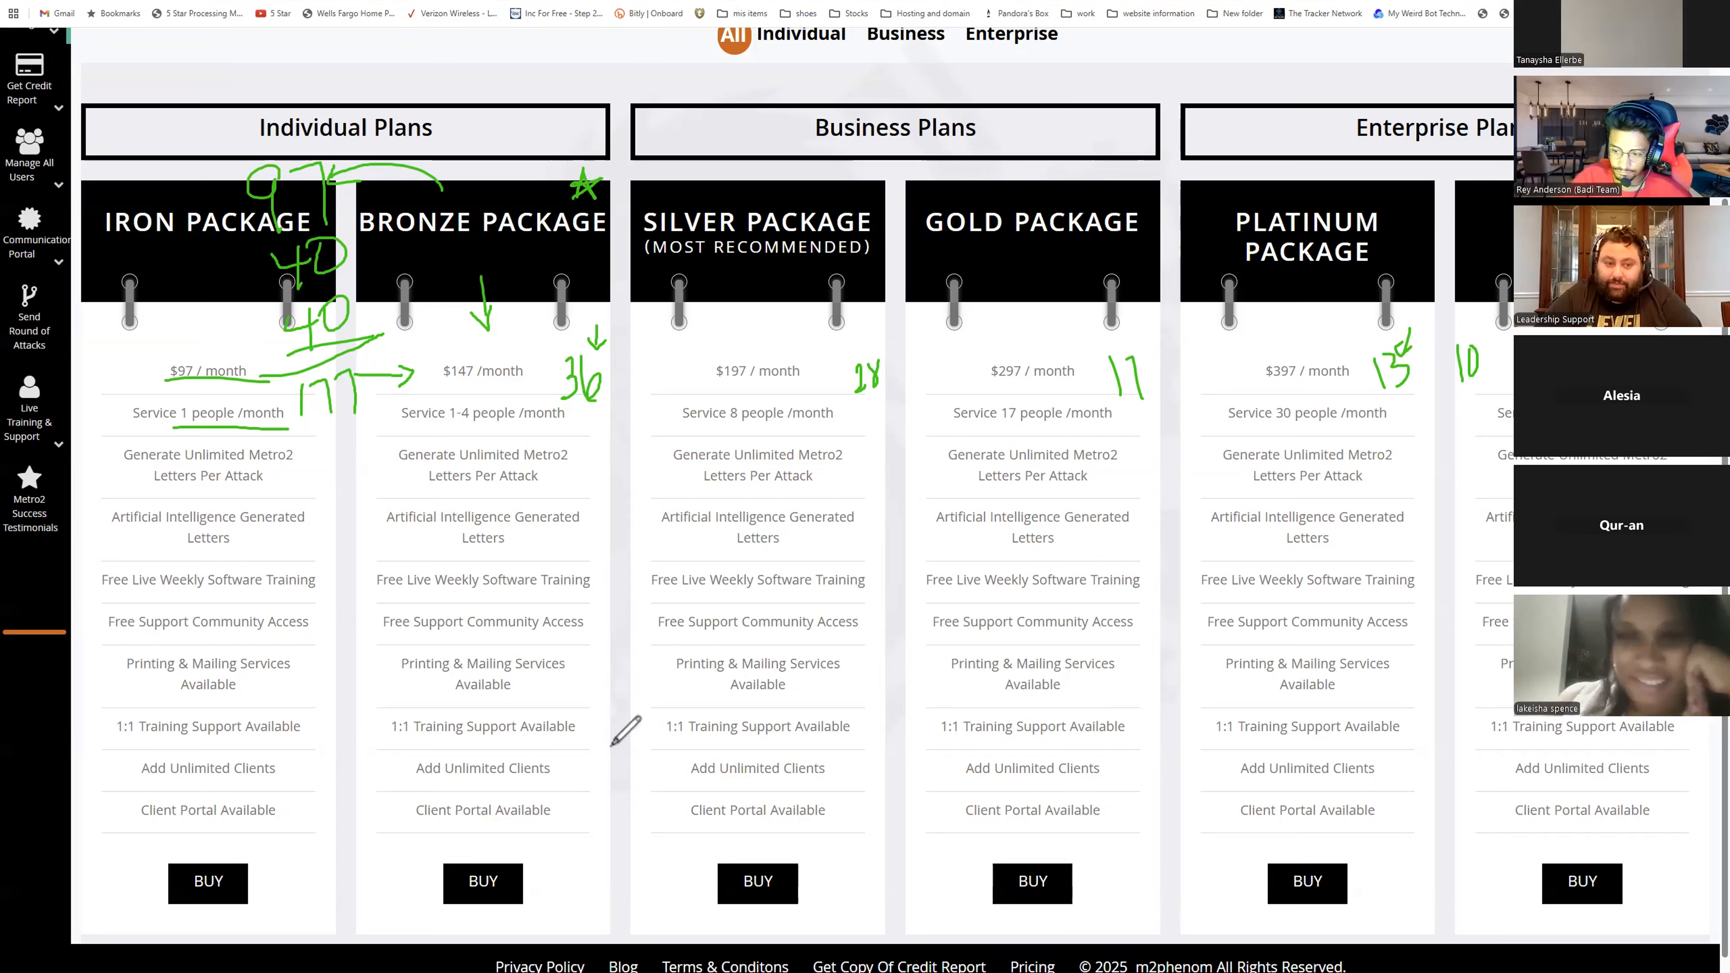
- Clear all drawn annotations from the pricing page
click(4, 332)
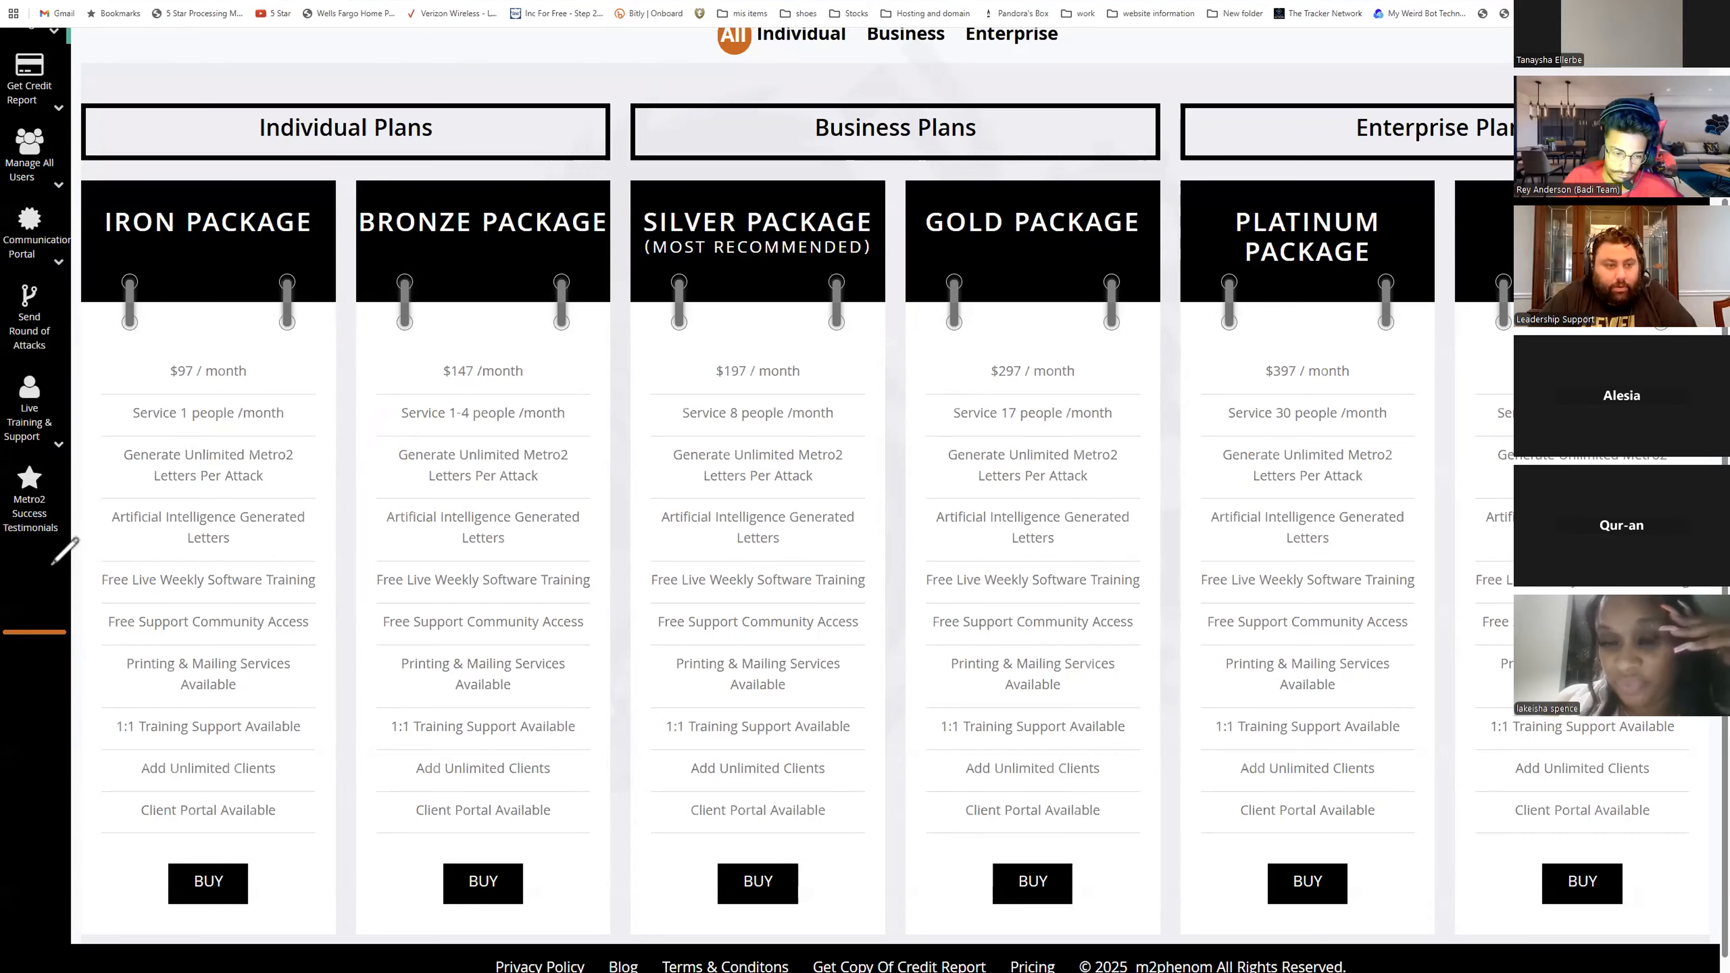
scroll(1030, 915, down, 1)
scroll(320, 551, up, 3)
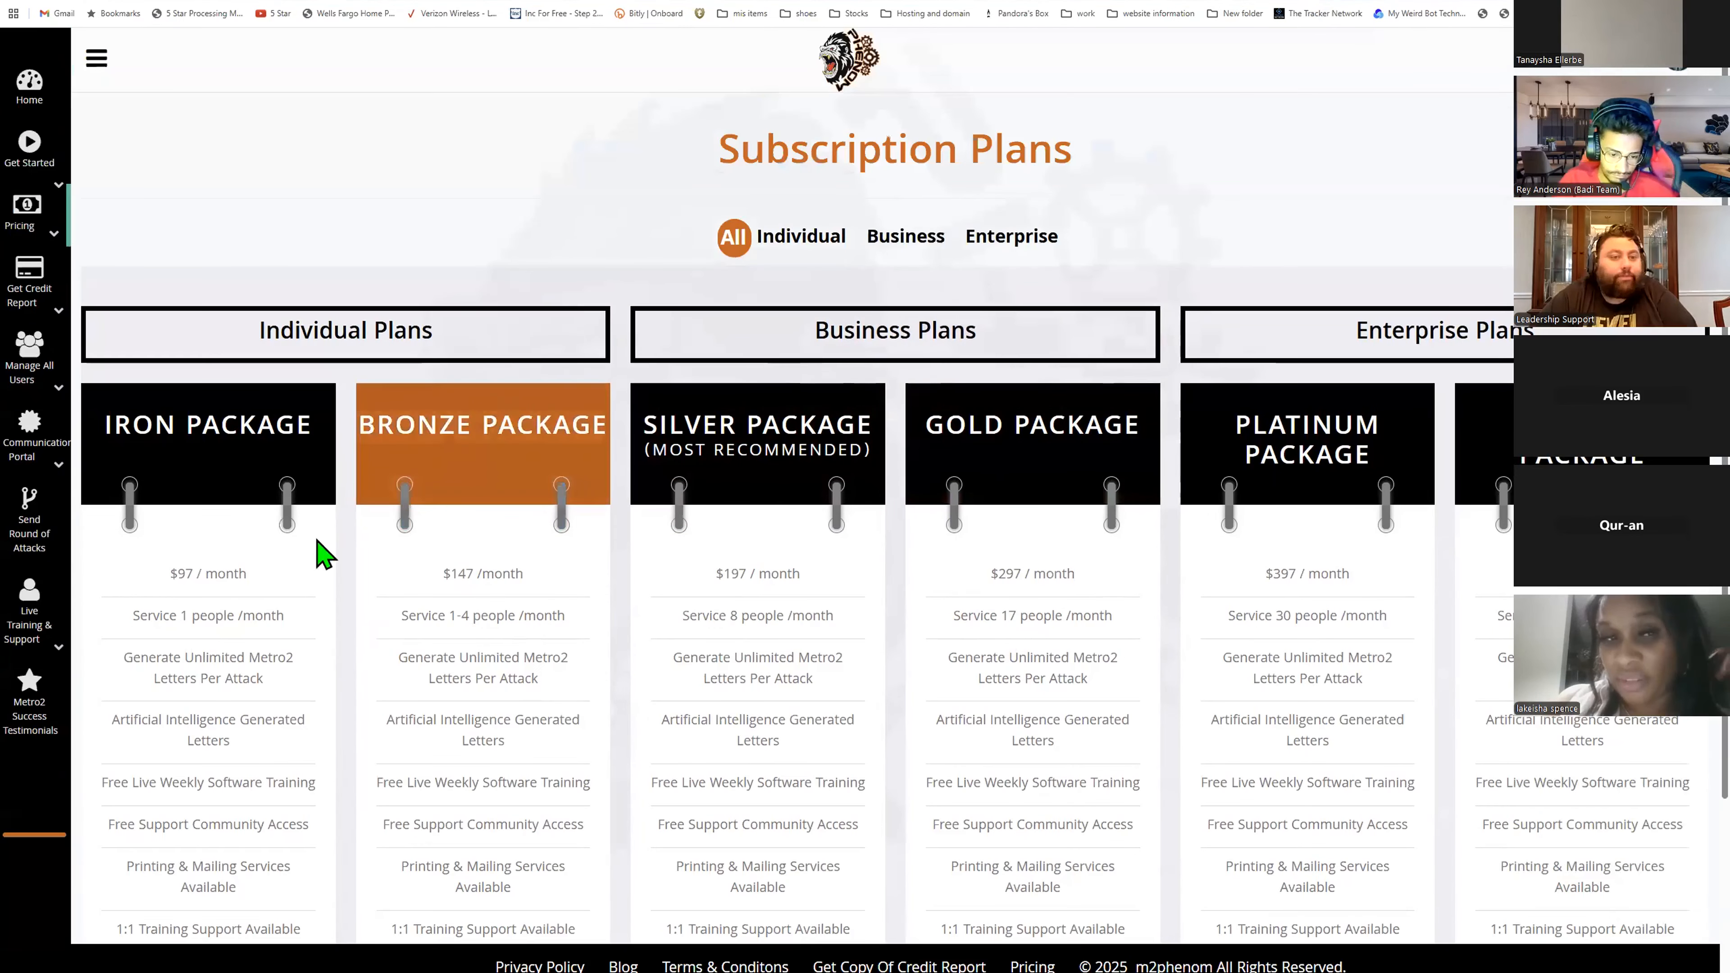
- Switch to the M2ficoforge window and open its subscription plans page
mouse_move(999, 967)
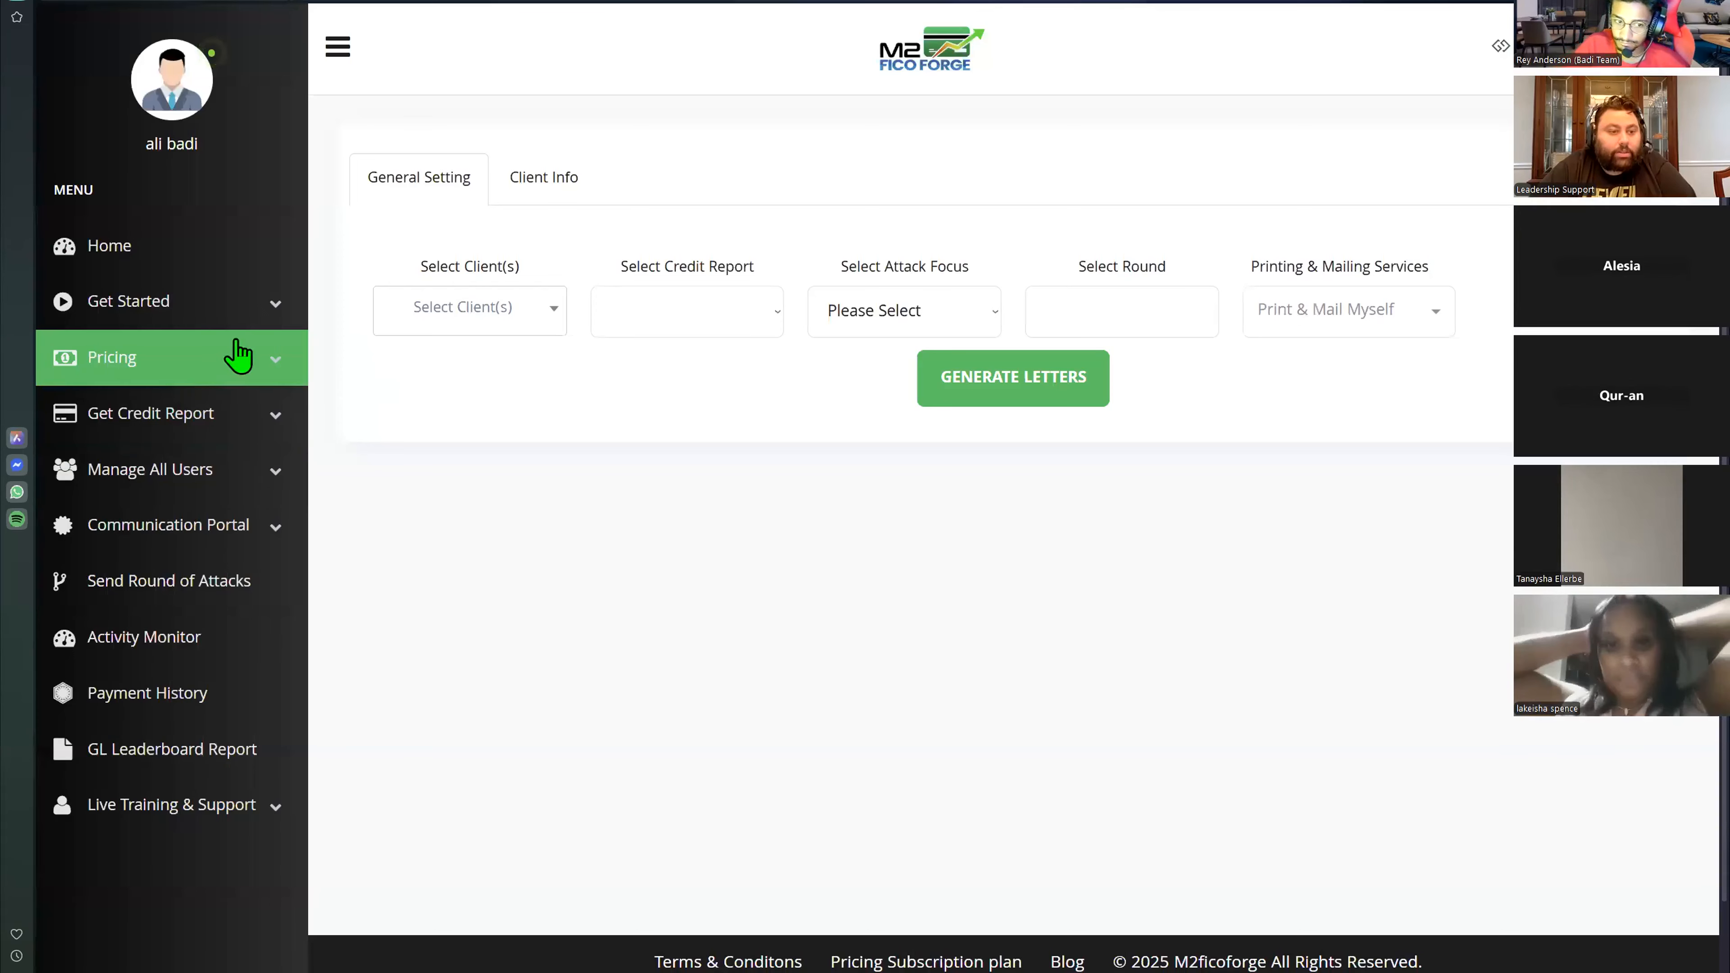
click(238, 355)
click(198, 409)
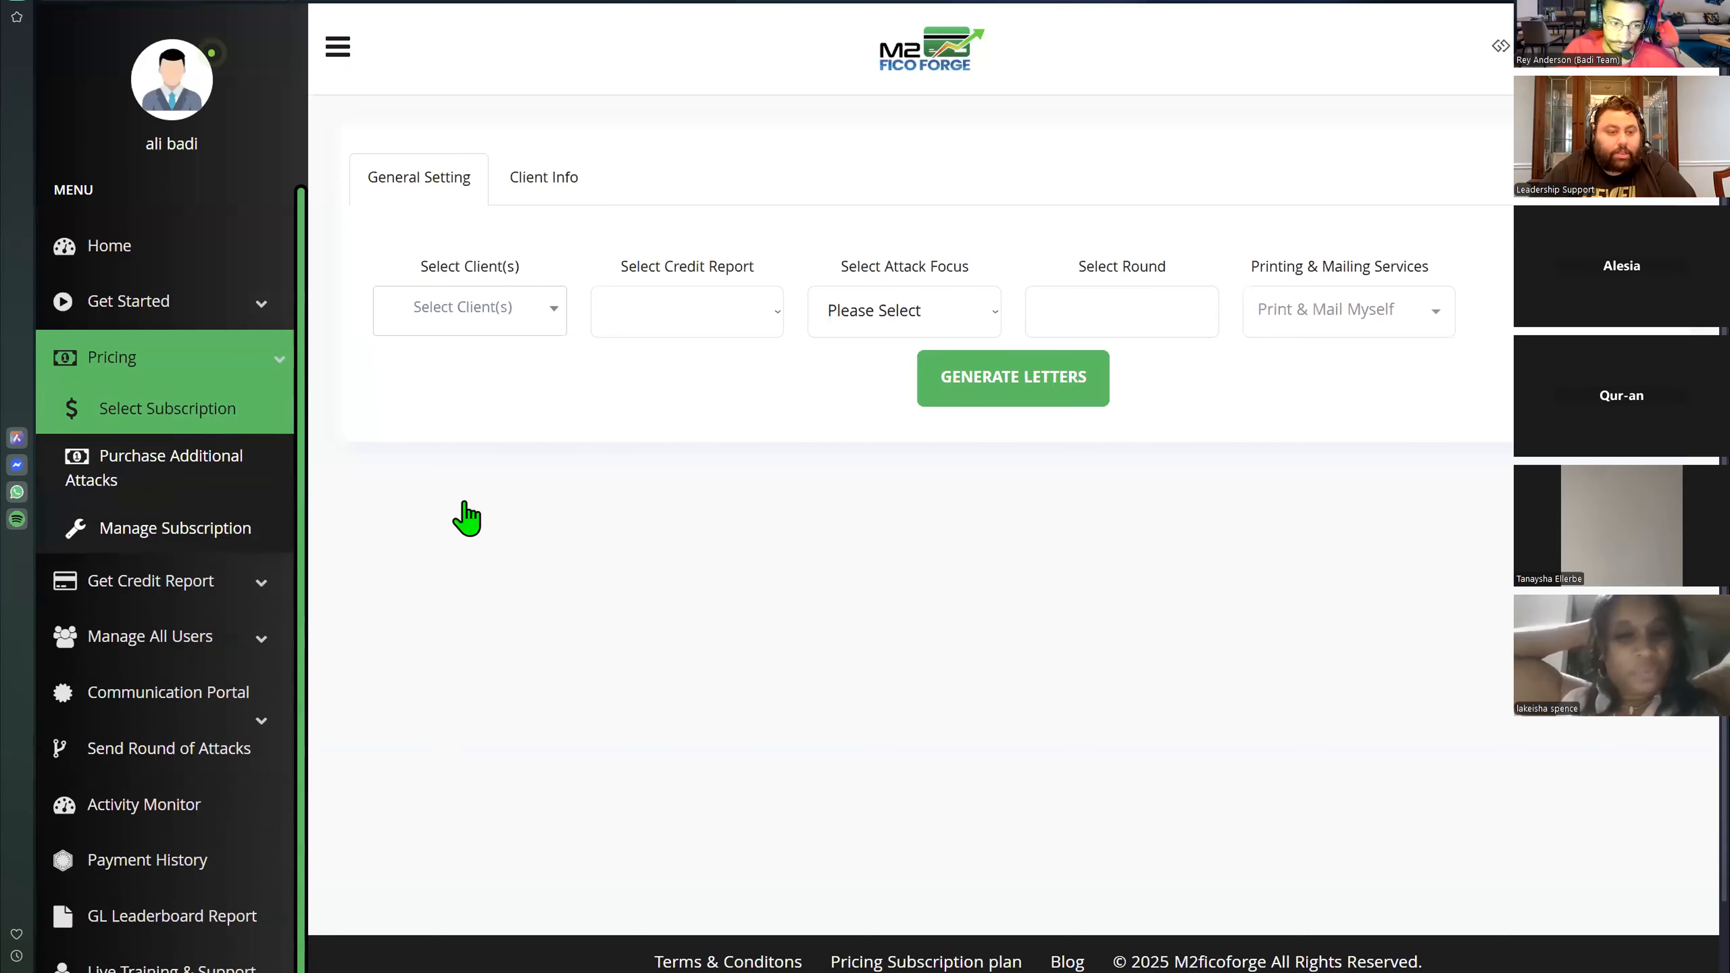
click(952, 73)
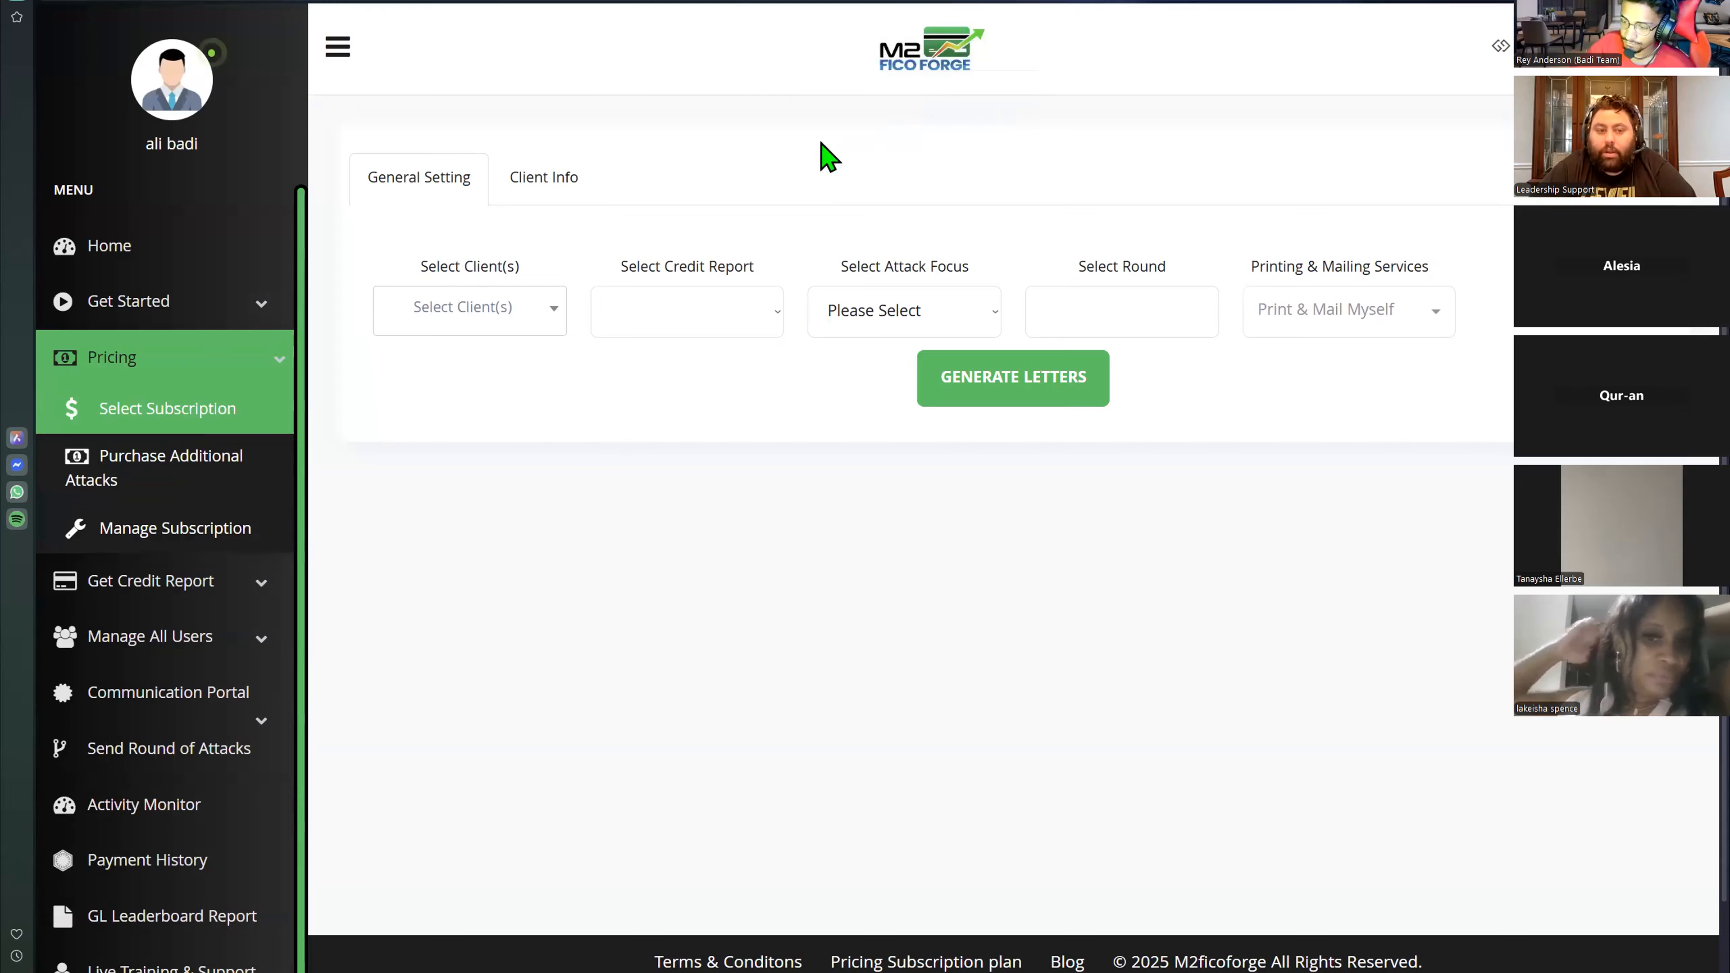
click(1203, 610)
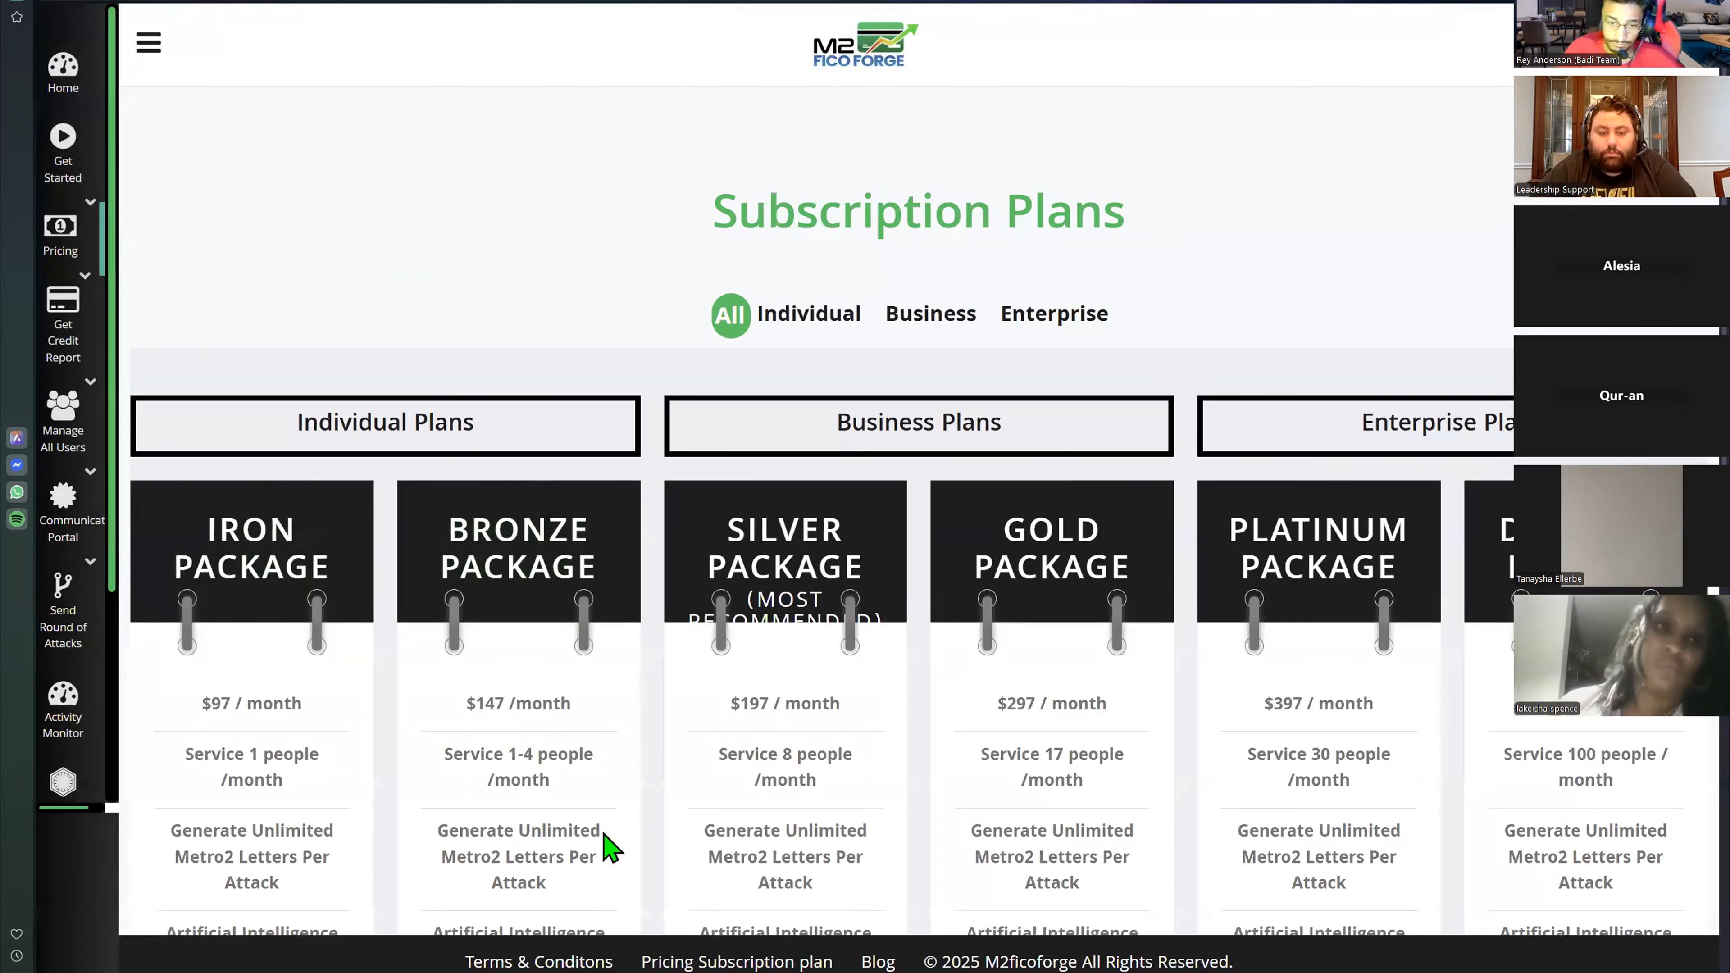
- Scroll through the plans and the Subscription Details section to review the current subscription
scroll(607, 842, down, 15)
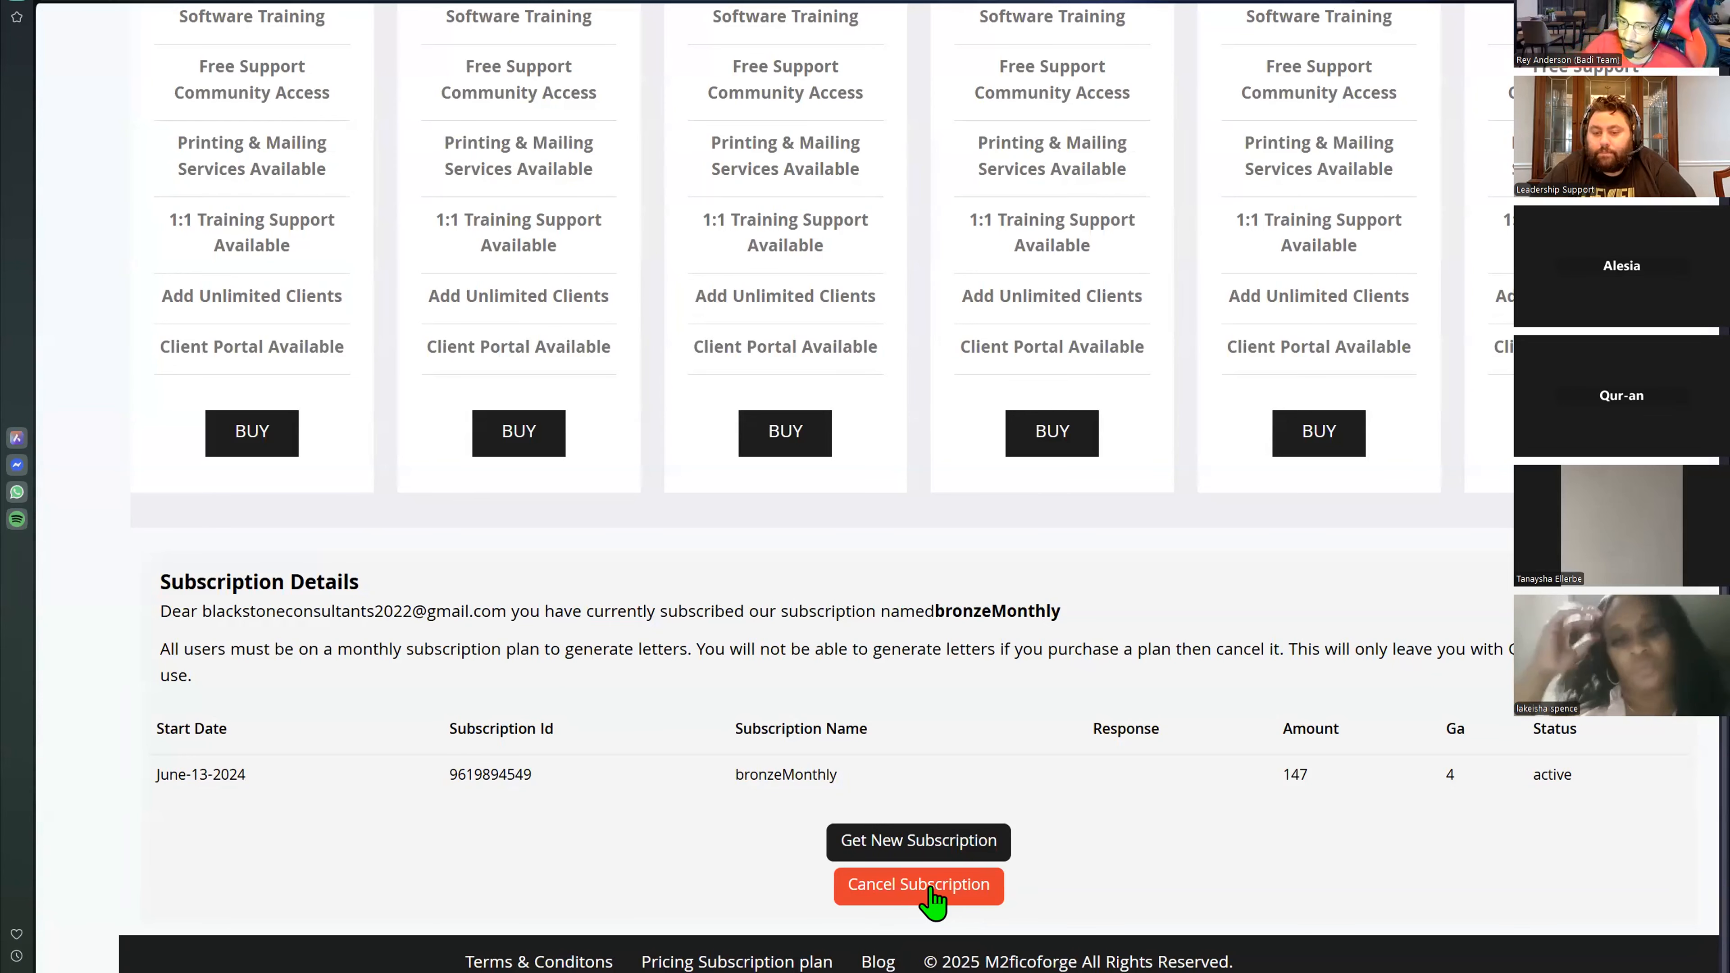
scroll(409, 576, up, 15)
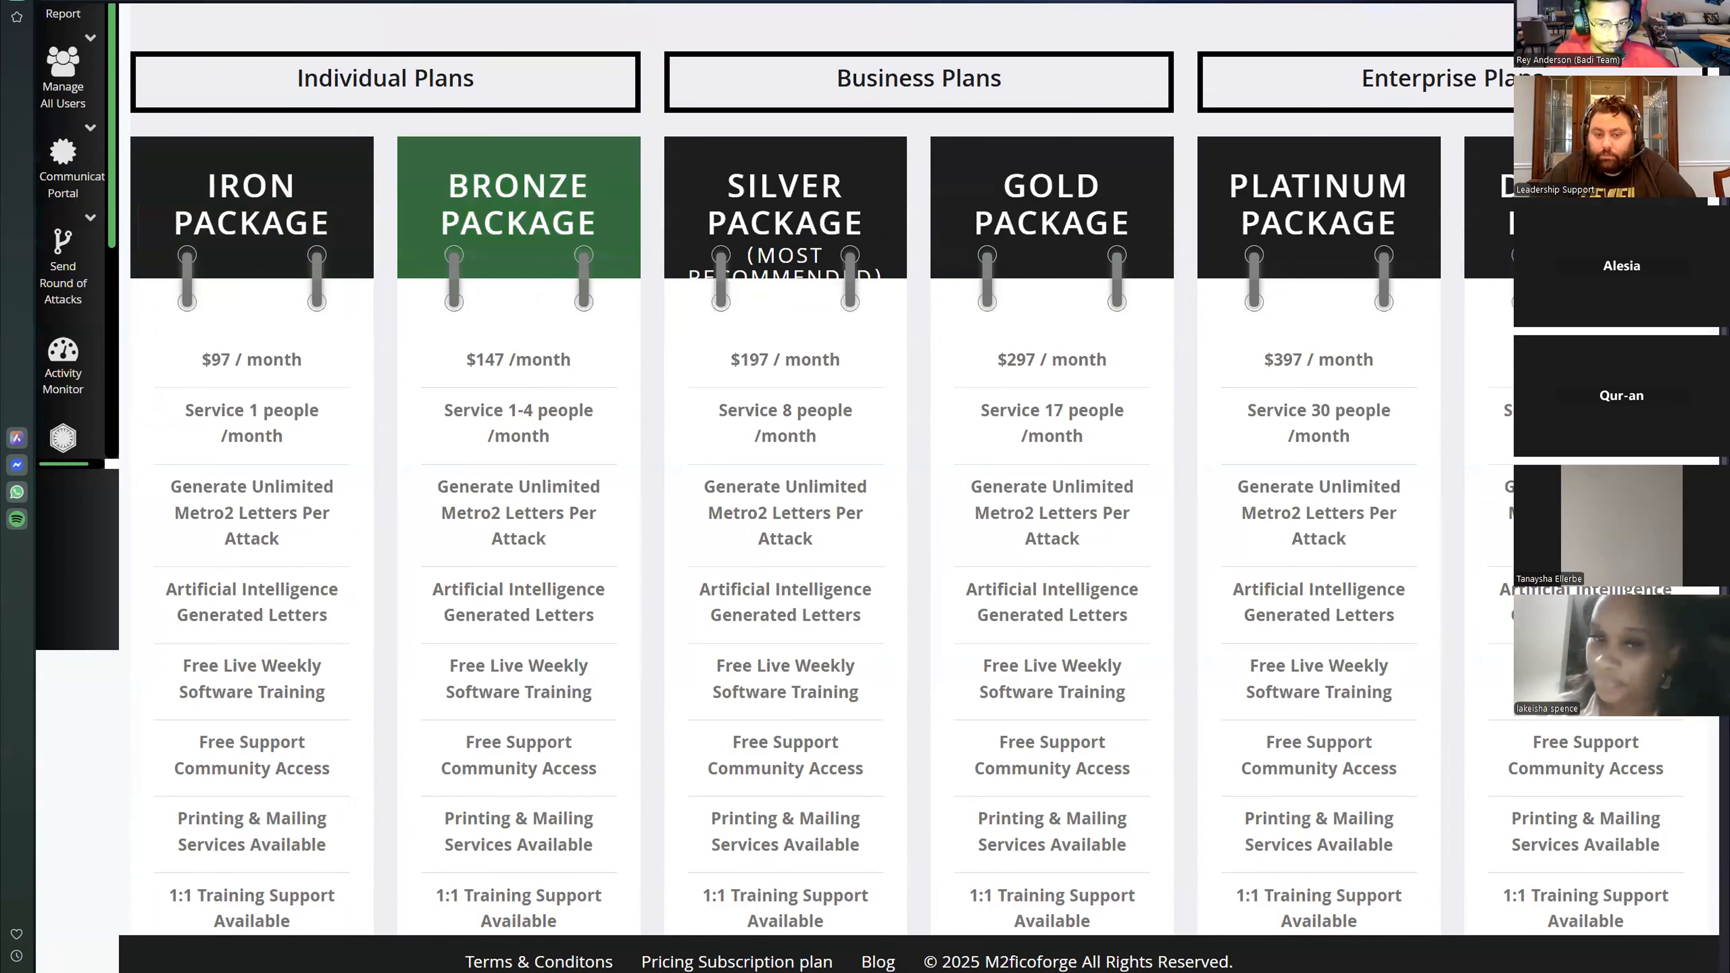
scroll(560, 231, down, 10)
scroll(479, 436, up, 1)
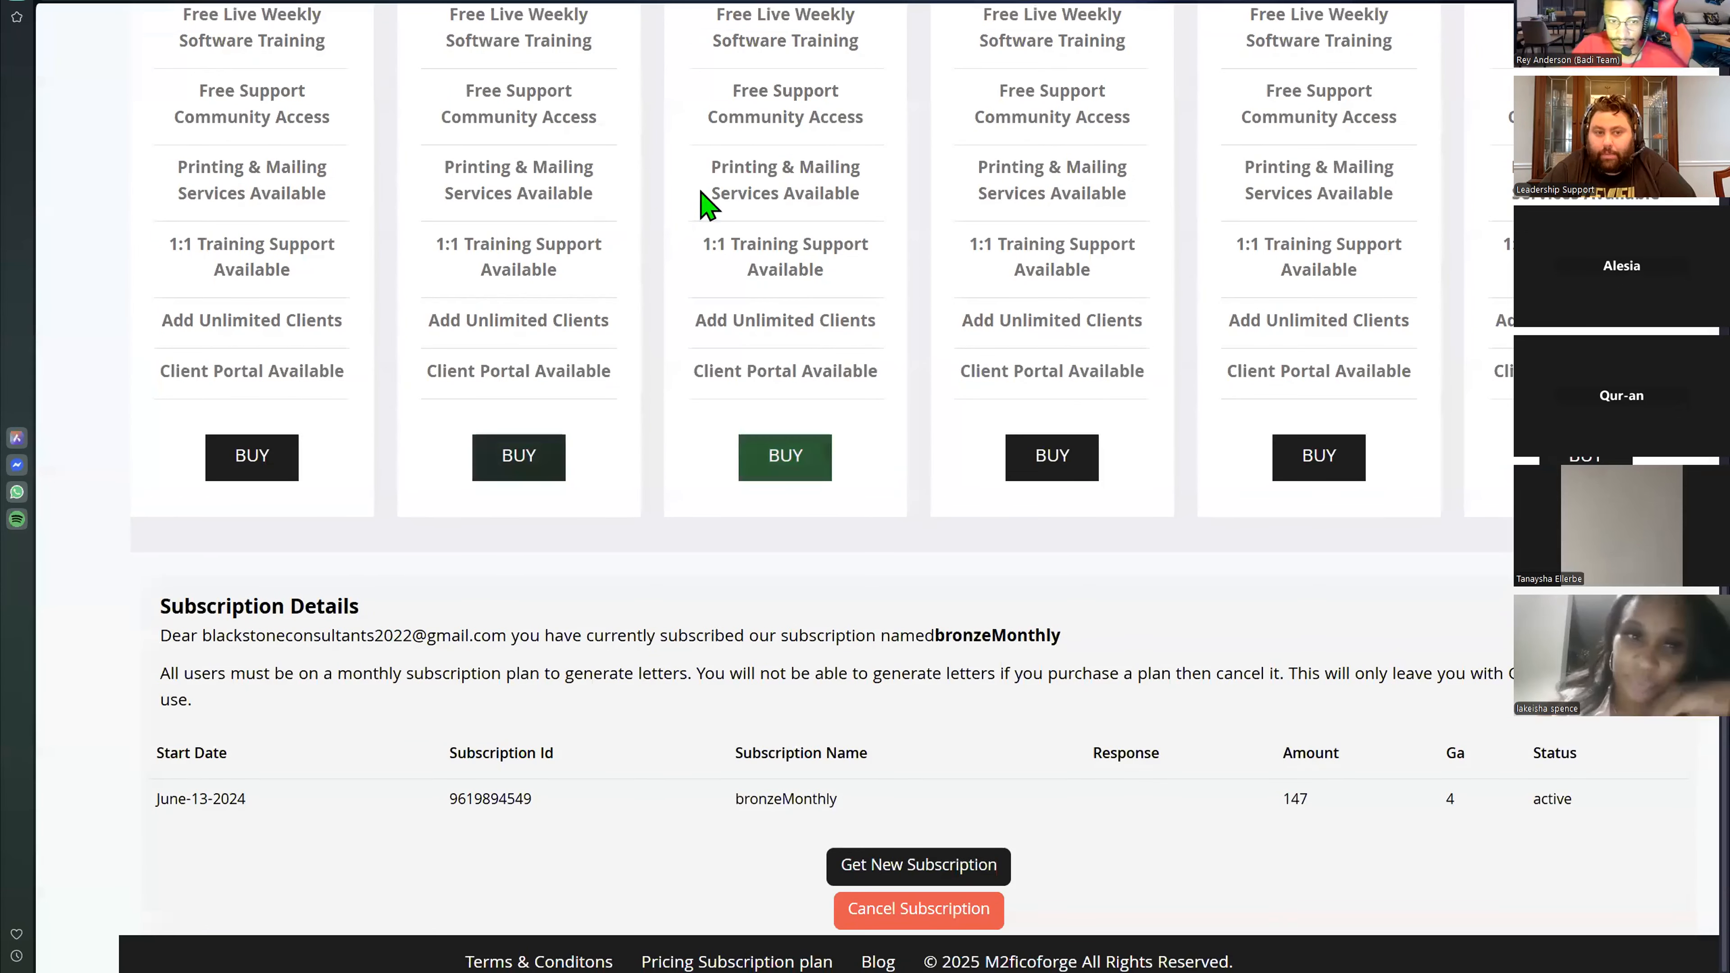
scroll(788, 297, up, 8)
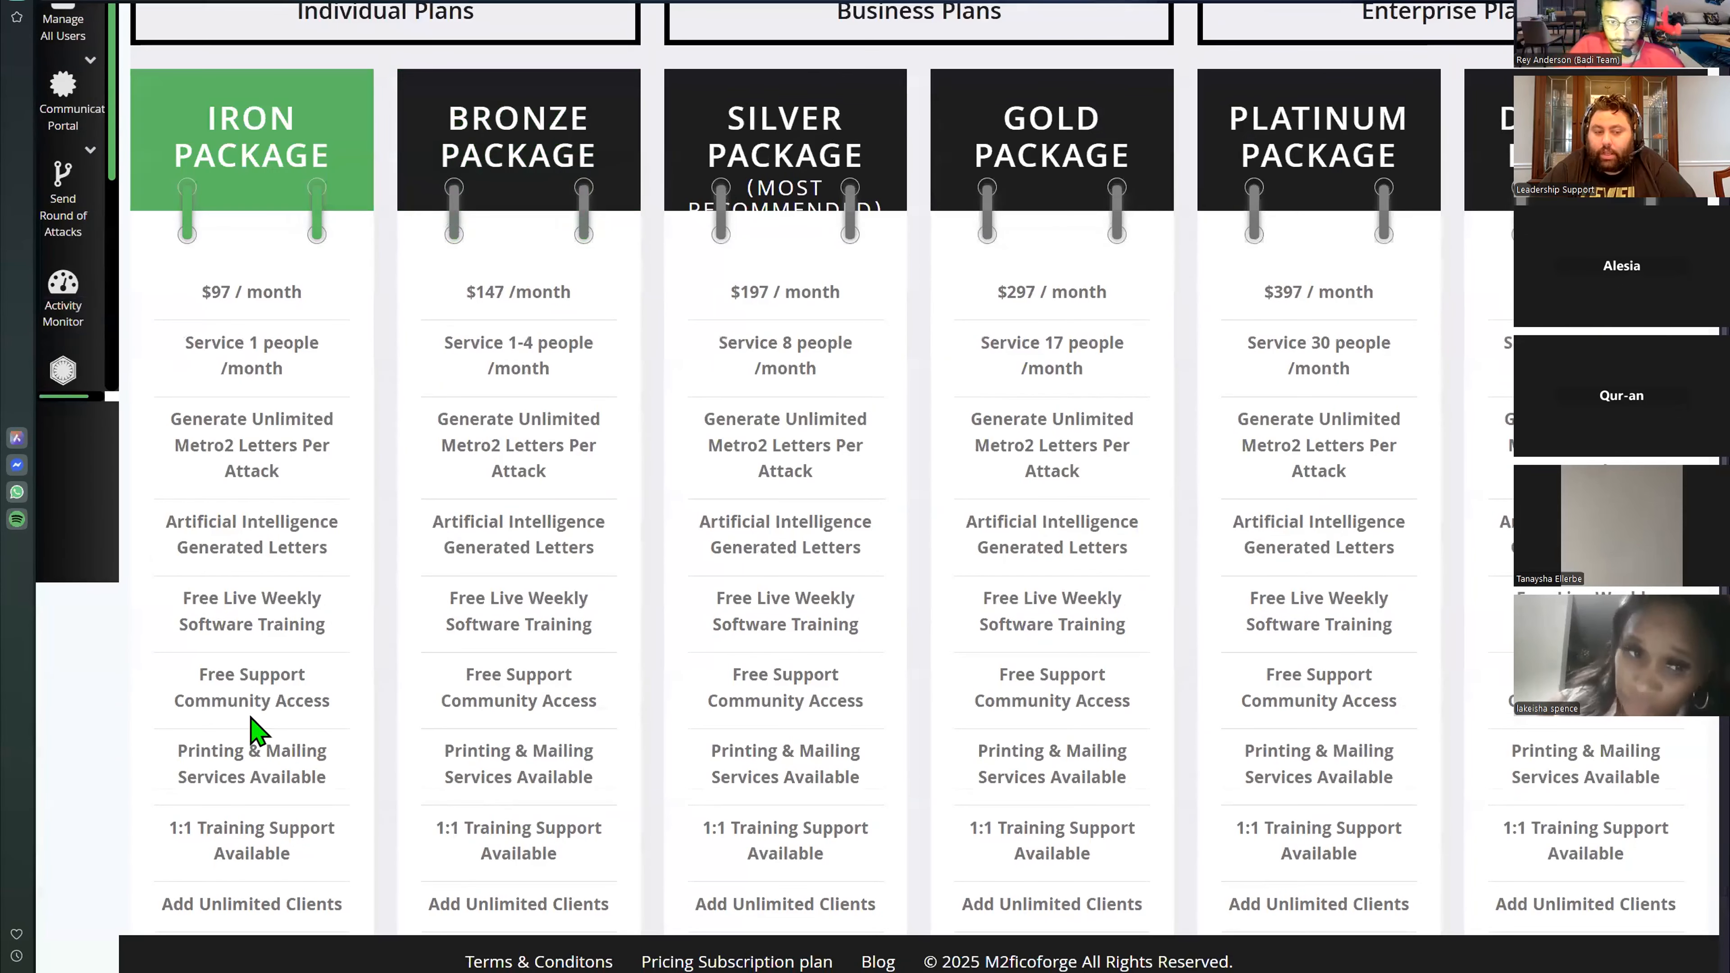
scroll(630, 761, down, 10)
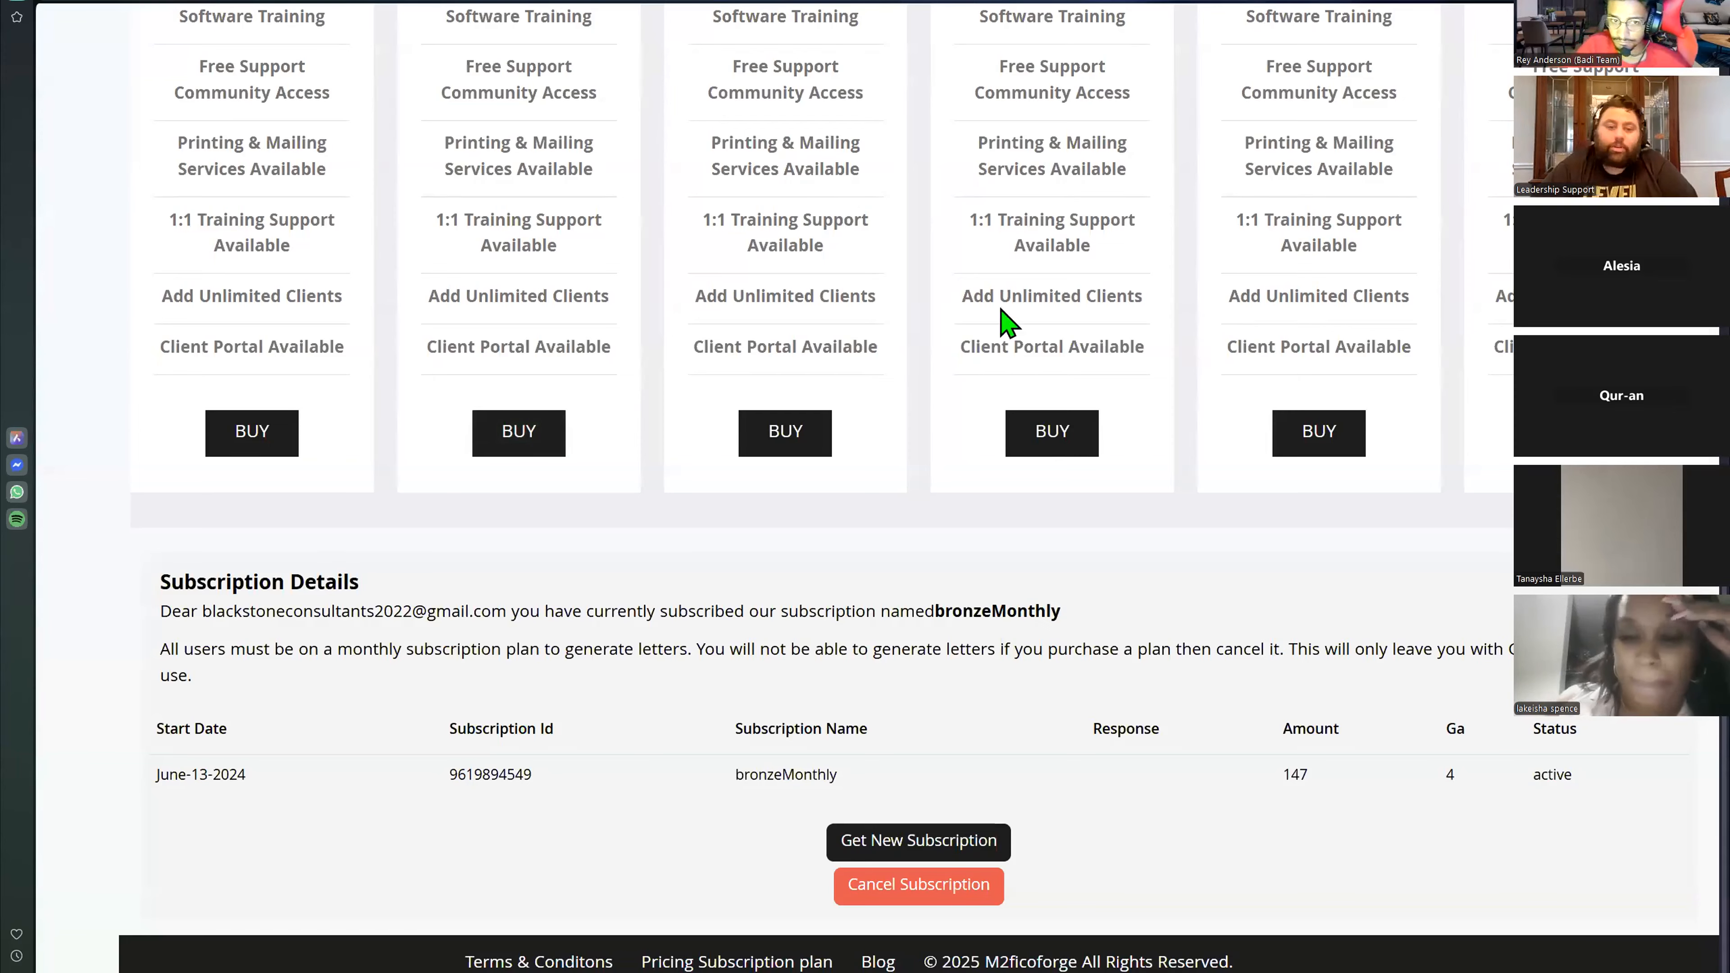
- Switch back to the m2phenom window and review its subscription plans and the sidebar Pricing menu
key(alt+Tab)
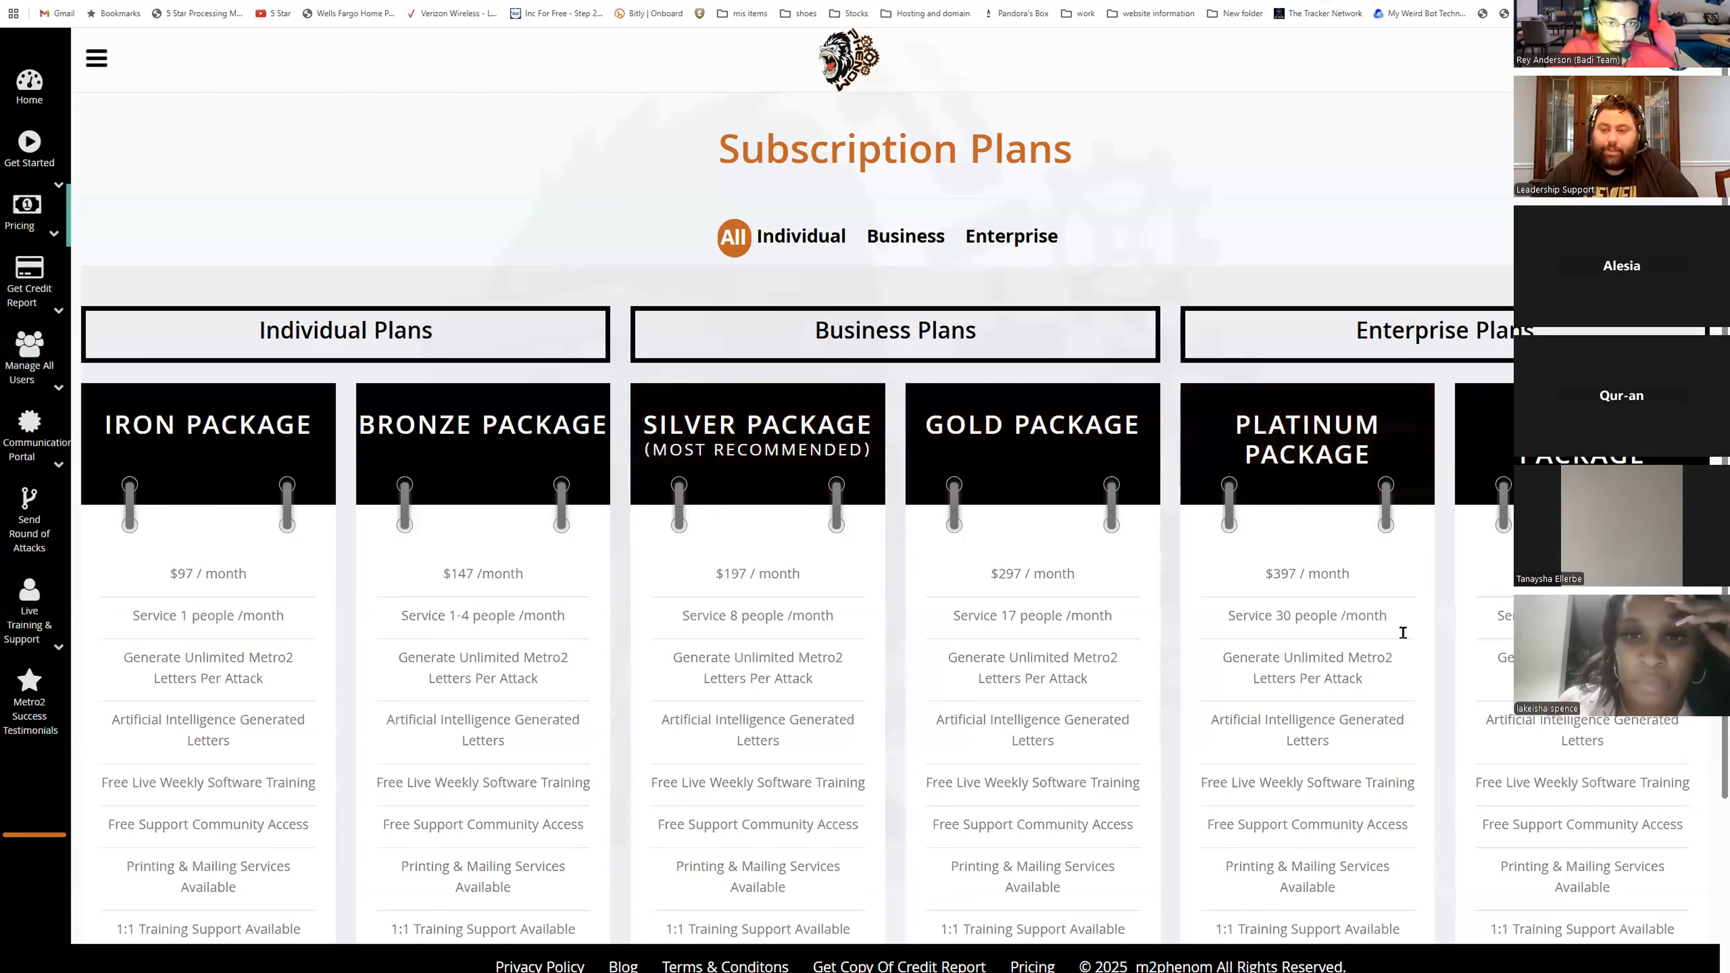
scroll(262, 485, down, 3)
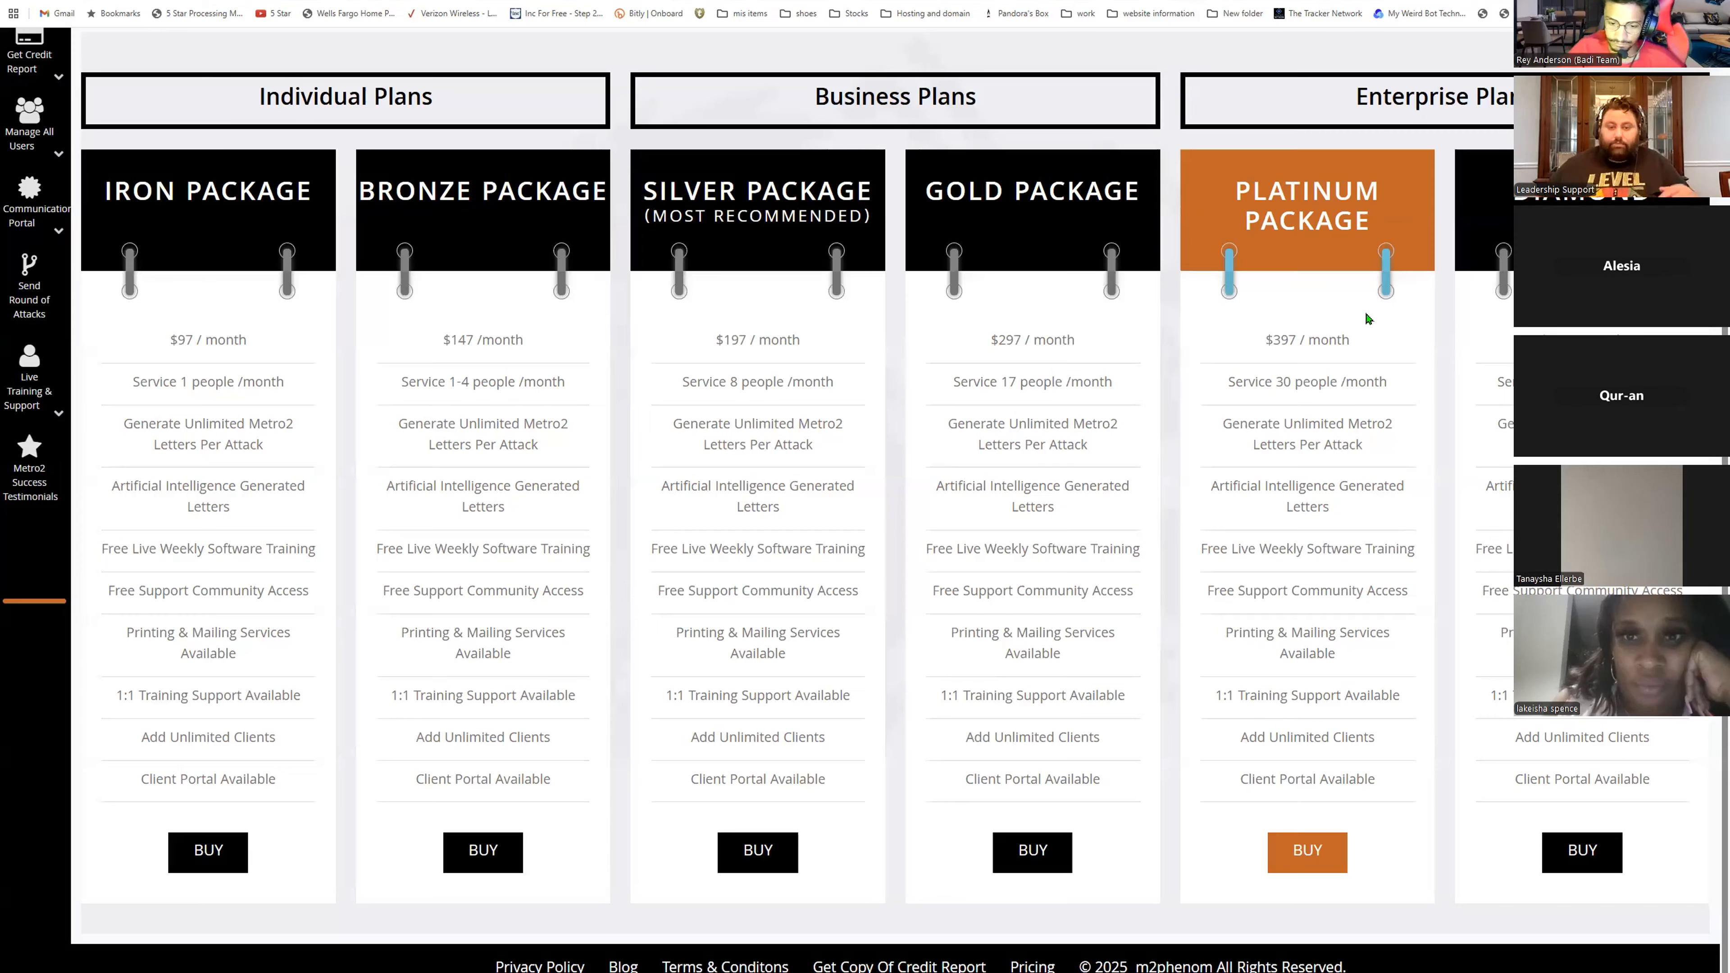
scroll(95, 300, up, 3)
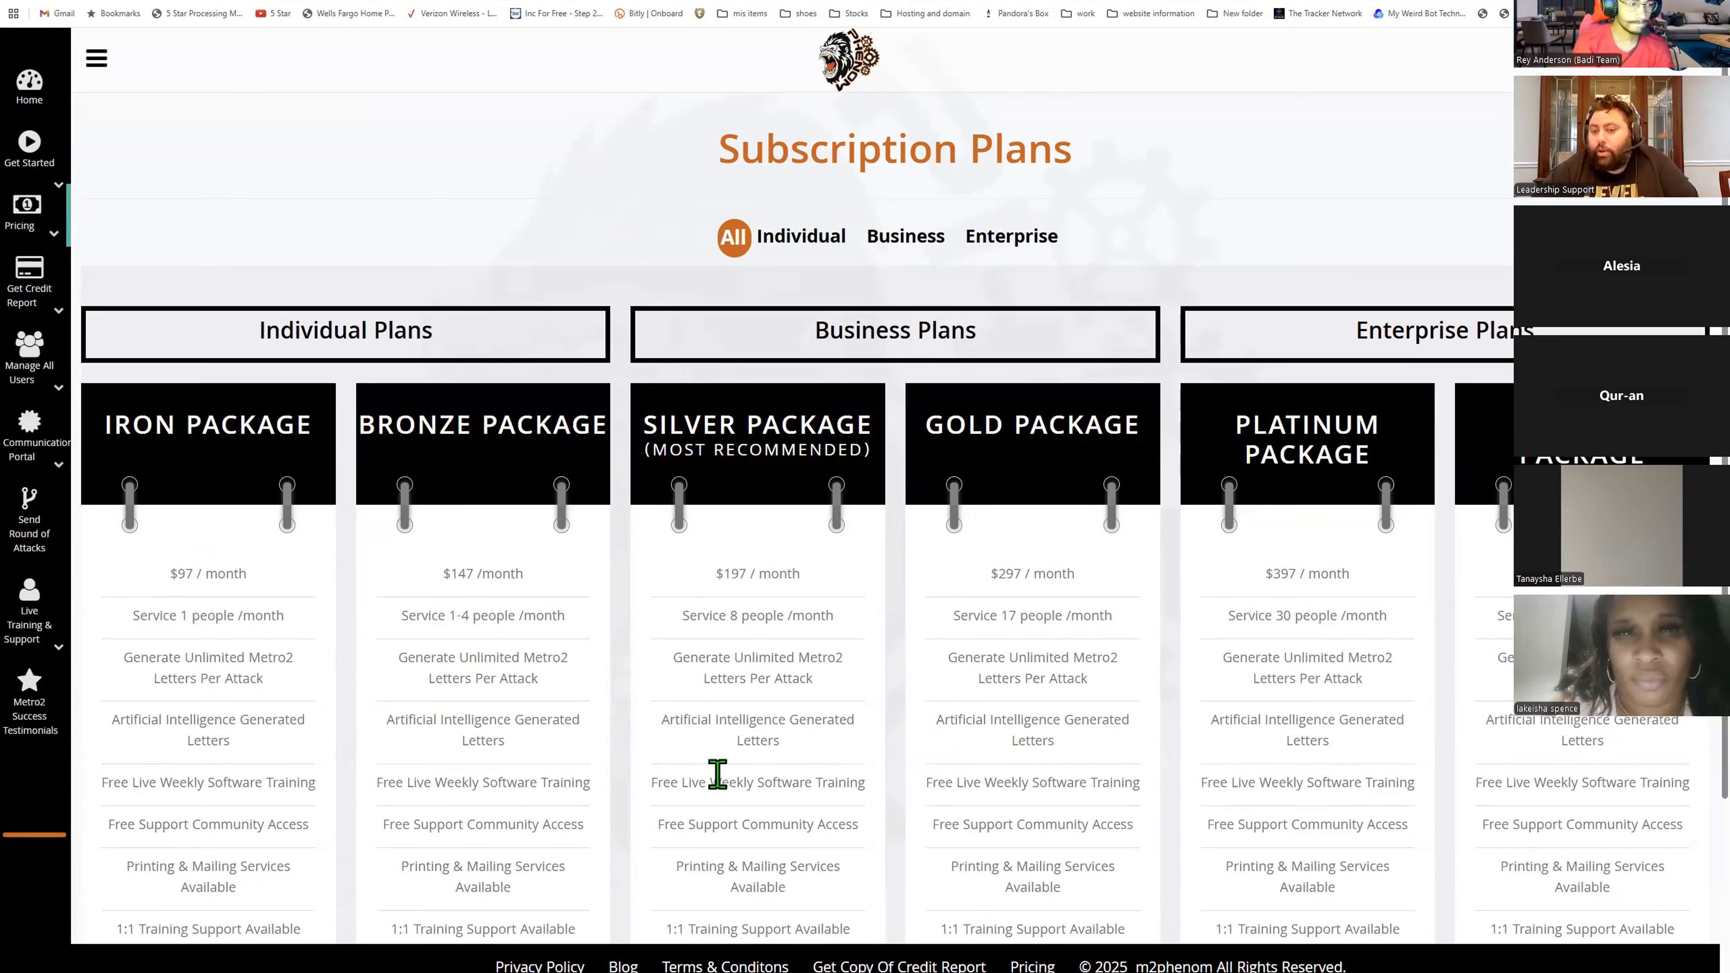
click(42, 229)
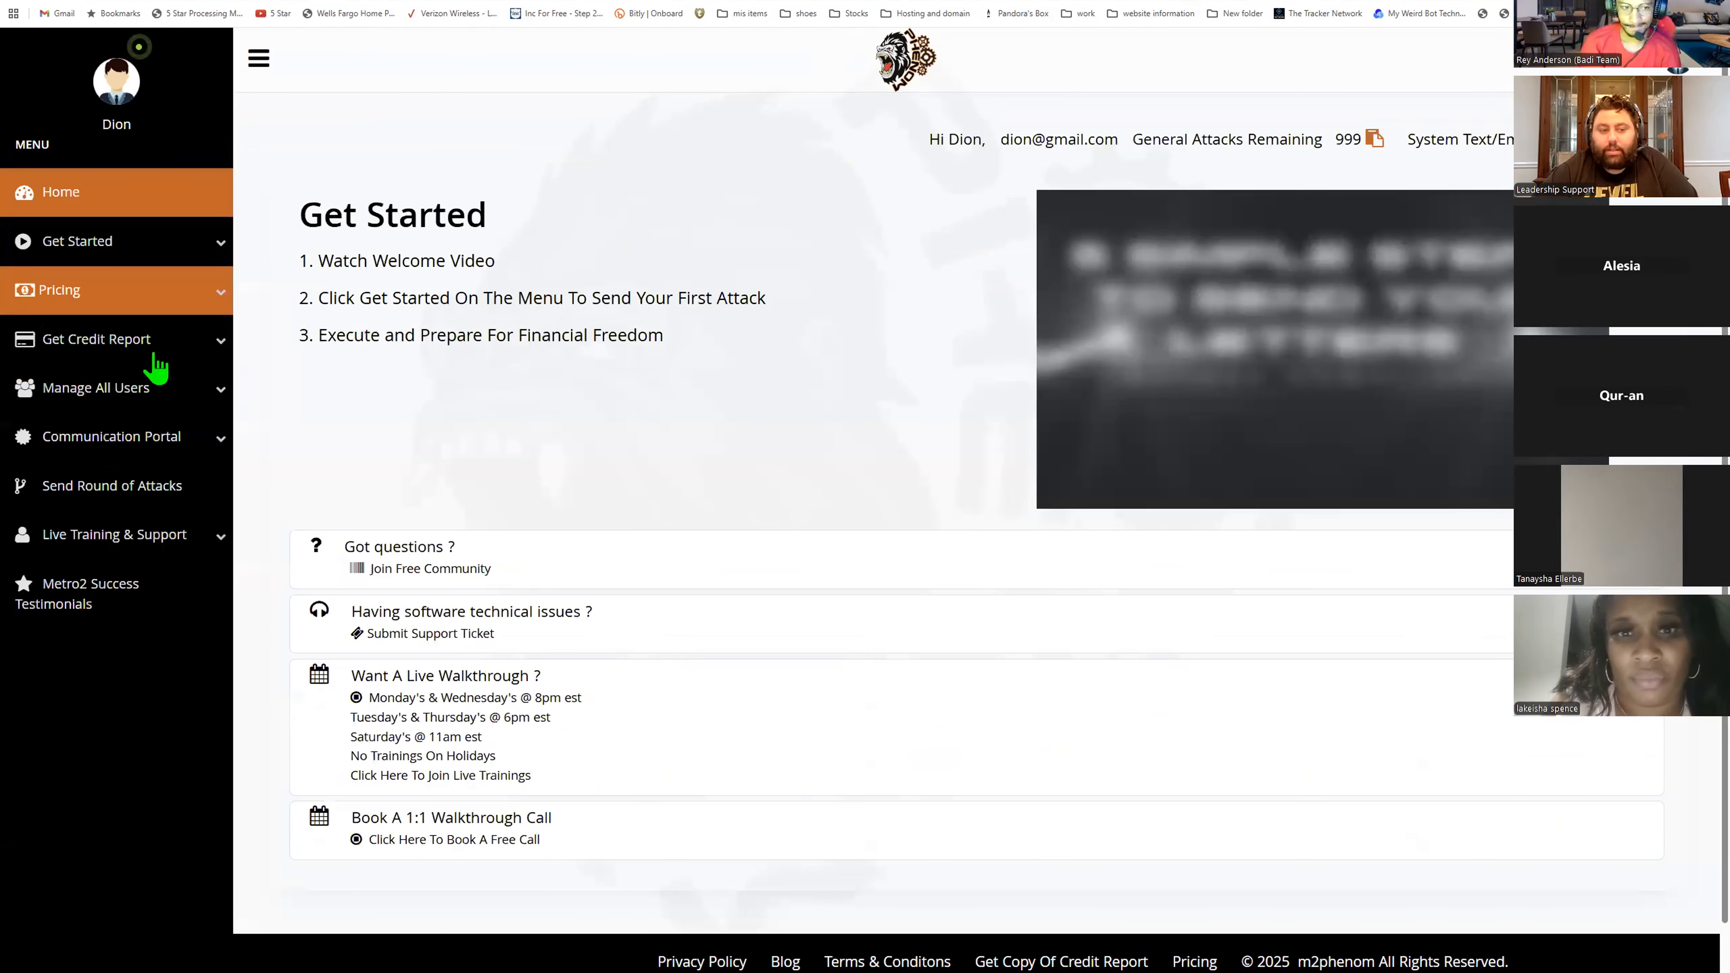
click(151, 407)
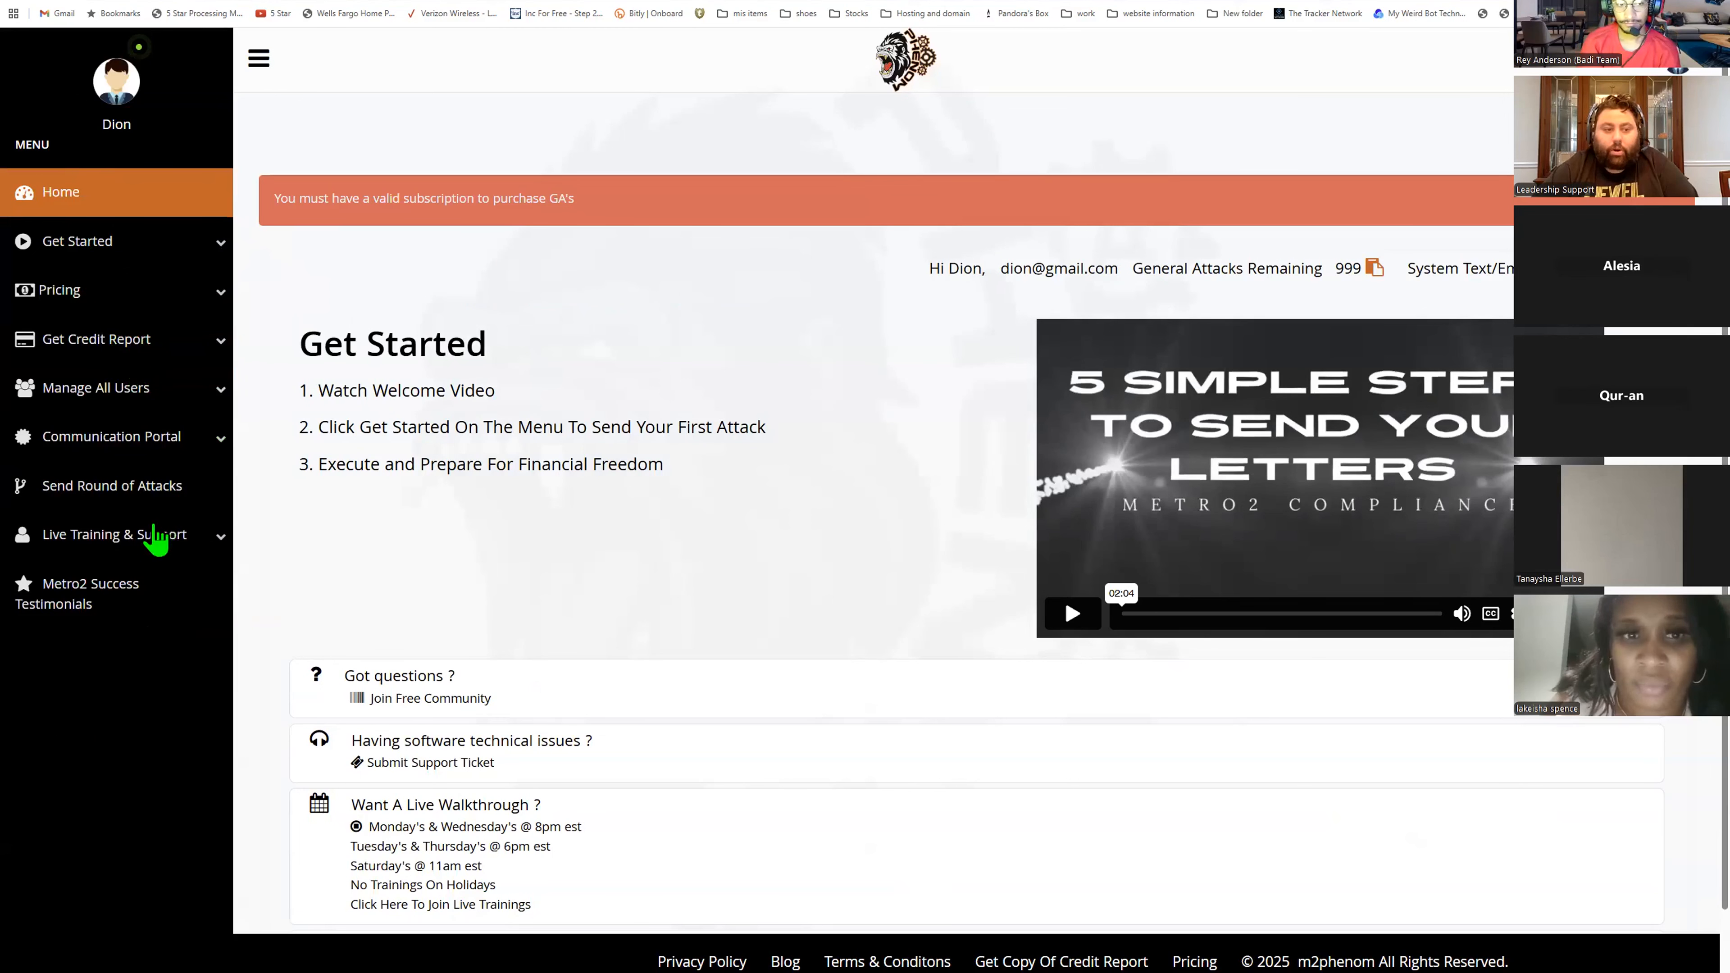
- Show the GA(S) quantity options on the M2ficoforge additional-attacks payment form and minimize that window
key(alt+Tab)
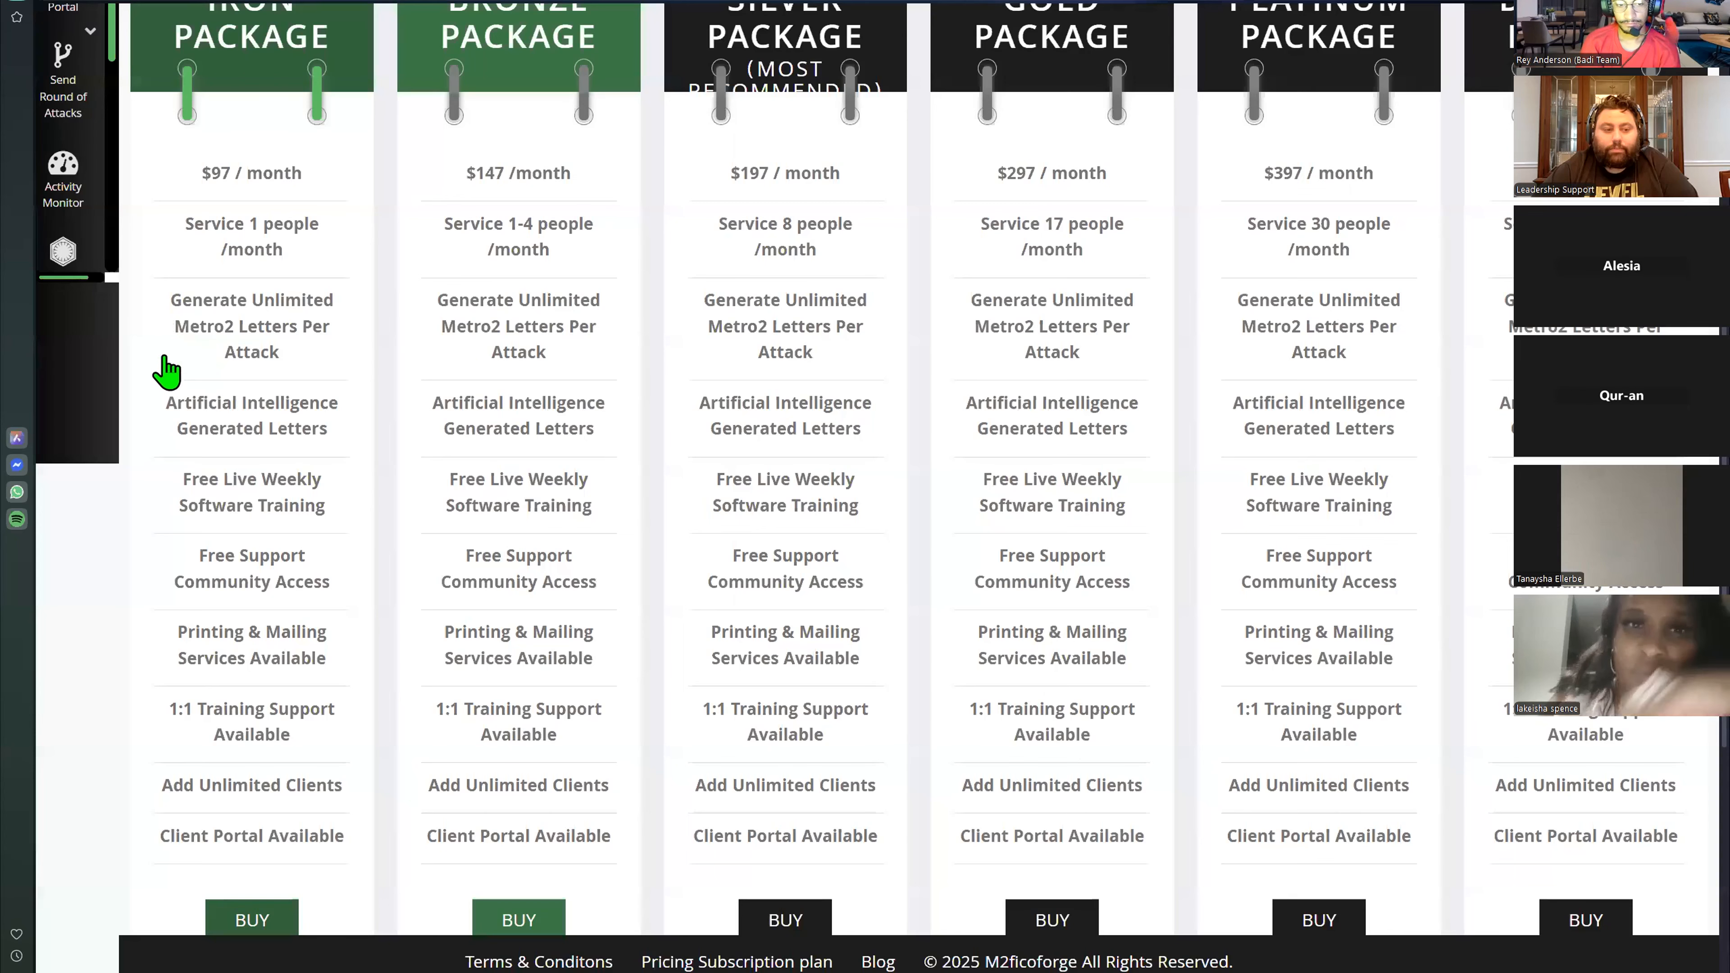
scroll(163, 395, up, 5)
scroll(918, 591, up, 3)
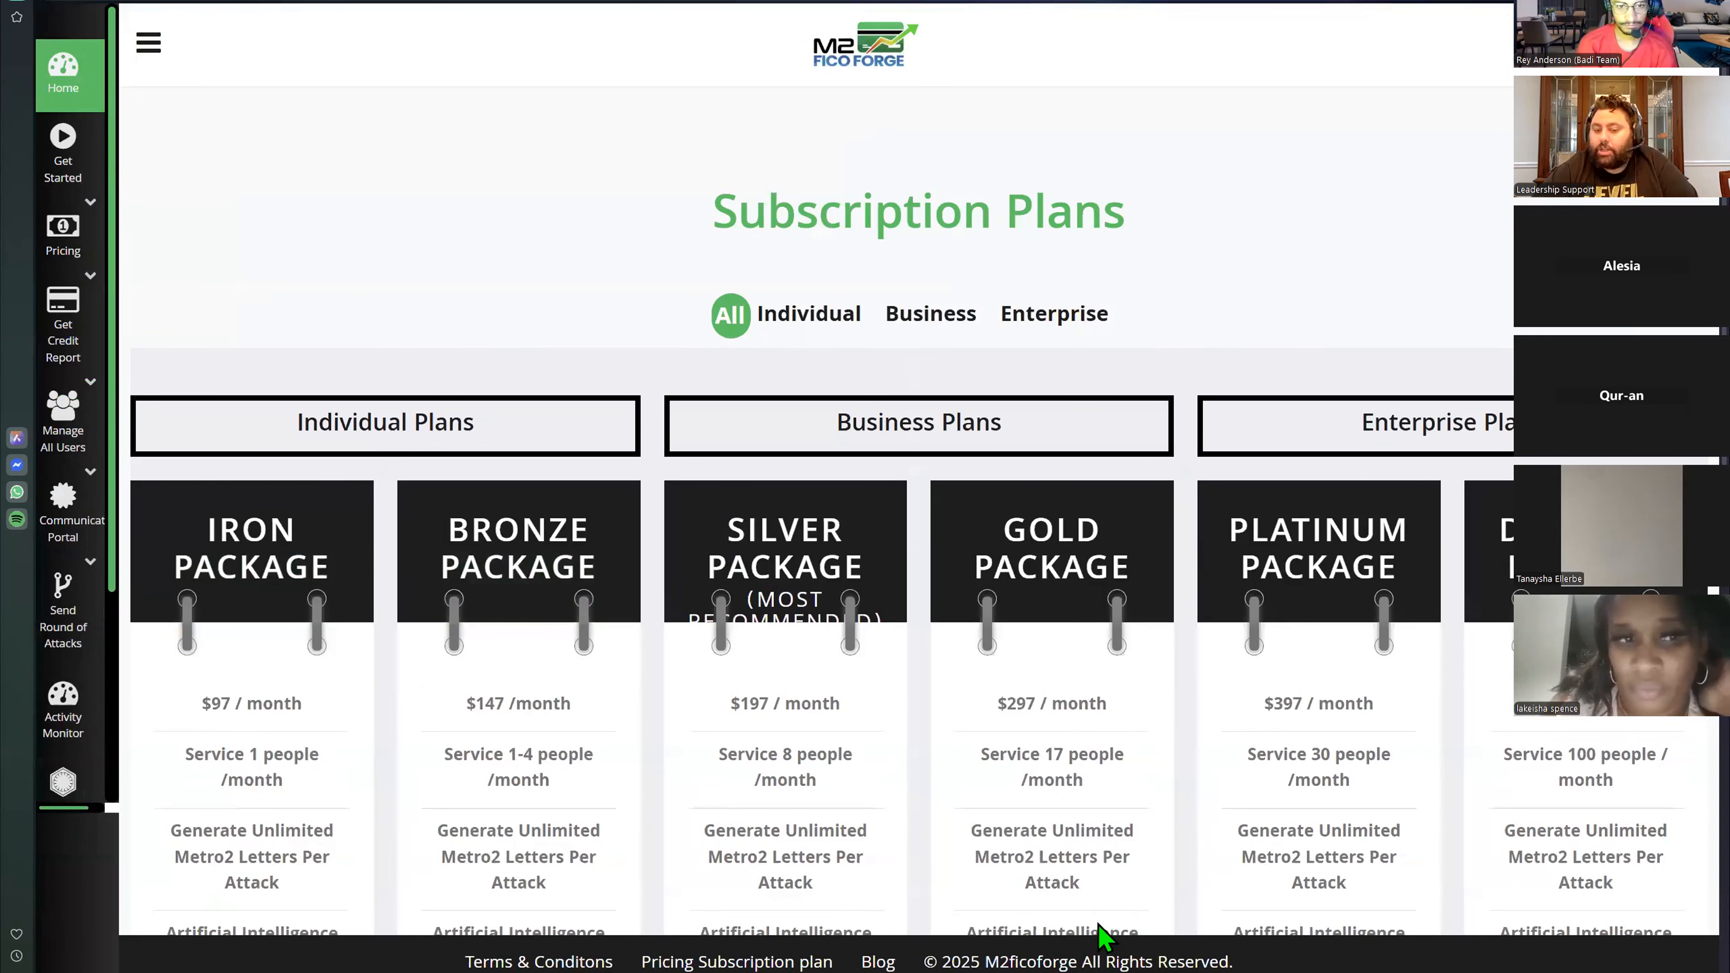
key(ctrl+Tab)
click(1158, 310)
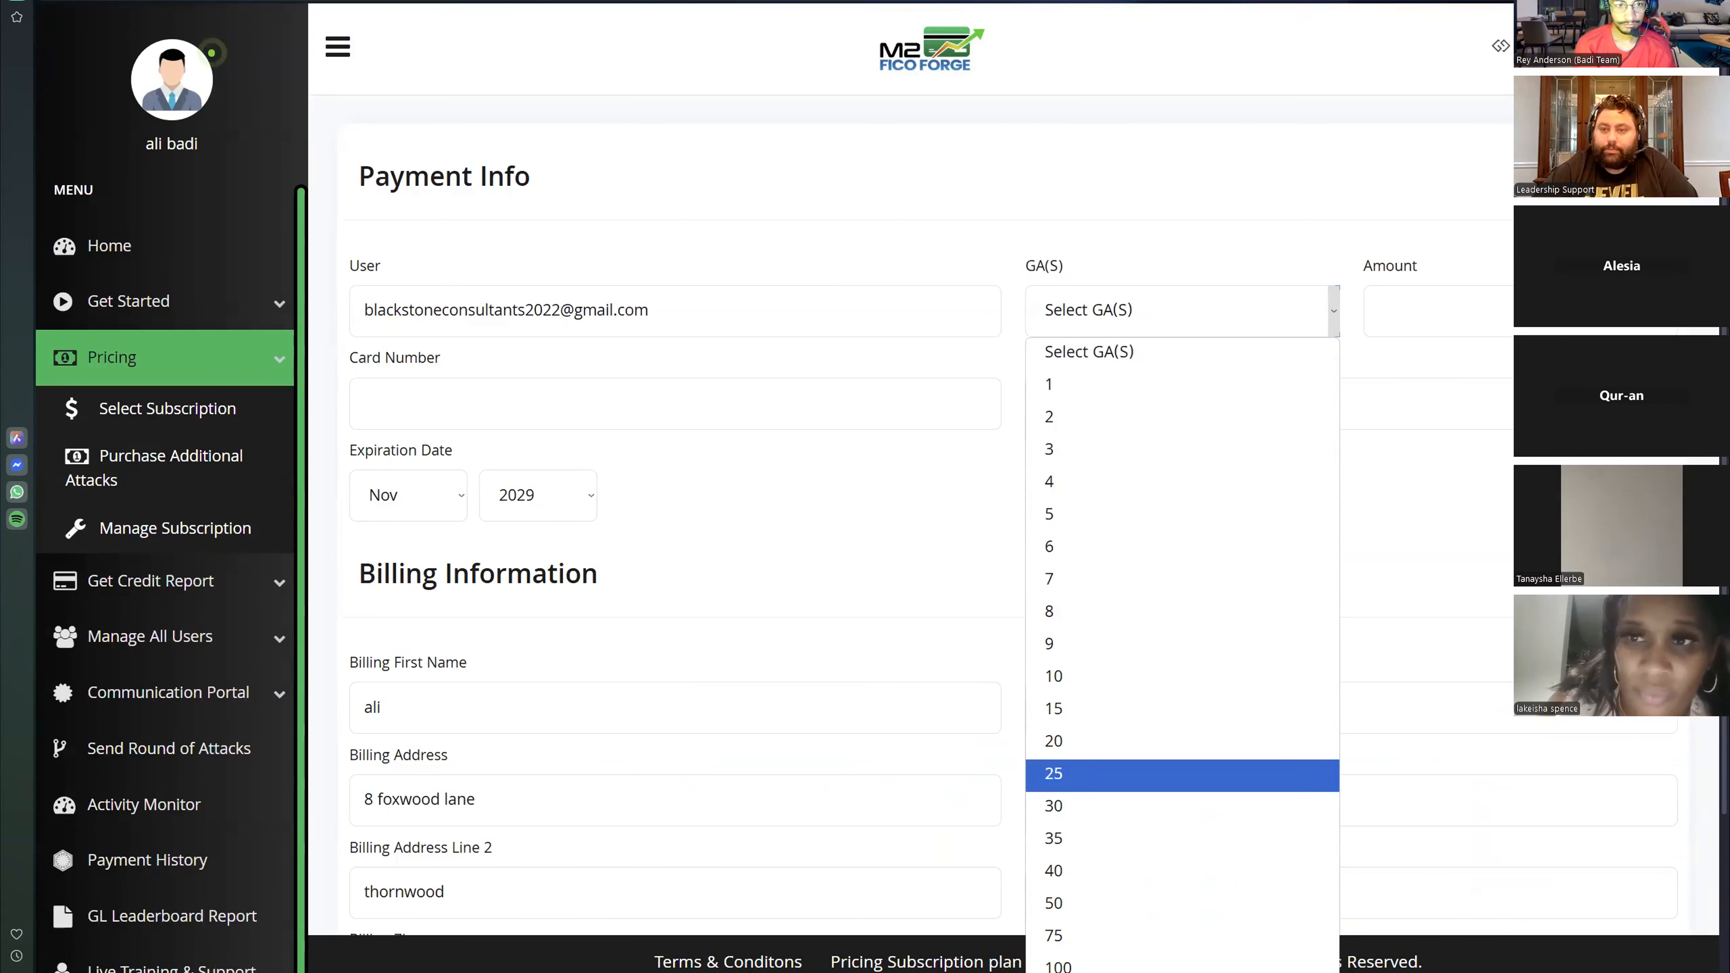
click(682, 397)
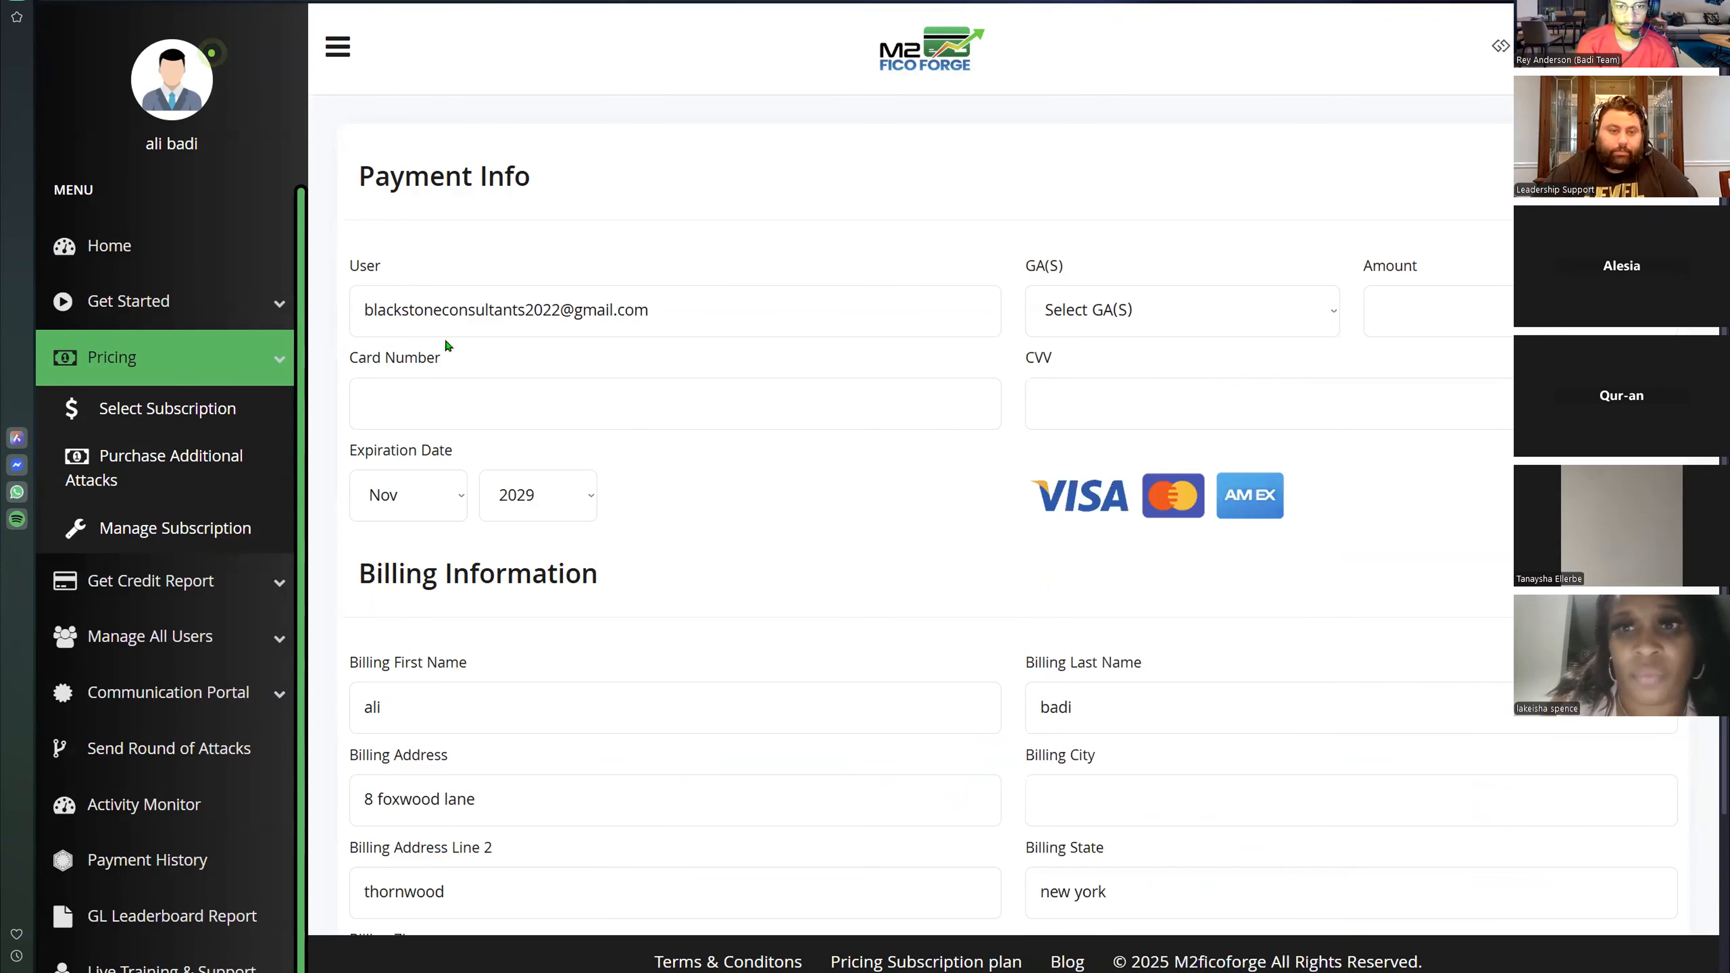
key(super+Down)
key(super+Down)
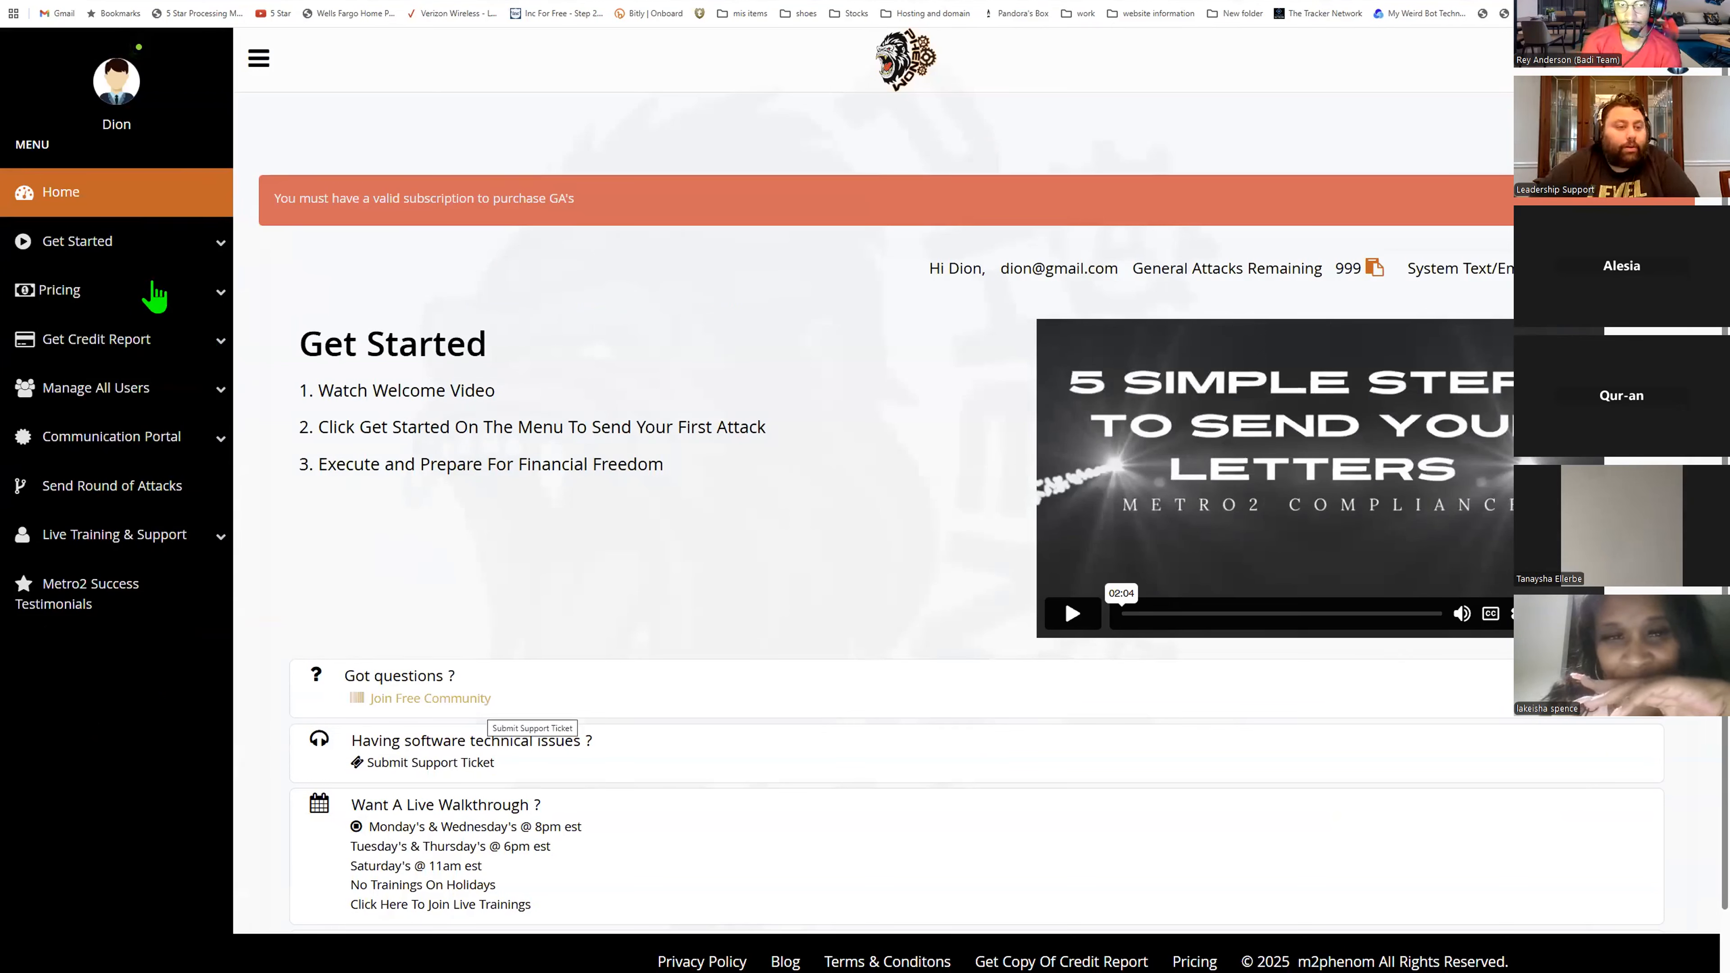
- Open the MyFreeScoreNow signup page and the Report Score Board from the Get Credit Report menu
click(136, 361)
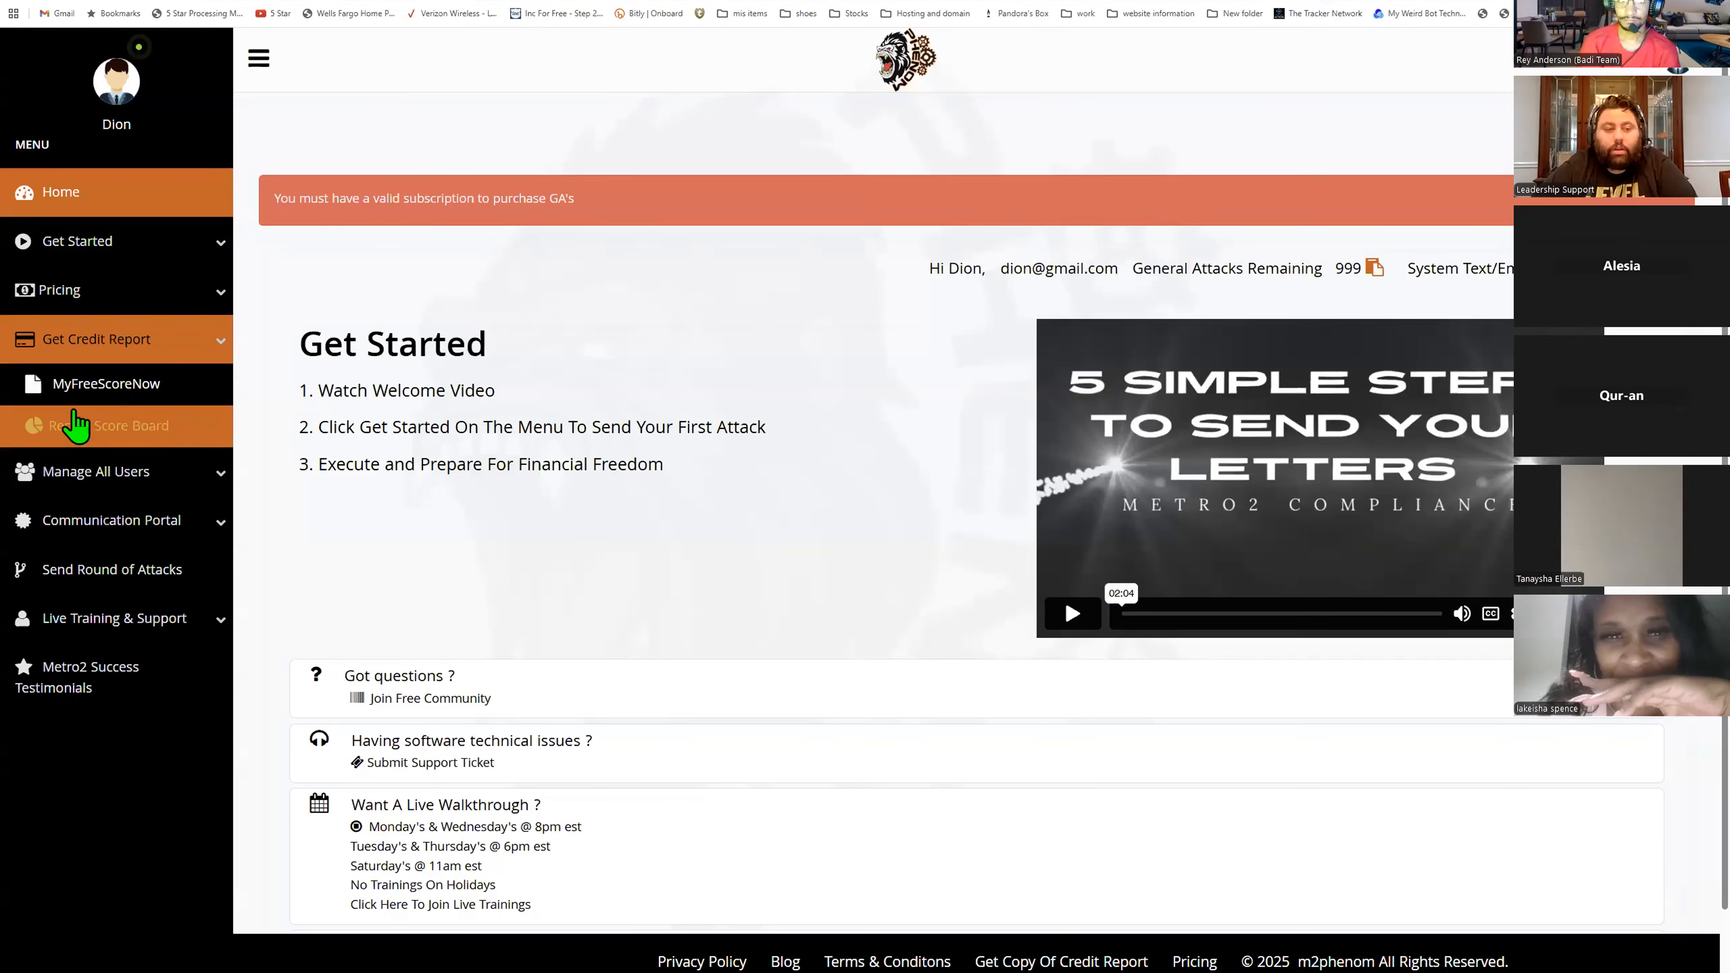
click(125, 390)
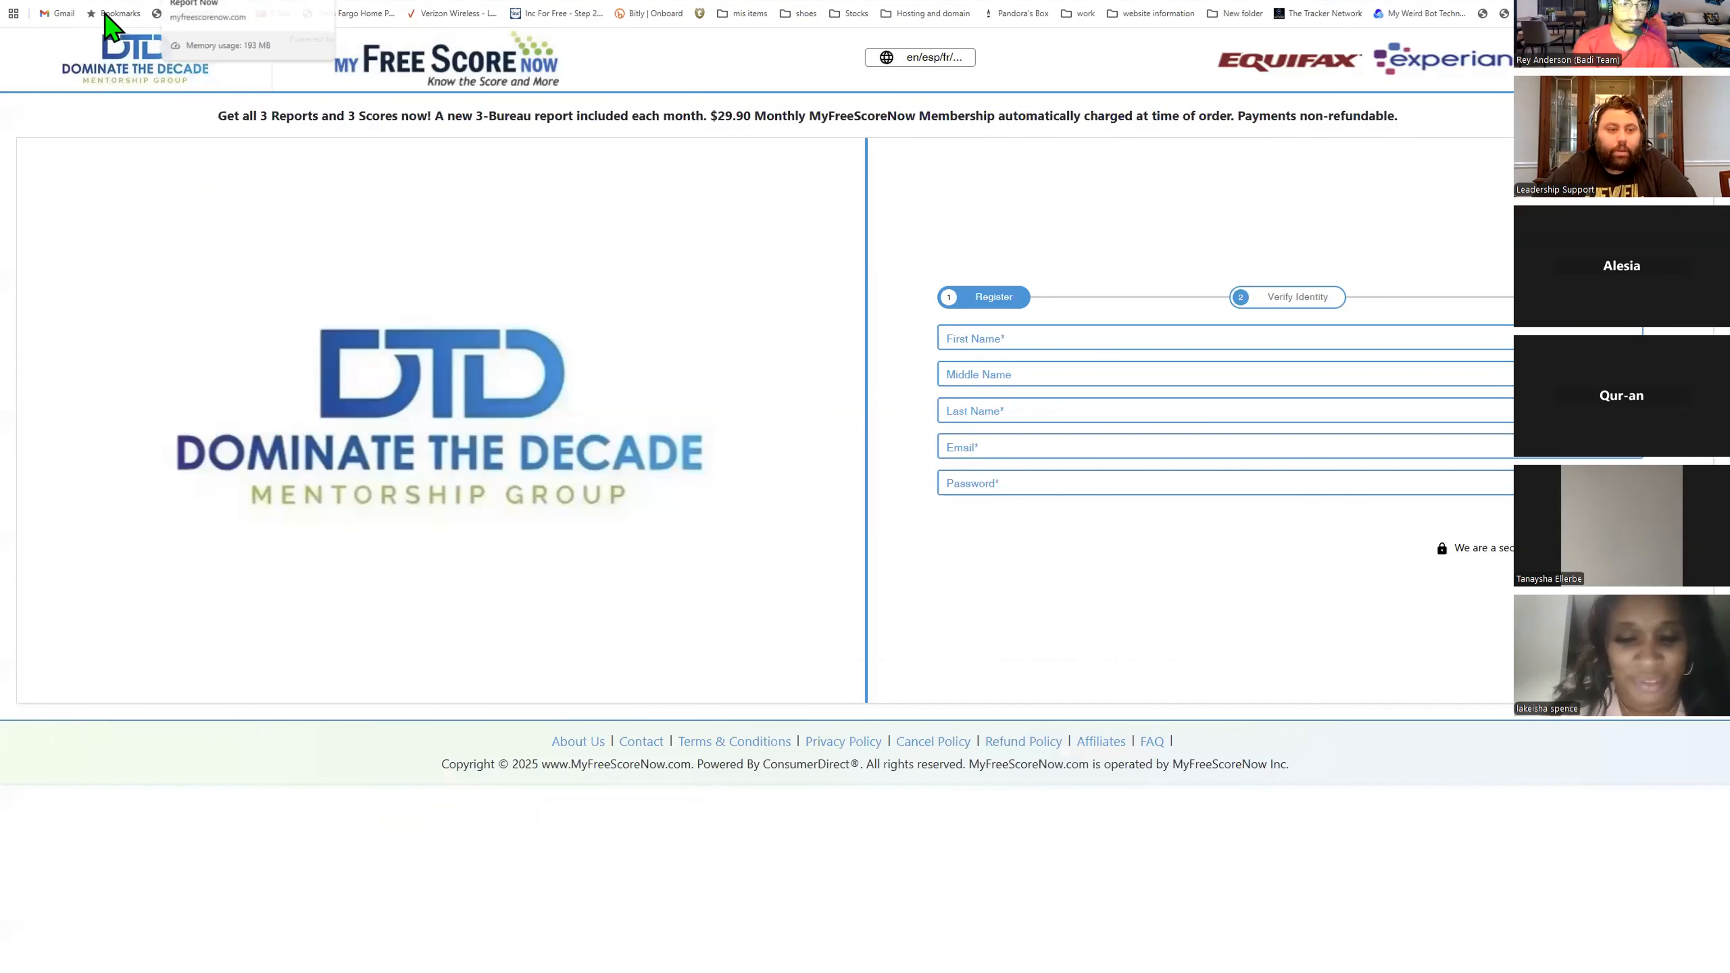
click(160, 1)
click(171, 429)
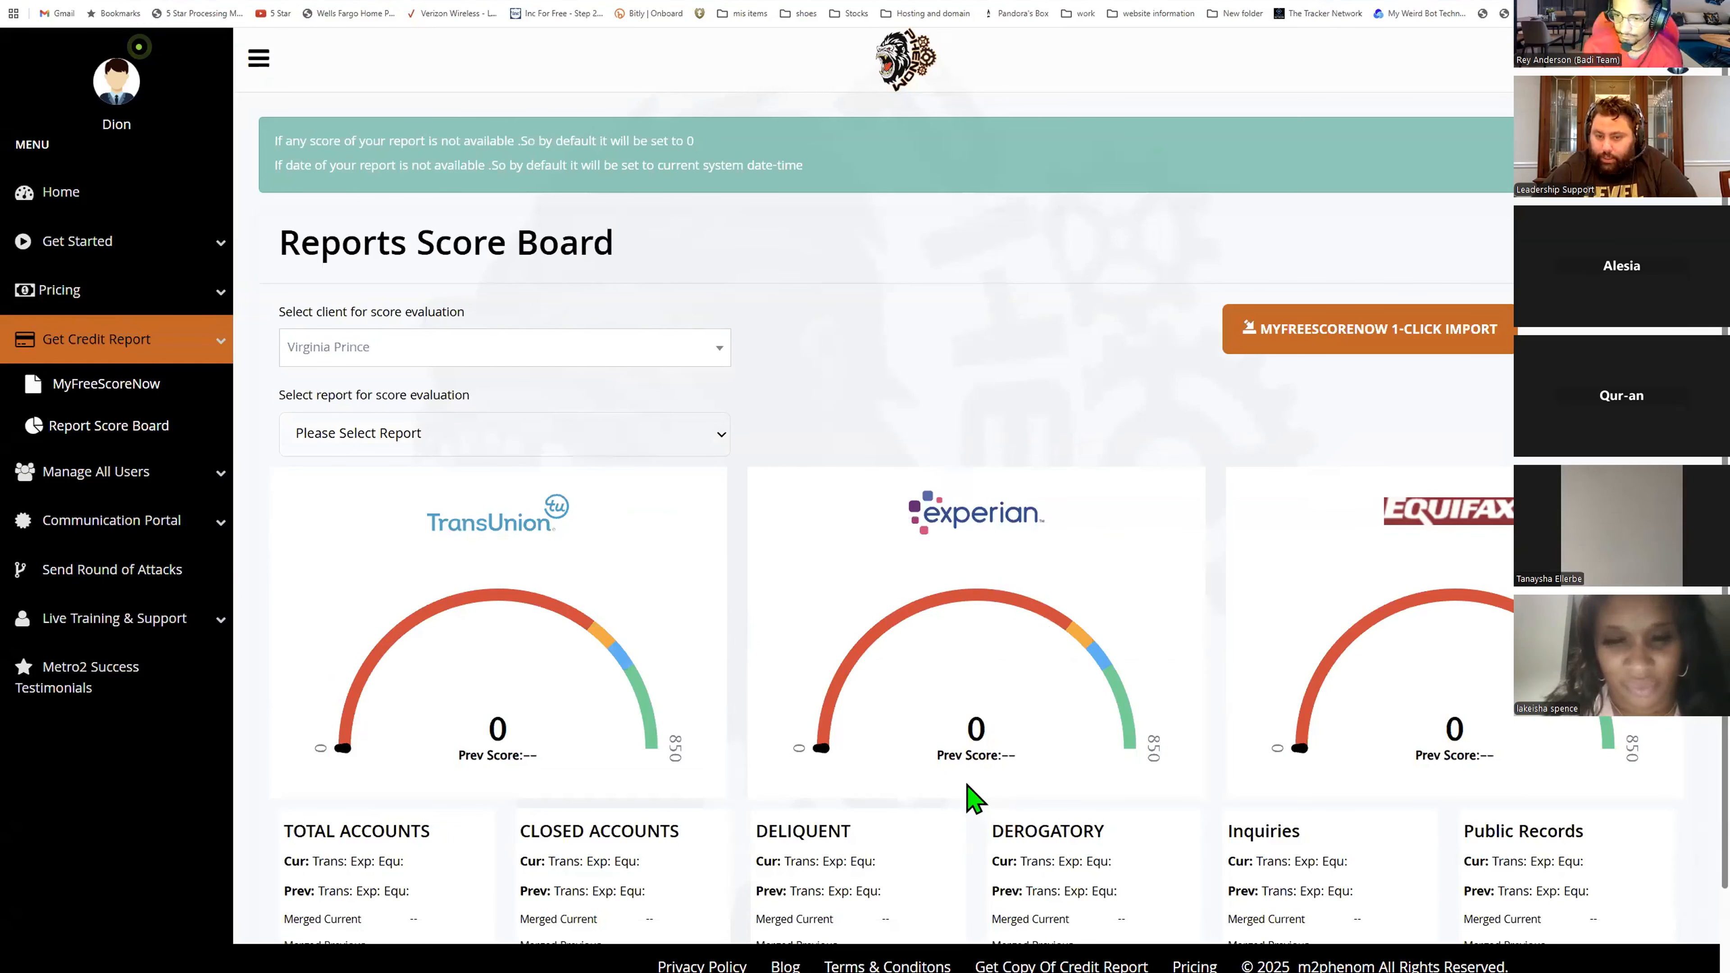
scroll(967, 785, down, 3)
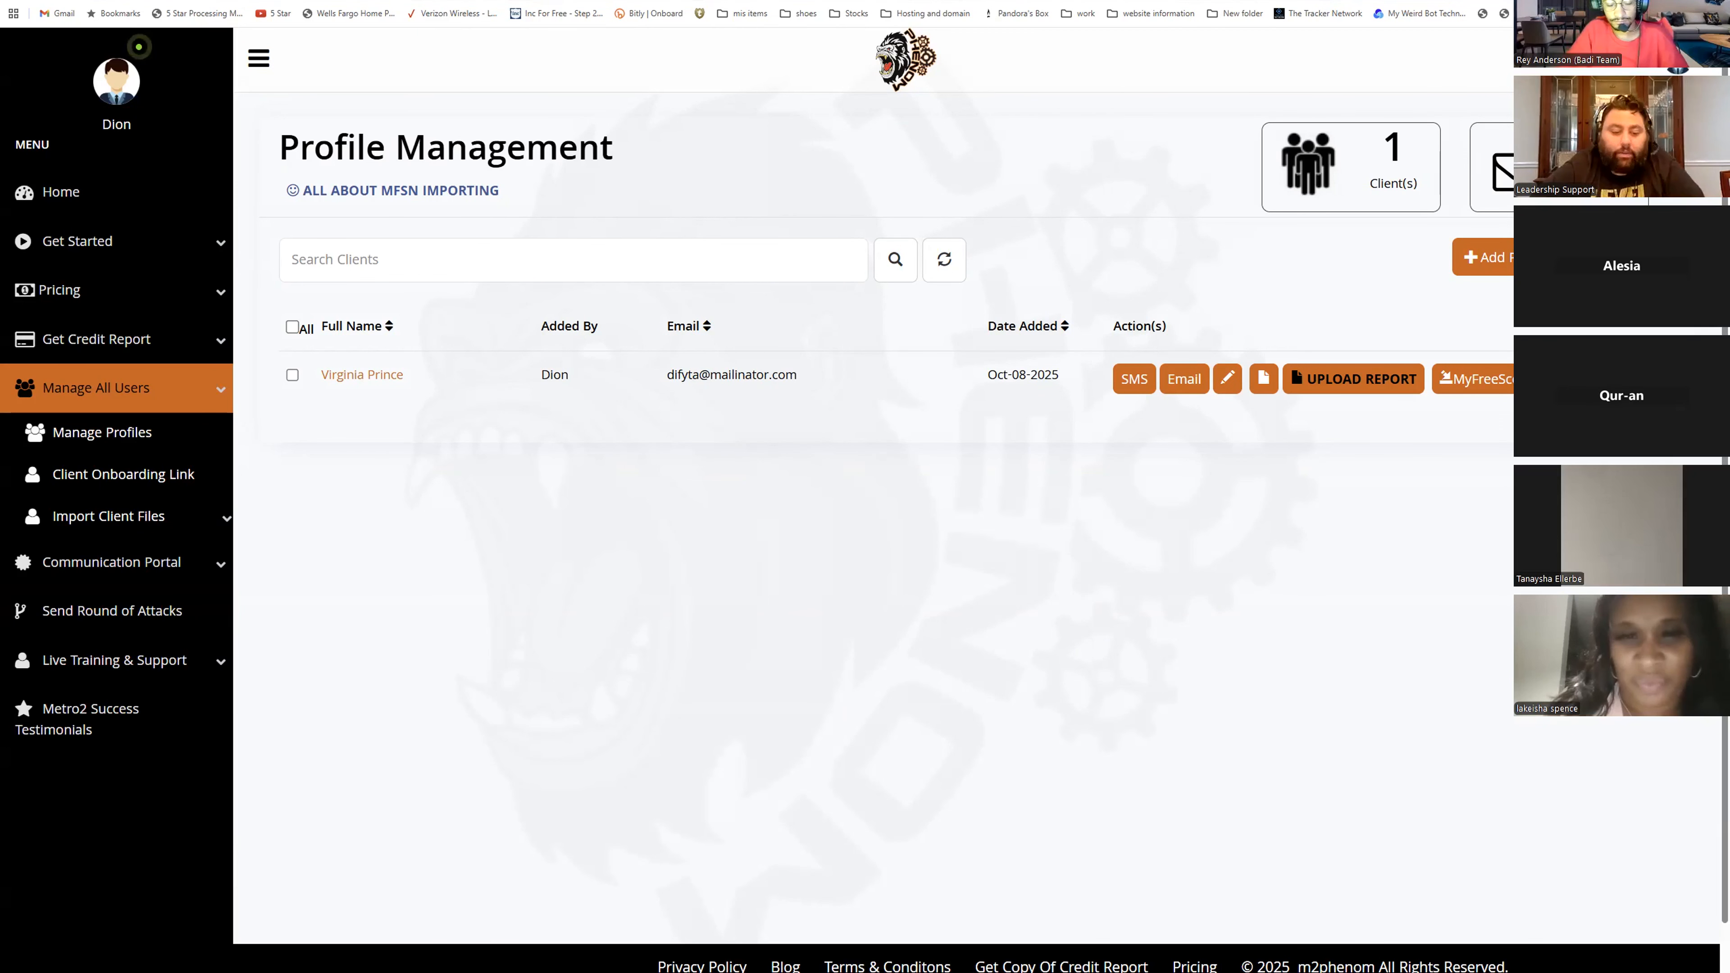
- Open the Downloads folder and browse the sample client ID and document files
click(804, 950)
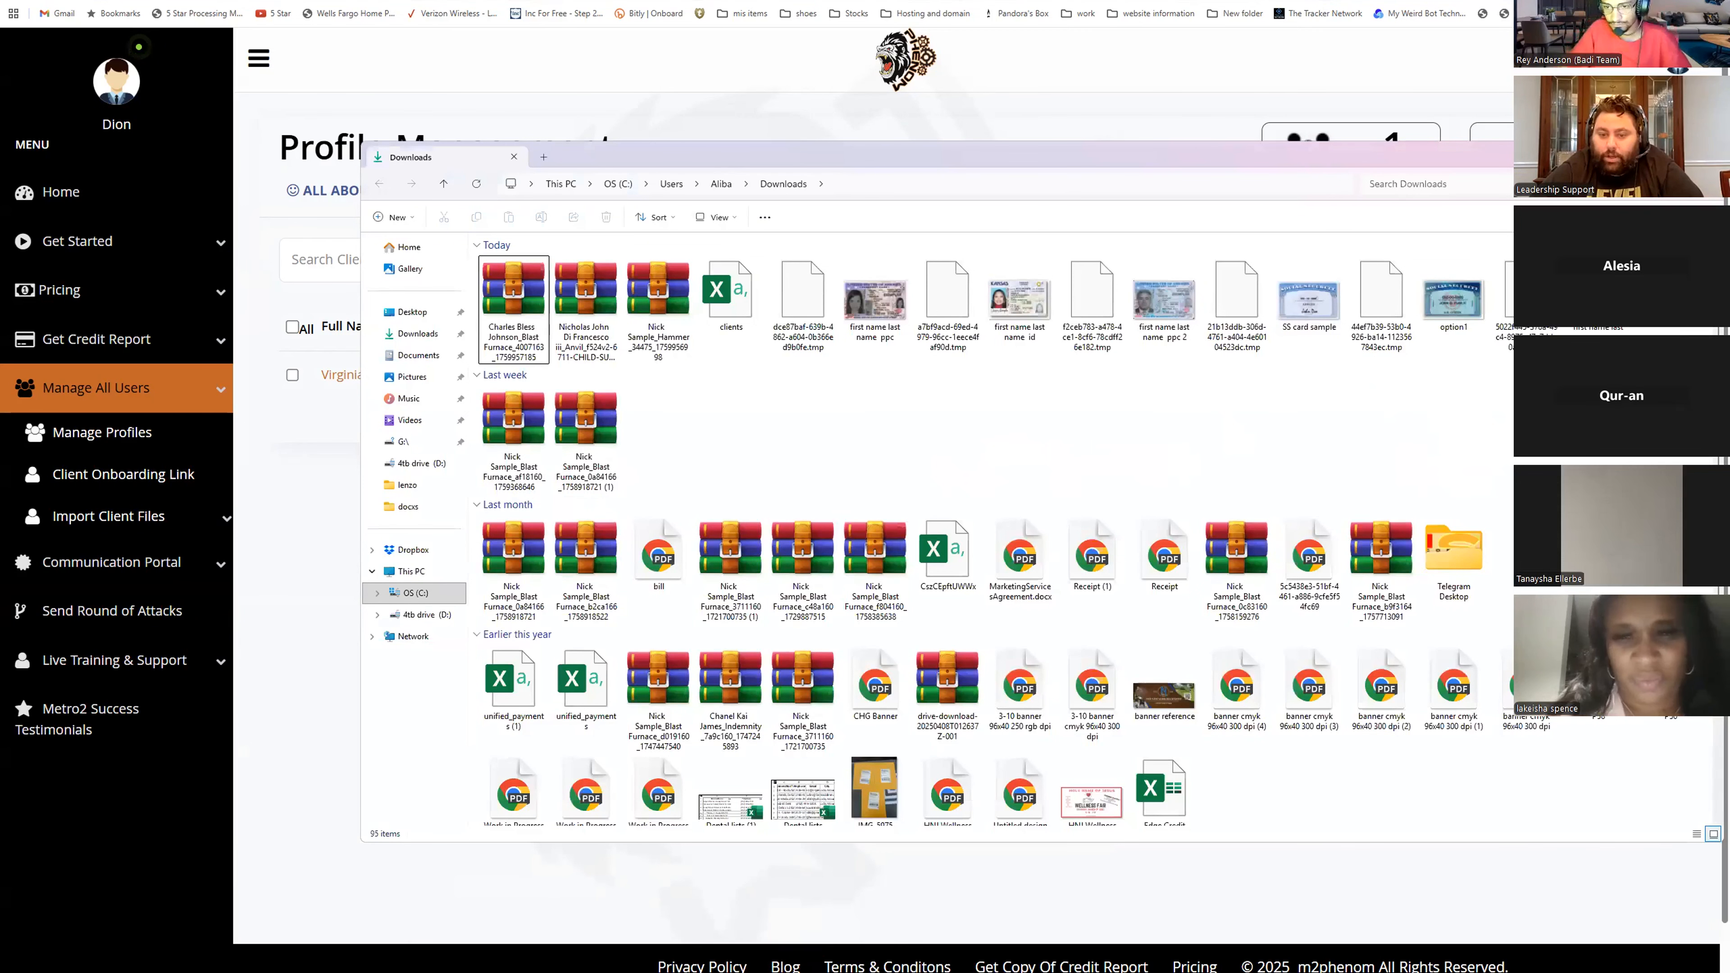
scroll(965, 630, up, 3)
scroll(885, 716, up, 3)
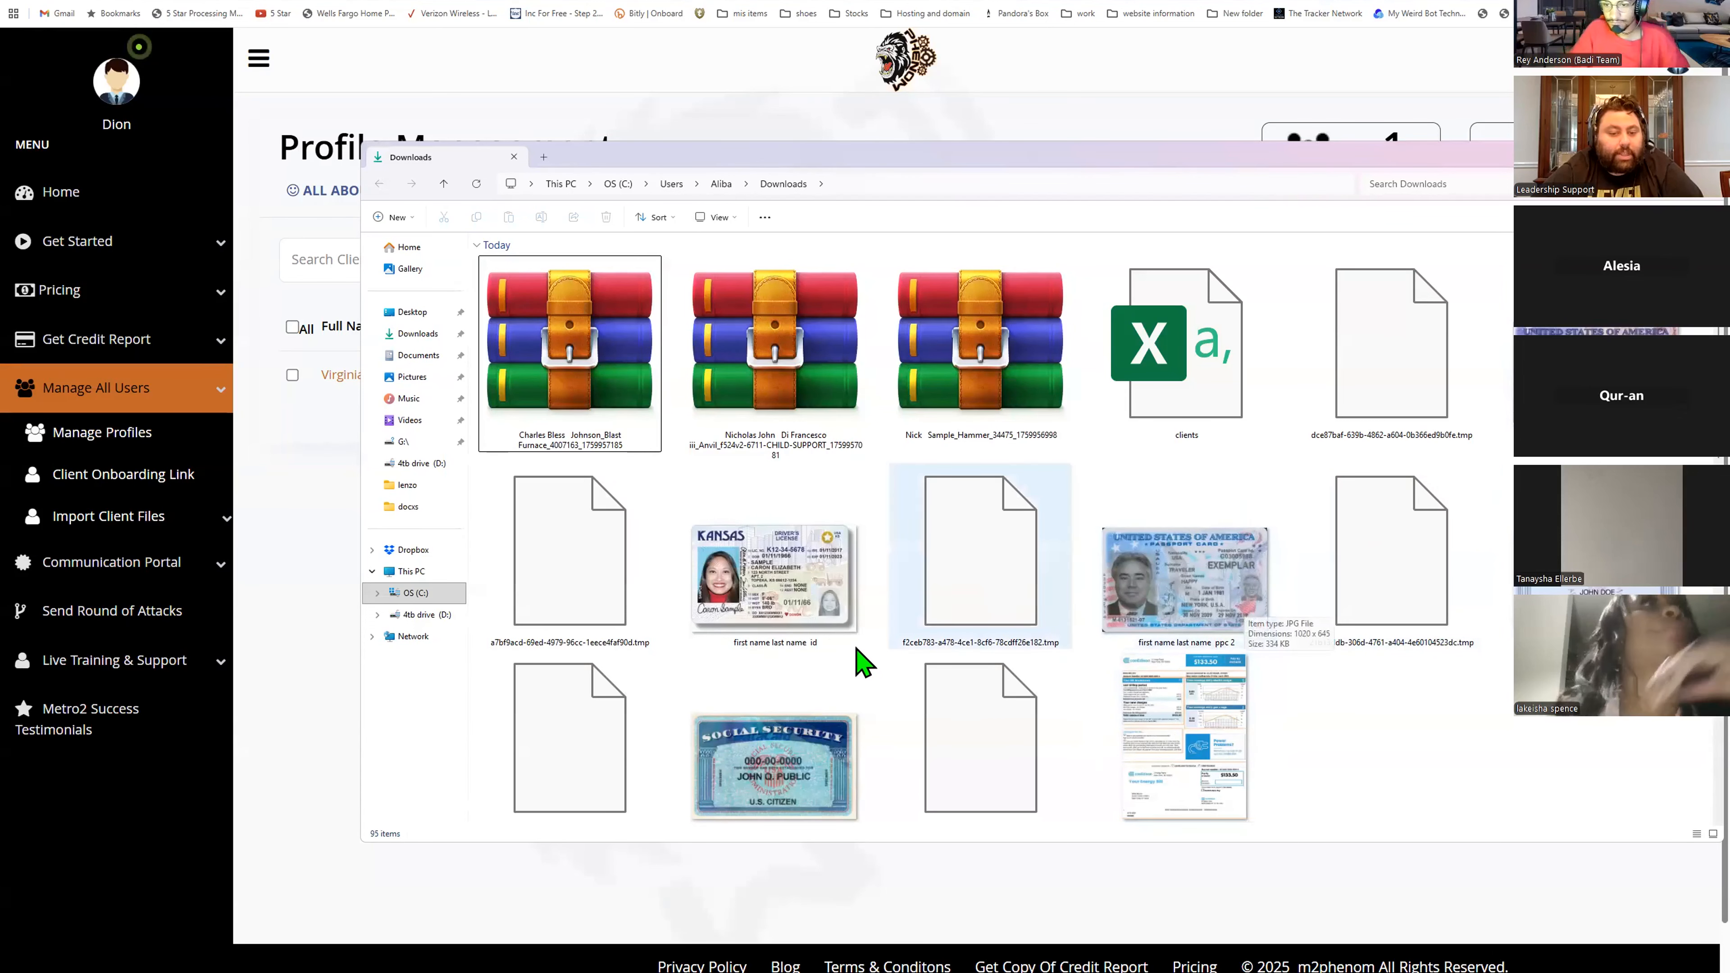
scroll(1209, 790, down, 10)
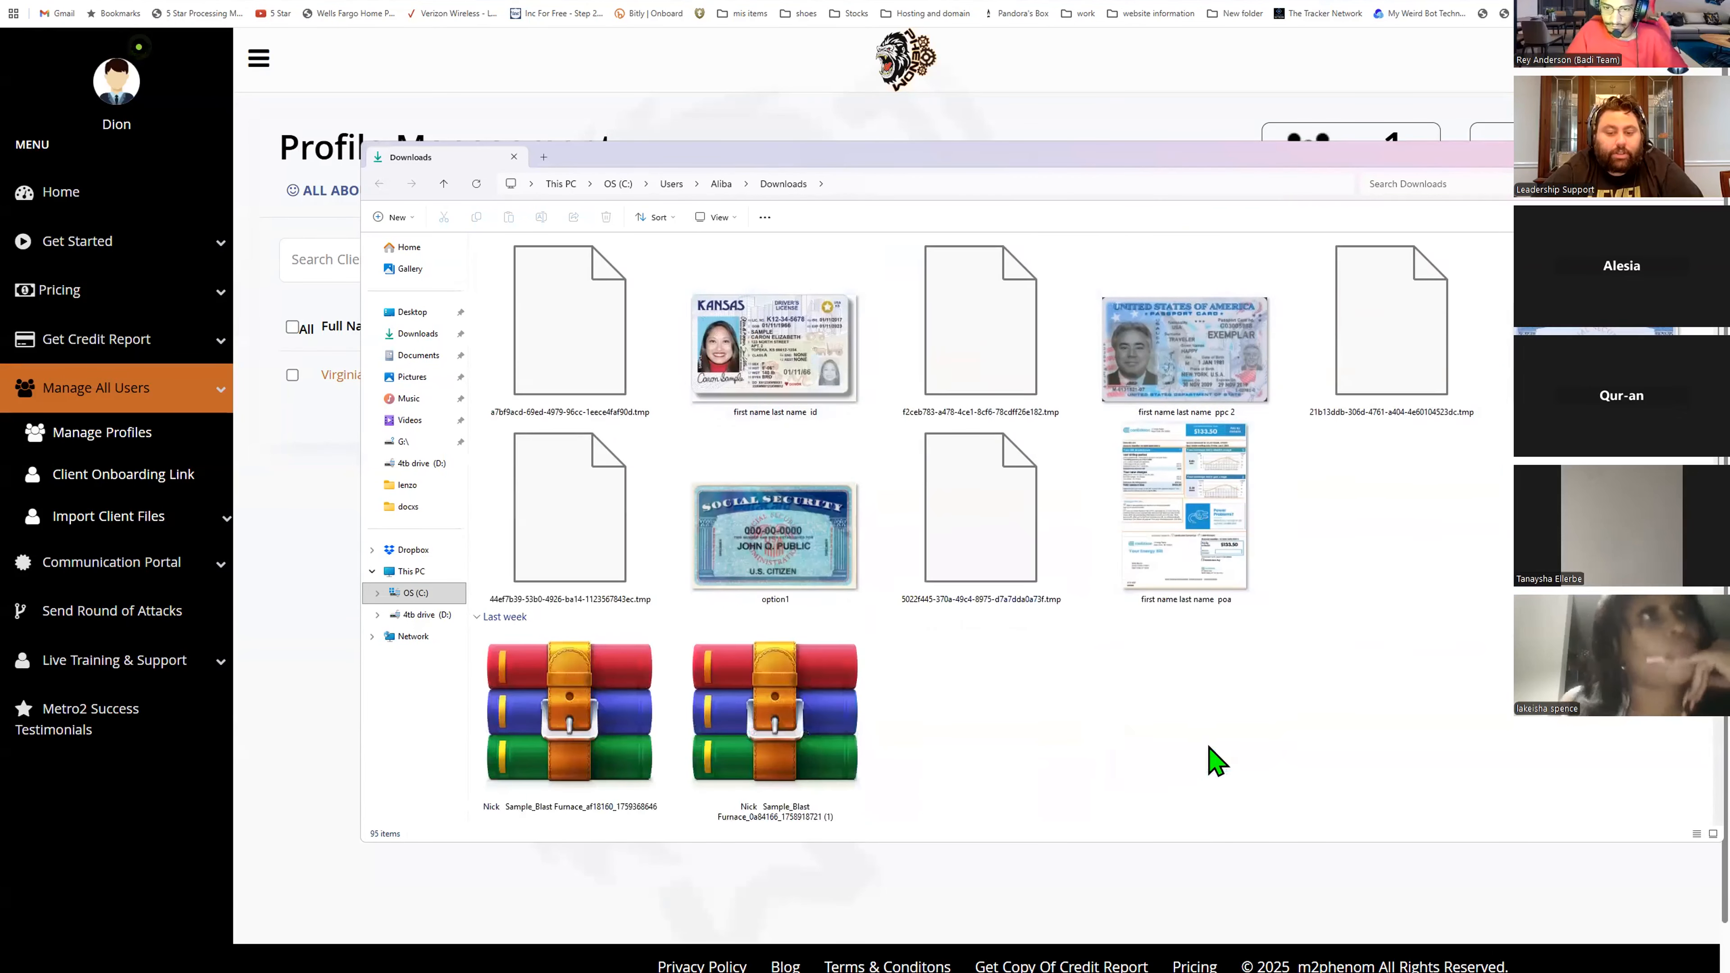
scroll(1234, 617, up, 8)
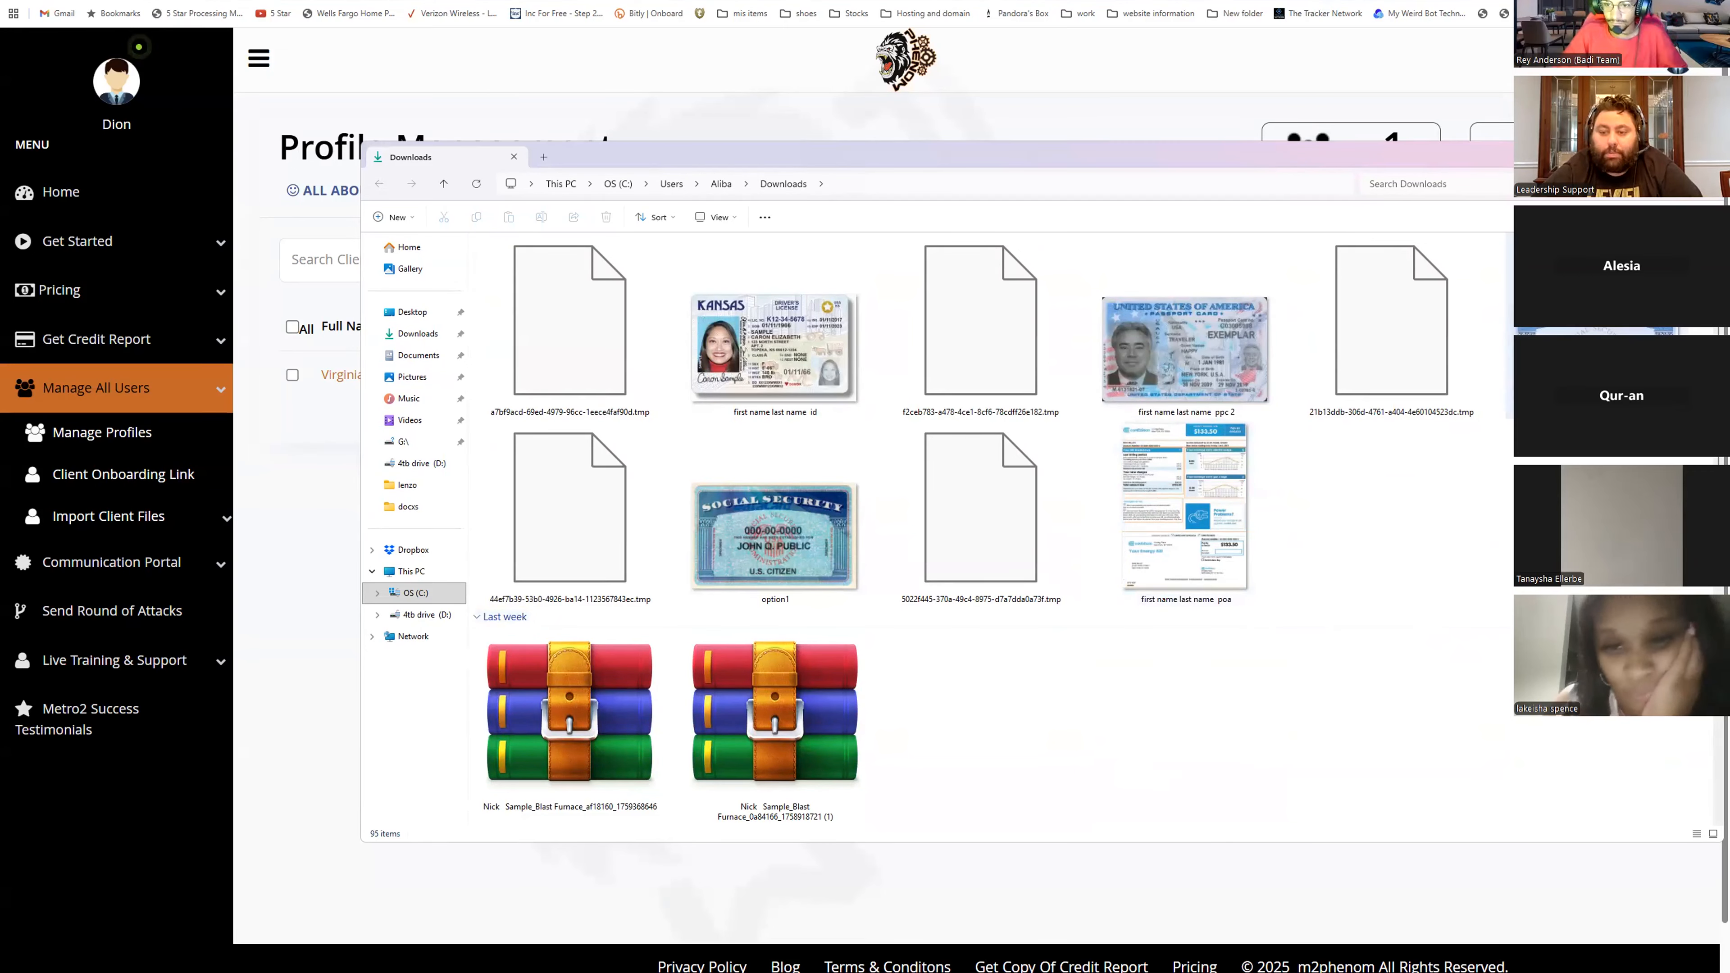
right_click(1368, 413)
click(1495, 426)
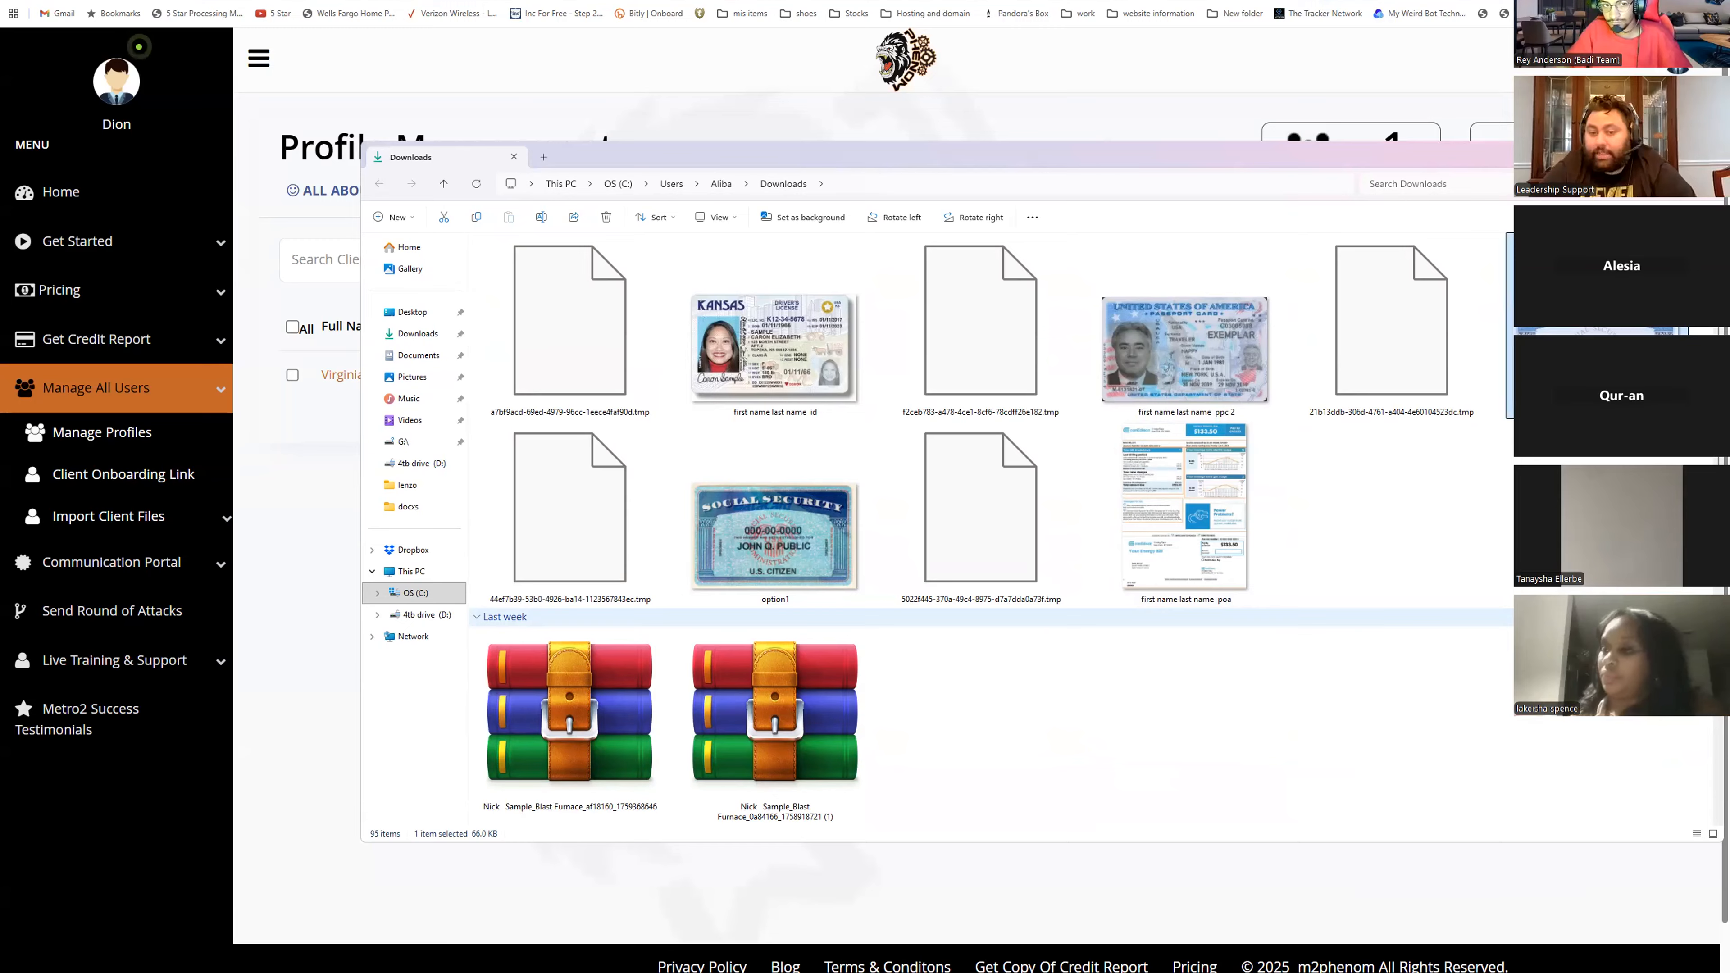
click(810, 302)
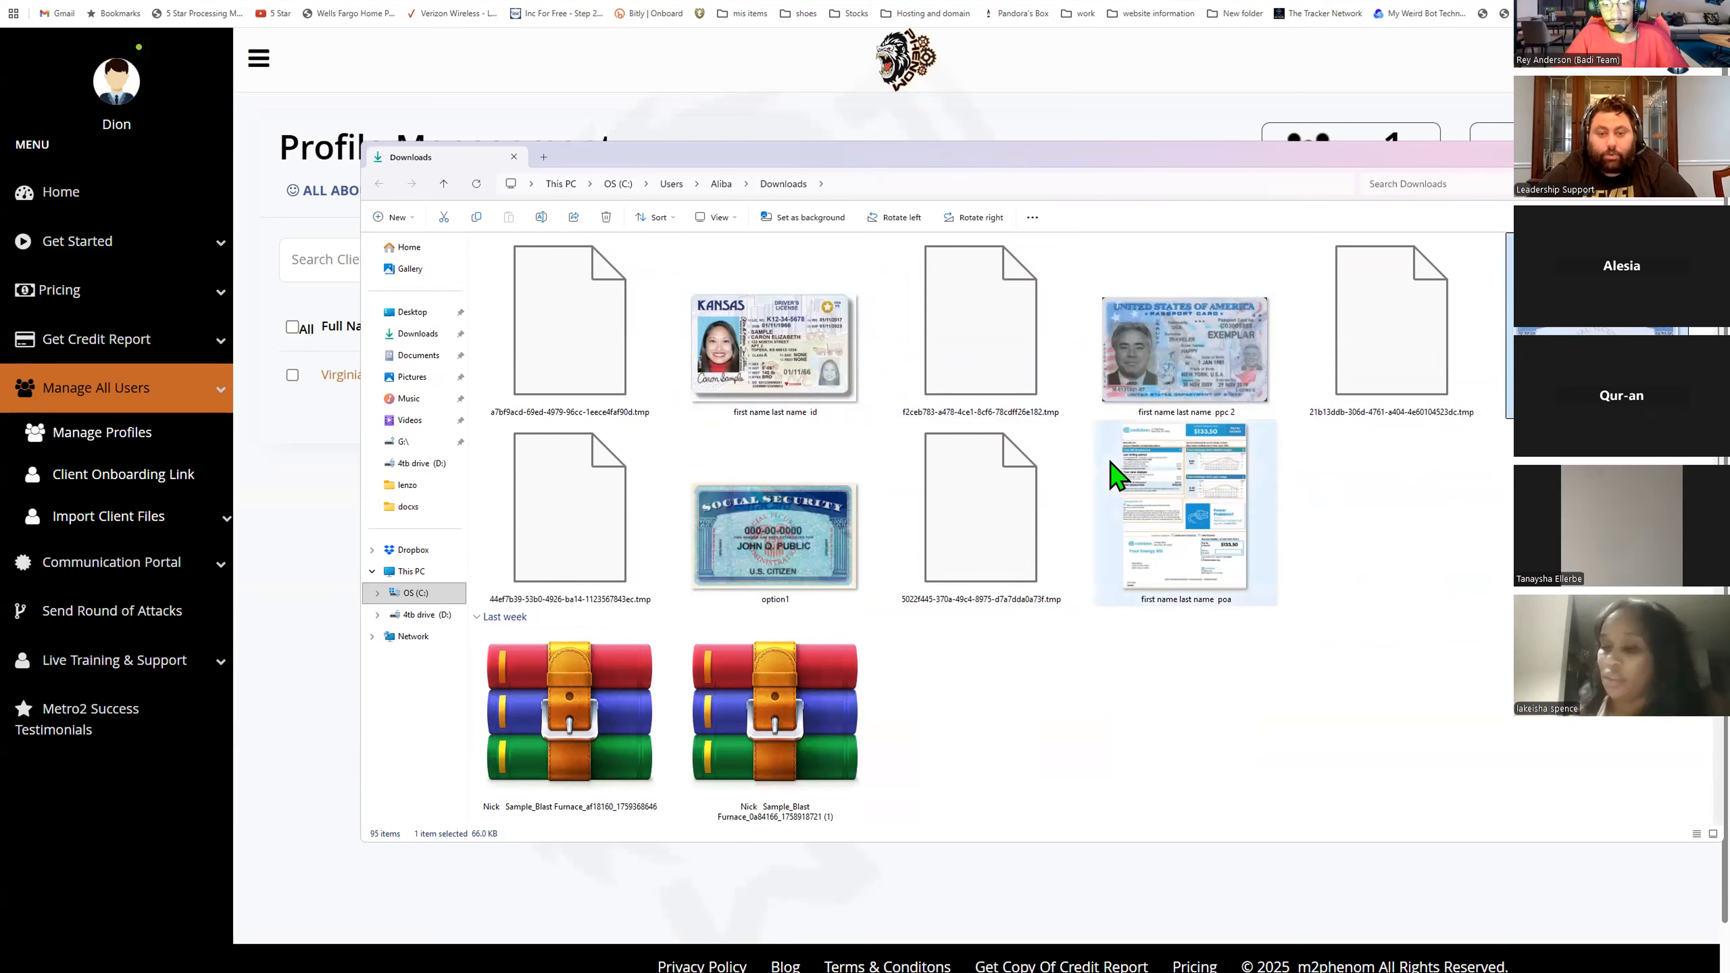
scroll(1383, 487, up, 3)
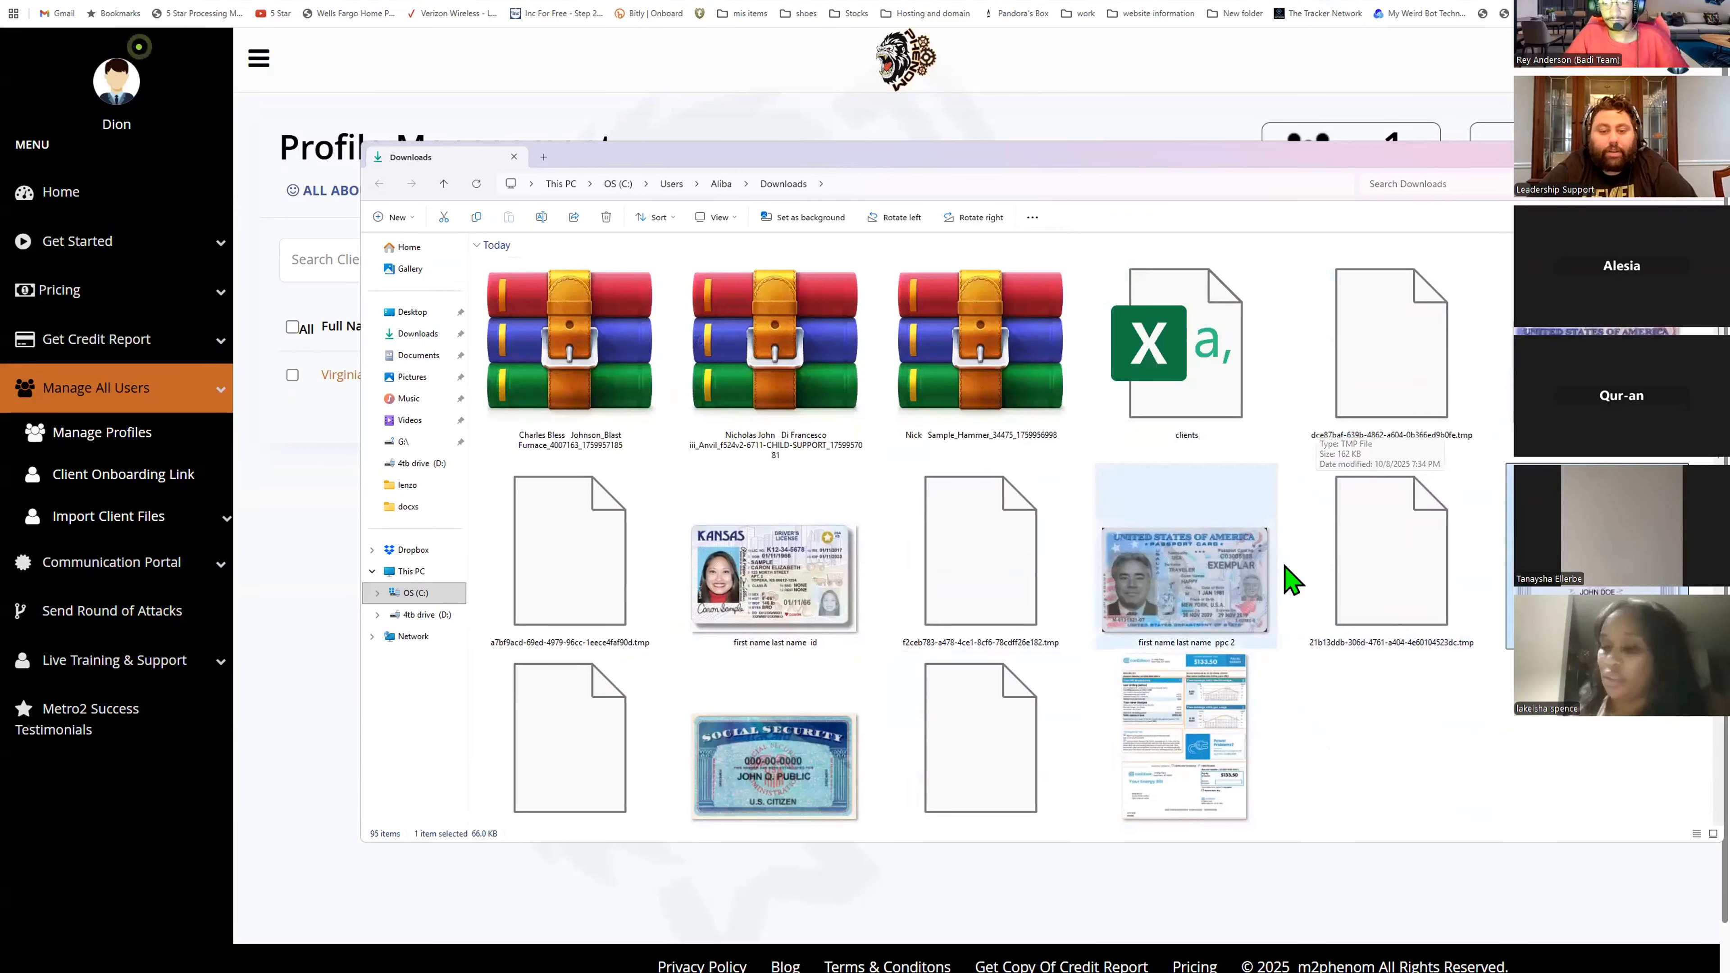
ctrl+click(1392, 354)
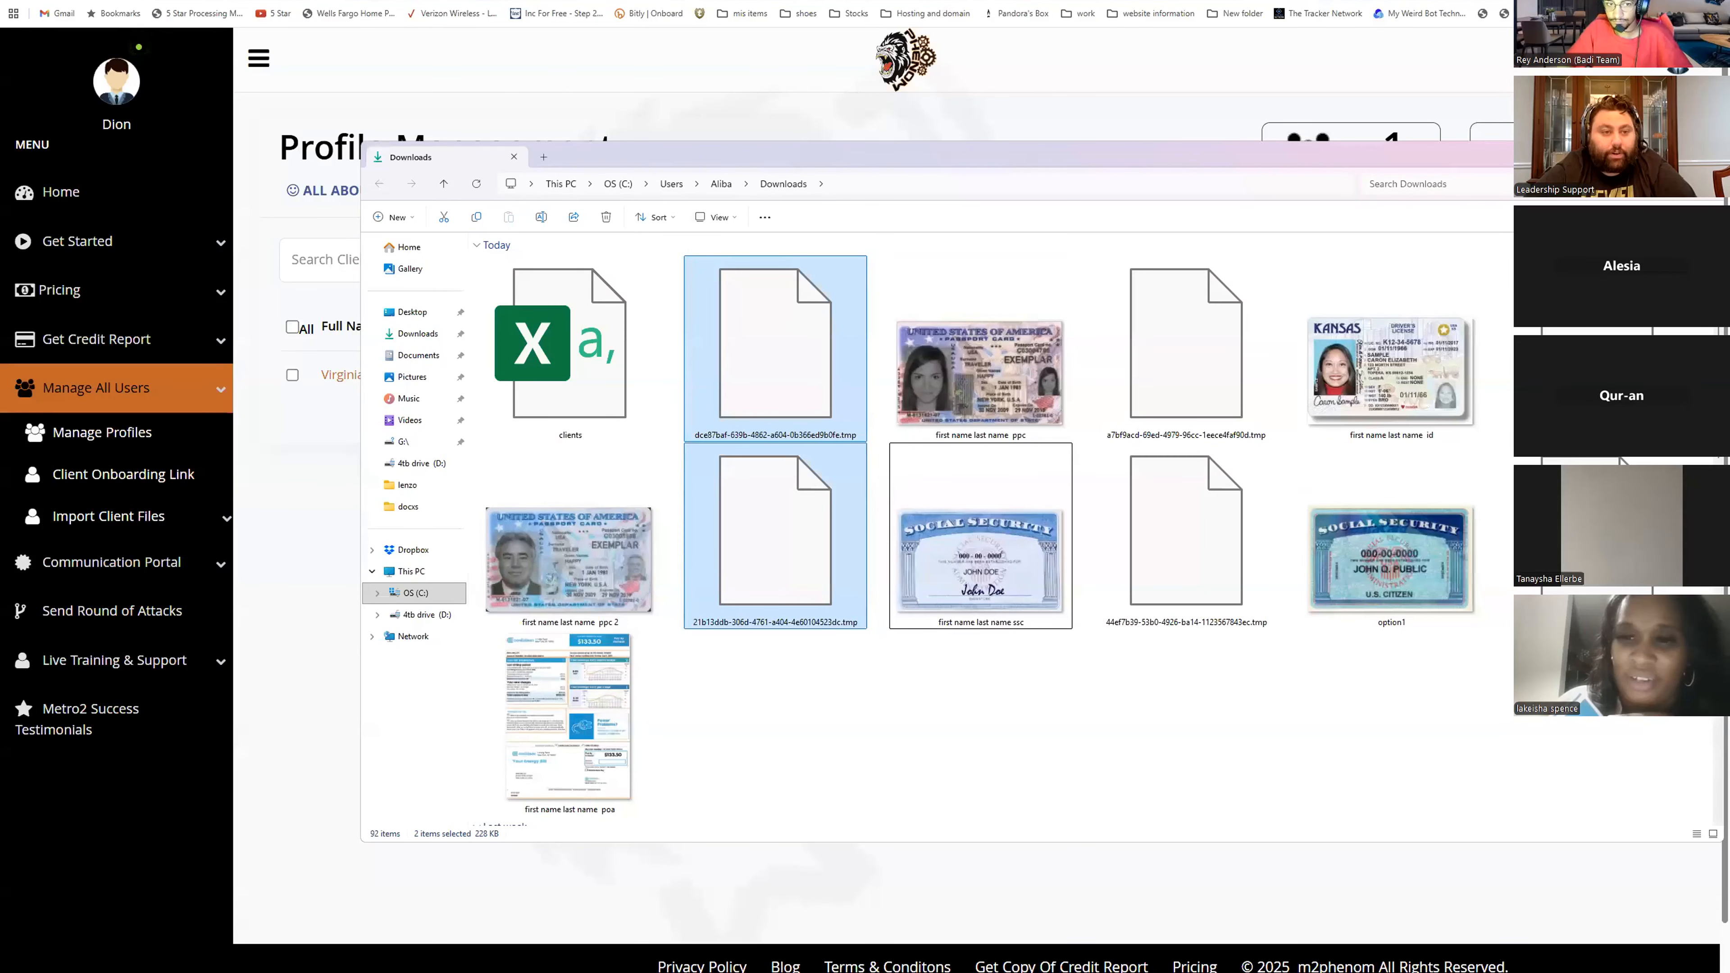
- Place File Explorer beside the Add New Profile form and open the sample driver's license image in a smaller viewer
click(436, 2)
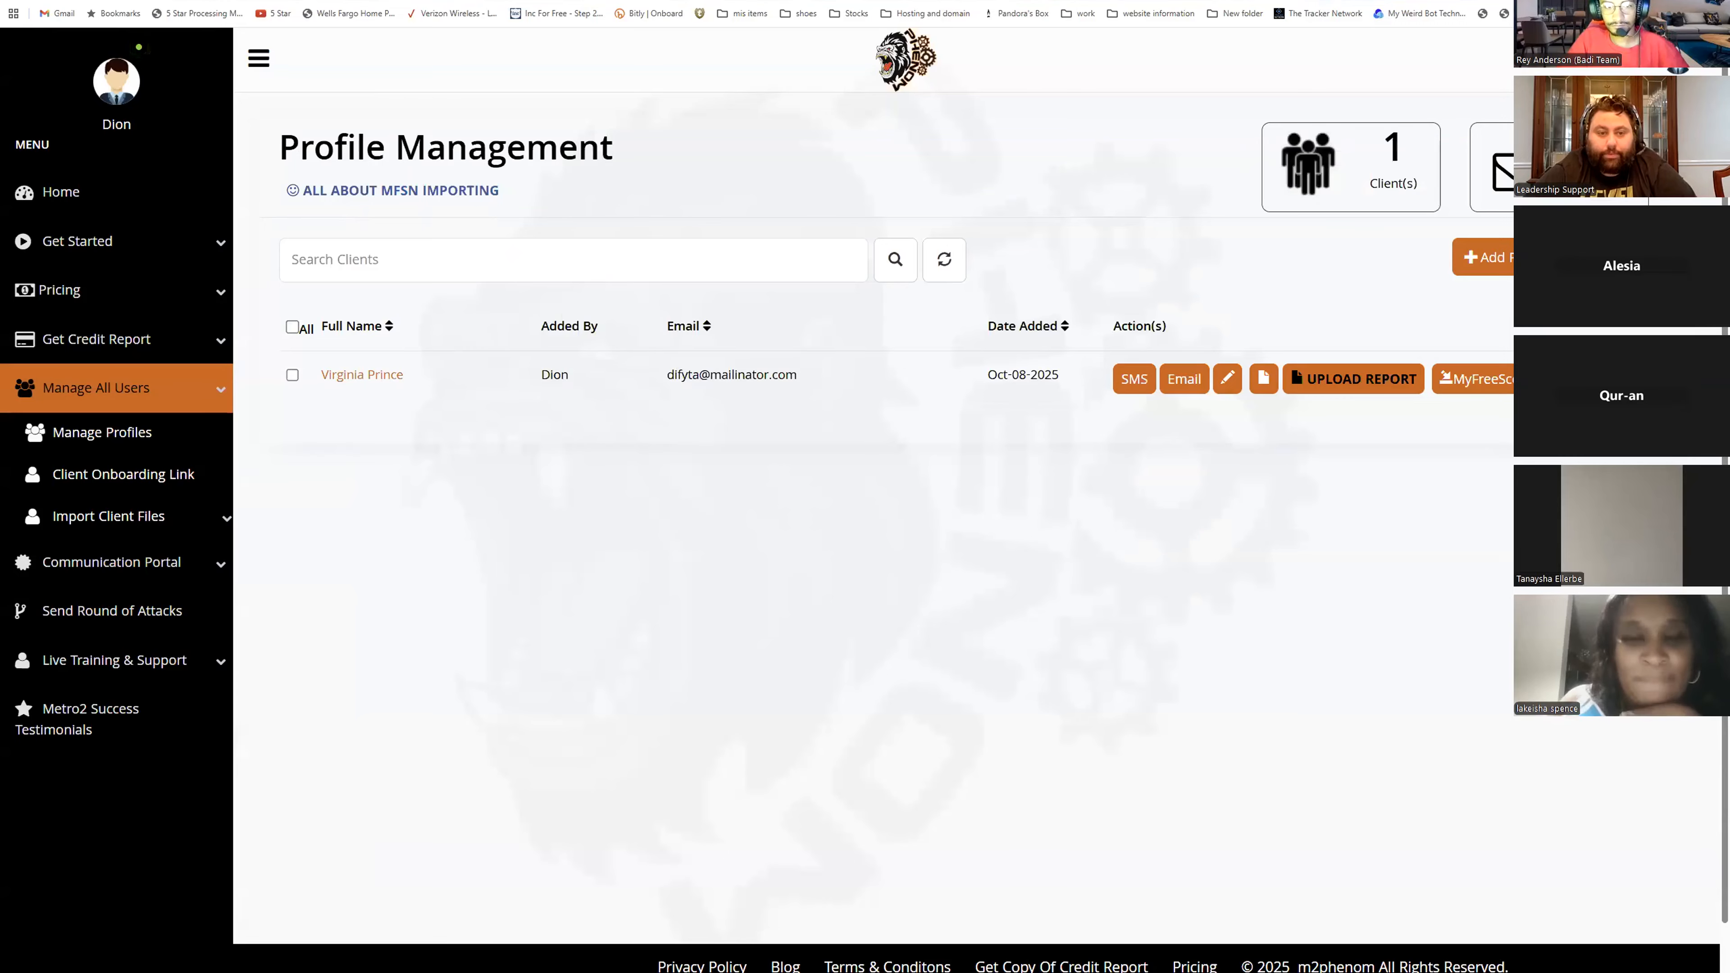
drag(817, 3, 900, 126)
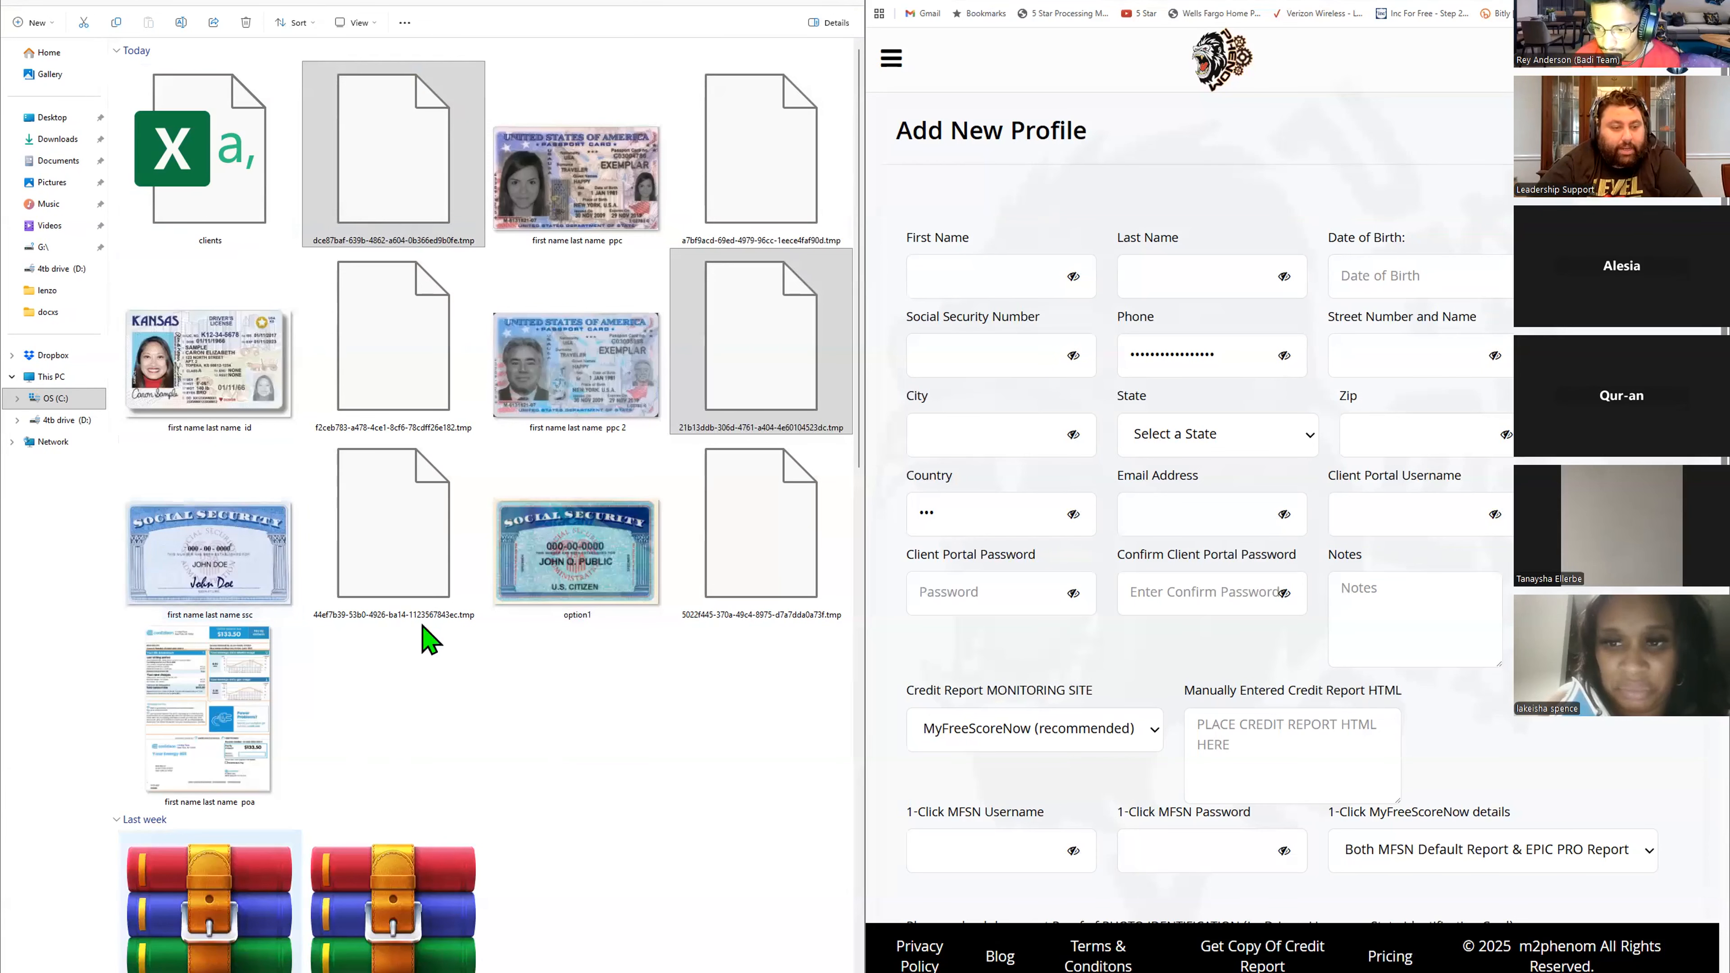
double_click(171, 392)
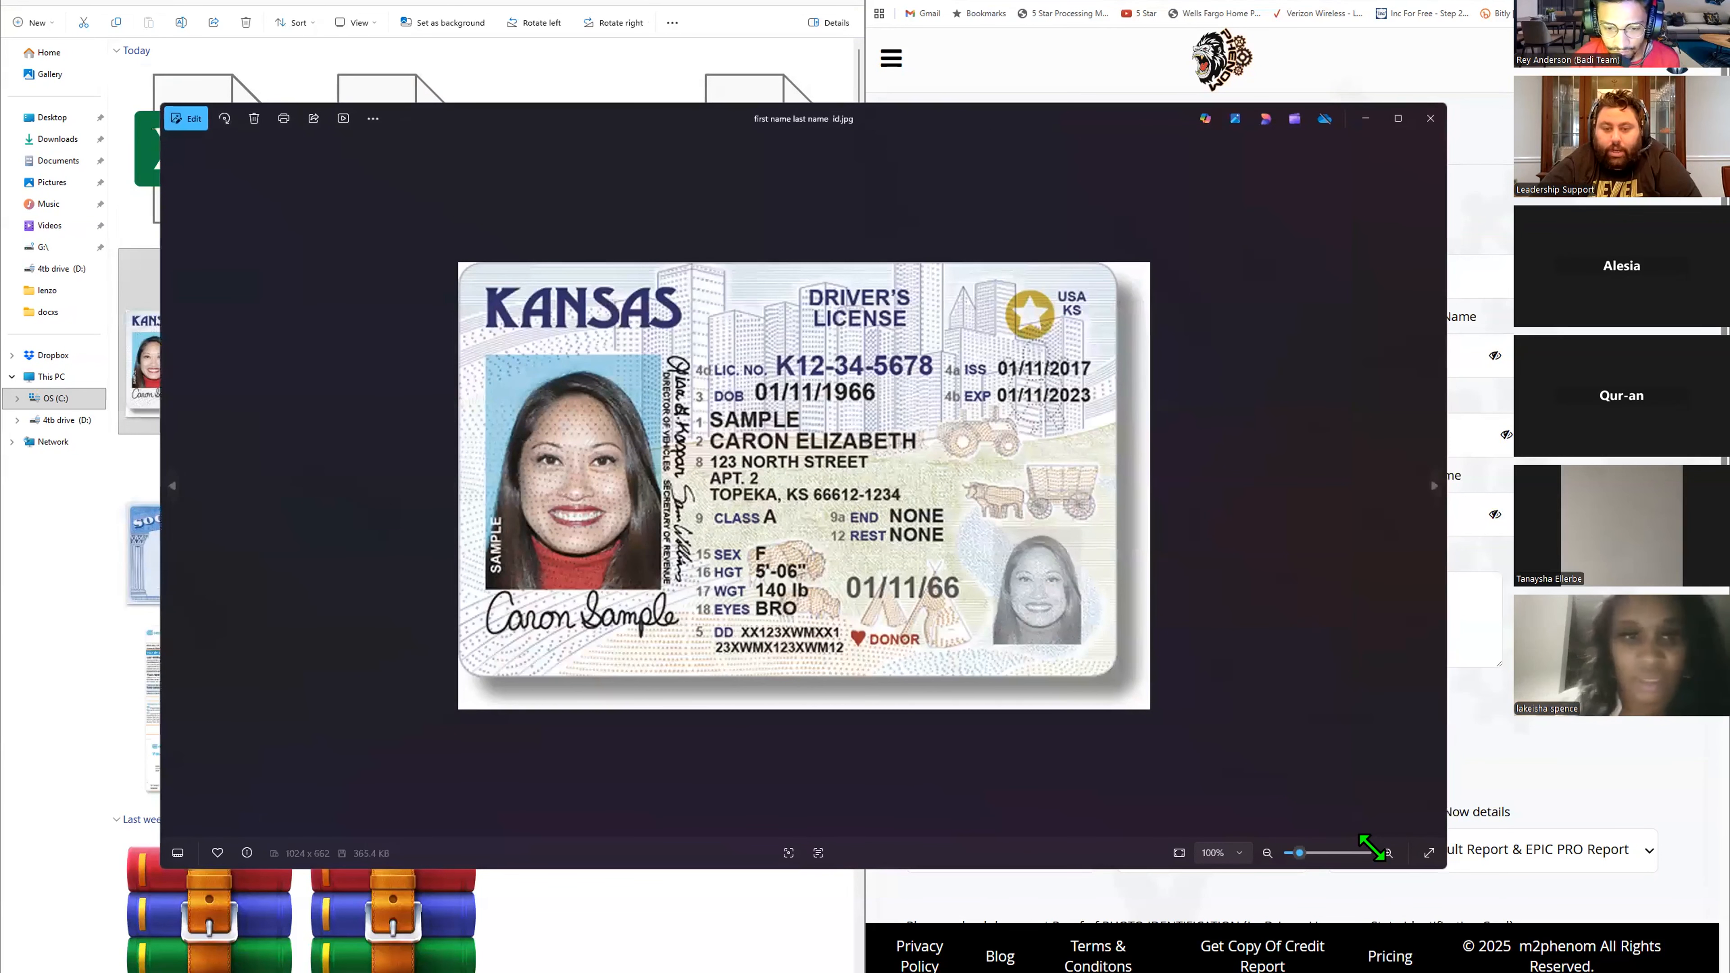
drag(1372, 848, 758, 726)
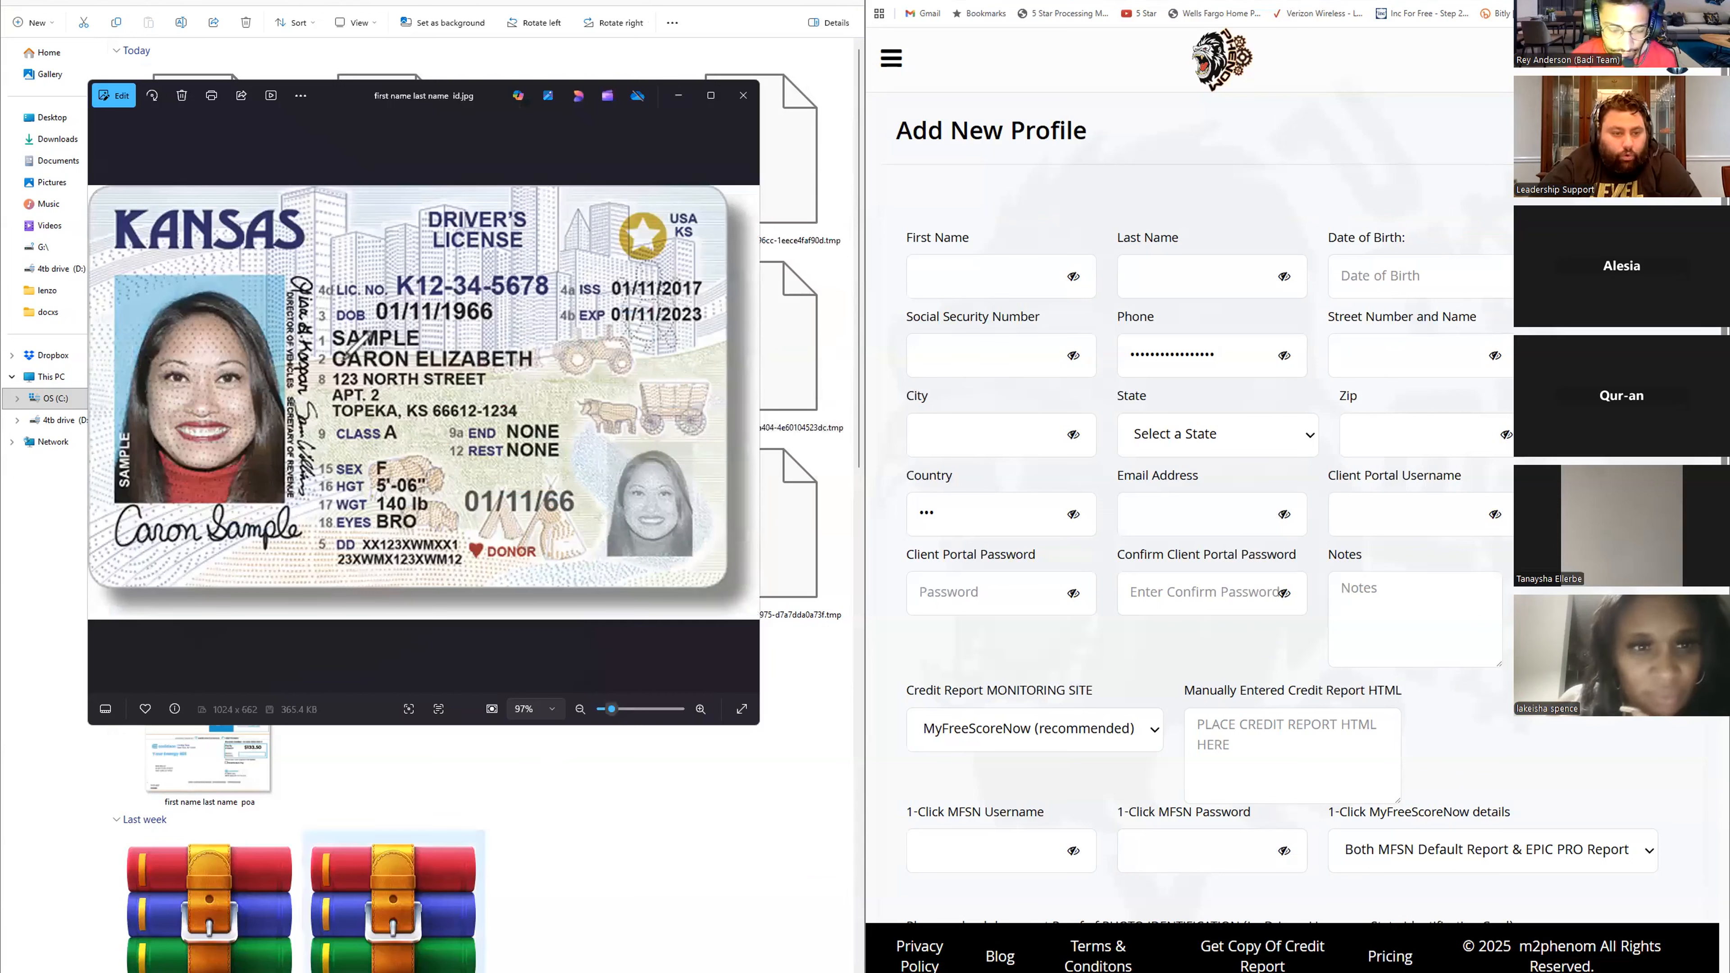
- Underline the name and date-of-birth lines on the license image
drag(321, 373, 534, 368)
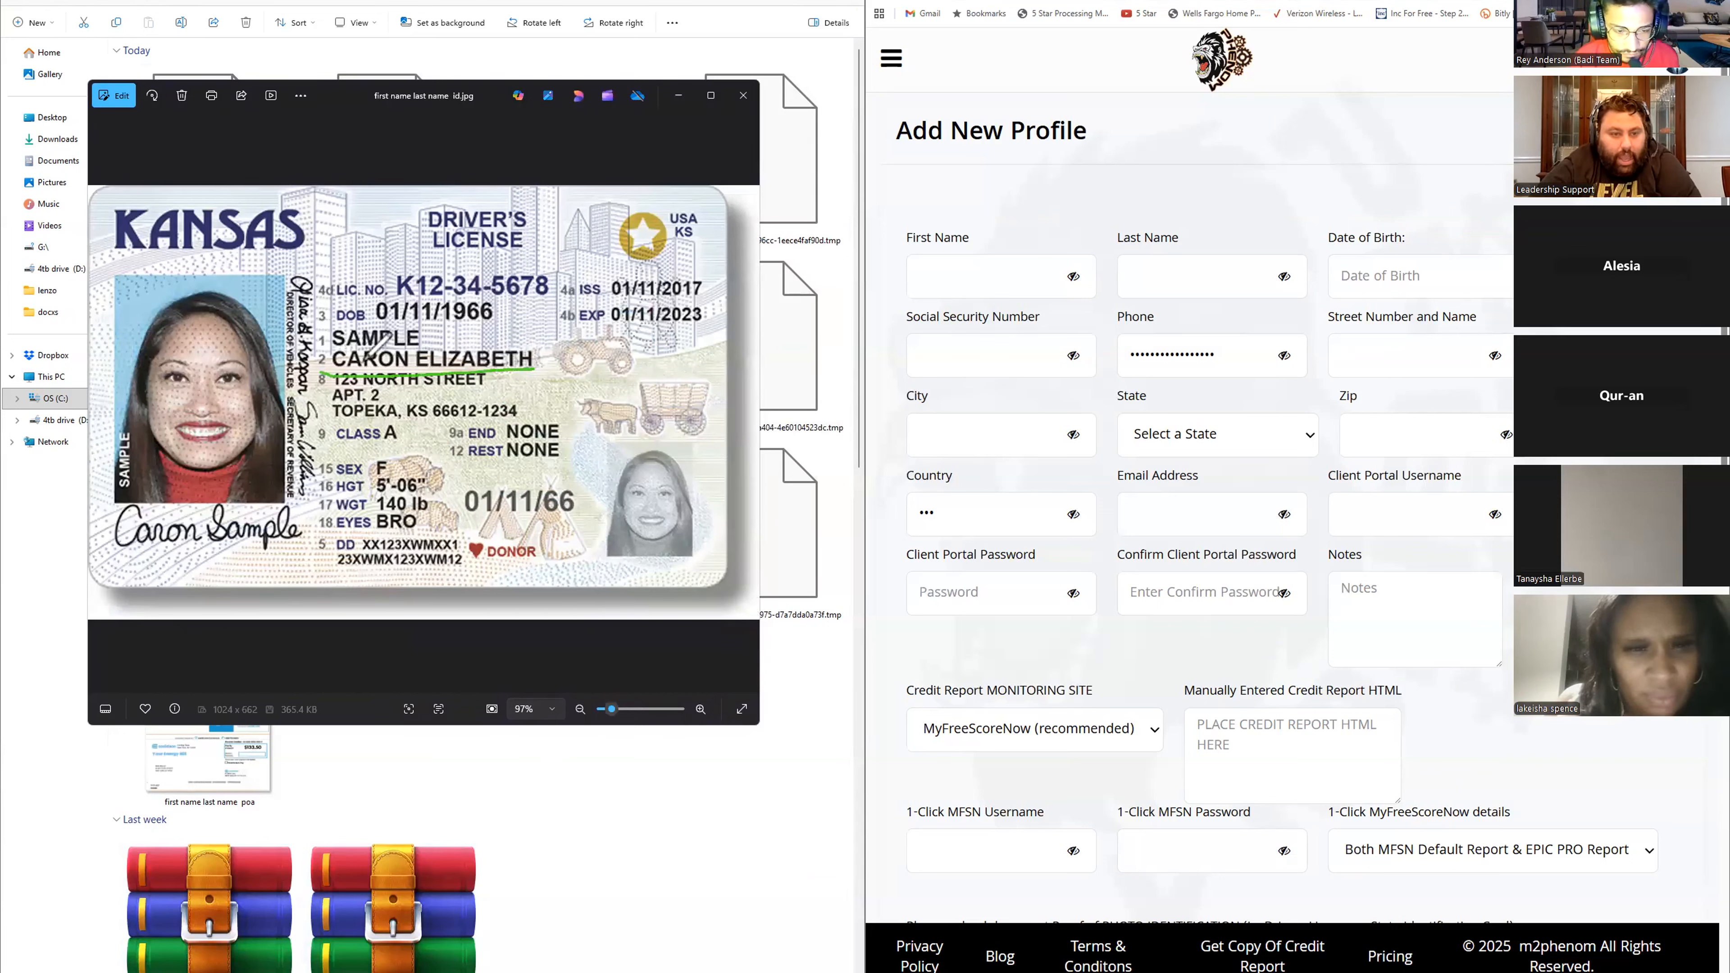
mouse_move(331, 347)
mouse_down()
mouse_move(419, 349)
mouse_move(391, 315)
mouse_move(511, 310)
mouse_up()
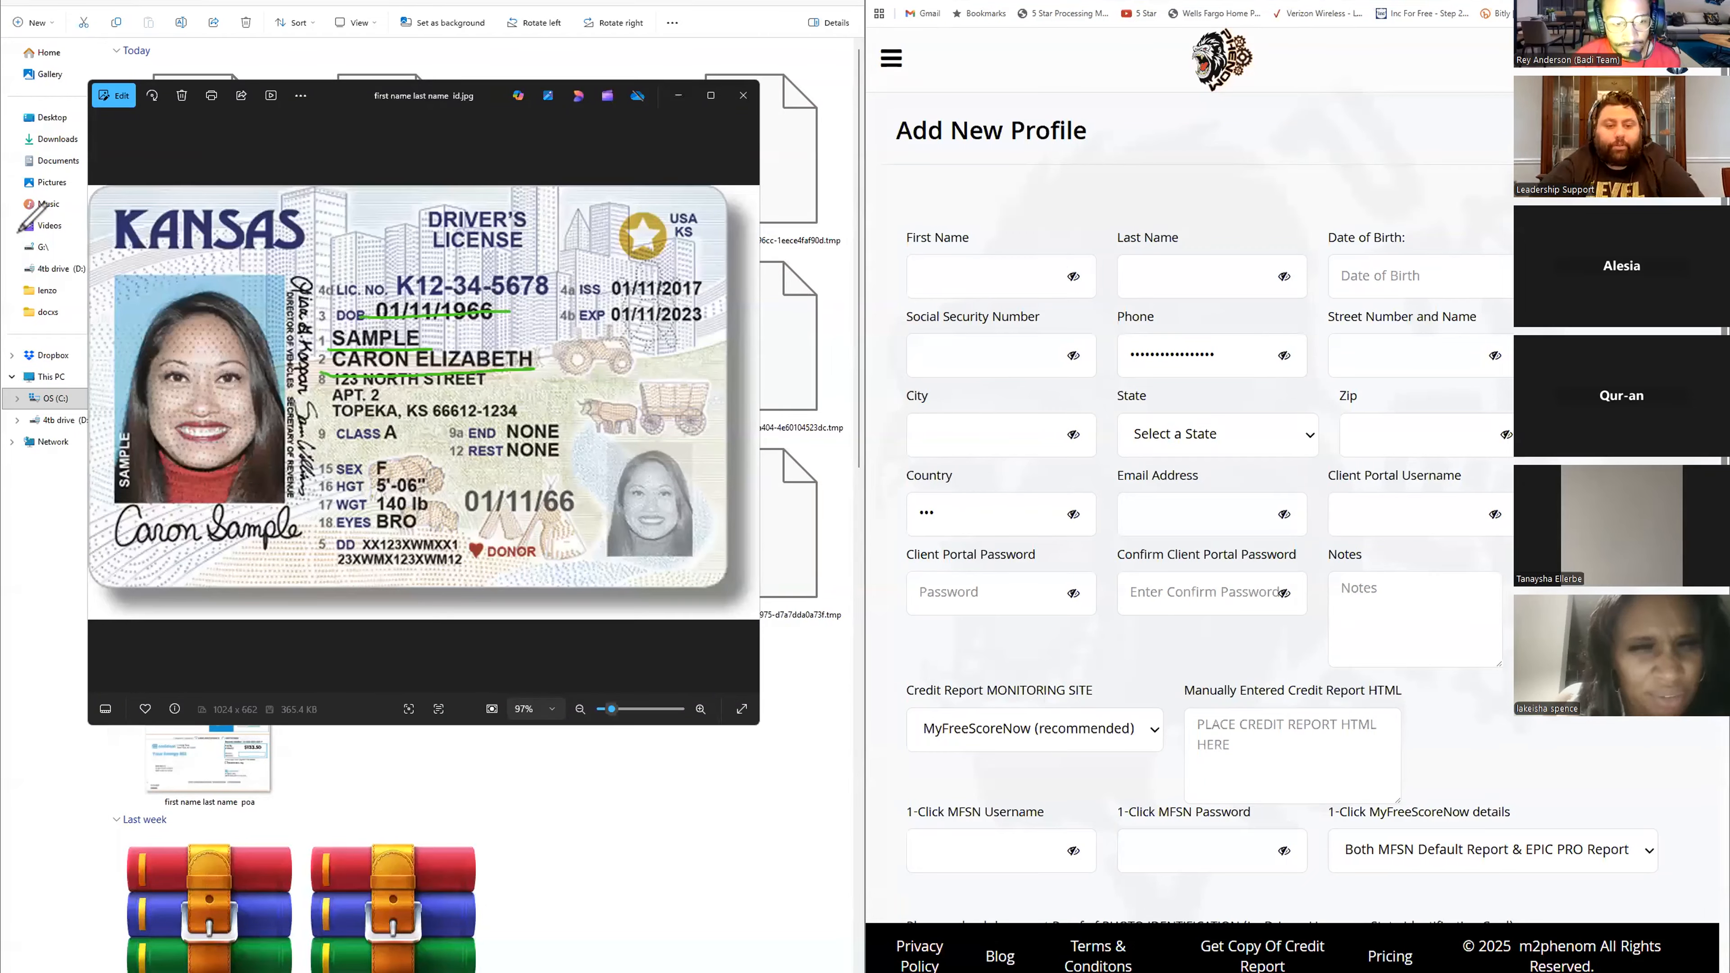
- Enter the client's first and middle name from the driver's license into the First Name field
click(1027, 276)
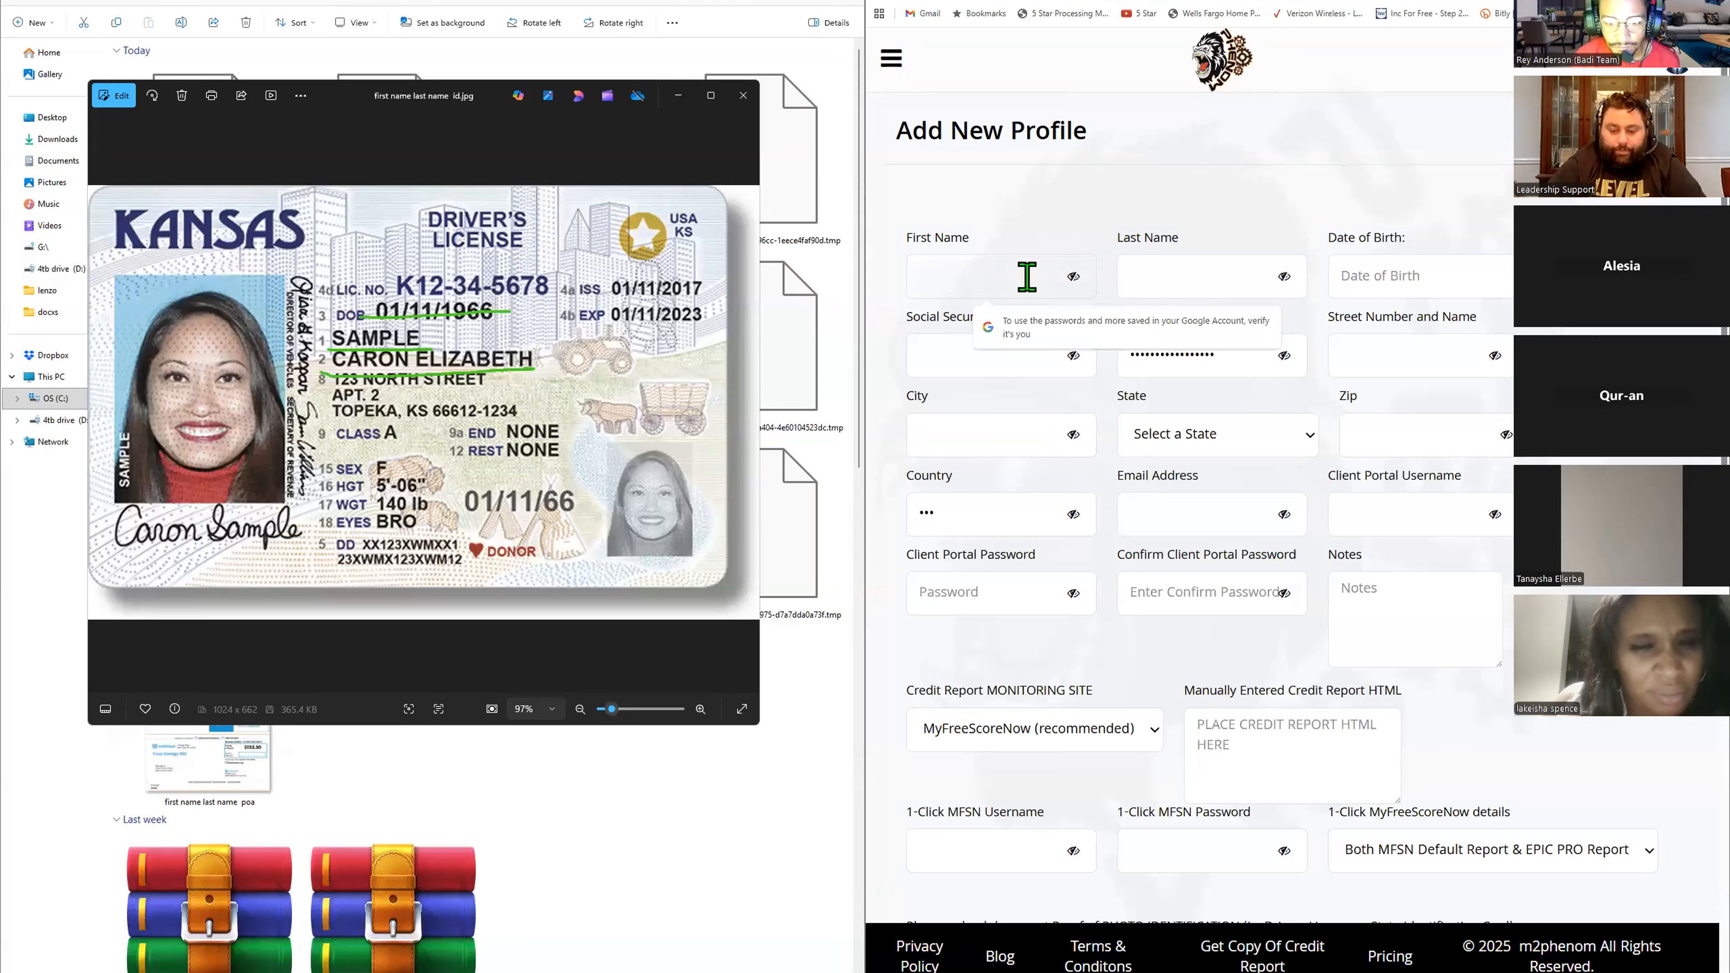
text(Ca)
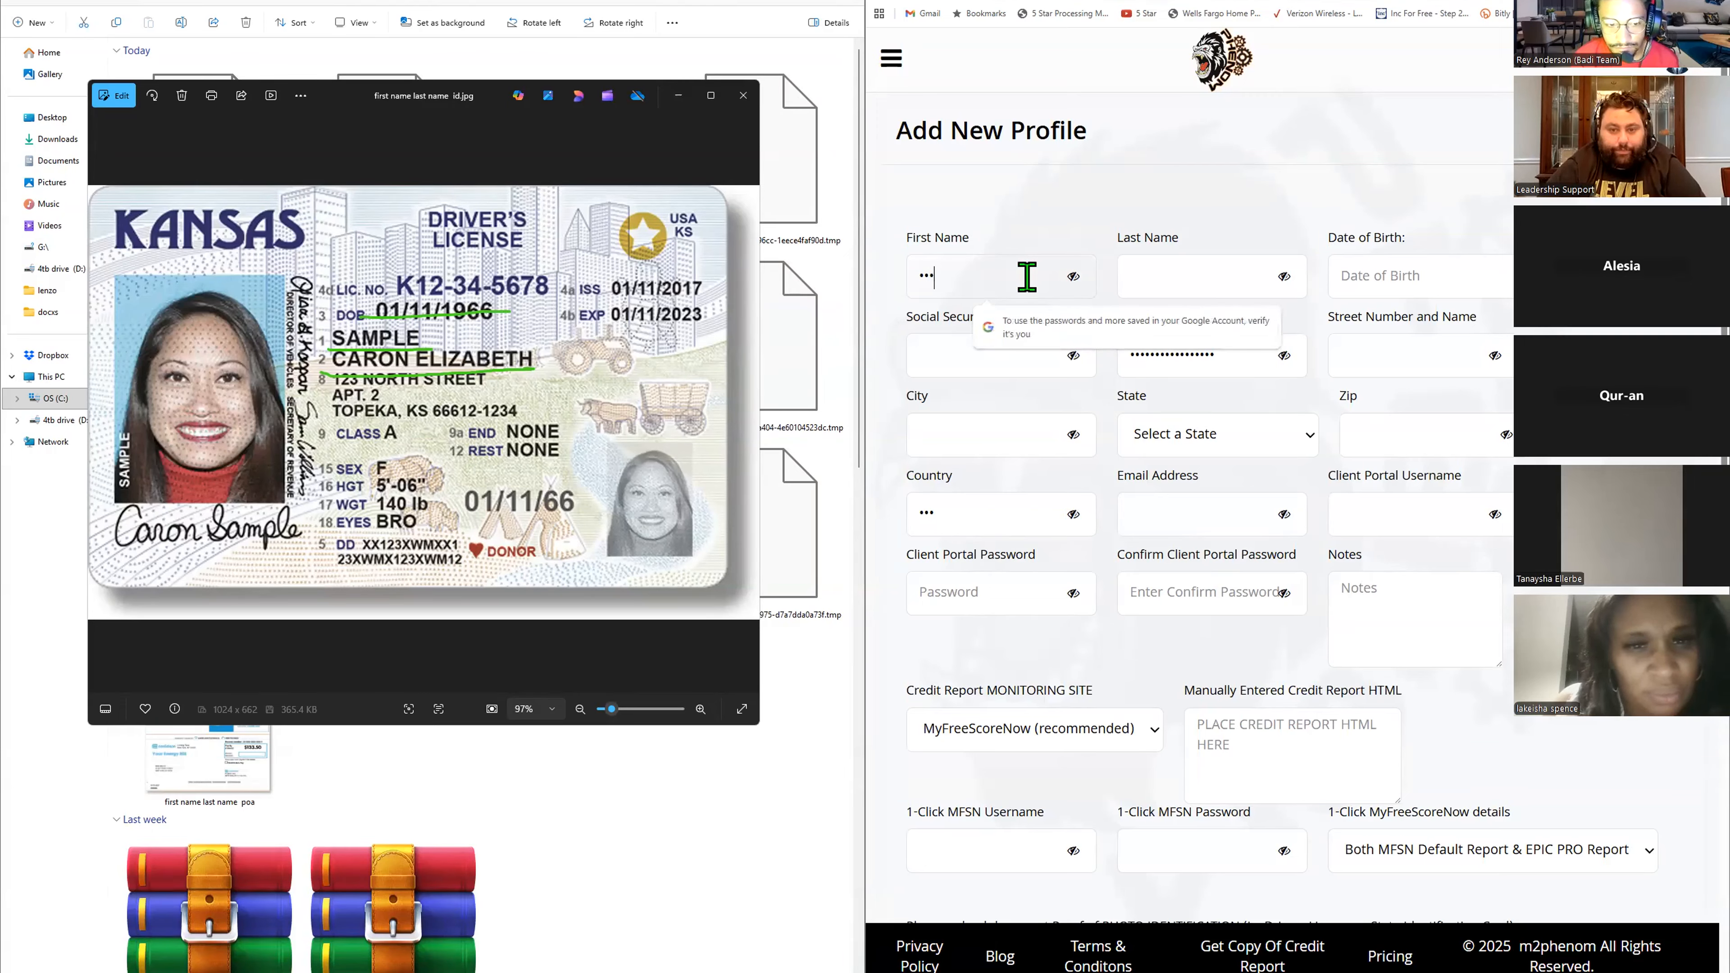
text(ron)
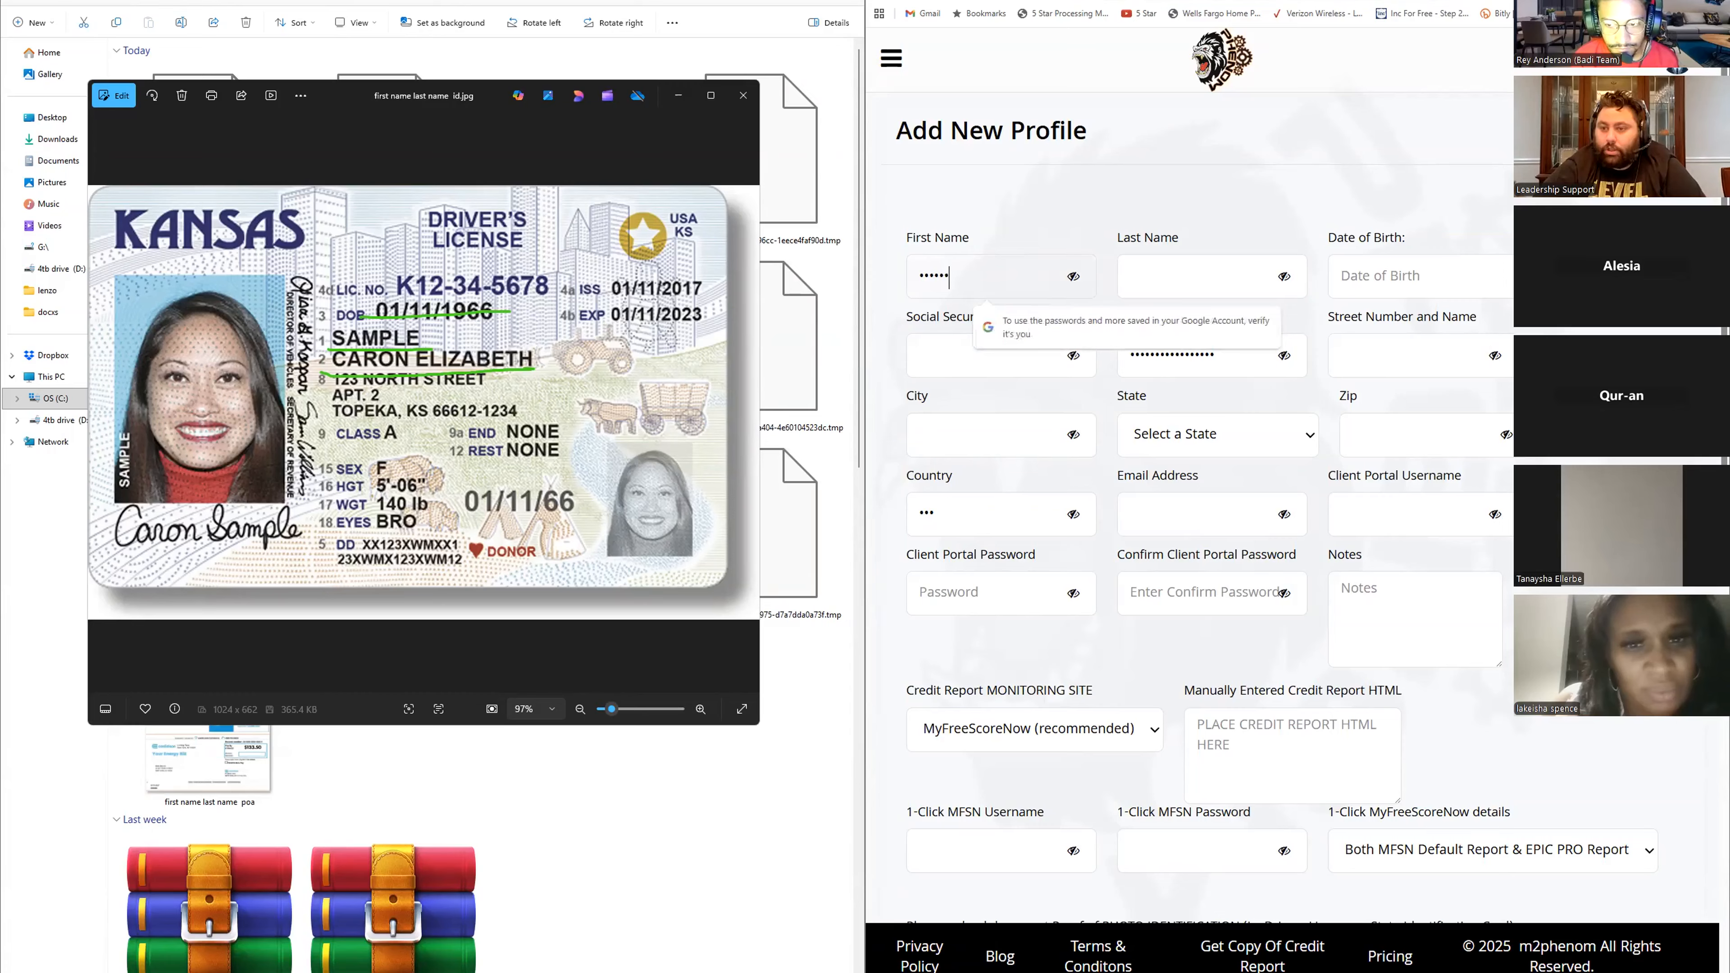
click(923, 302)
click(1017, 278)
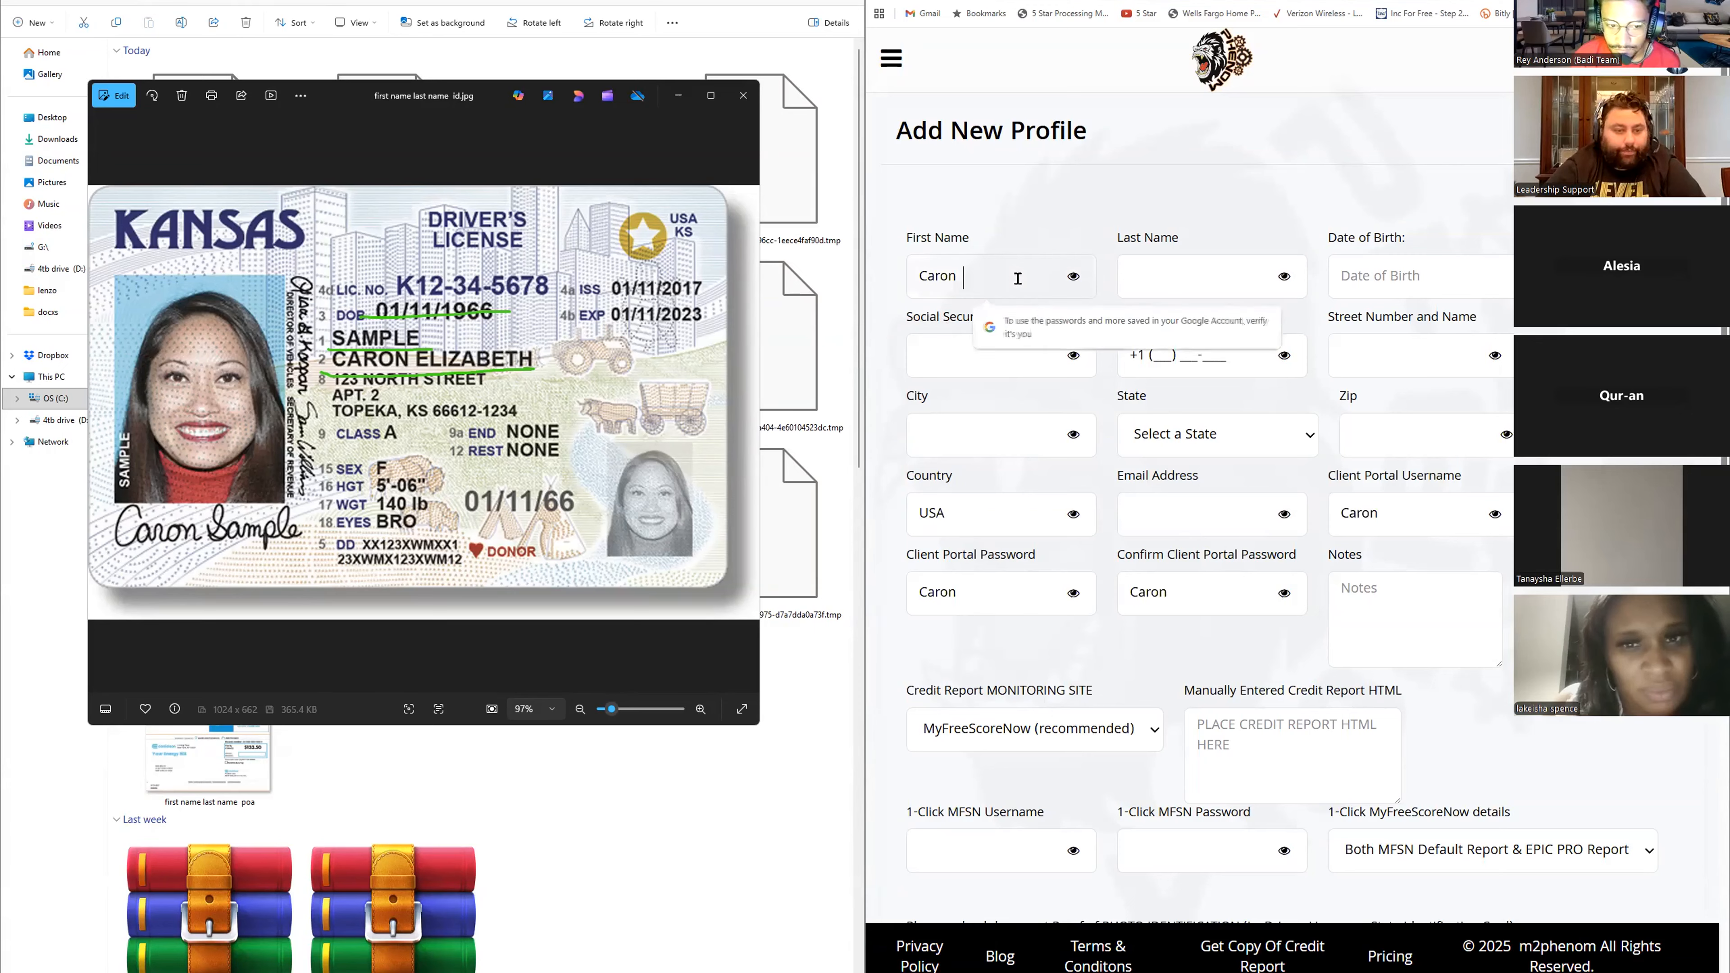
key(BackSpace)
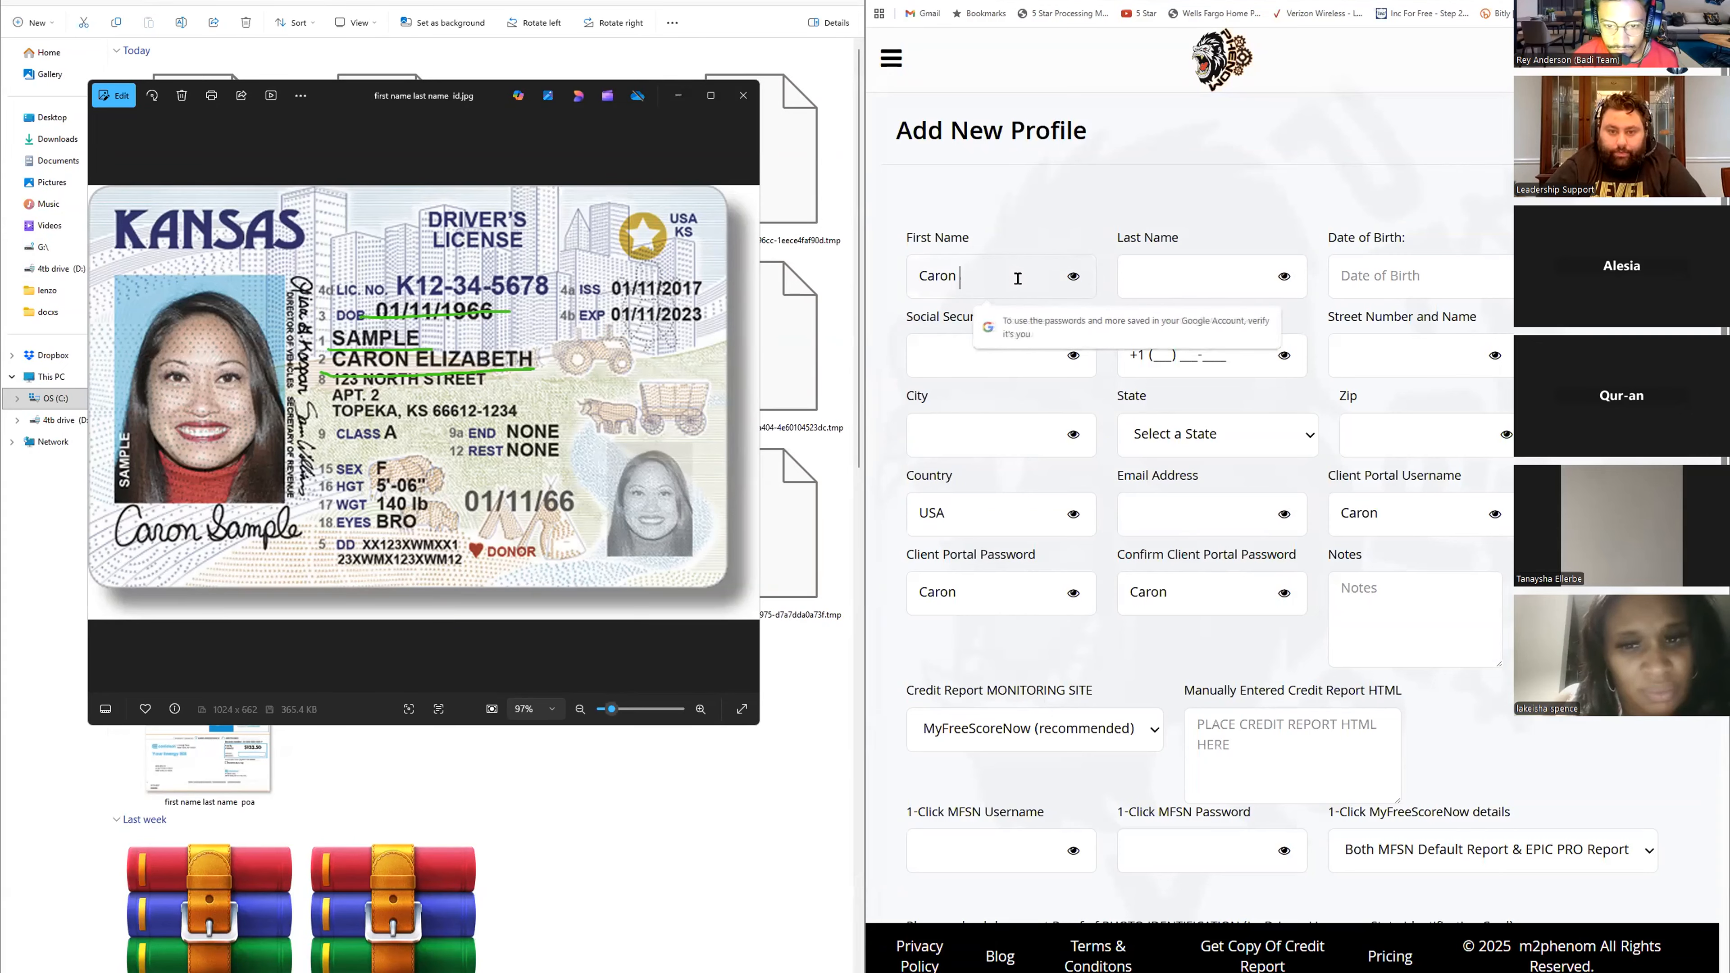
text(Eli)
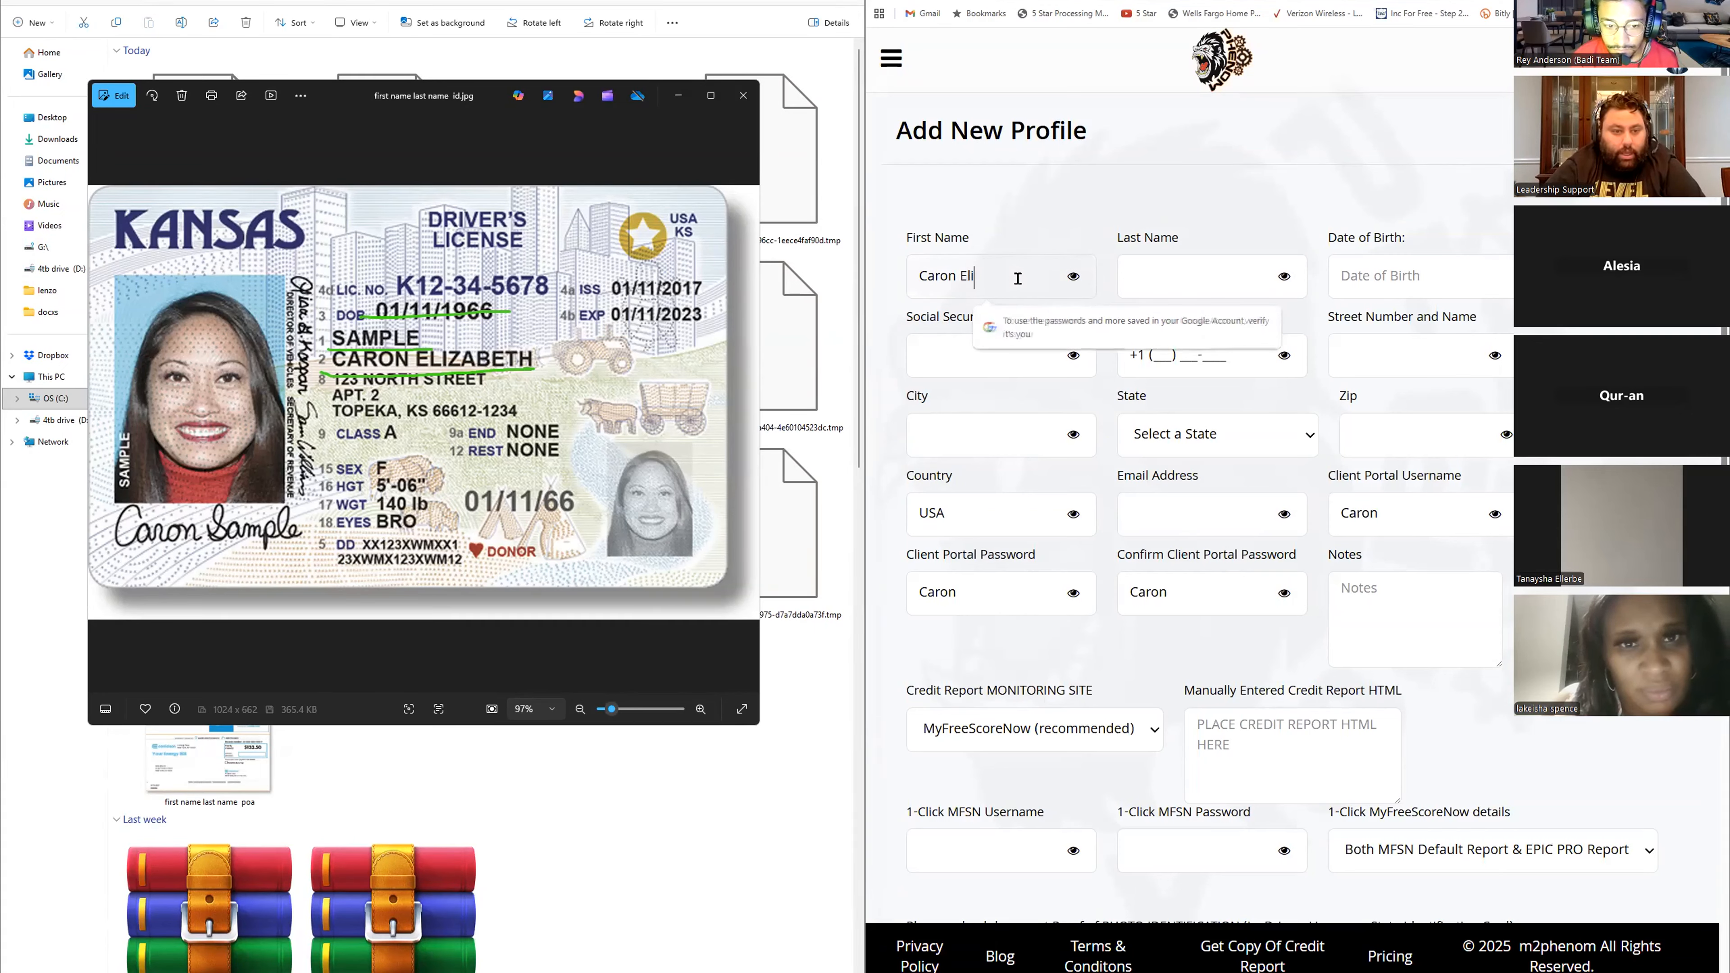
text(za)
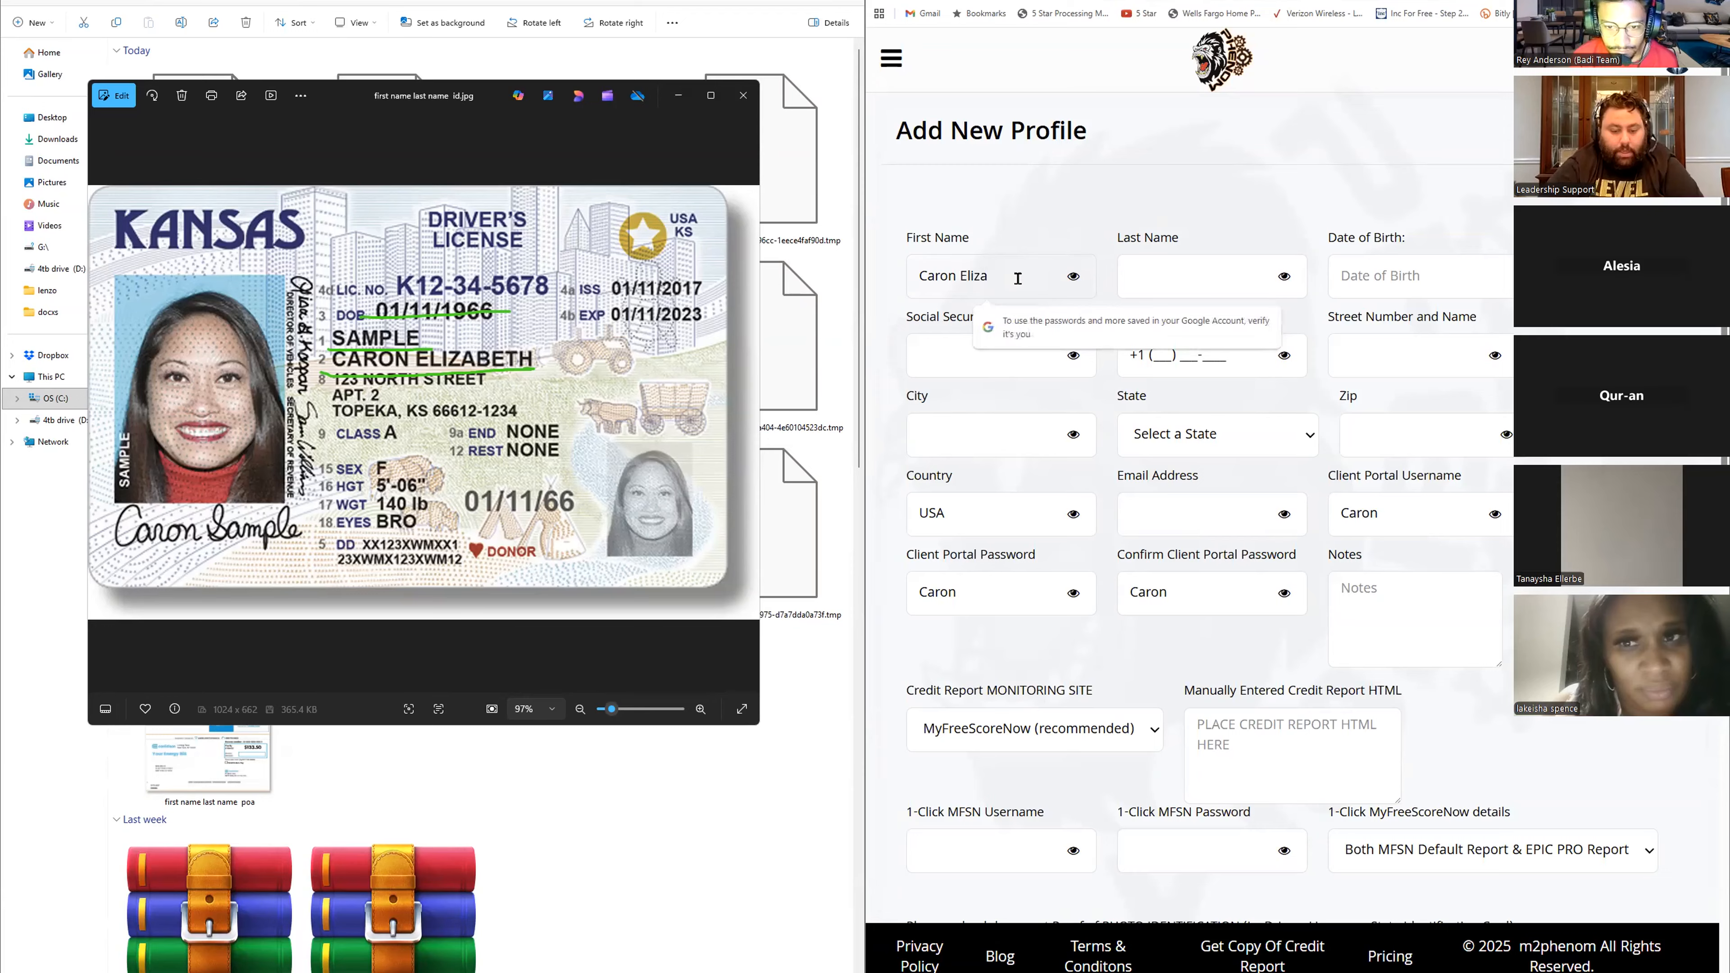
text(beth)
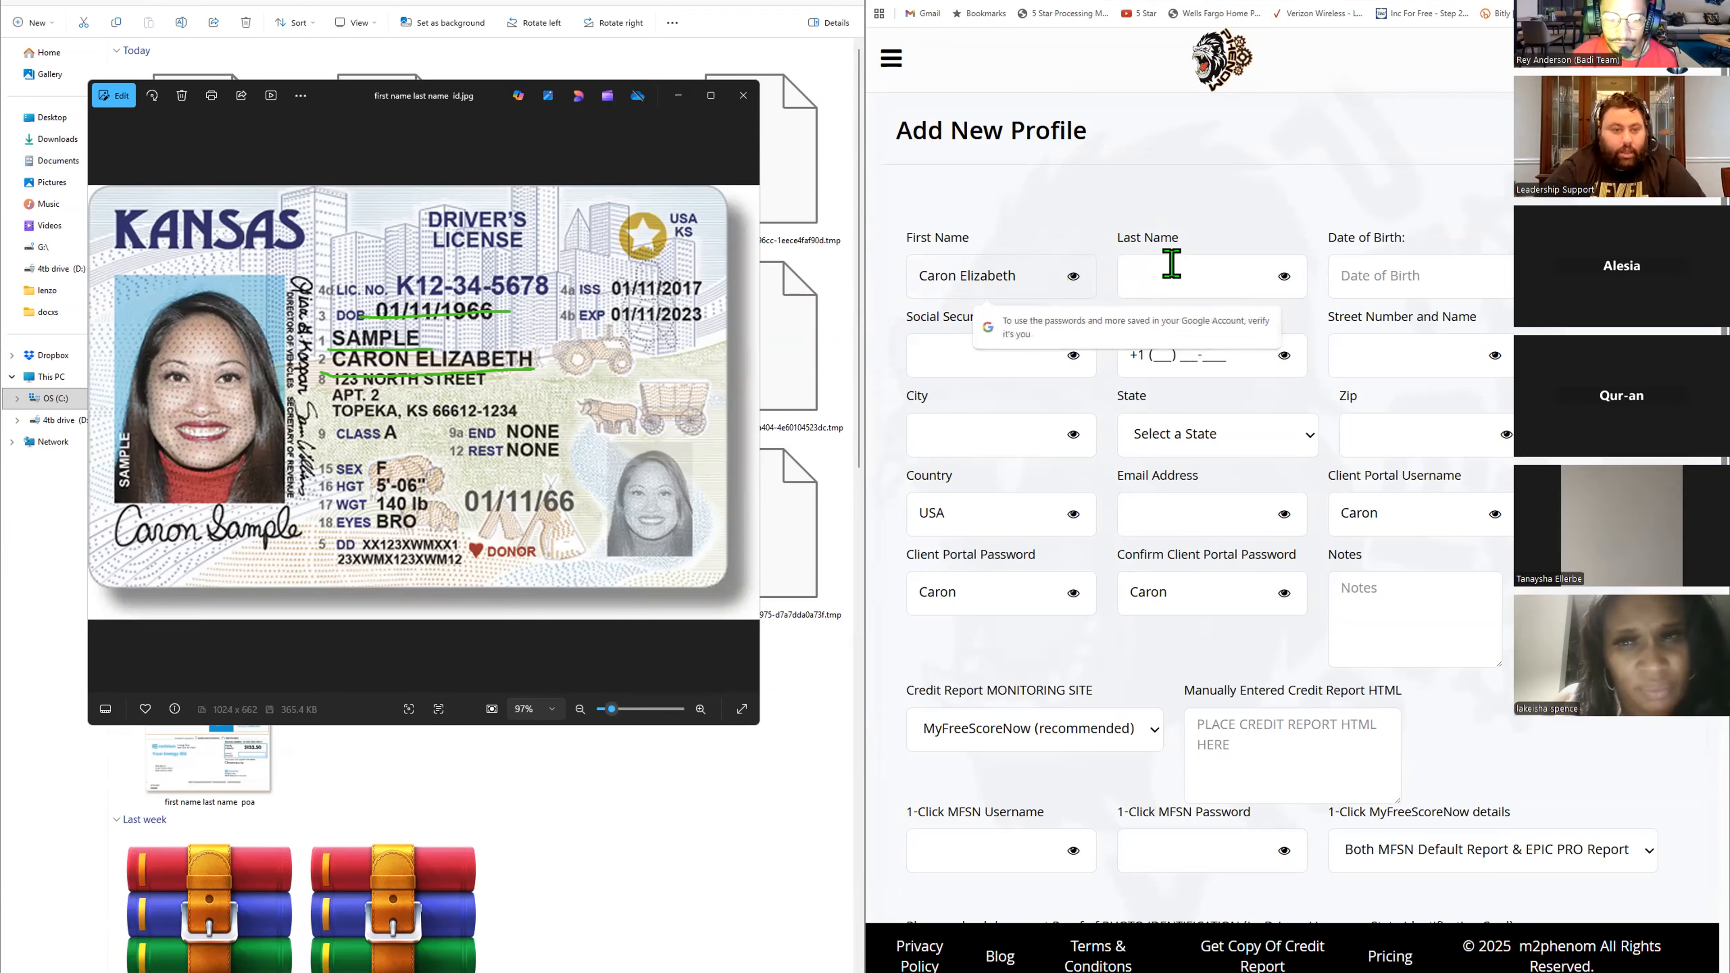
- Fill in the client's last name and date of birth from the license
click(1171, 263)
text(Samp)
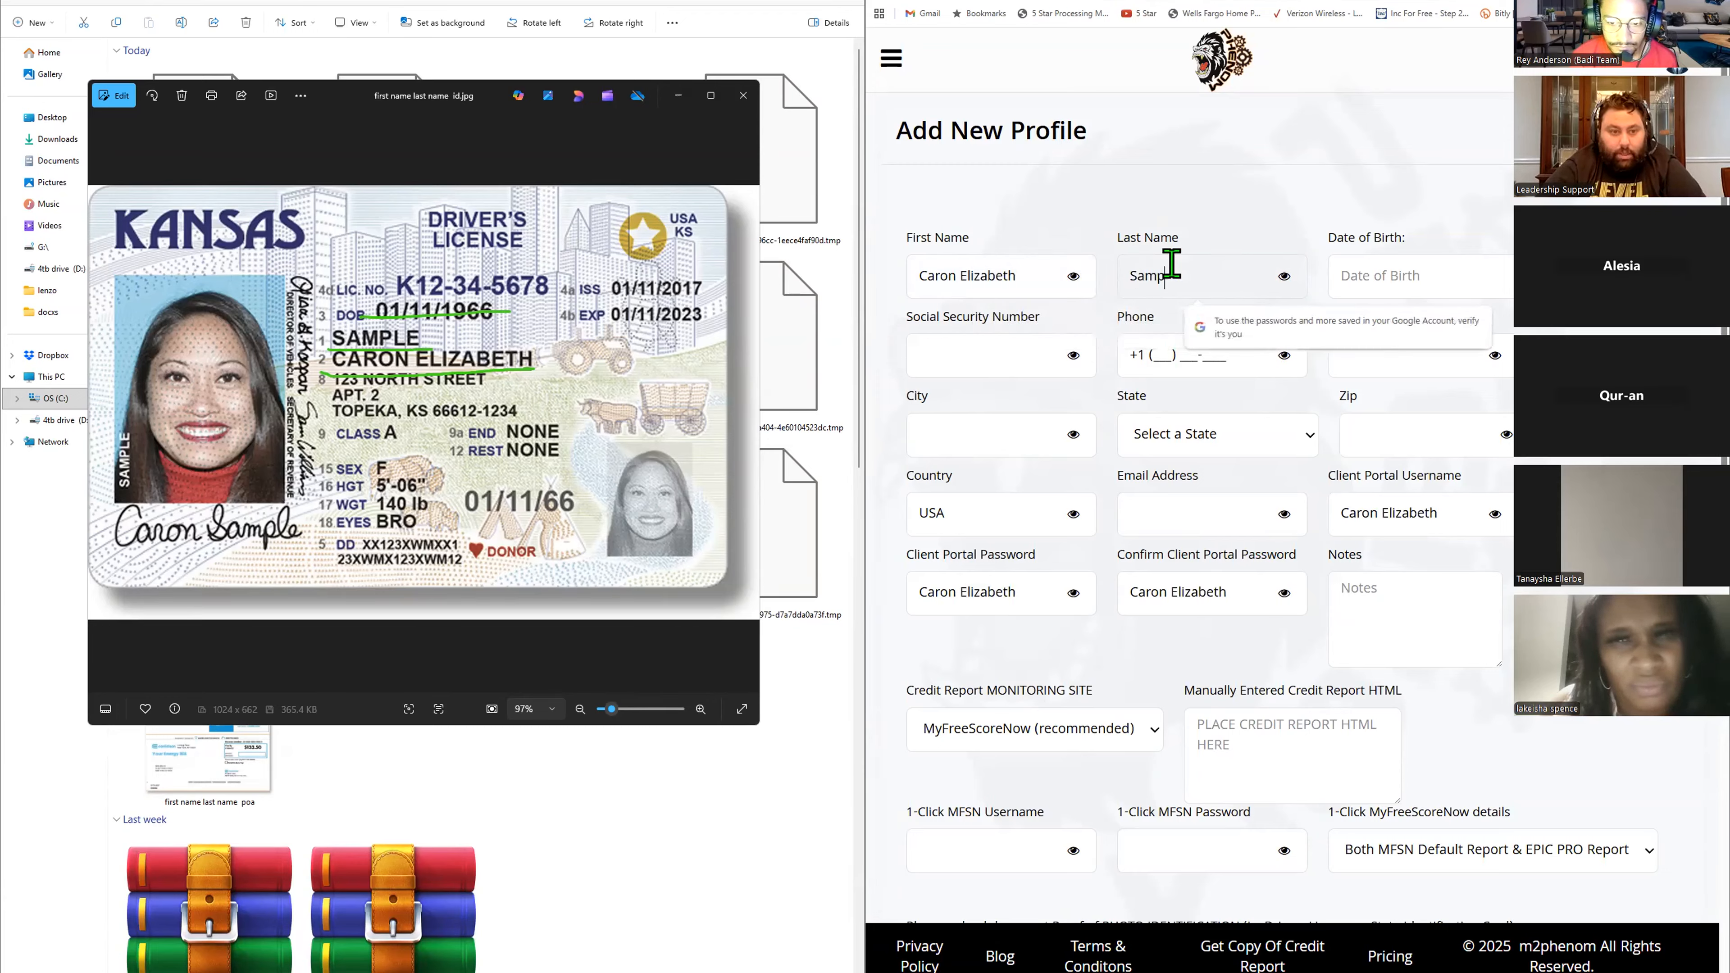
text(le)
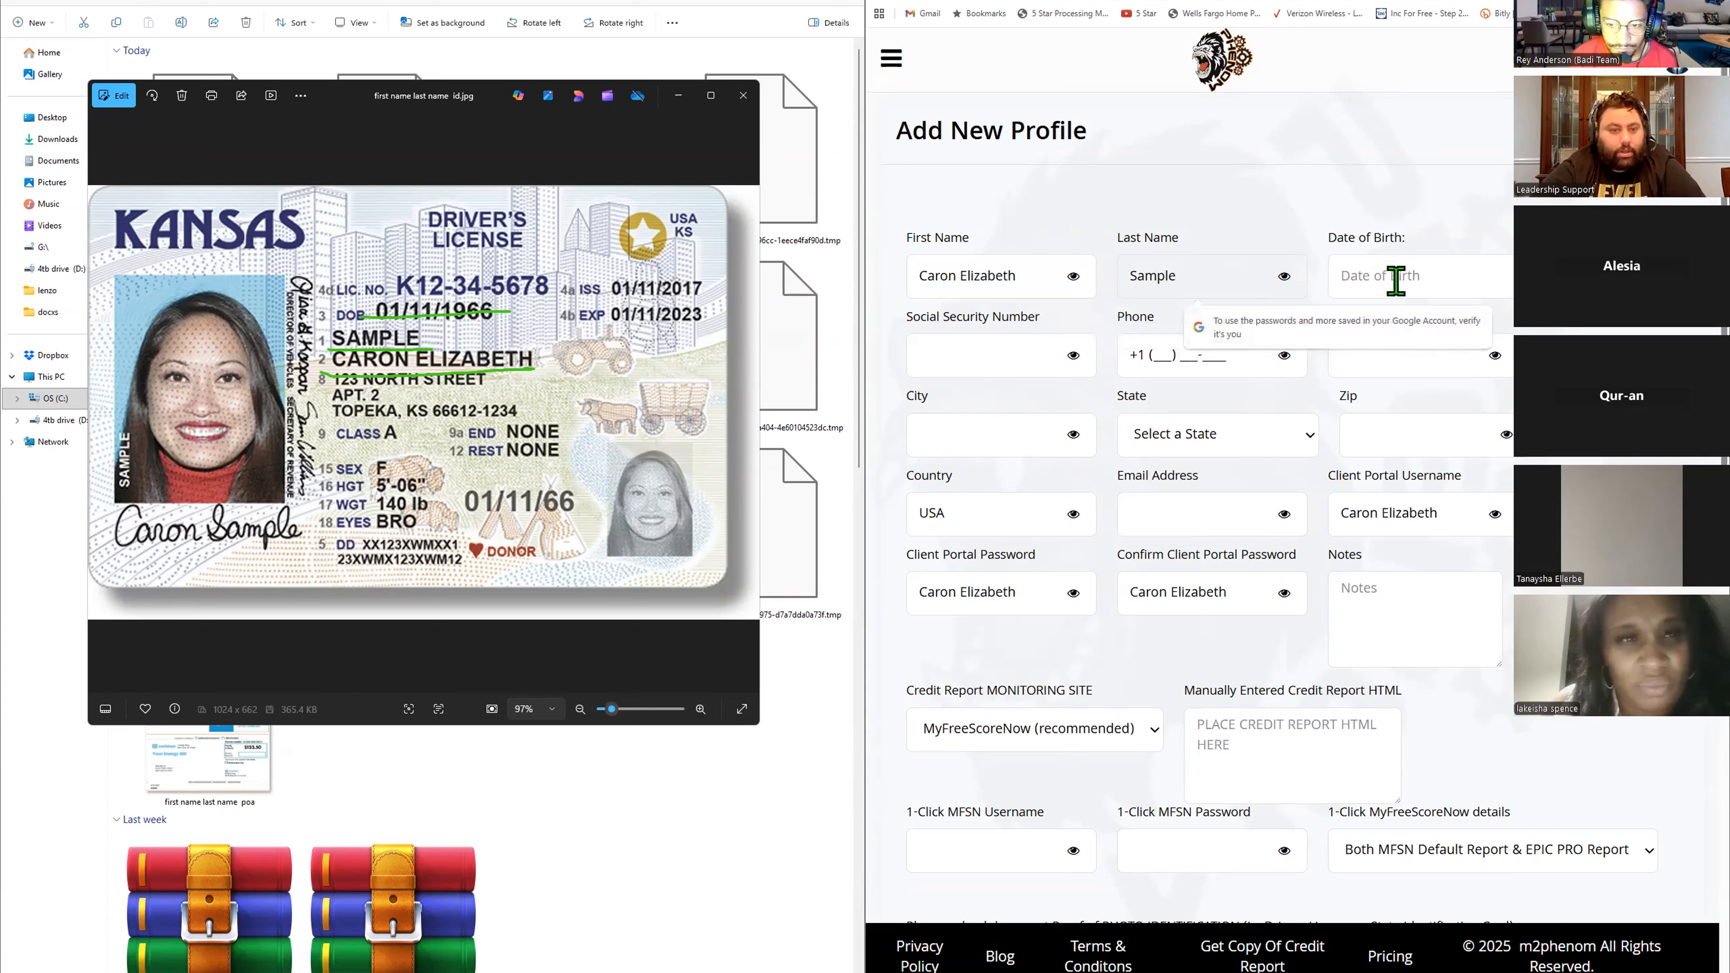
click(1395, 281)
text(01)
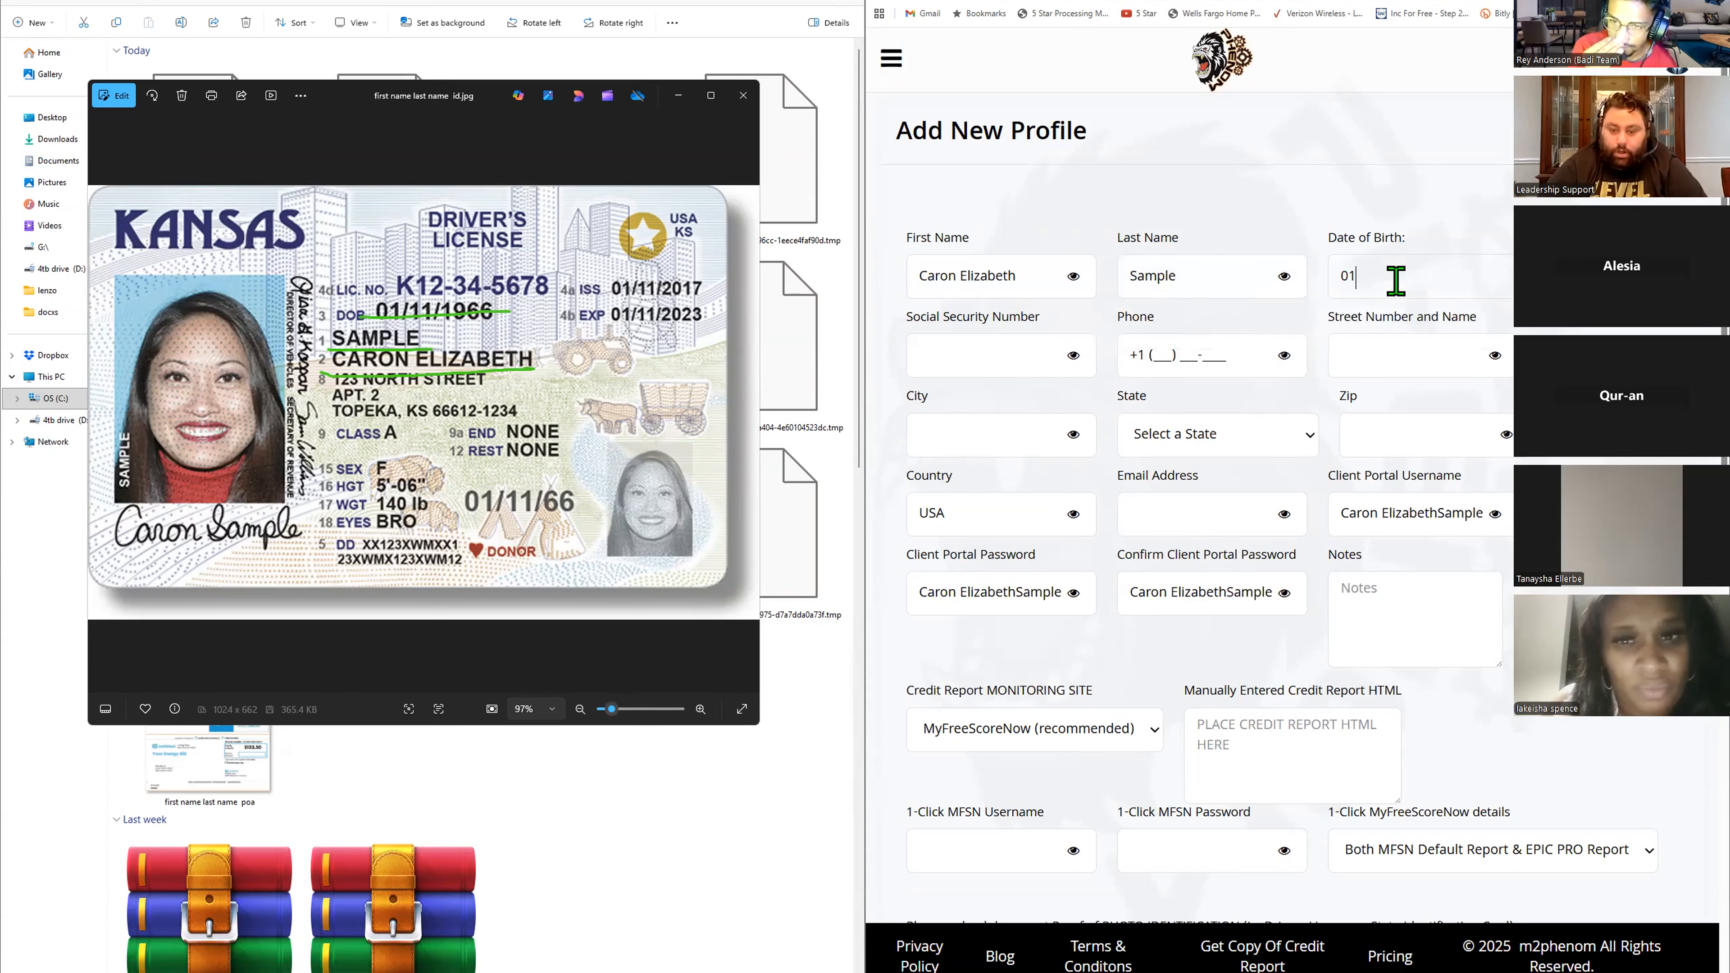
text(/11/1966)
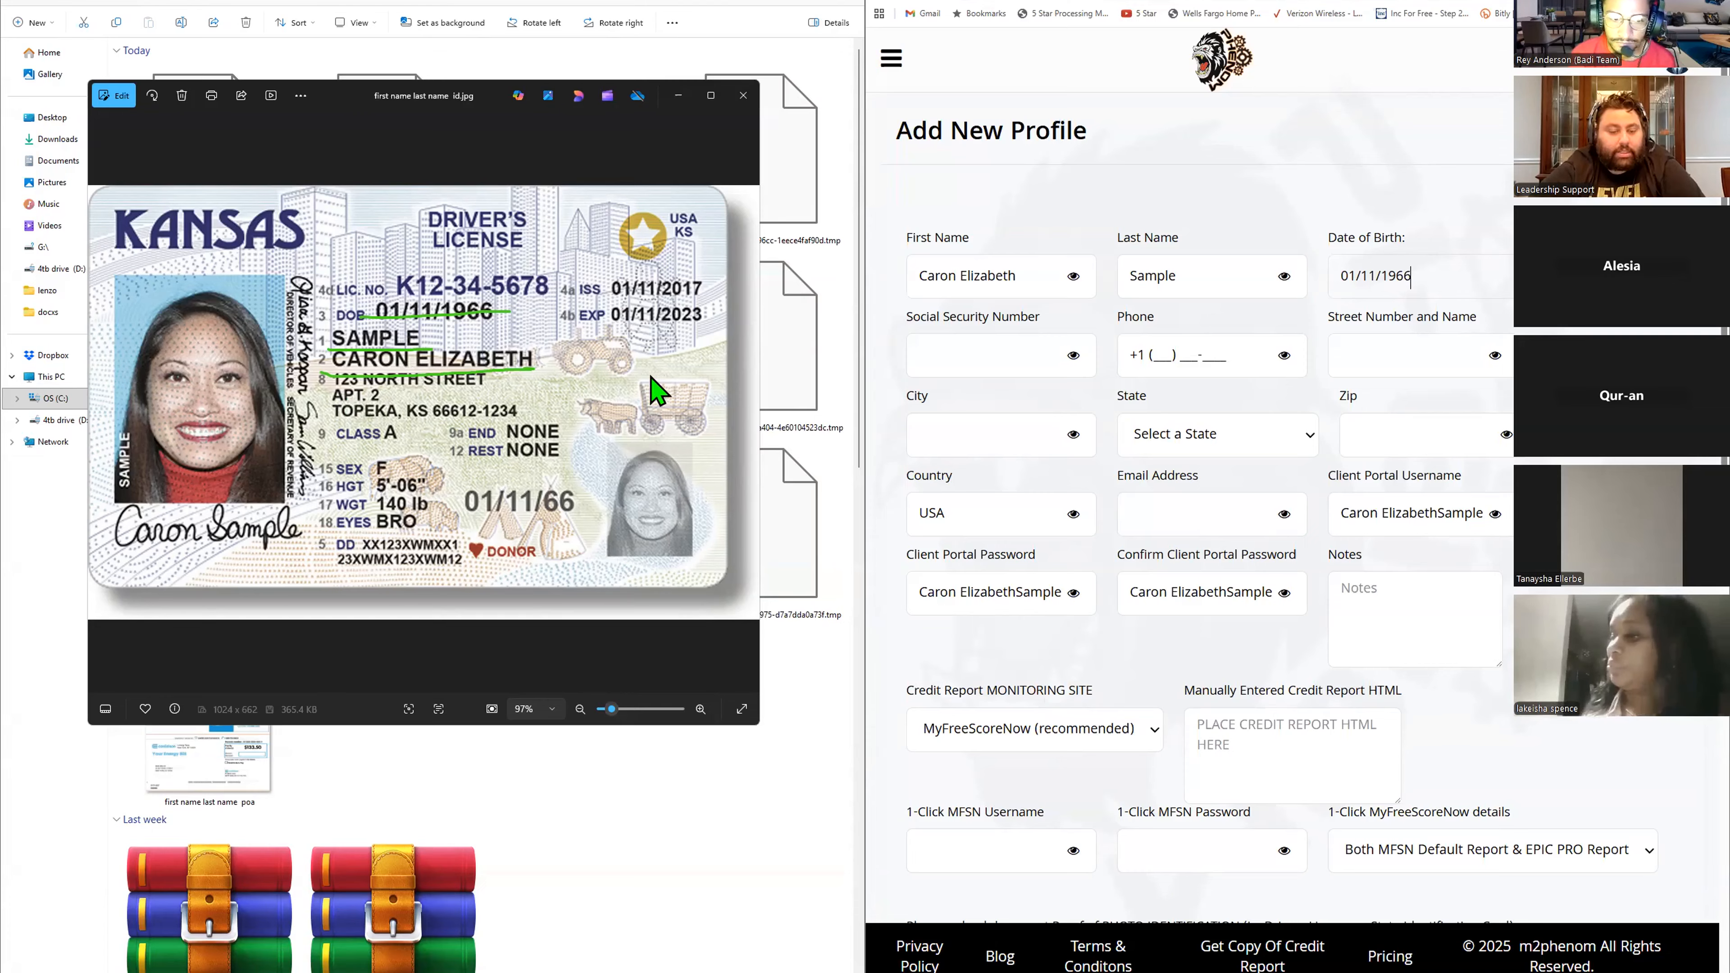
- Close the license viewer, open the sample Social Security card image, and enter the client's Social Security number
click(740, 105)
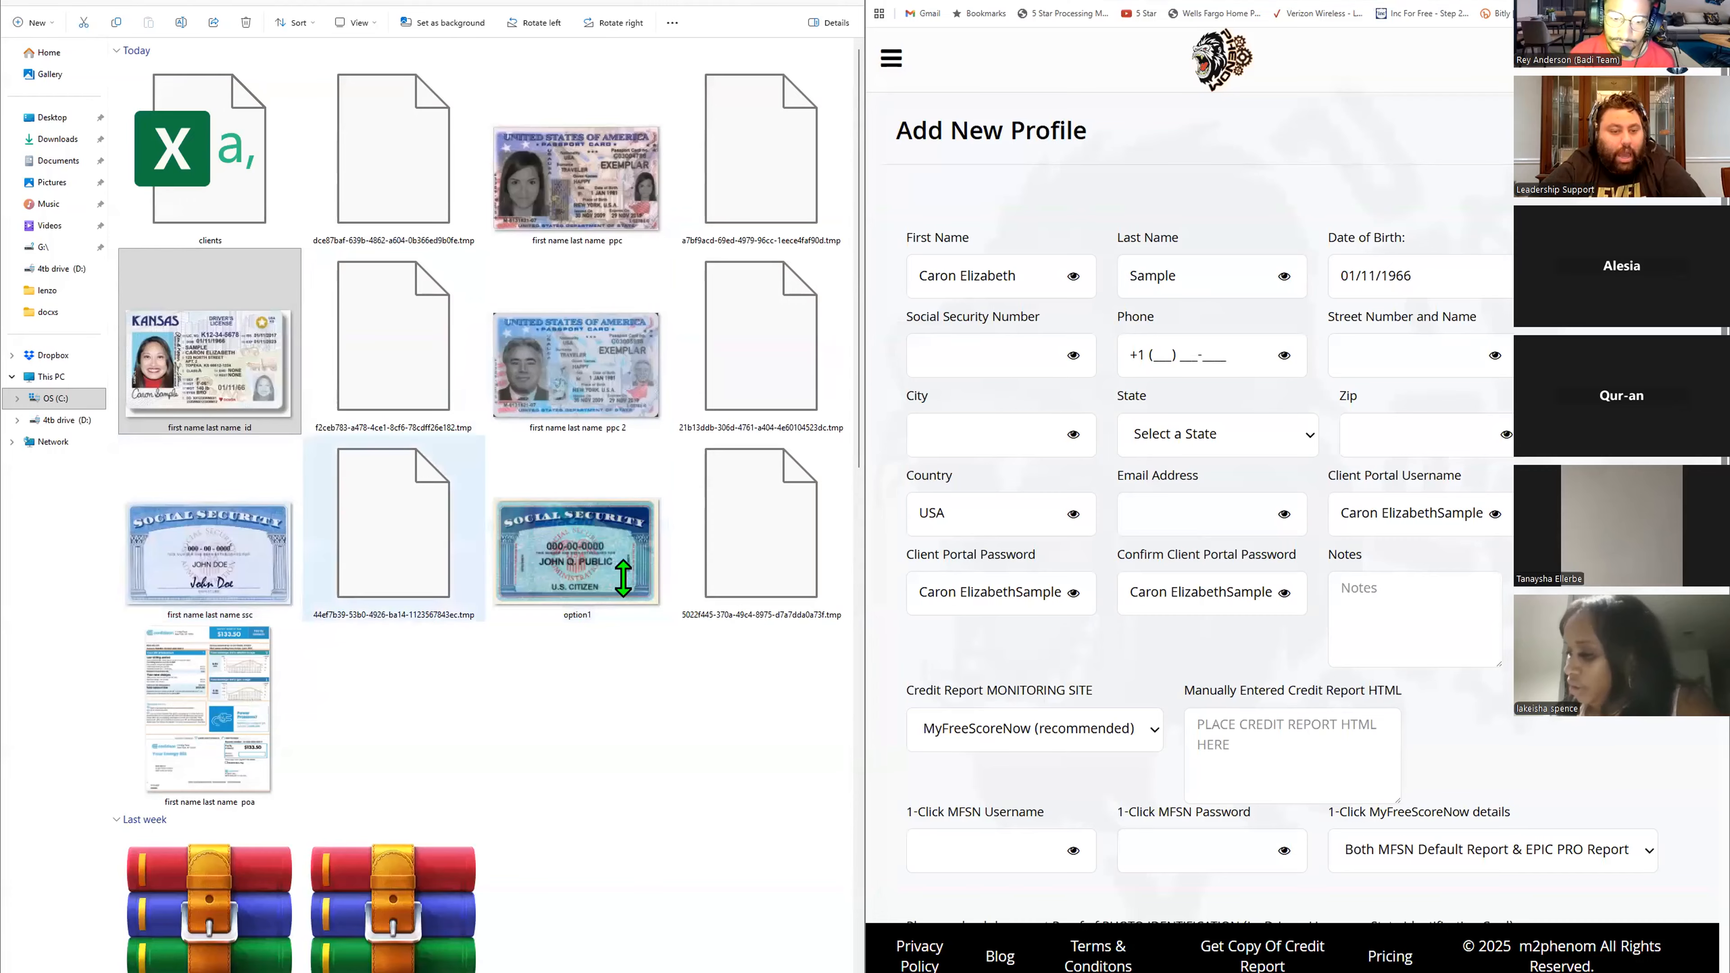
double_click(260, 558)
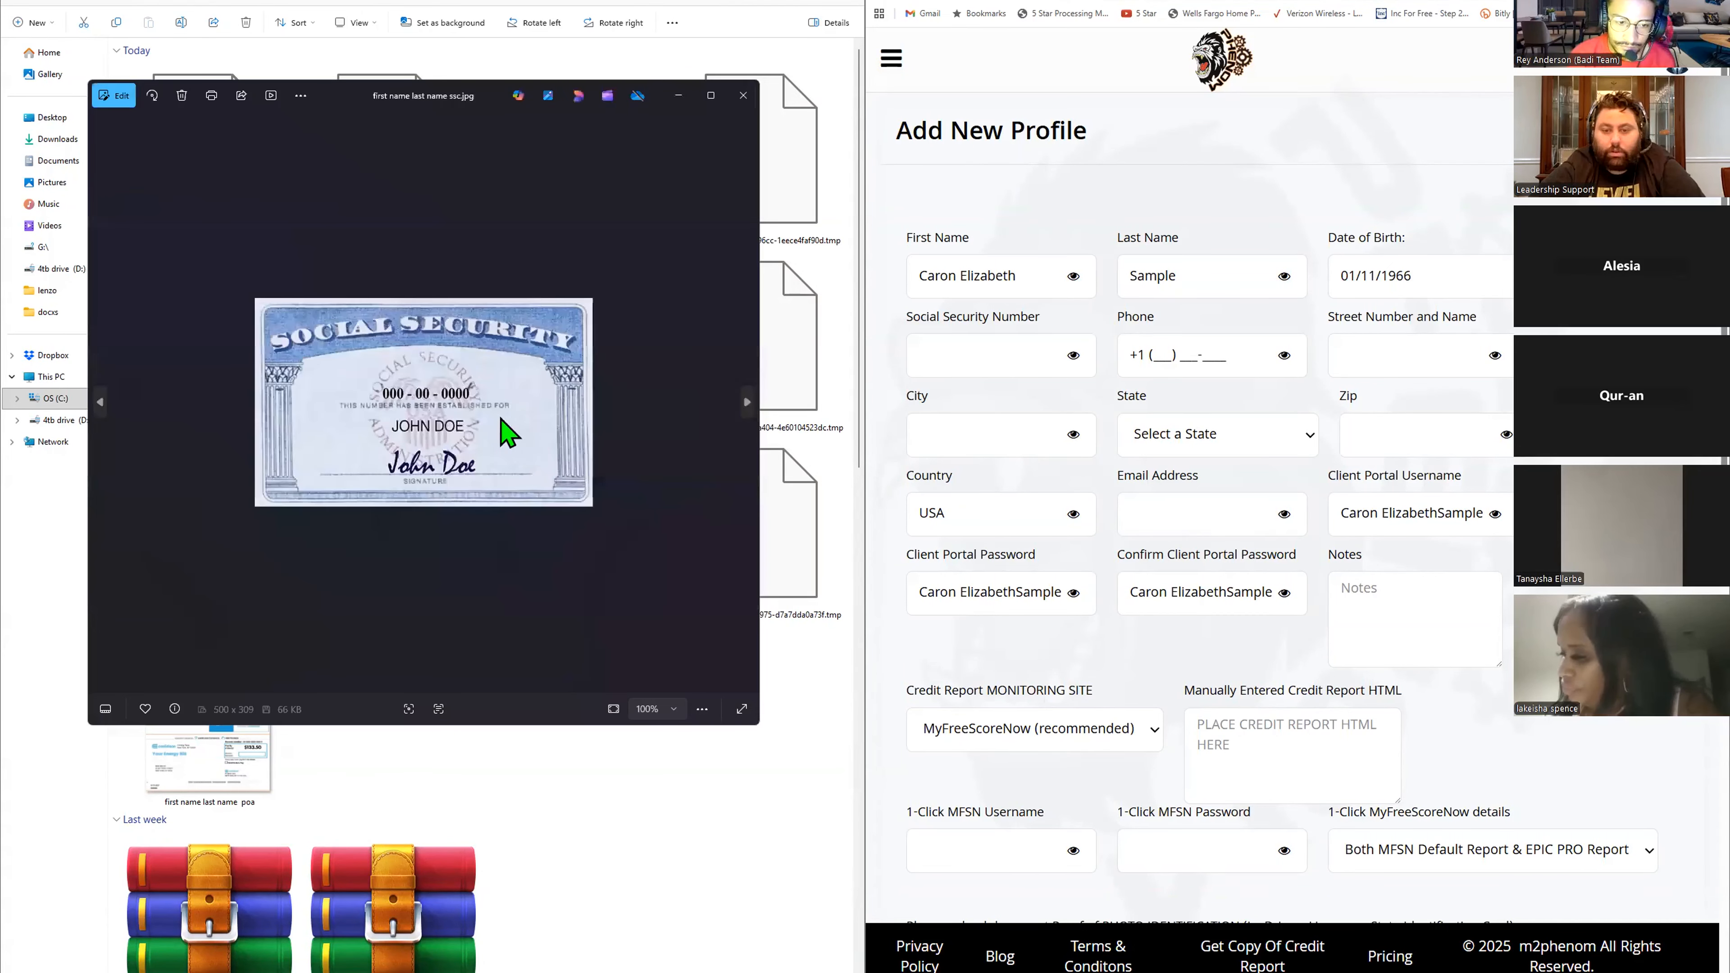
click(994, 357)
text(0000)
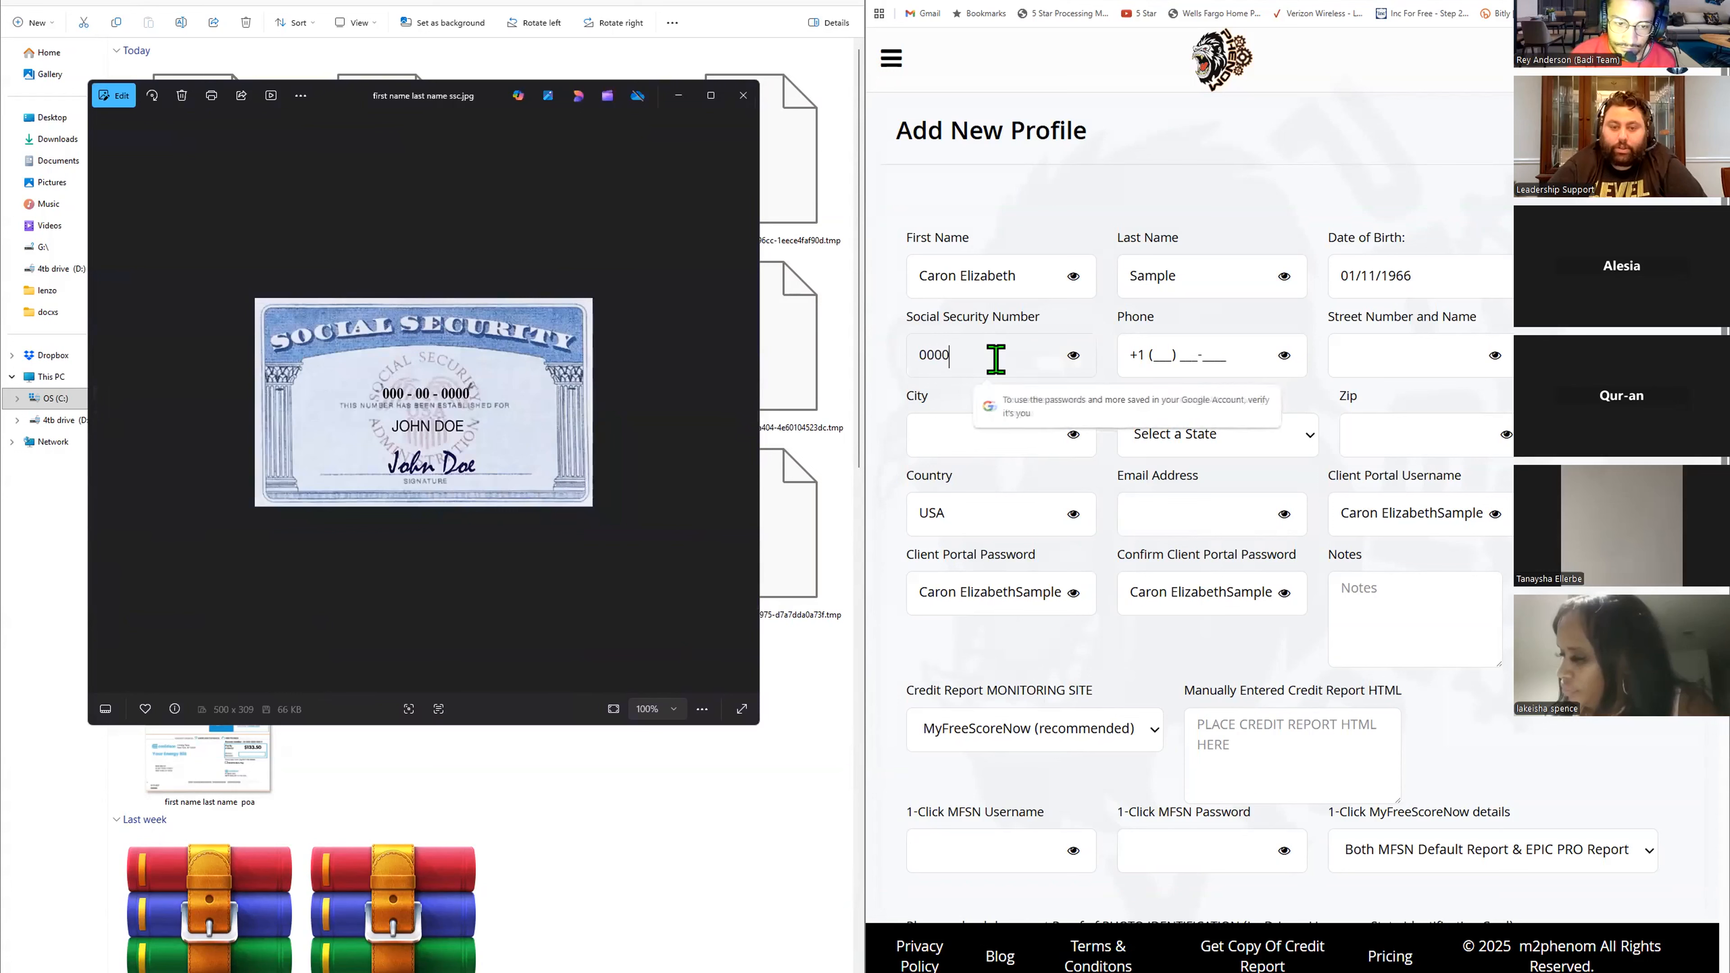
text(-00)
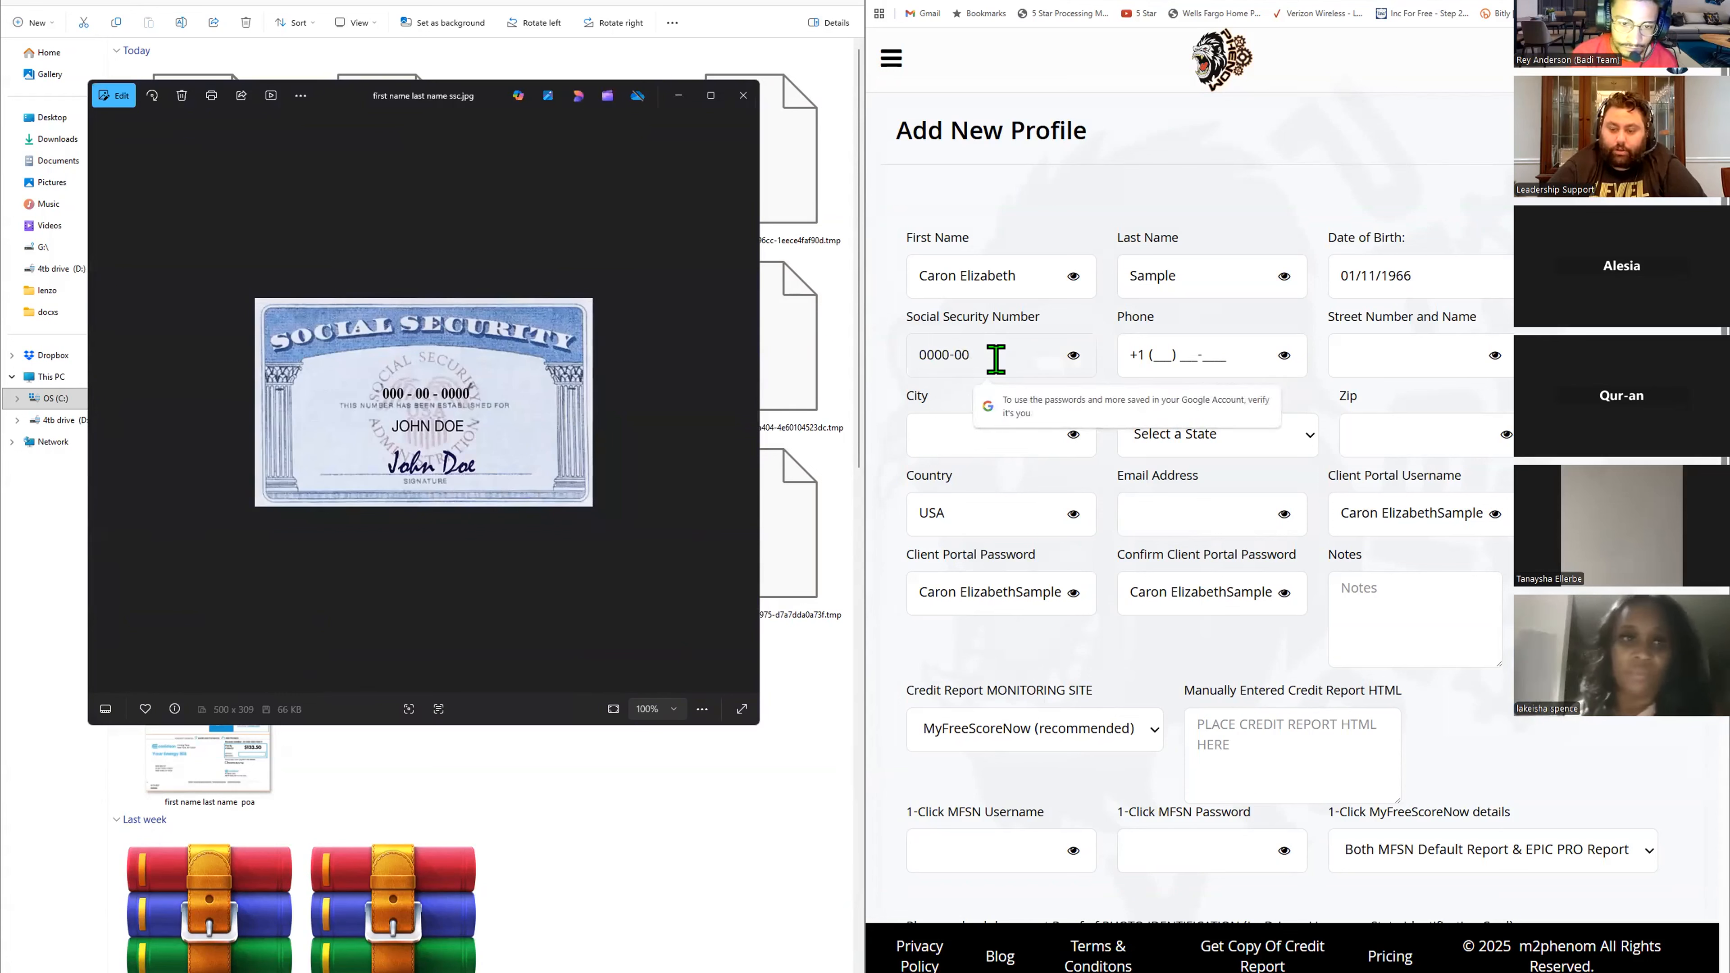
text(-00)
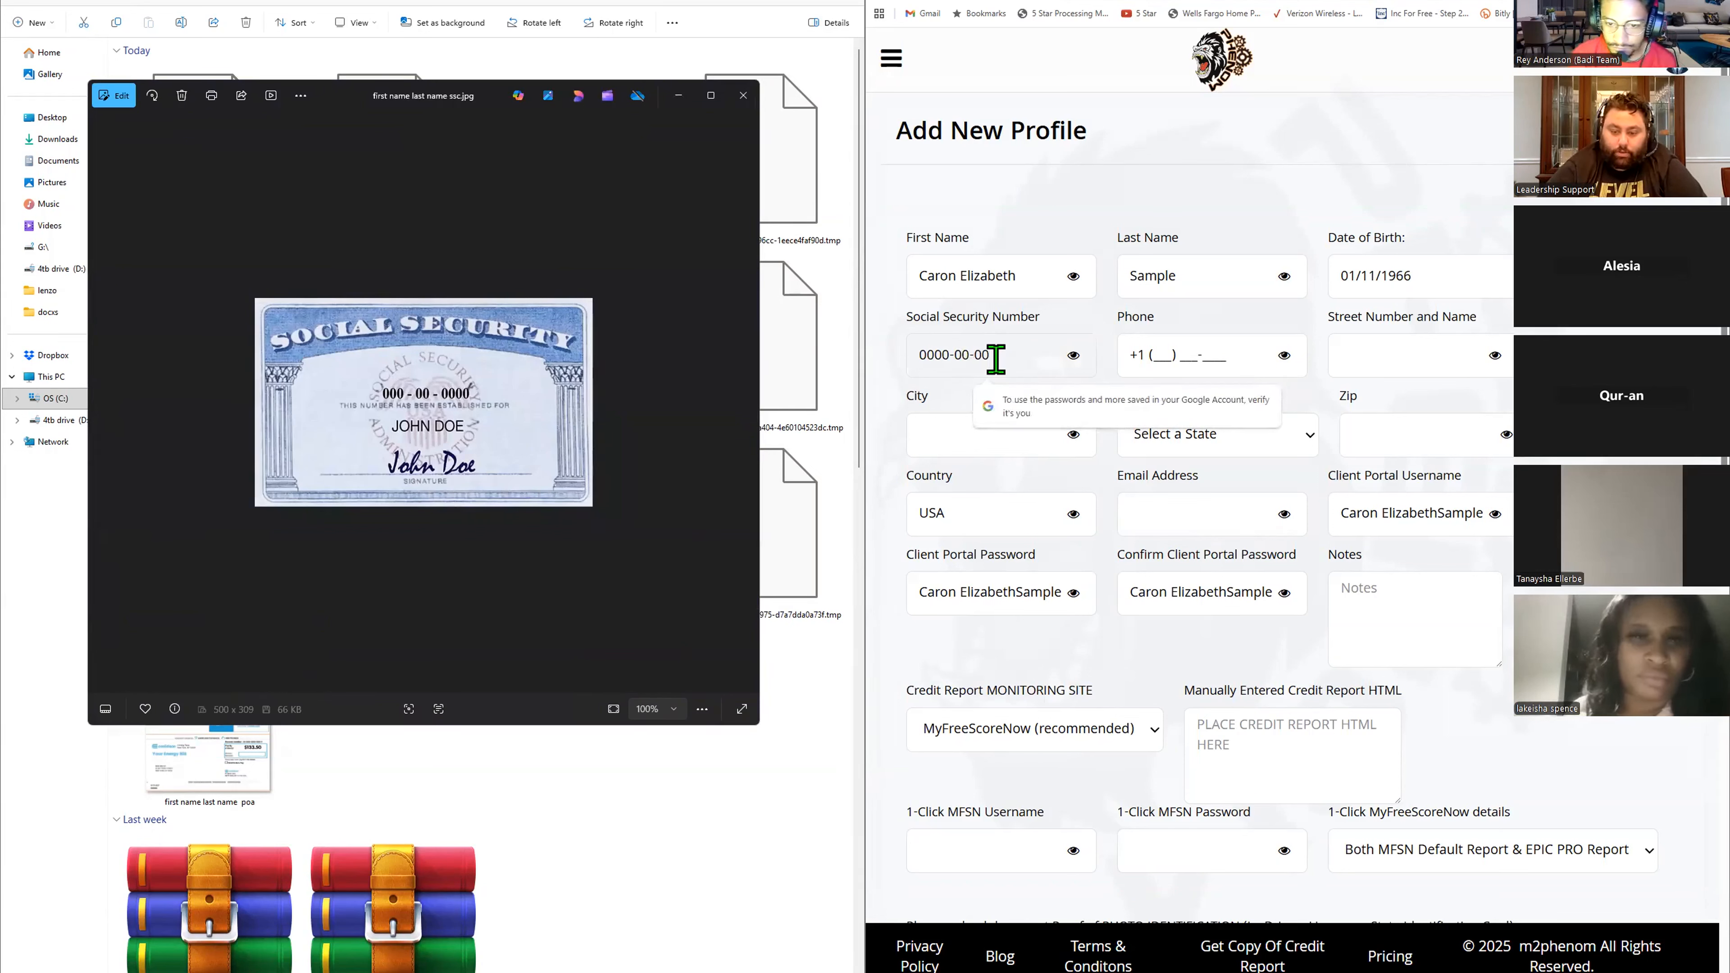
text(12)
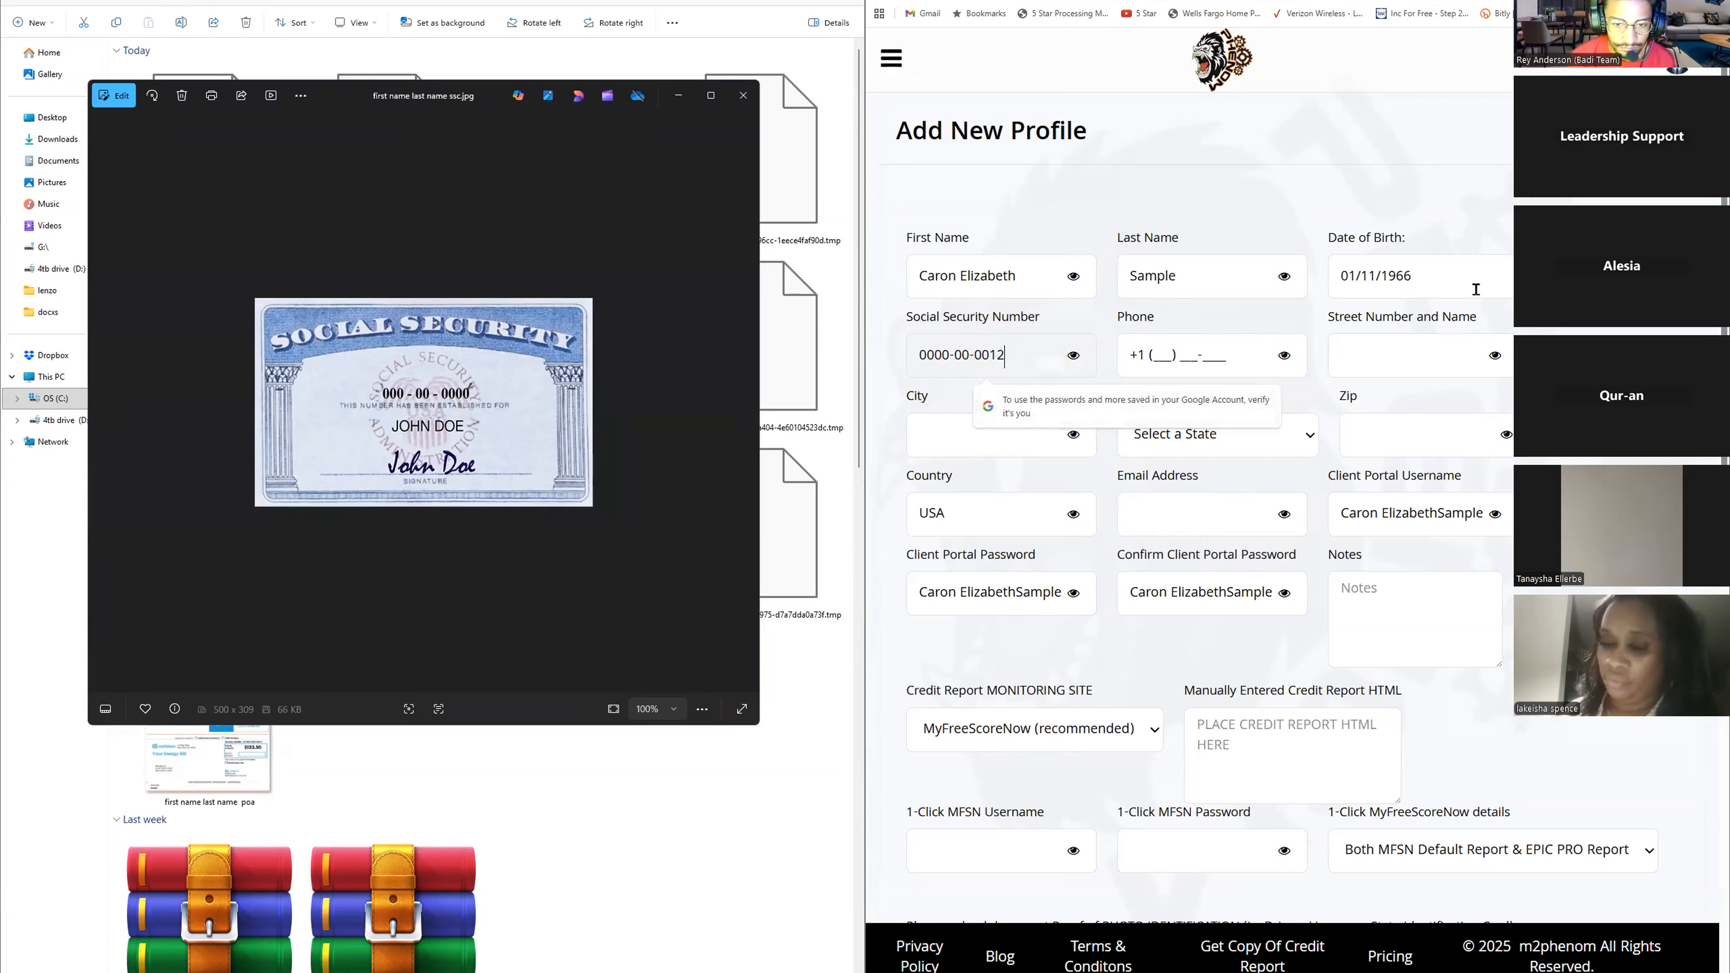
- Enter the client's phone number in the Phone field
key(Tab)
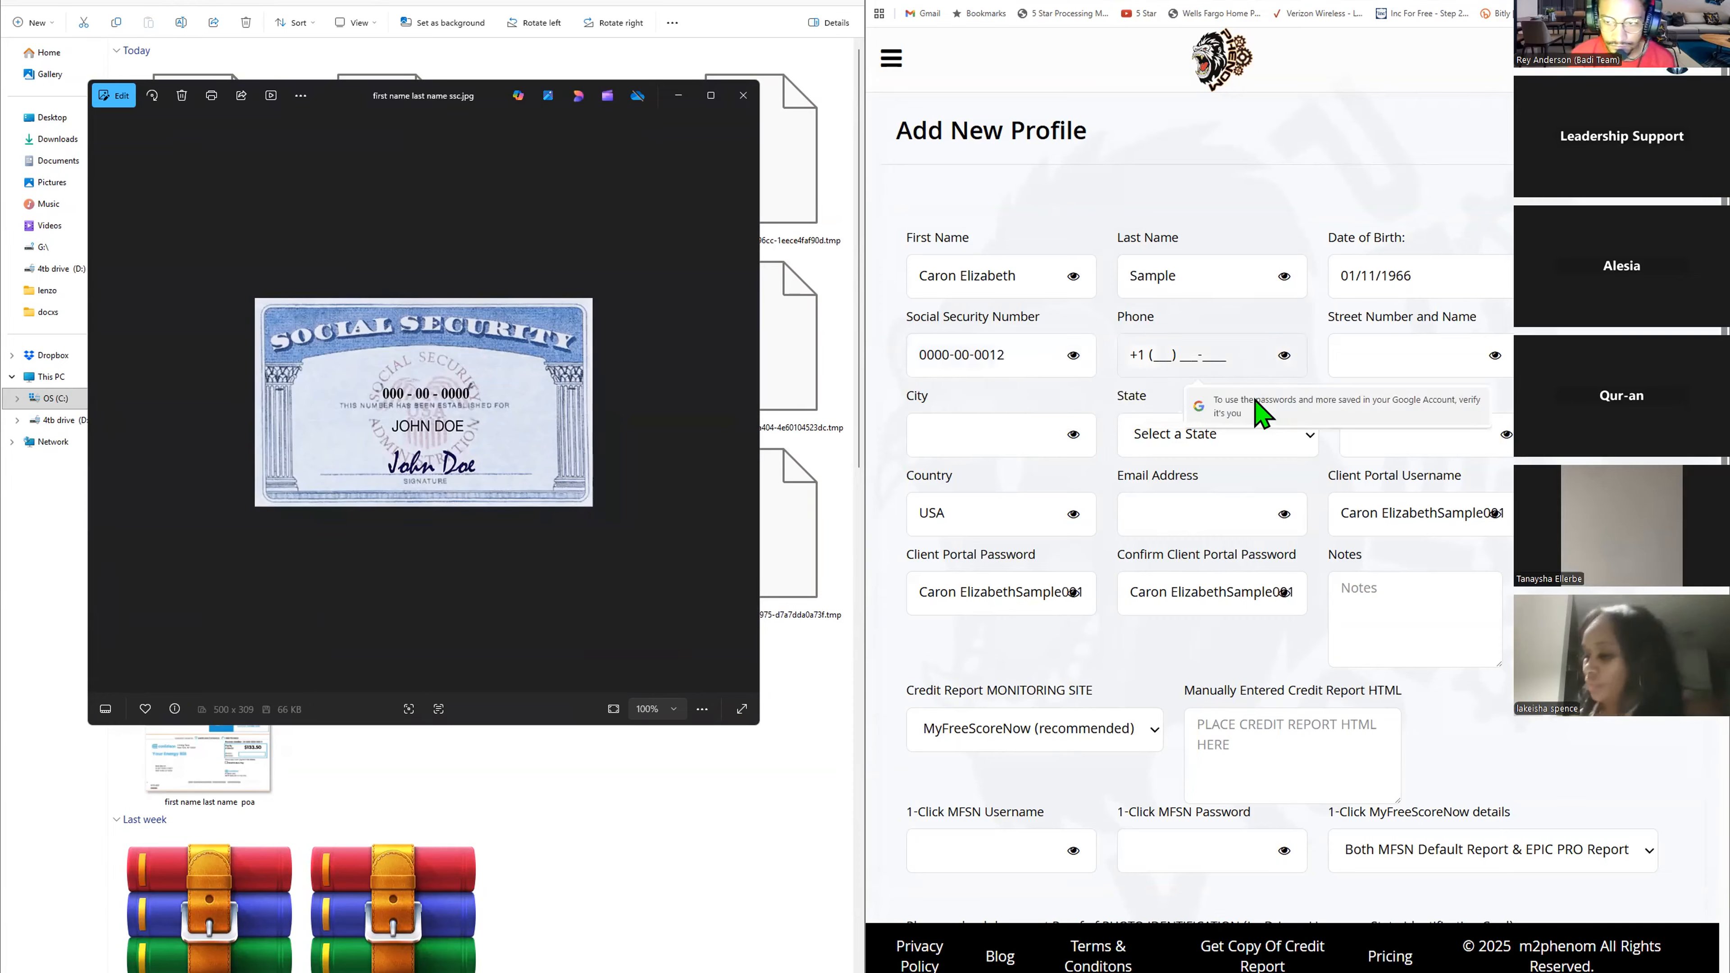
text(888)
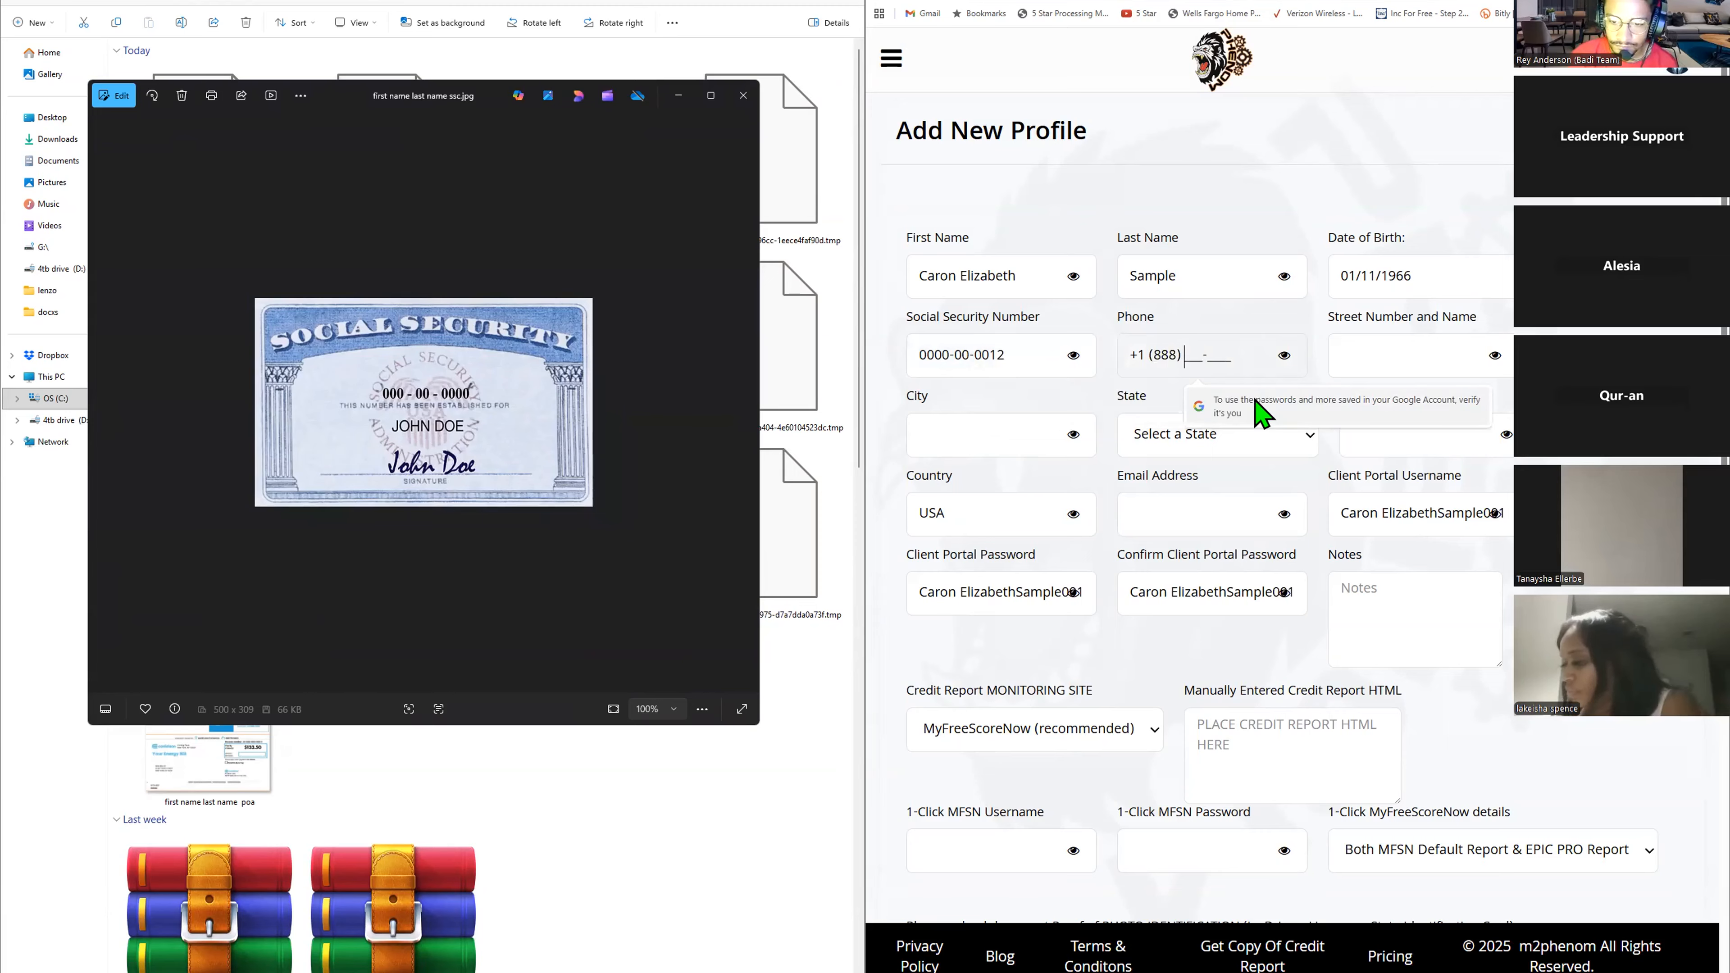
text() 555-5555)
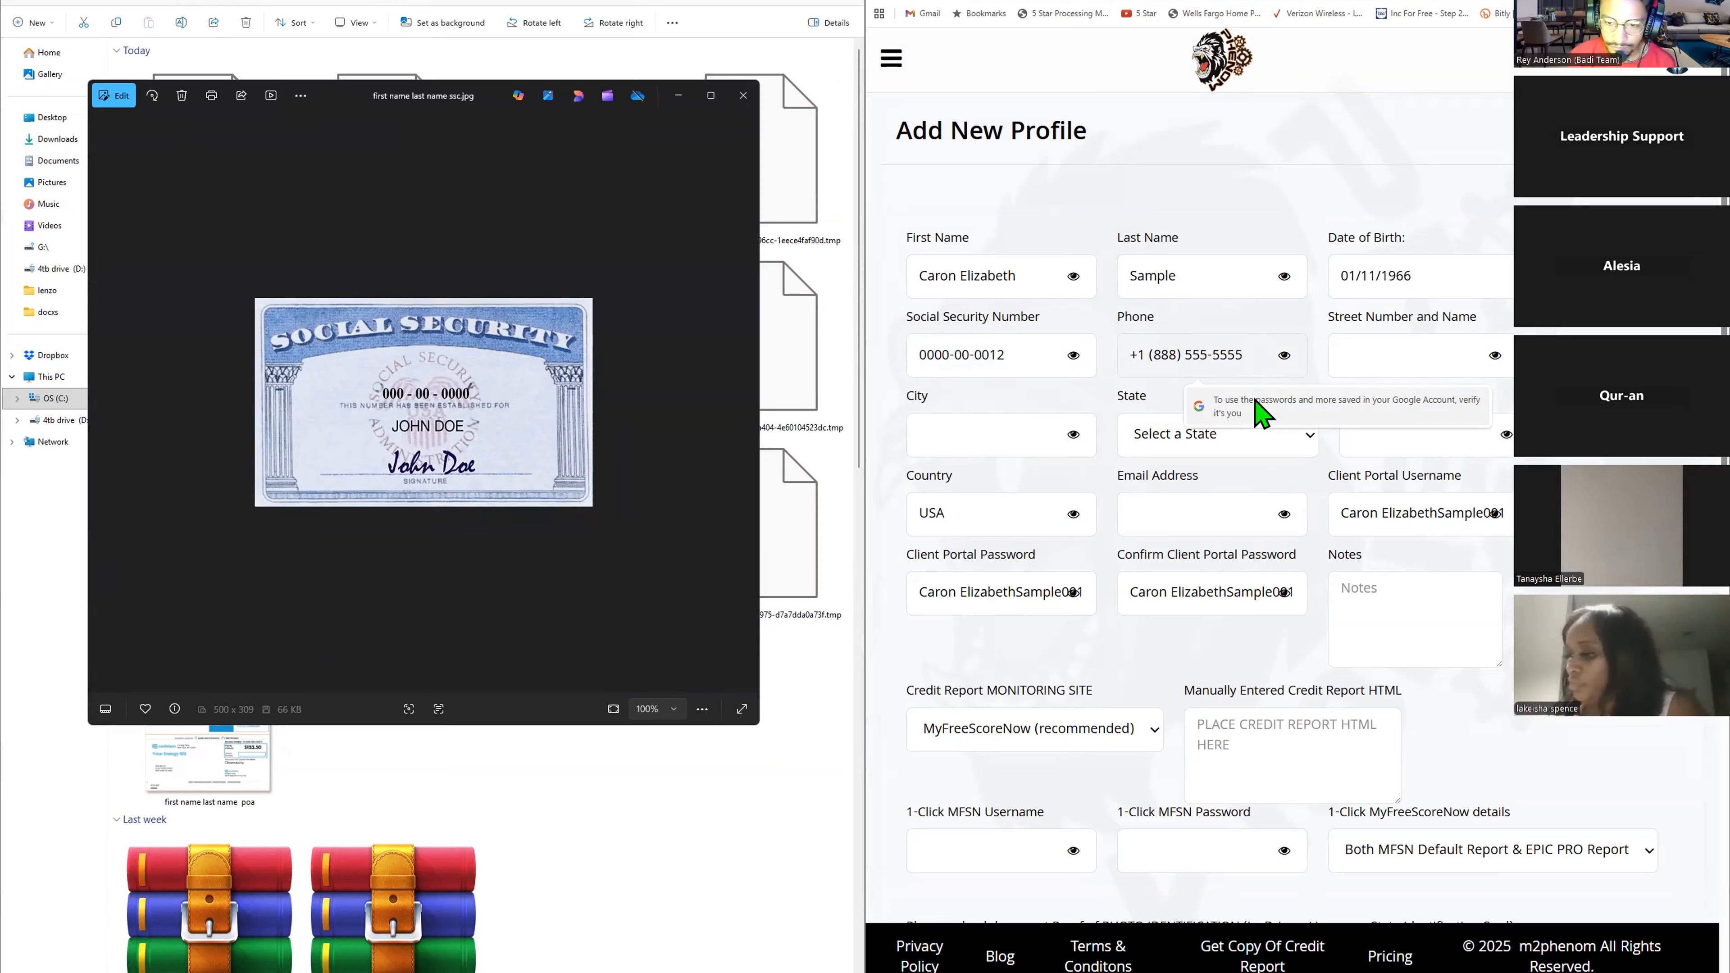
key(Tab)
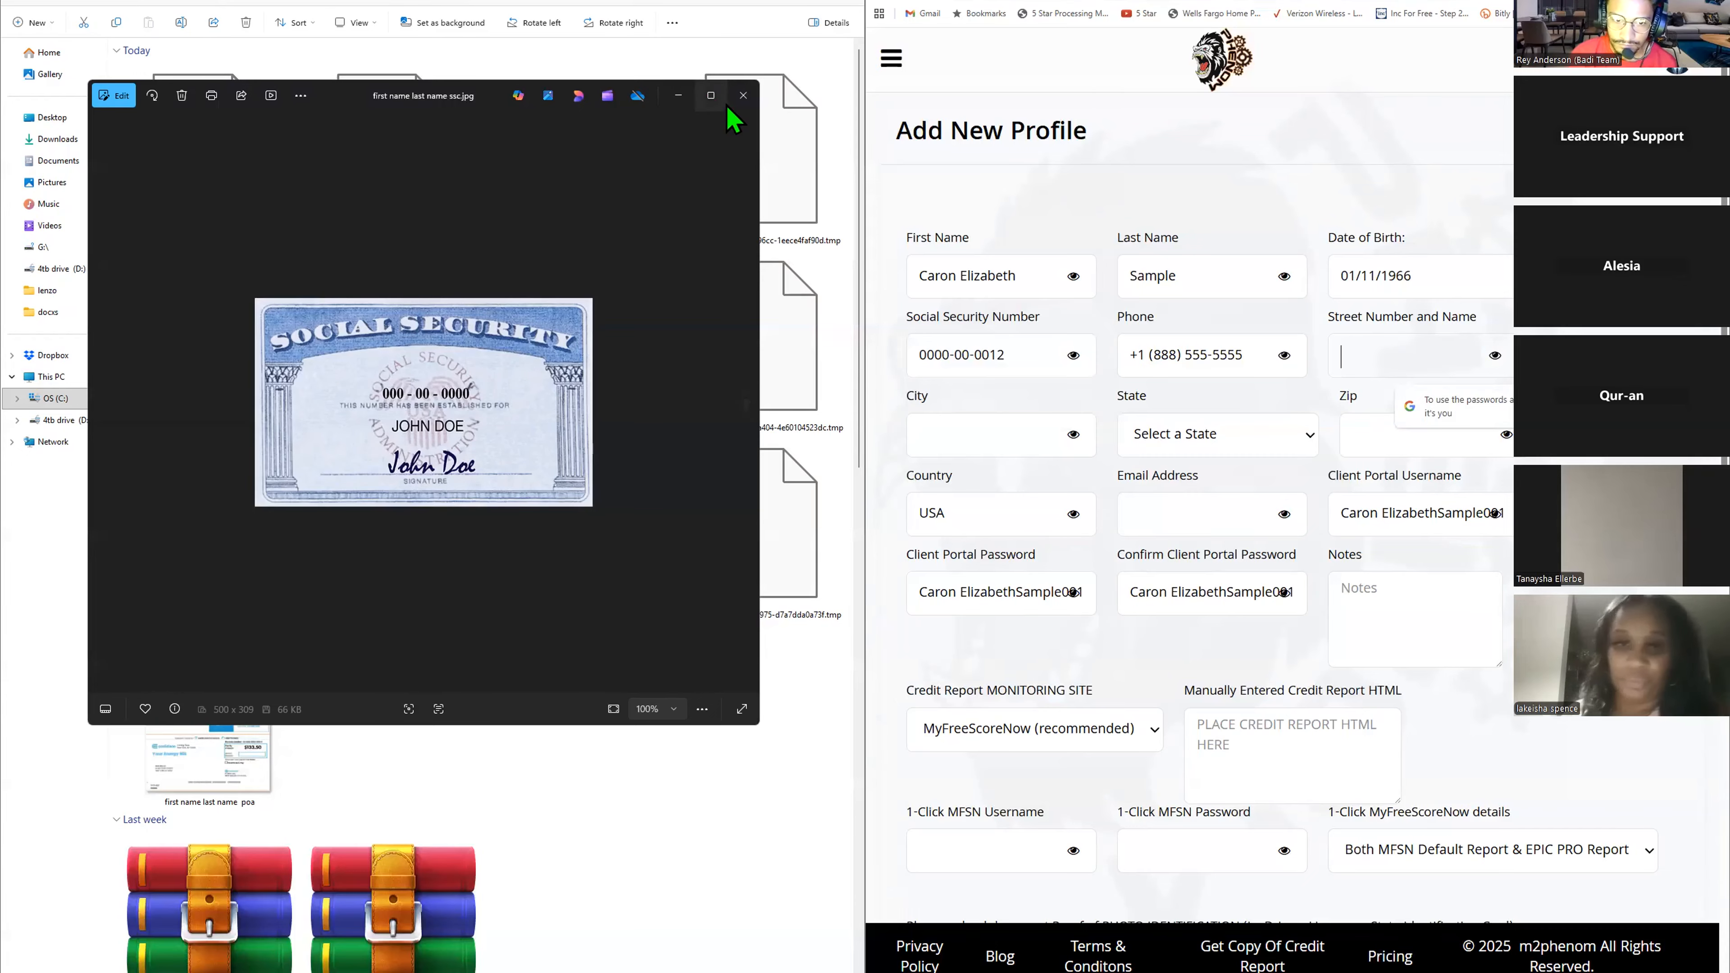
- Close the Social Security card viewer and open the sample proof-of-address utility bill beside the form
key(Escape)
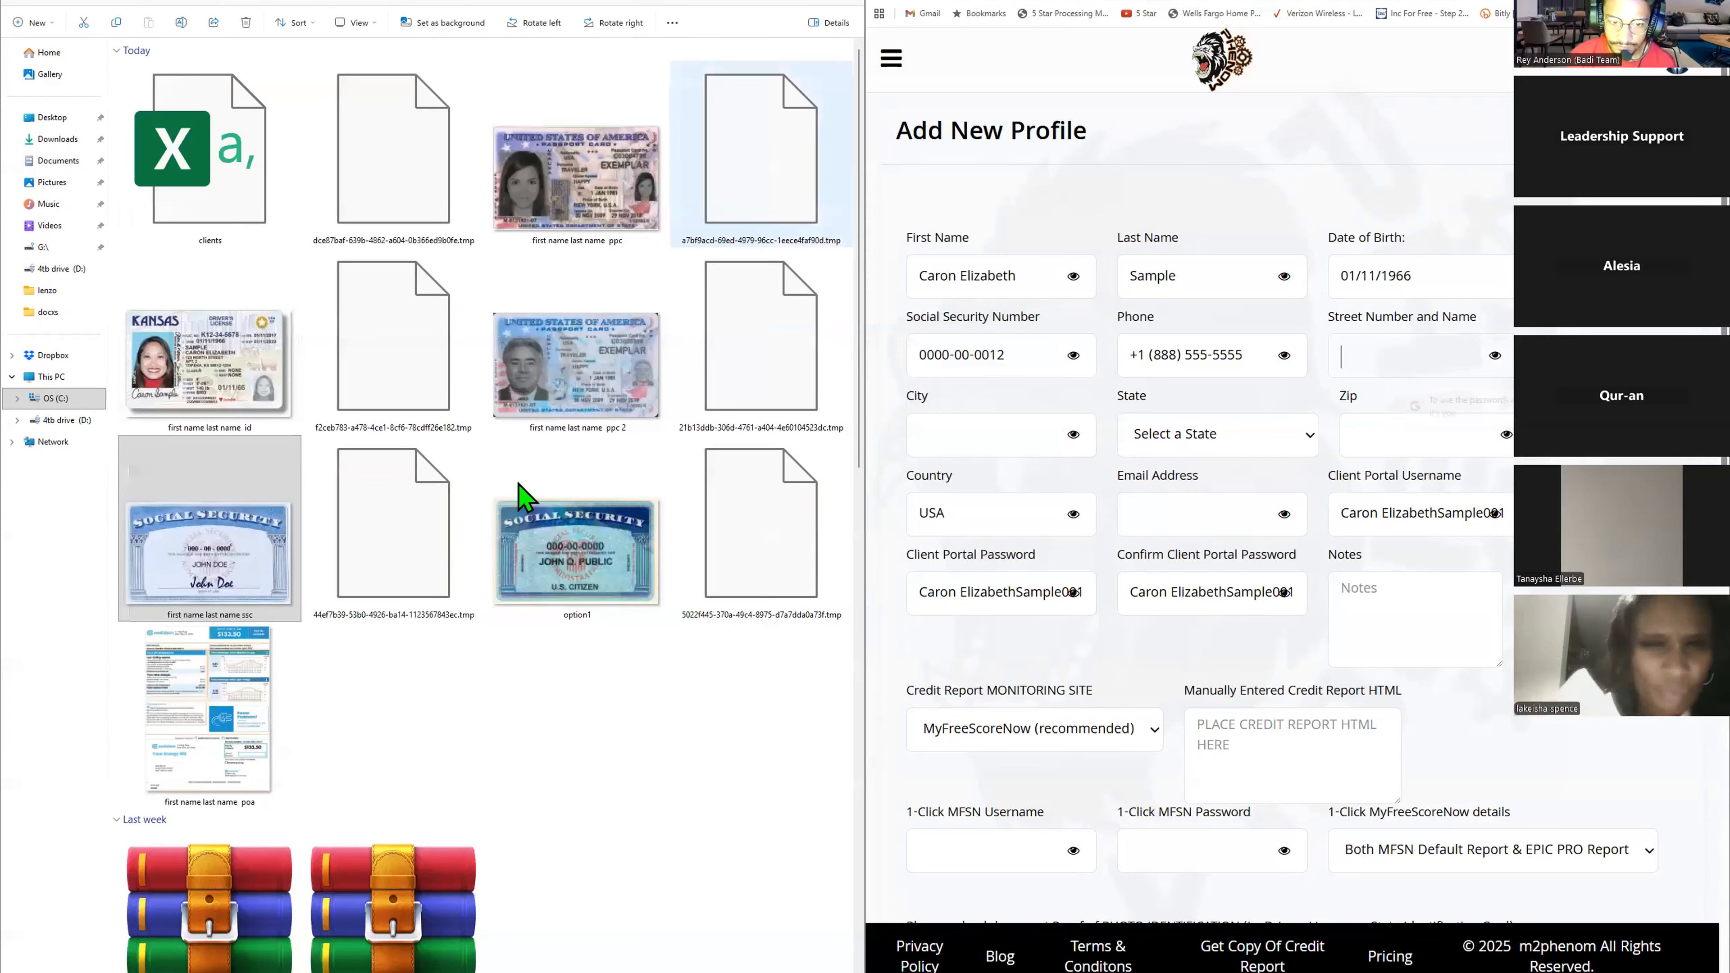
scroll(521, 494, down, 10)
scroll(519, 494, up, 10)
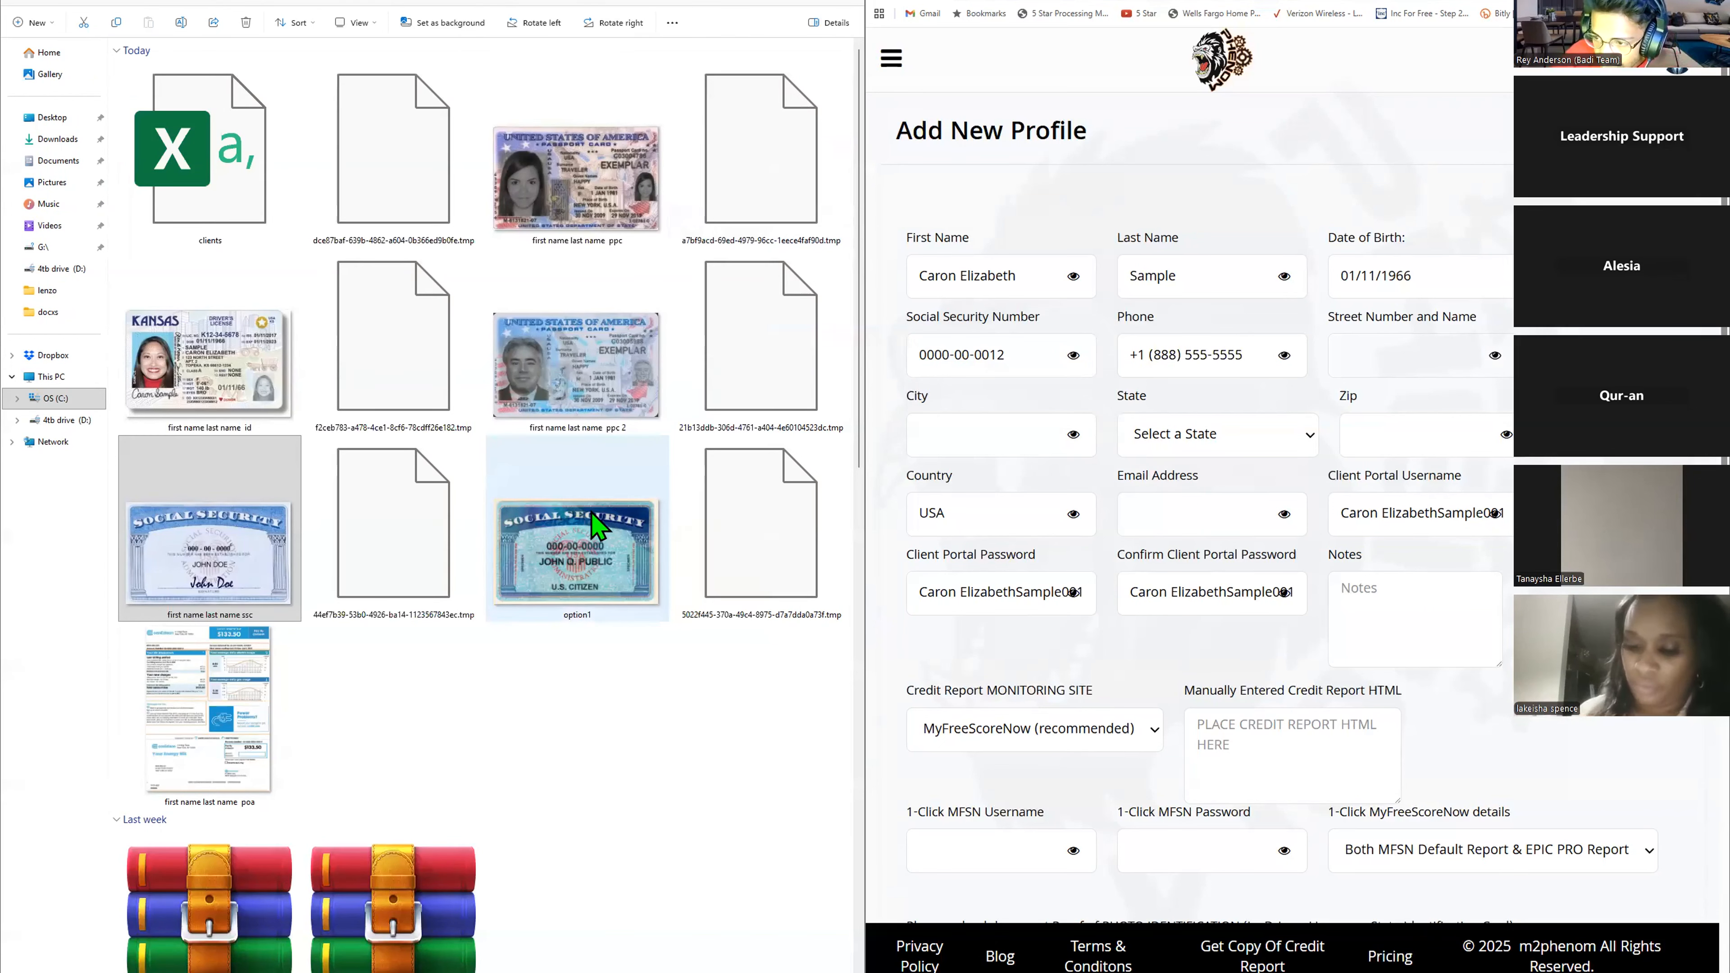
double_click(235, 692)
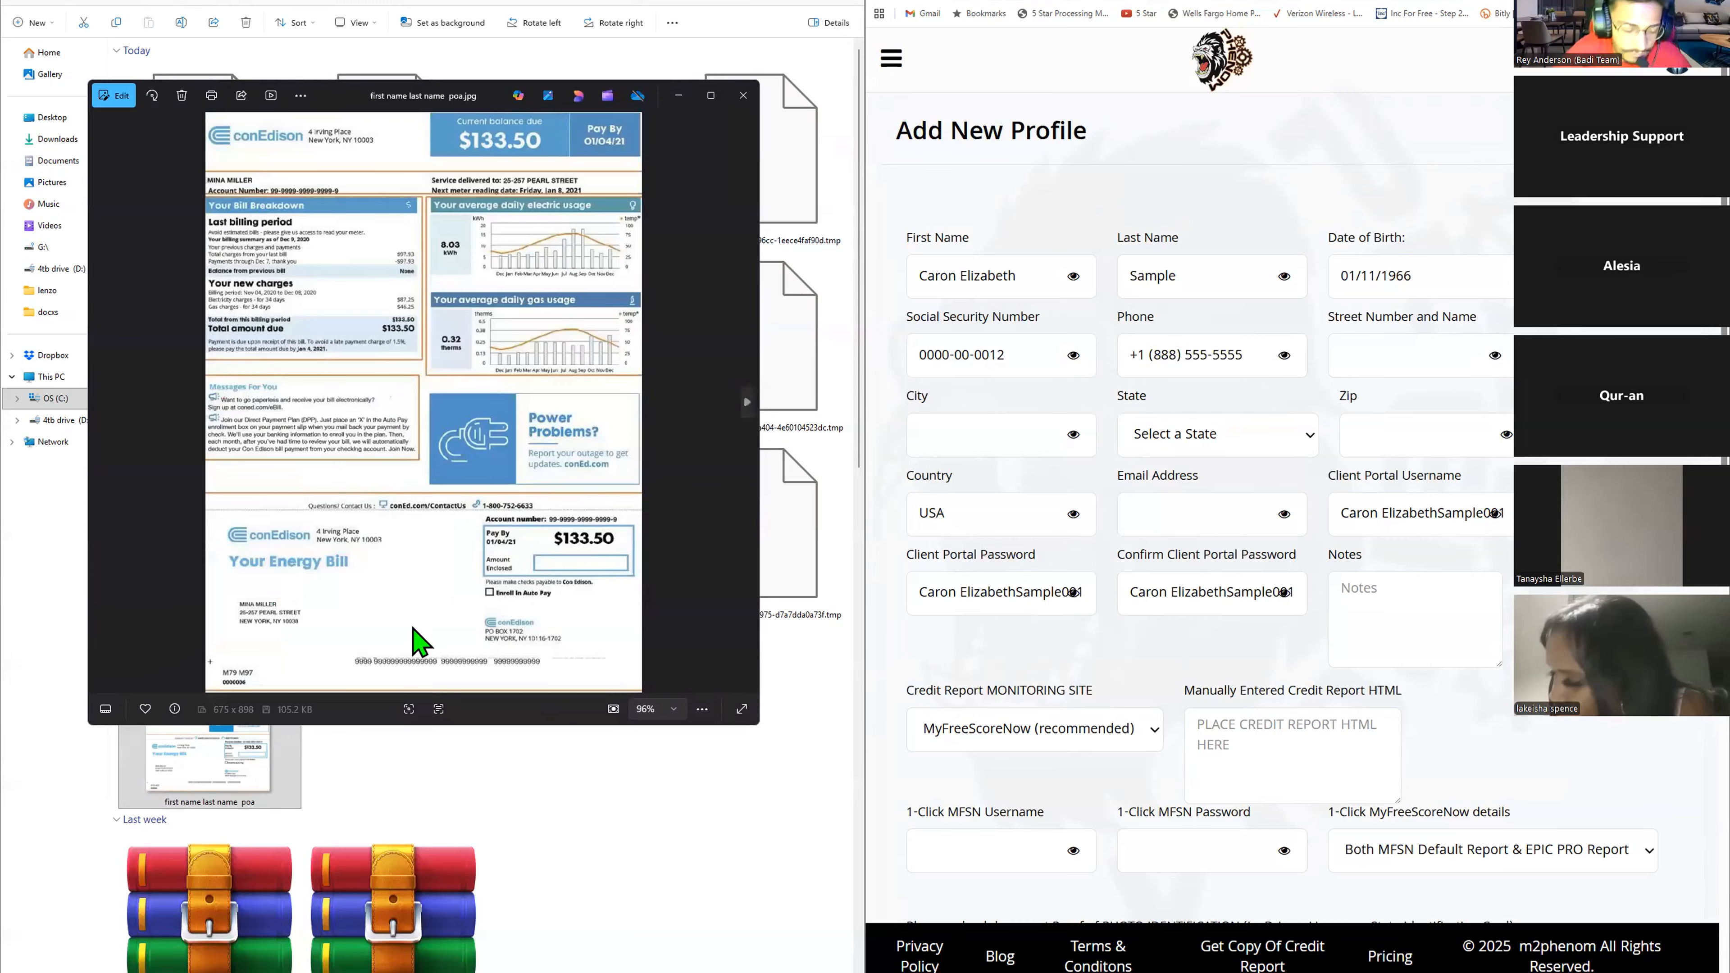
click(1360, 355)
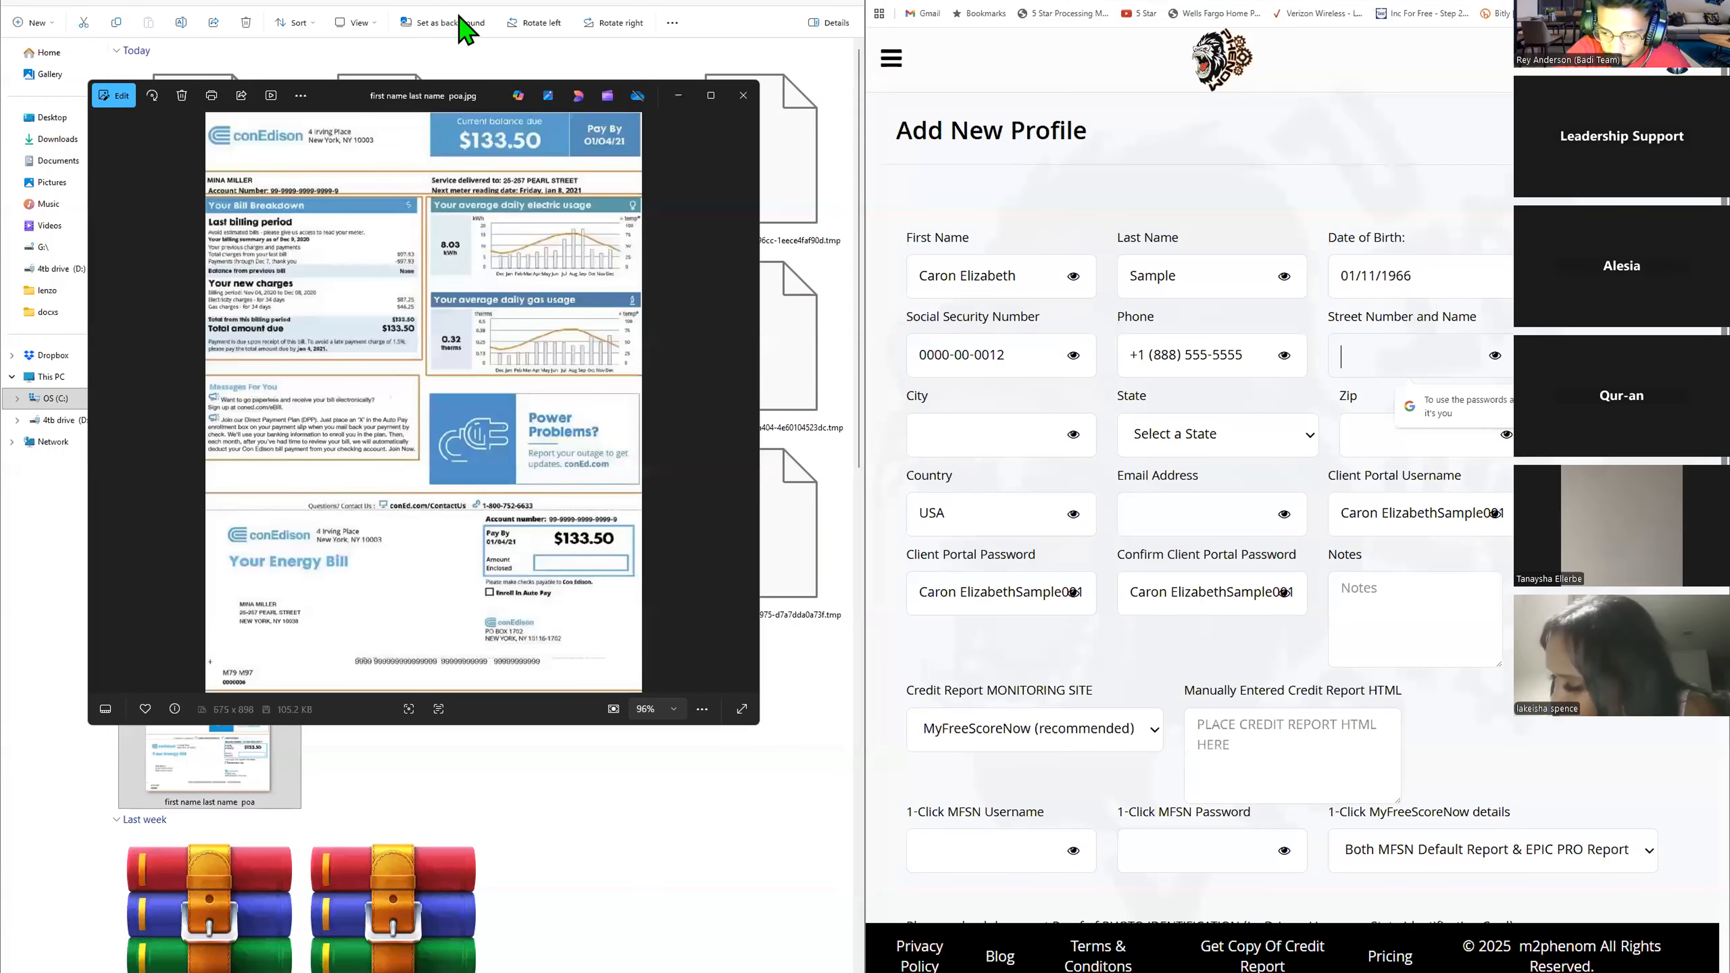
drag(452, 103, 459, 16)
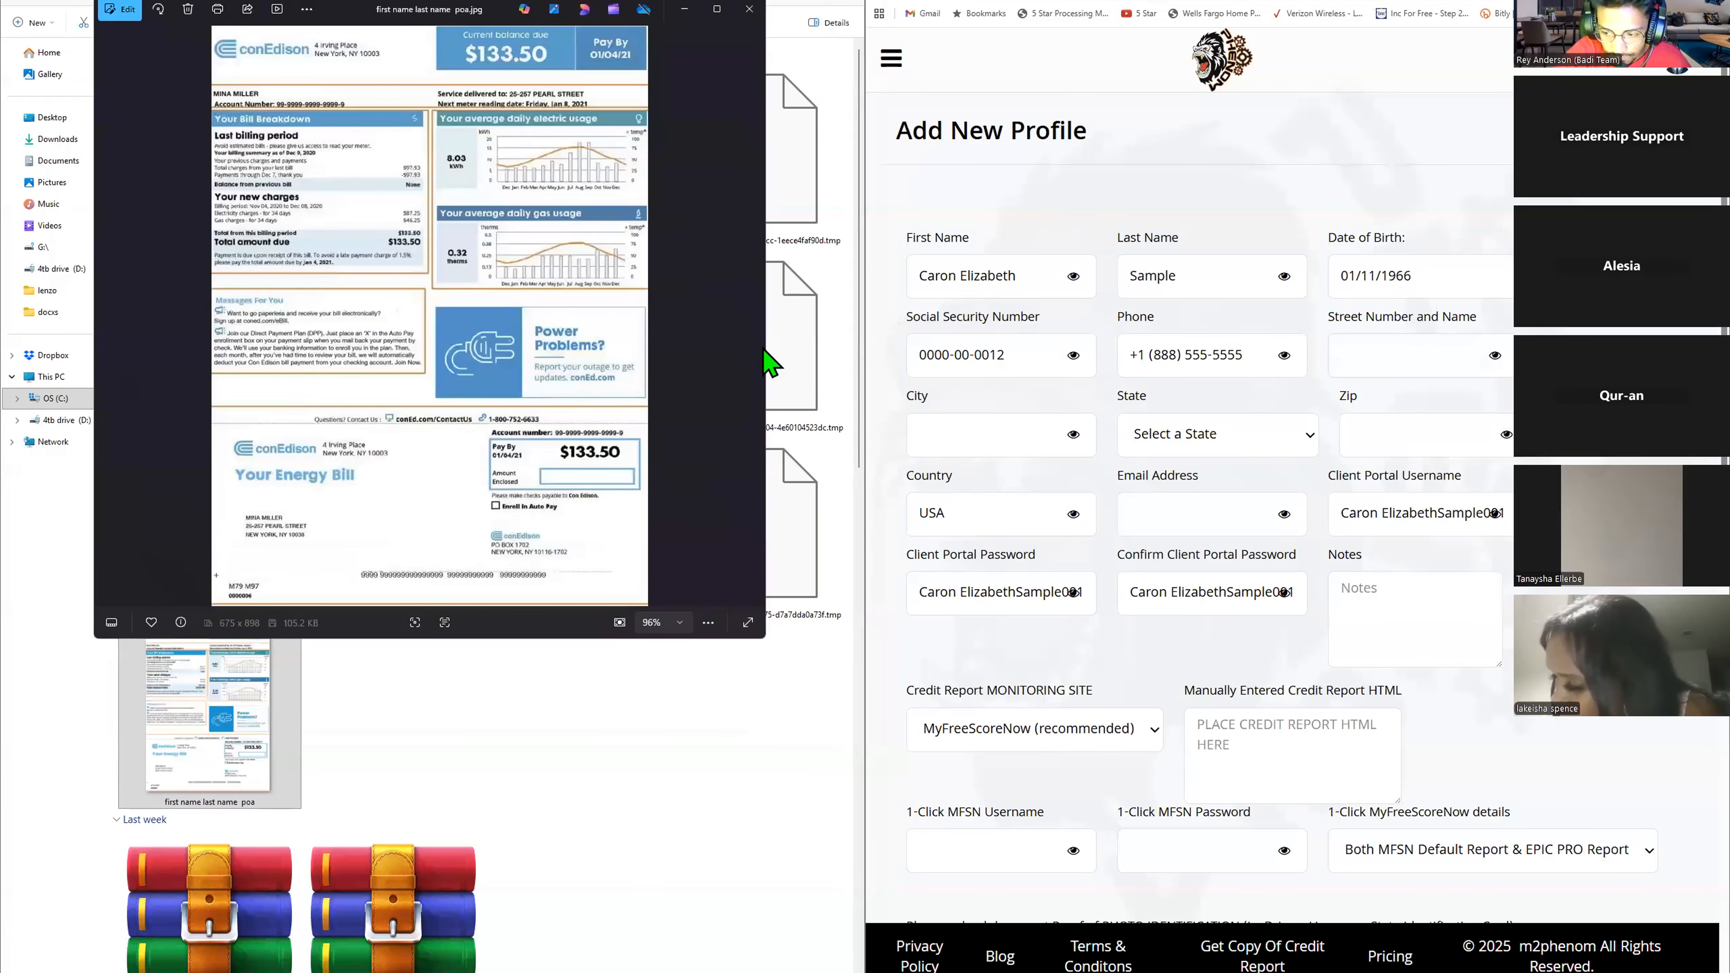
- Zoom into the utility bill to examine the customer's mailing address
click(659, 622)
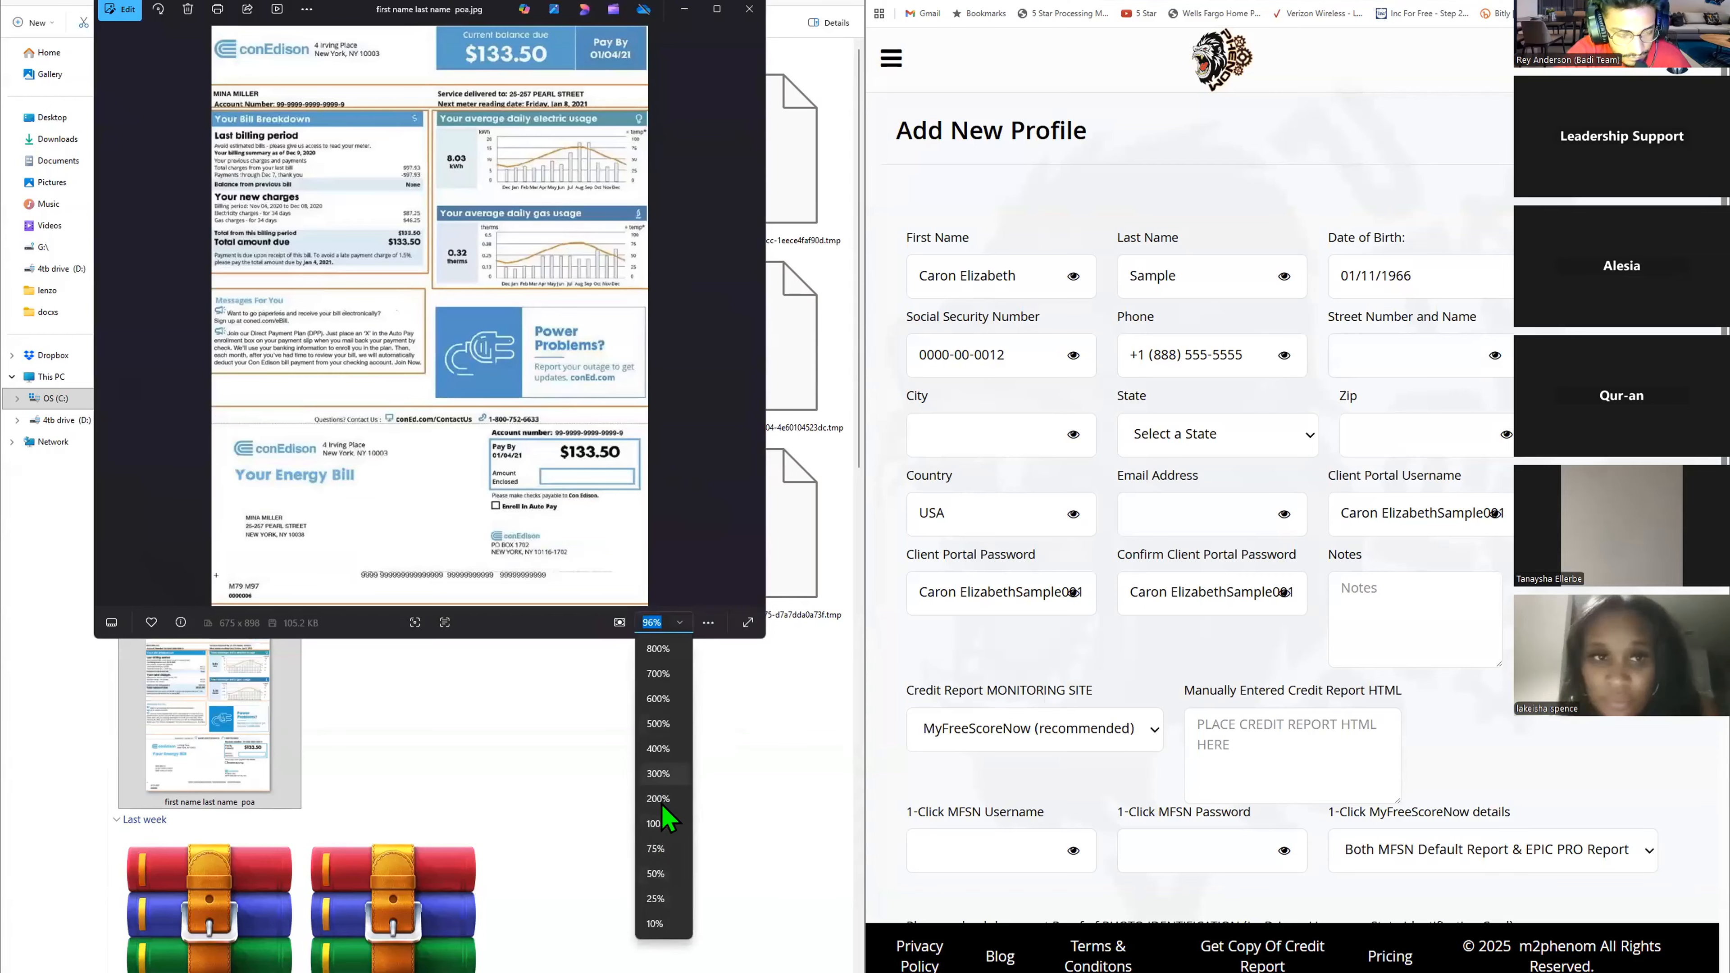
click(661, 801)
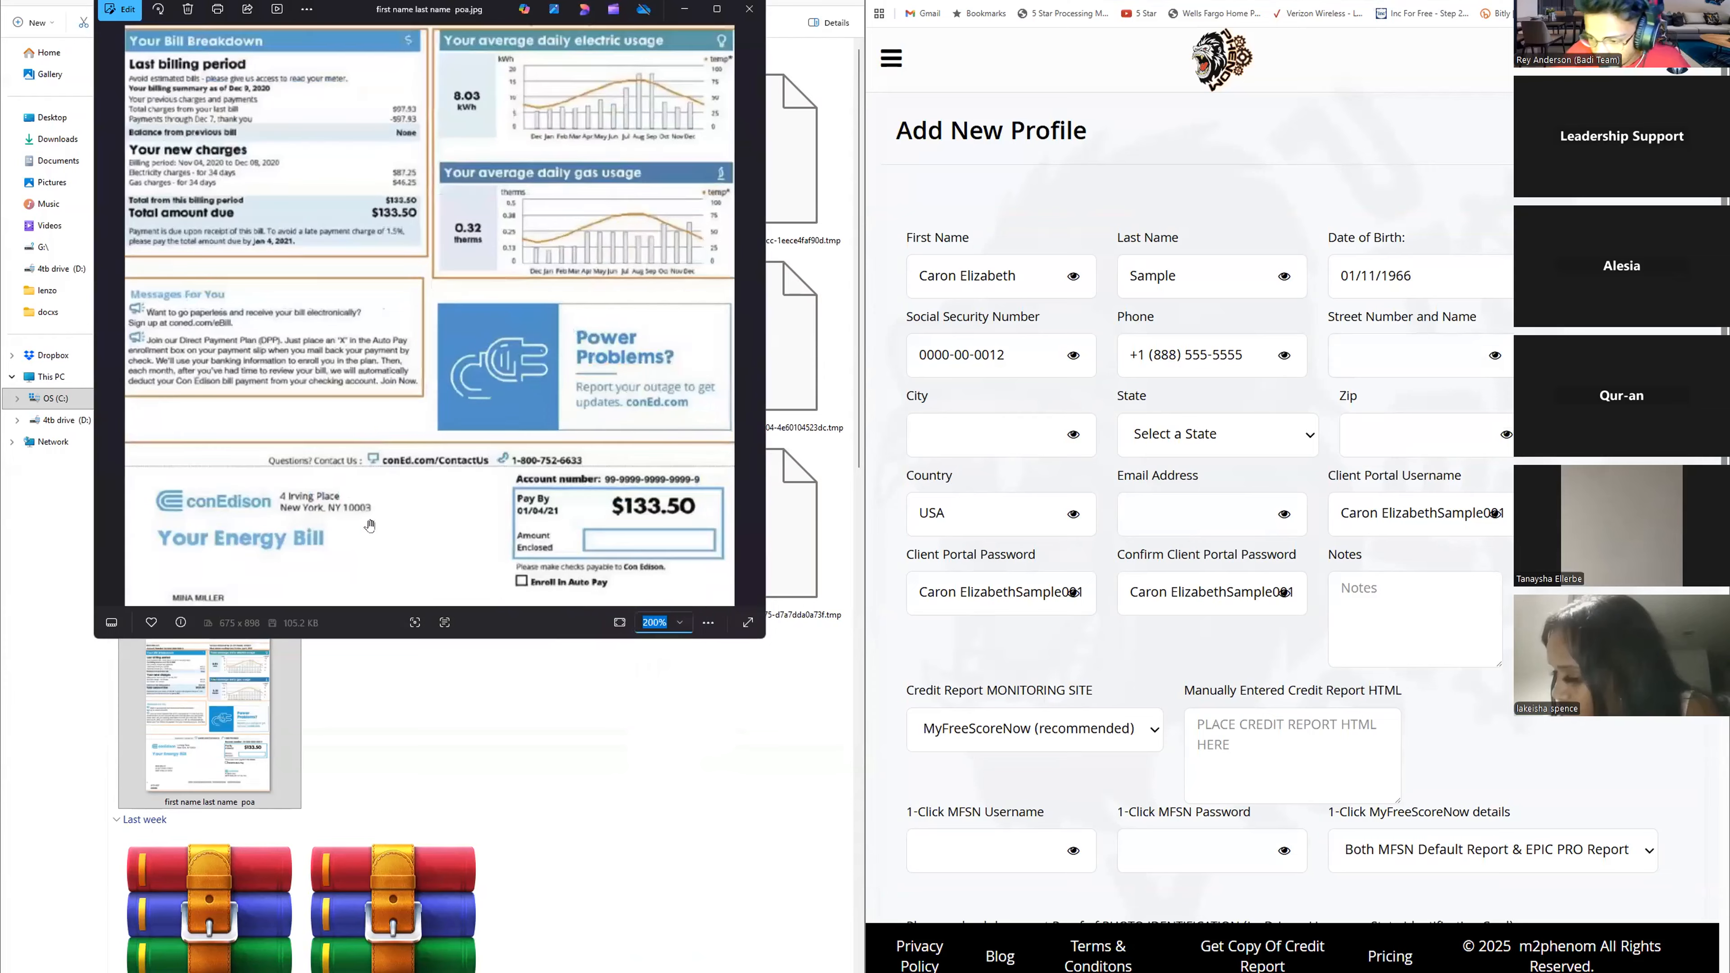
scroll(411, 301, down, 4)
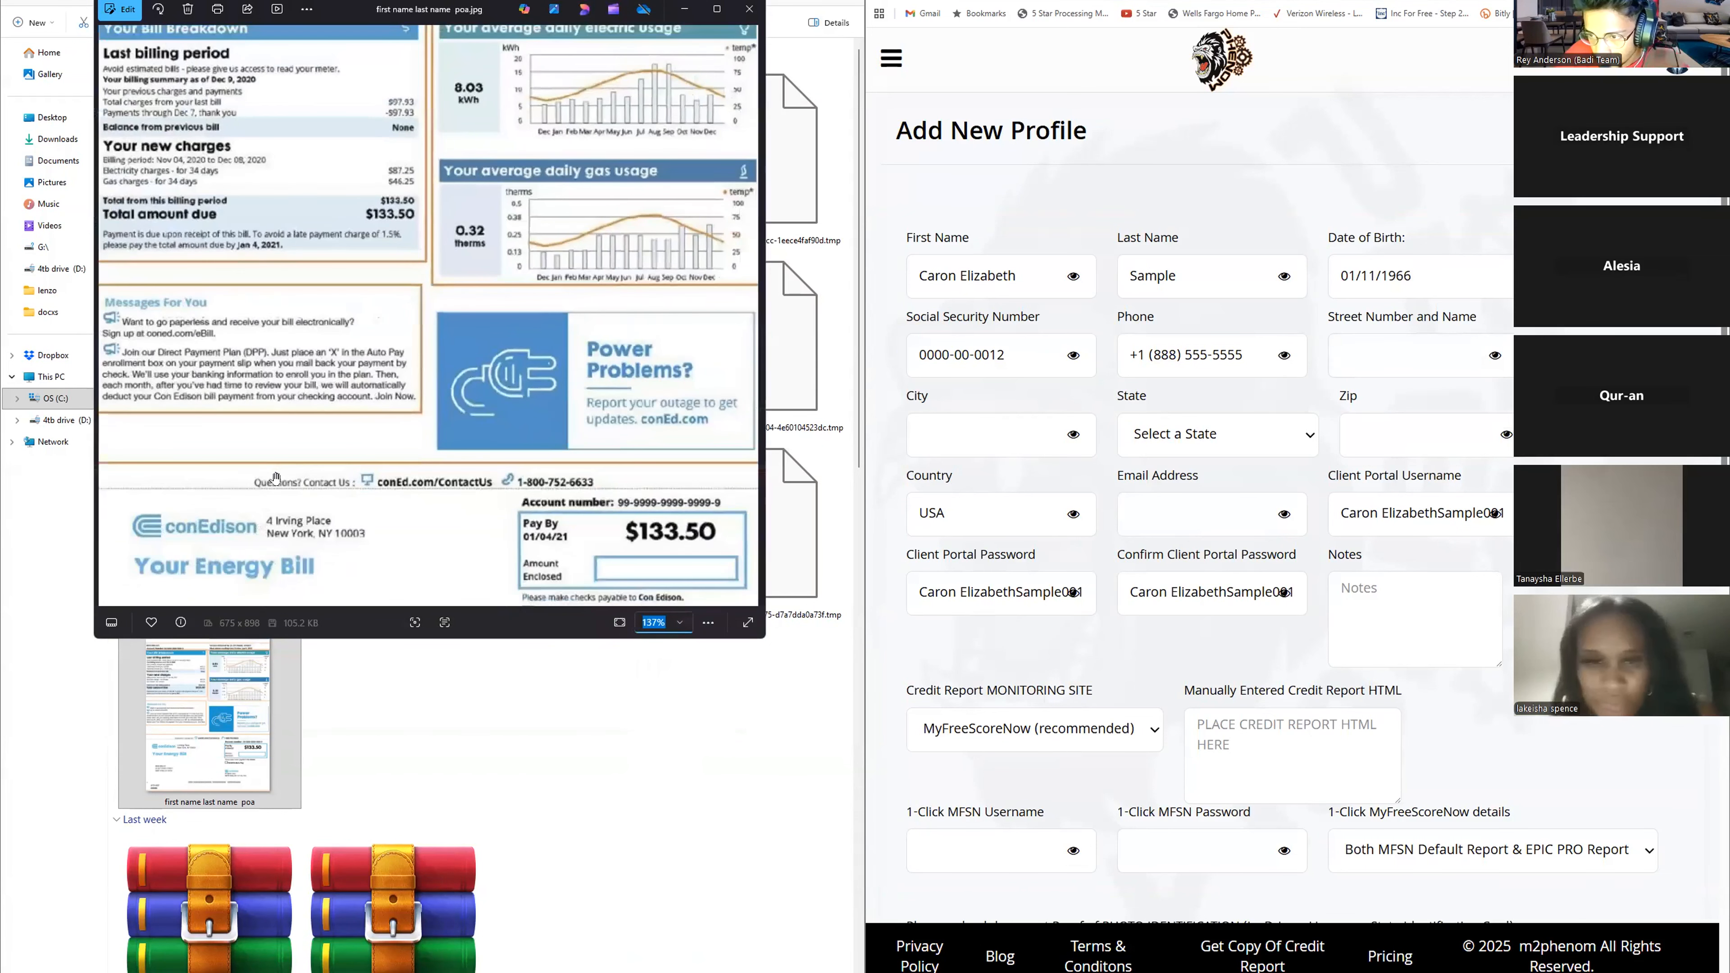
scroll(277, 466, up, 5)
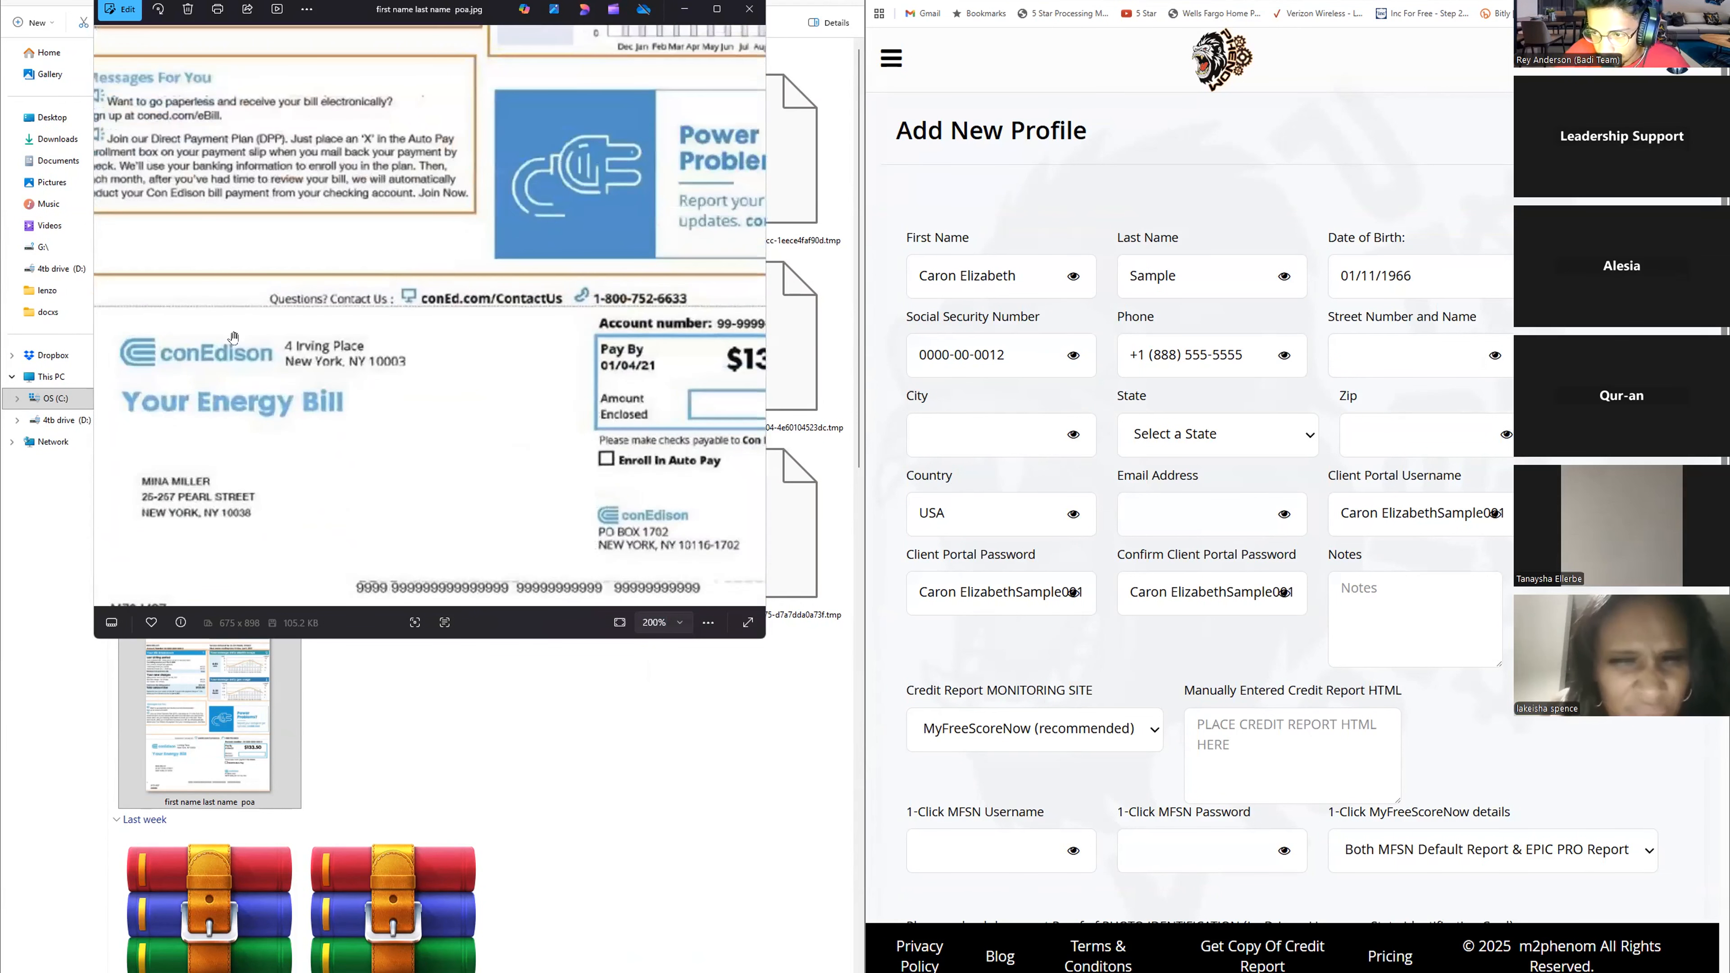
scroll(540, 301, down, 4)
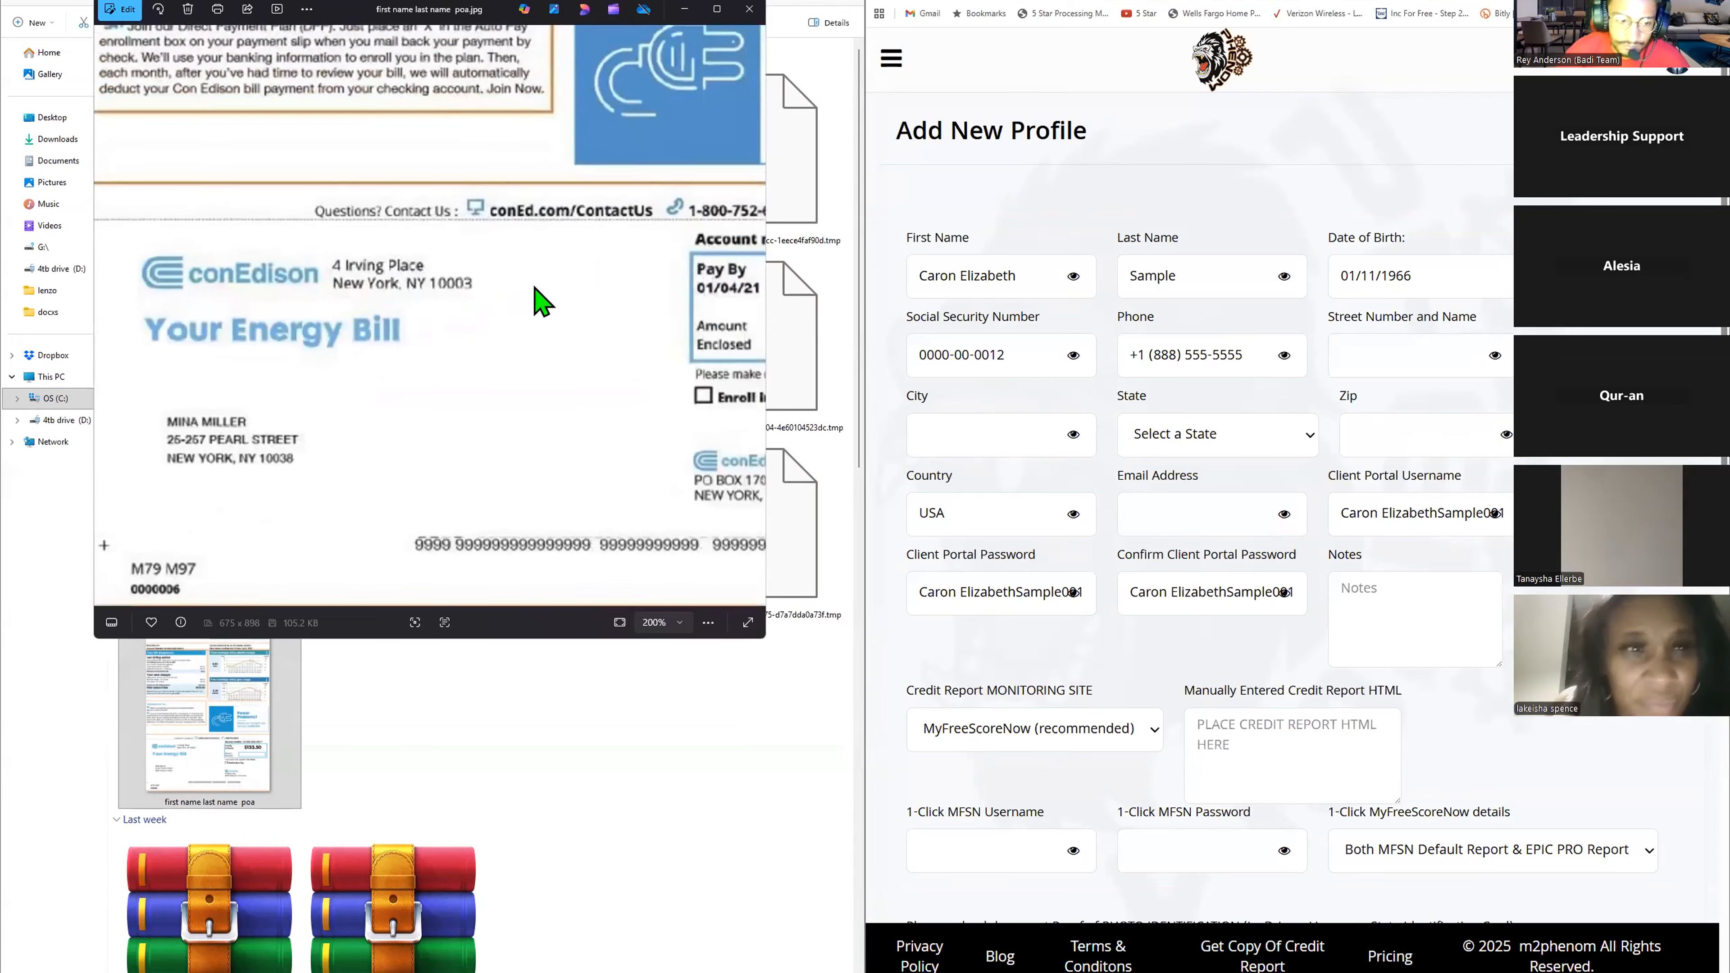
scroll(484, 205, down, 4)
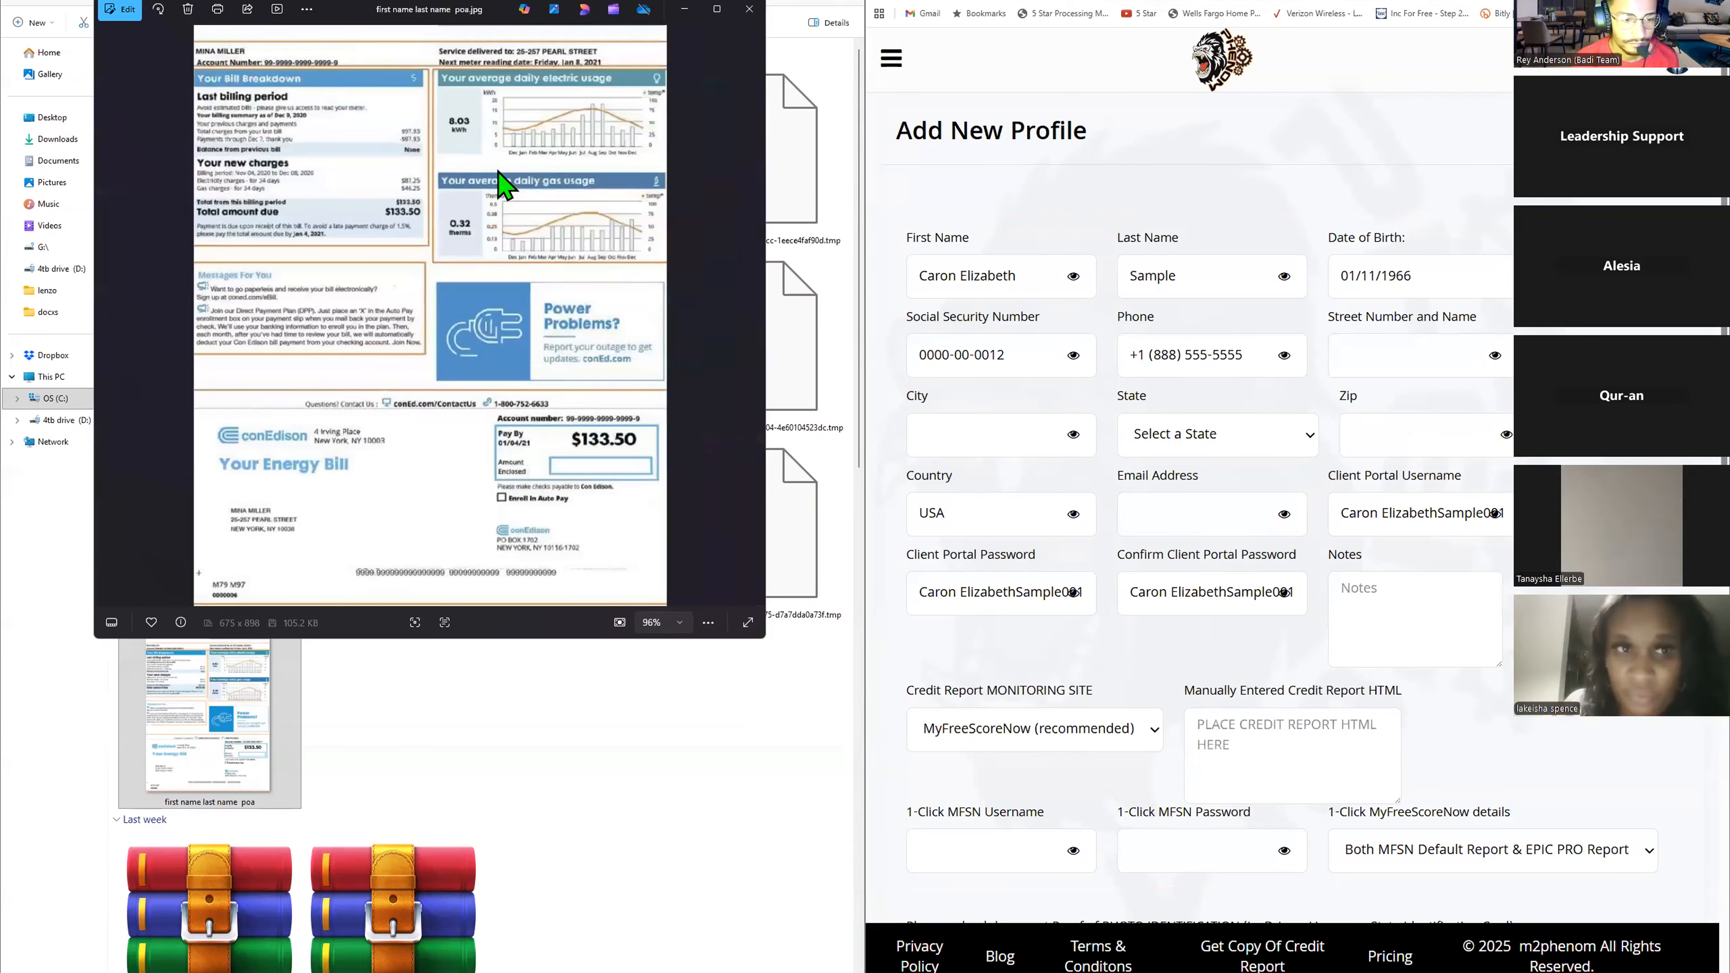
scroll(235, 538, up, 5)
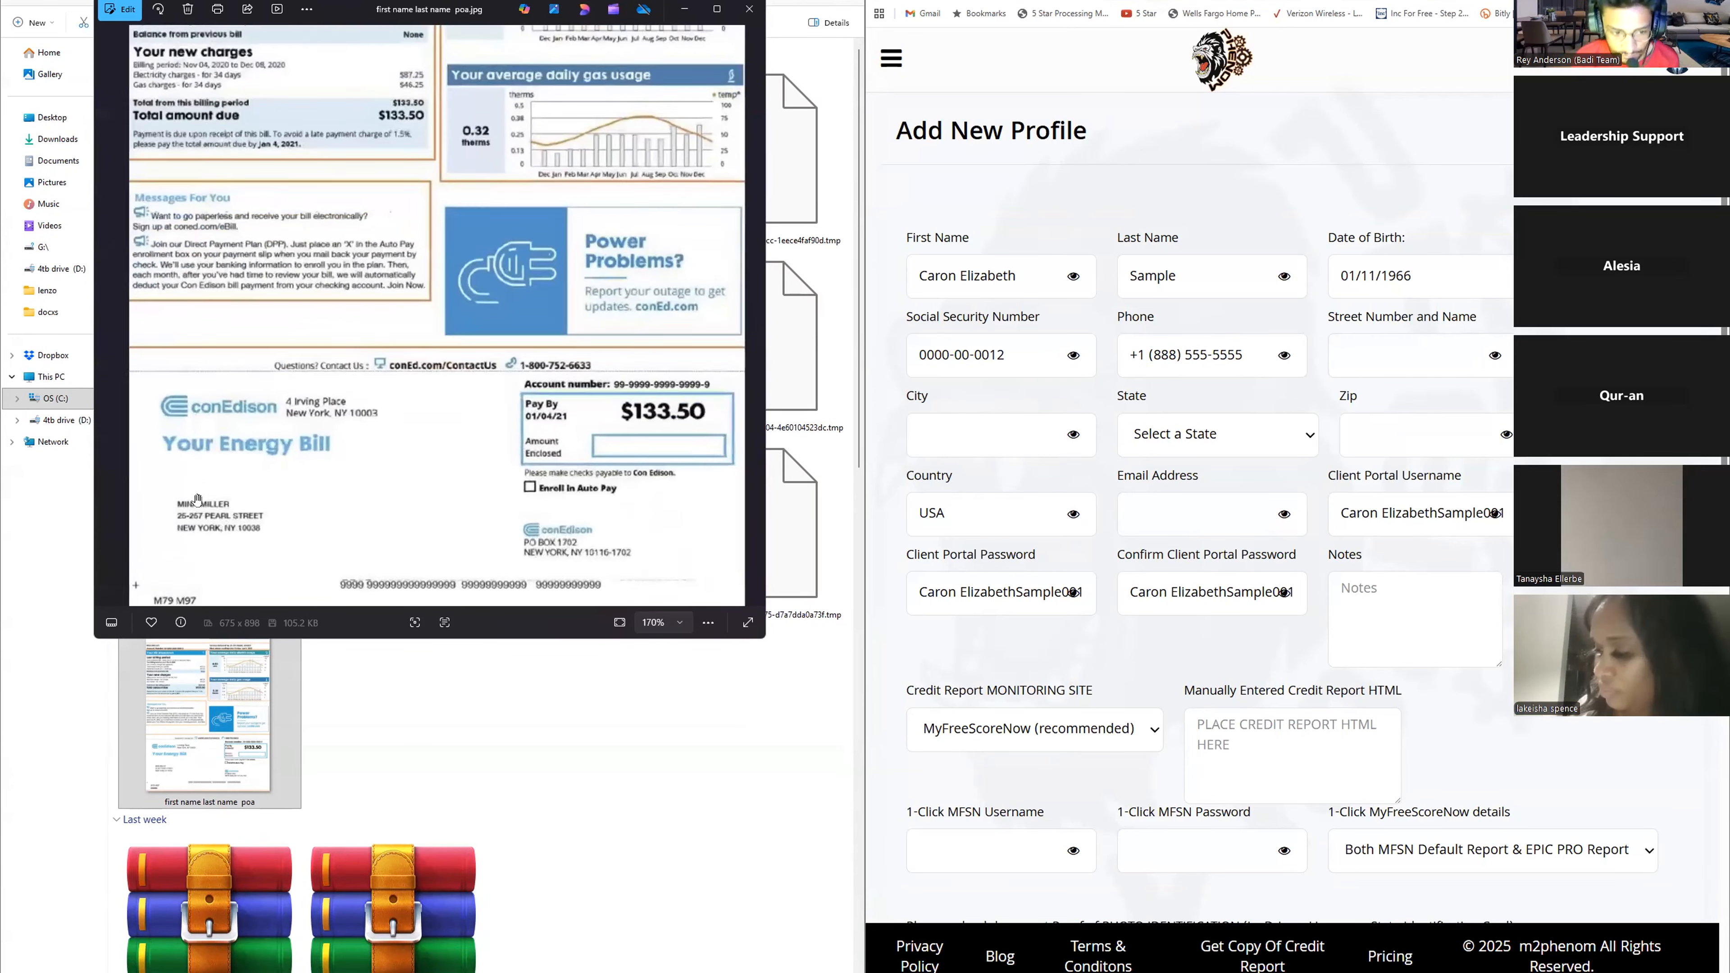
scroll(221, 504, up, 4)
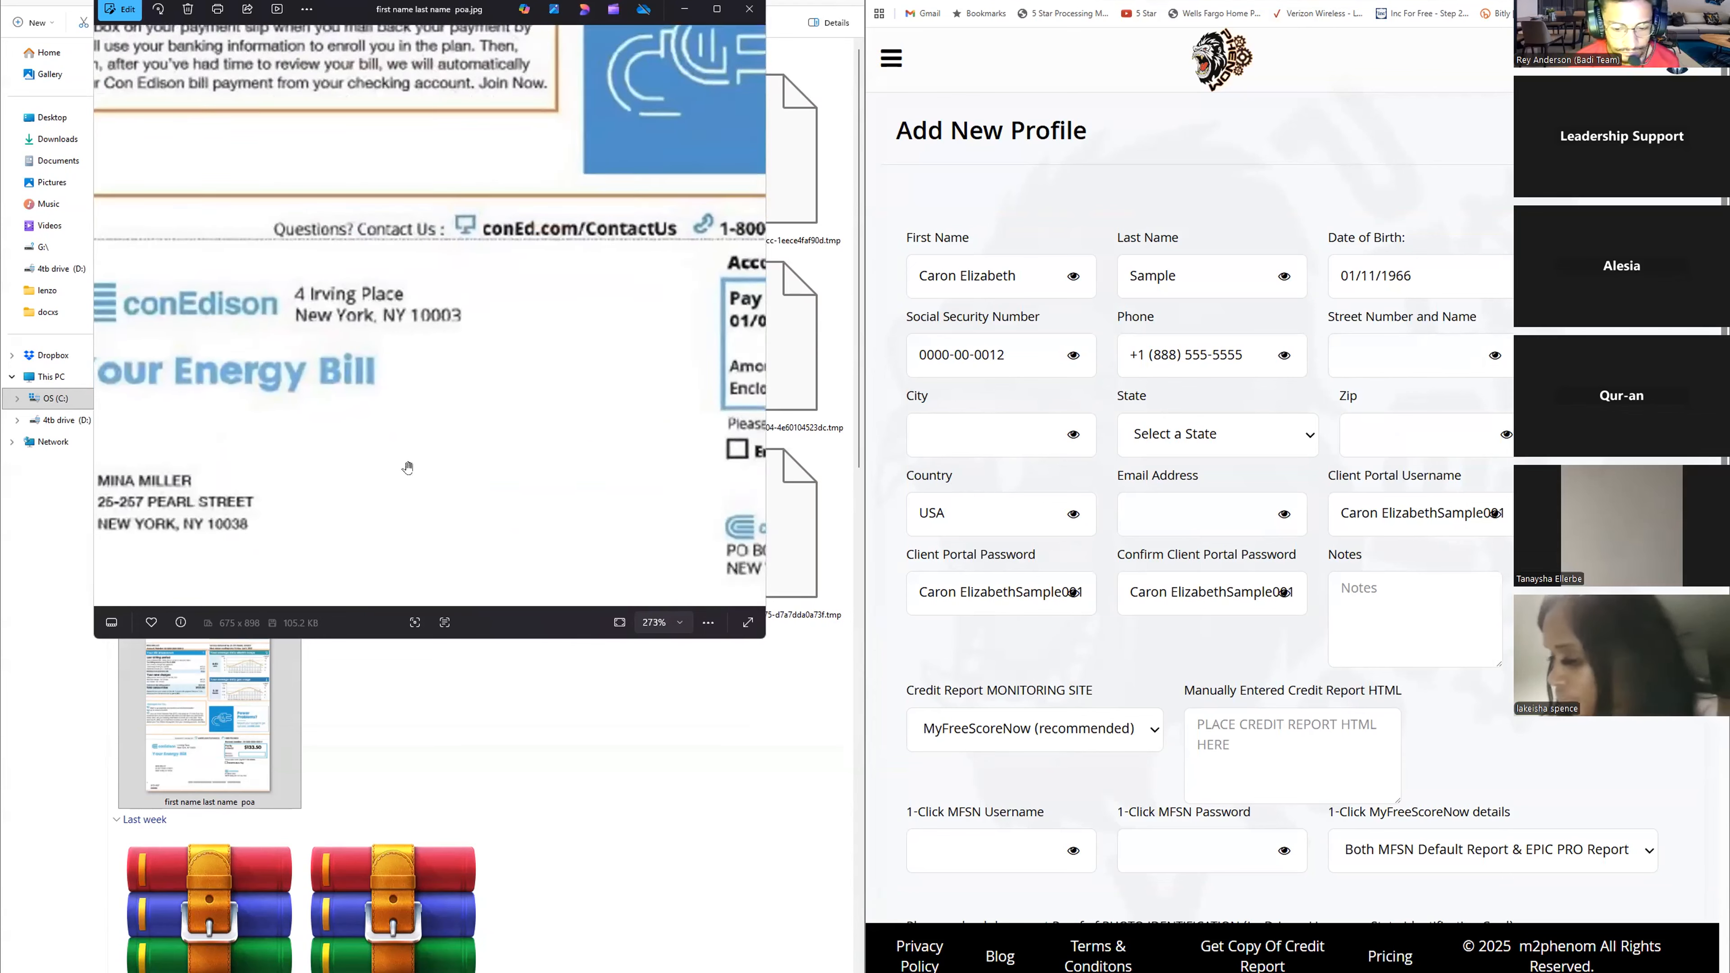
- Zoom further into the utility bill's address and mark up the name, Social Security and address field groups on the form for participants
drag(233, 499, 326, 480)
scroll(326, 480, up, 2)
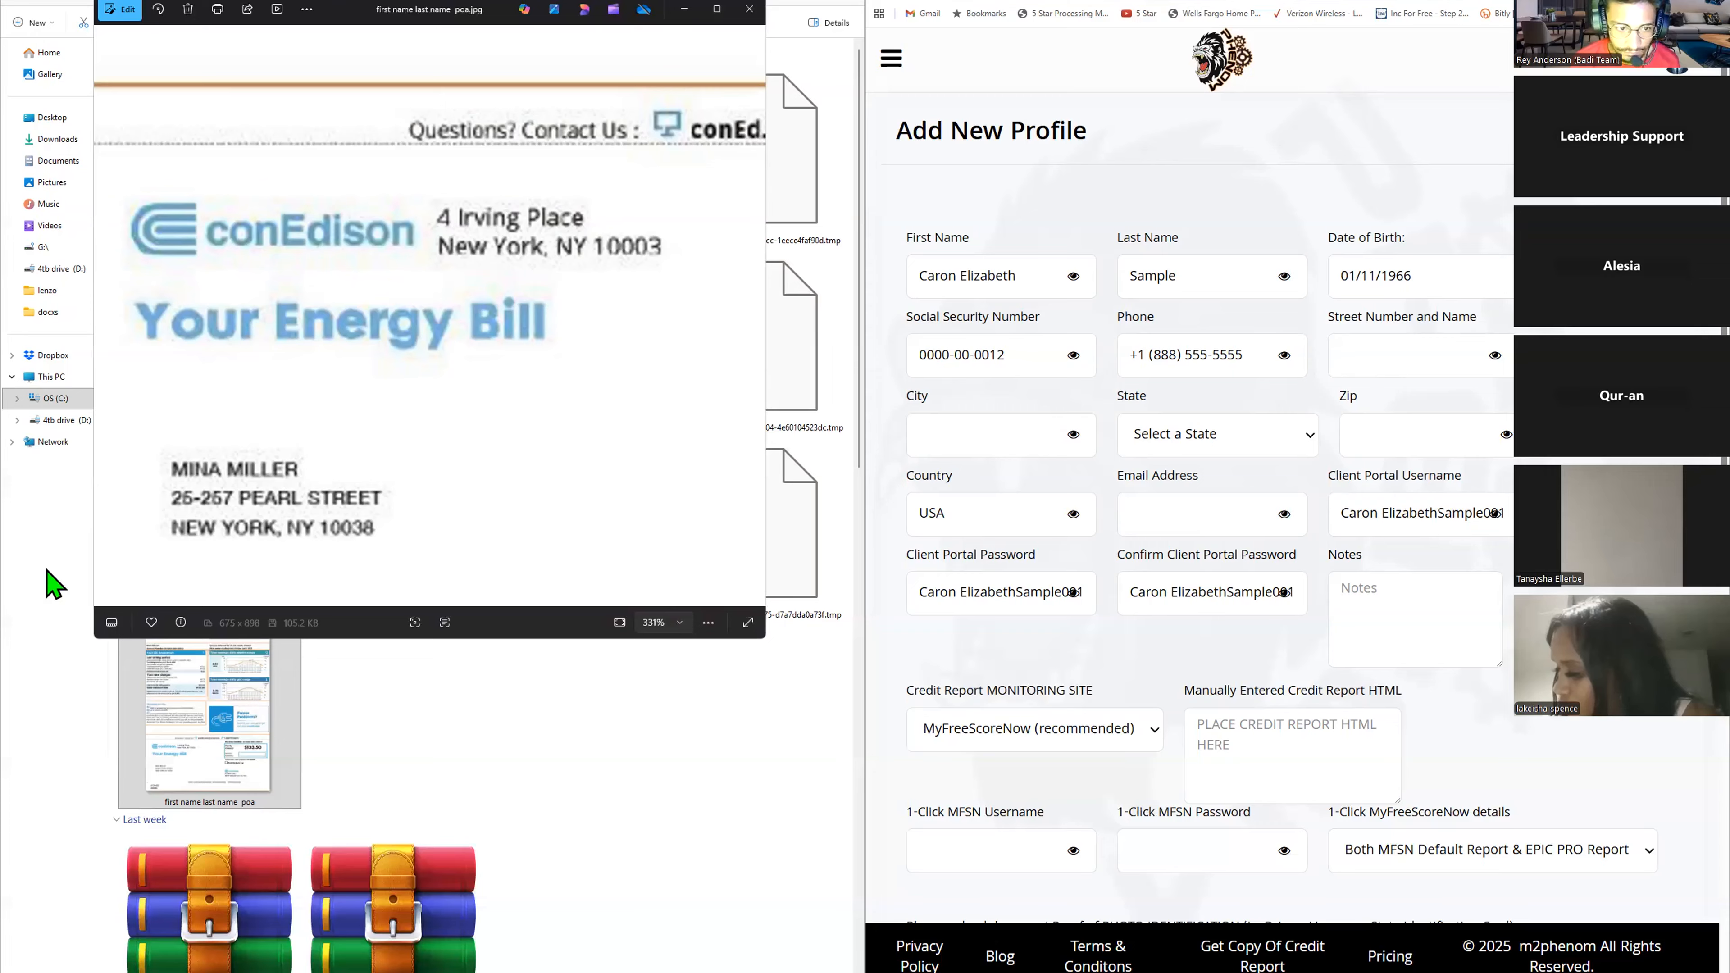
mouse_move(906, 219)
mouse_down()
mouse_move(913, 310)
mouse_move(1513, 315)
mouse_up()
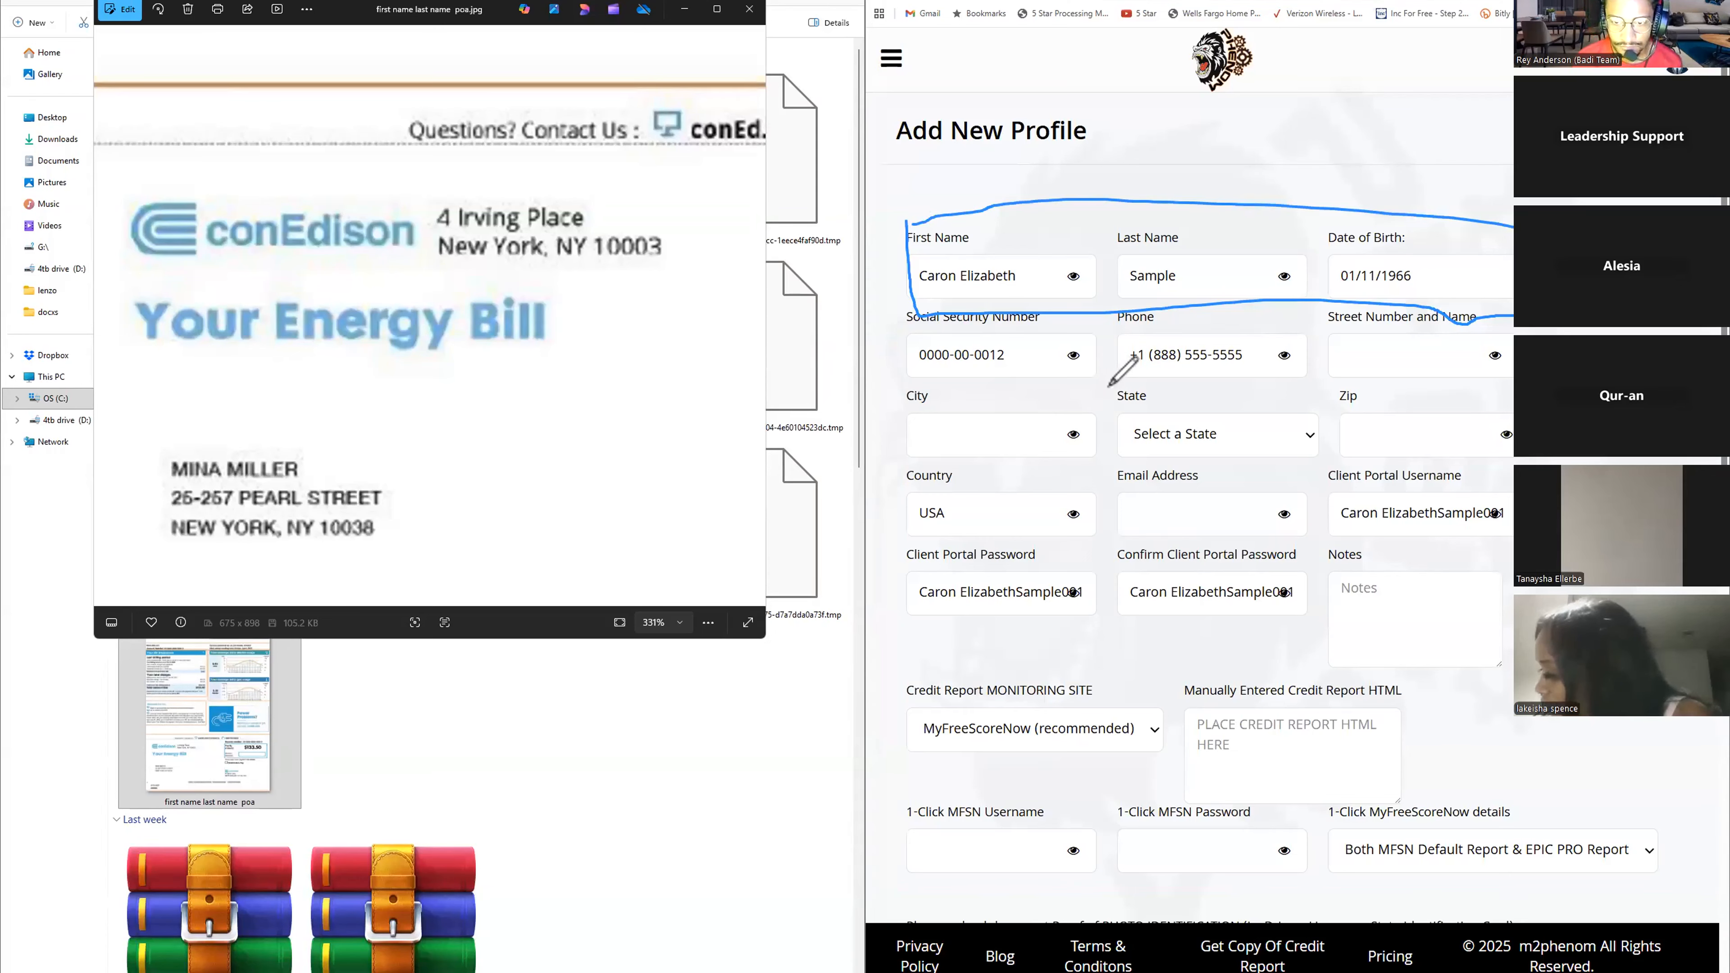
mouse_move(892, 301)
mouse_down()
mouse_move(1036, 306)
mouse_move(874, 310)
mouse_up()
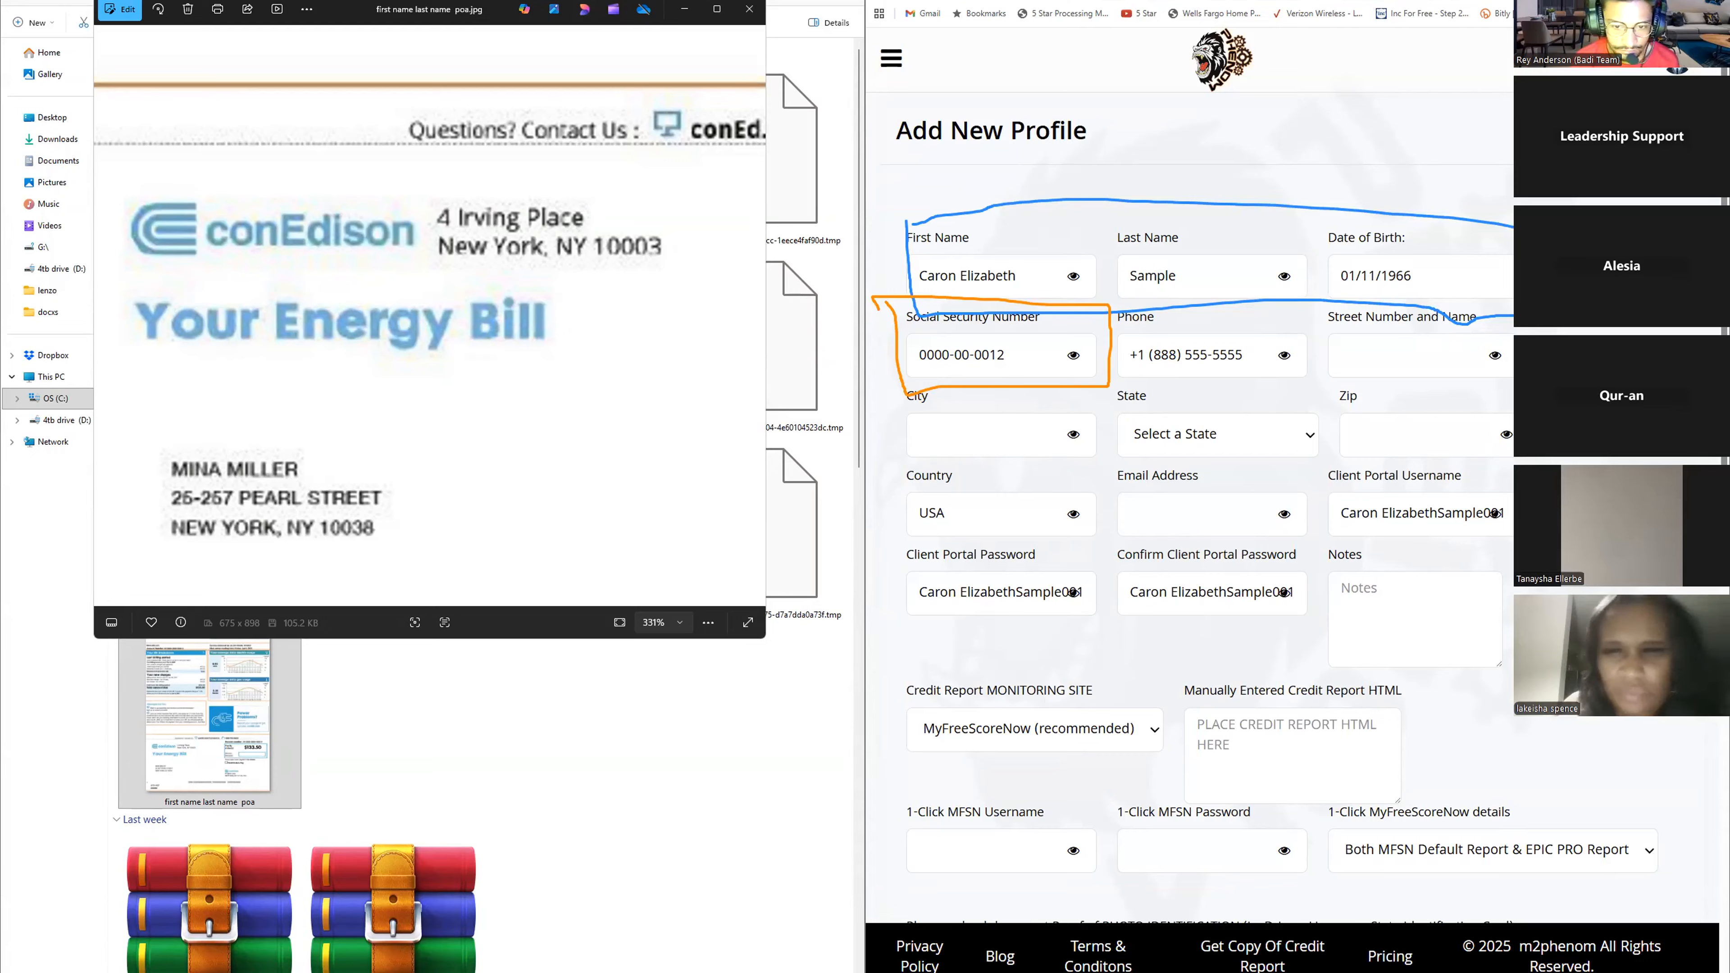
mouse_move(1321, 376)
mouse_down()
mouse_move(1356, 300)
mouse_move(1514, 299)
mouse_up()
mouse_move(1567, 462)
mouse_down()
mouse_move(912, 449)
mouse_move(928, 383)
mouse_move(1313, 385)
mouse_up()
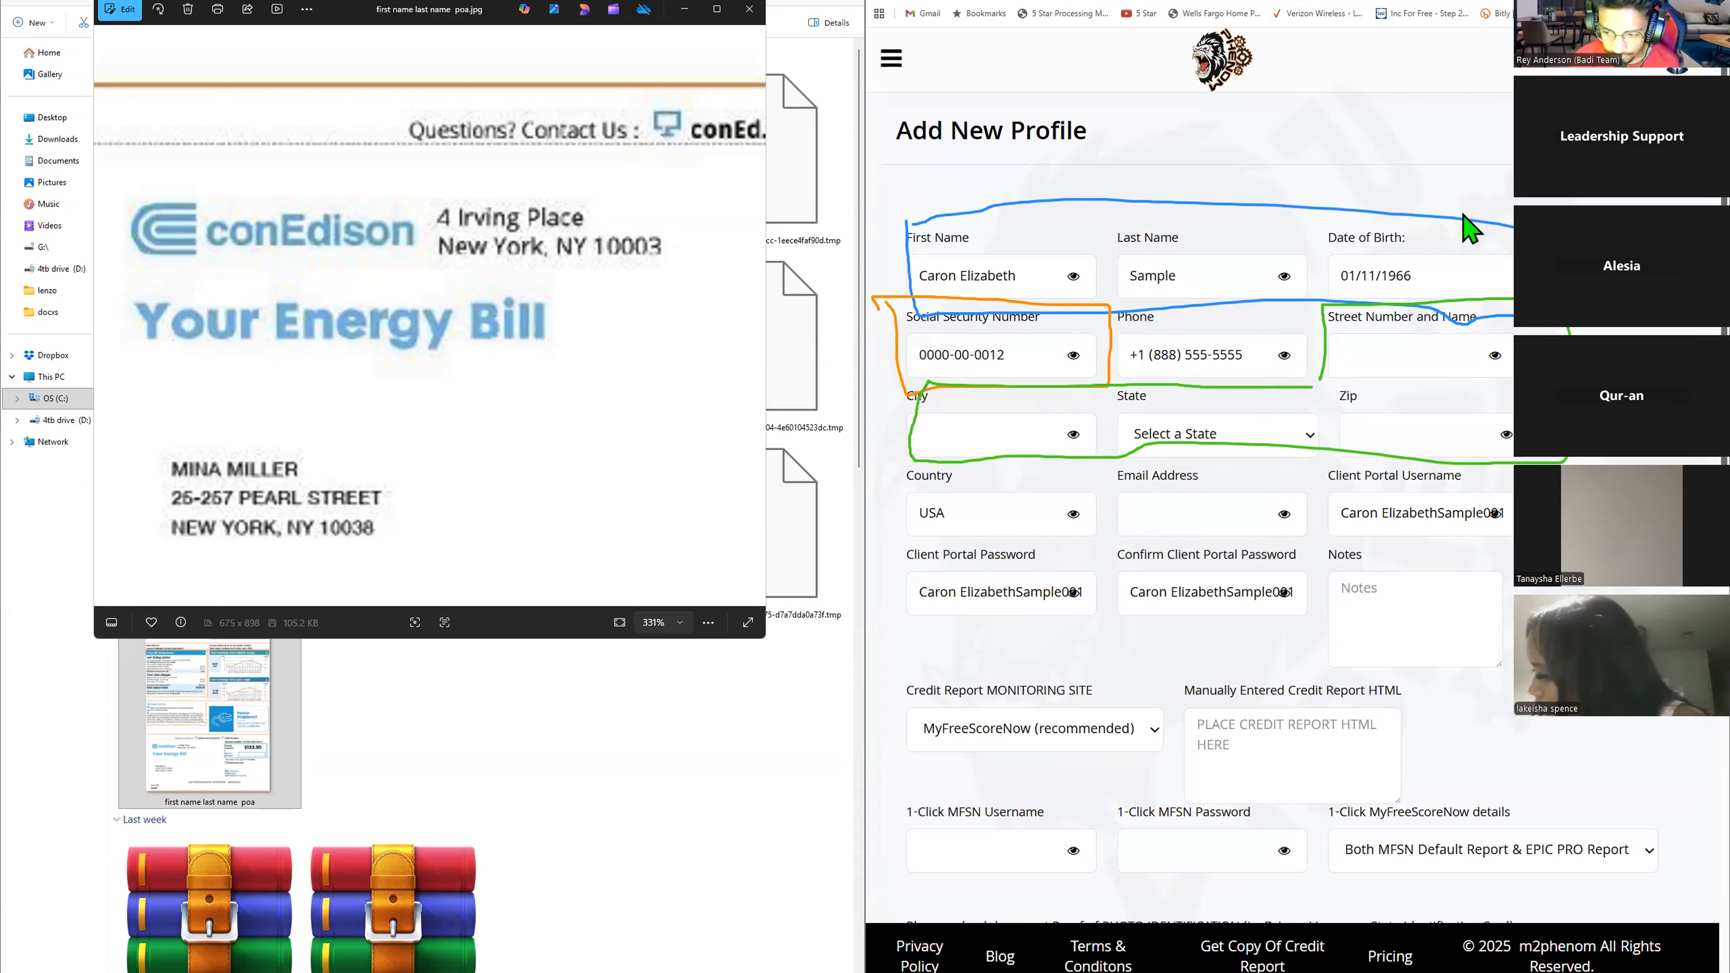
click(1382, 370)
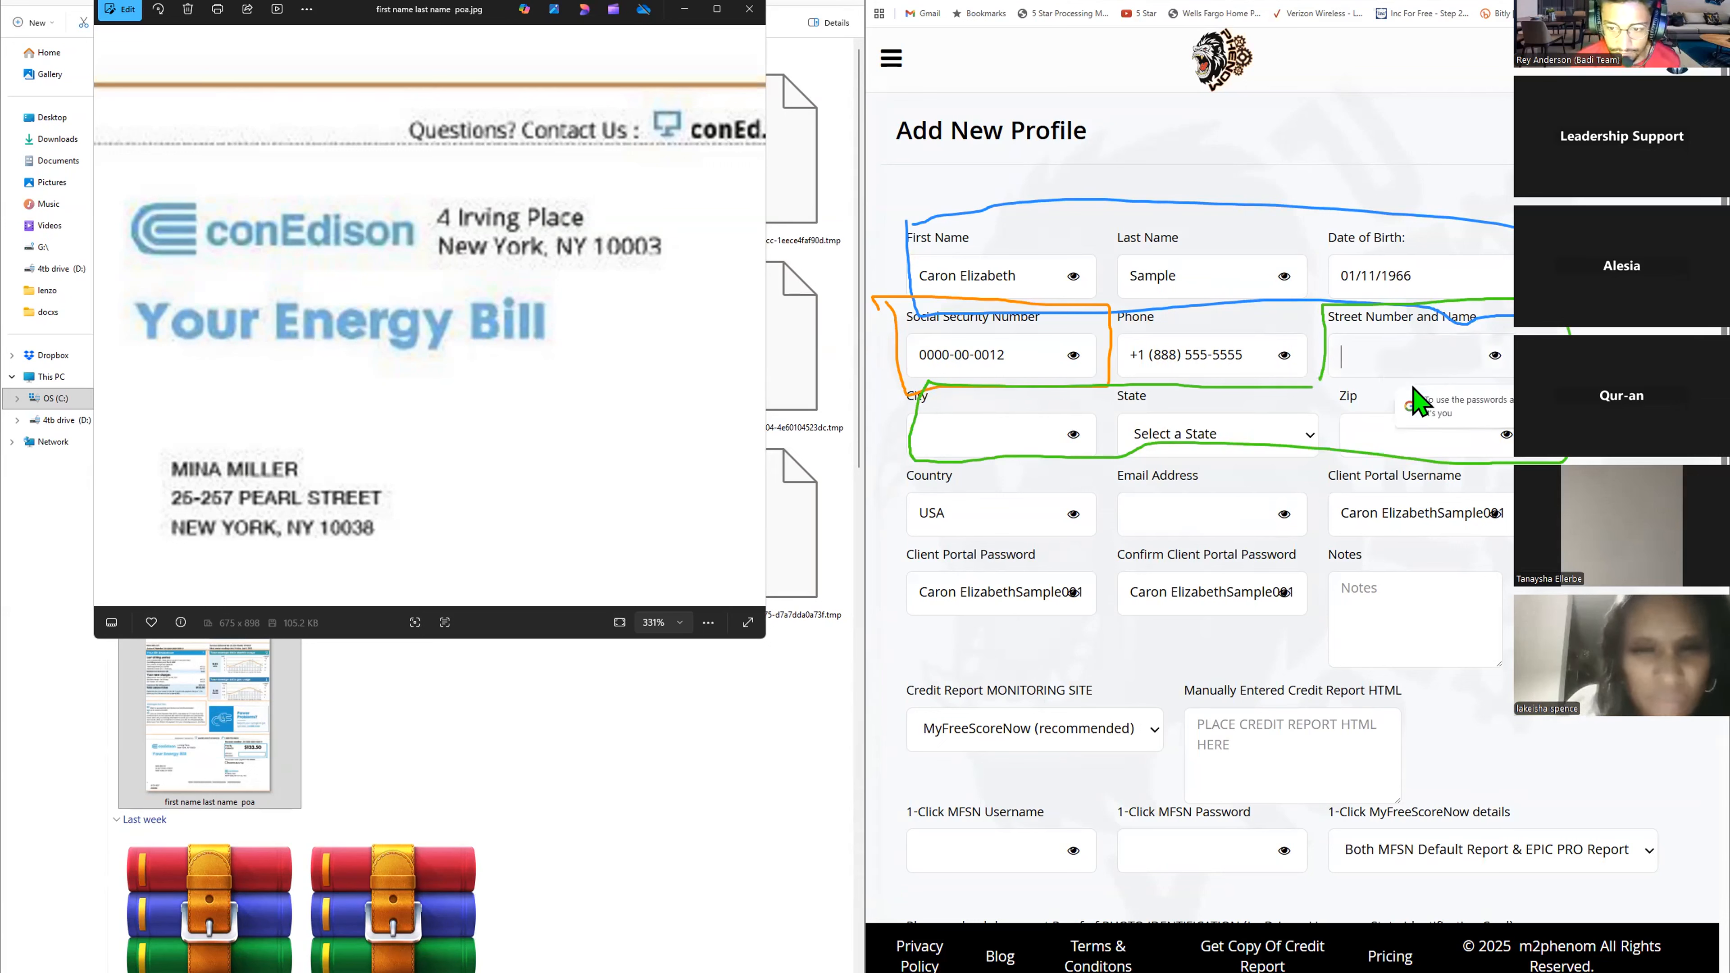
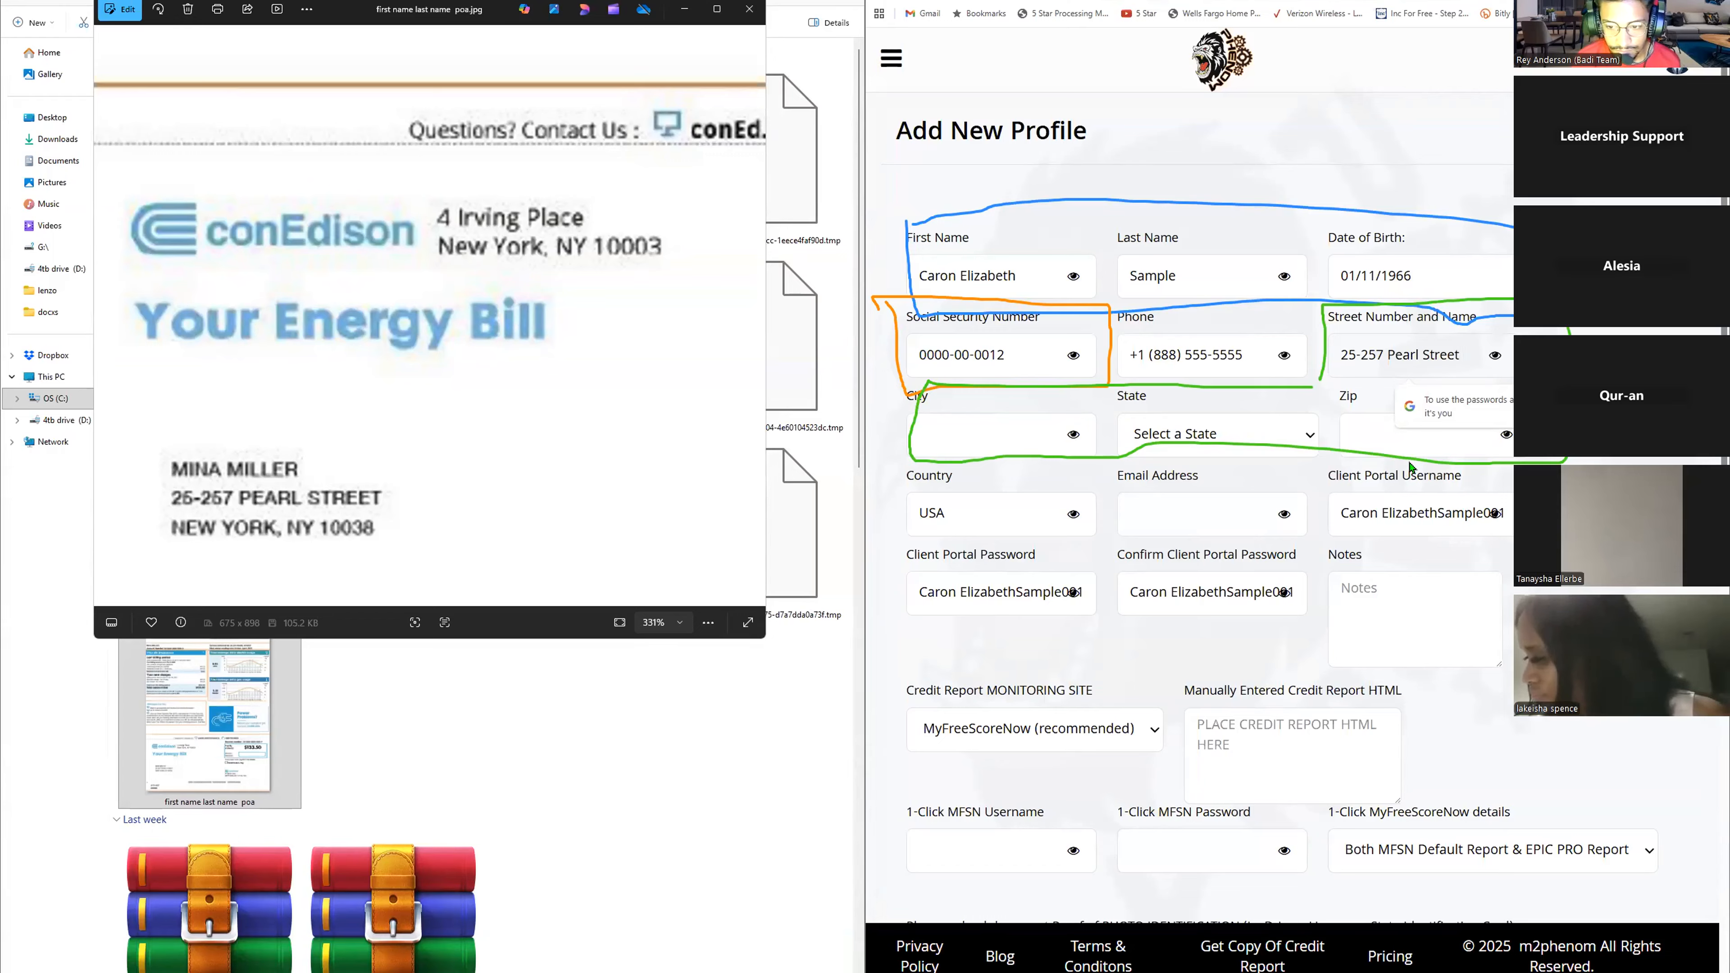
text(pt.)
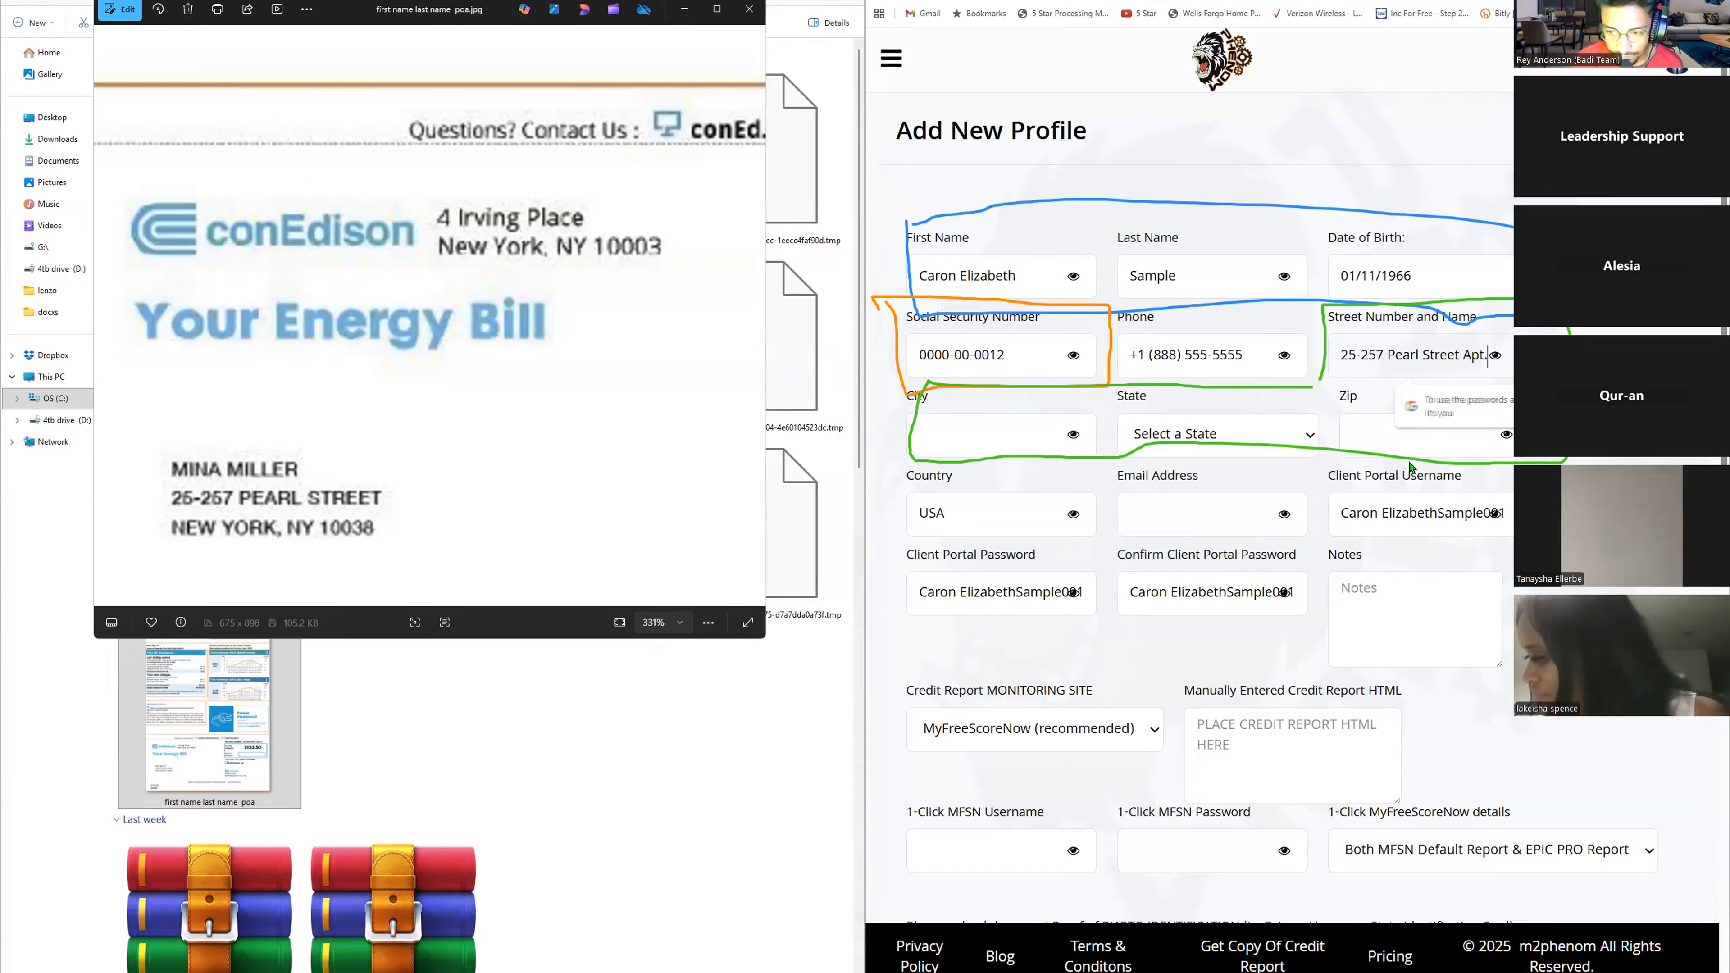
text(1B)
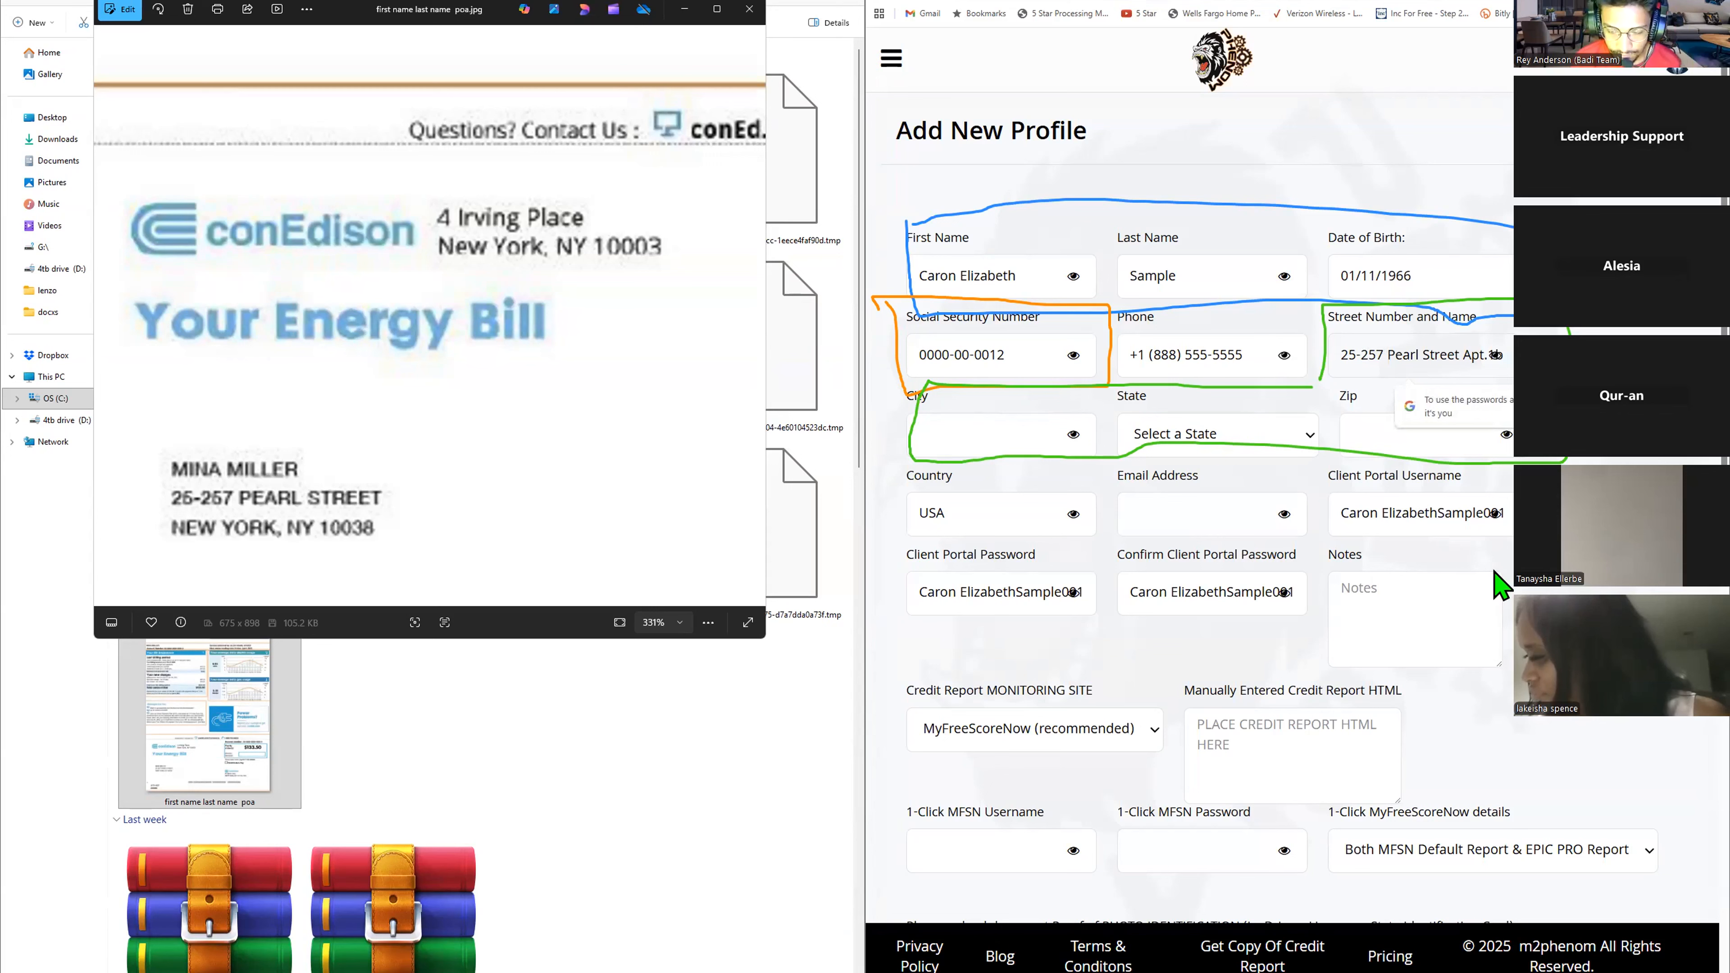
text(Nor)
key(BackSpace)
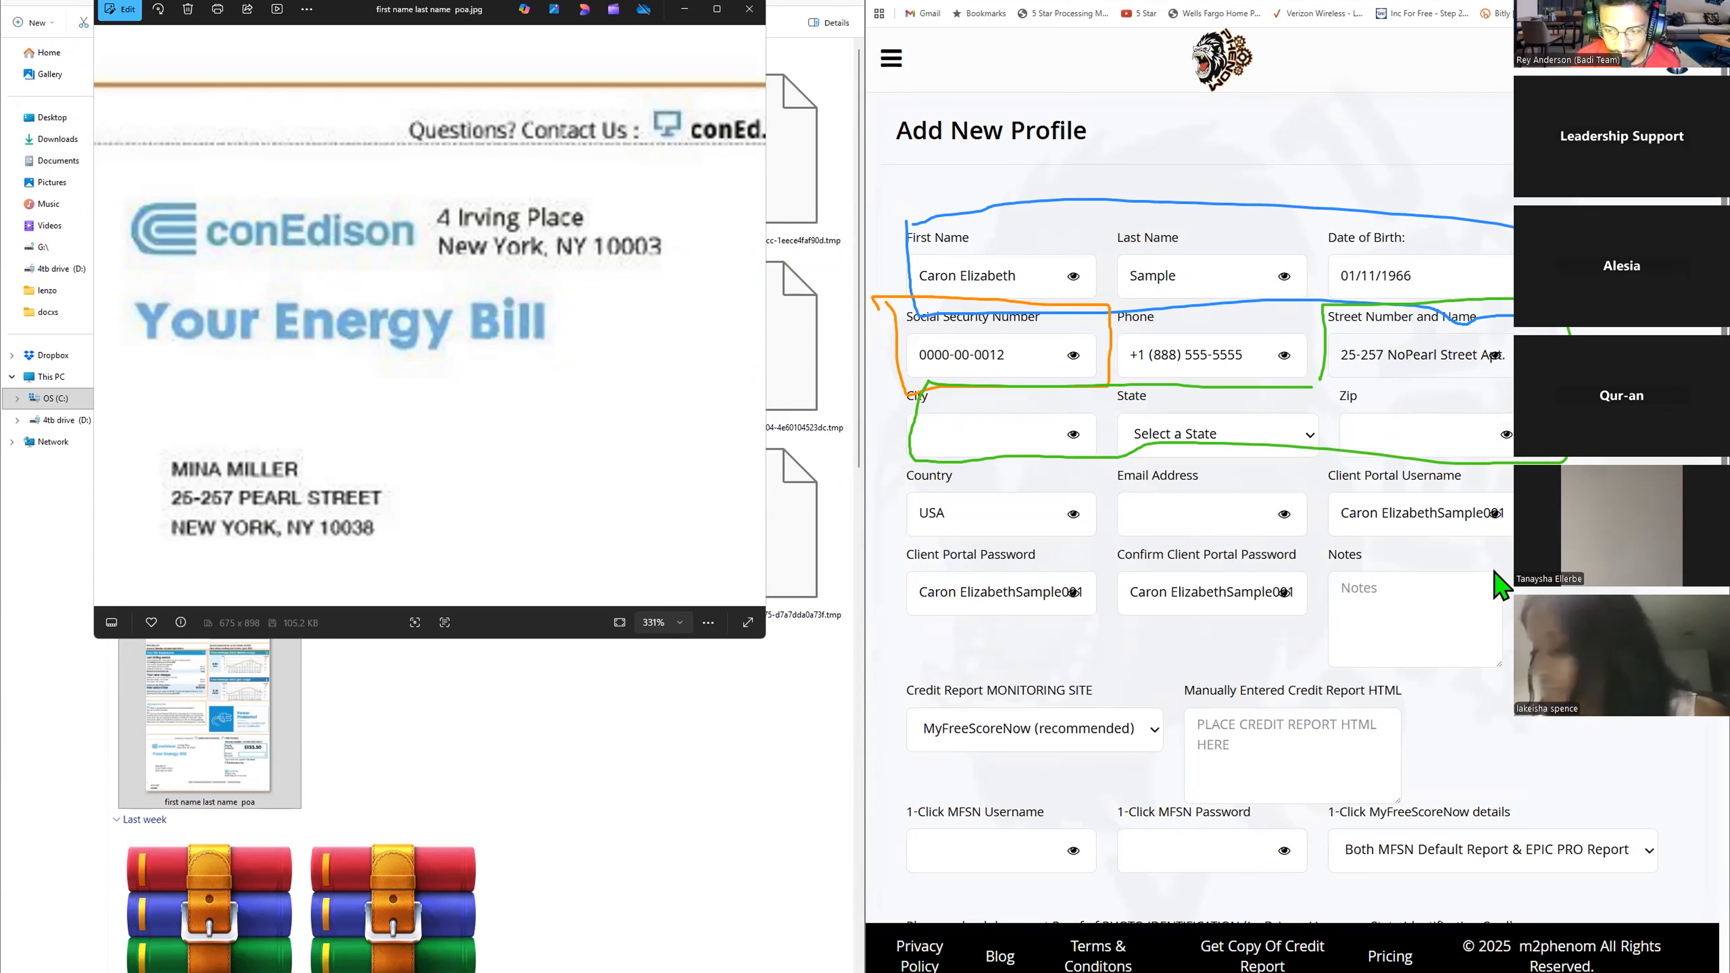
text(rthwest)
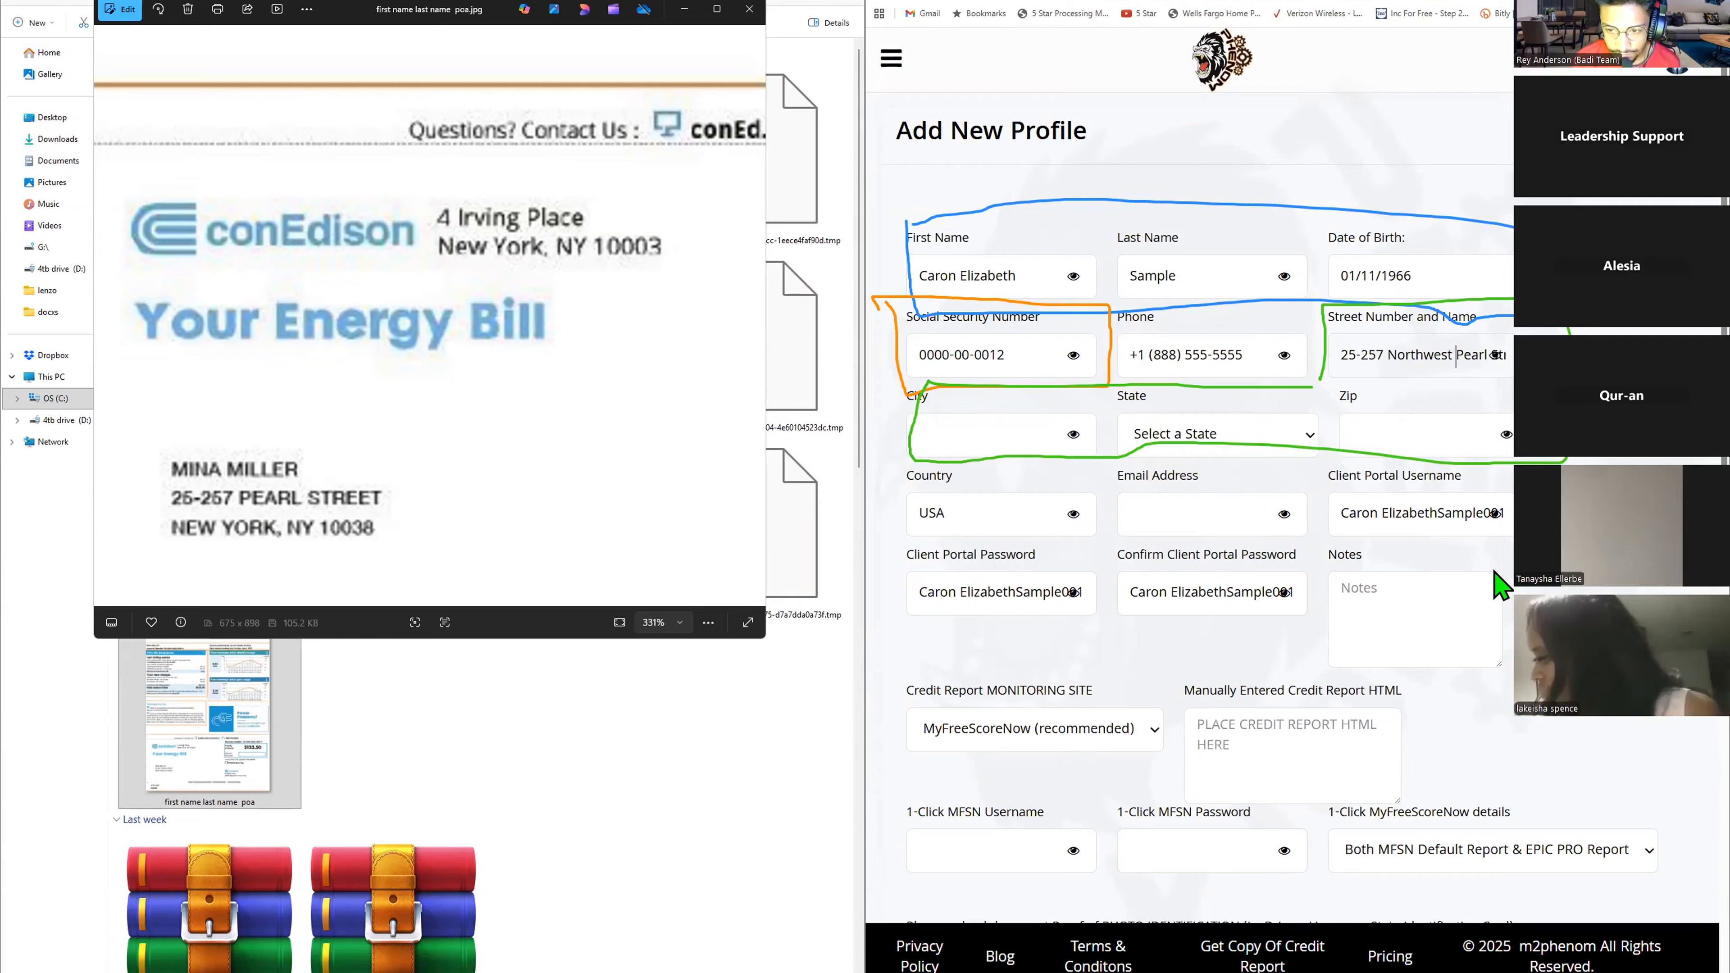
key(BackSpace)
key(BackSpace)
key(BackSpace)
key(BackSpace)
key(BackSpace)
key(BackSpace)
key(BackSpace)
key(BackSpace)
key(BackSpace)
key(BackSpace)
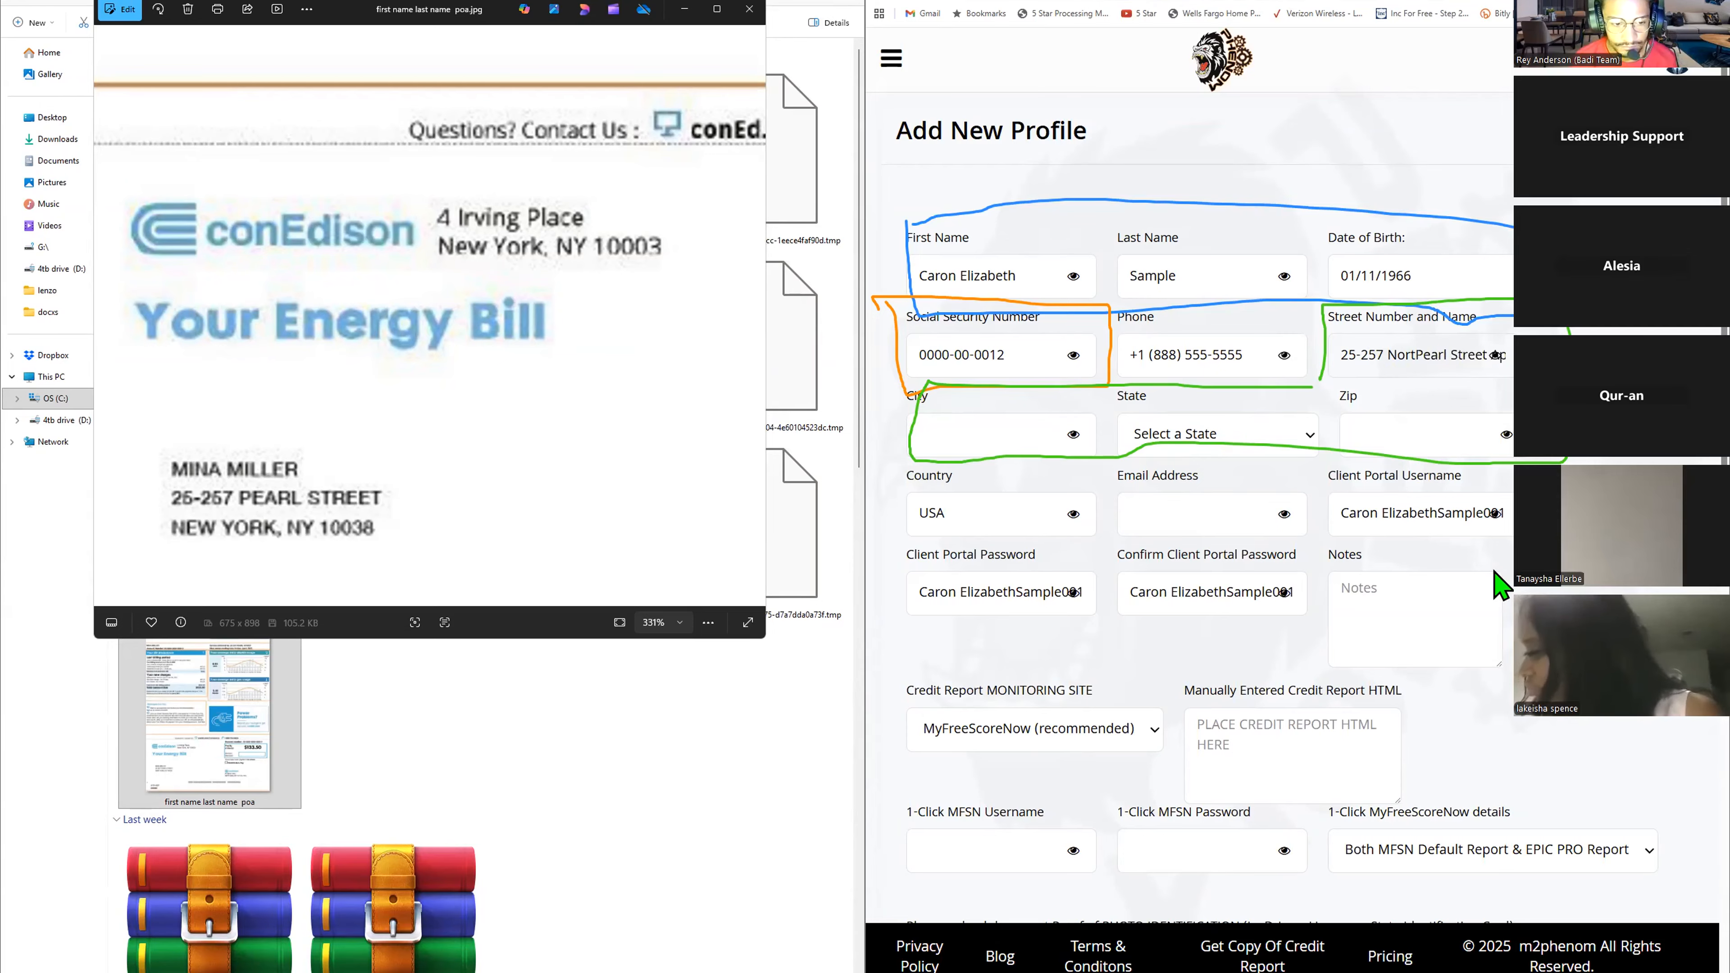
key(BackSpace)
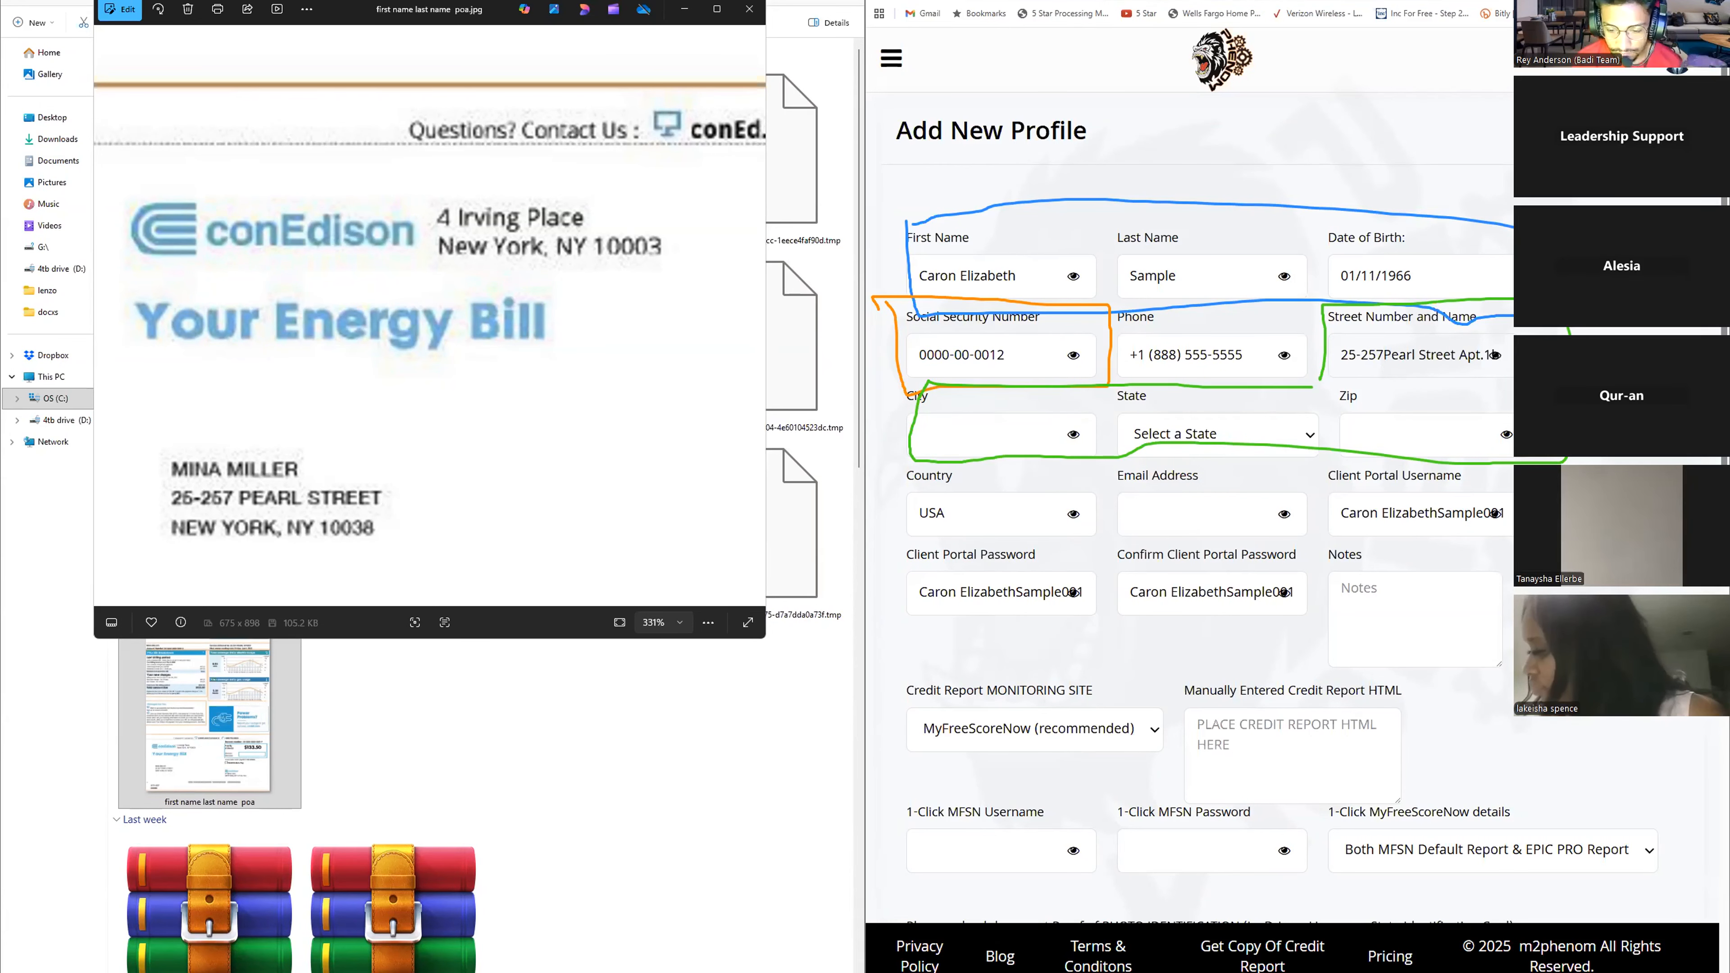
drag(1459, 356, 1504, 357)
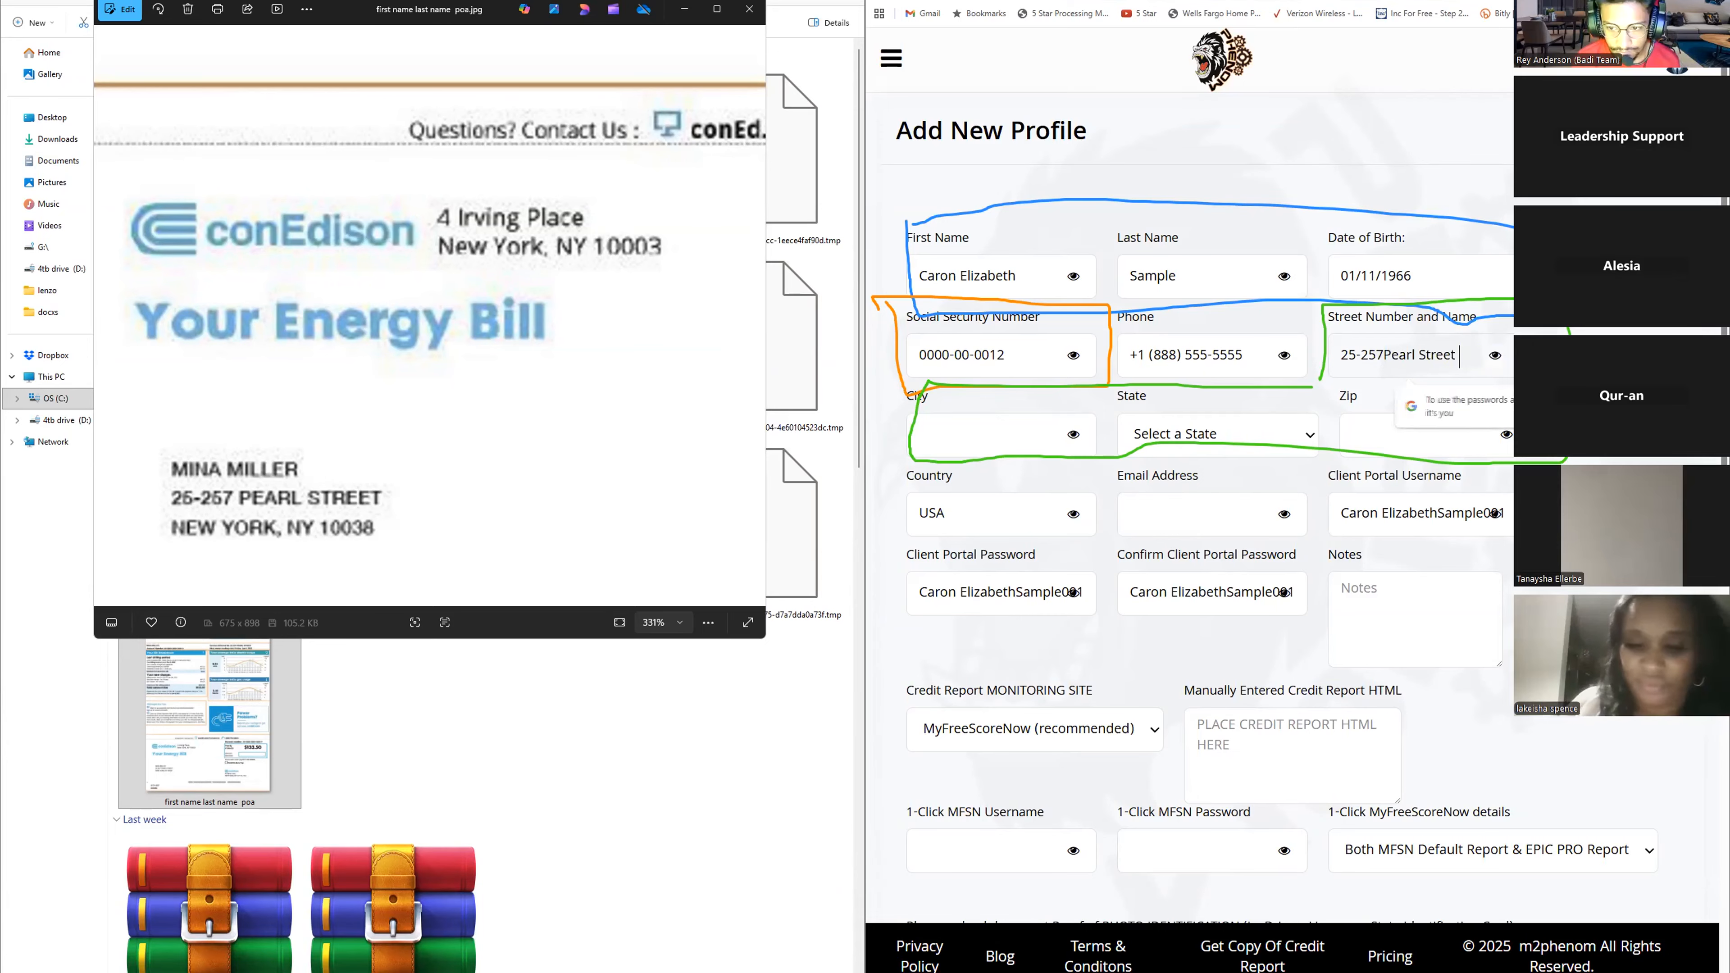
key(BackSpace)
click(1383, 356)
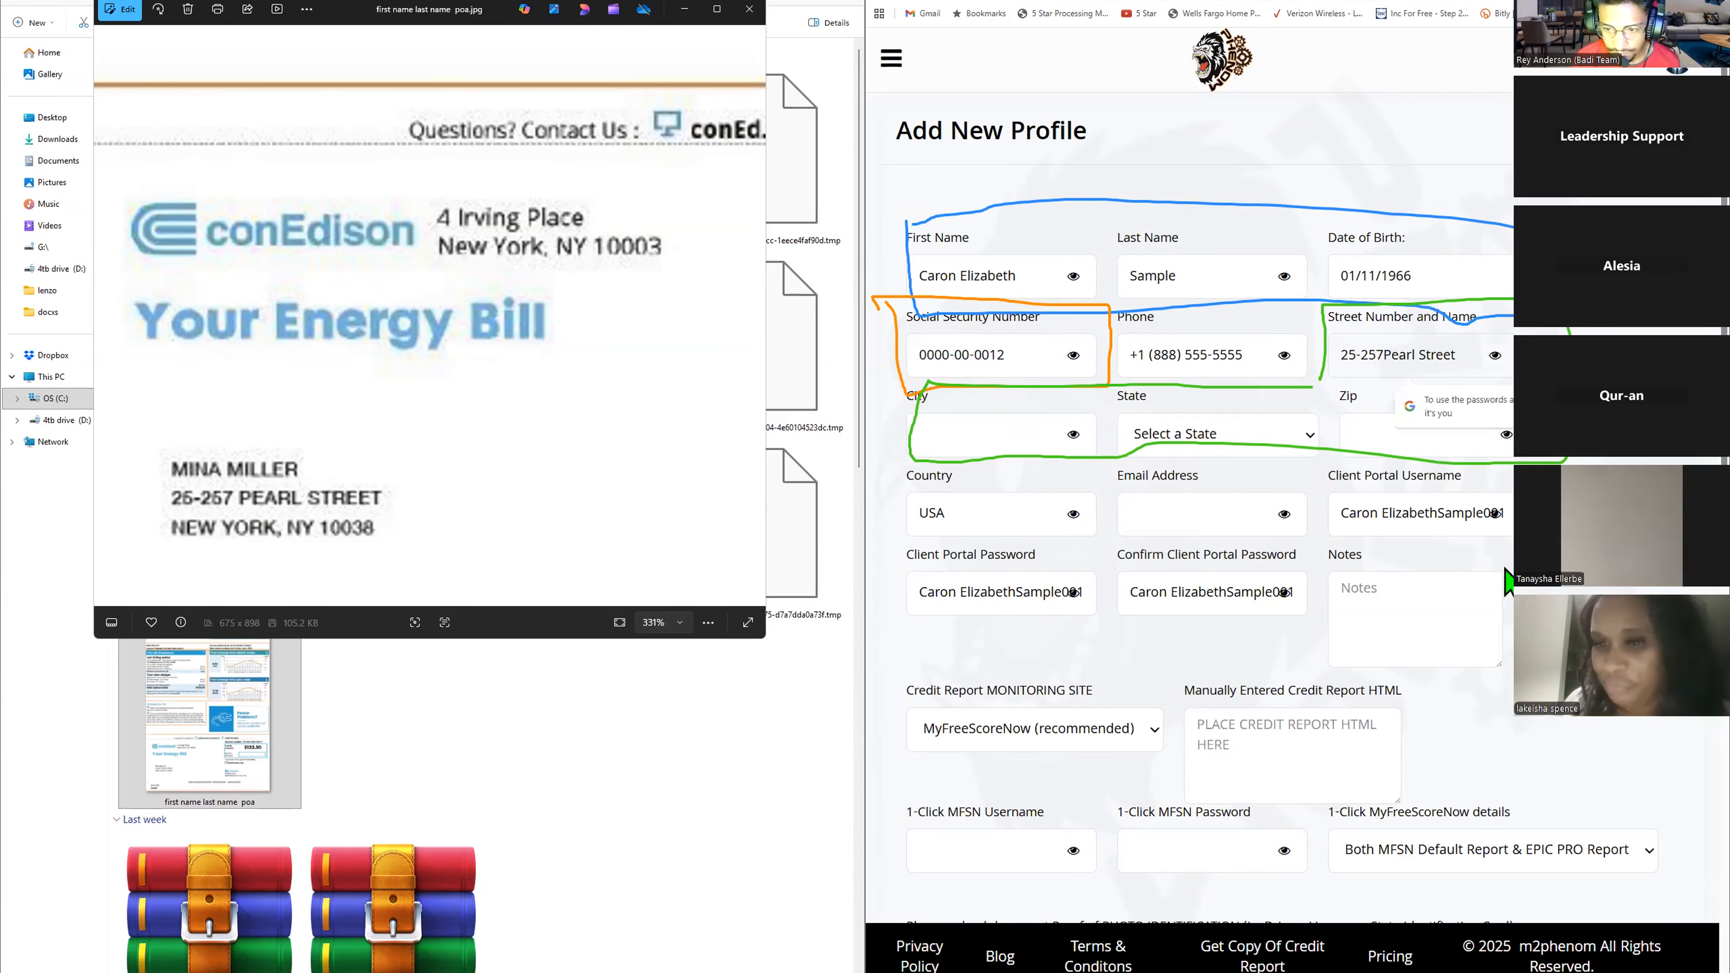
- Accept the auto-capitalisation notice and enter New York as the city
click(1003, 437)
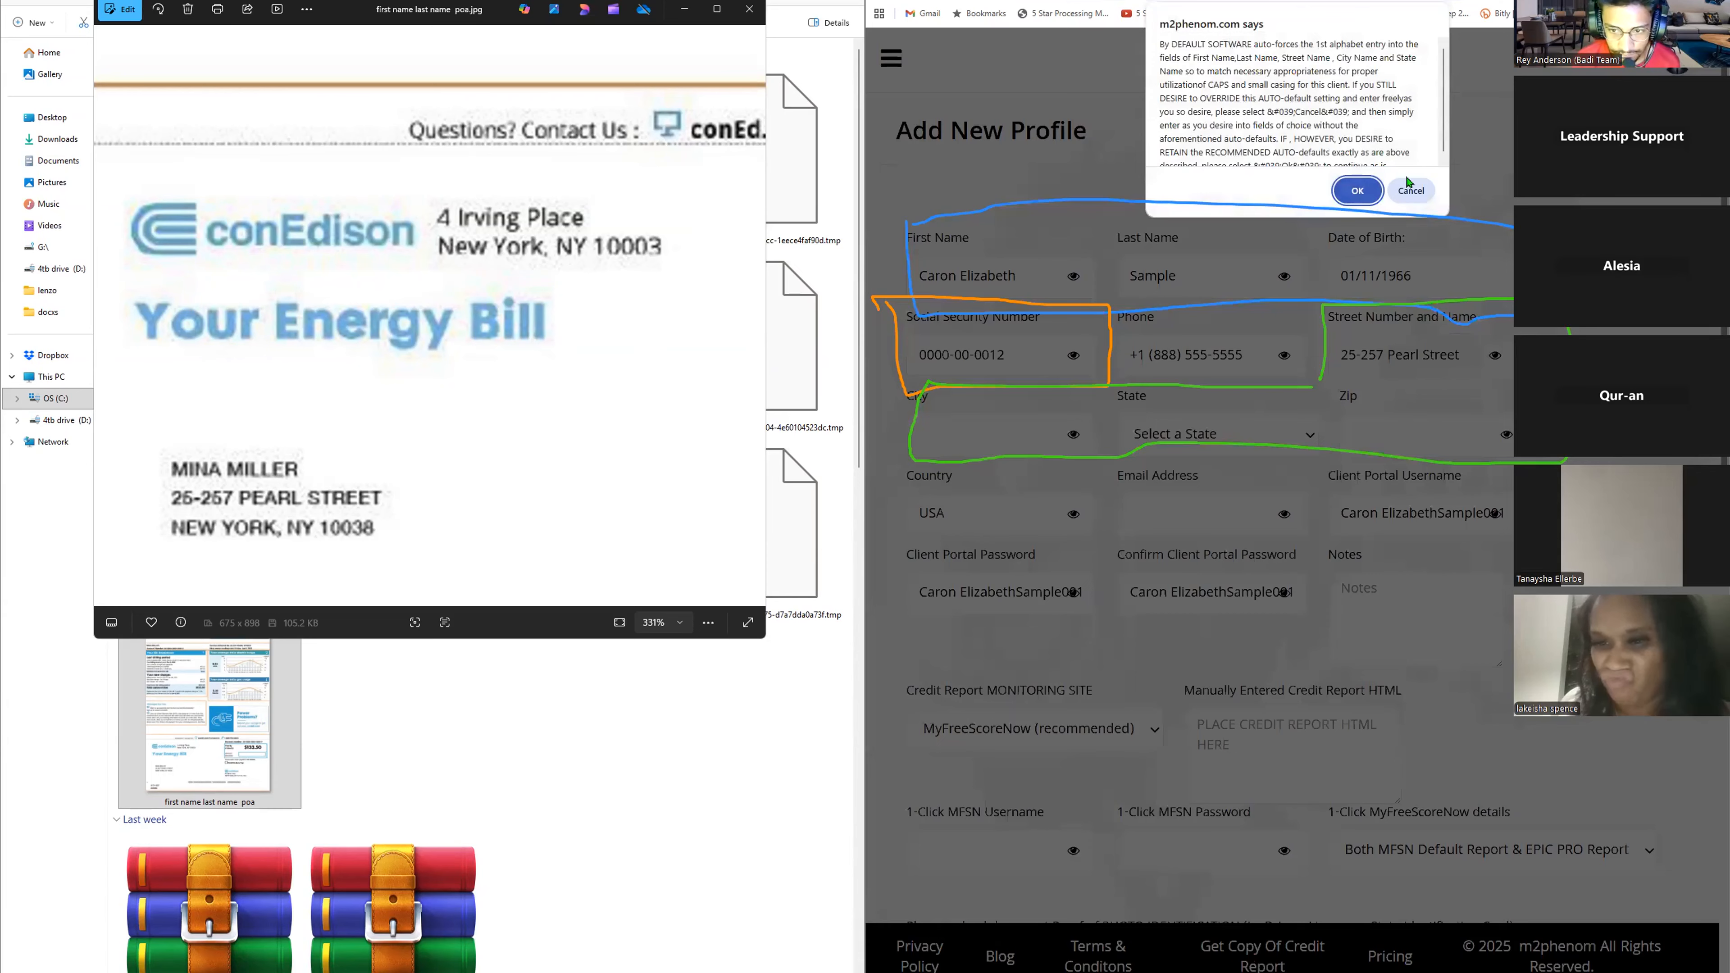
click(1358, 190)
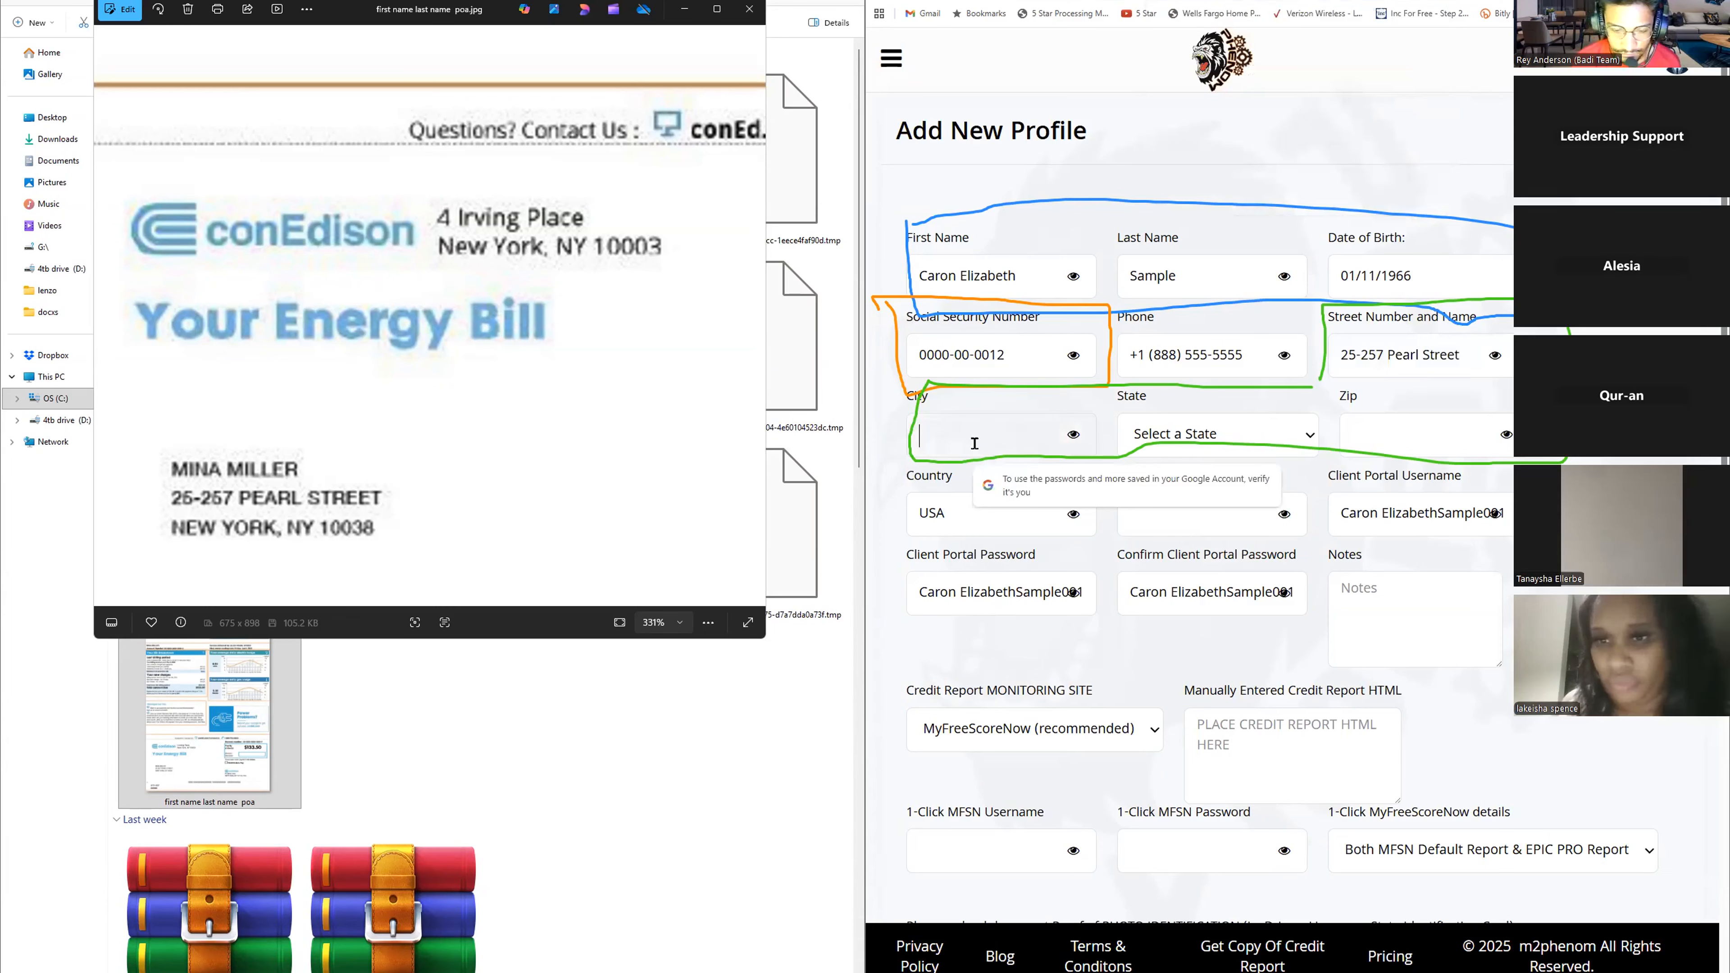
text(New York)
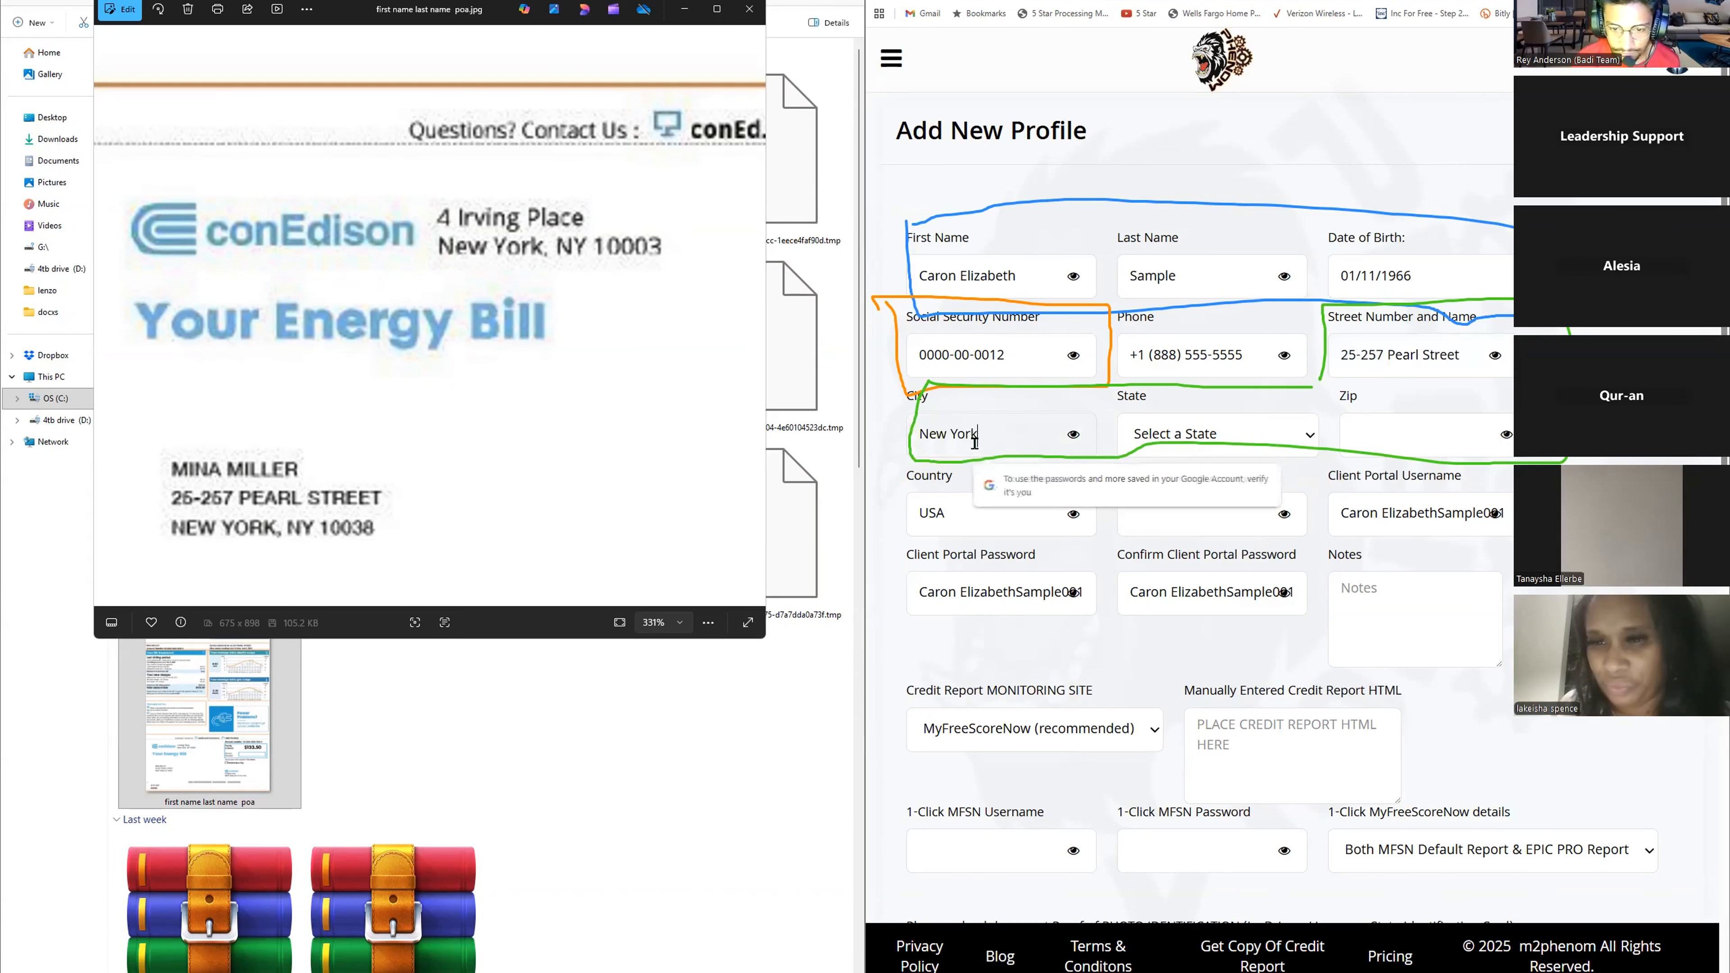
- Select New York (NY) as the state and enter 10038 as the zip code
click(1246, 436)
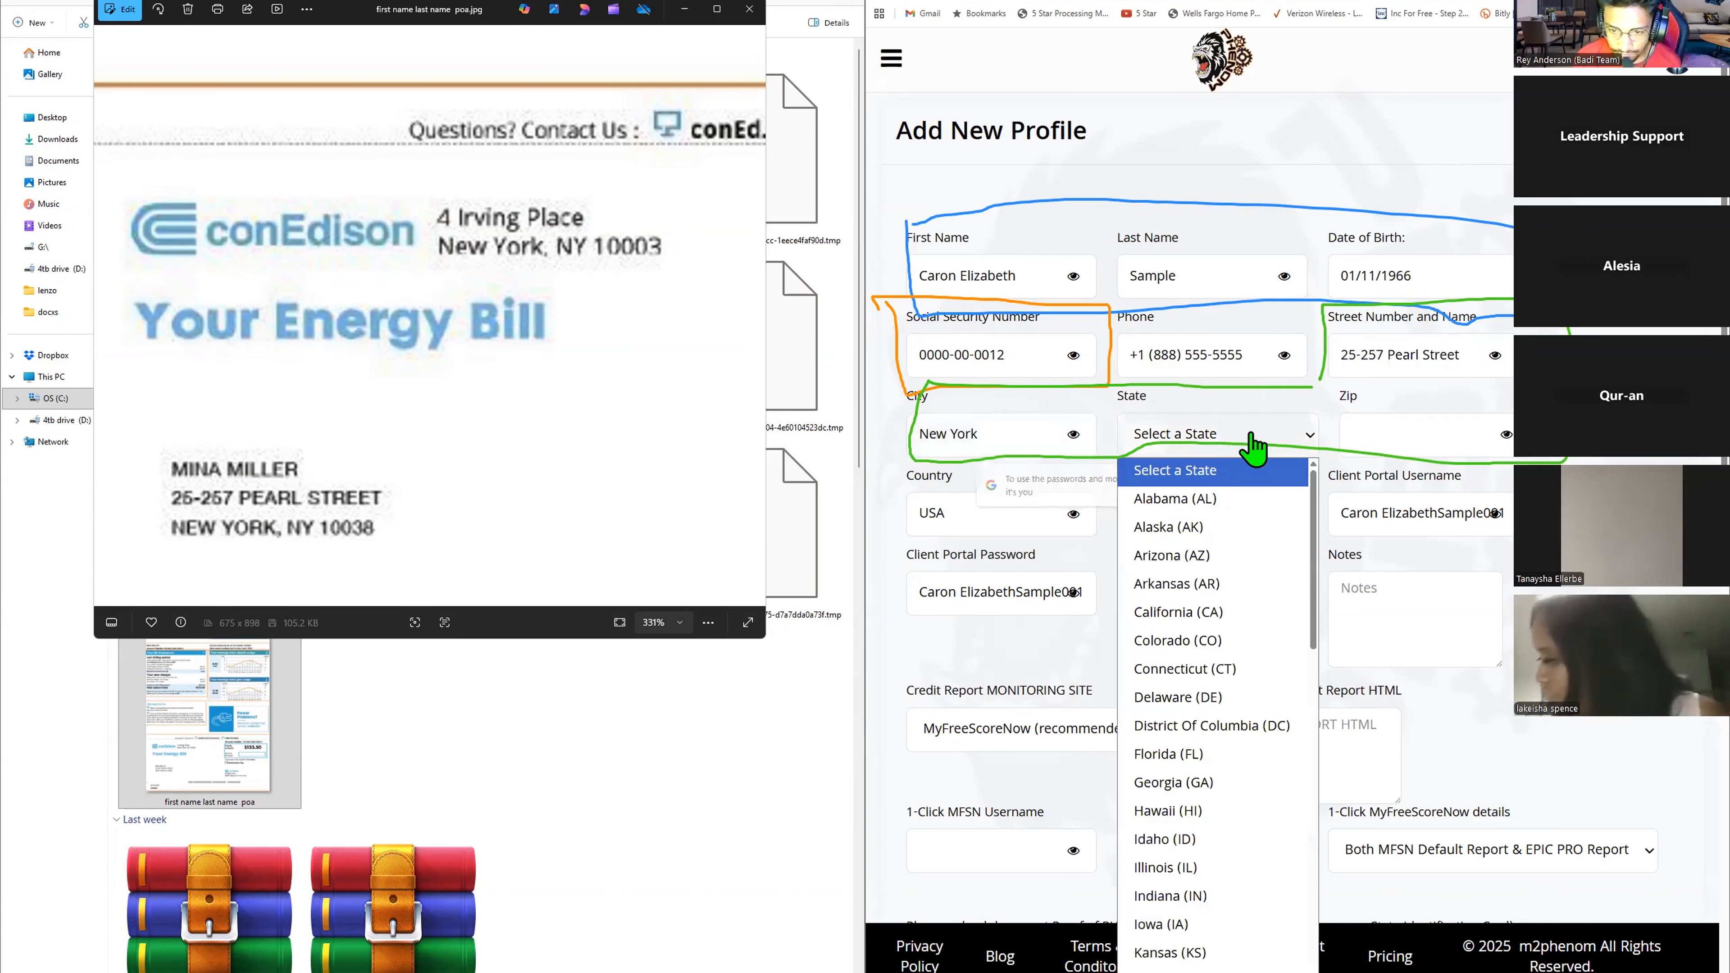
scroll(1228, 879, down, 5)
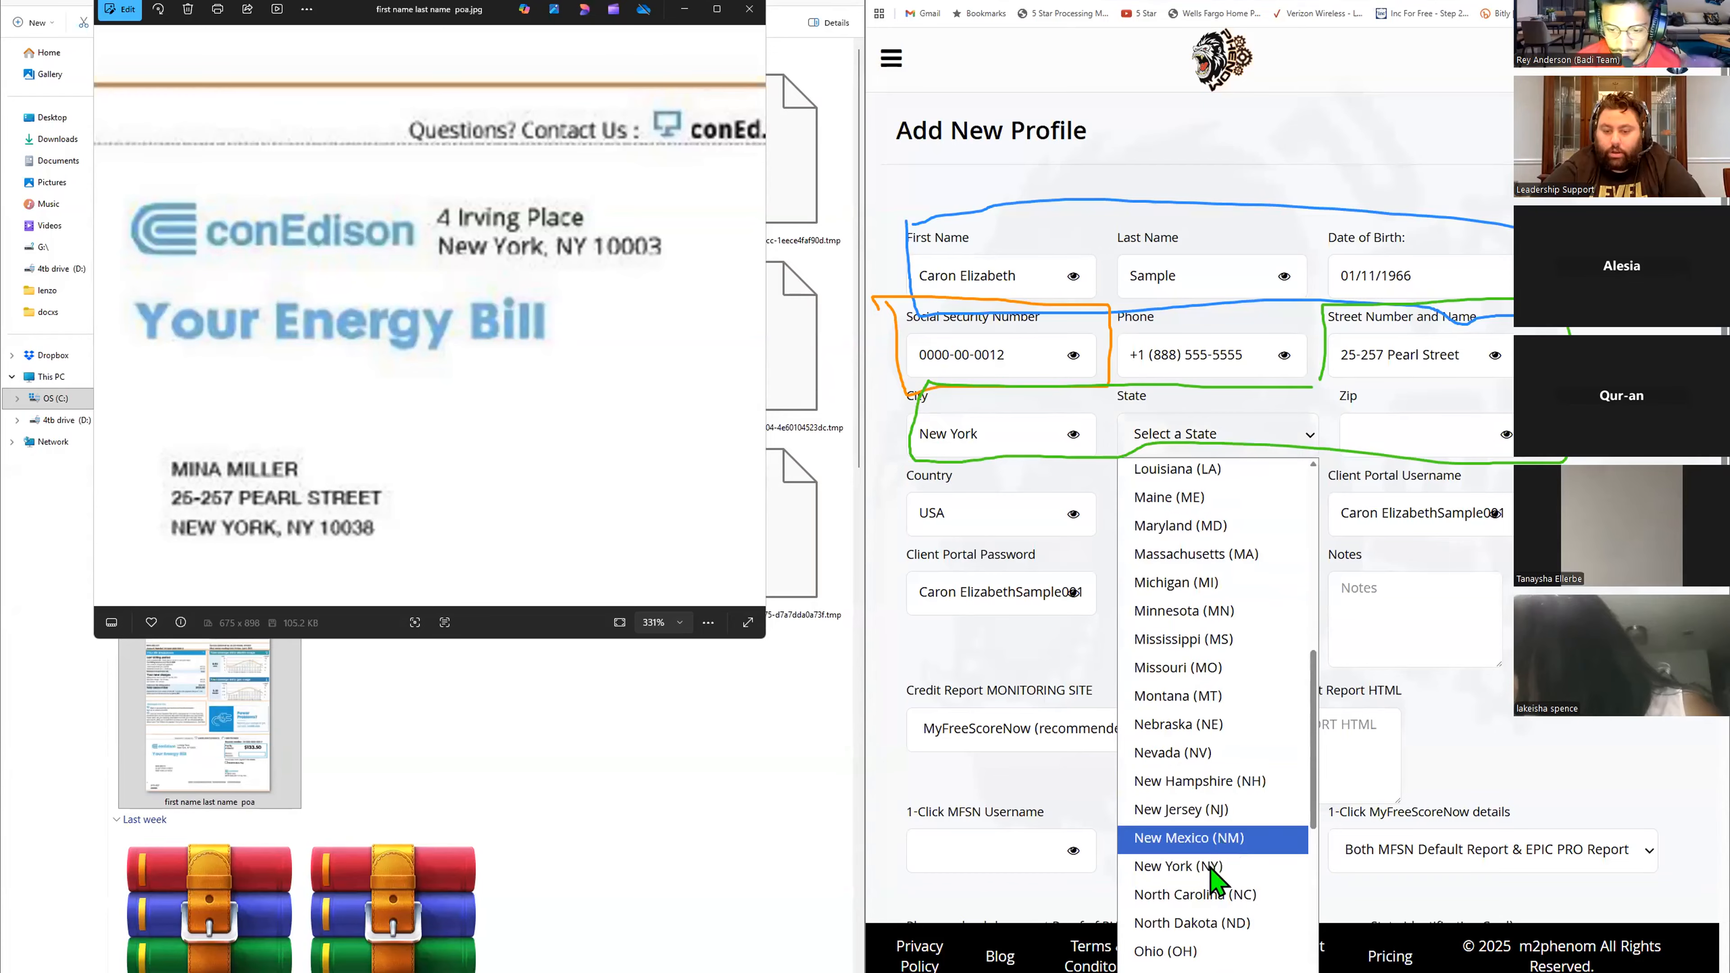
click(1222, 874)
click(1377, 436)
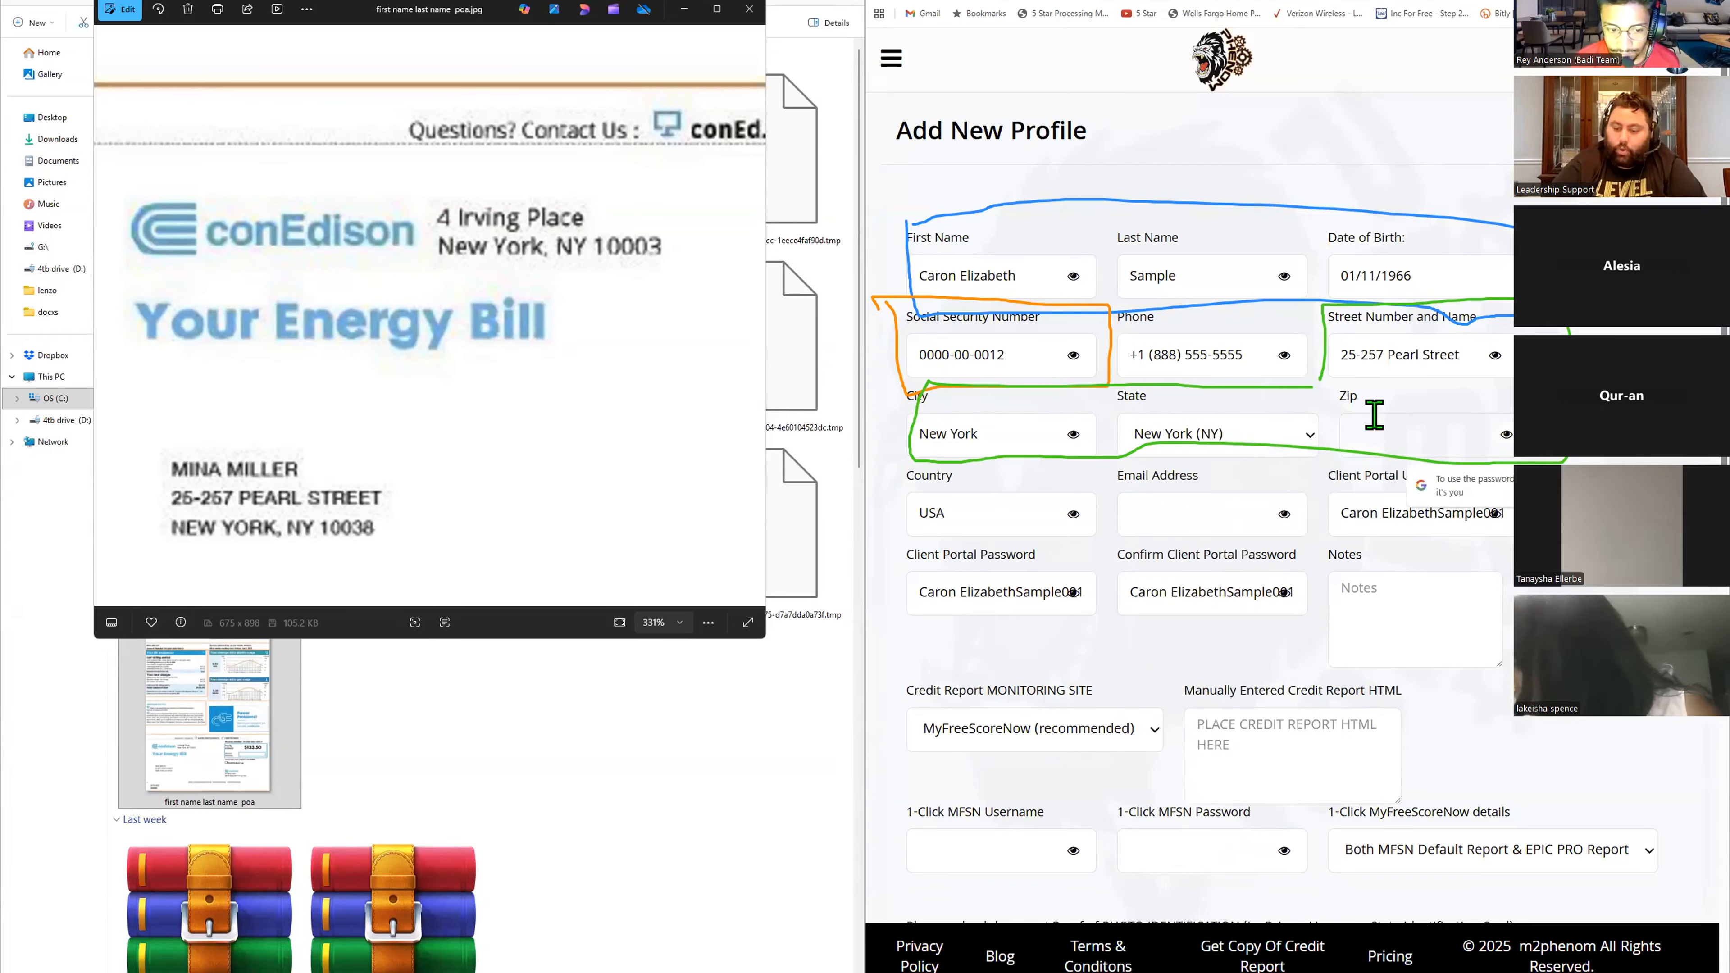
text(10038)
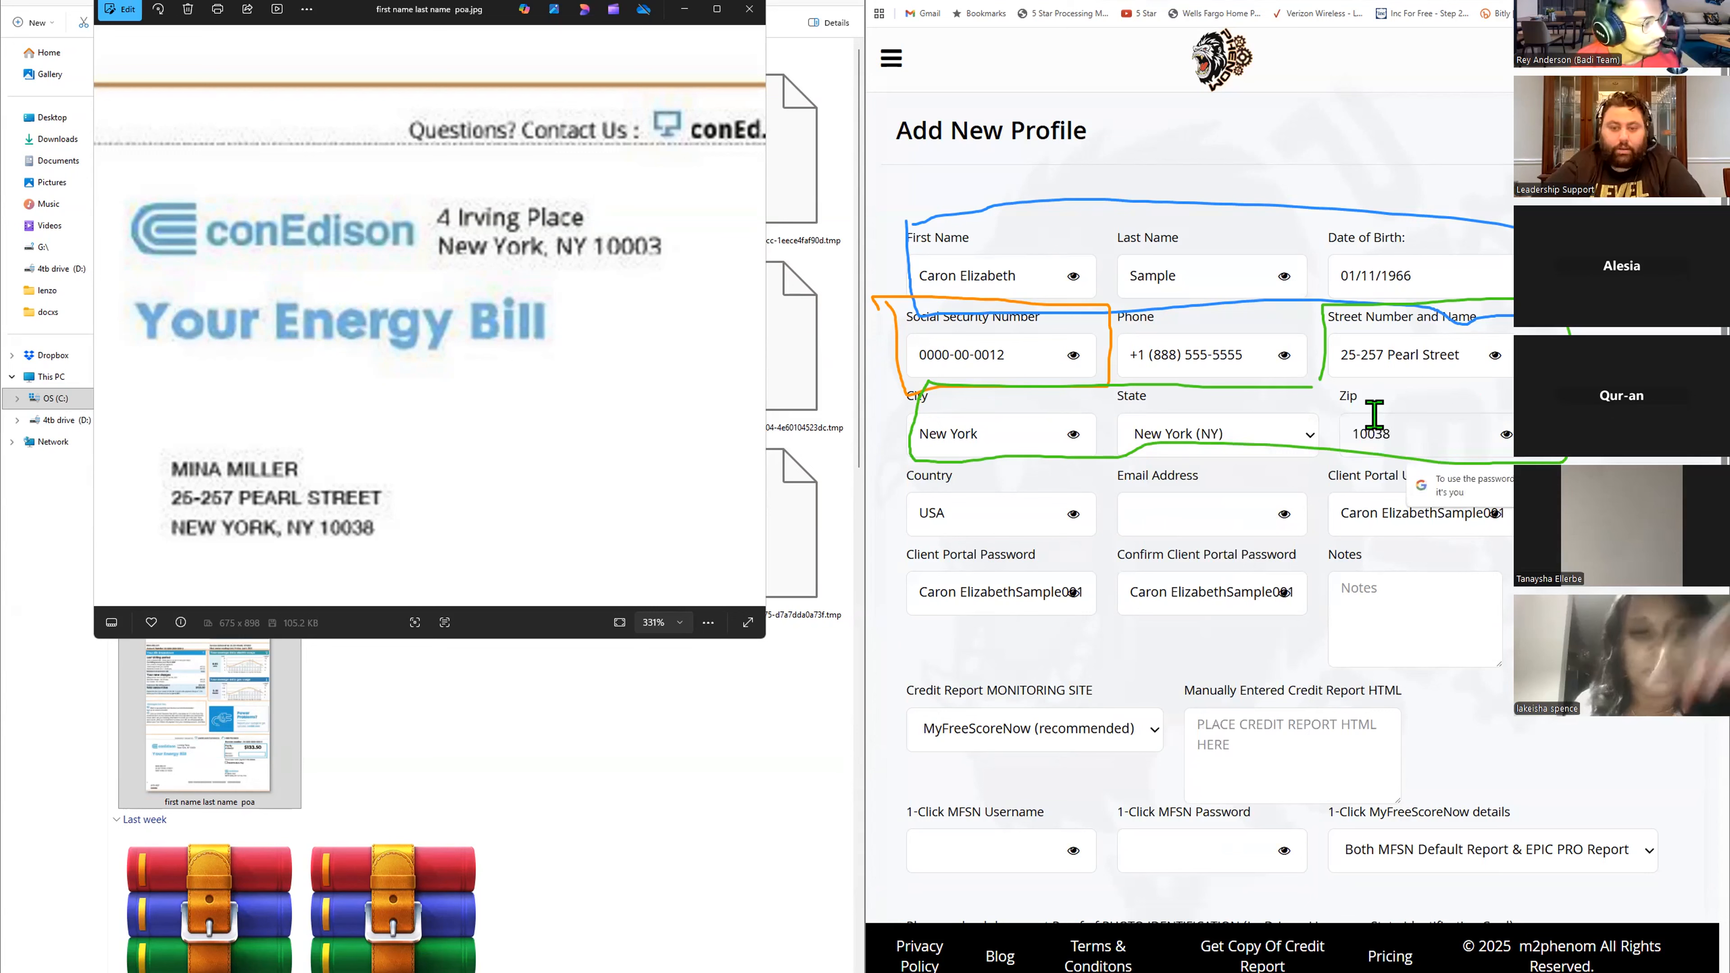
- Fill in a test e-mail address in the Email Address field
click(1158, 514)
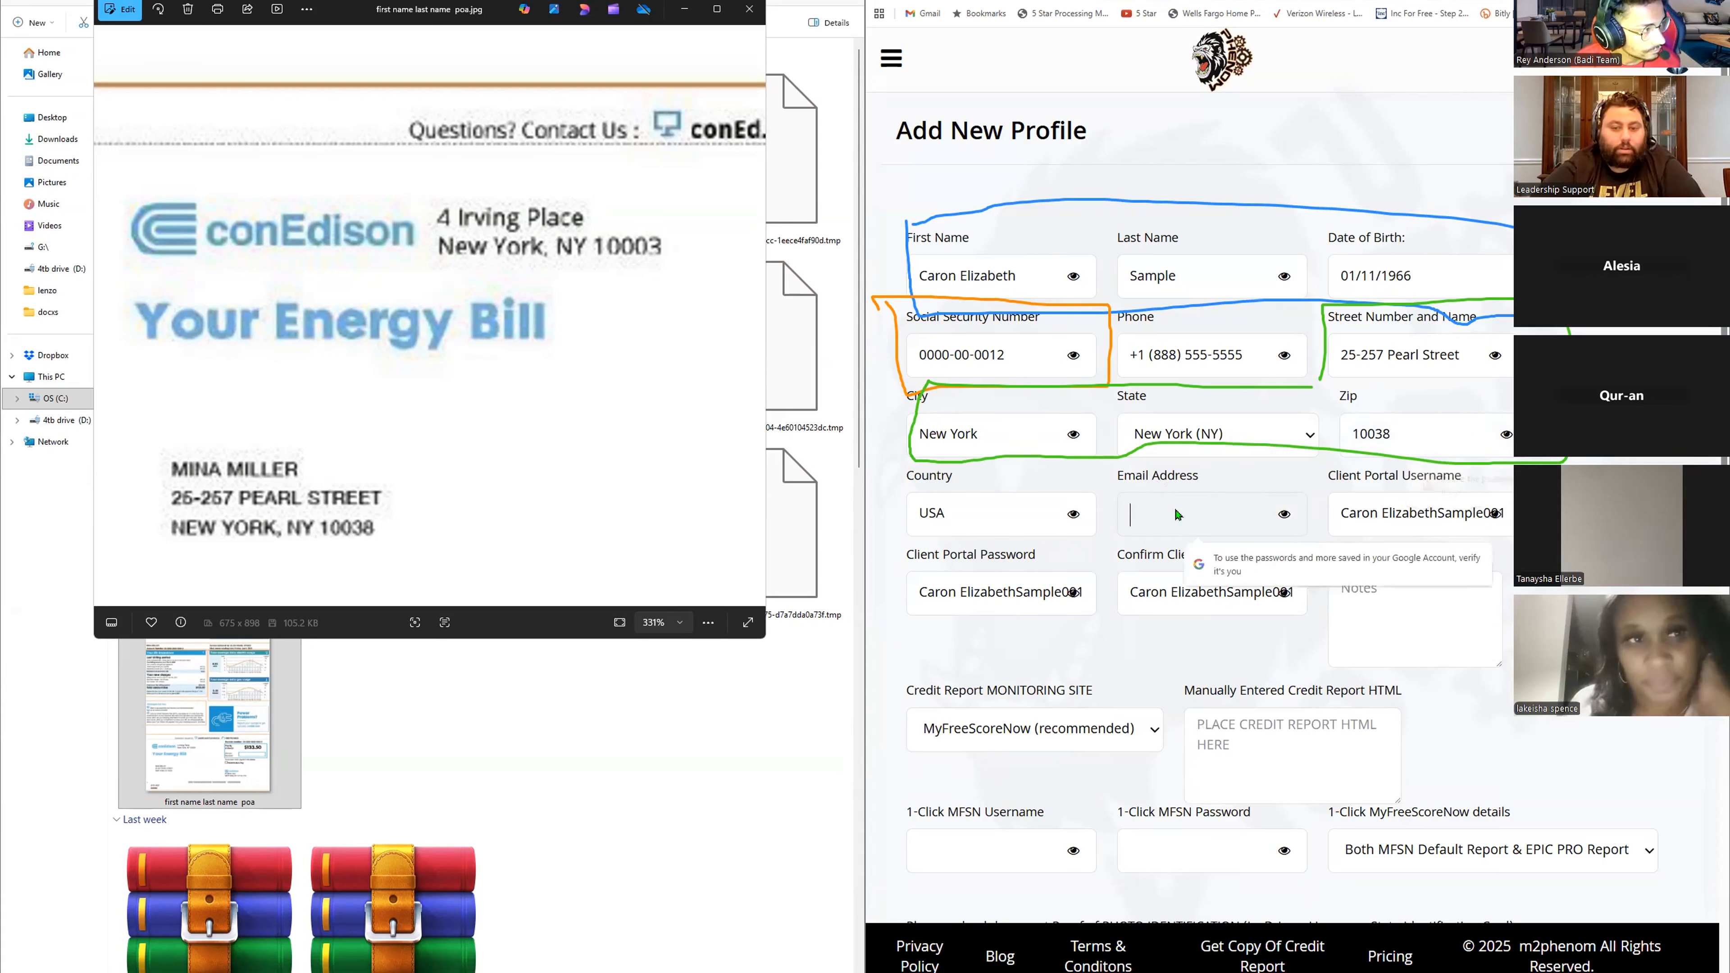
text(the)
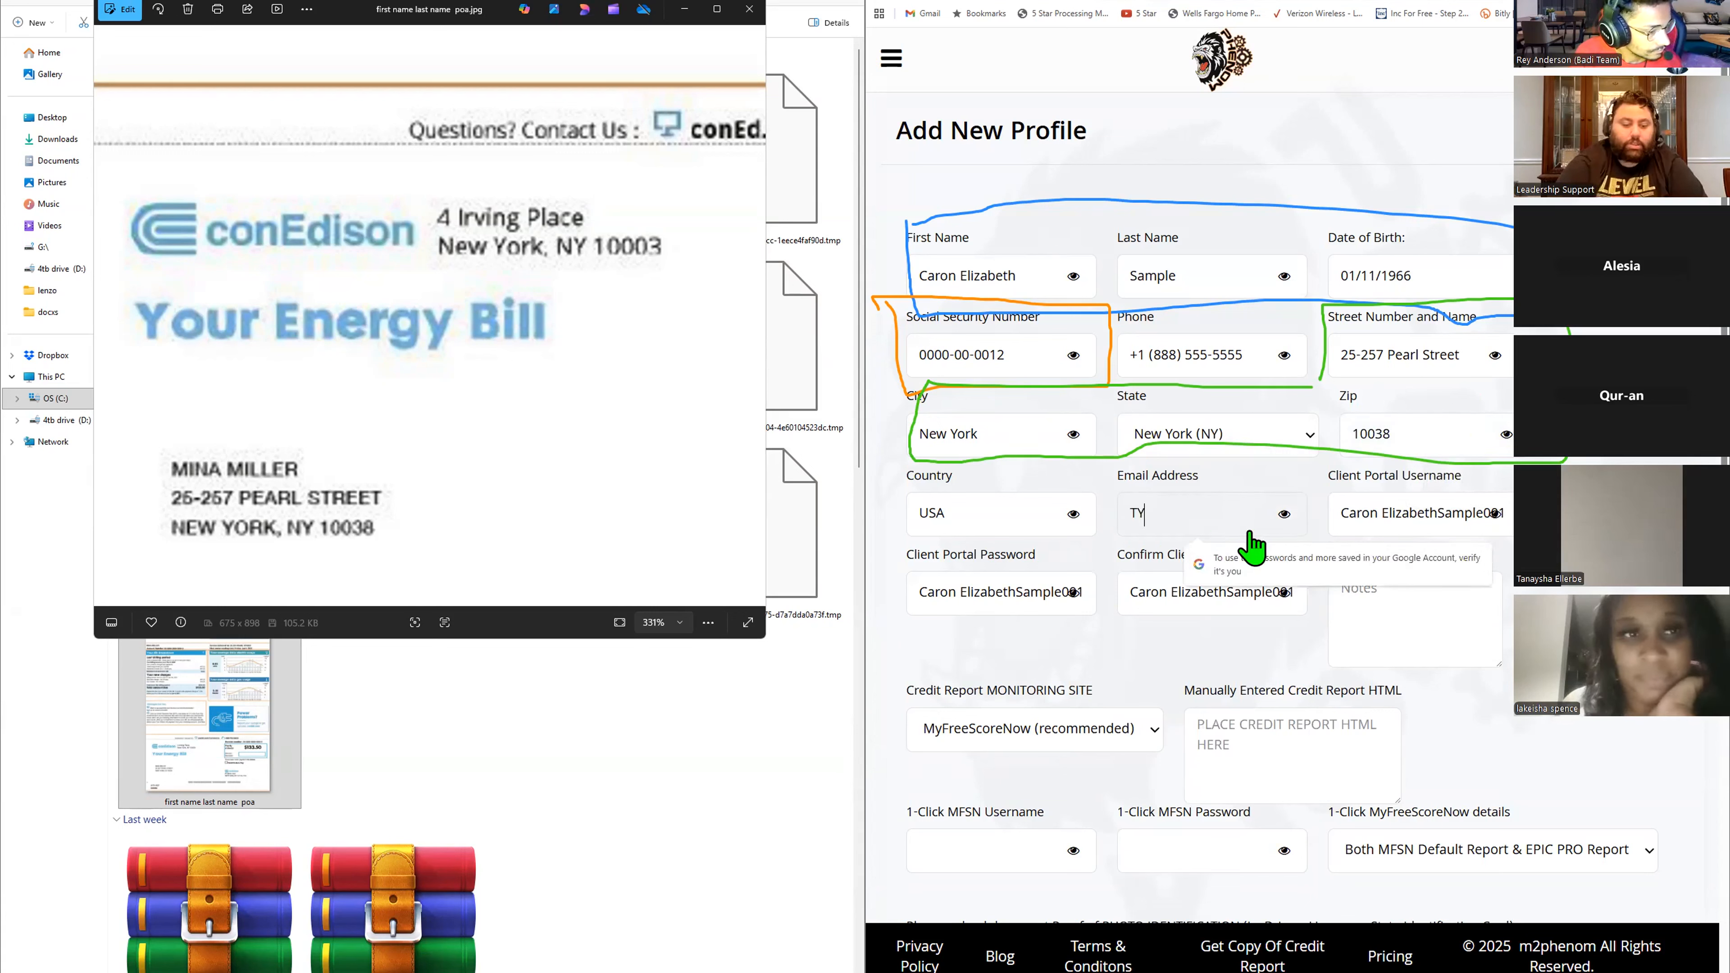
key(BackSpace)
key(BackSpace)
key(BackSpace)
text(TEST)
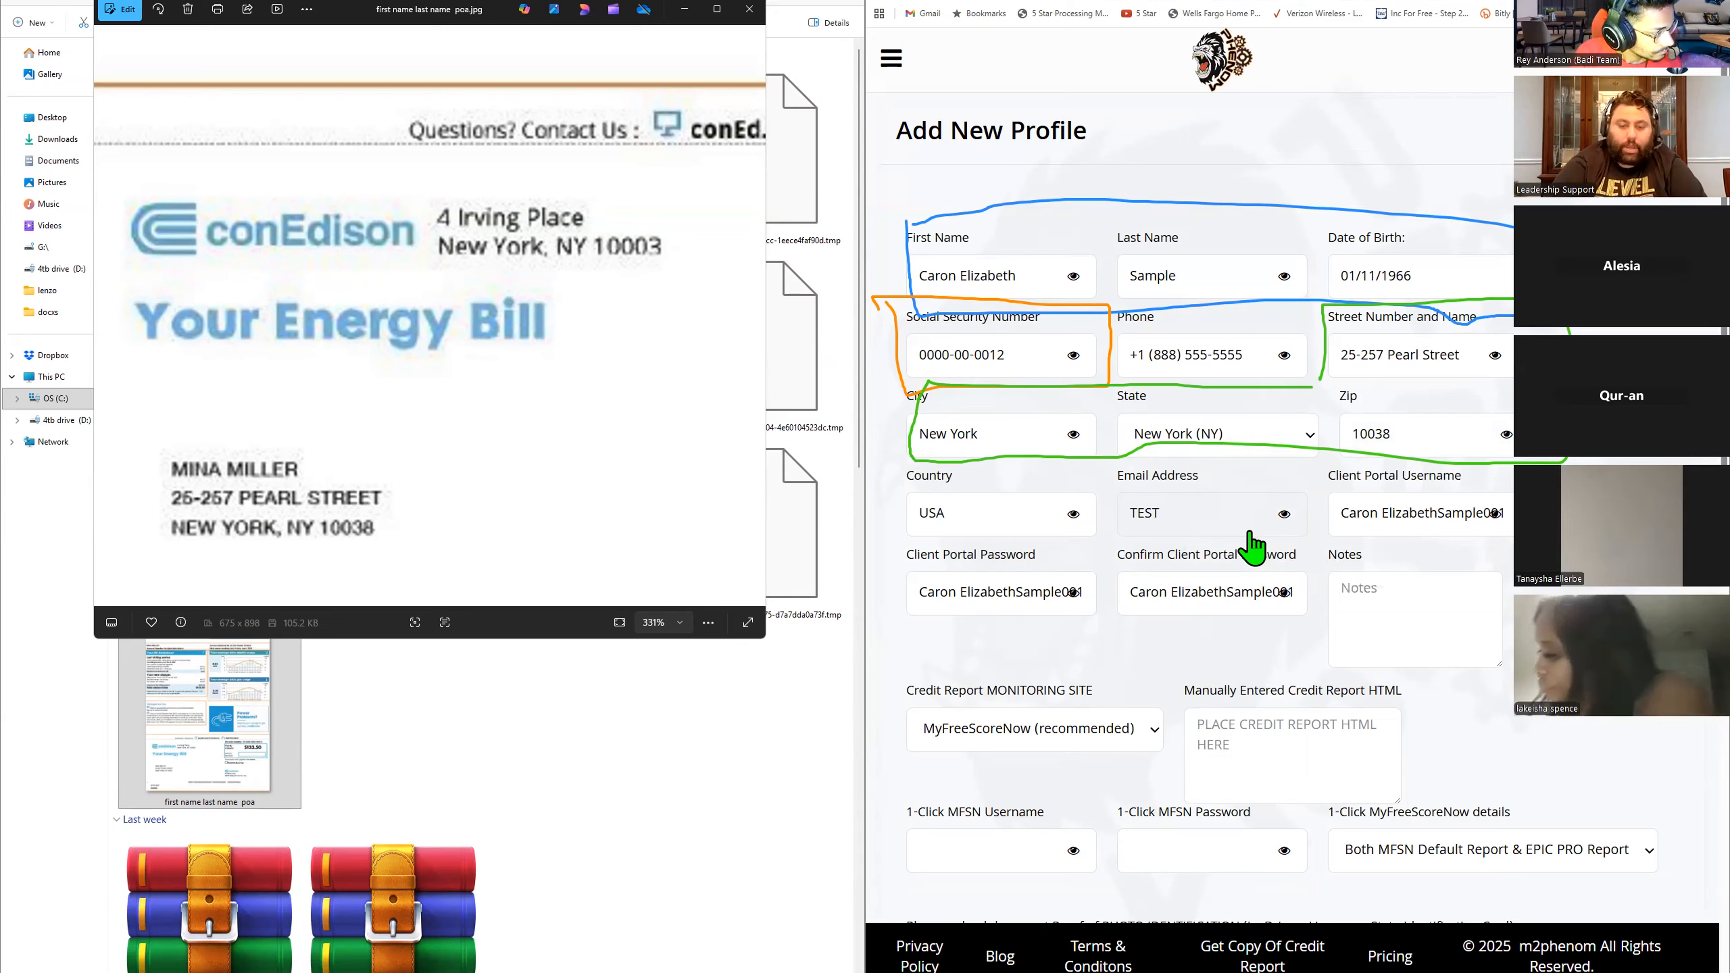
text(@test12)
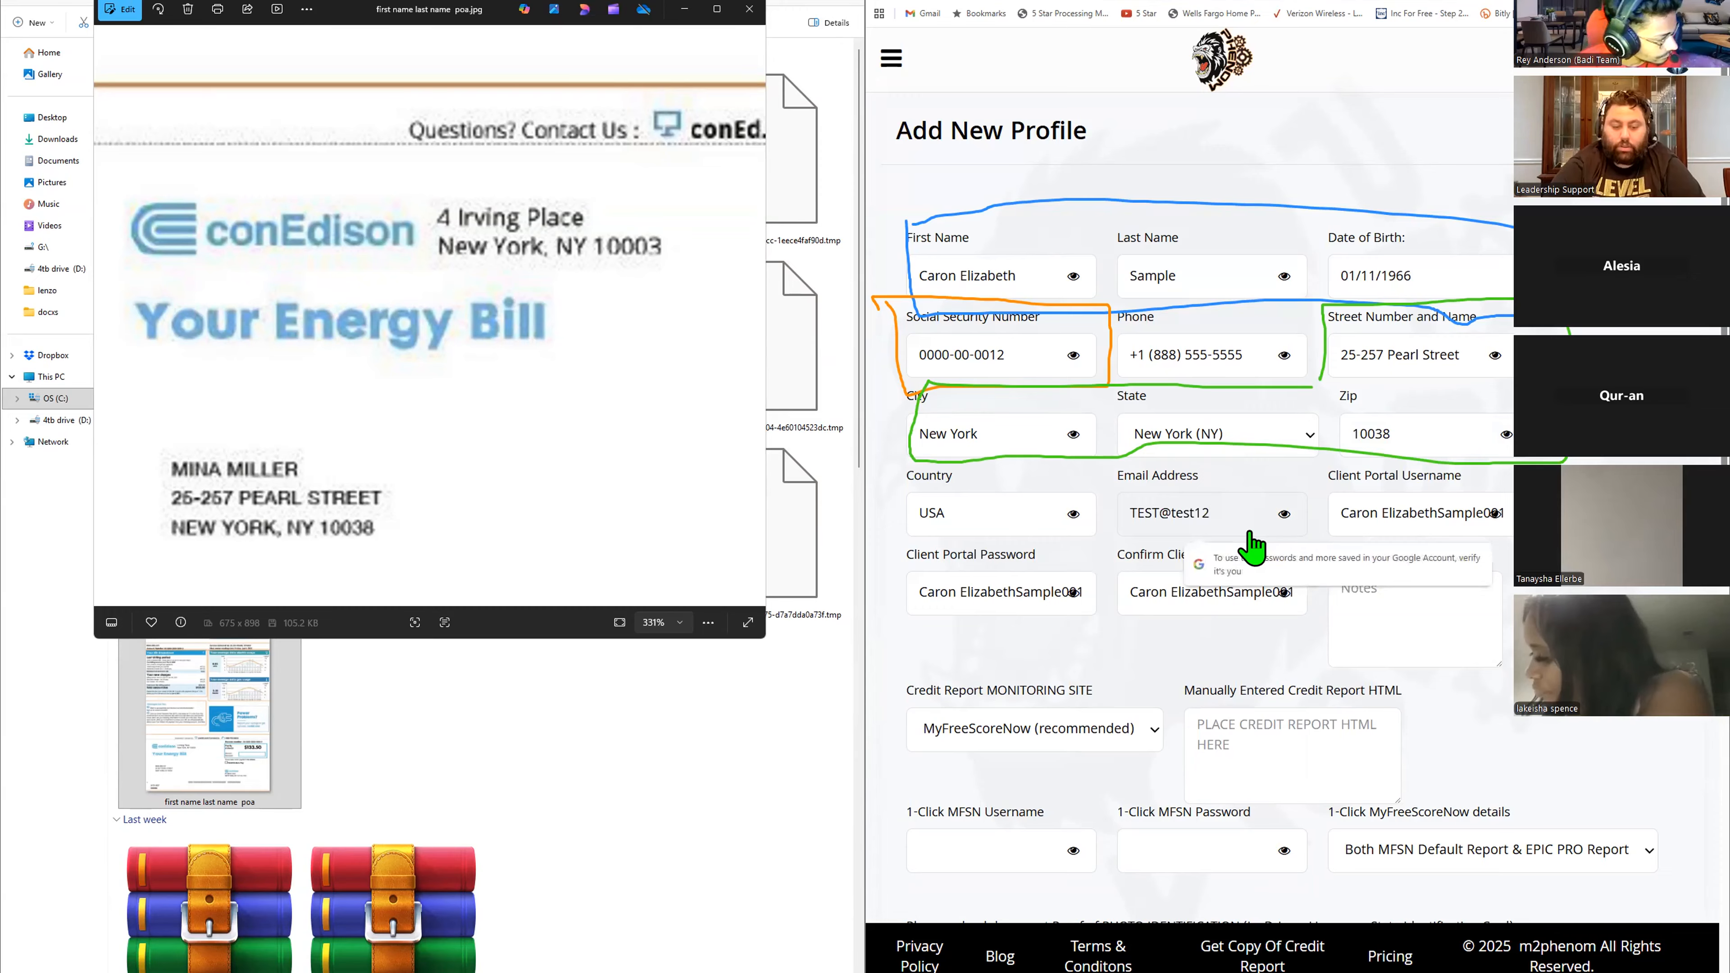
text(34567890)
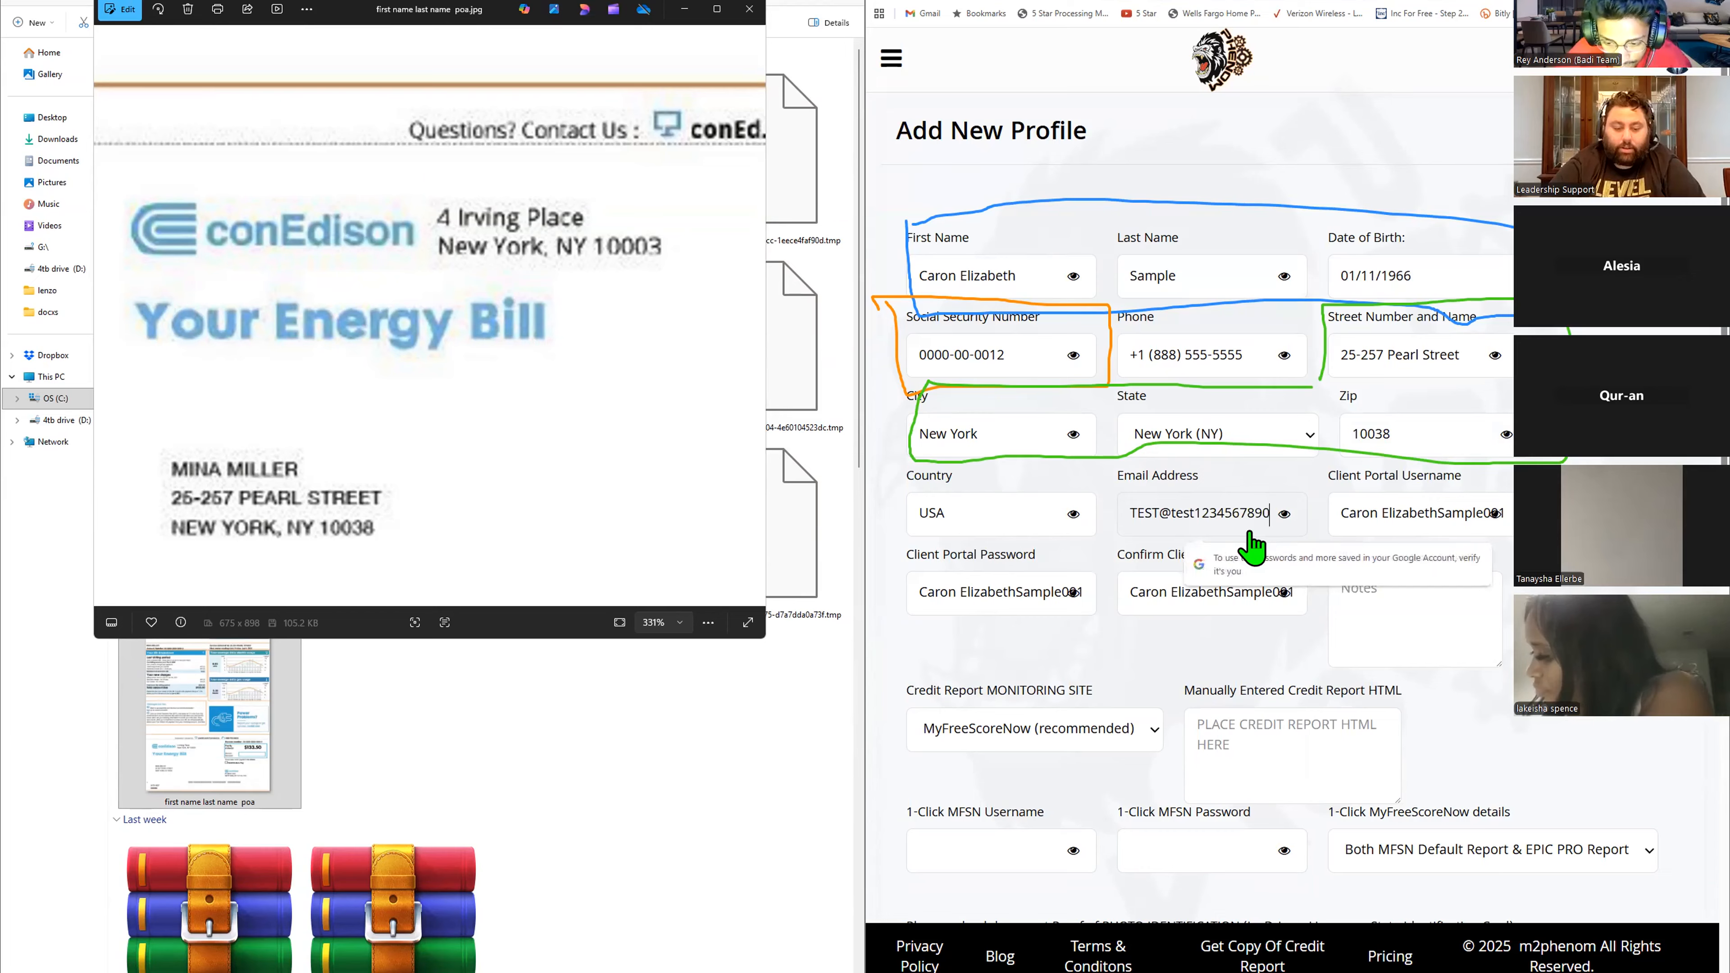
text(.com)
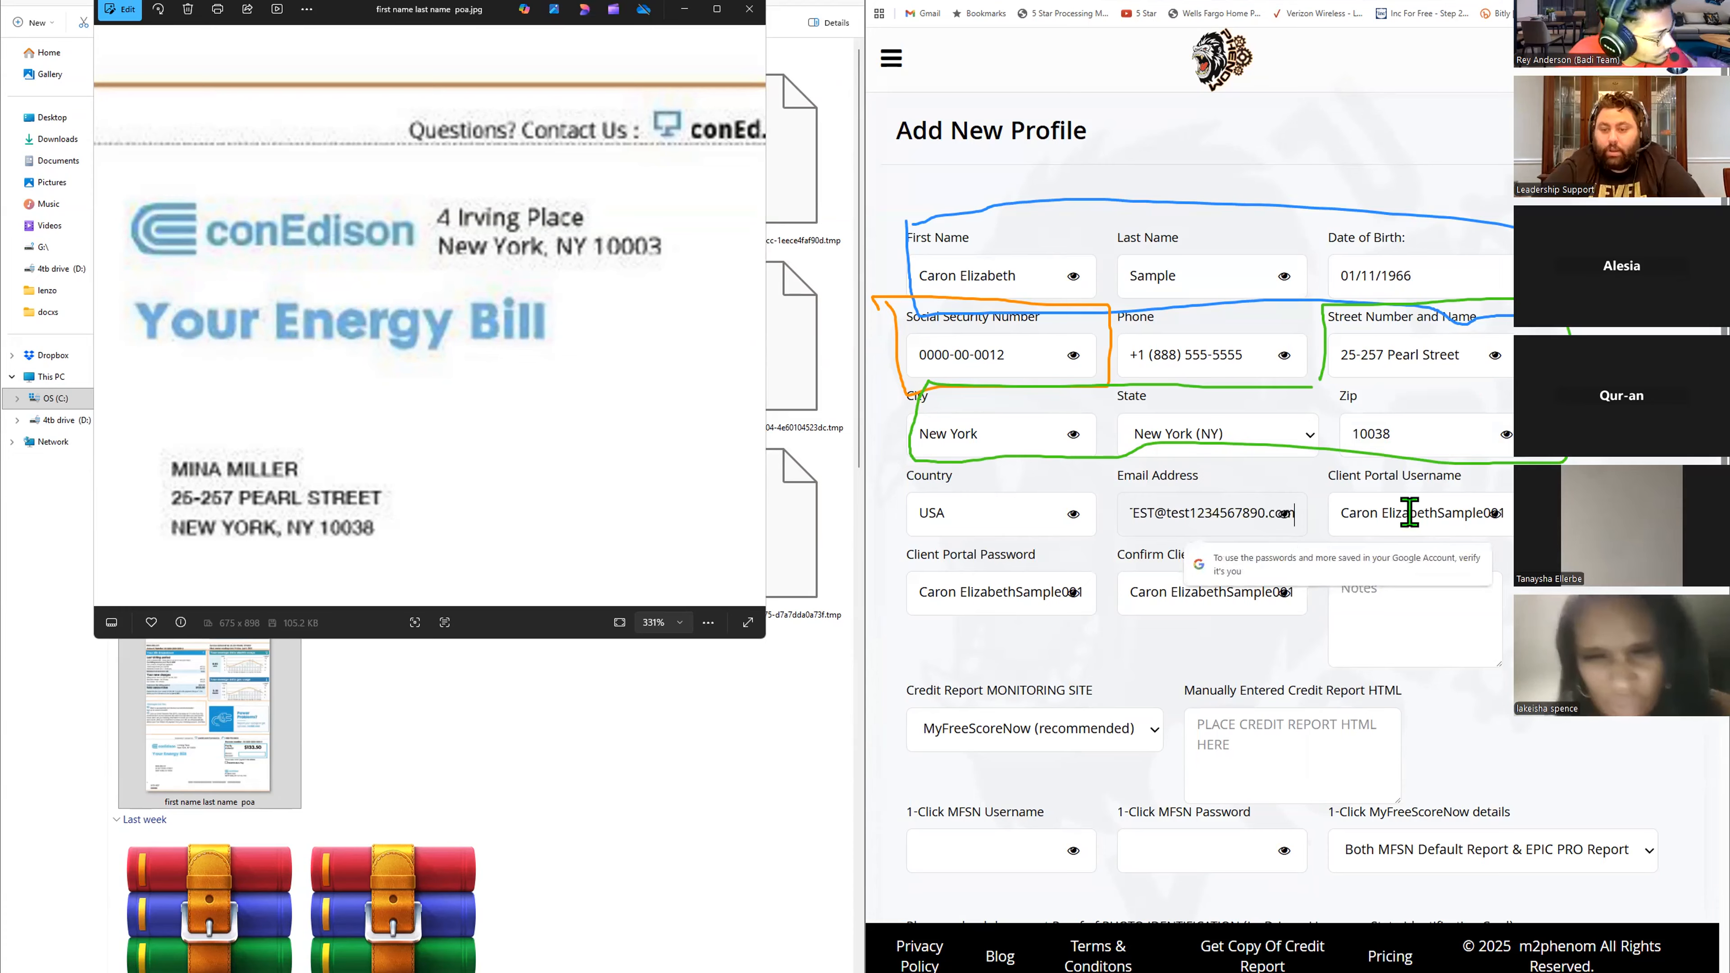
- Review the completed form down to the document uploads and try to save the new client profile
click(1496, 516)
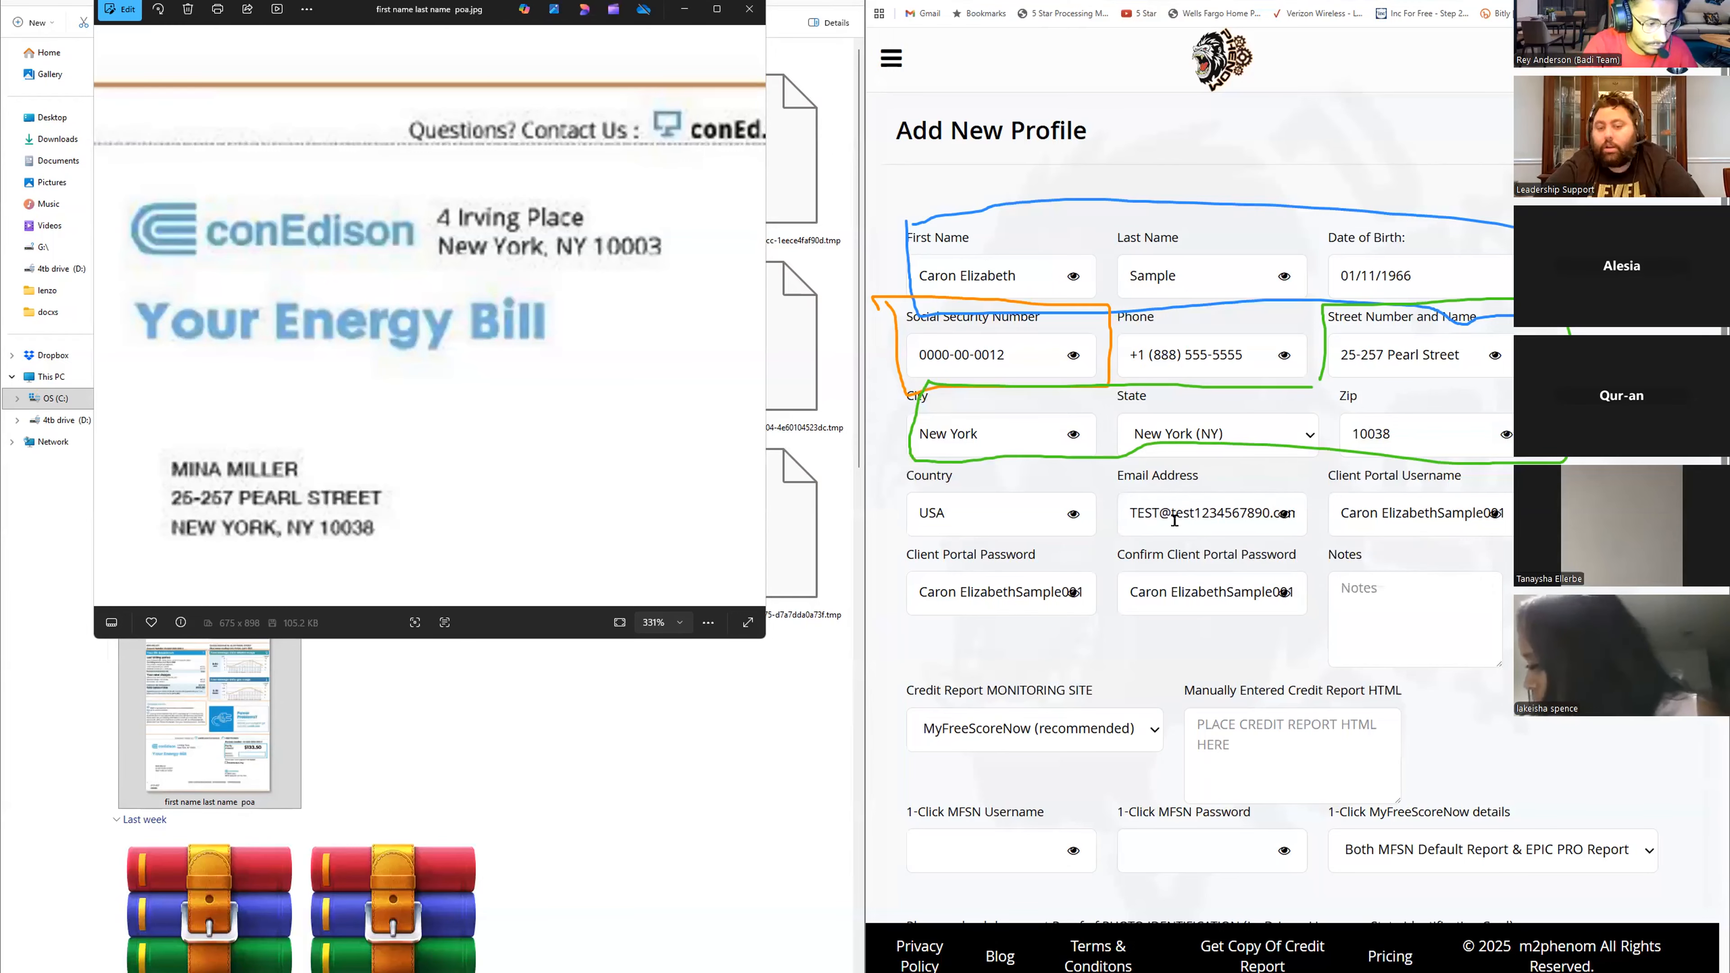
scroll(1174, 520, down, 4)
scroll(1169, 484, up, 2)
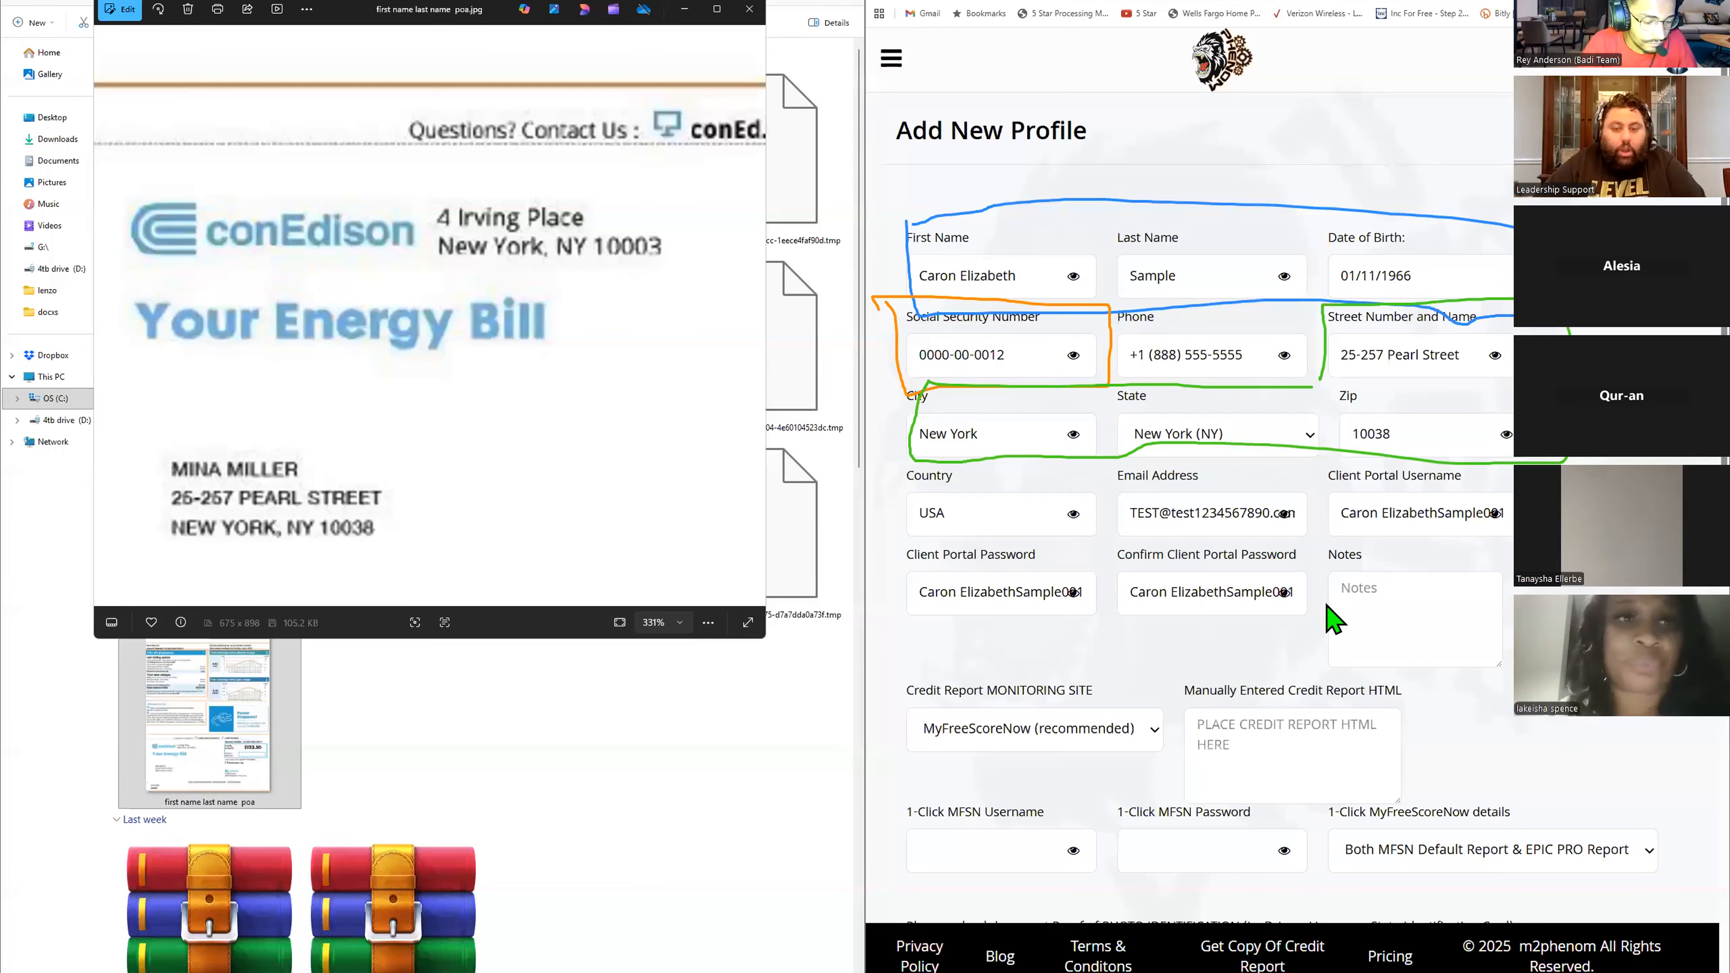
scroll(1328, 761, down, 4)
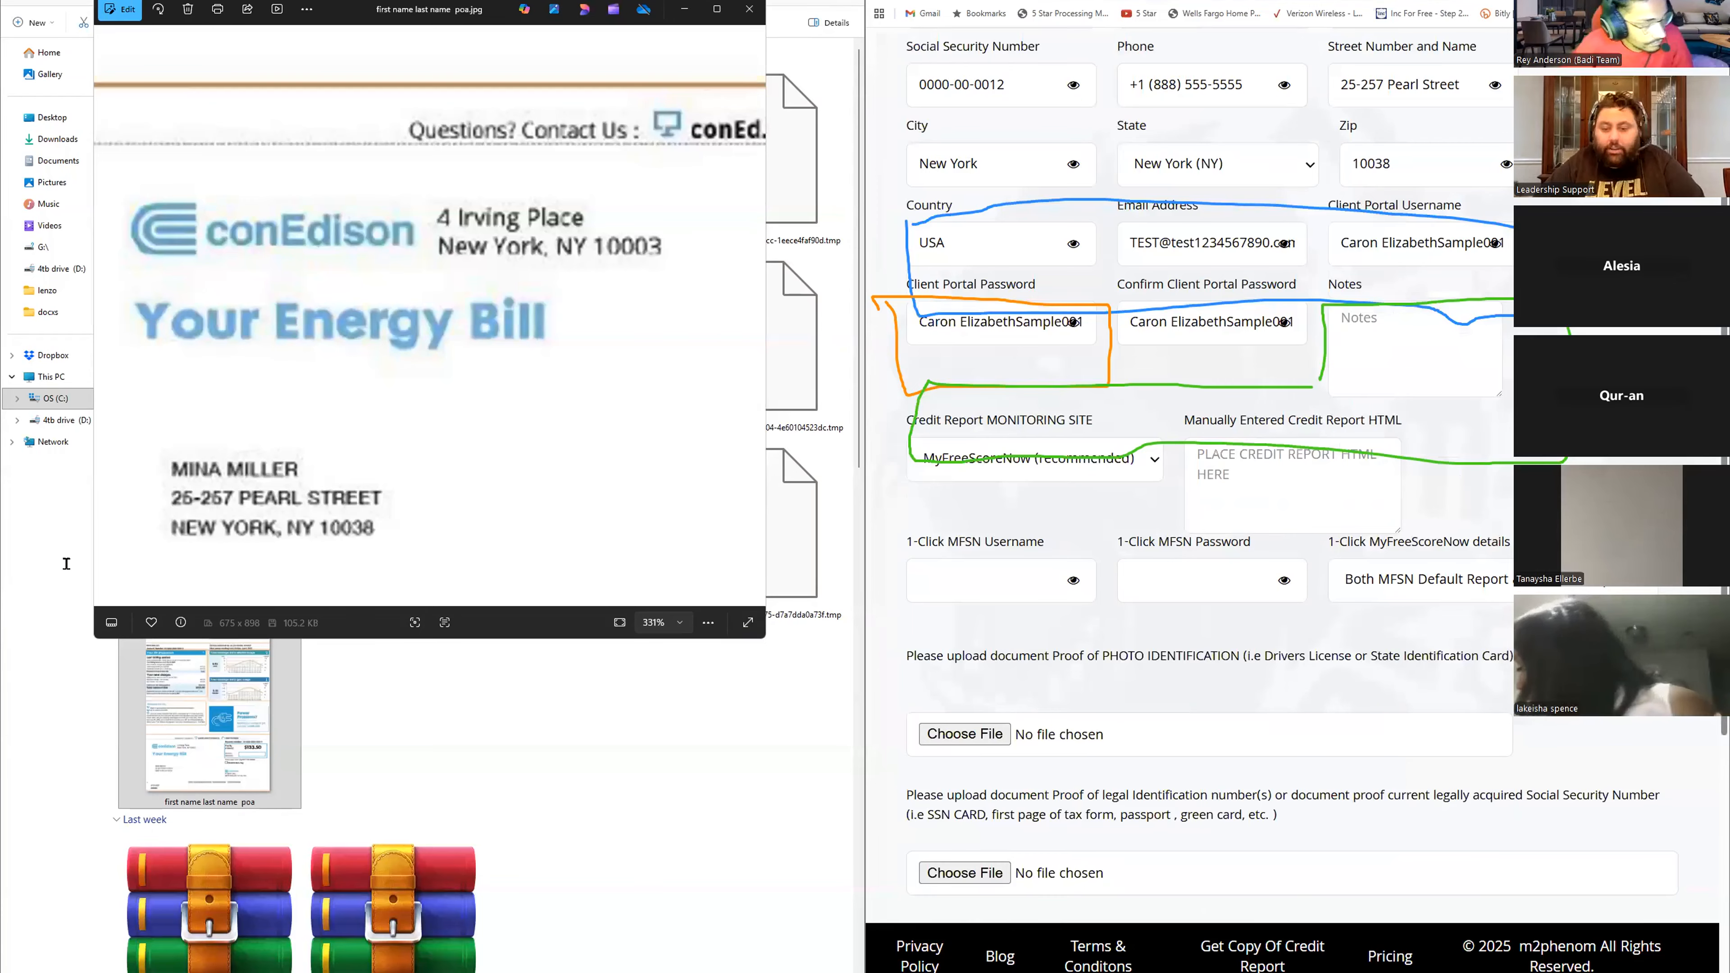
scroll(1308, 753, up, 1)
scroll(1034, 560, down, 7)
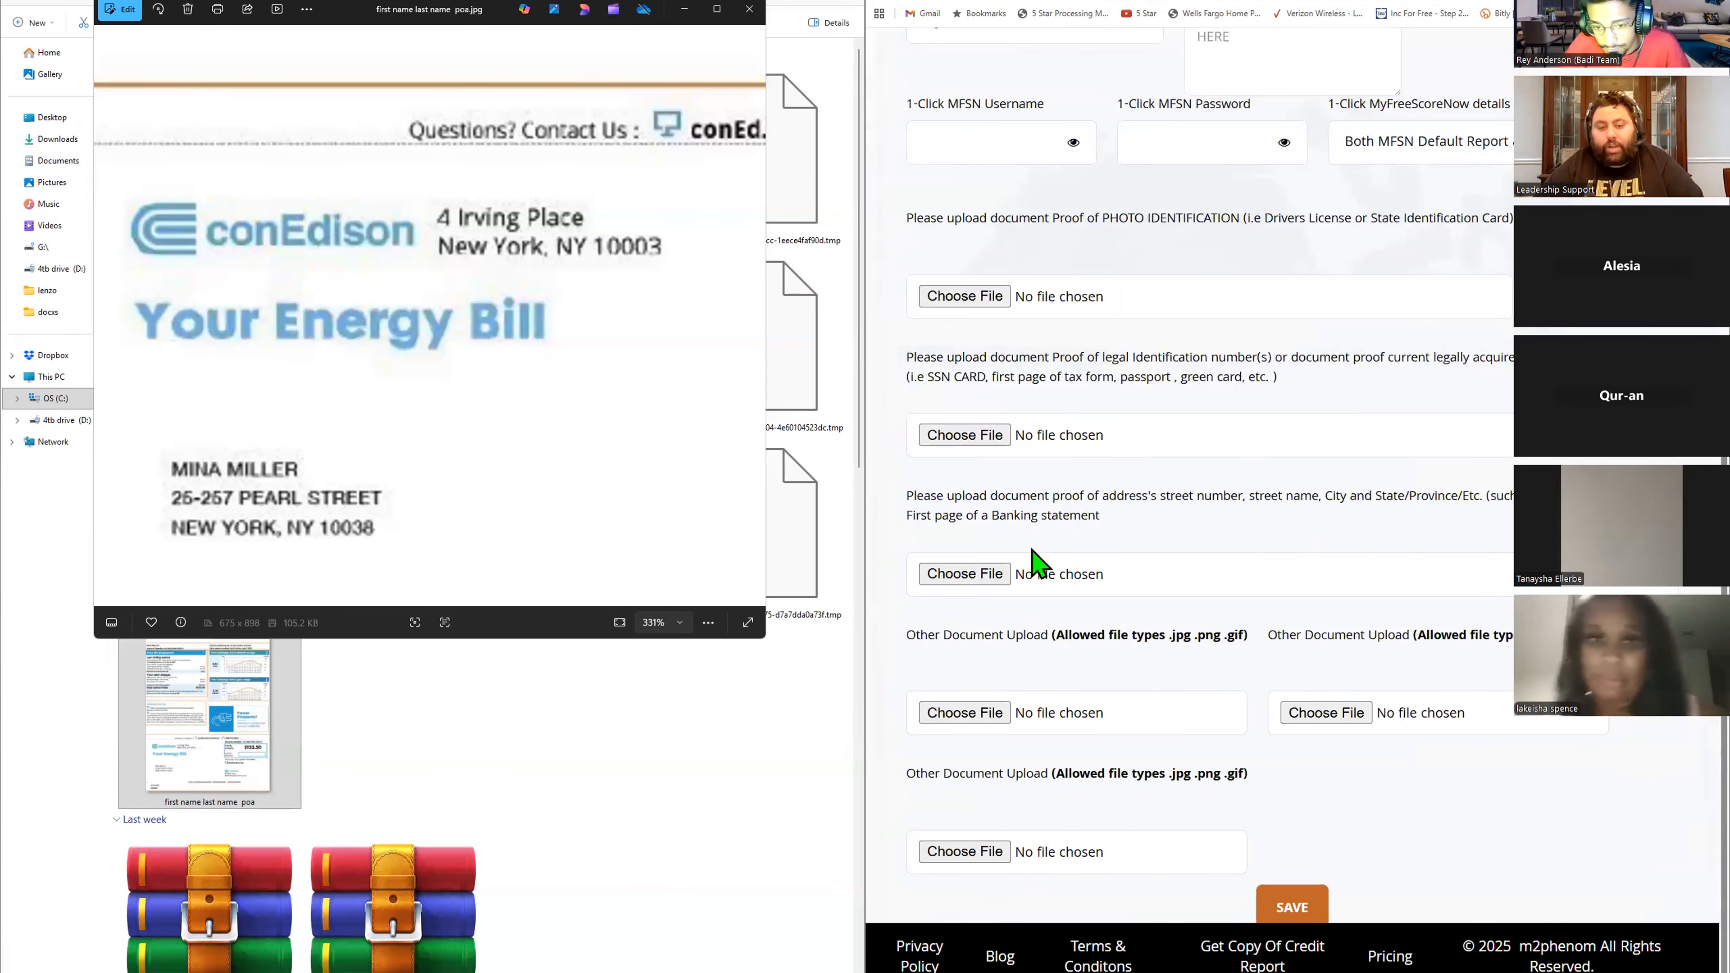
scroll(1359, 424, up, 8)
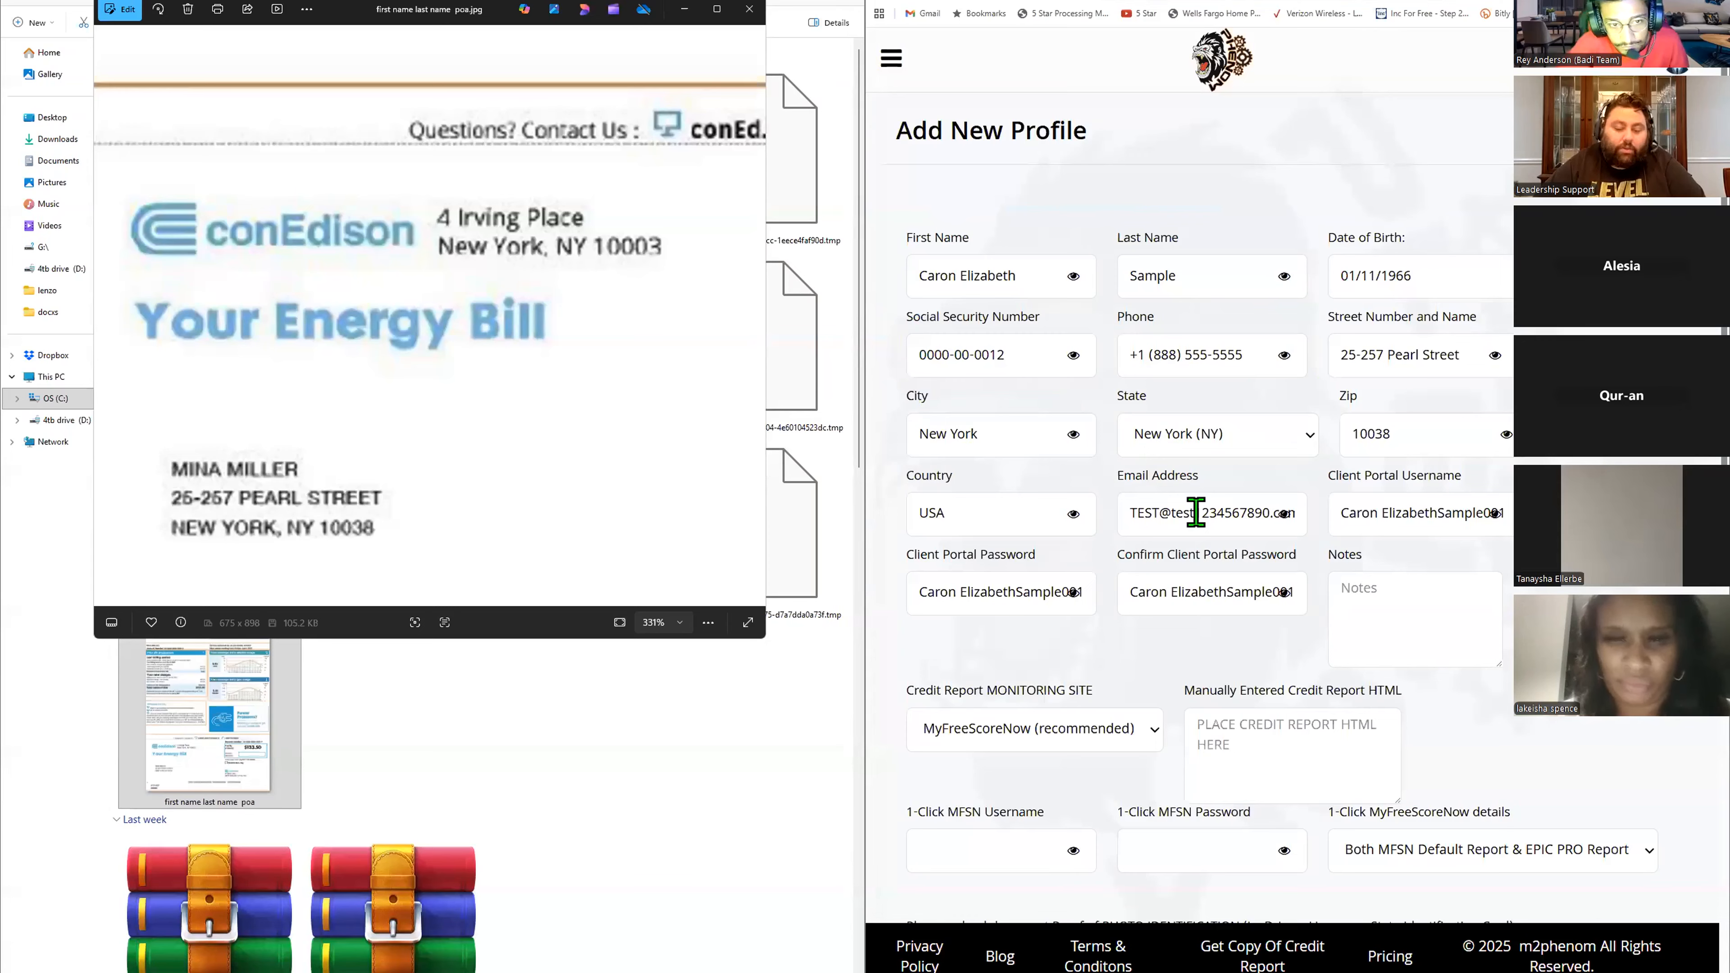
scroll(1344, 545, down, 8)
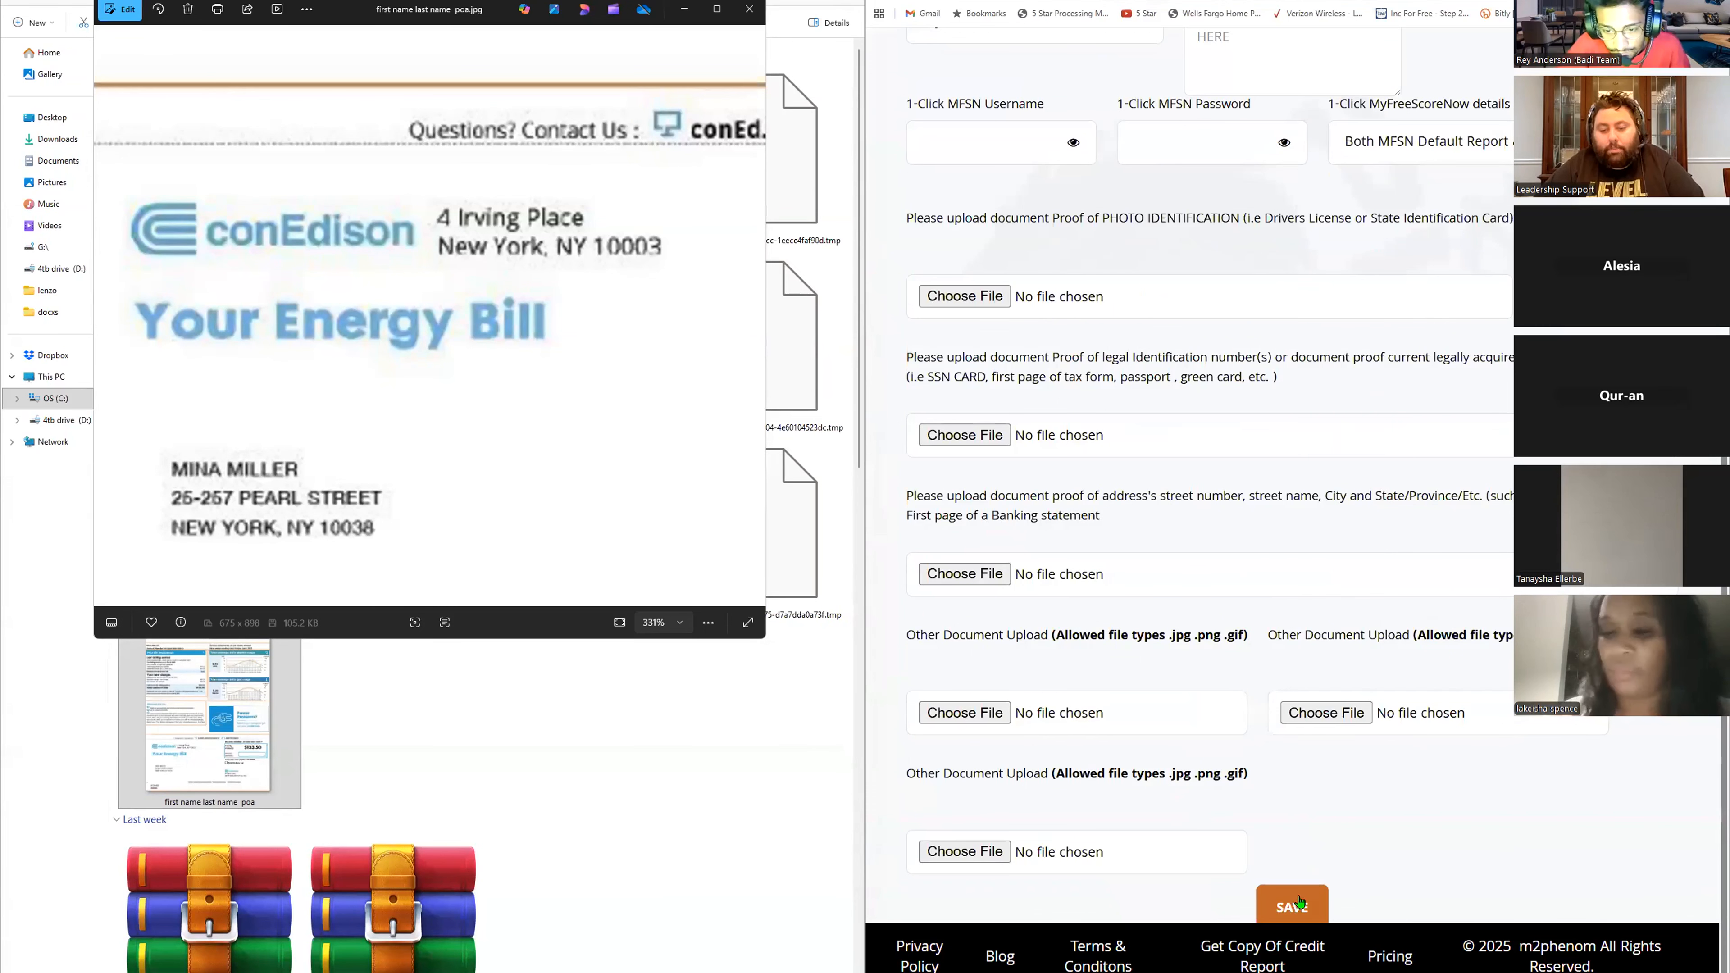
click(1299, 903)
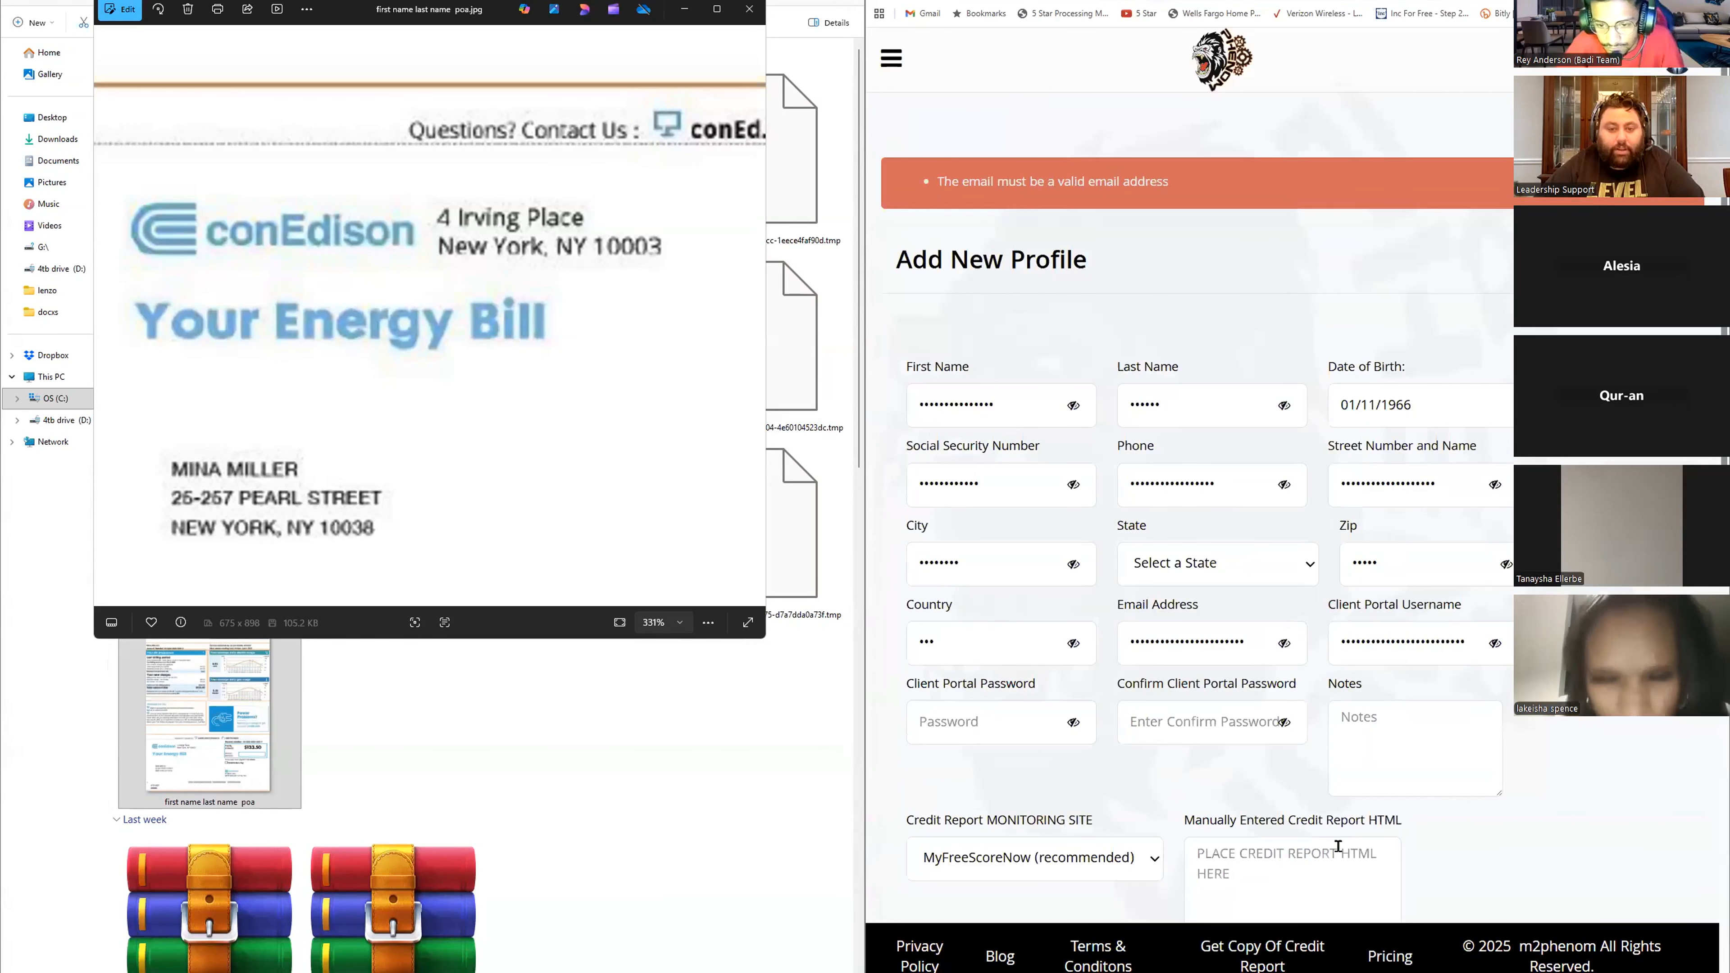
- Reveal the hidden field values and clear the Email Address field
click(1284, 643)
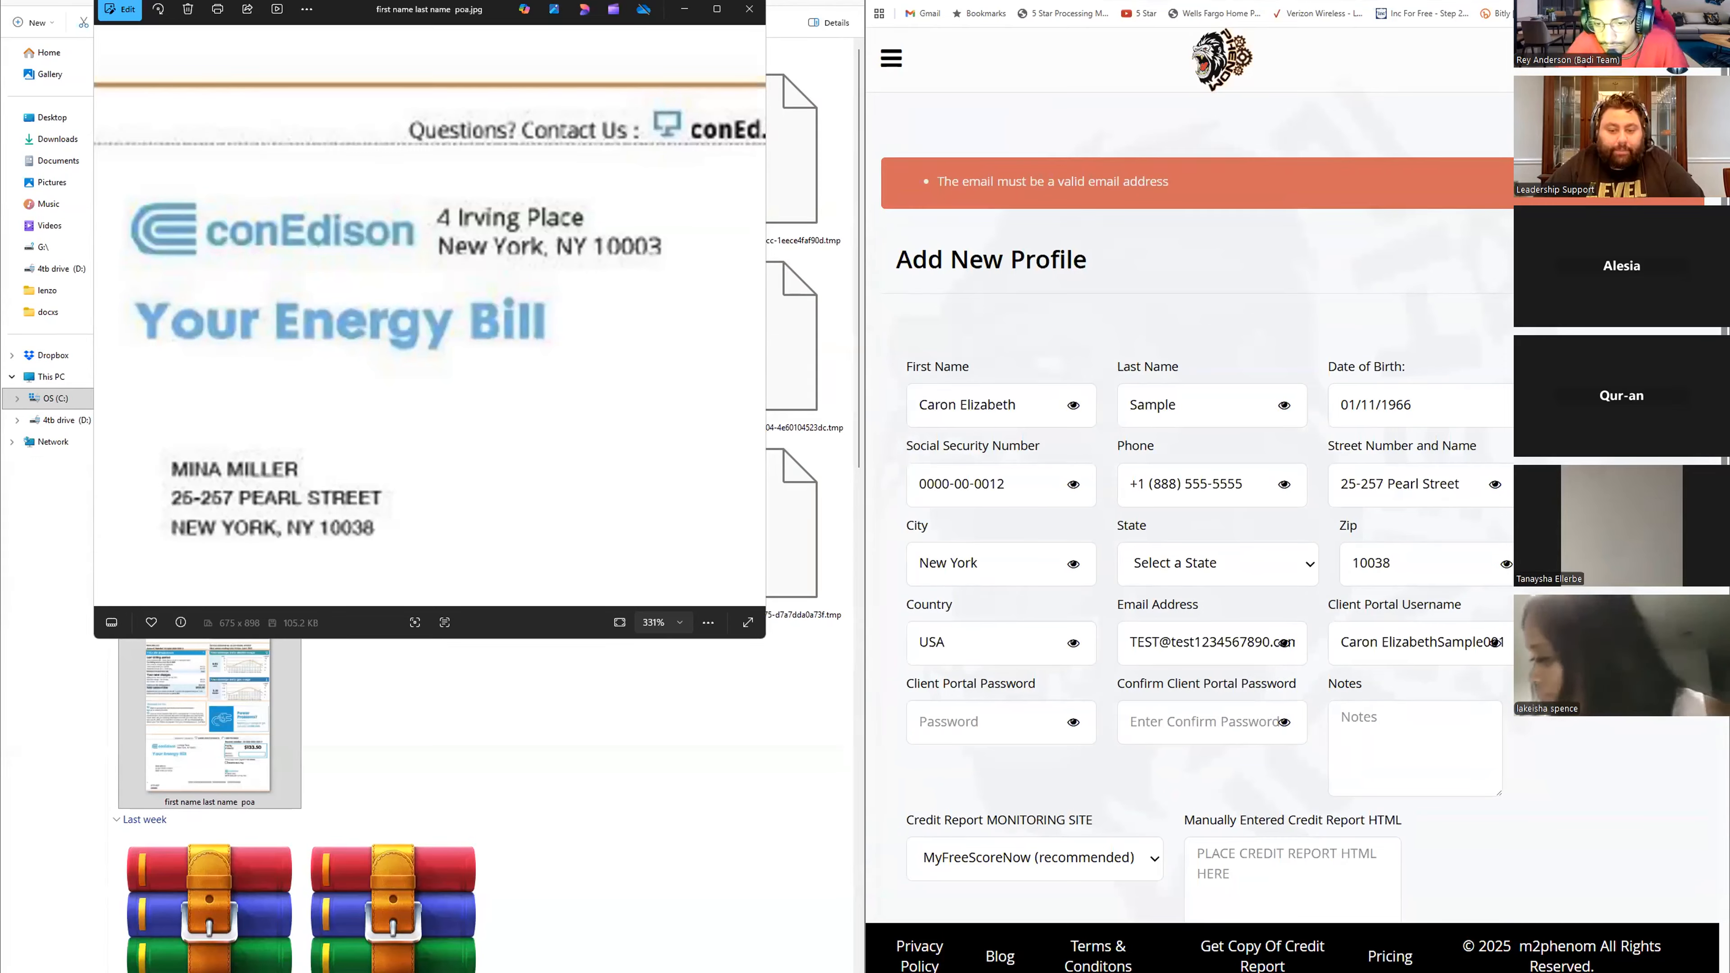
click(1284, 643)
click(1230, 643)
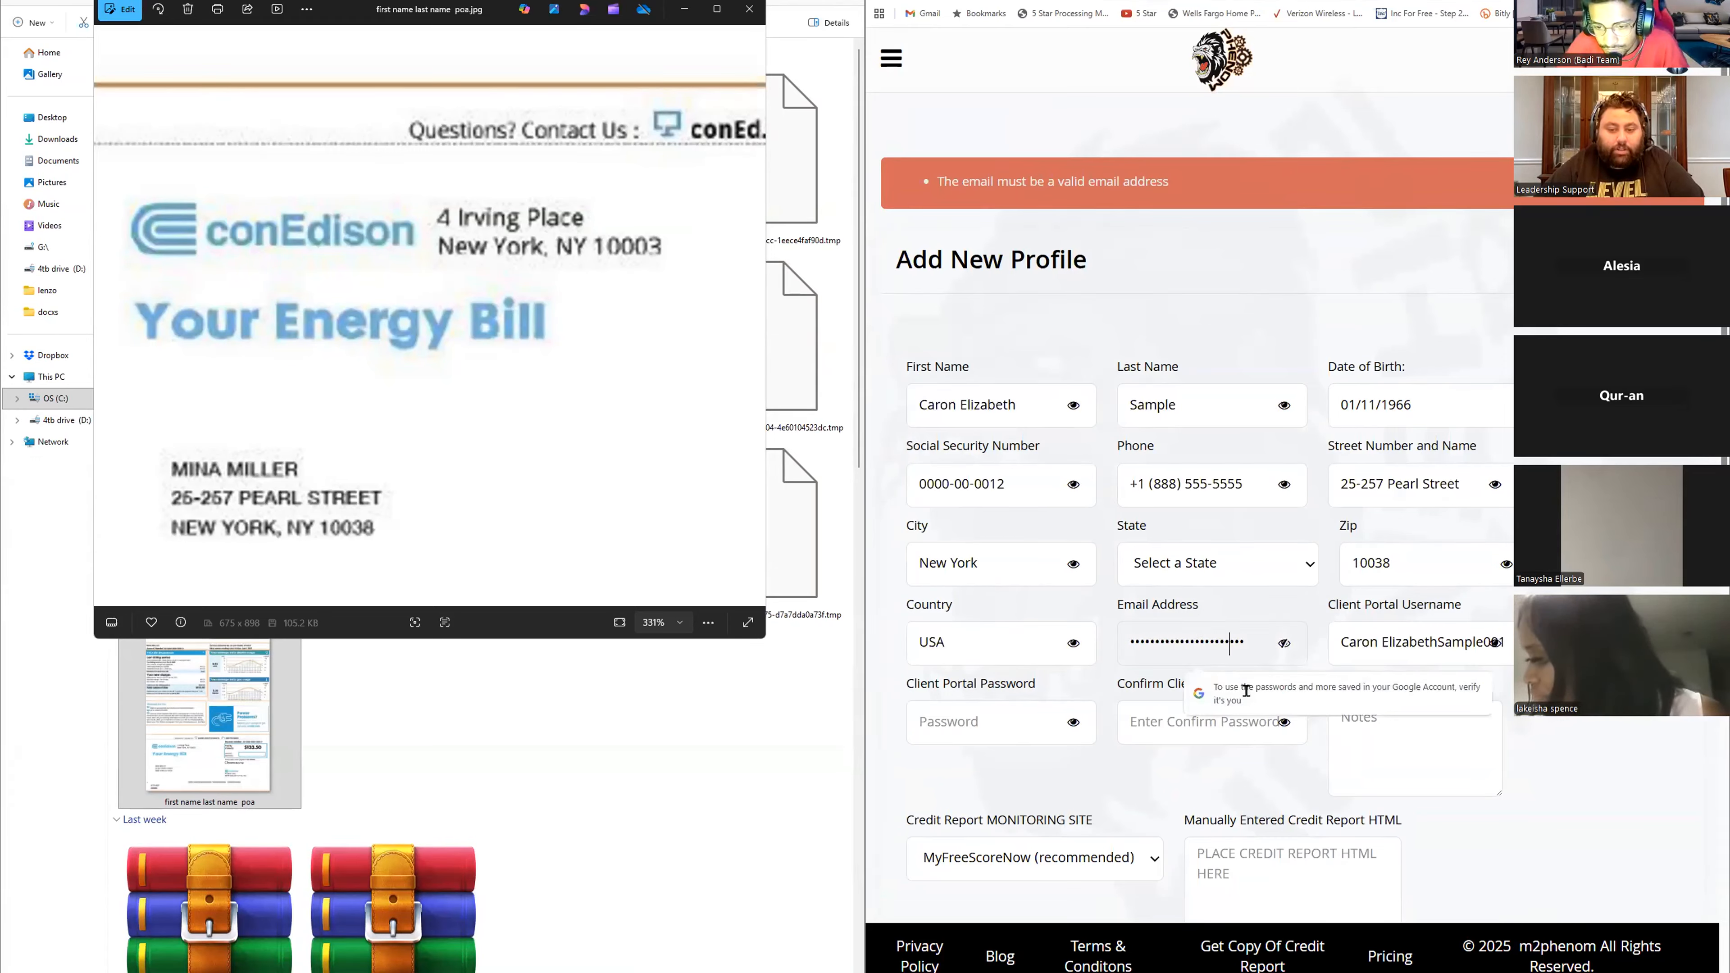
drag(1239, 645, 1100, 655)
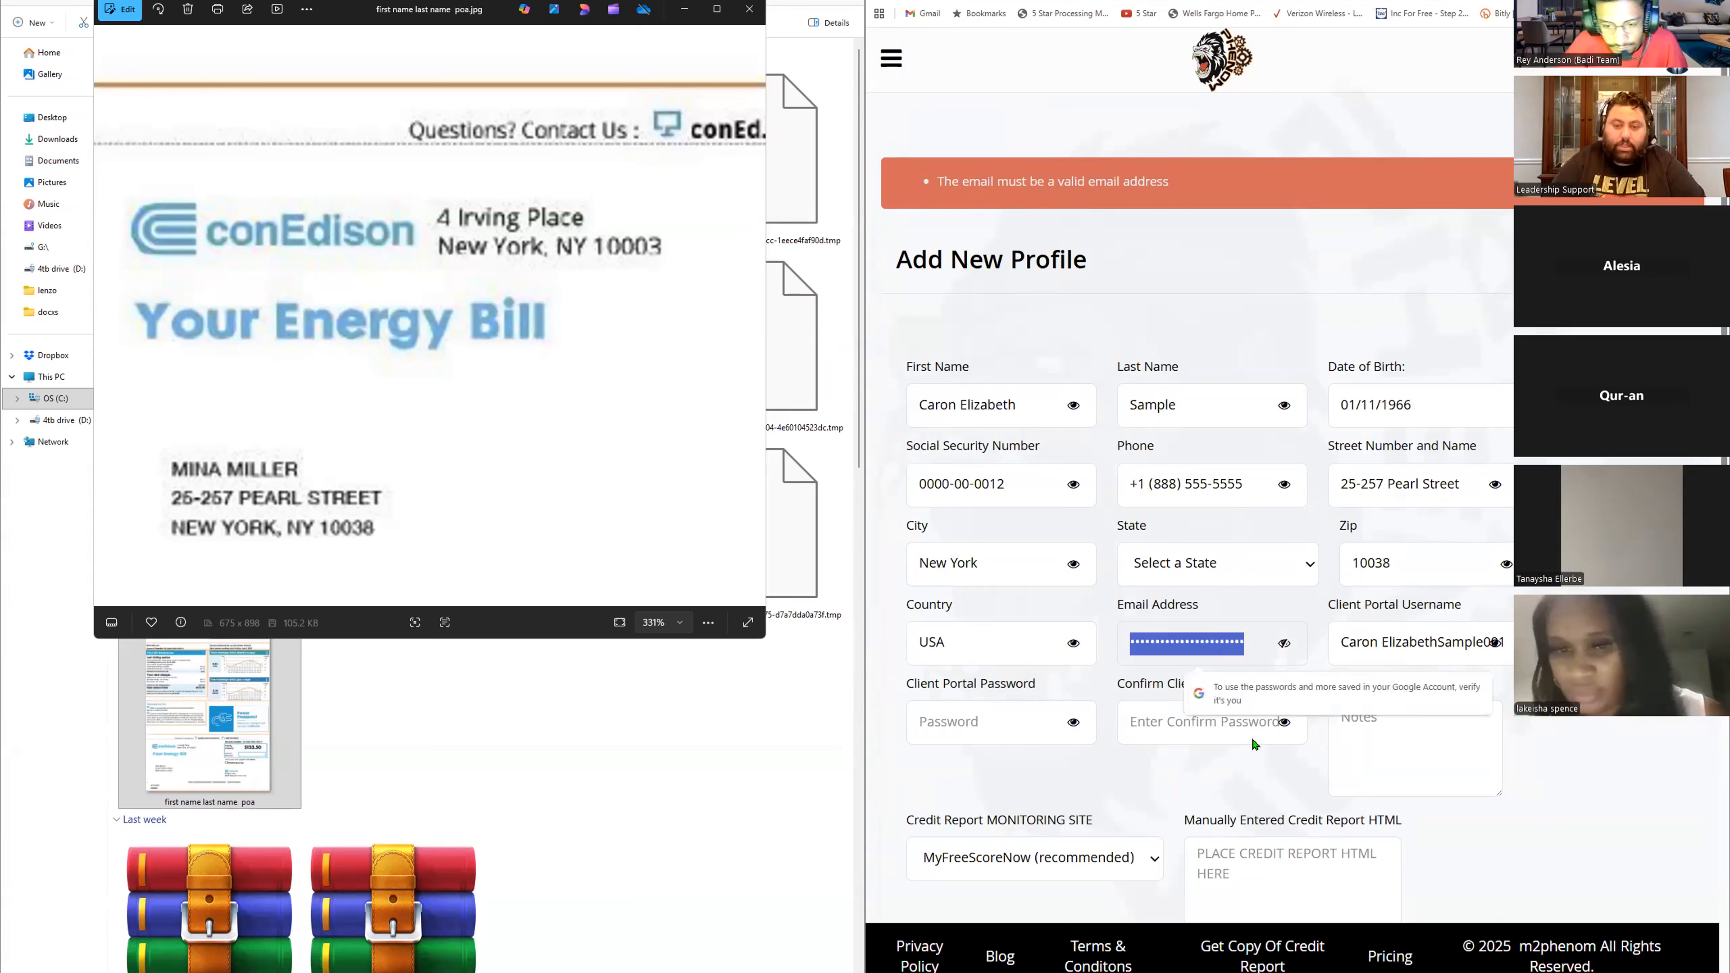
key(BackSpace)
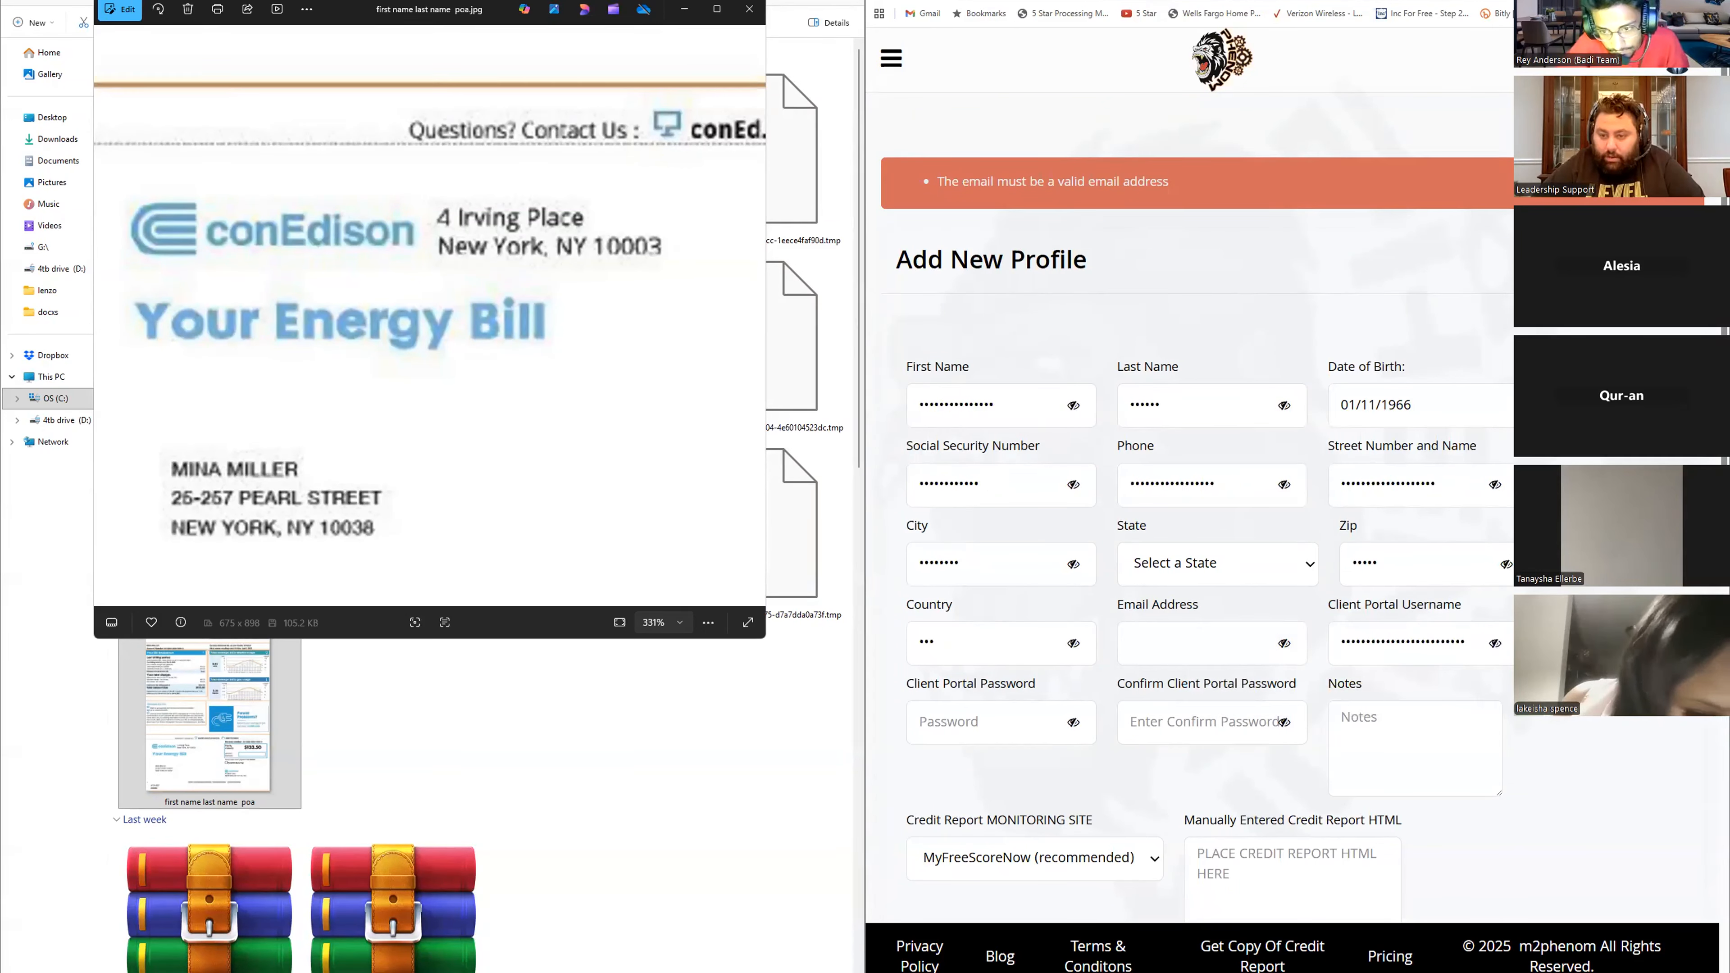
- Select New York (NY) as the state
click(1226, 580)
scroll(1236, 402, down, 5)
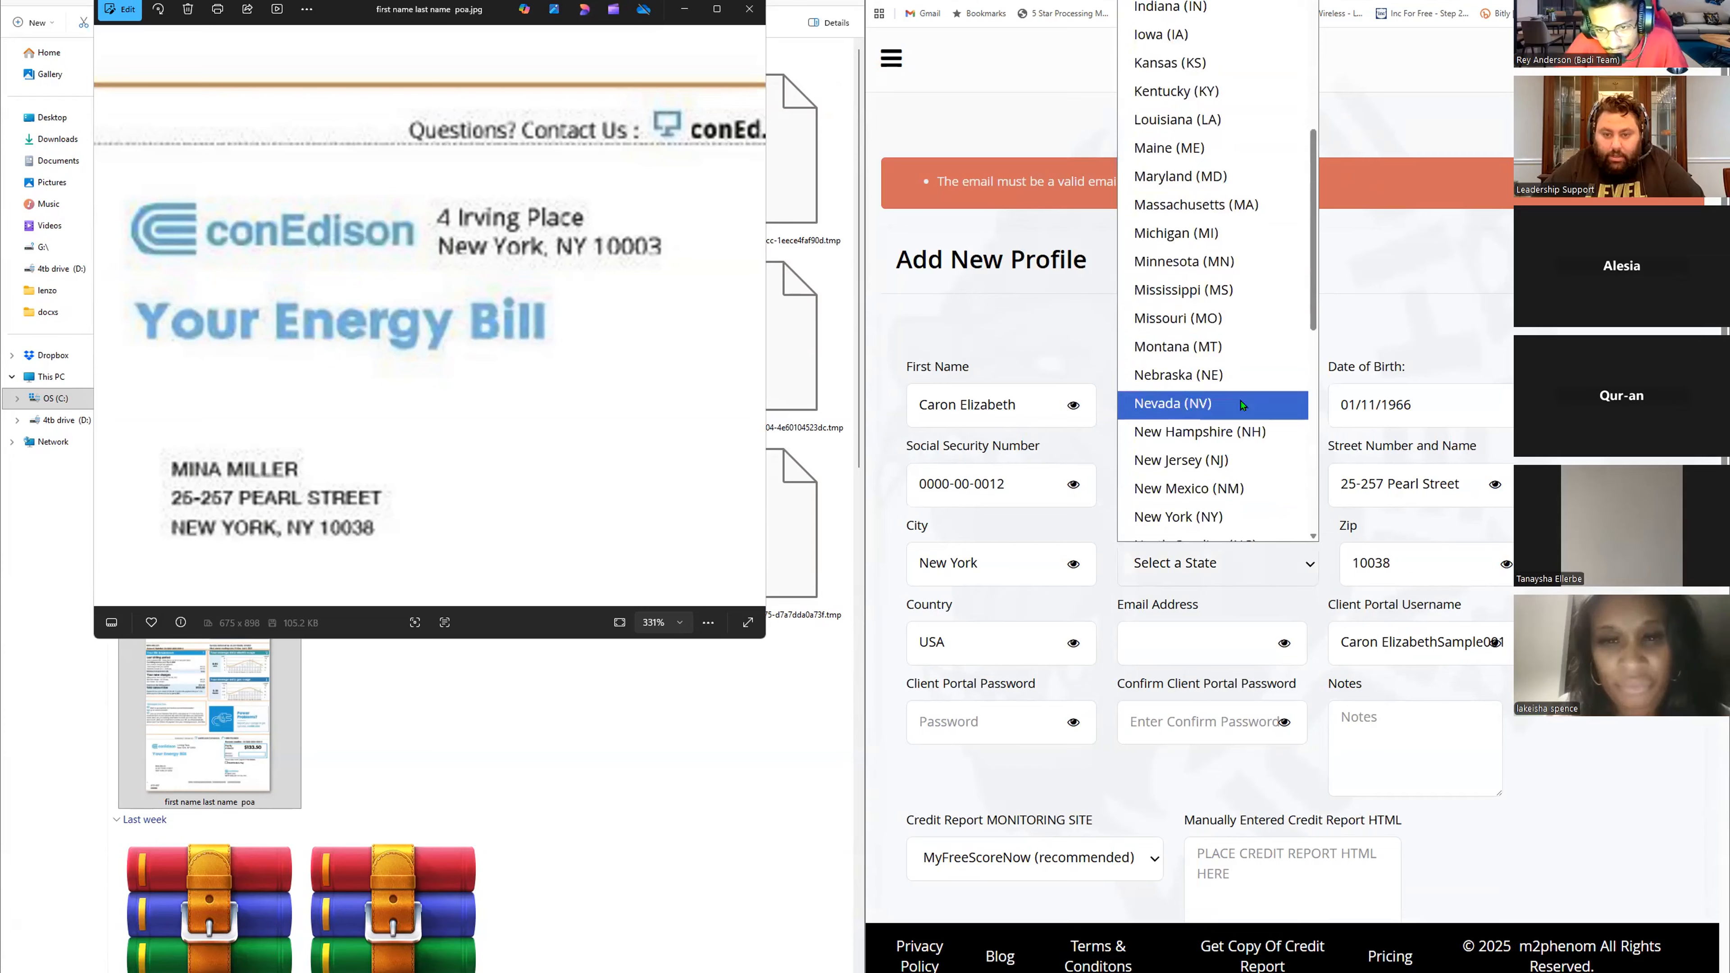
click(1226, 516)
- Enter a new Gmail address in the Email Address field and try saving the profile again
click(1171, 635)
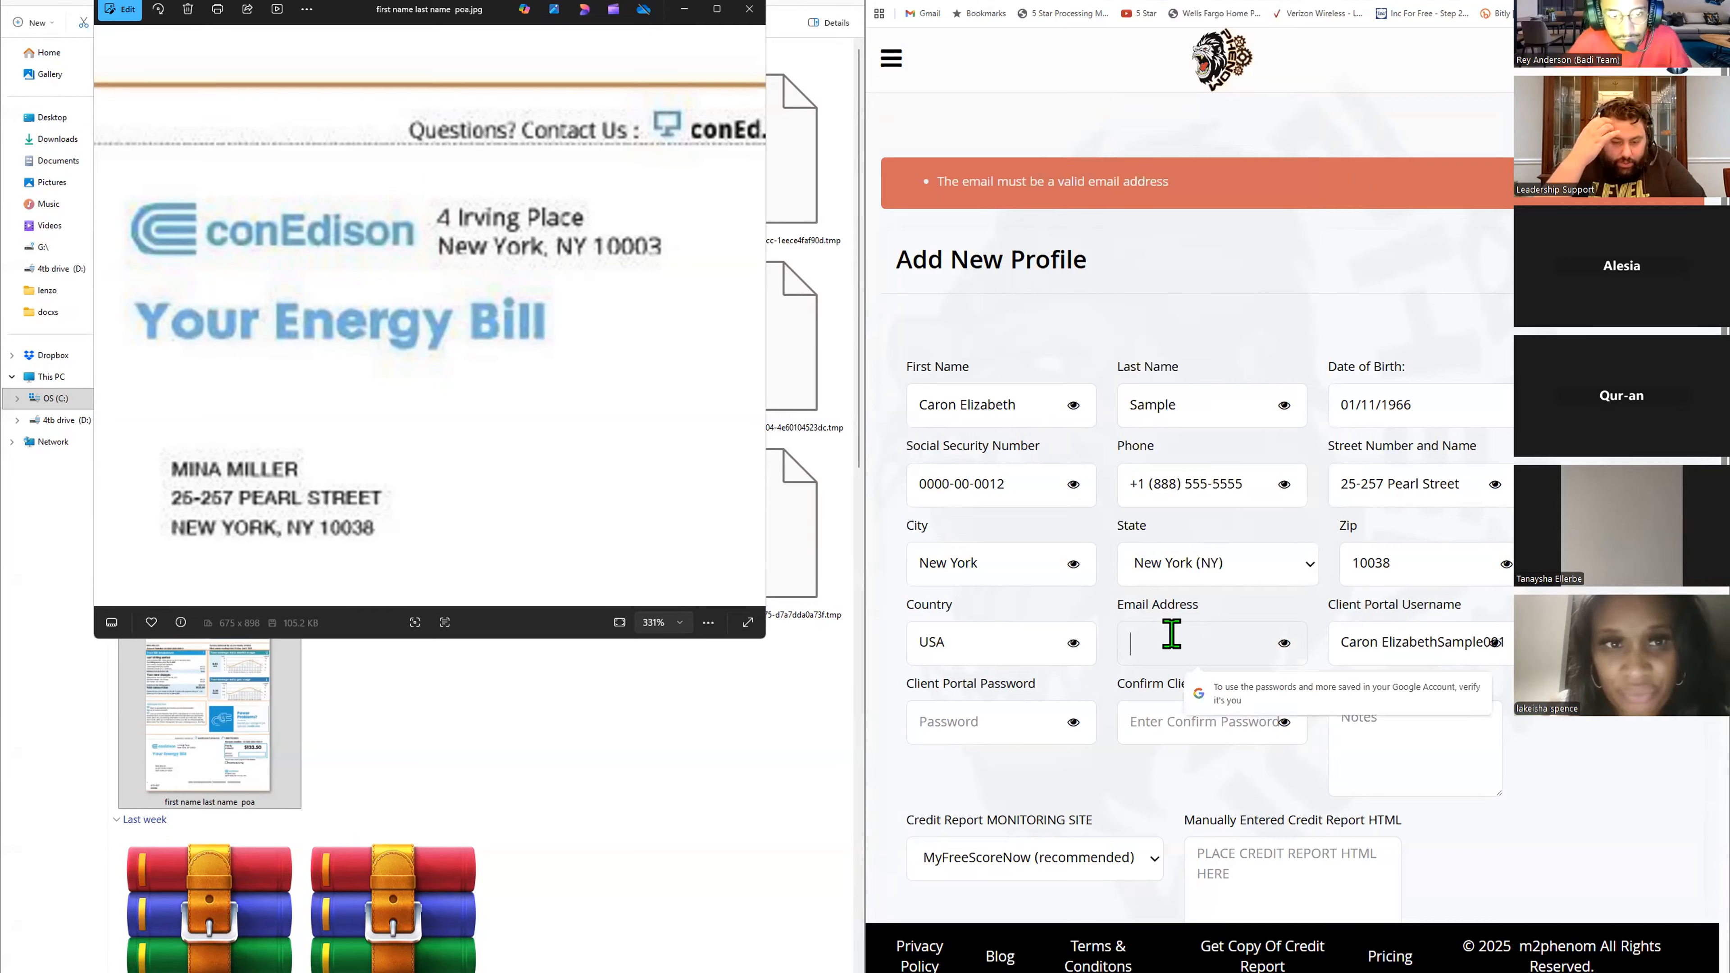
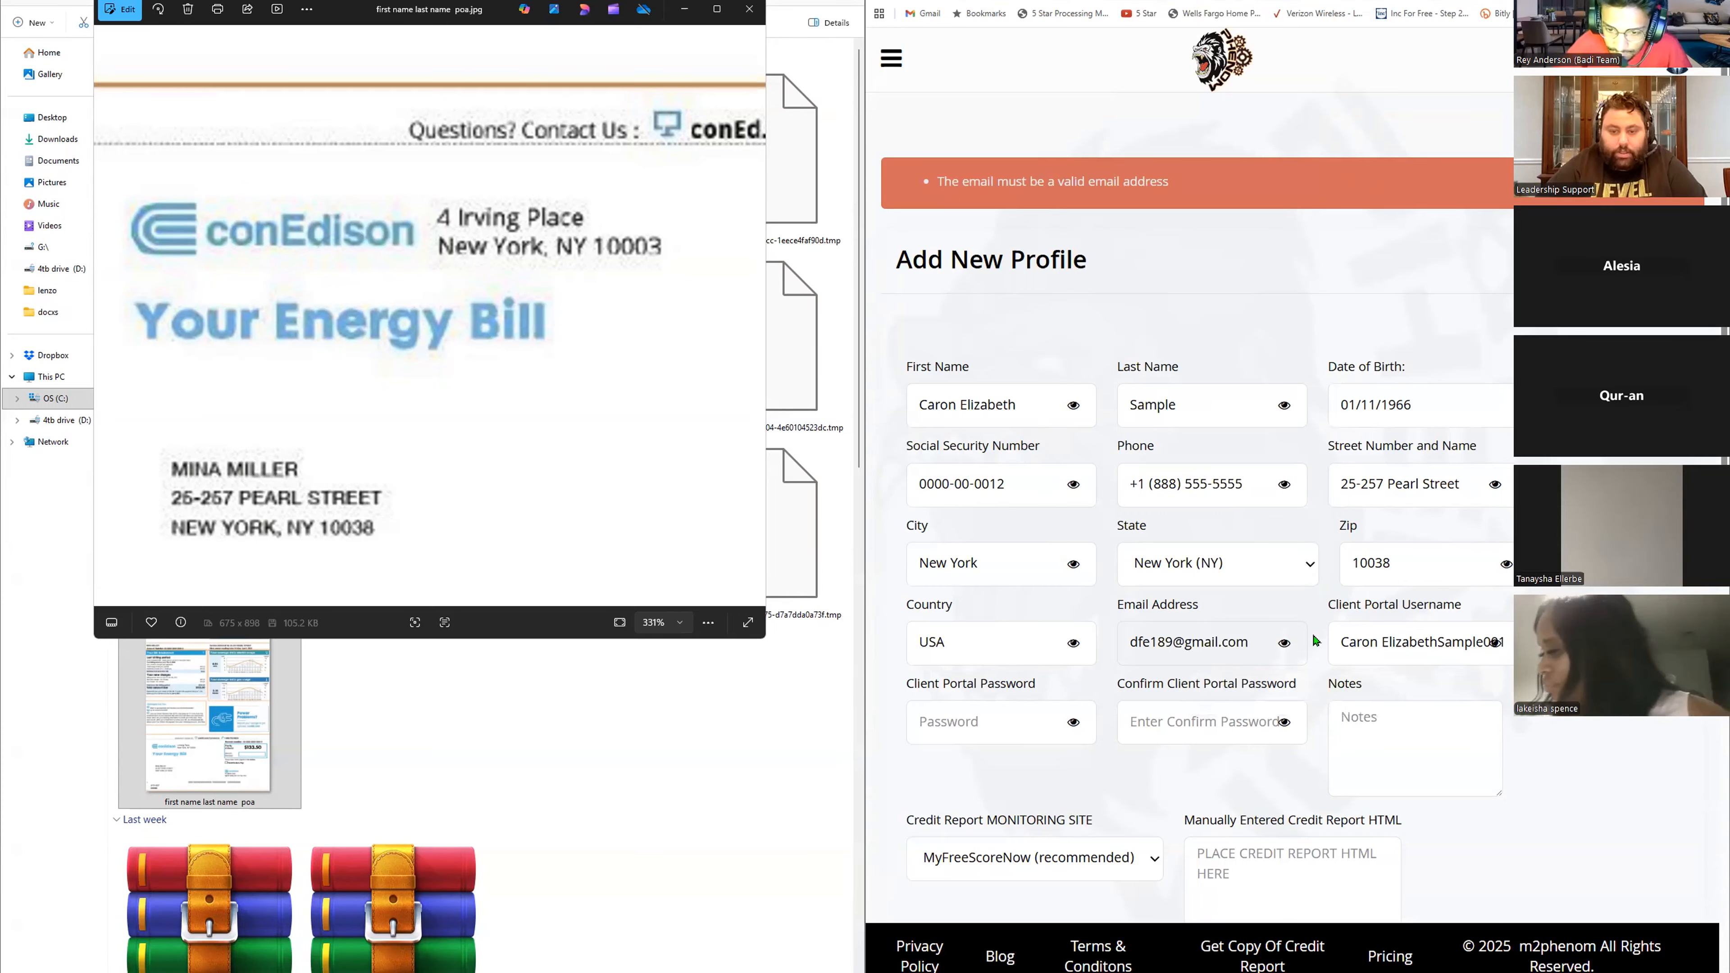
scroll(1397, 607, down, 10)
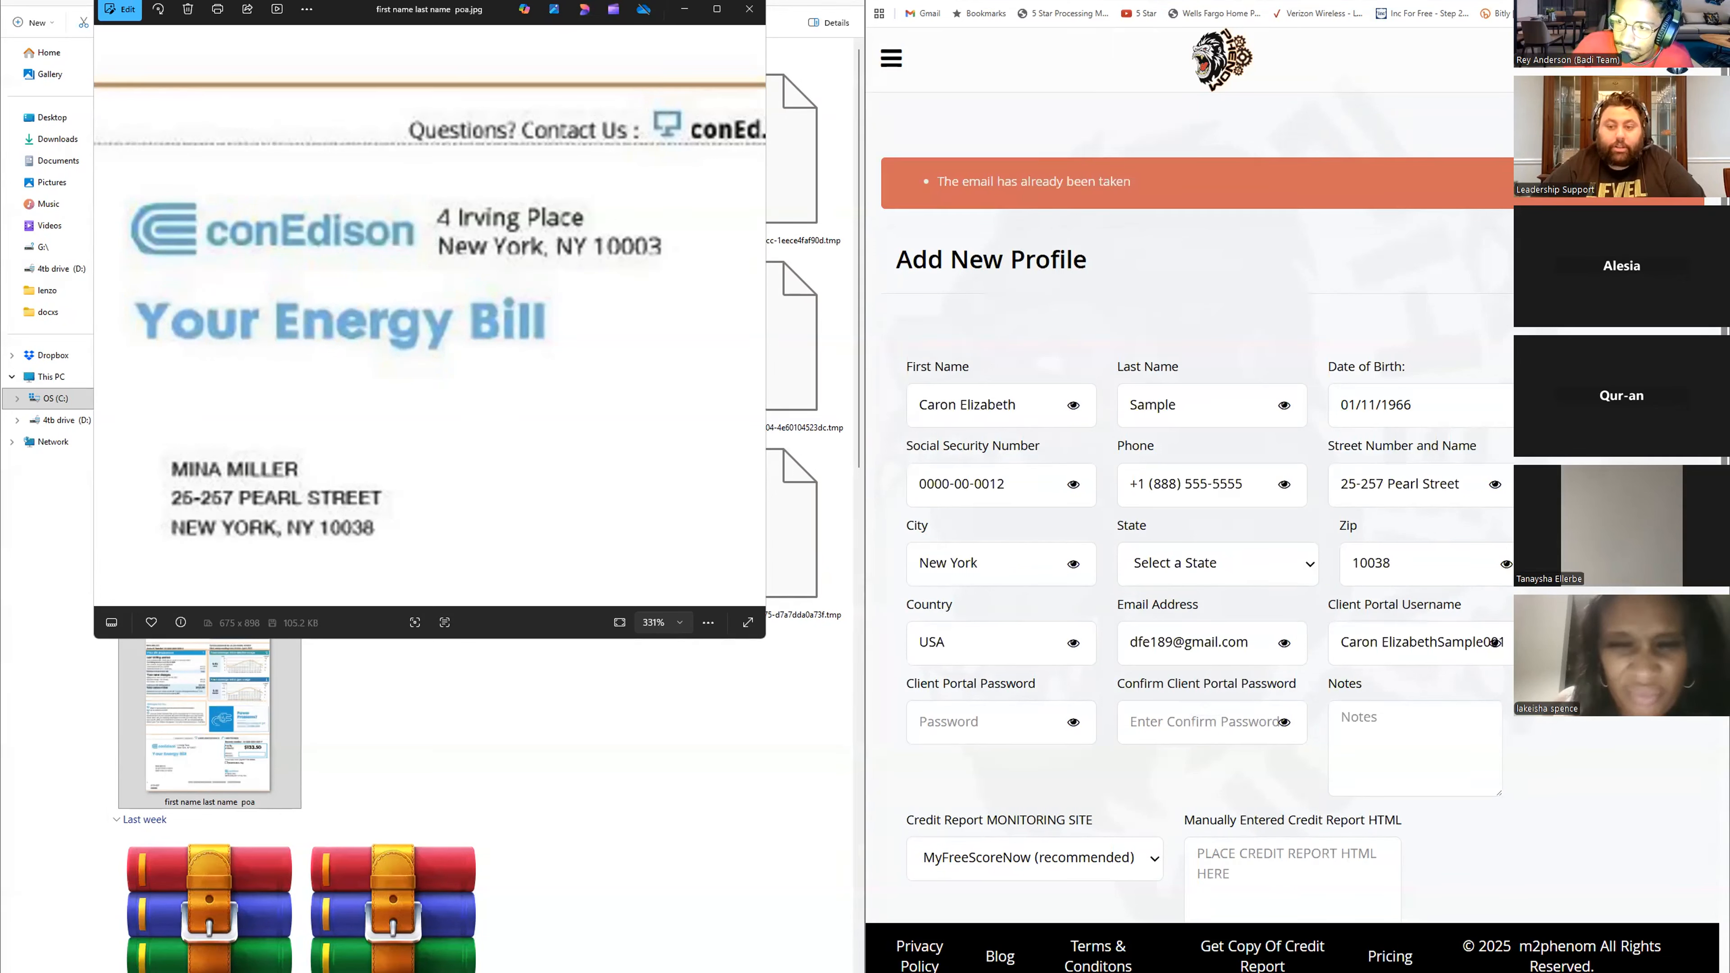
- Replace the e-mail with the client's Gmail address and save the new client profile
drag(1265, 642, 1085, 649)
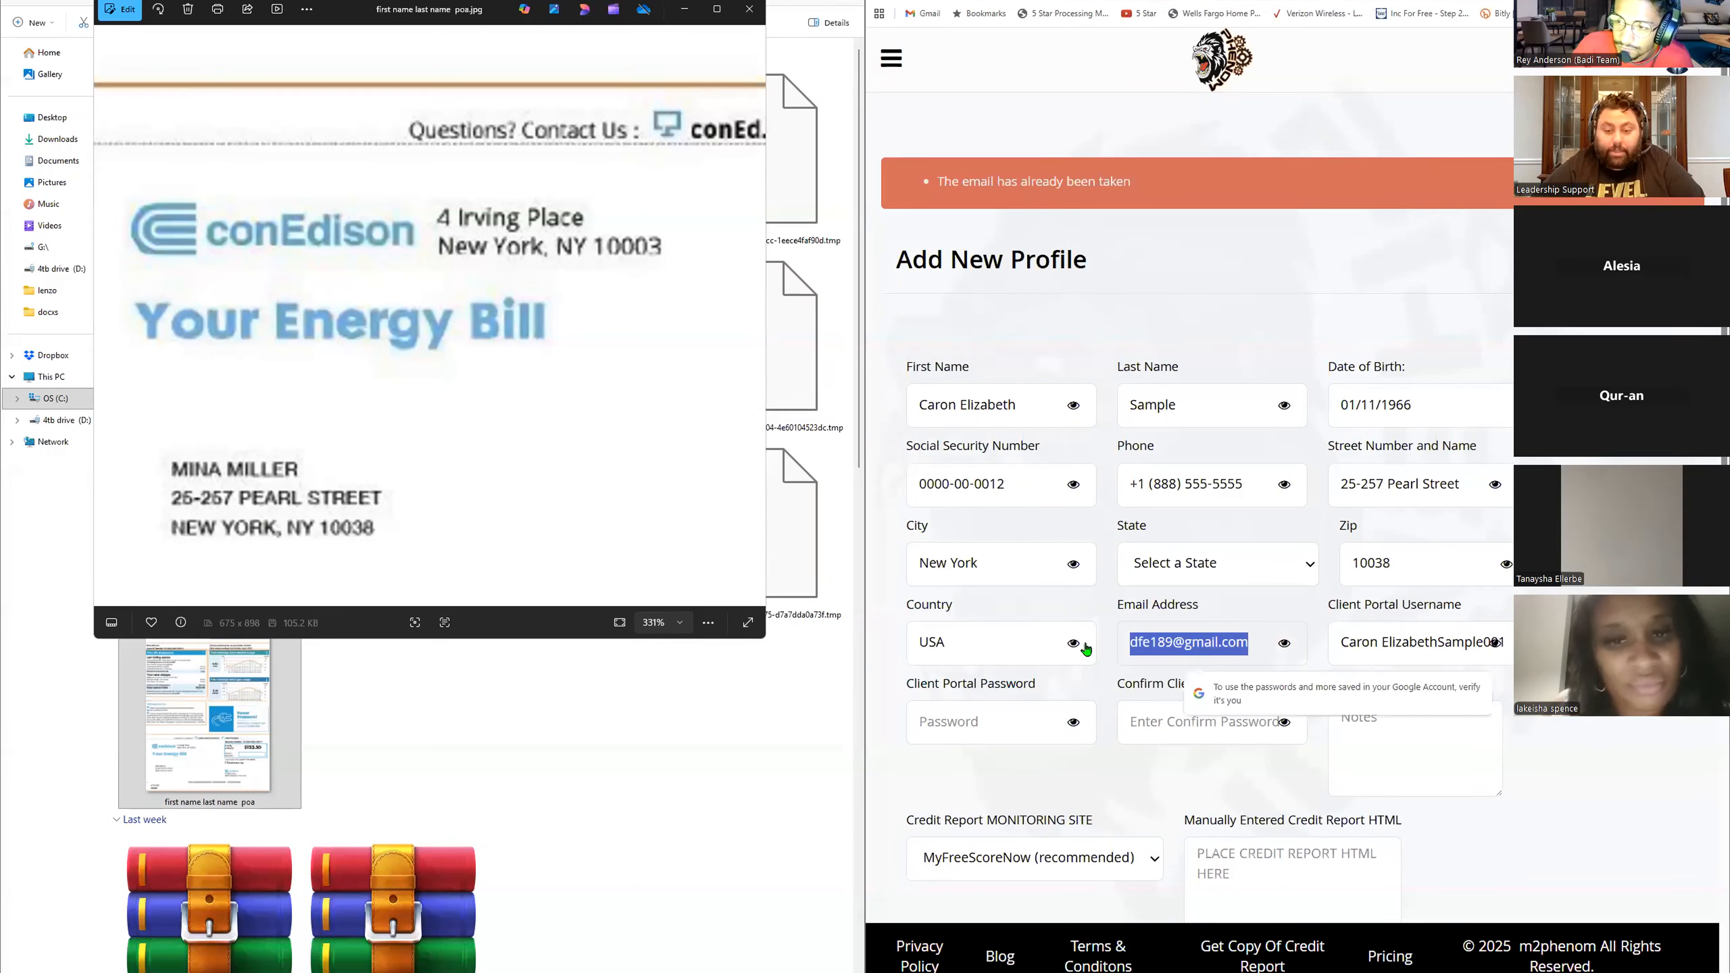
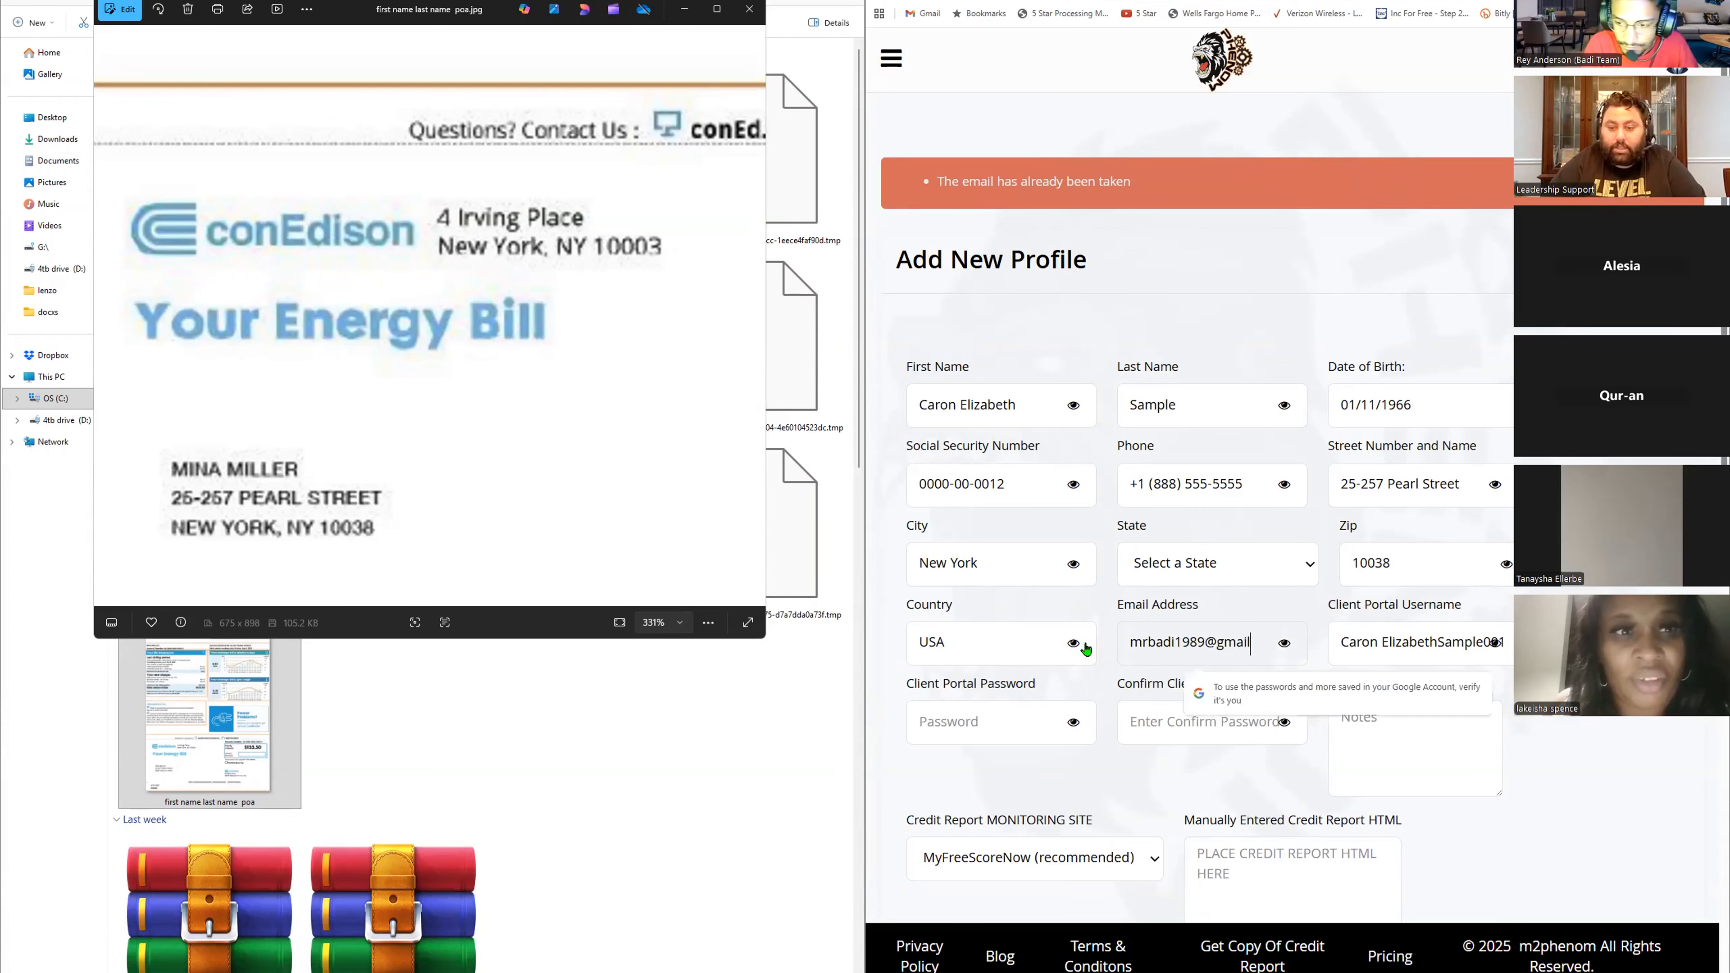
scroll(1244, 572, down, 10)
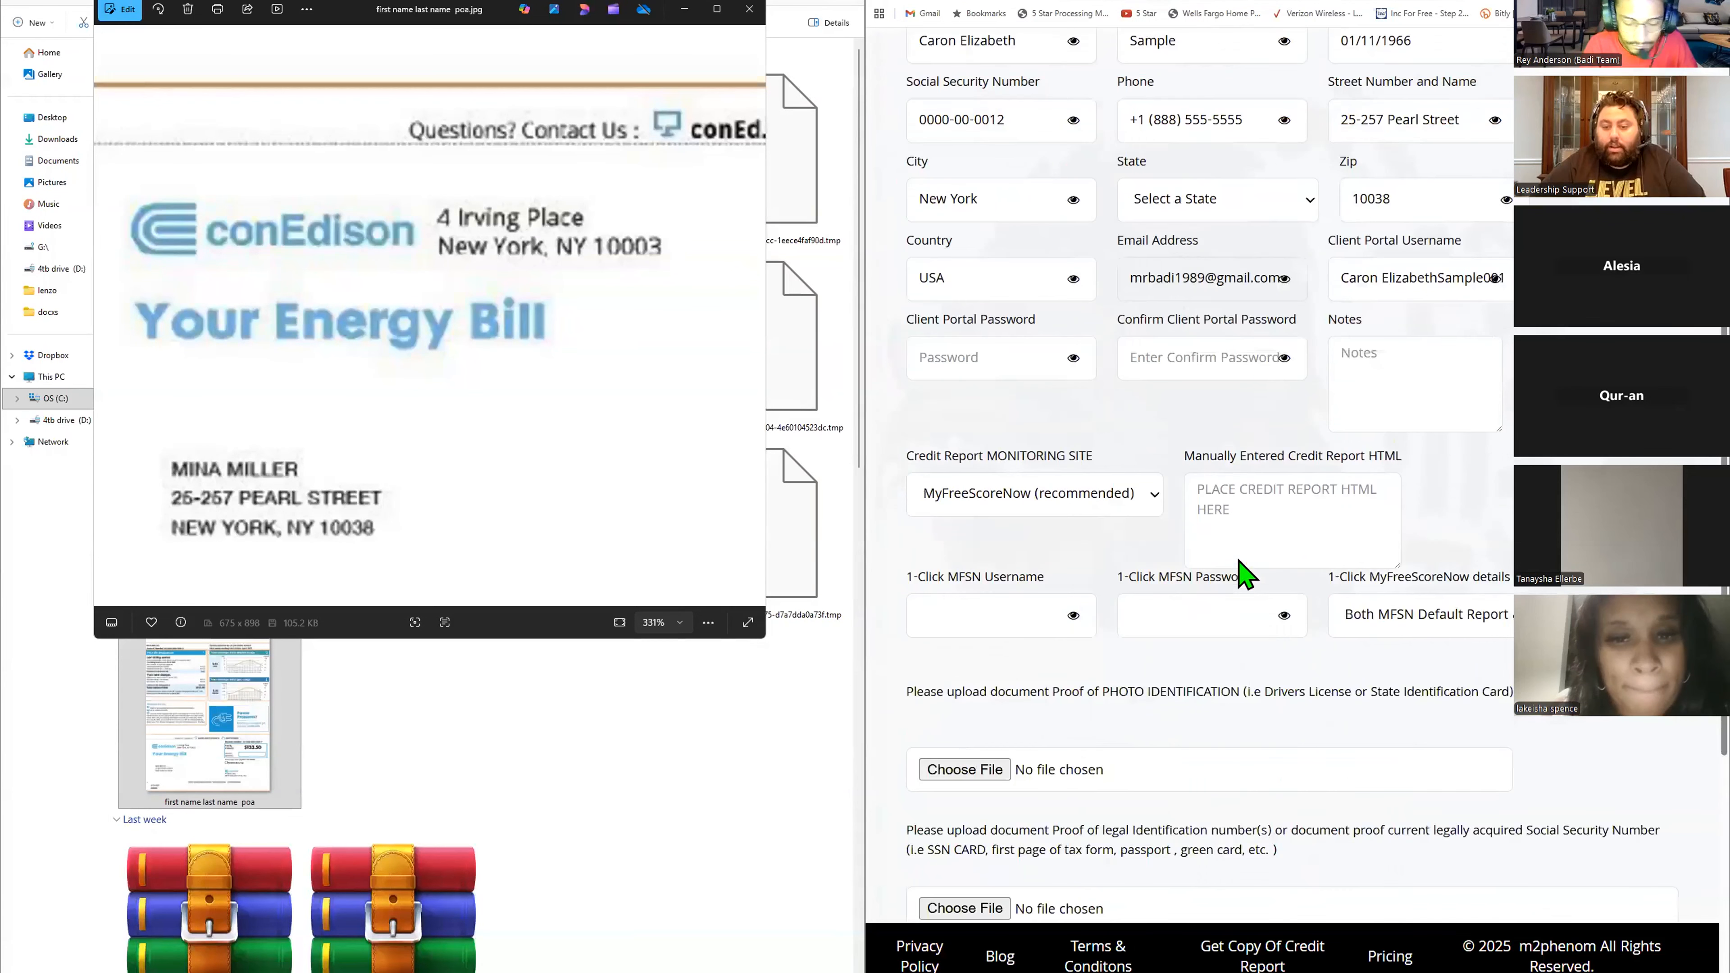
click(1311, 908)
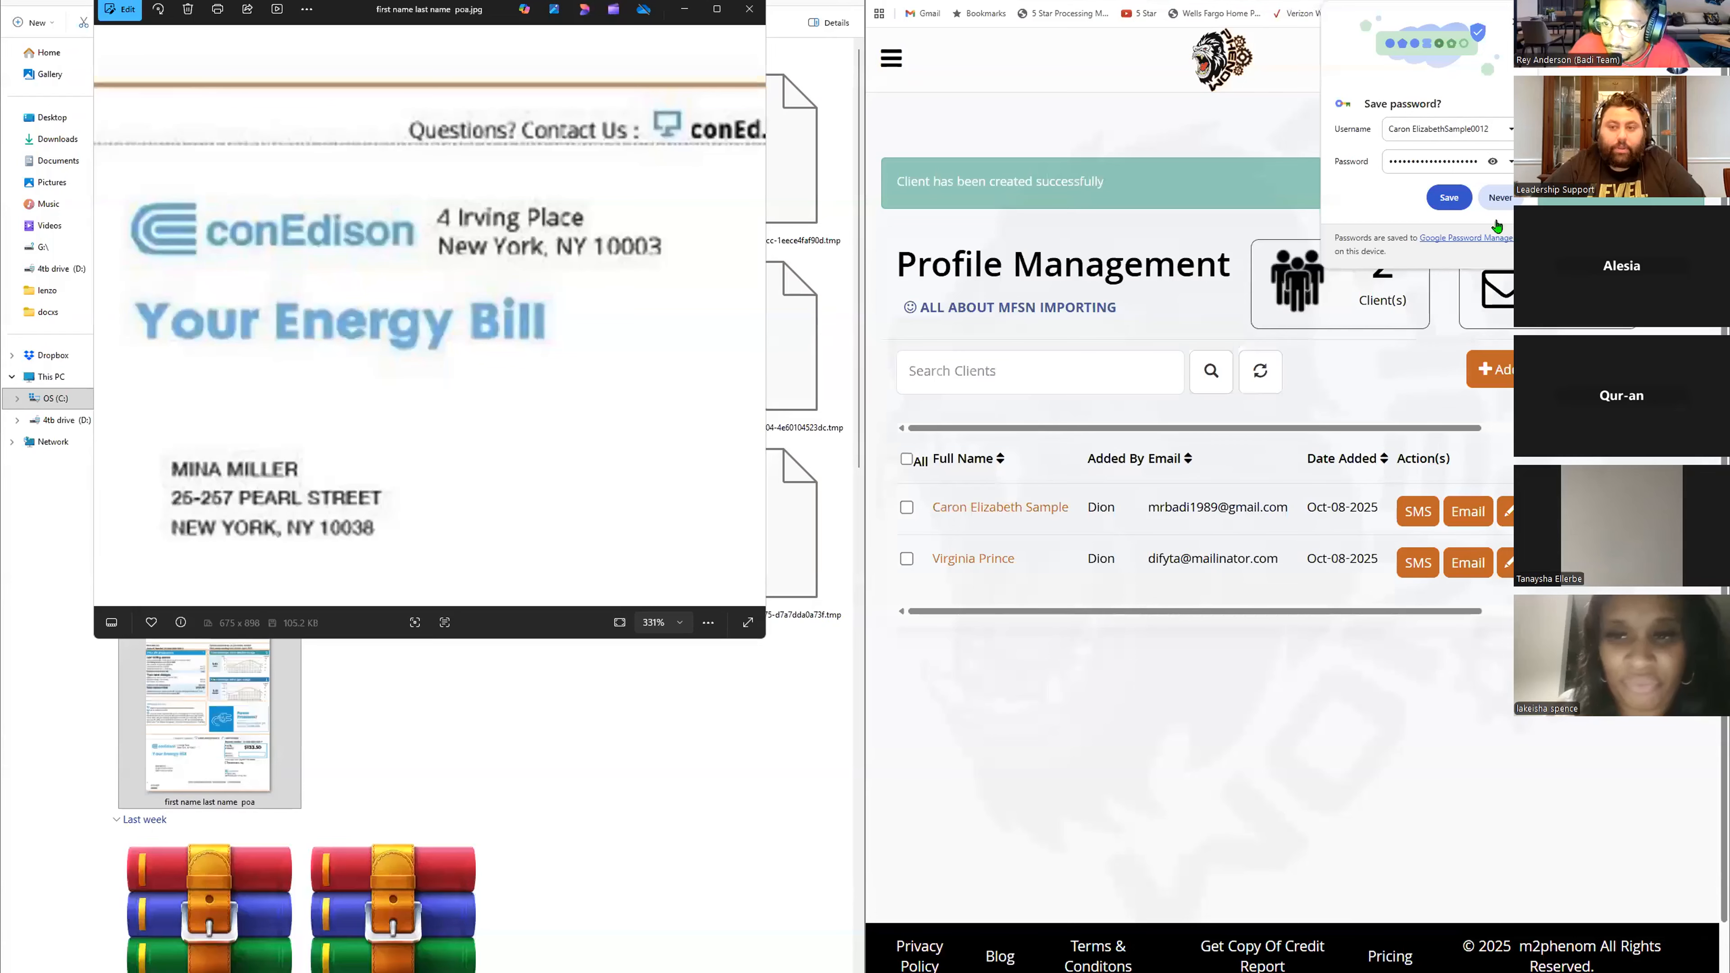
- Accept the browser's password-saving prompt and open the newly added client's profile for editing
click(1449, 197)
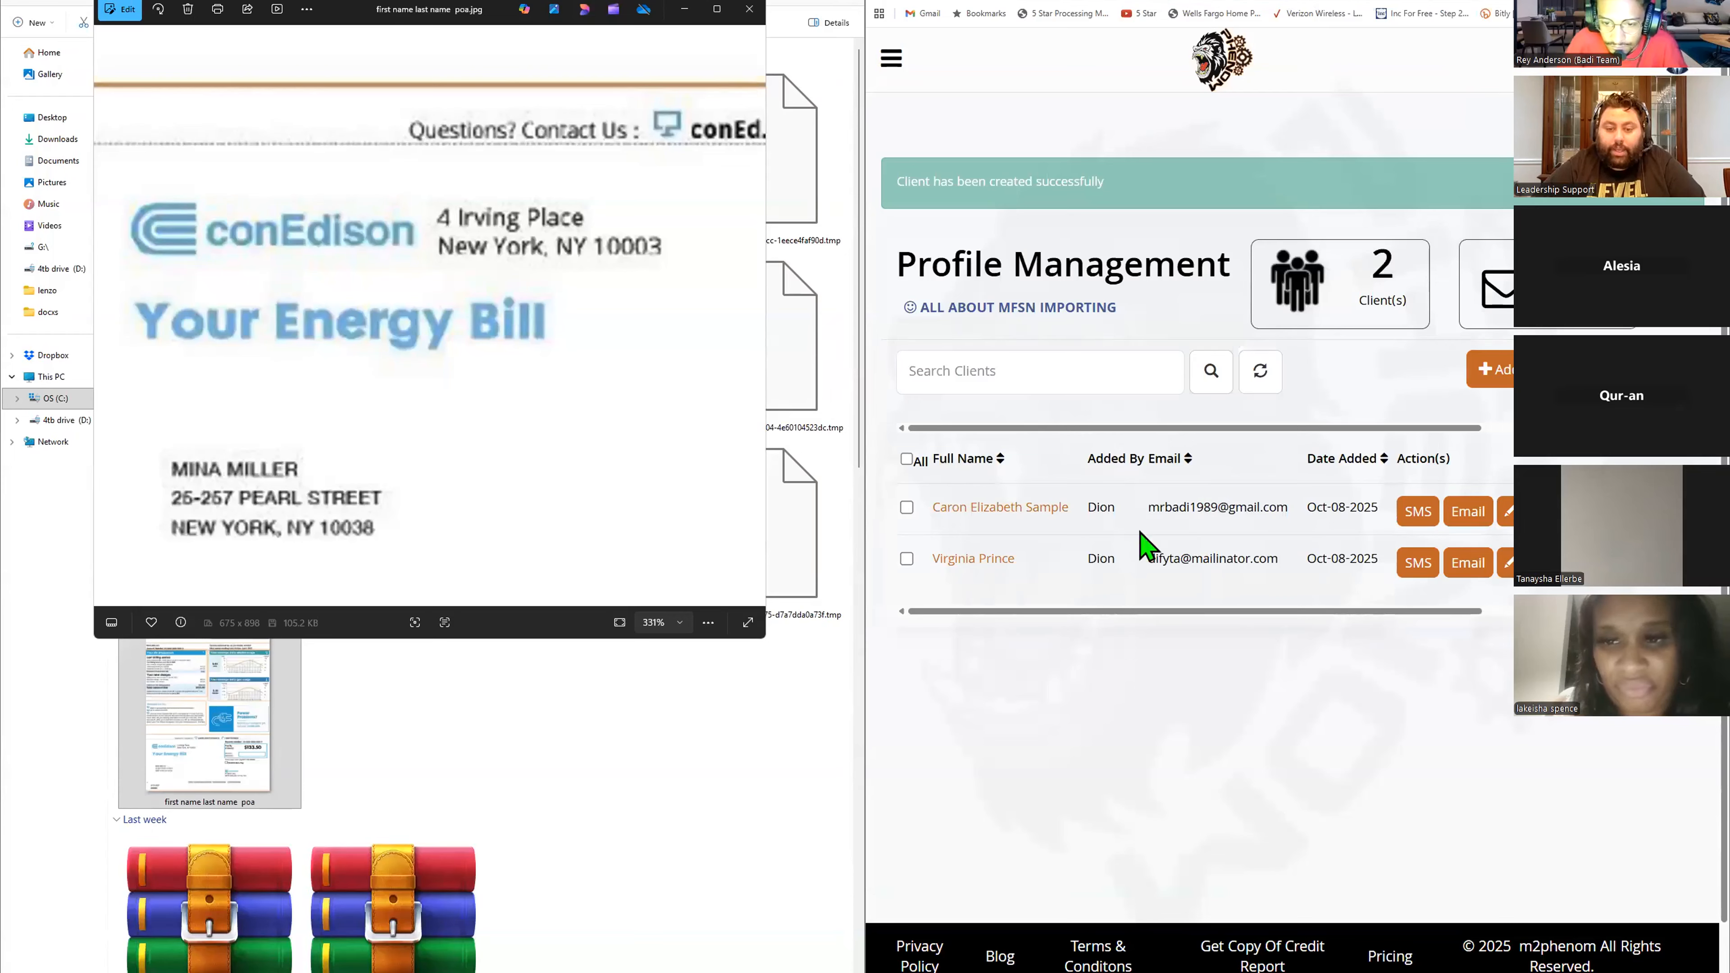
click(1027, 506)
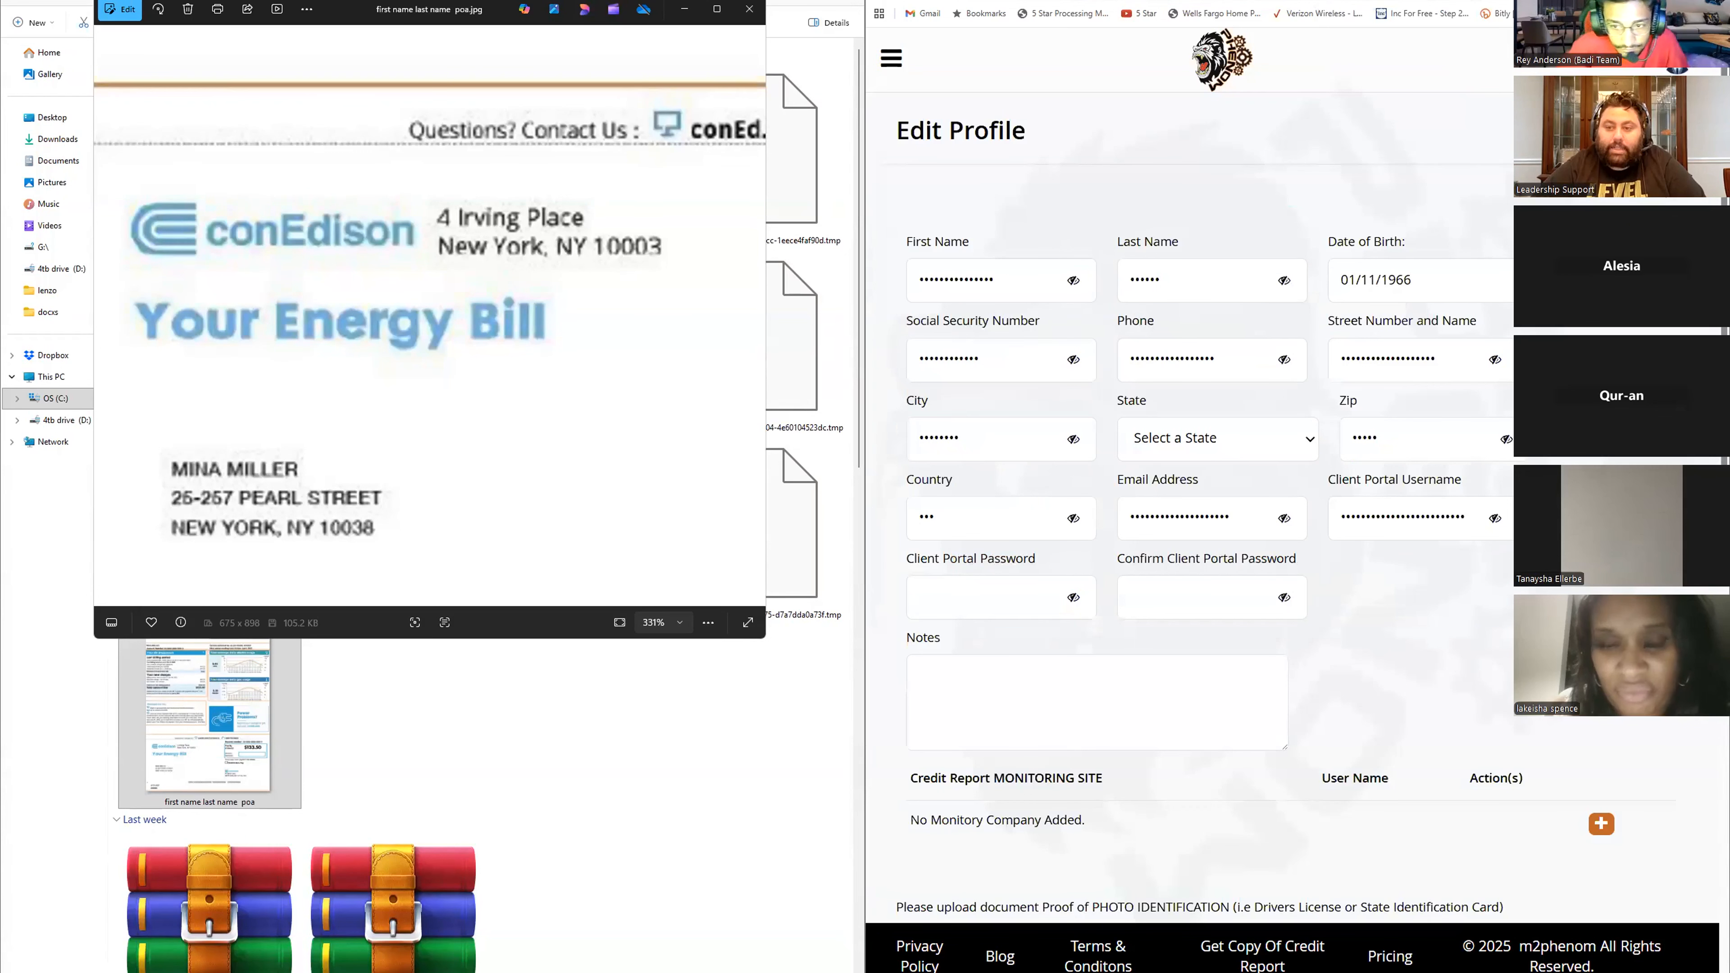
- Replace the profile's Email Address with a test e-mail address on the test.com domain
drag(1135, 522, 1391, 524)
text(test)
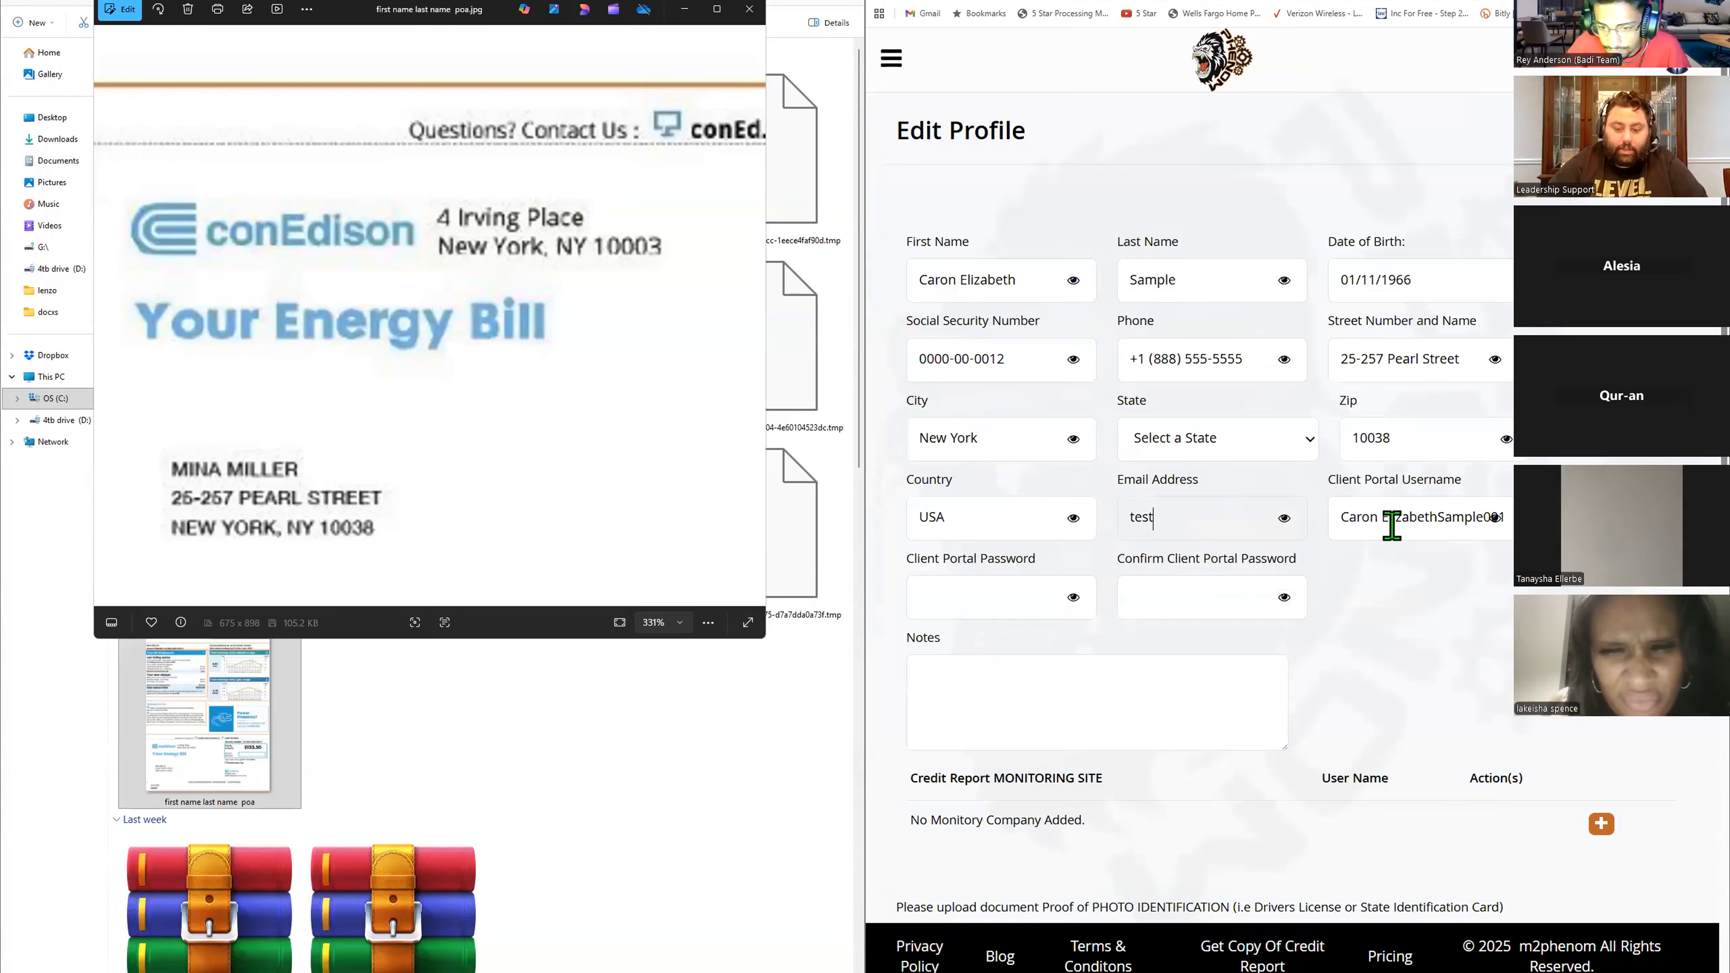
text(123456778)
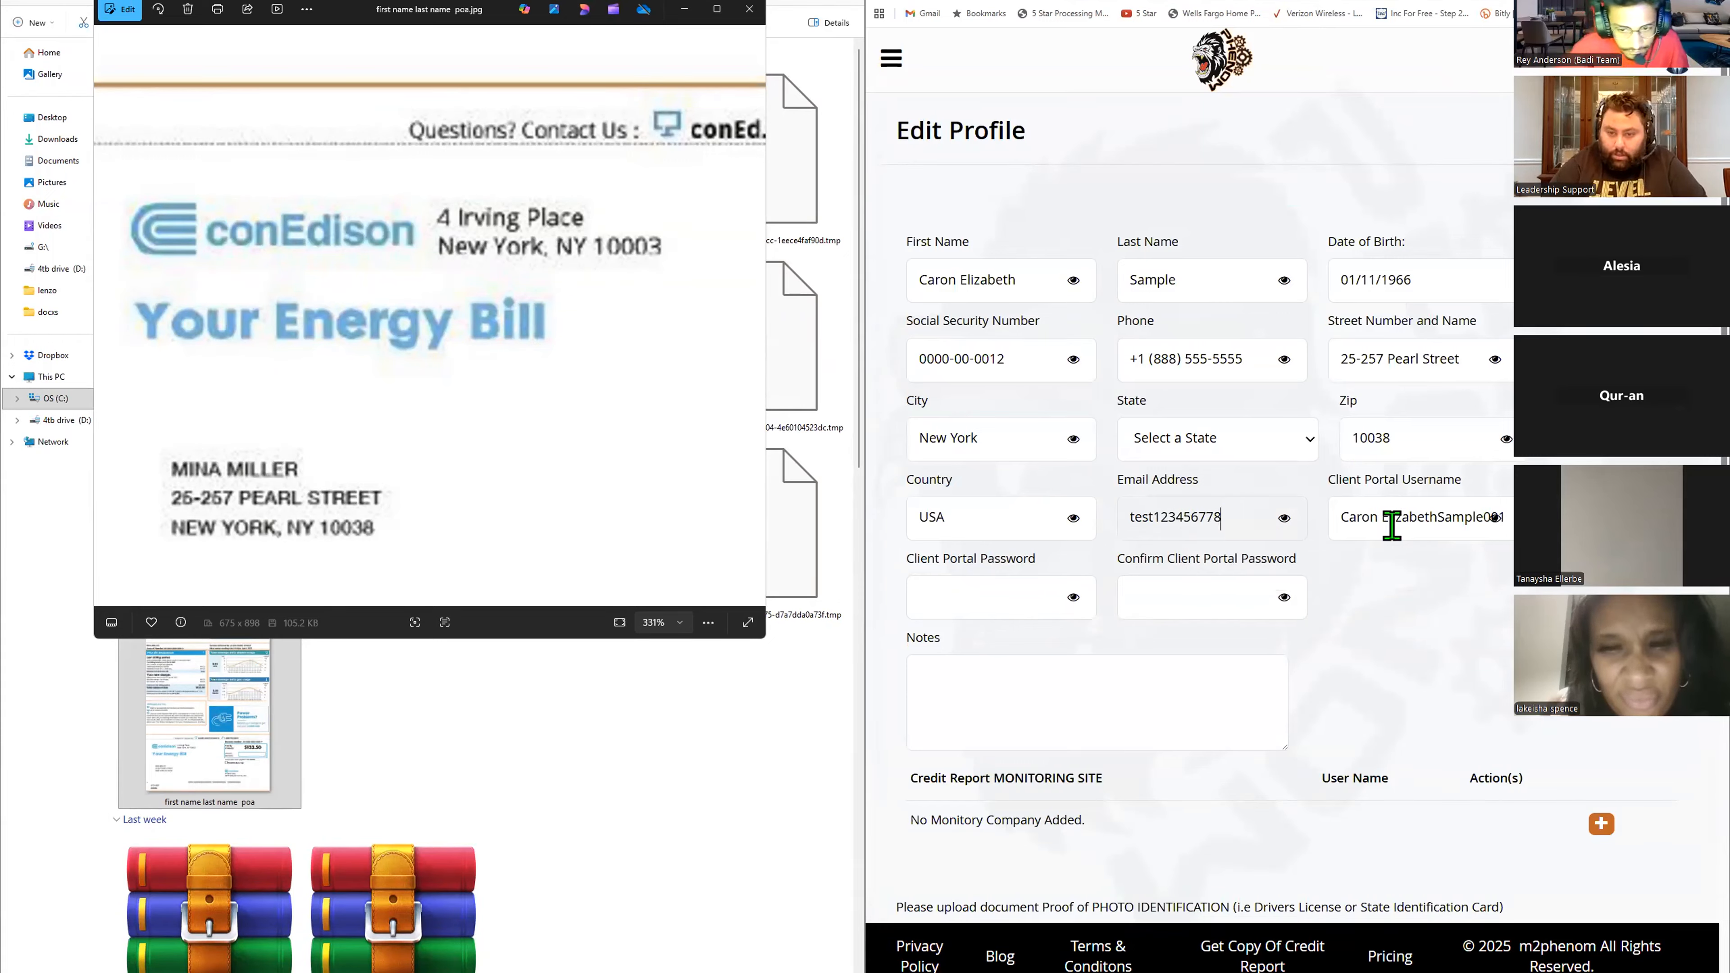
text(9)
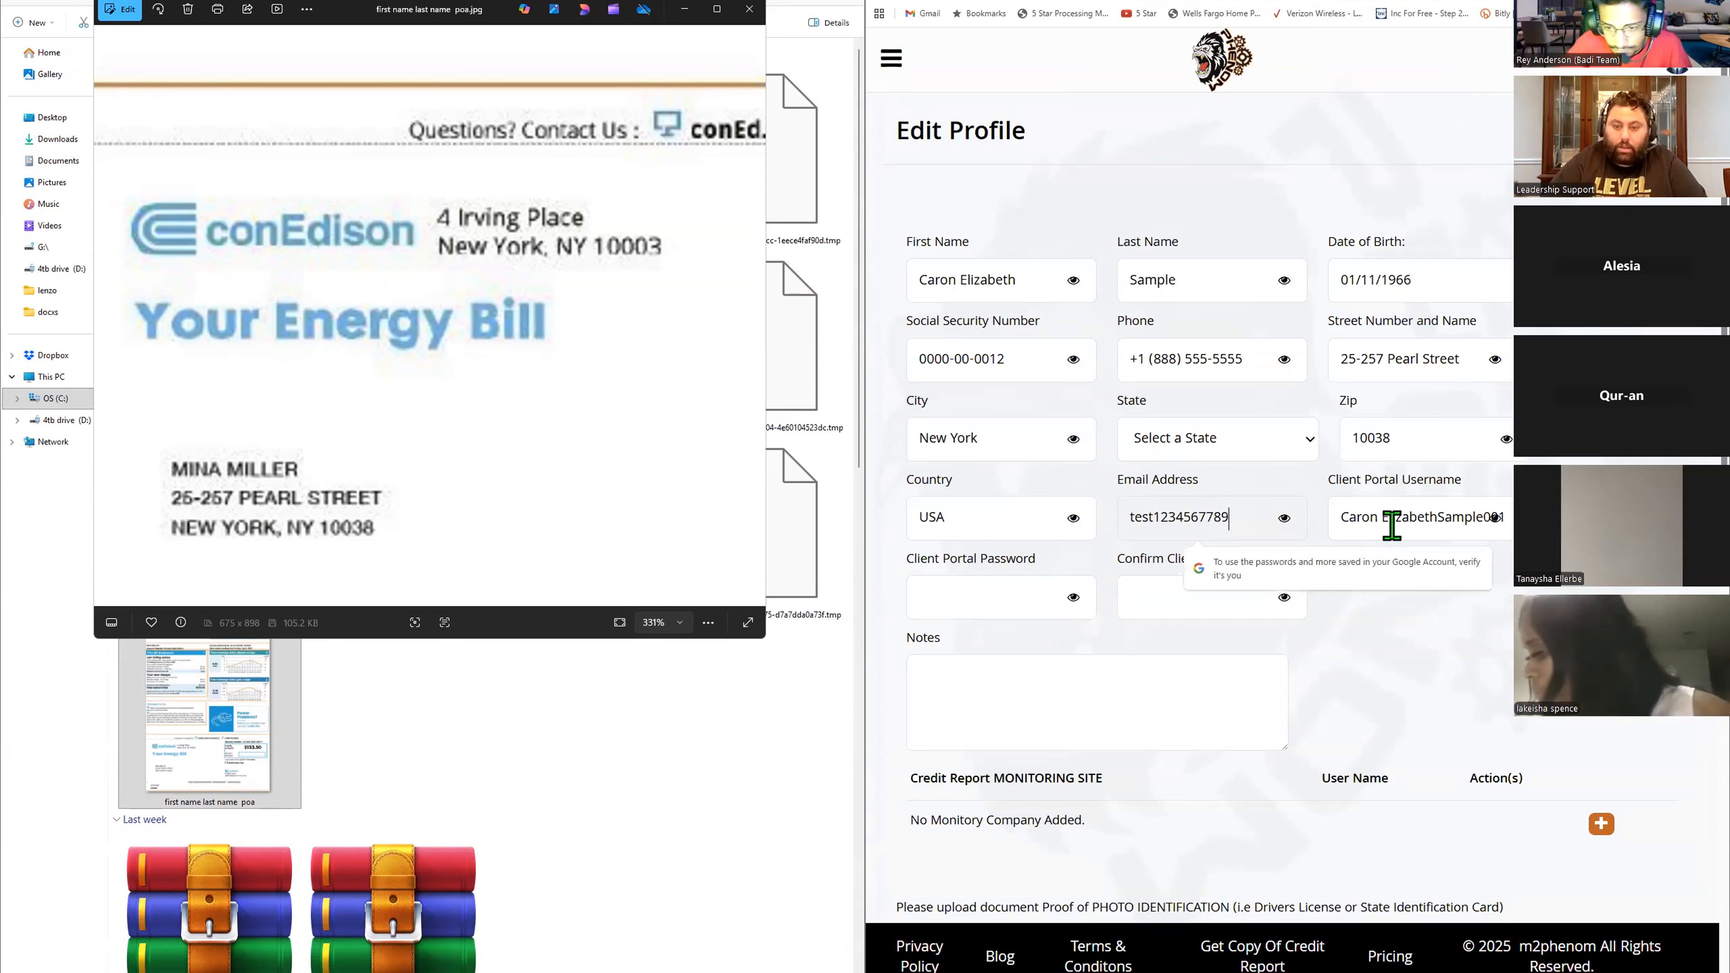
text(@test)
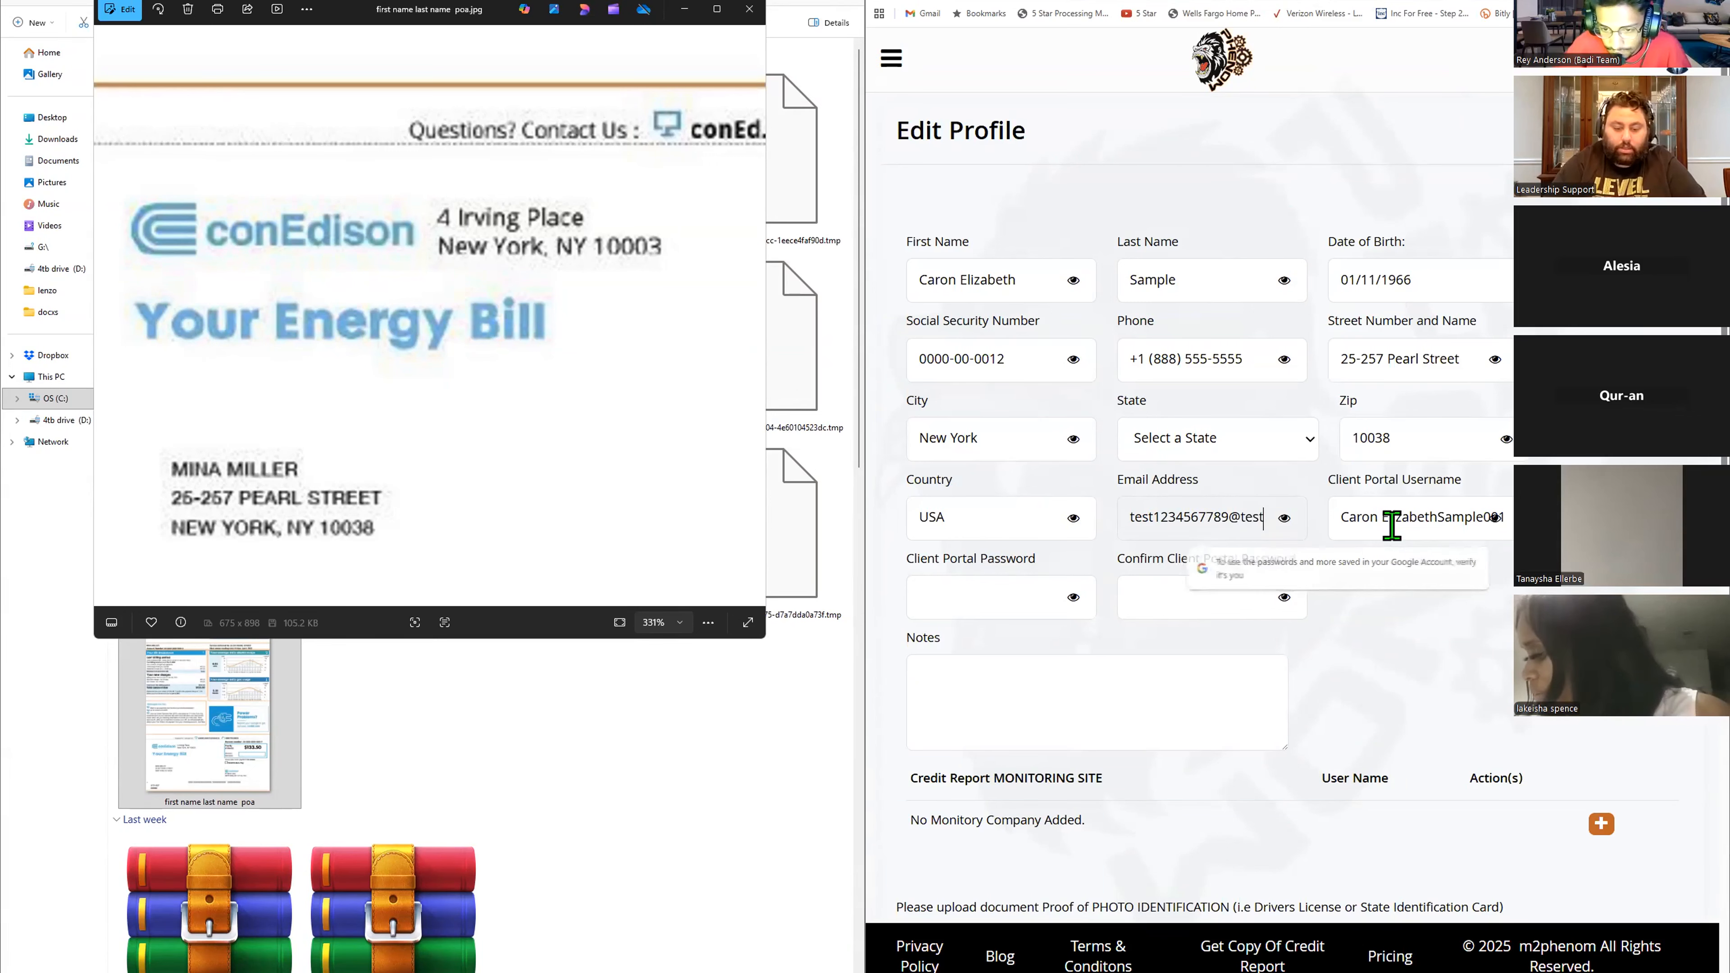
text(.com)
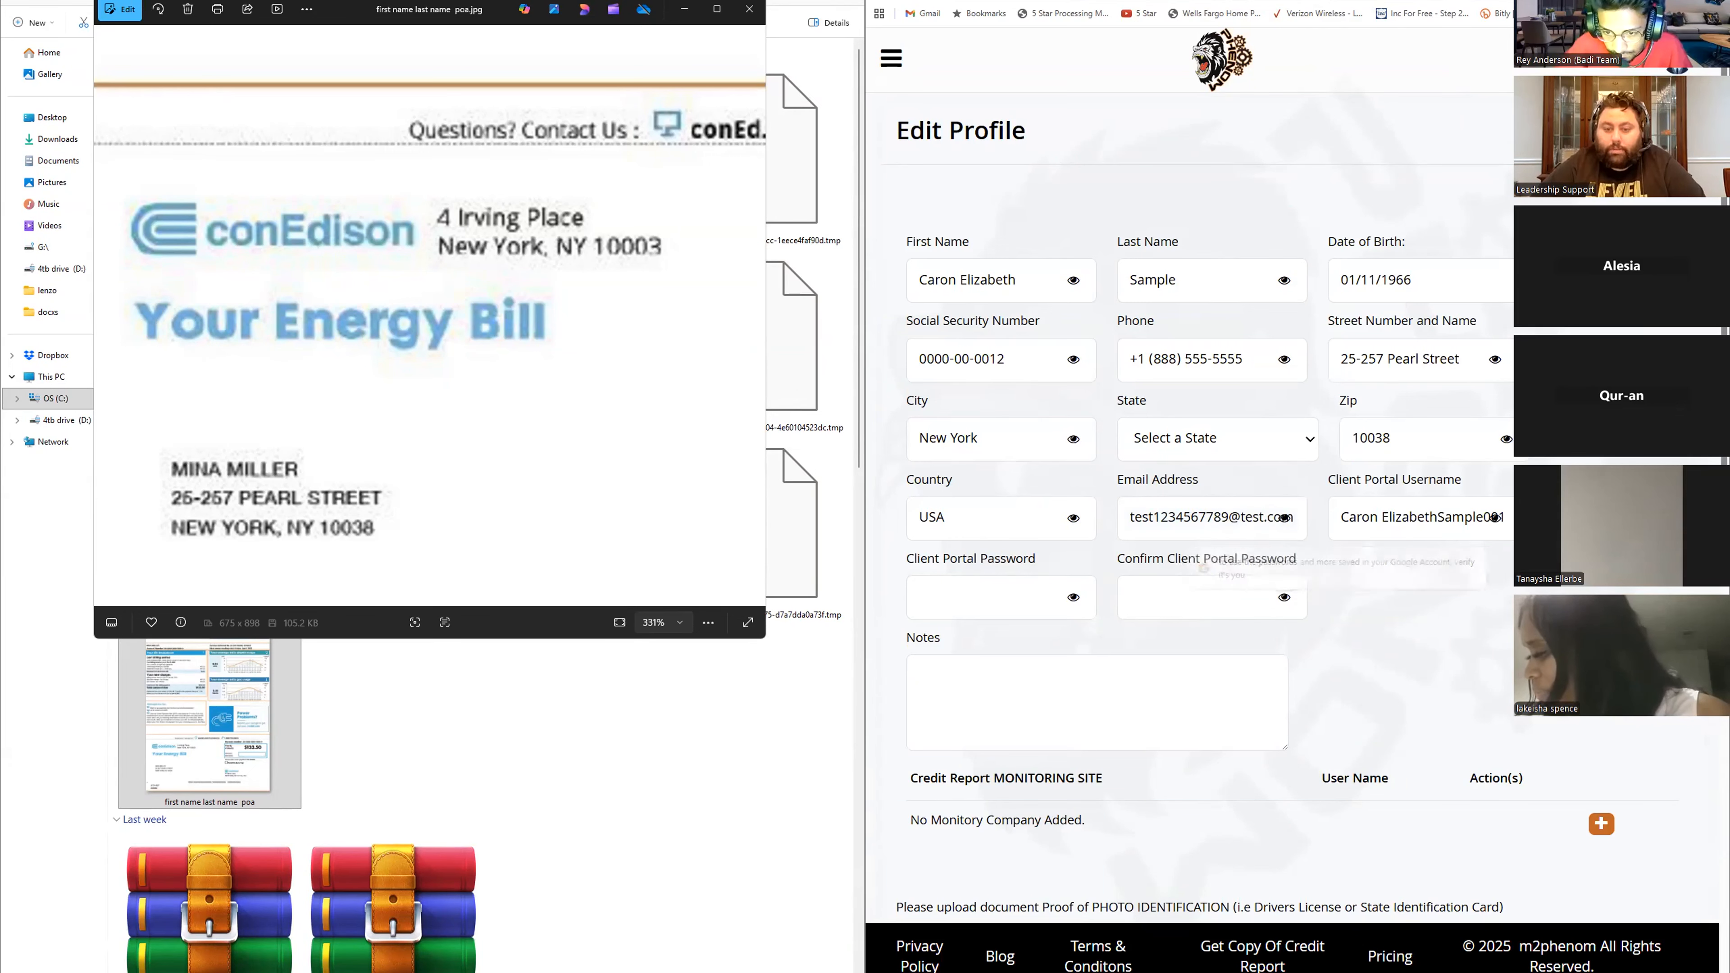
scroll(1313, 640, down, 10)
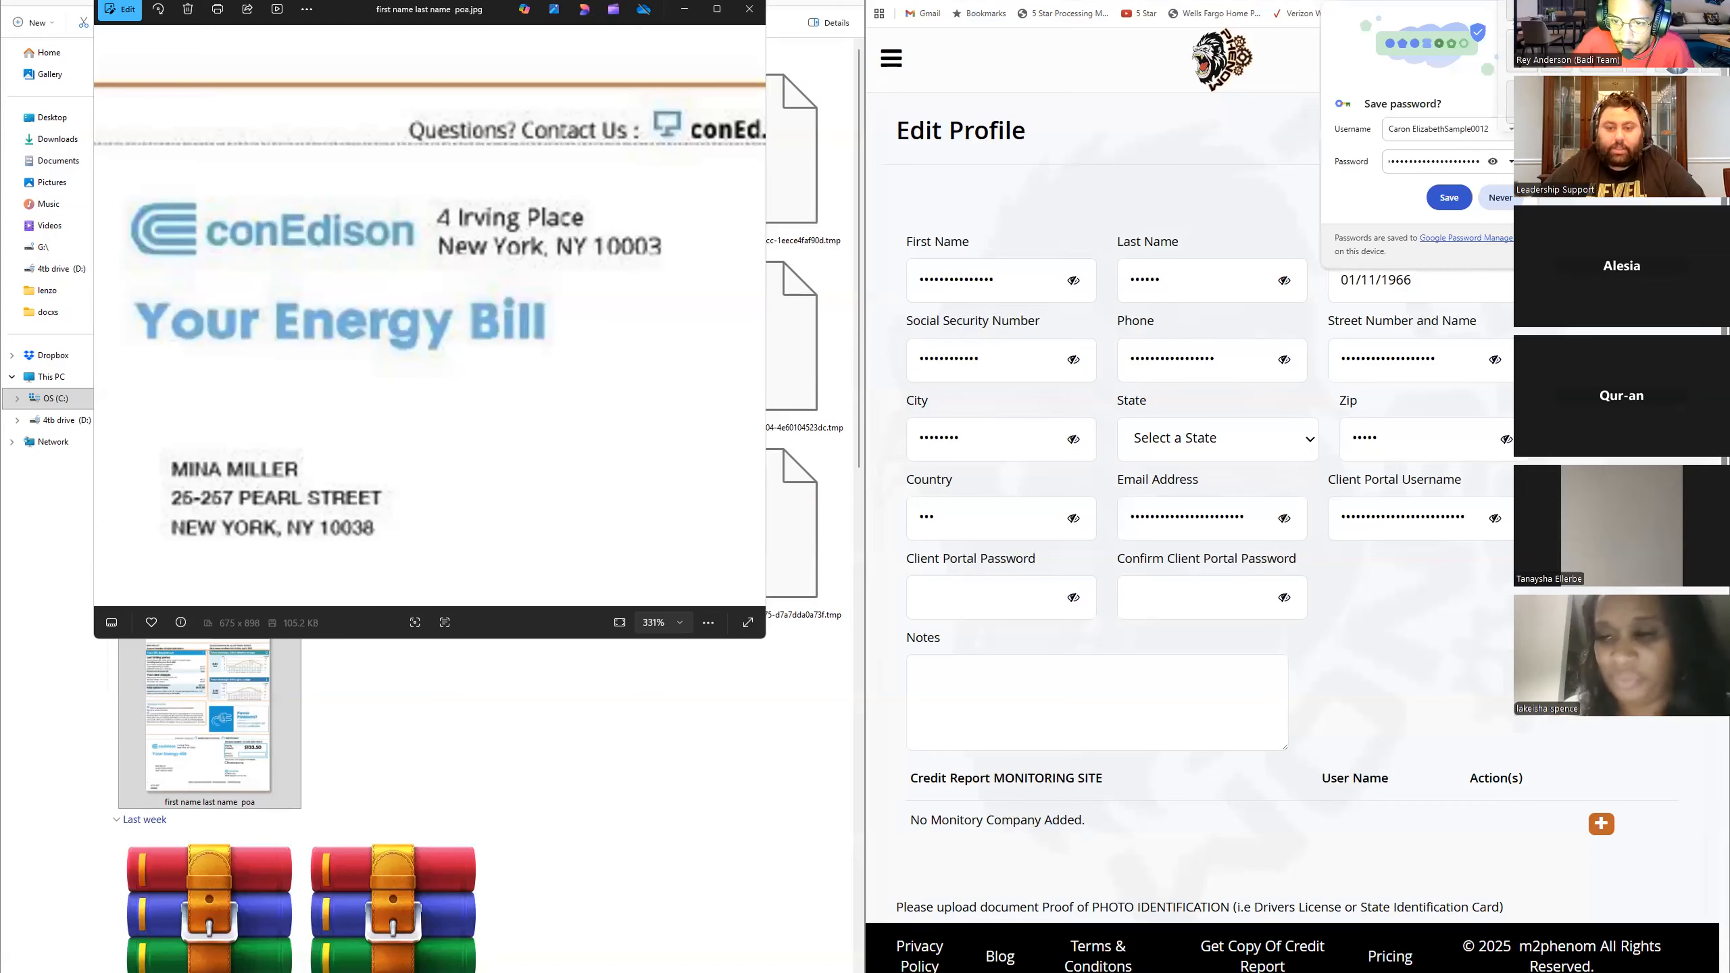
- Reveal the profile's field values and select New York (NY) as the state
click(1680, 2)
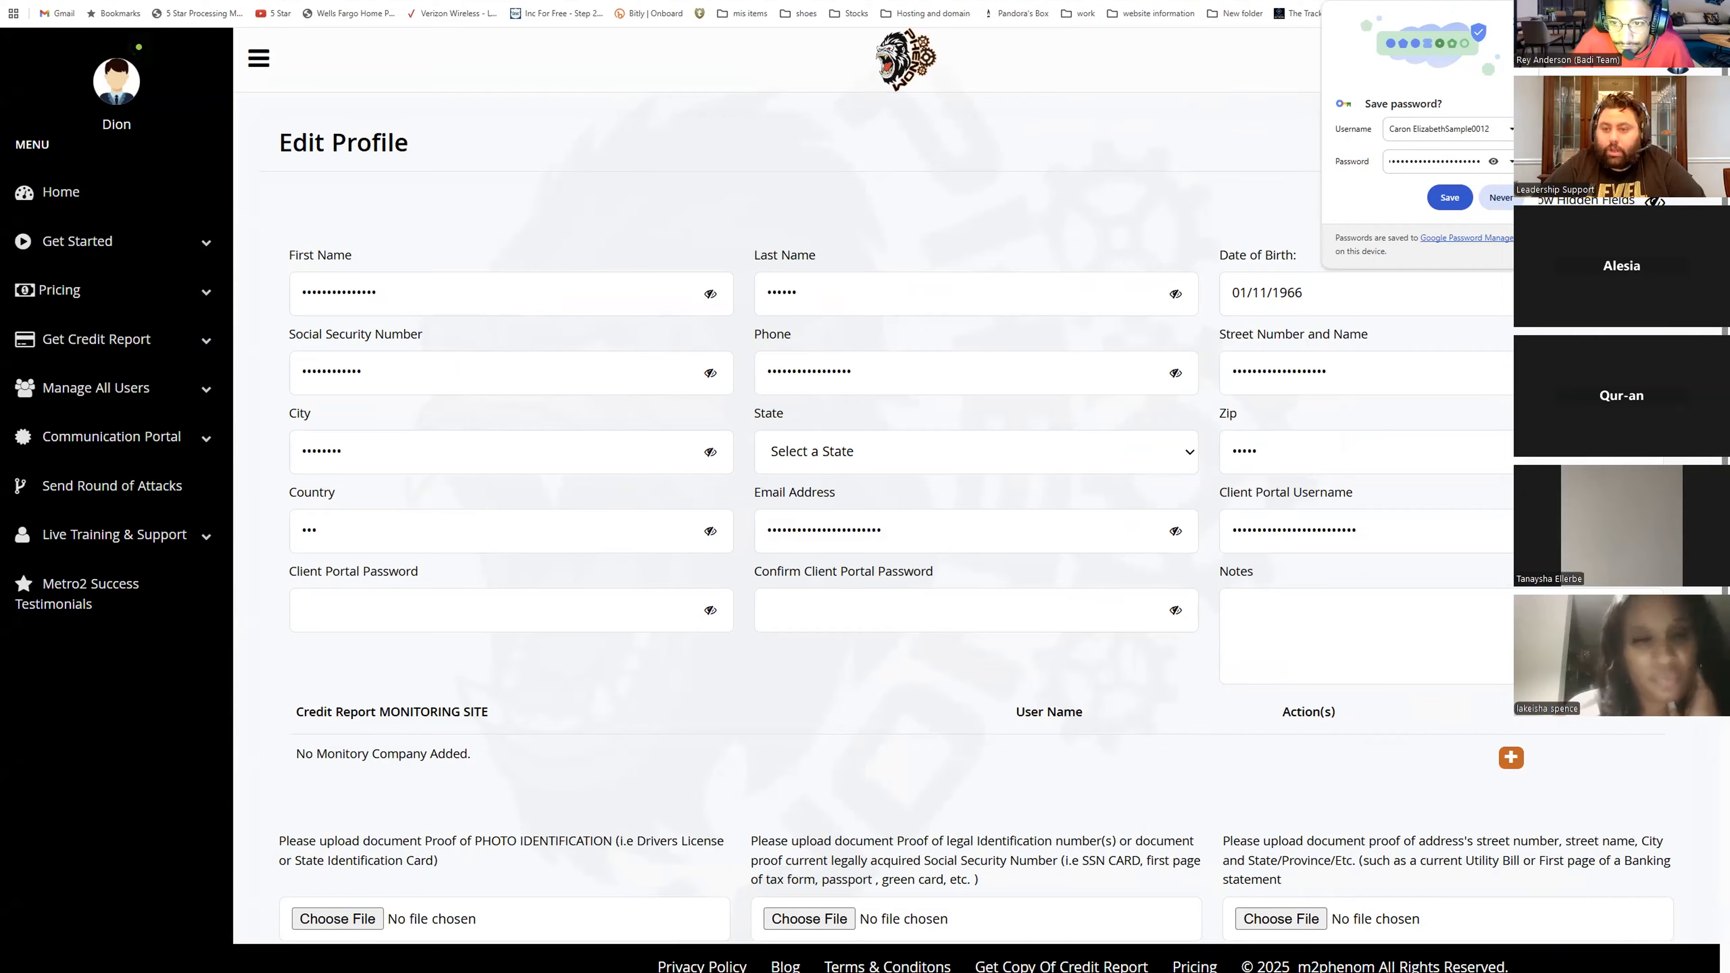
click(1655, 202)
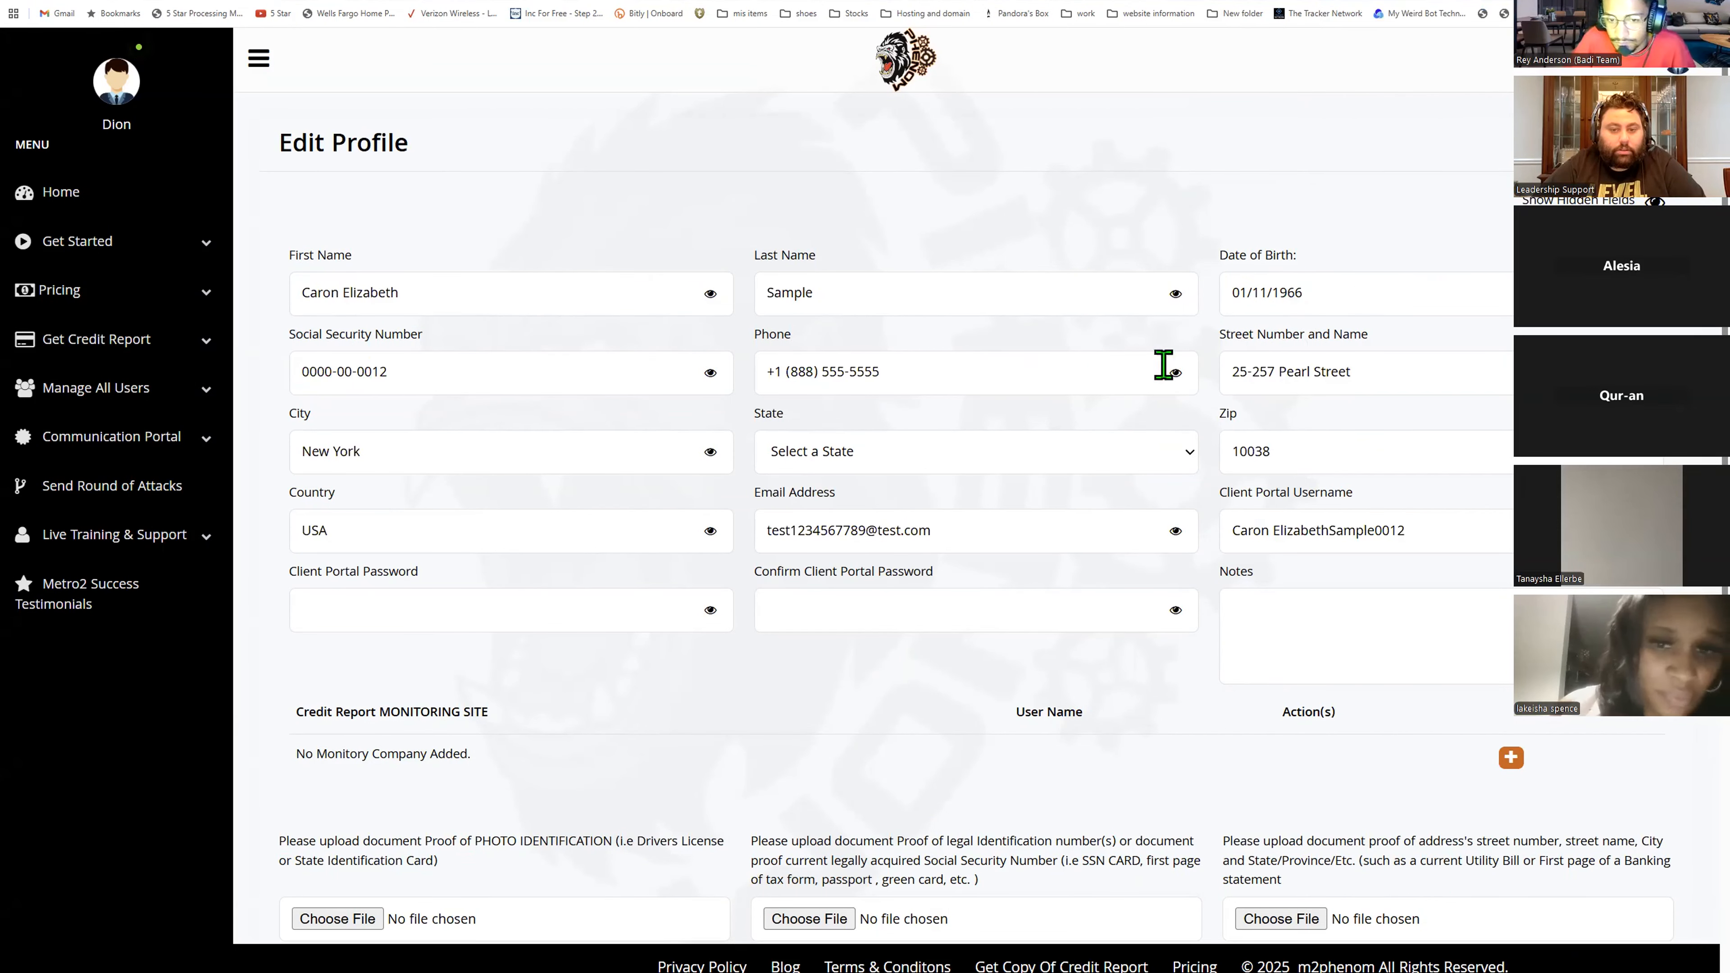
click(862, 461)
scroll(906, 682, down, 10)
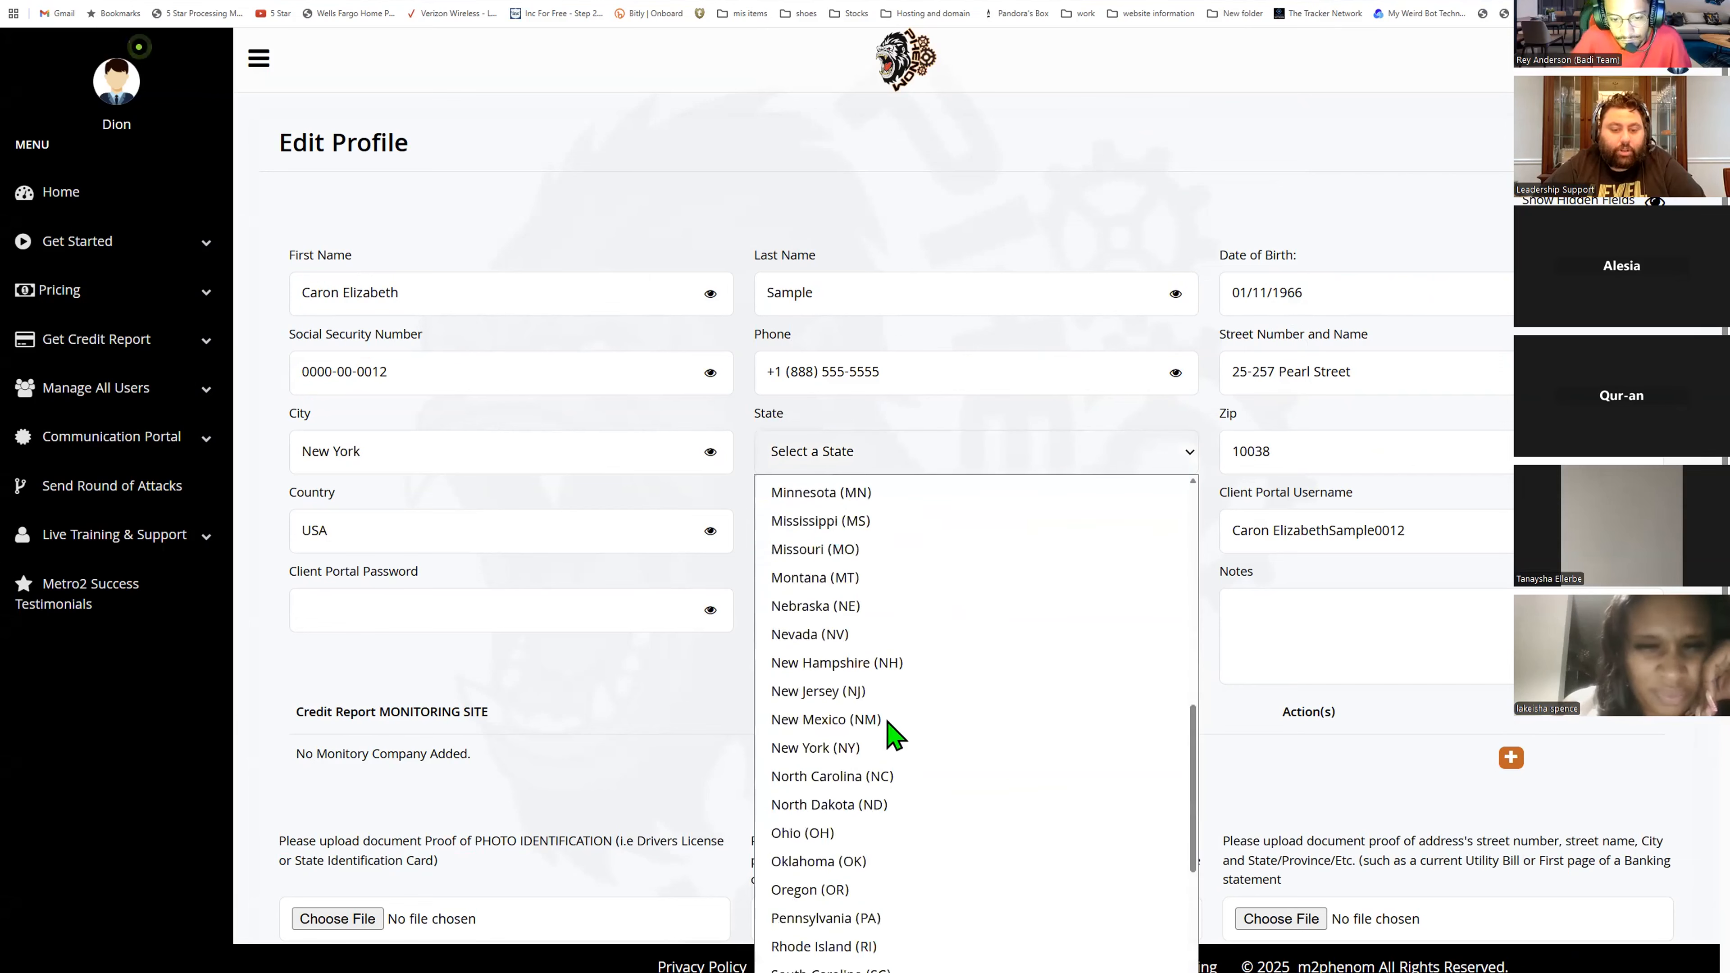
click(892, 747)
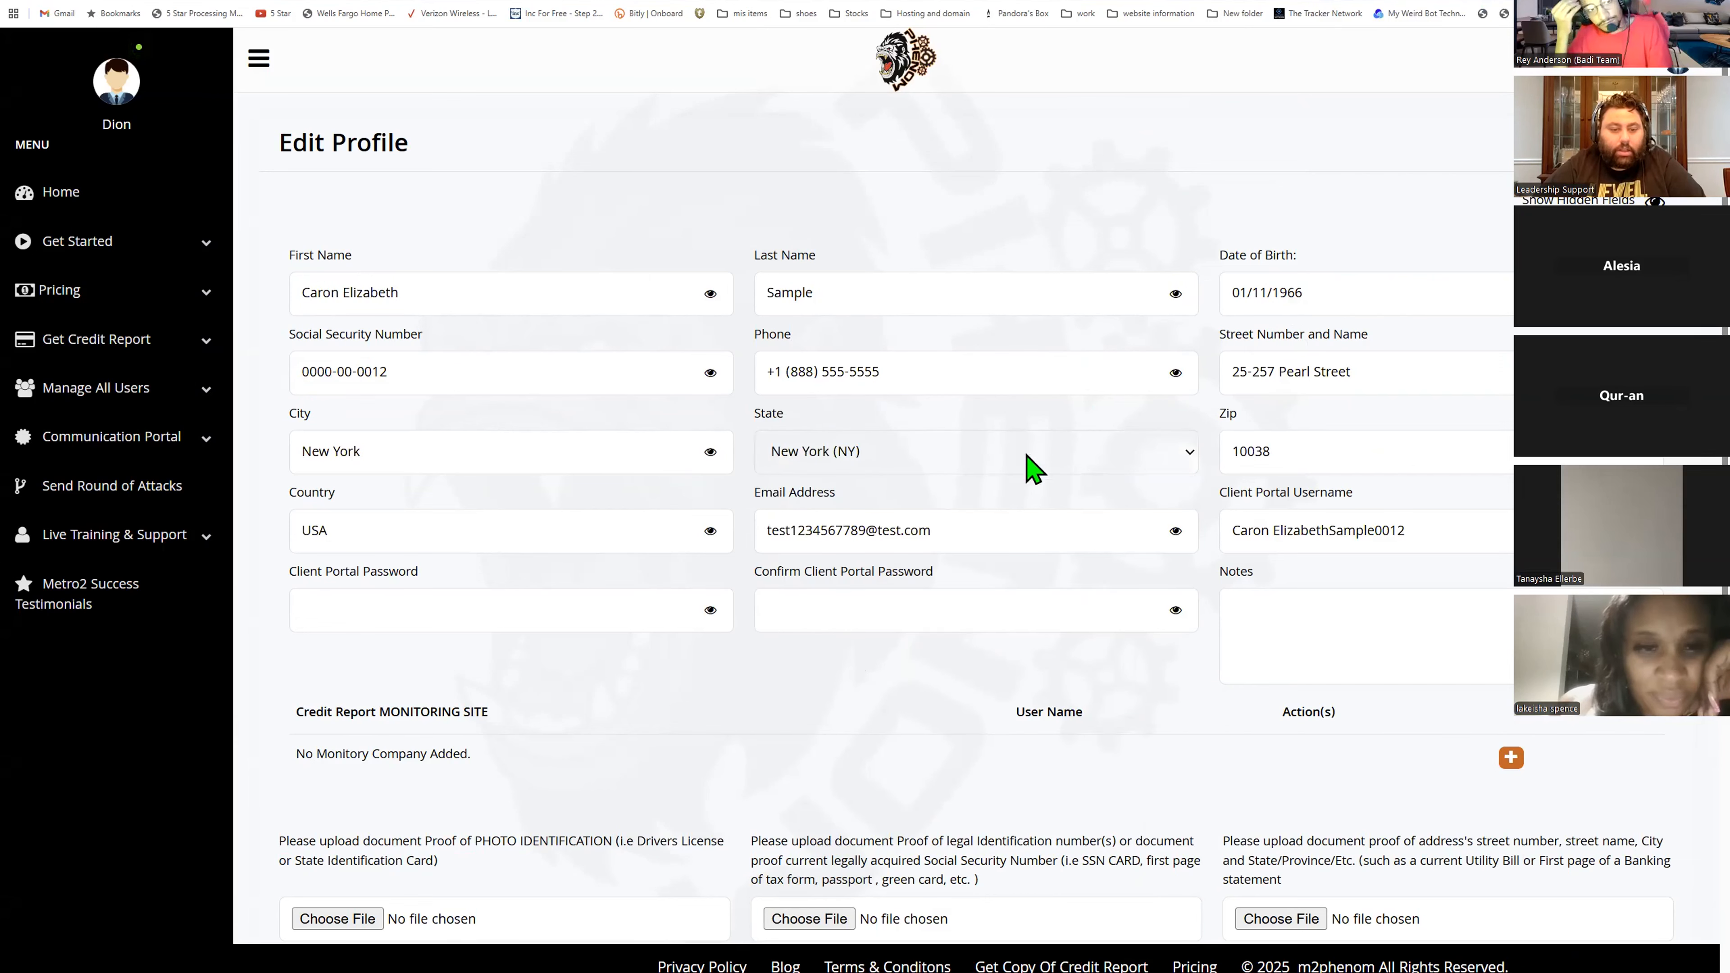
- Save the updated client profile
scroll(1138, 504, down, 1)
scroll(1145, 520, down, 5)
click(988, 893)
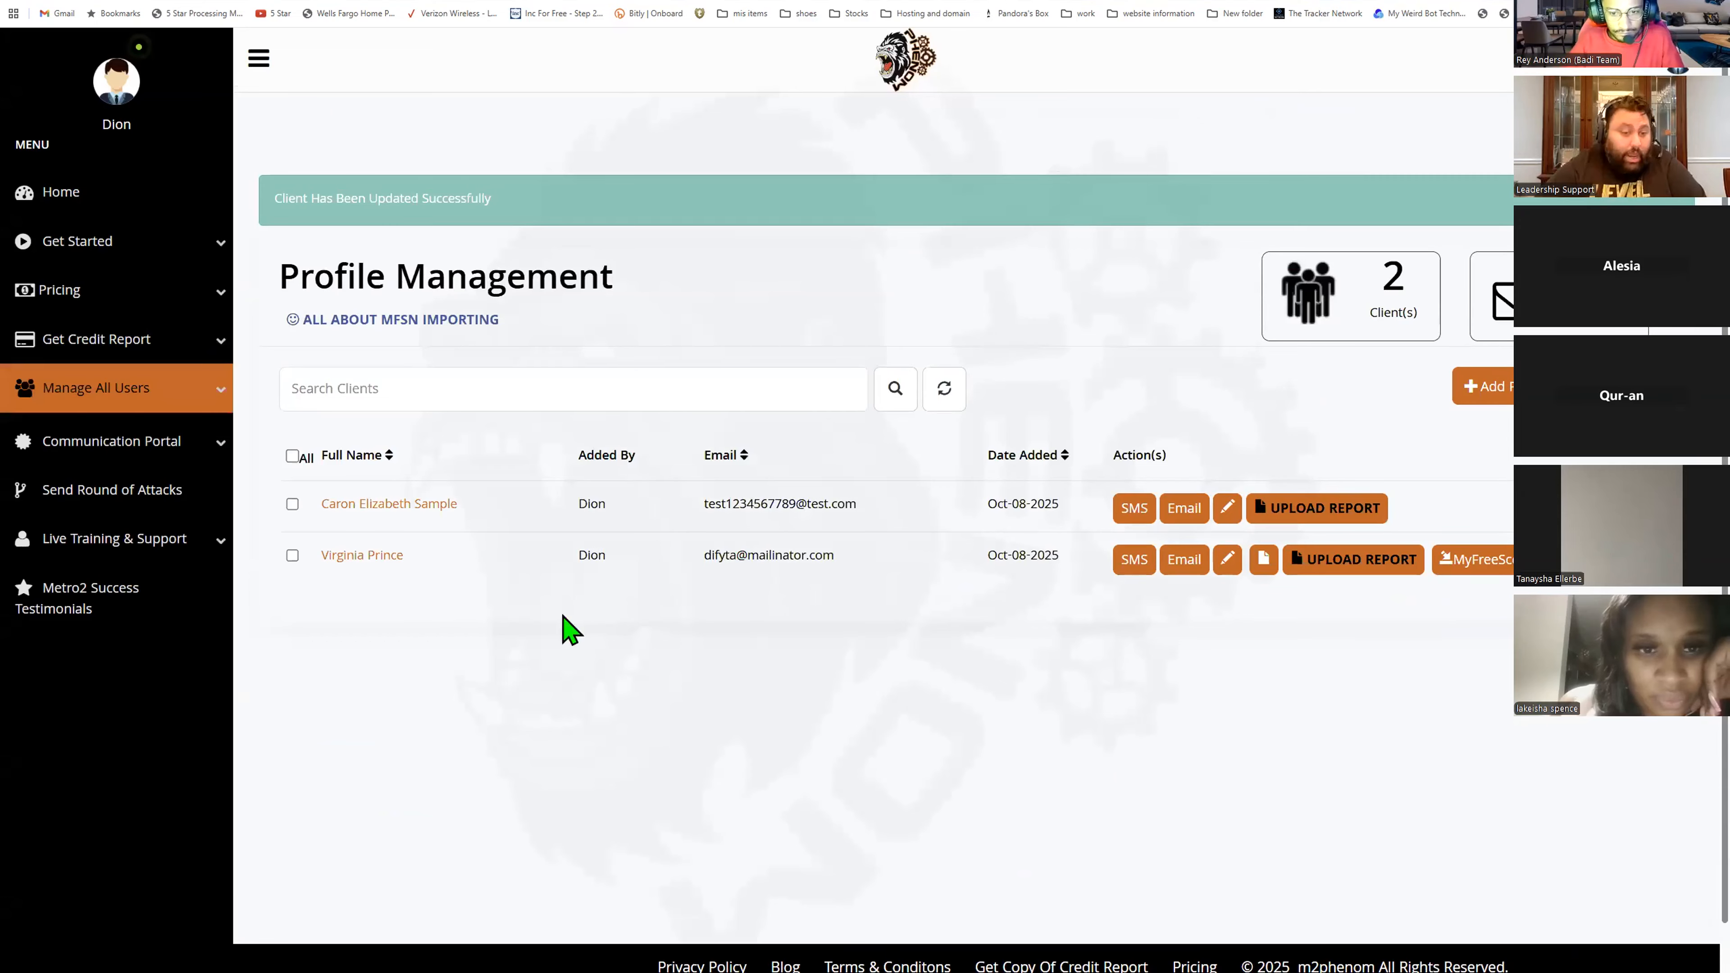
- Reopen the client's profile and upload first name last name id.jpg as the photo identification document
click(429, 505)
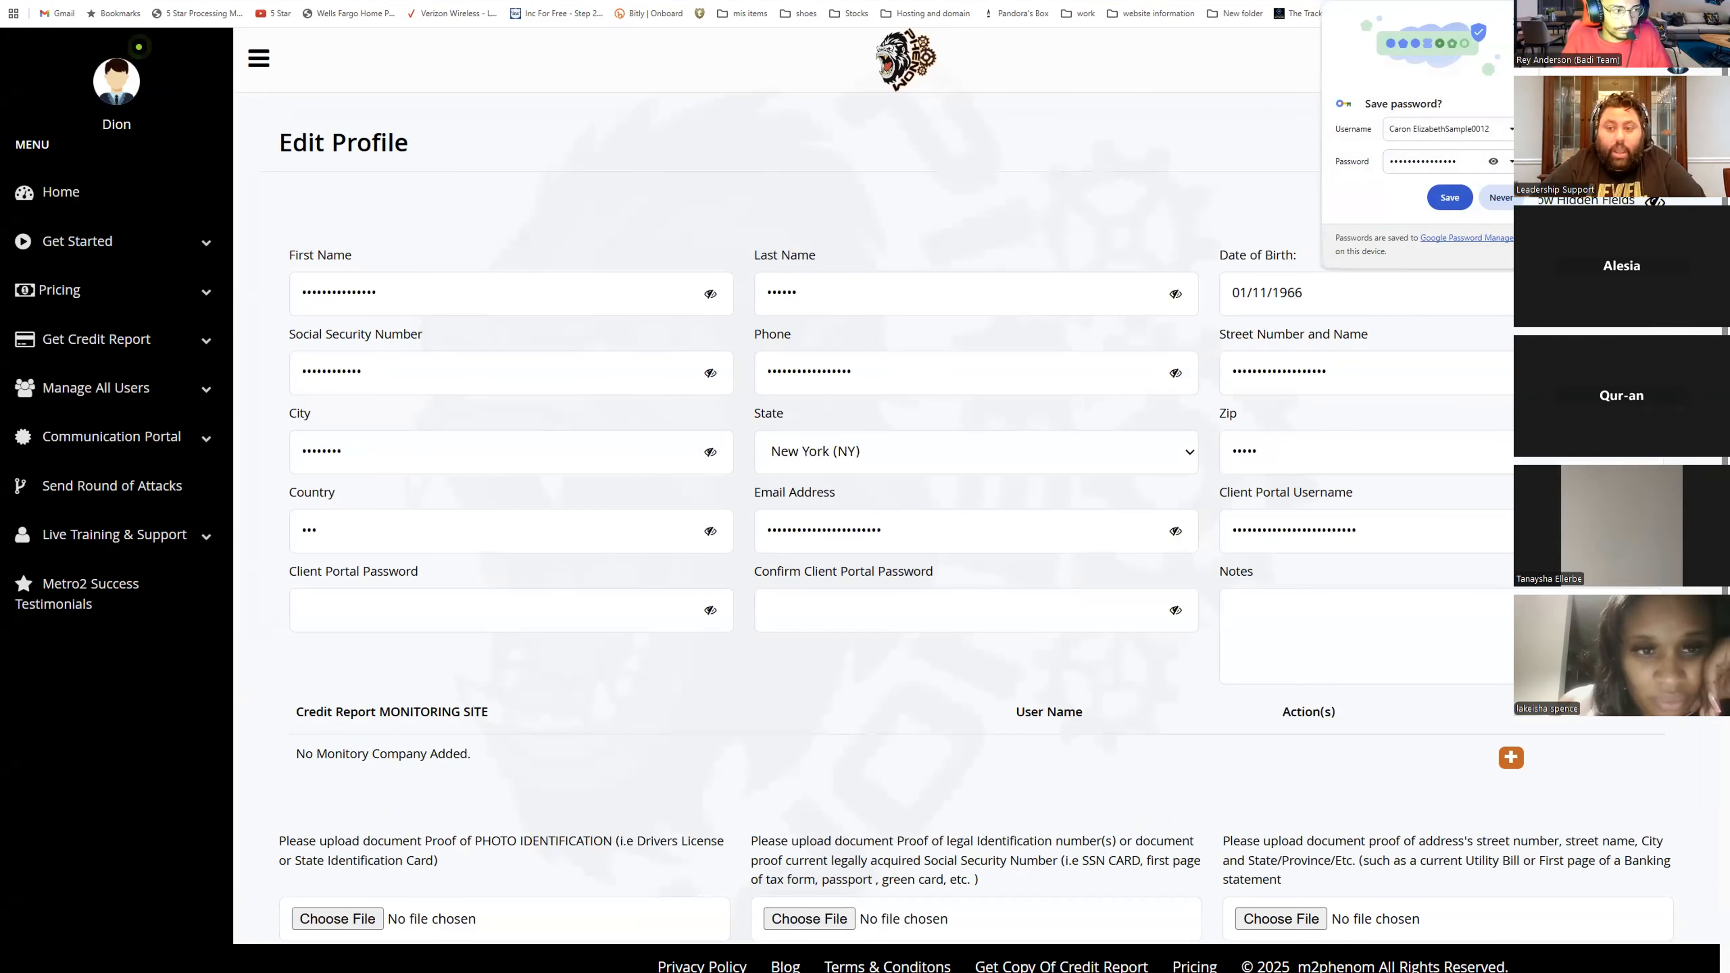
click(1655, 202)
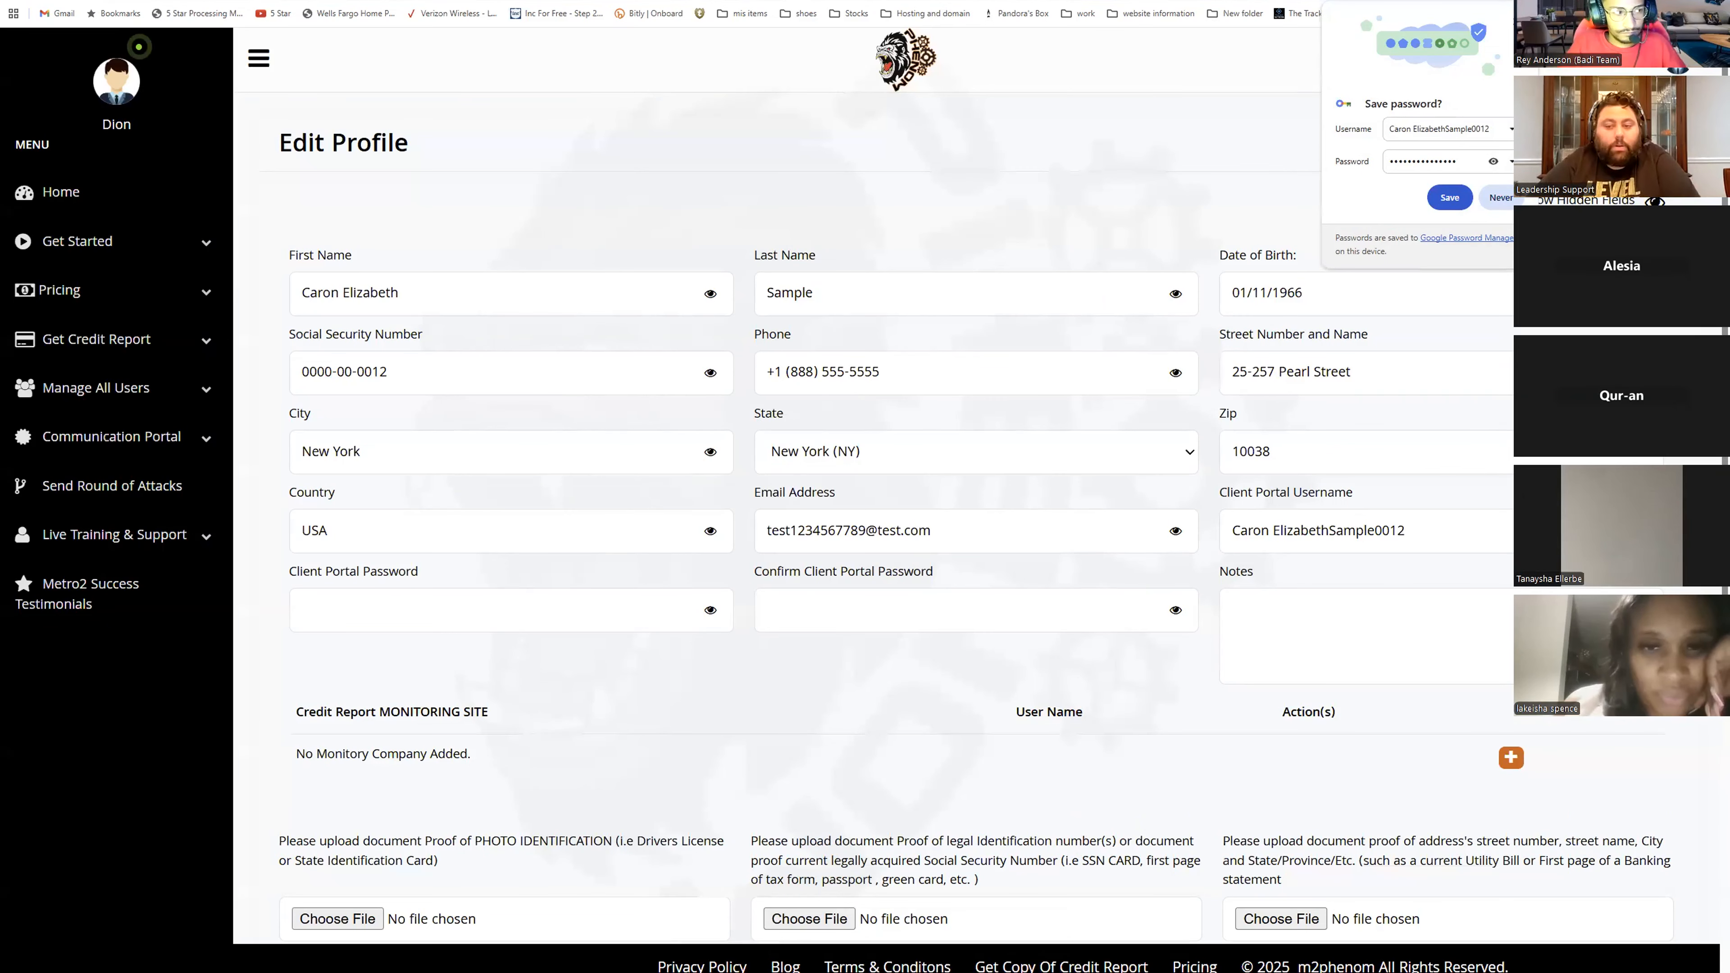
scroll(1128, 456, down, 3)
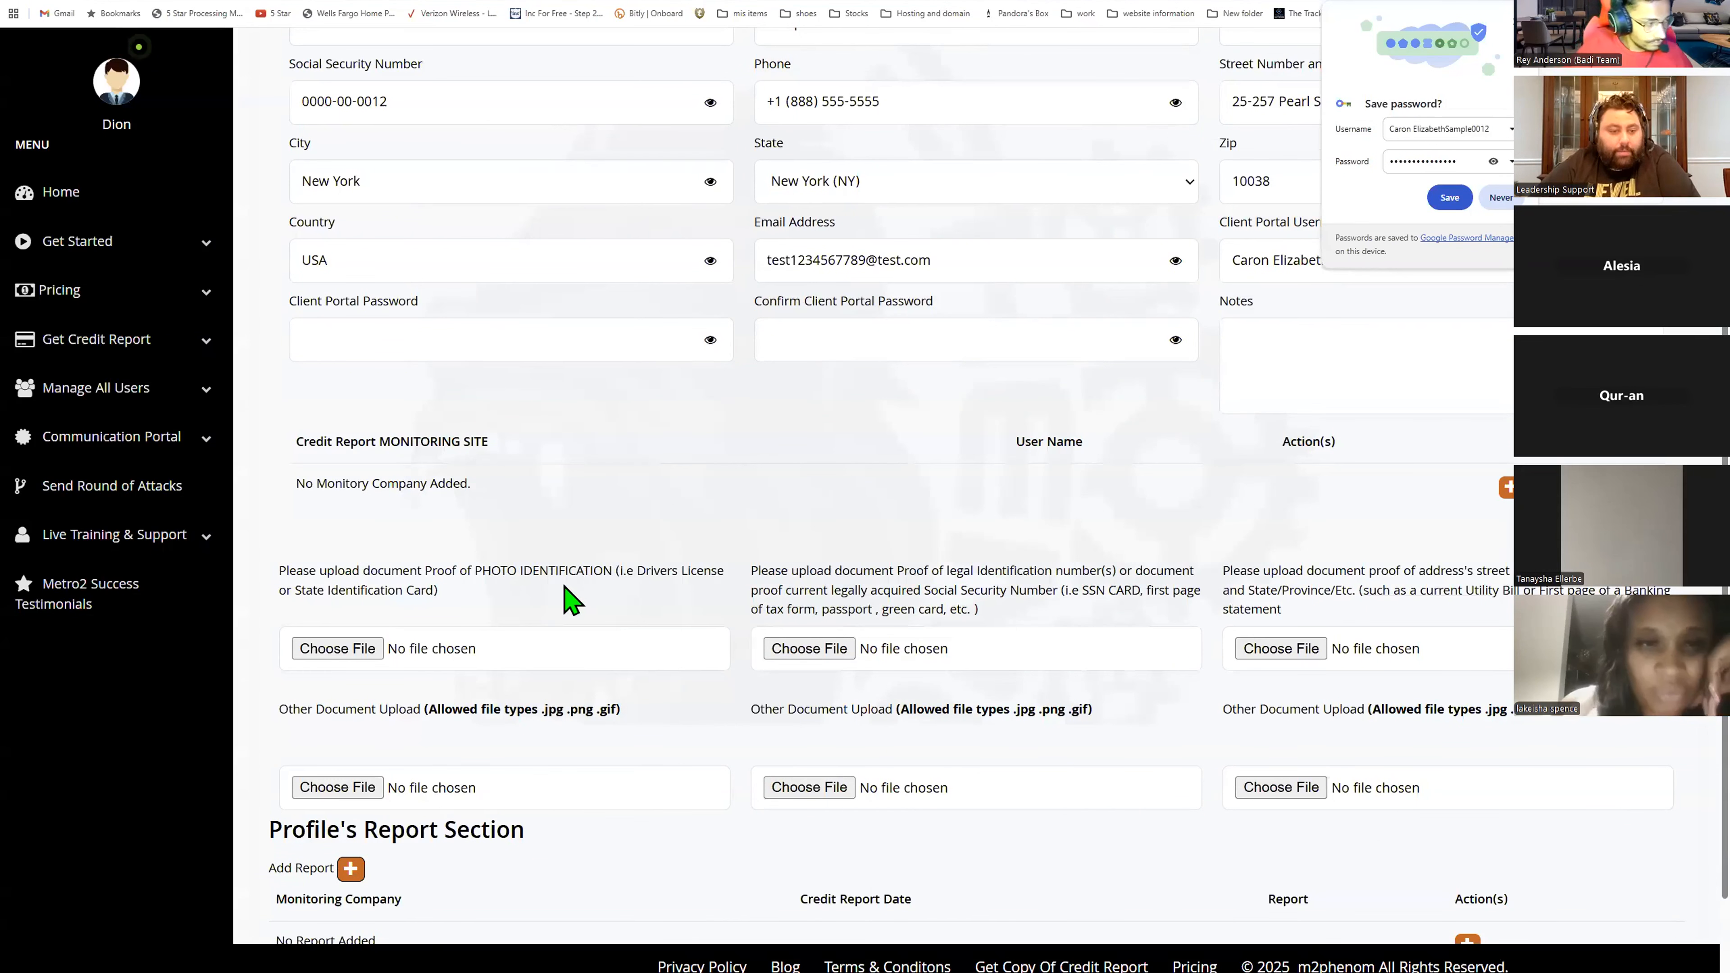
scroll(573, 599, down, 2)
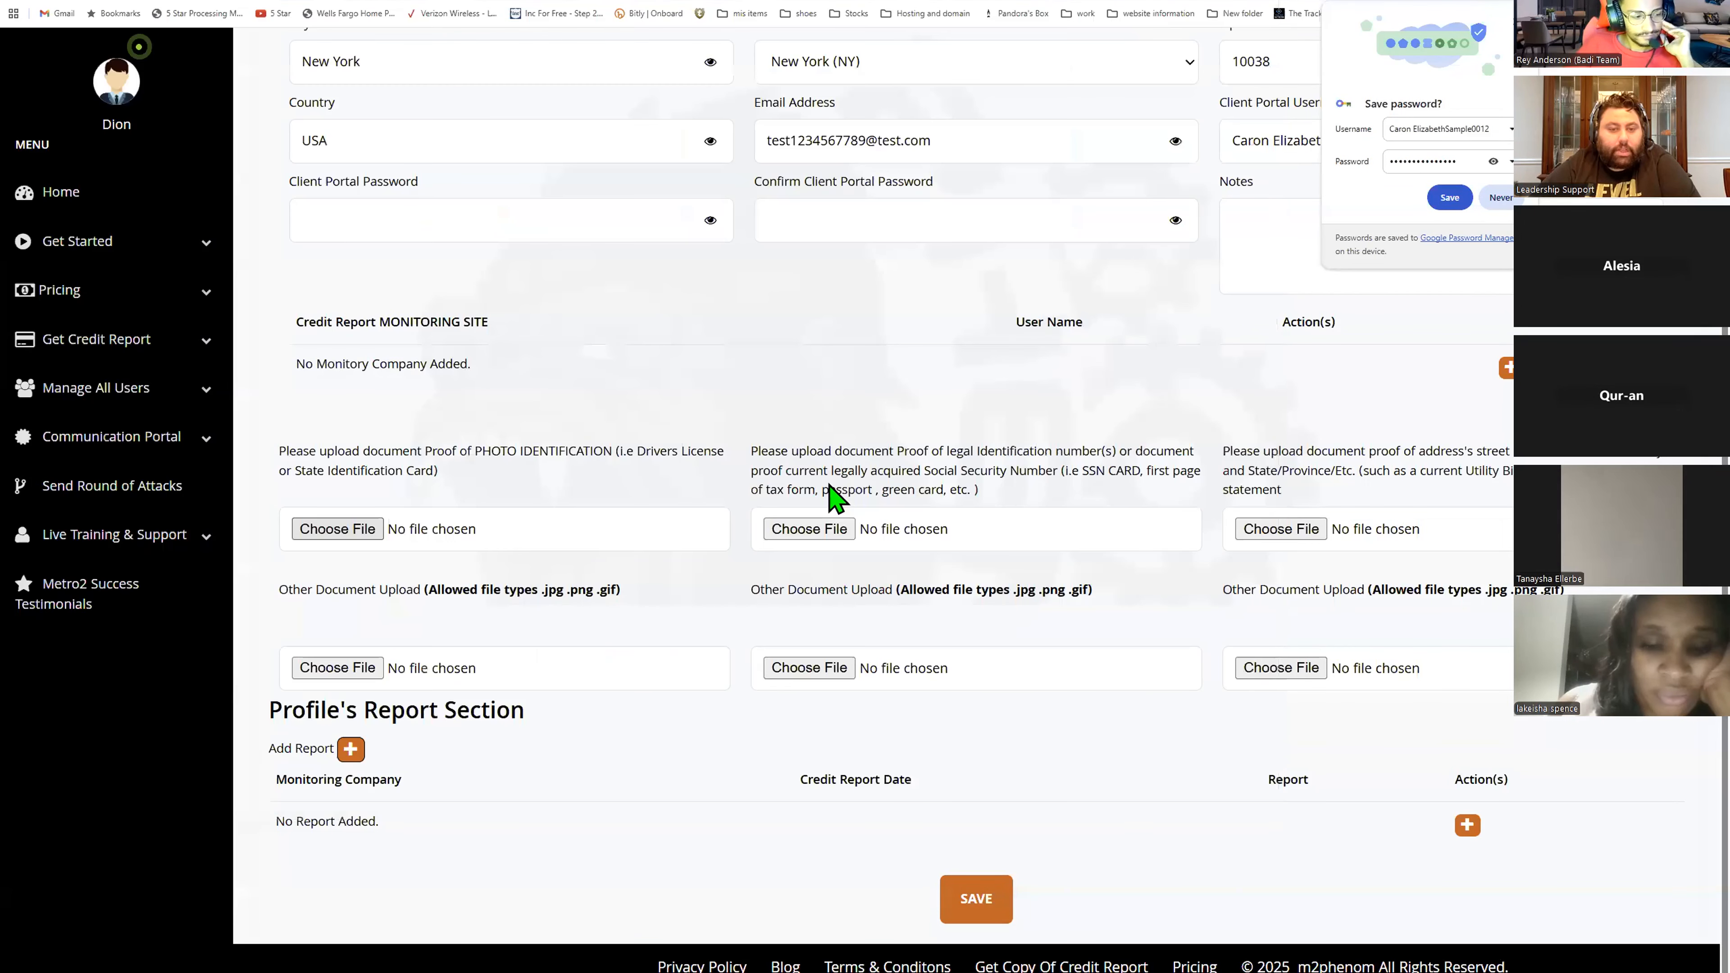
click(824, 528)
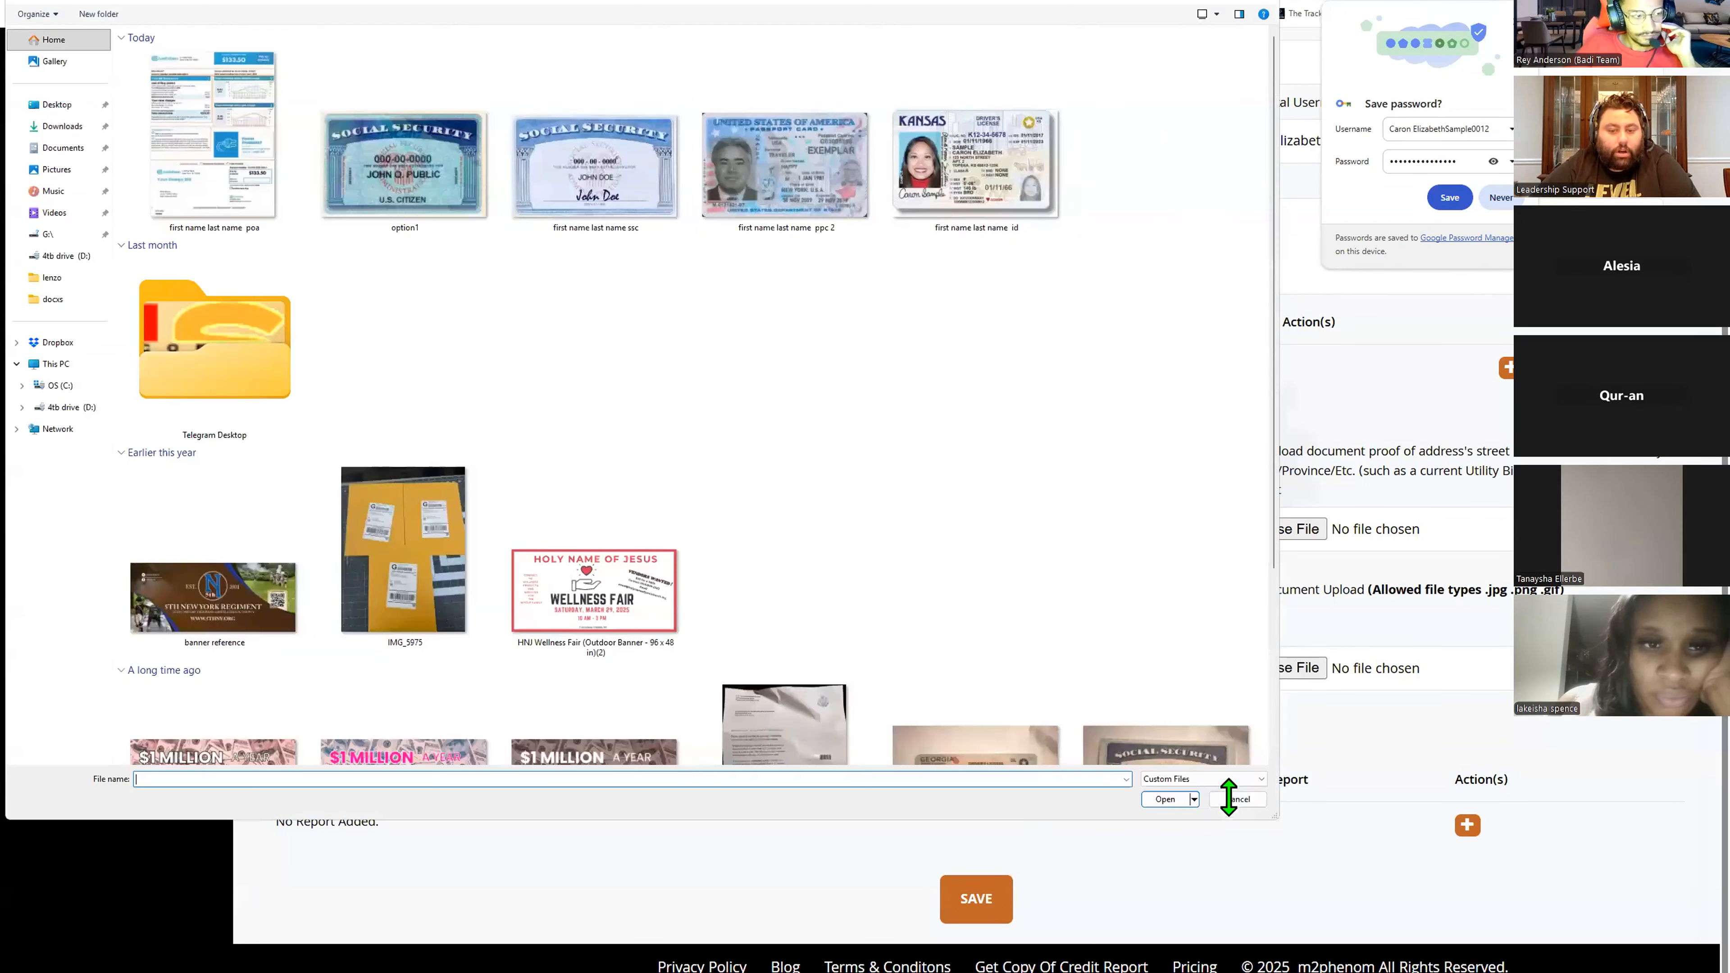
click(1177, 798)
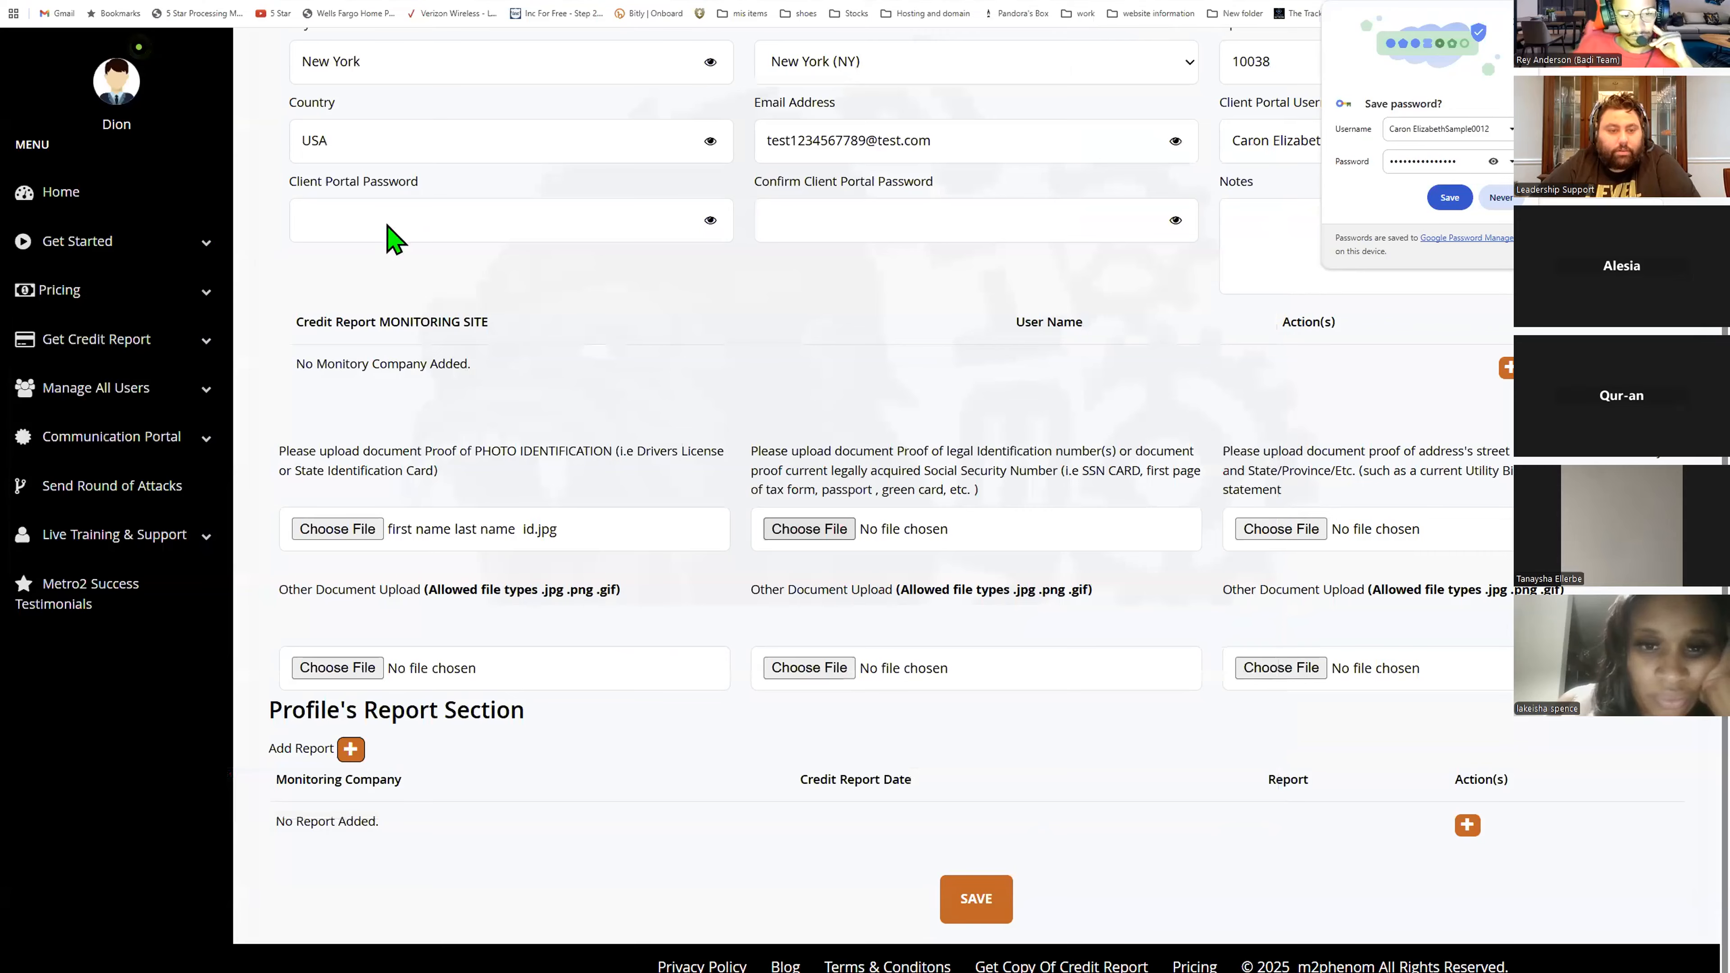
- Upload first name last name ssc.jpg as the Social Security proof document and save the client profile
click(274, 126)
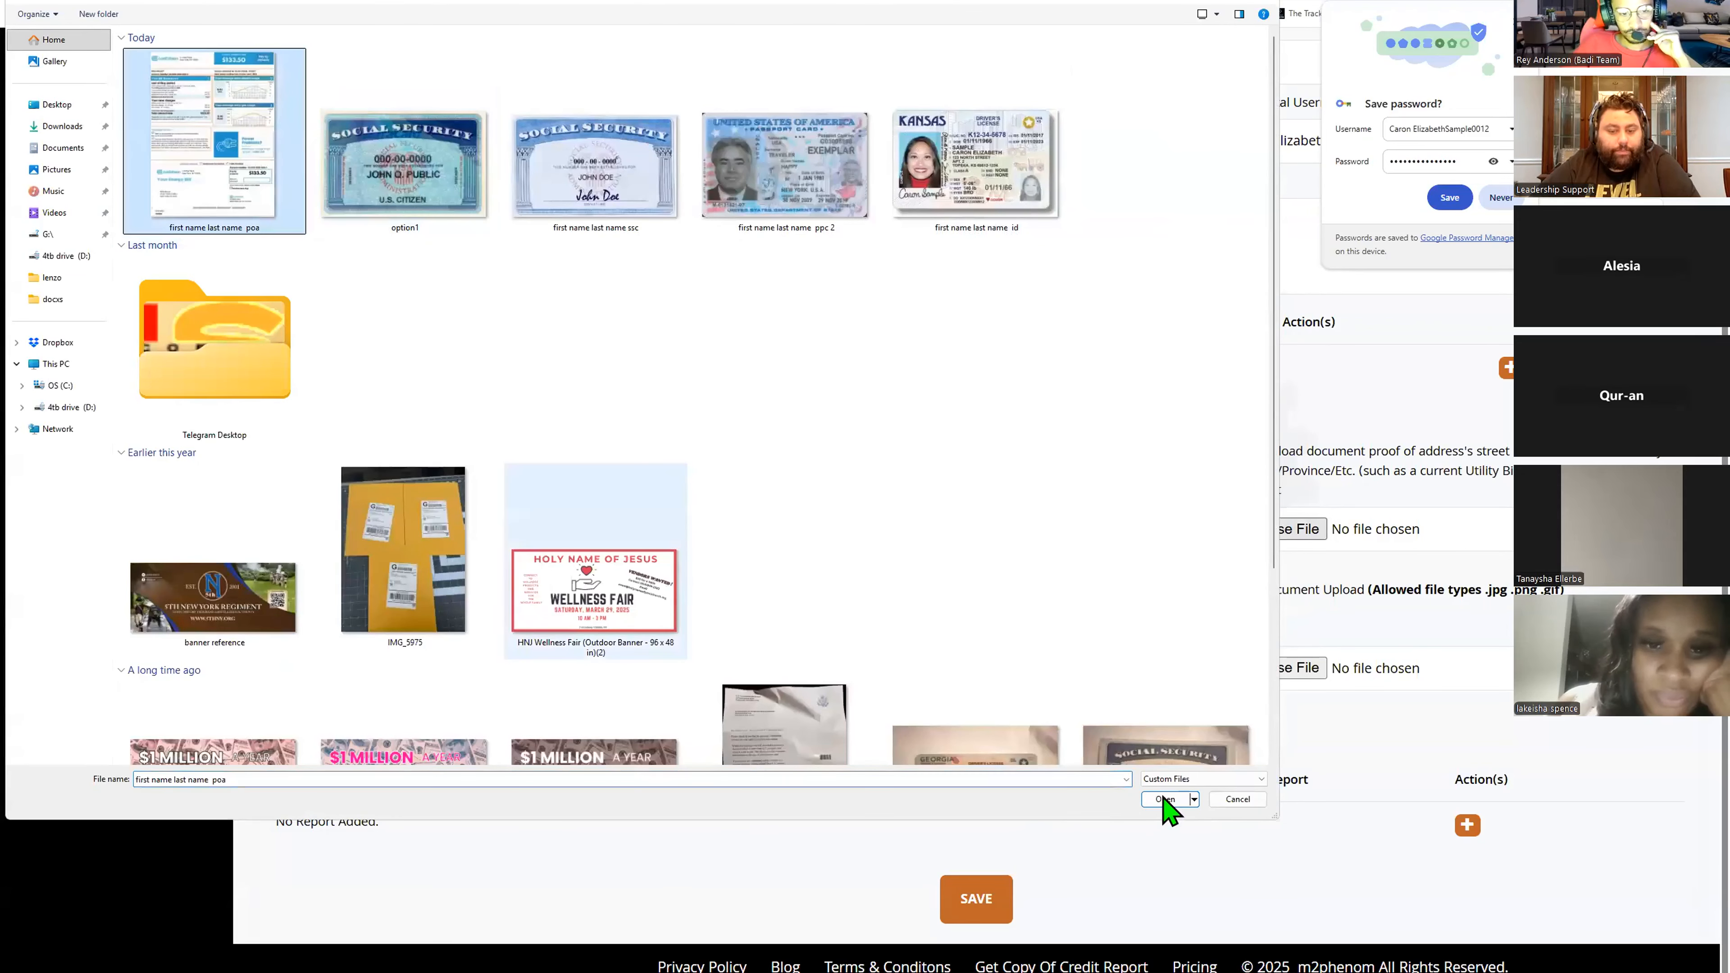
click(1166, 799)
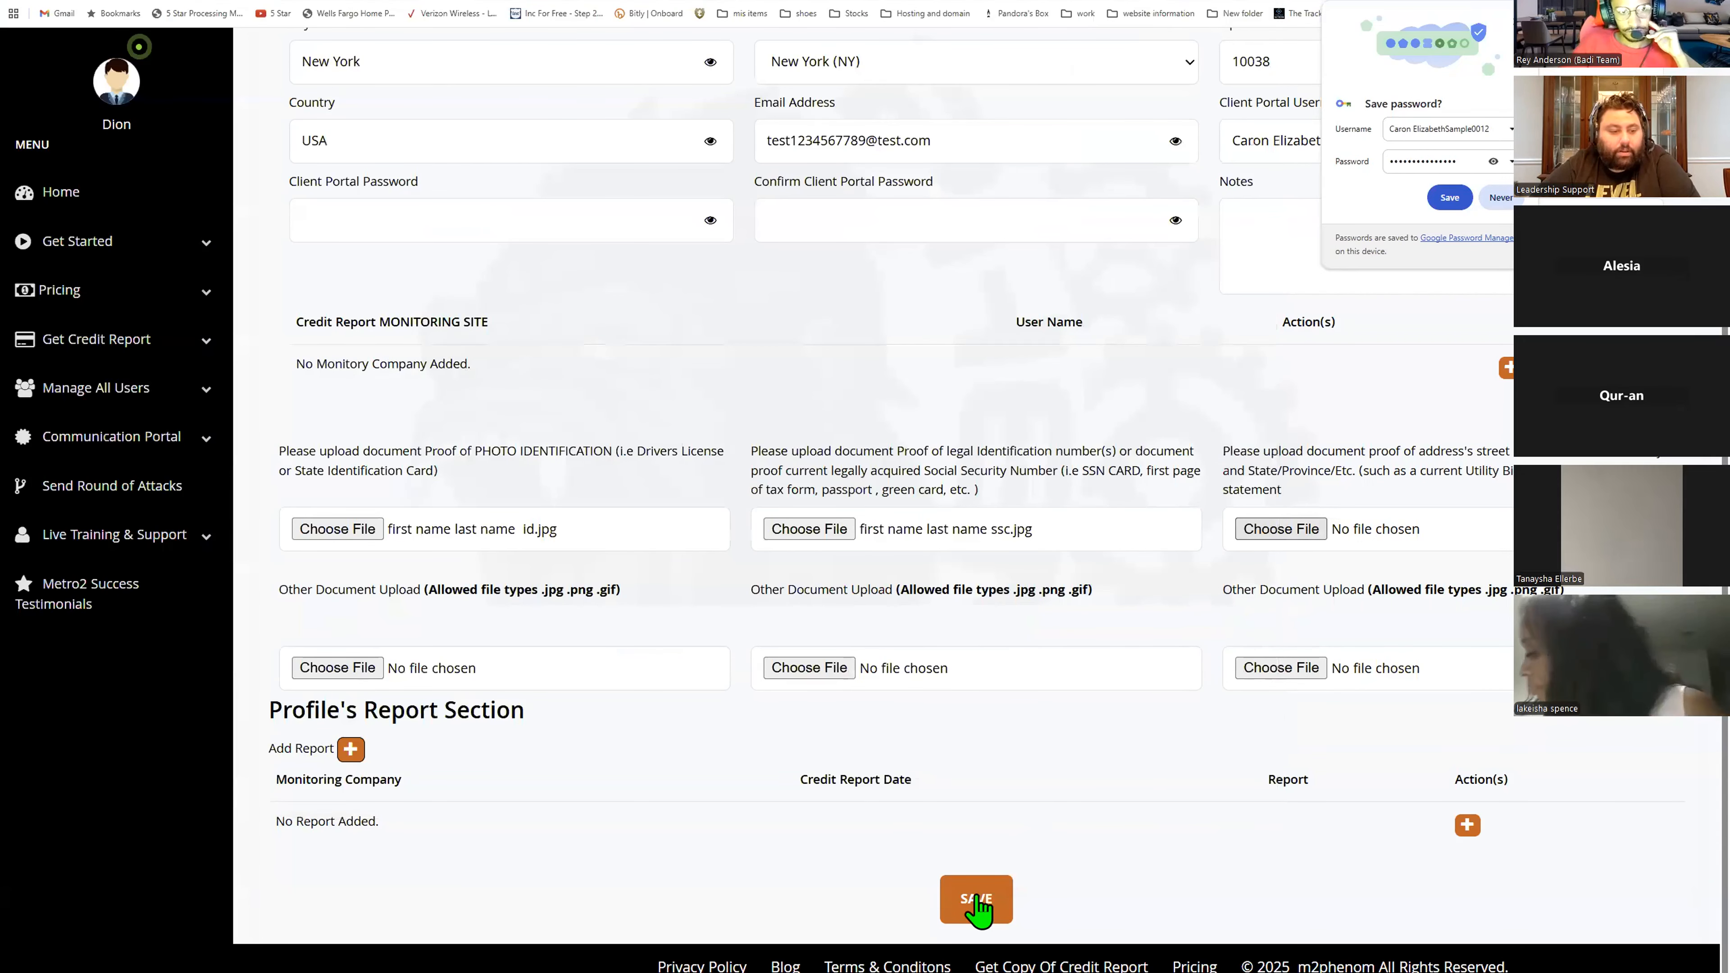
click(978, 901)
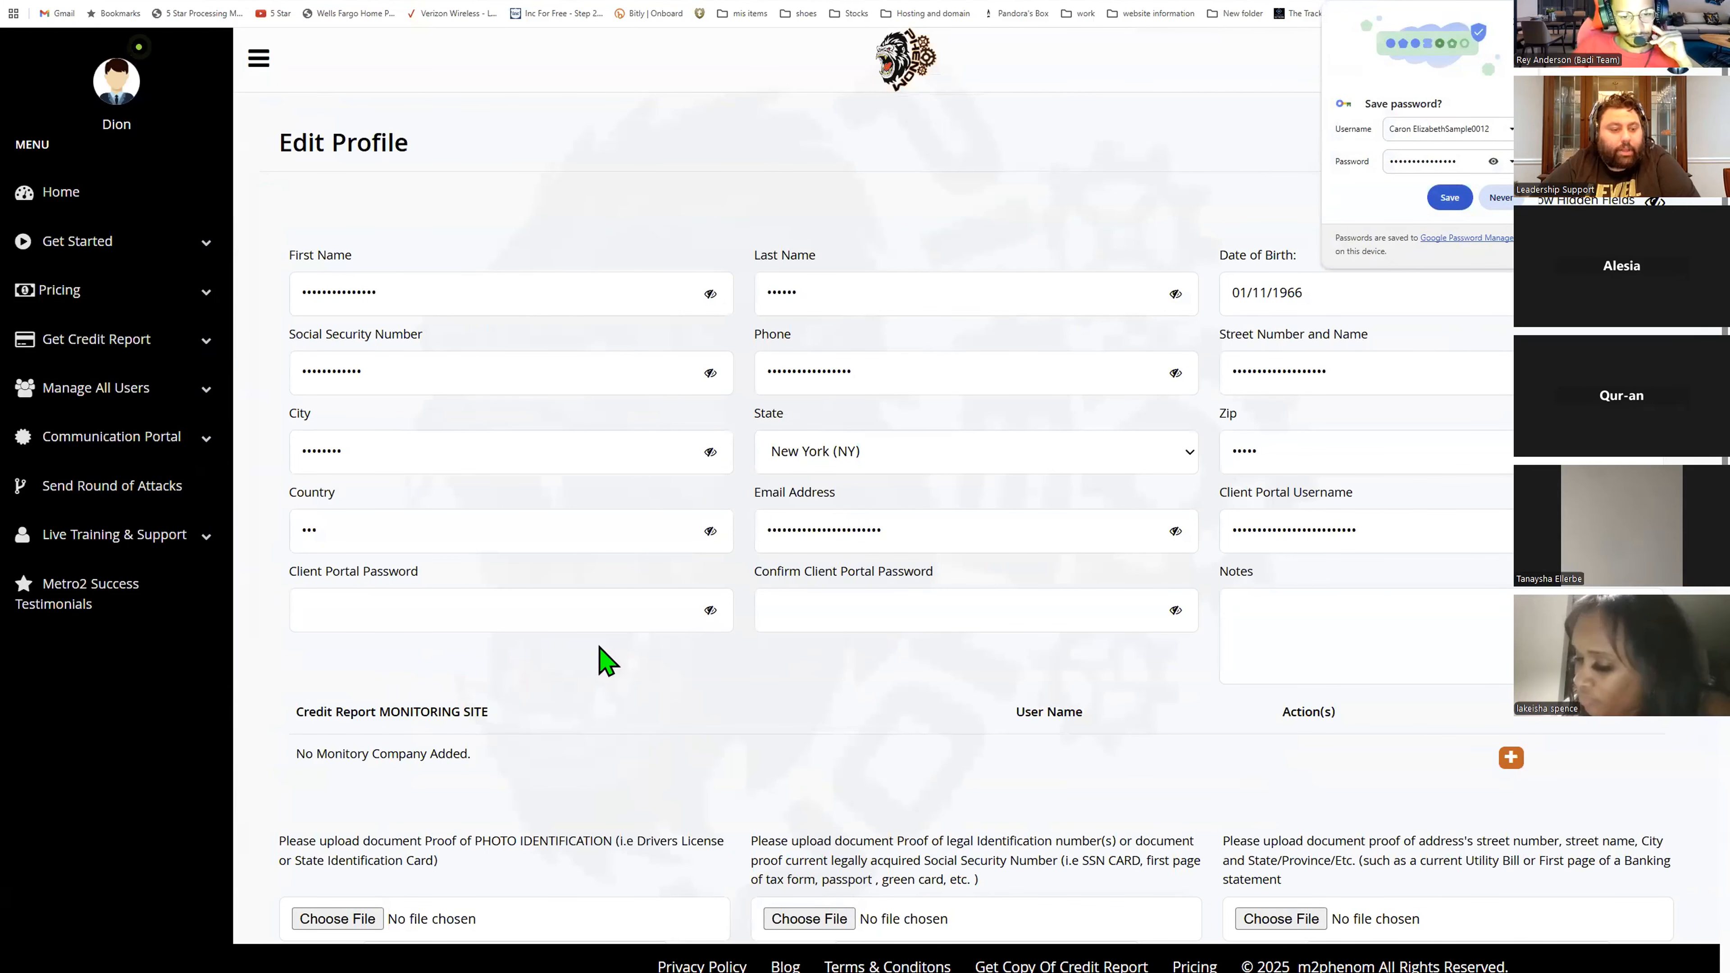
- Scroll through the saved profile to review the uploaded identification, Social Security and address documents
scroll(605, 665, down, 8)
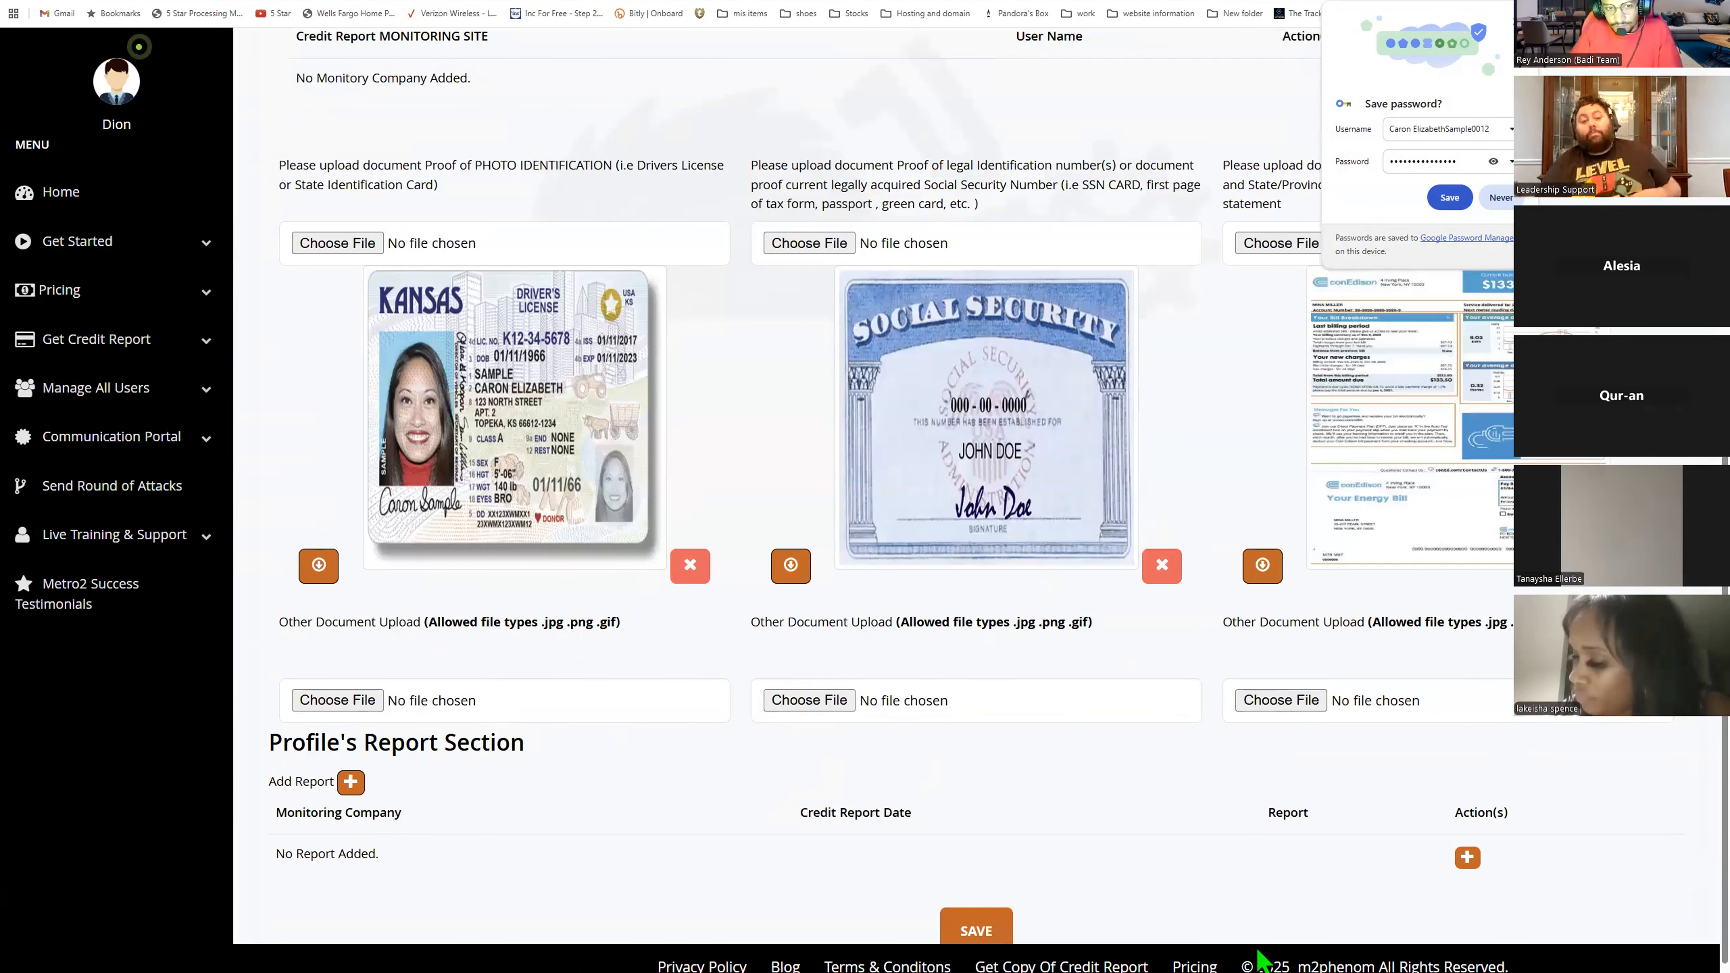
scroll(1259, 959, up, 1)
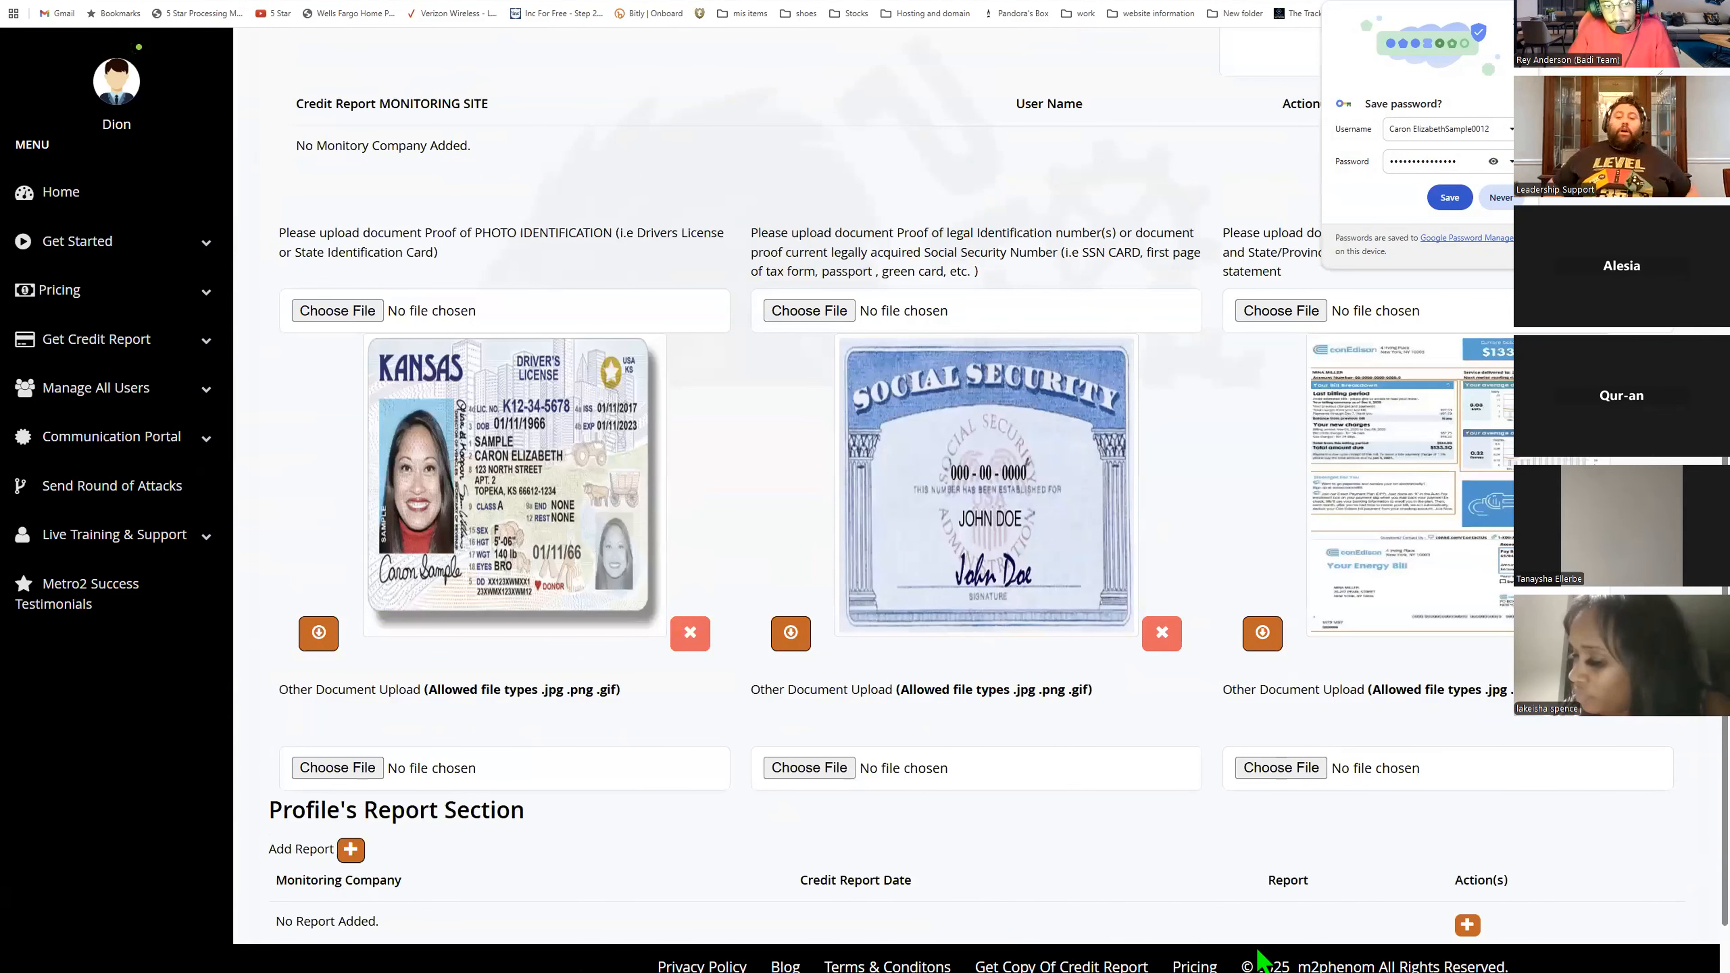
scroll(1259, 960, up, 1)
scroll(1260, 960, up, 3)
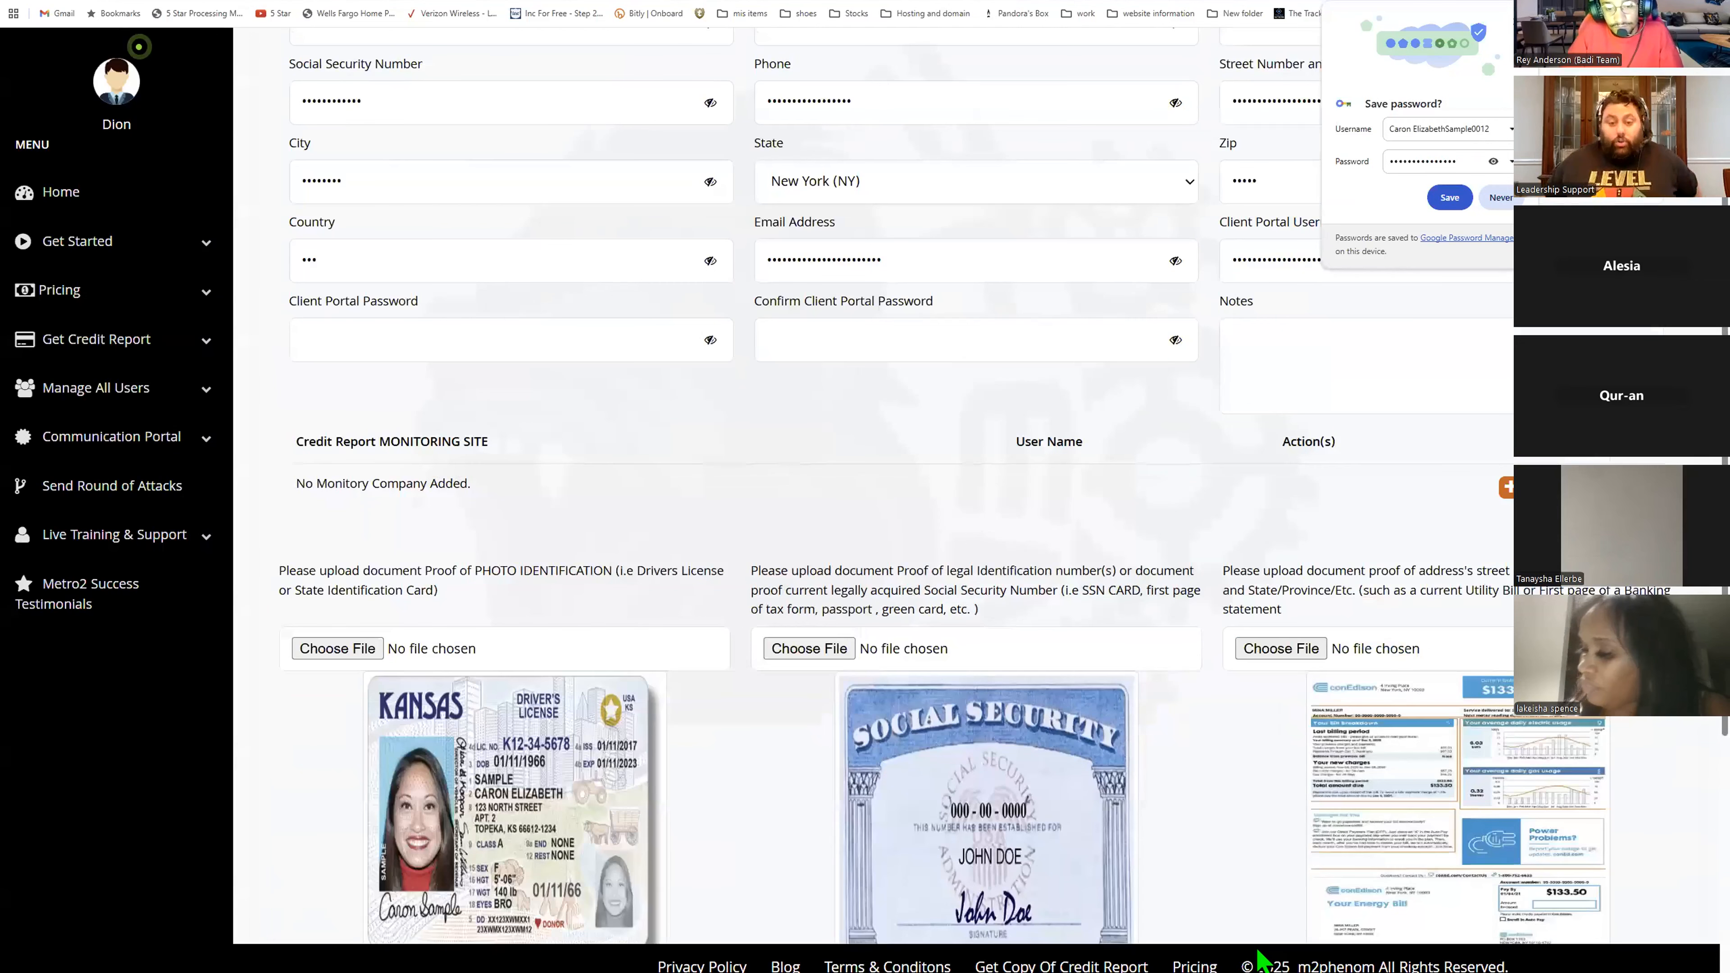
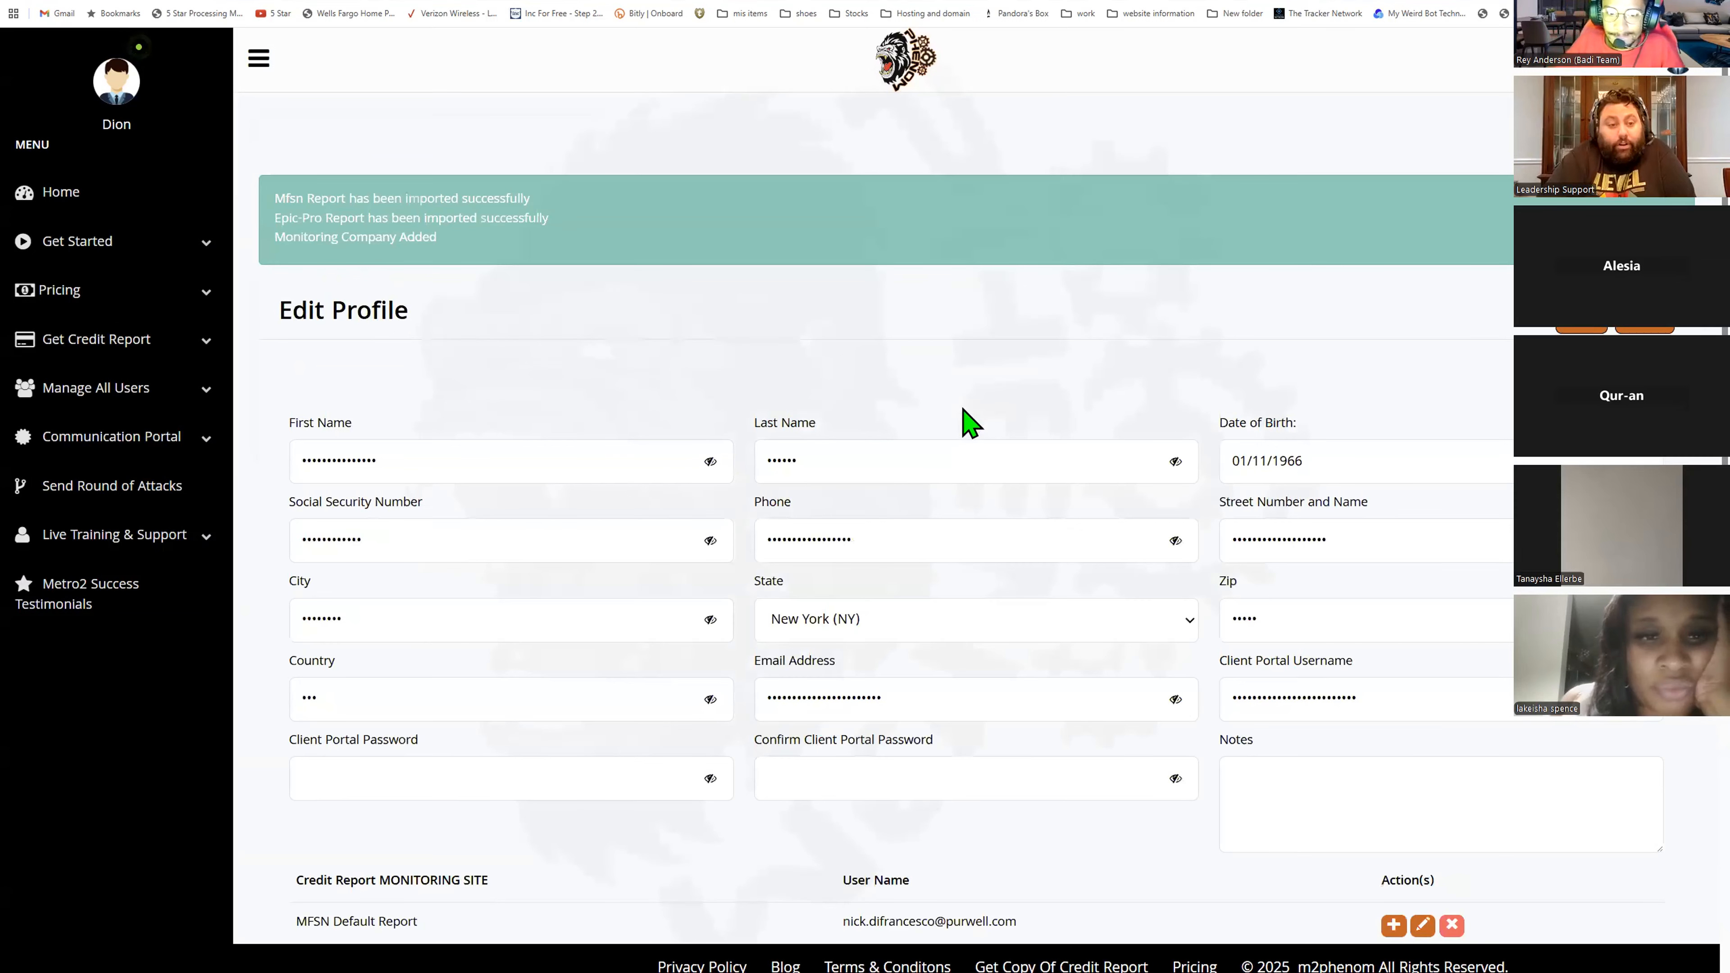
- Open the client's imported EPIC PRO credit report and review its scores and personal identifier information
drag(443, 245, 265, 205)
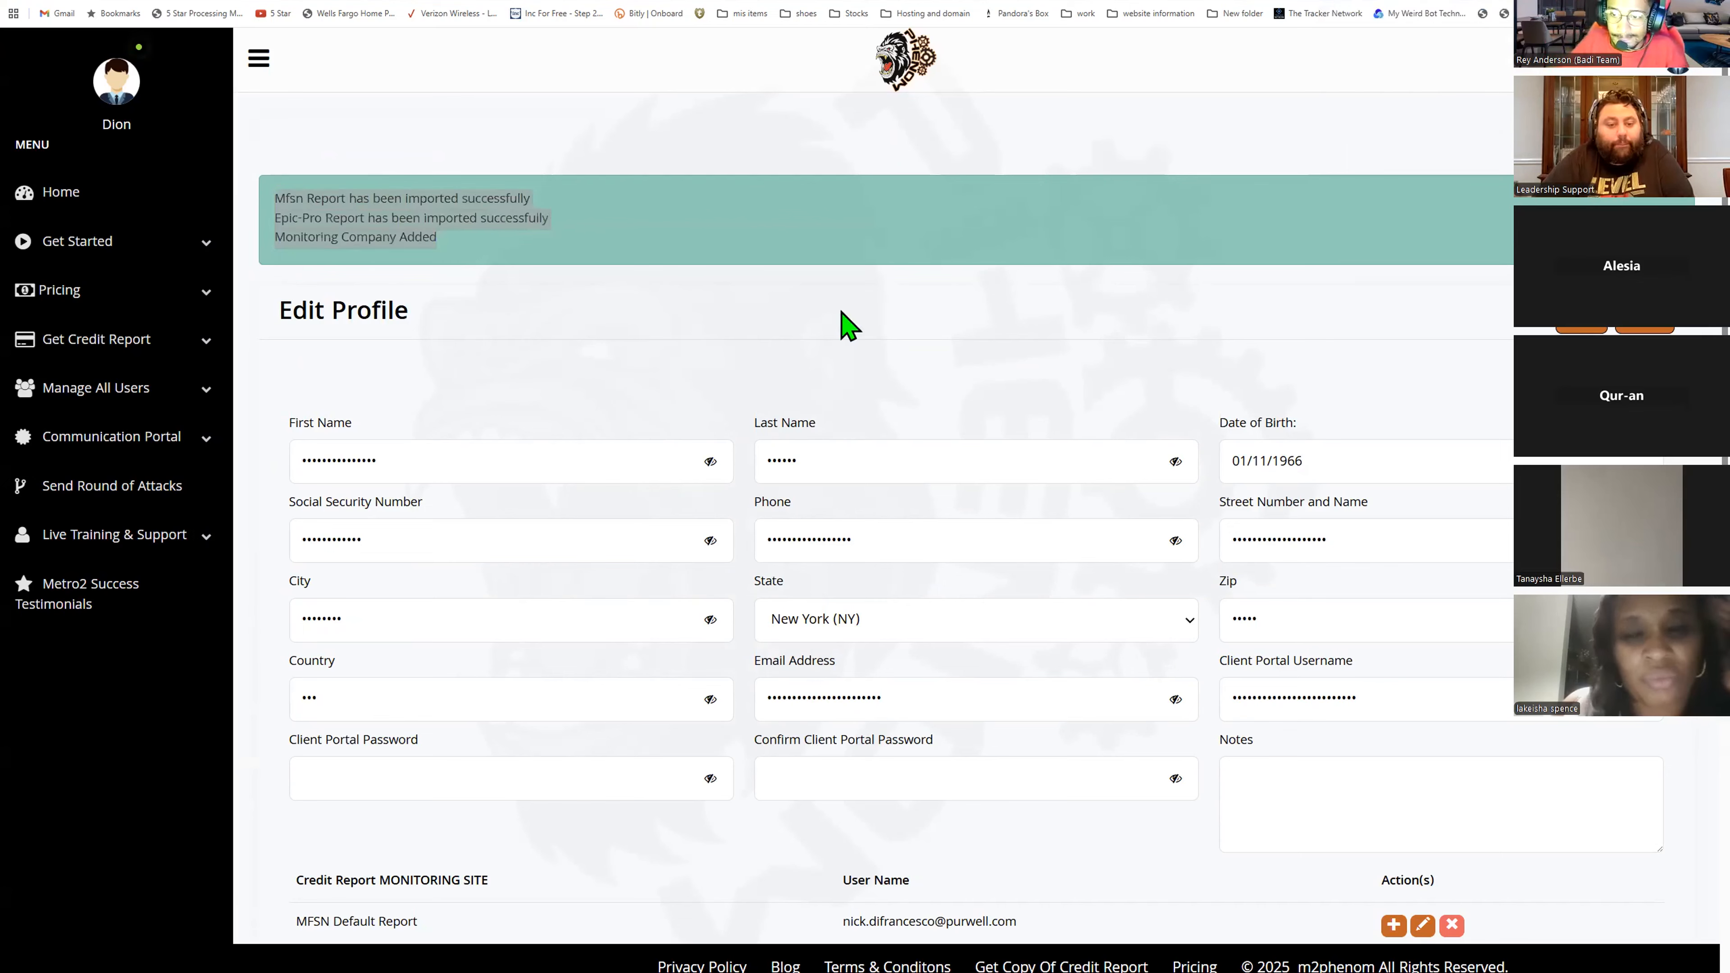
scroll(804, 340, down, 5)
scroll(648, 857, down, 8)
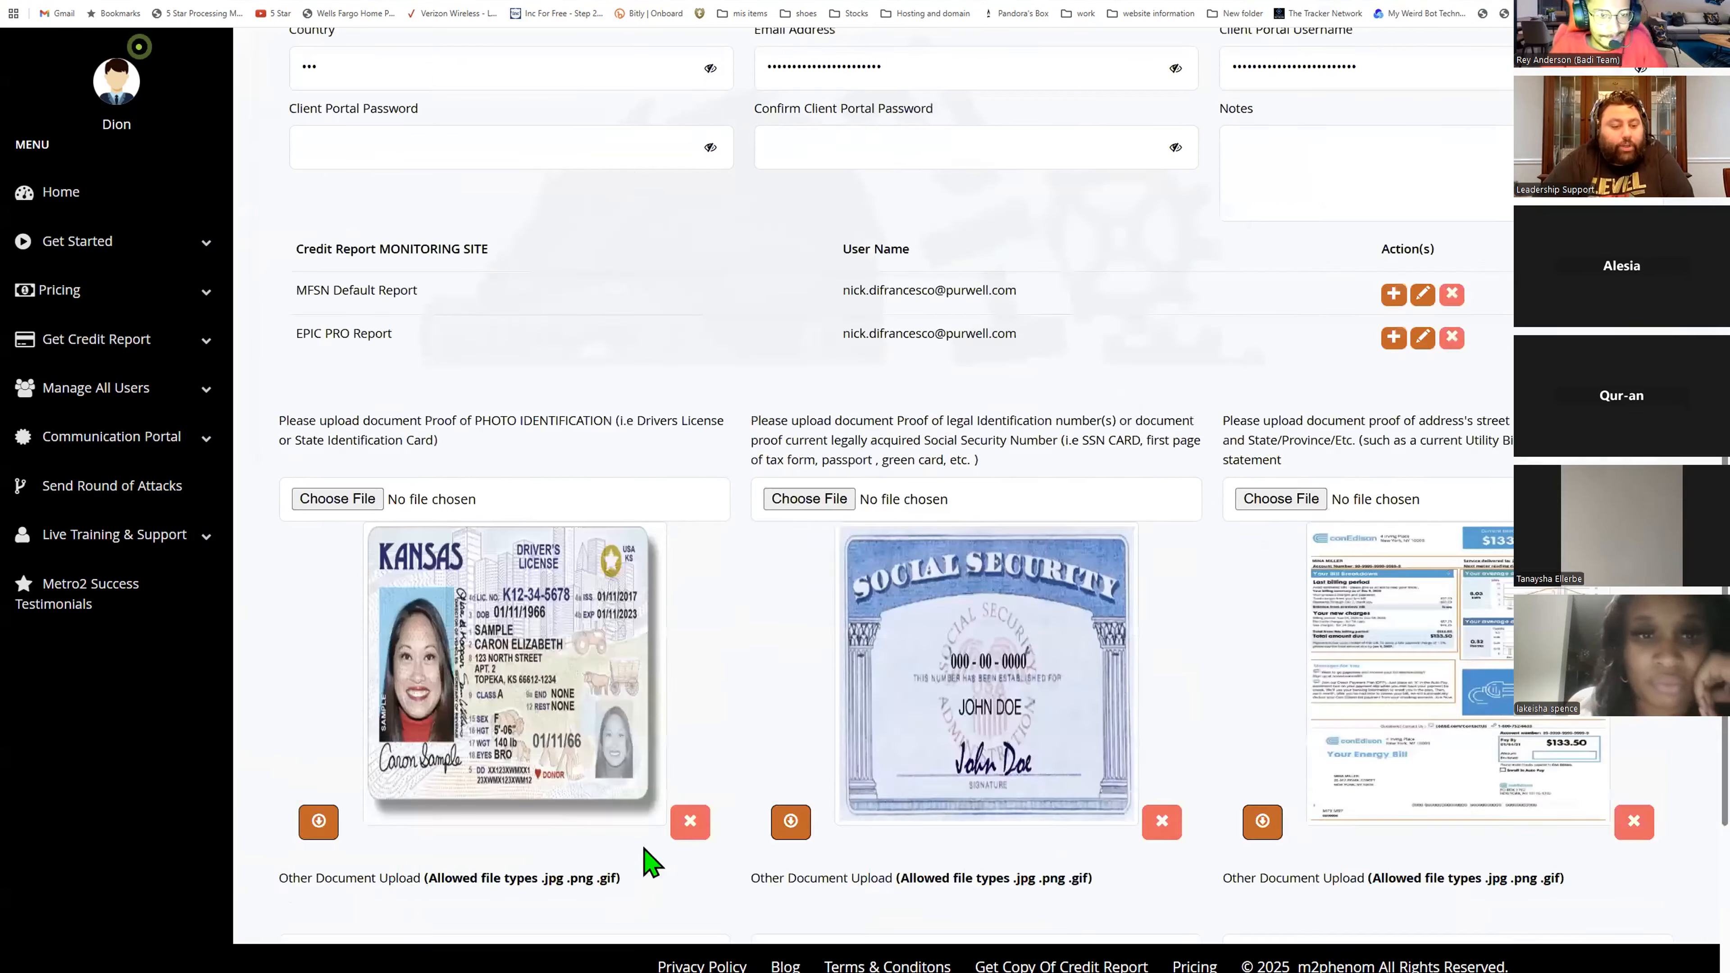
triple_click(558, 783)
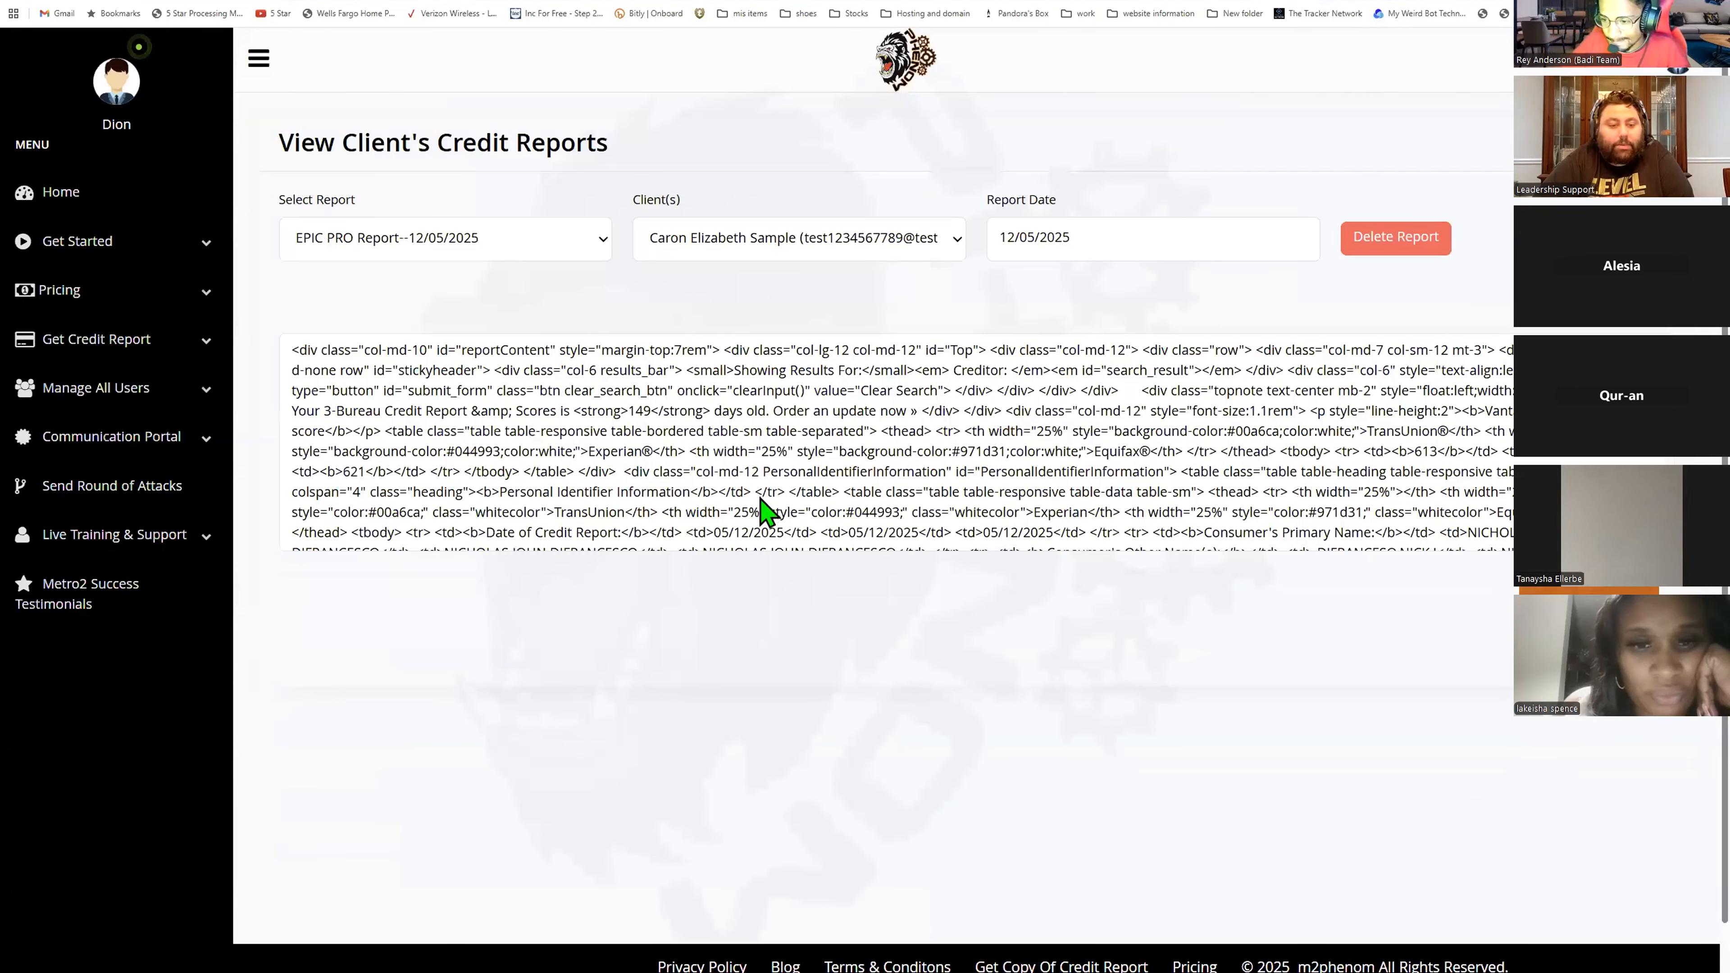
scroll(681, 477, down, 6)
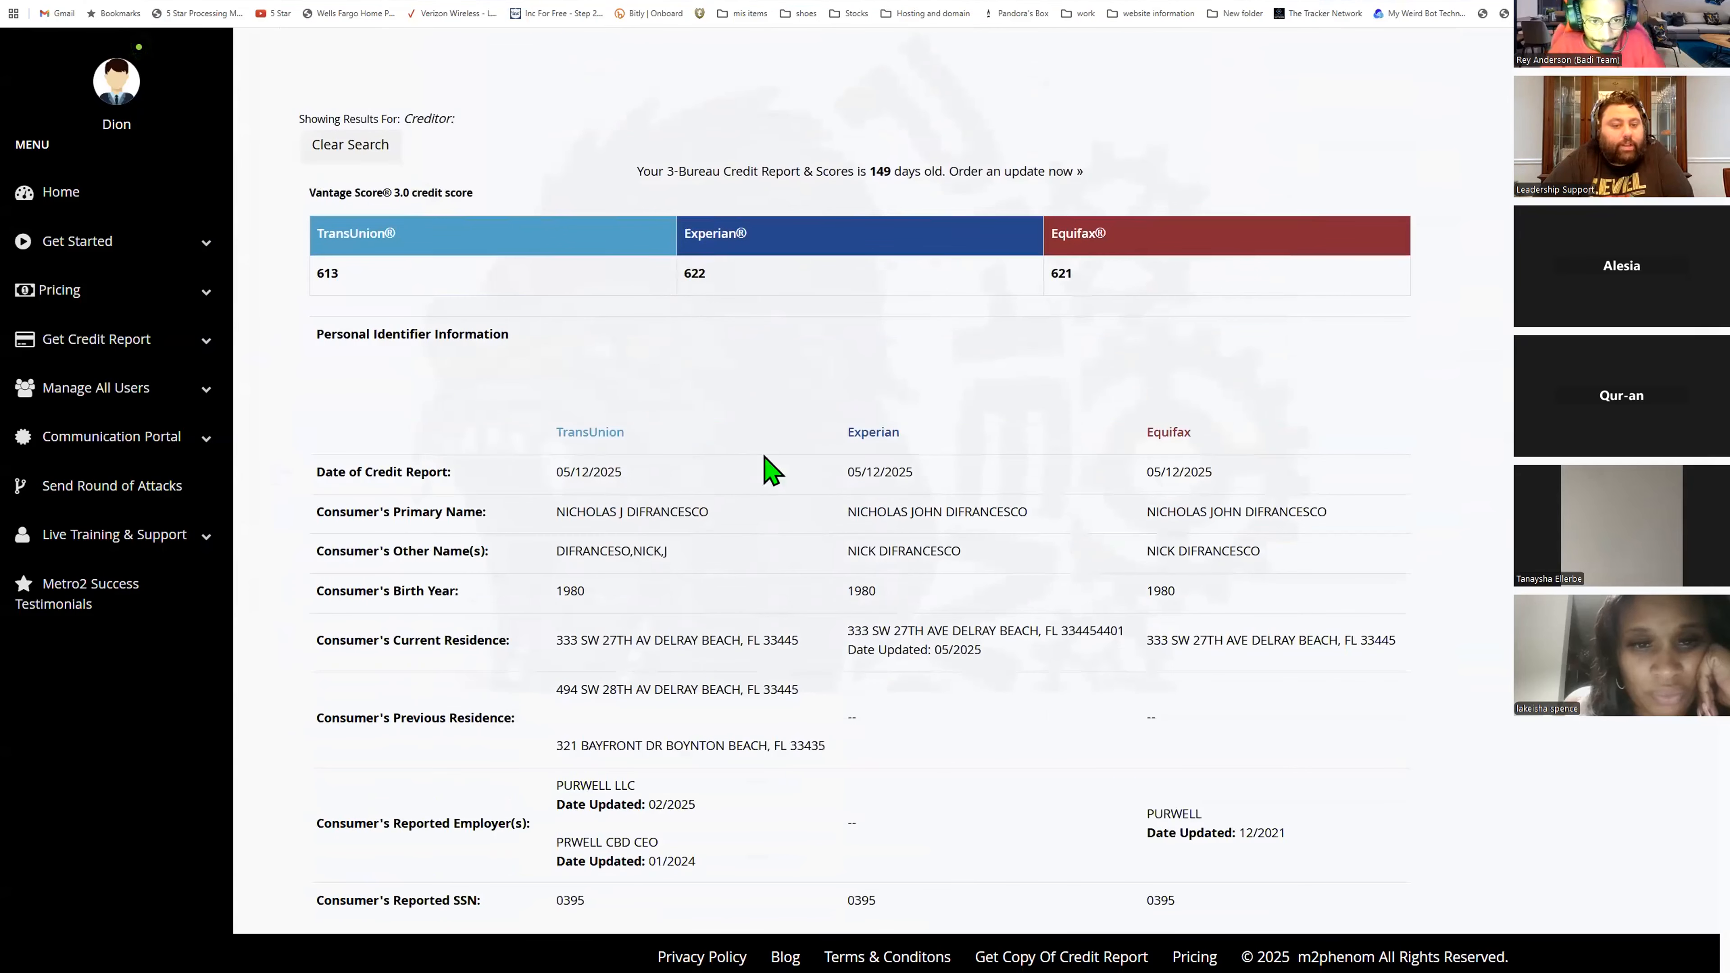
scroll(695, 503, down, 1)
double_click(589, 290)
scroll(916, 599, up, 4)
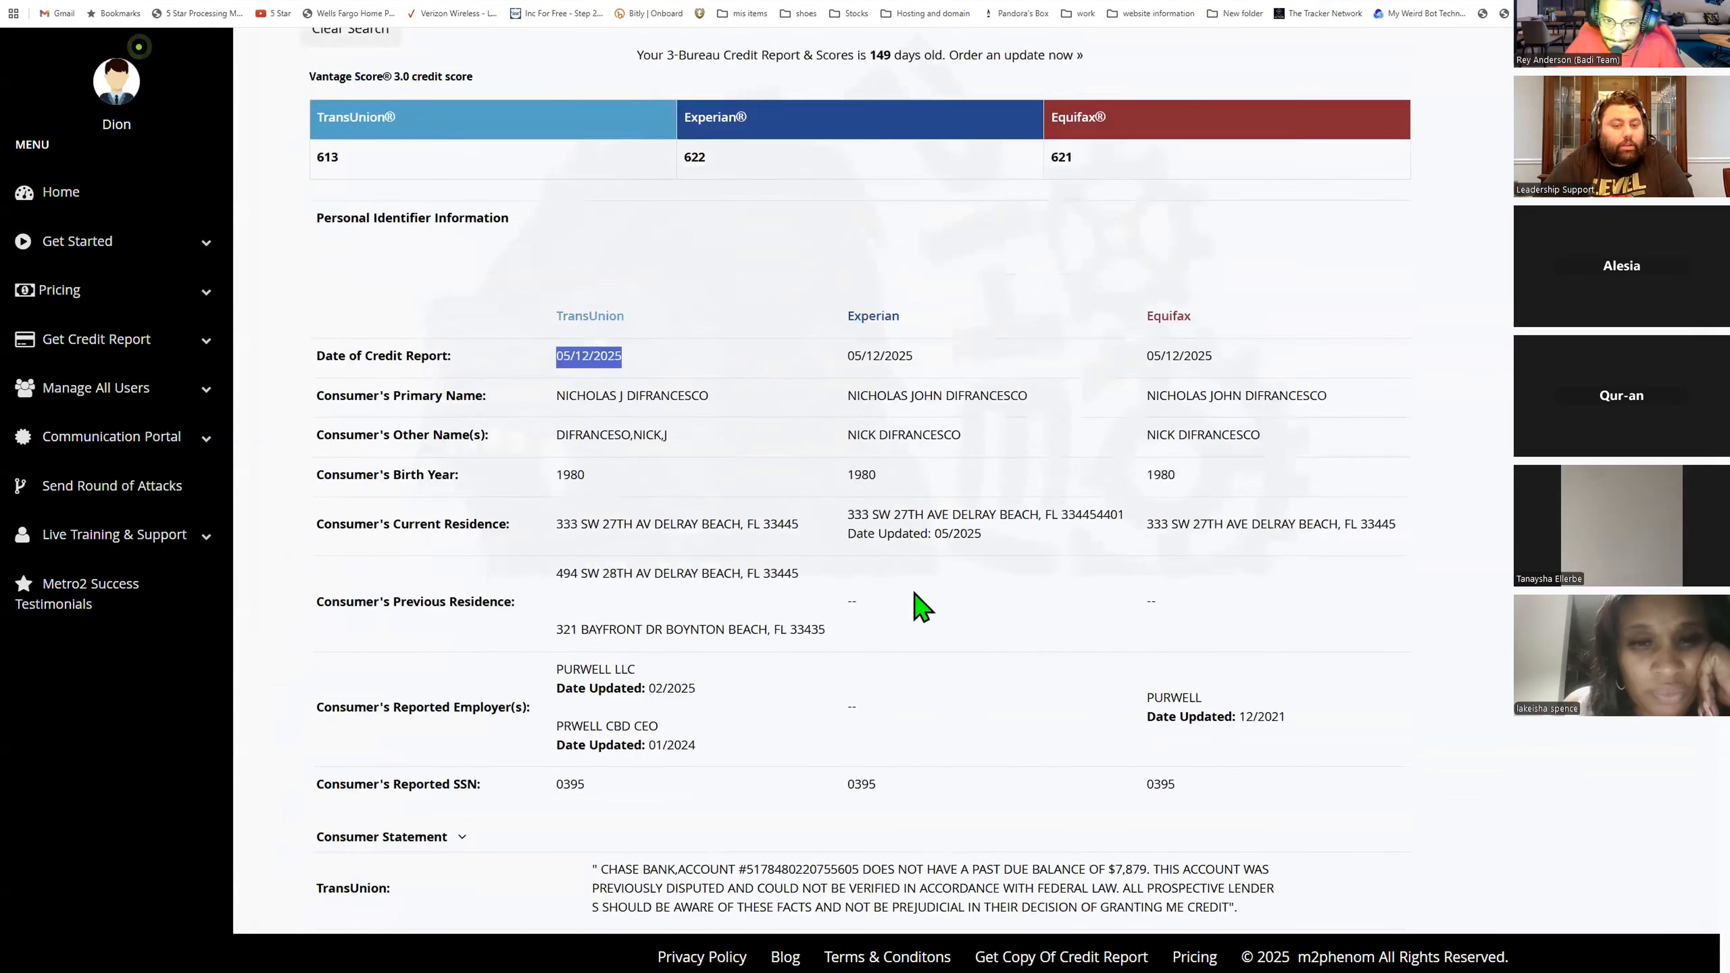
scroll(990, 583, up, 3)
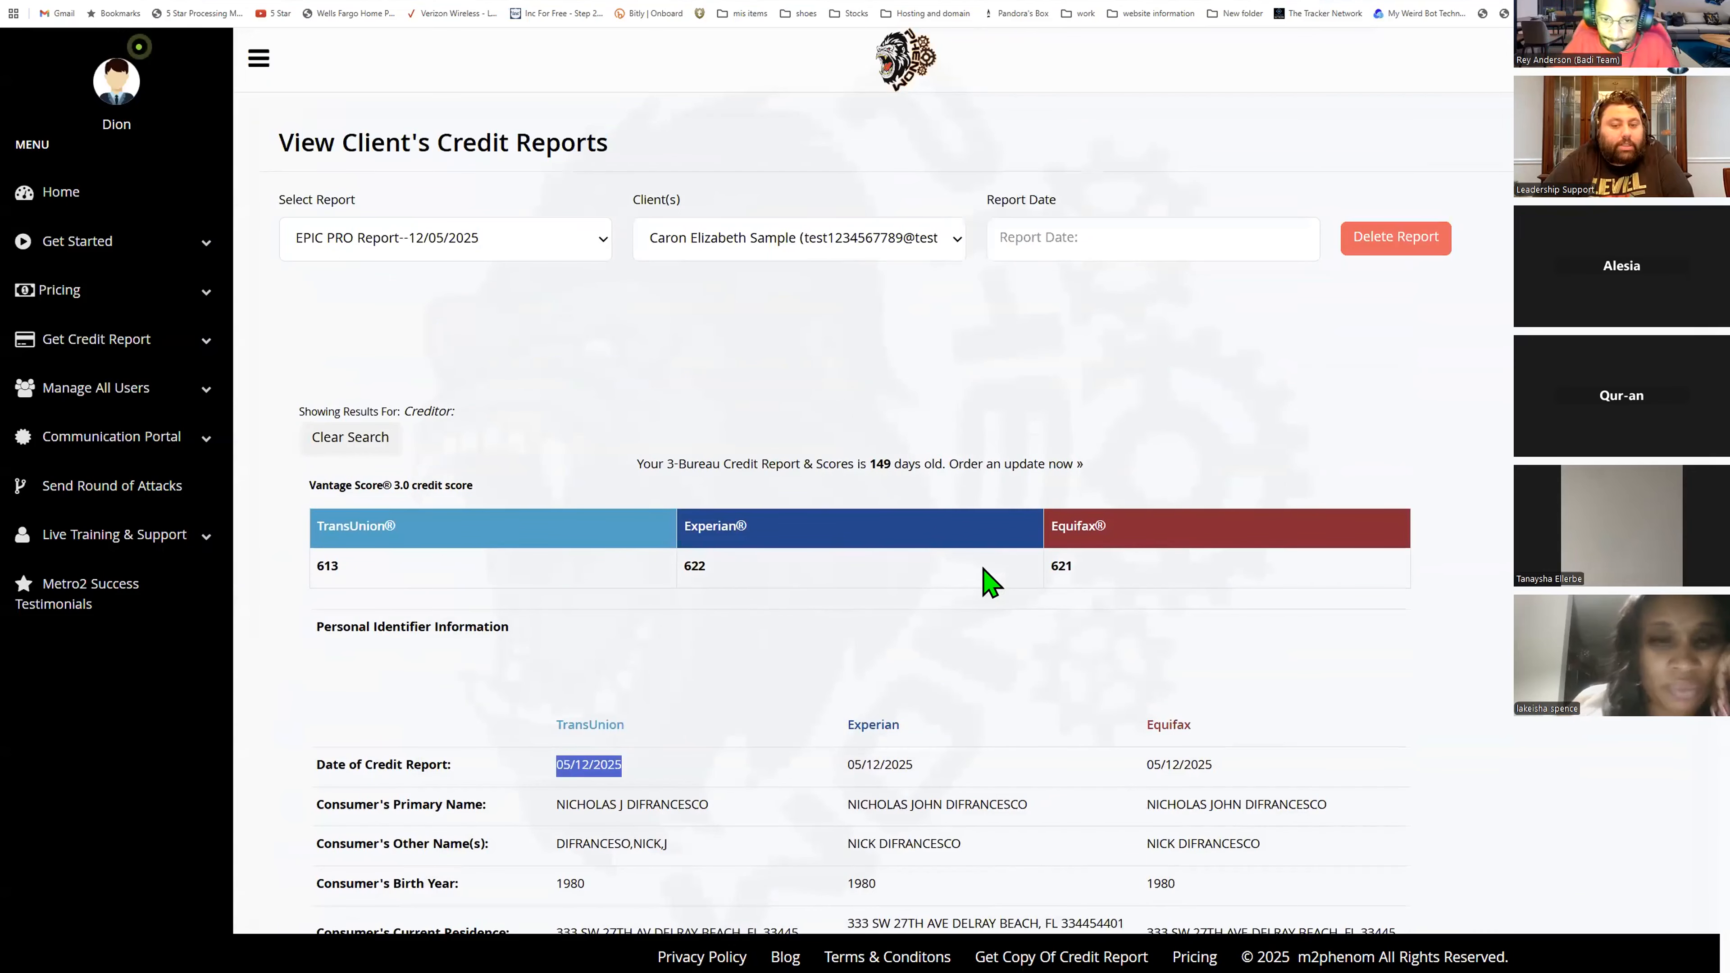
- Return to the client's Edit Profile page and scroll back to the monitoring site list
key(alt+Left)
scroll(1054, 499, up, 7)
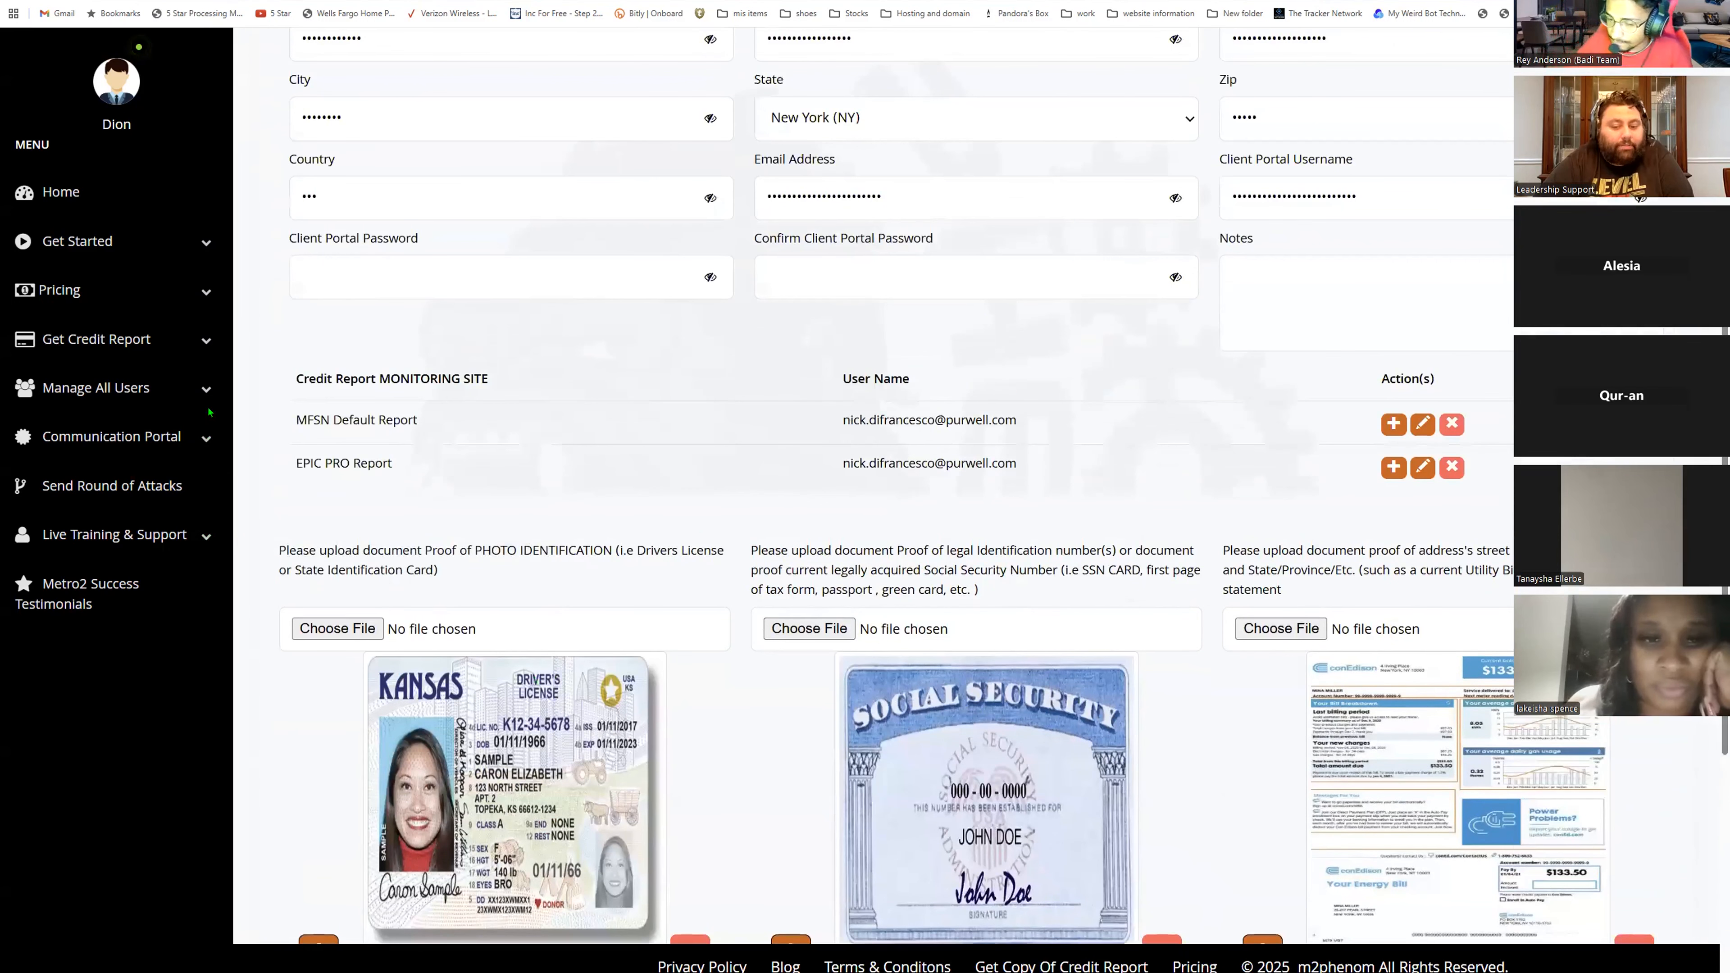
scroll(210, 417, up, 2)
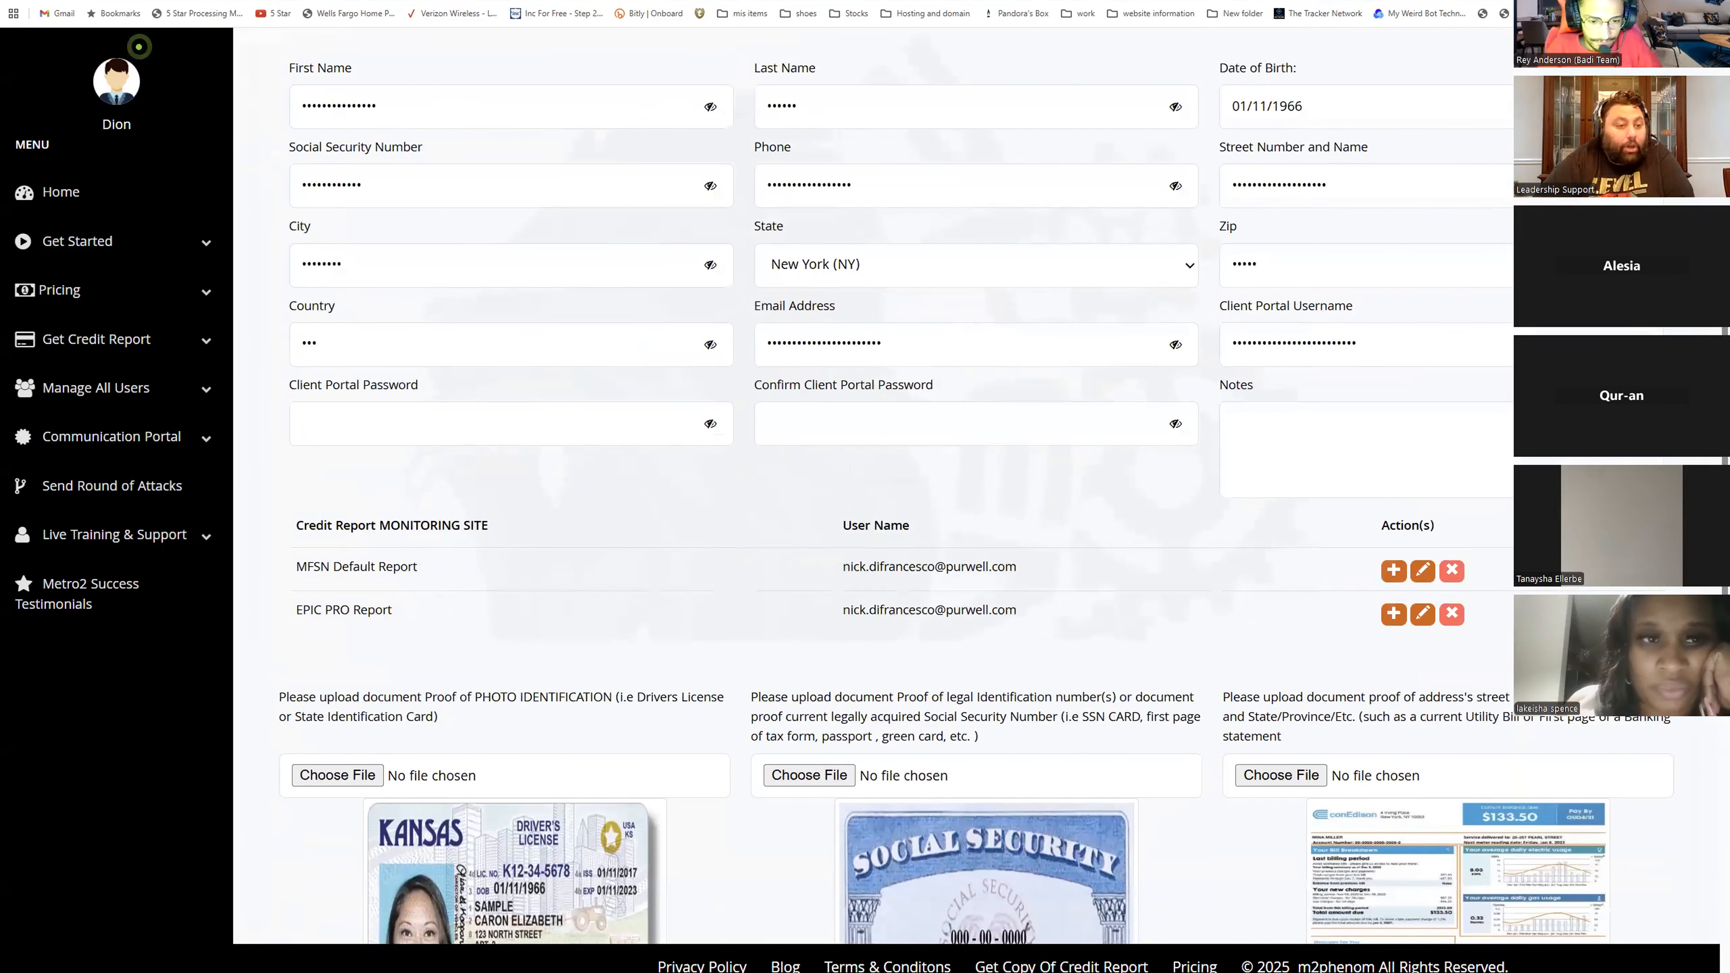
scroll(210, 412, up, 5)
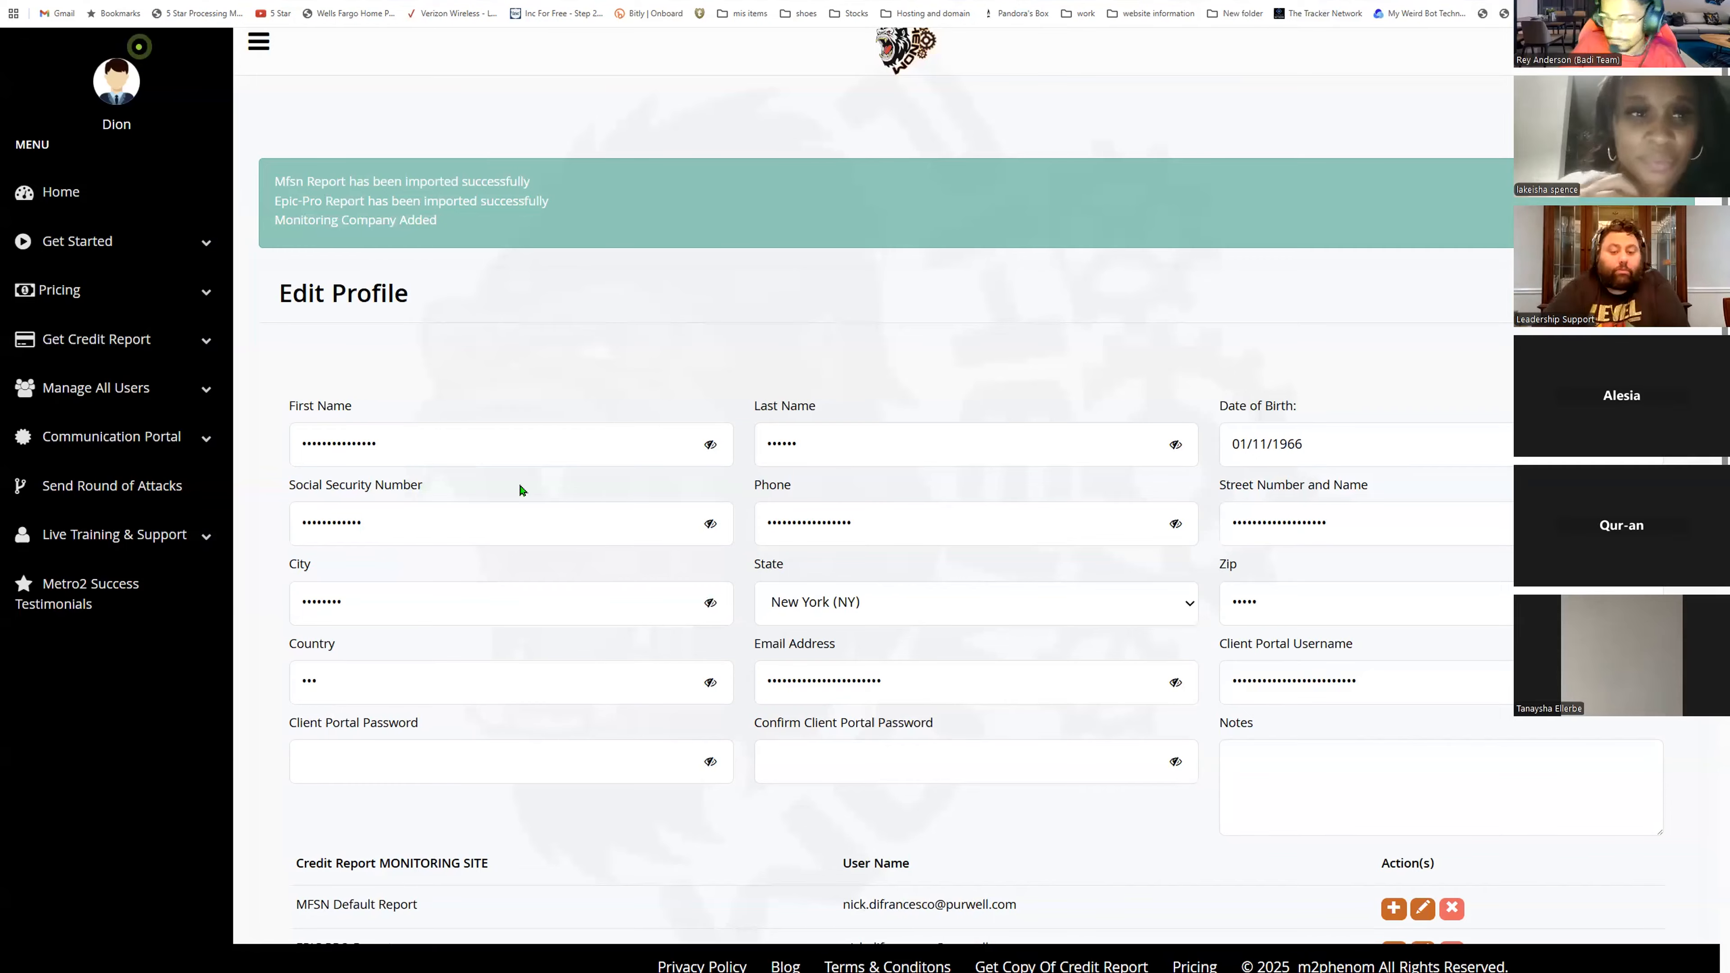
scroll(1390, 451, down, 4)
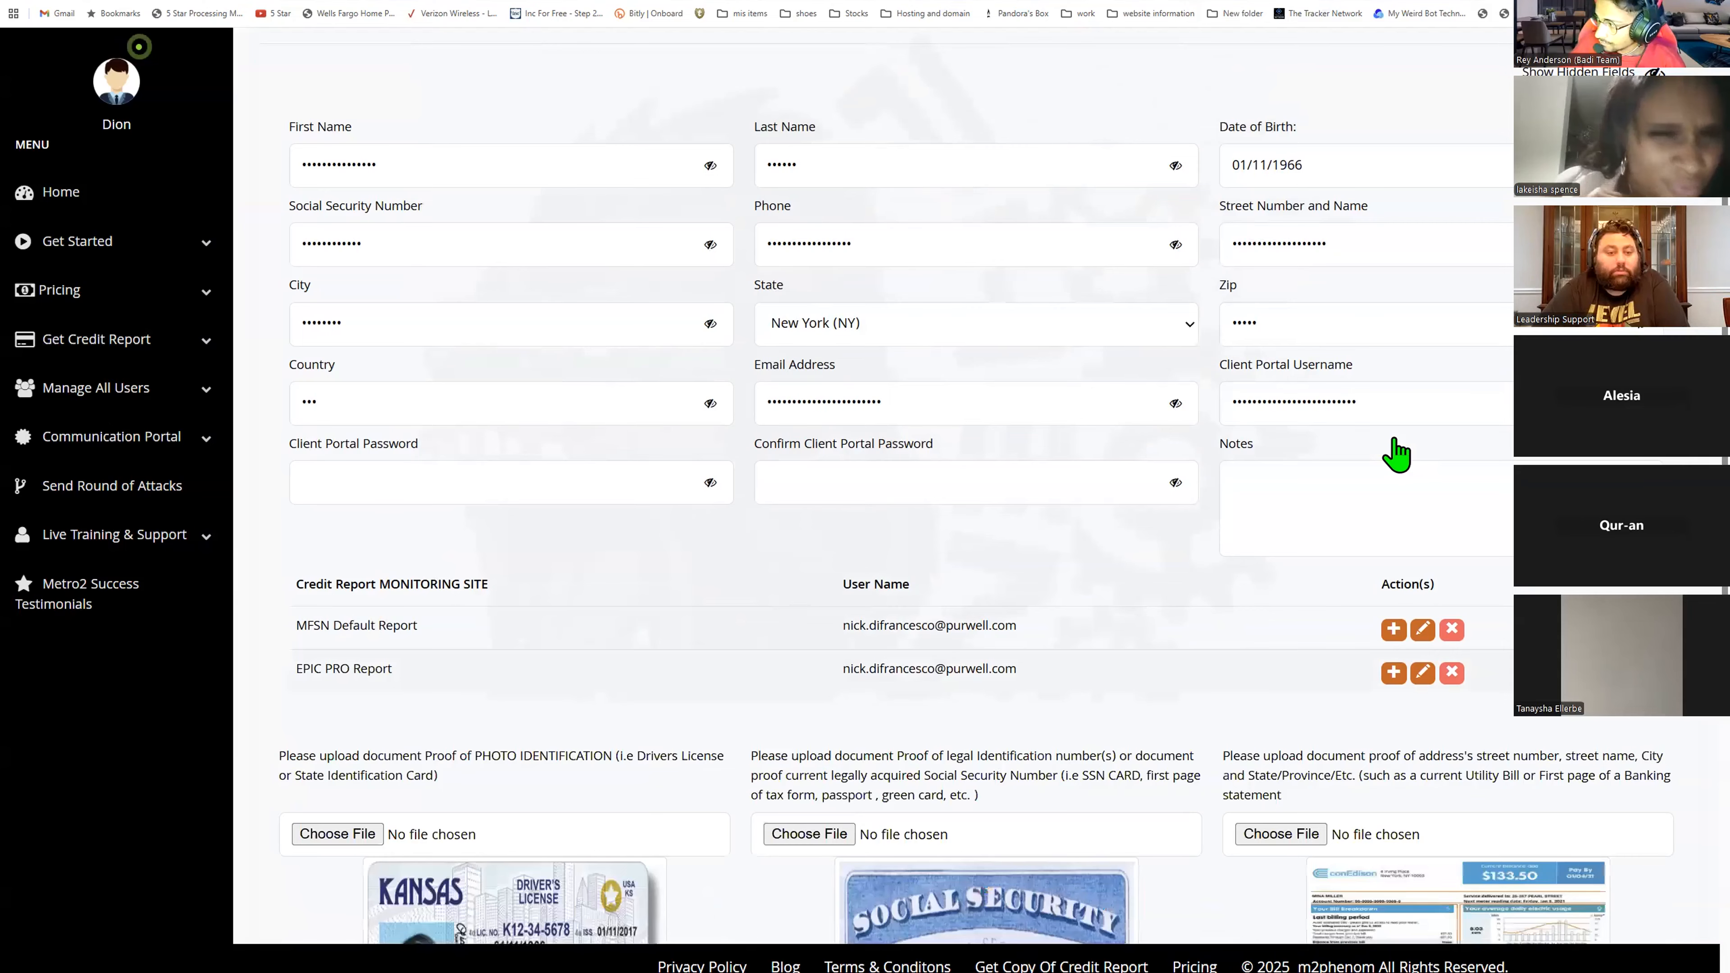
scroll(1395, 453, down, 3)
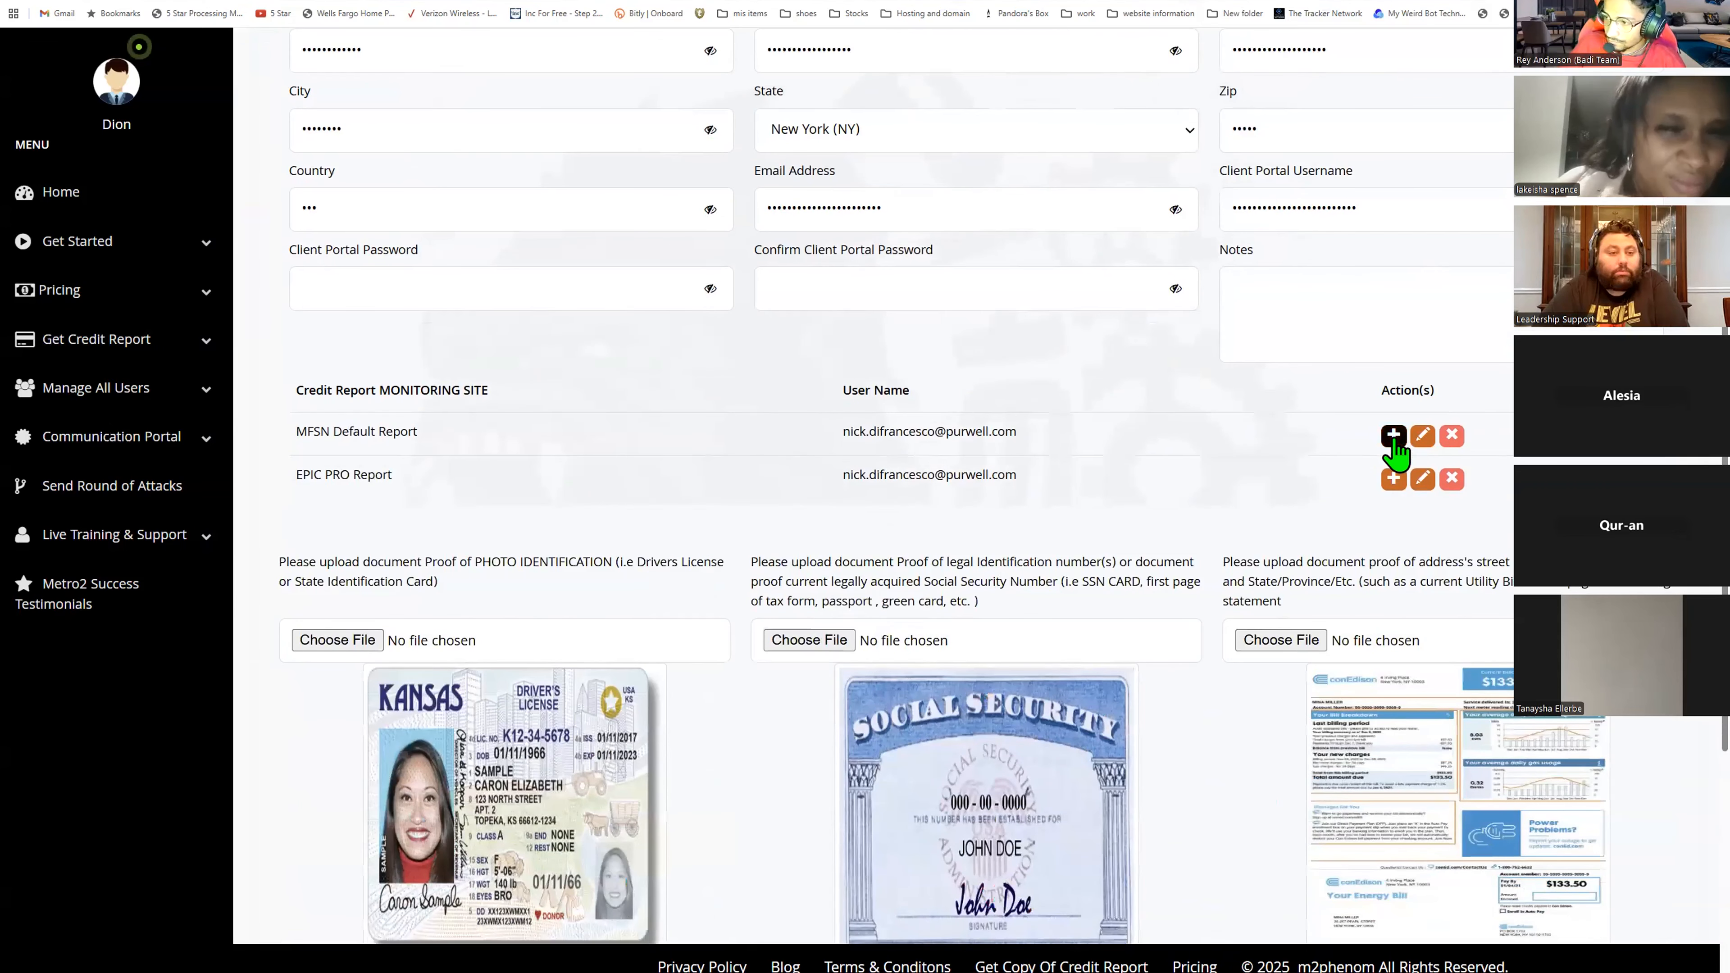
- Open the Add Monitoring Company form for the MFSN Default Report and save it
drag(506, 398, 295, 387)
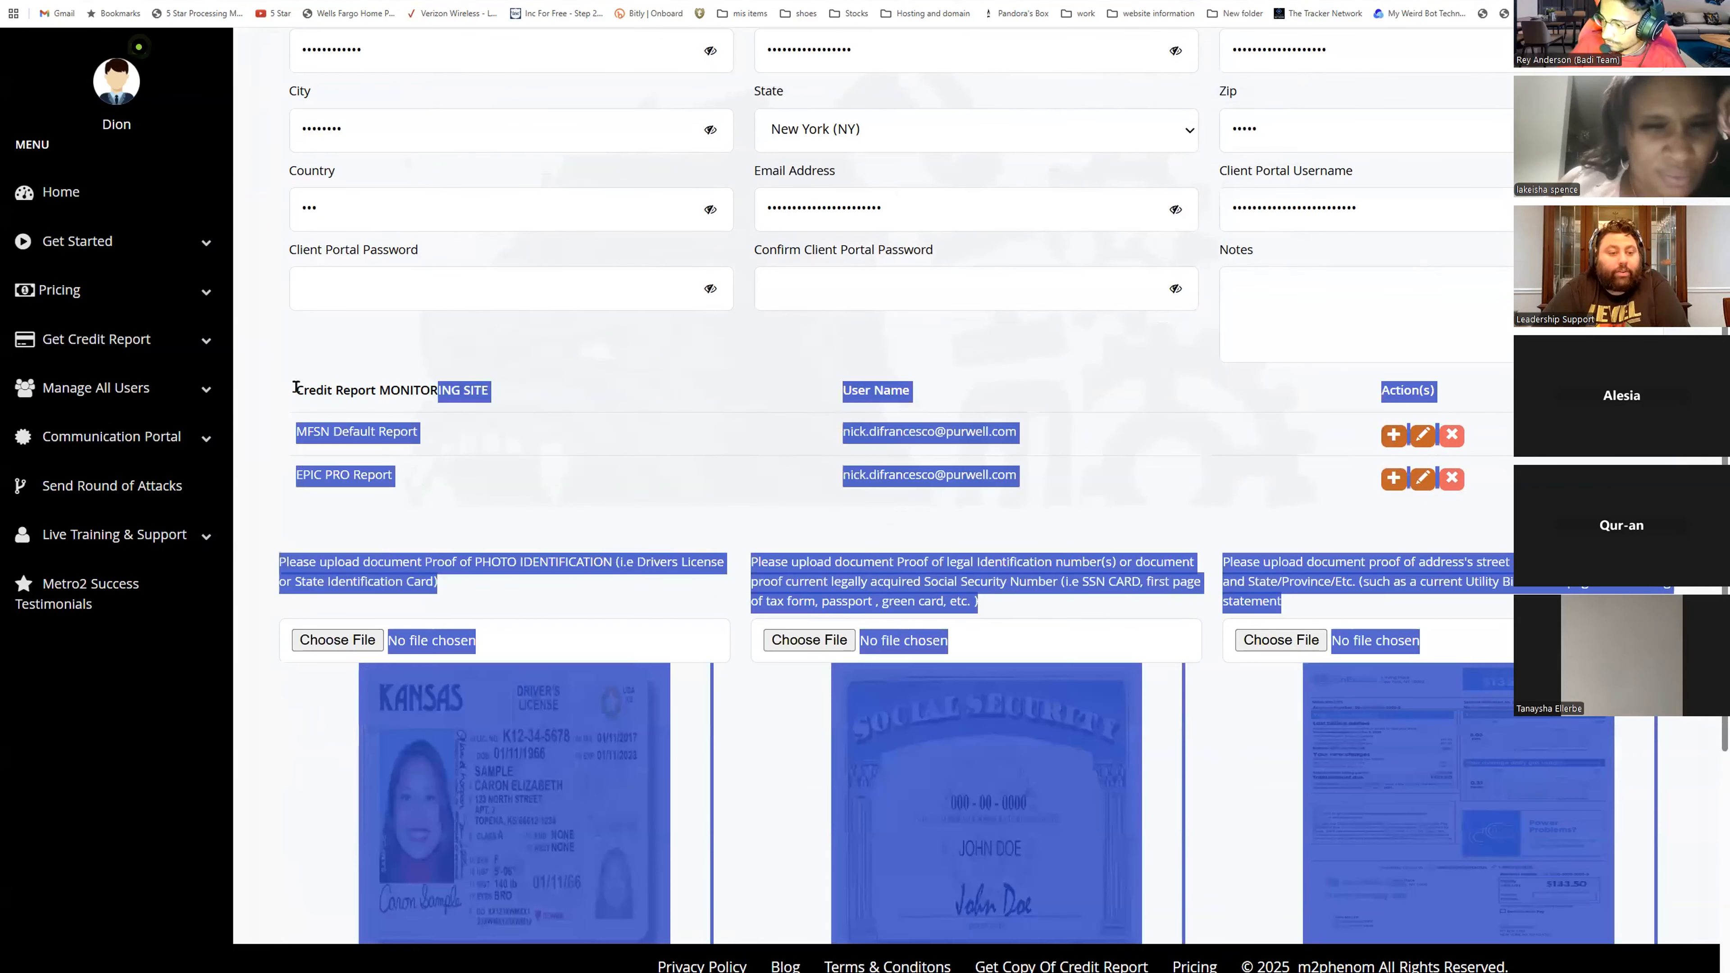
triple_click(529, 398)
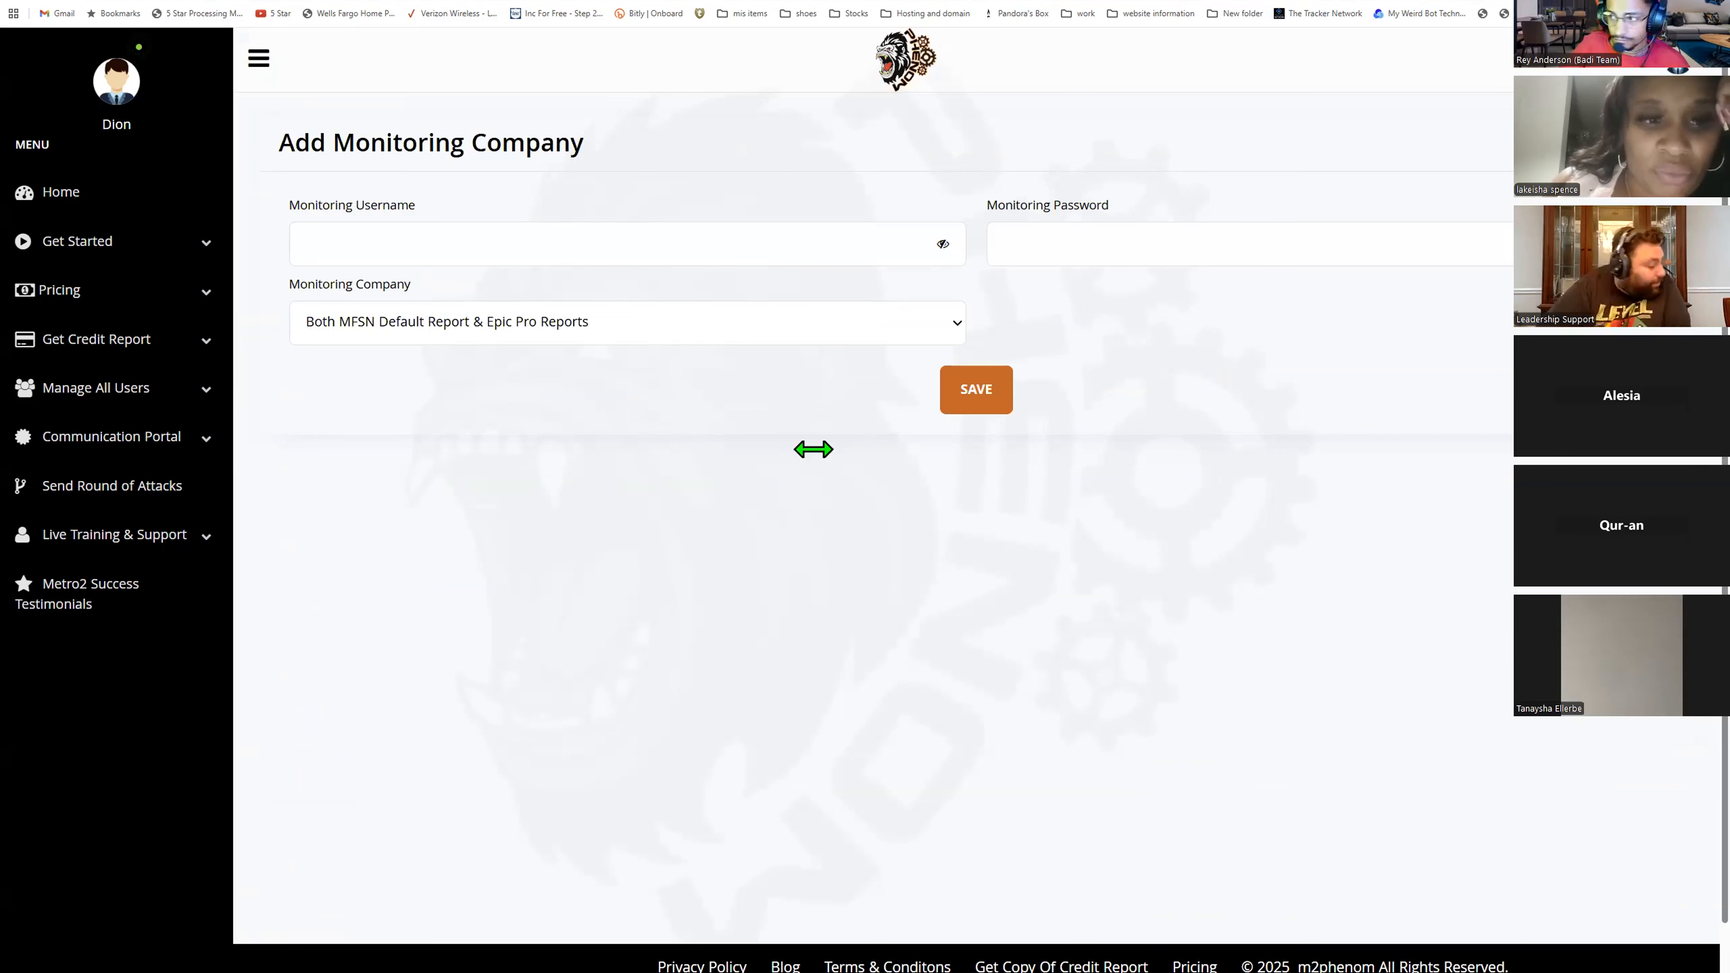
click(981, 387)
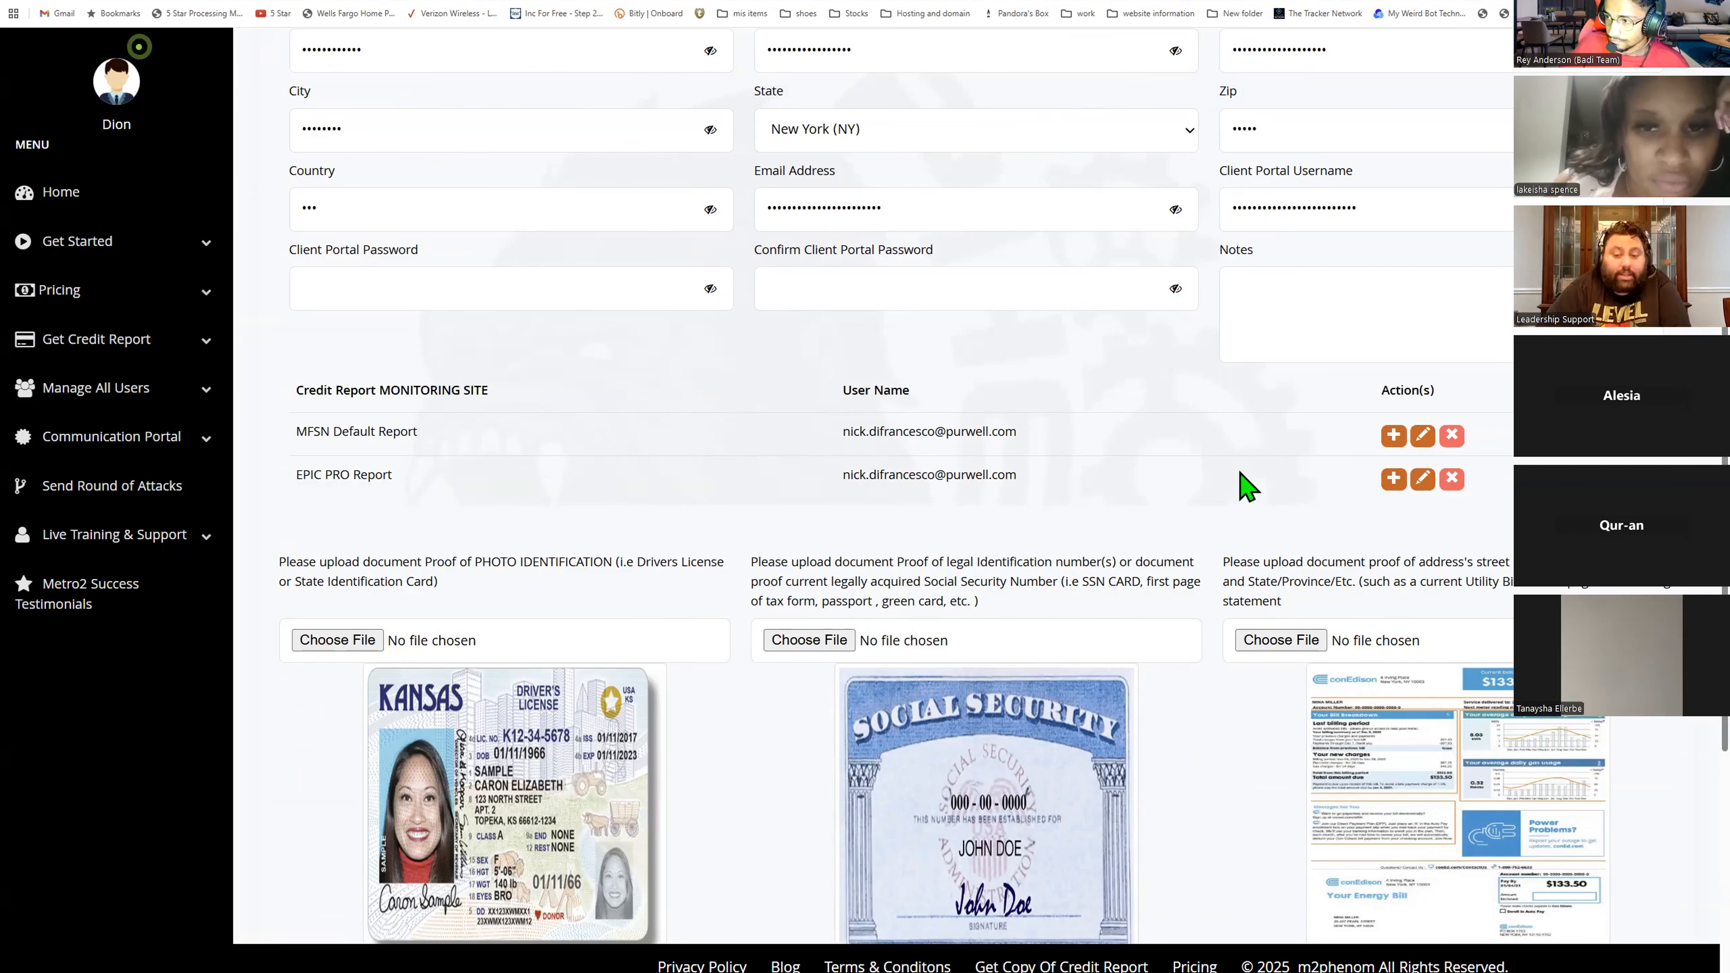
- Scroll through the Edit Profile page to review the monitoring sites, uploaded documents and report section
scroll(1250, 558, down, 3)
scroll(1253, 563, down, 4)
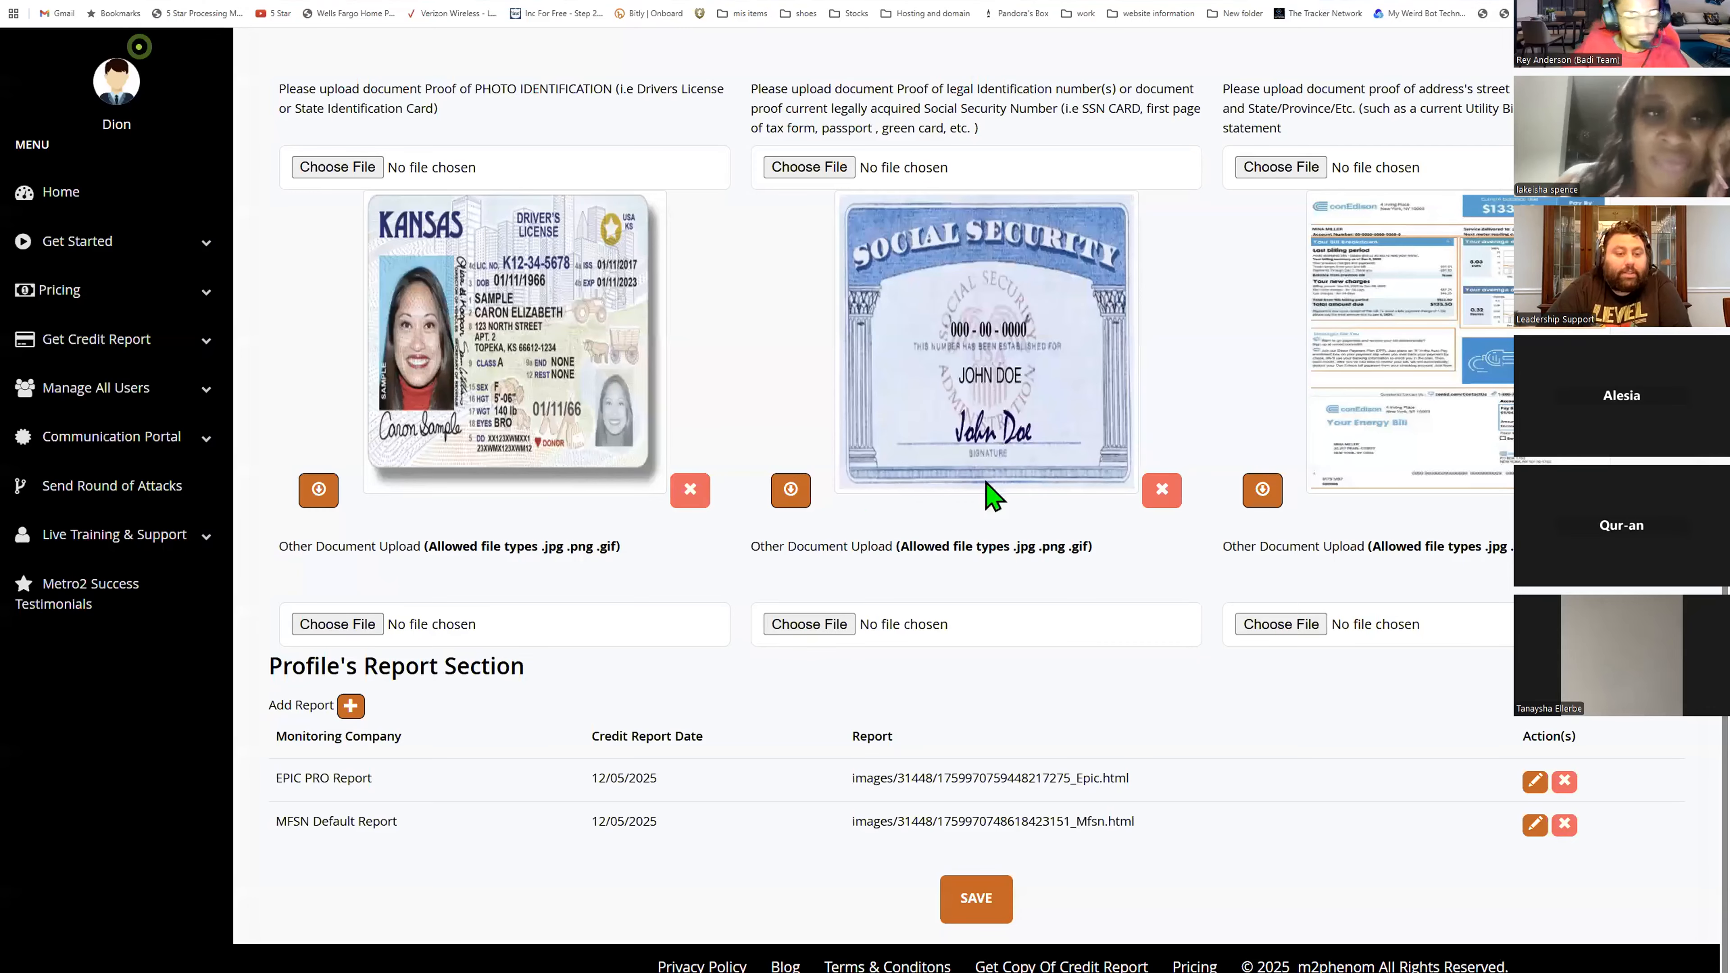
scroll(797, 545, up, 8)
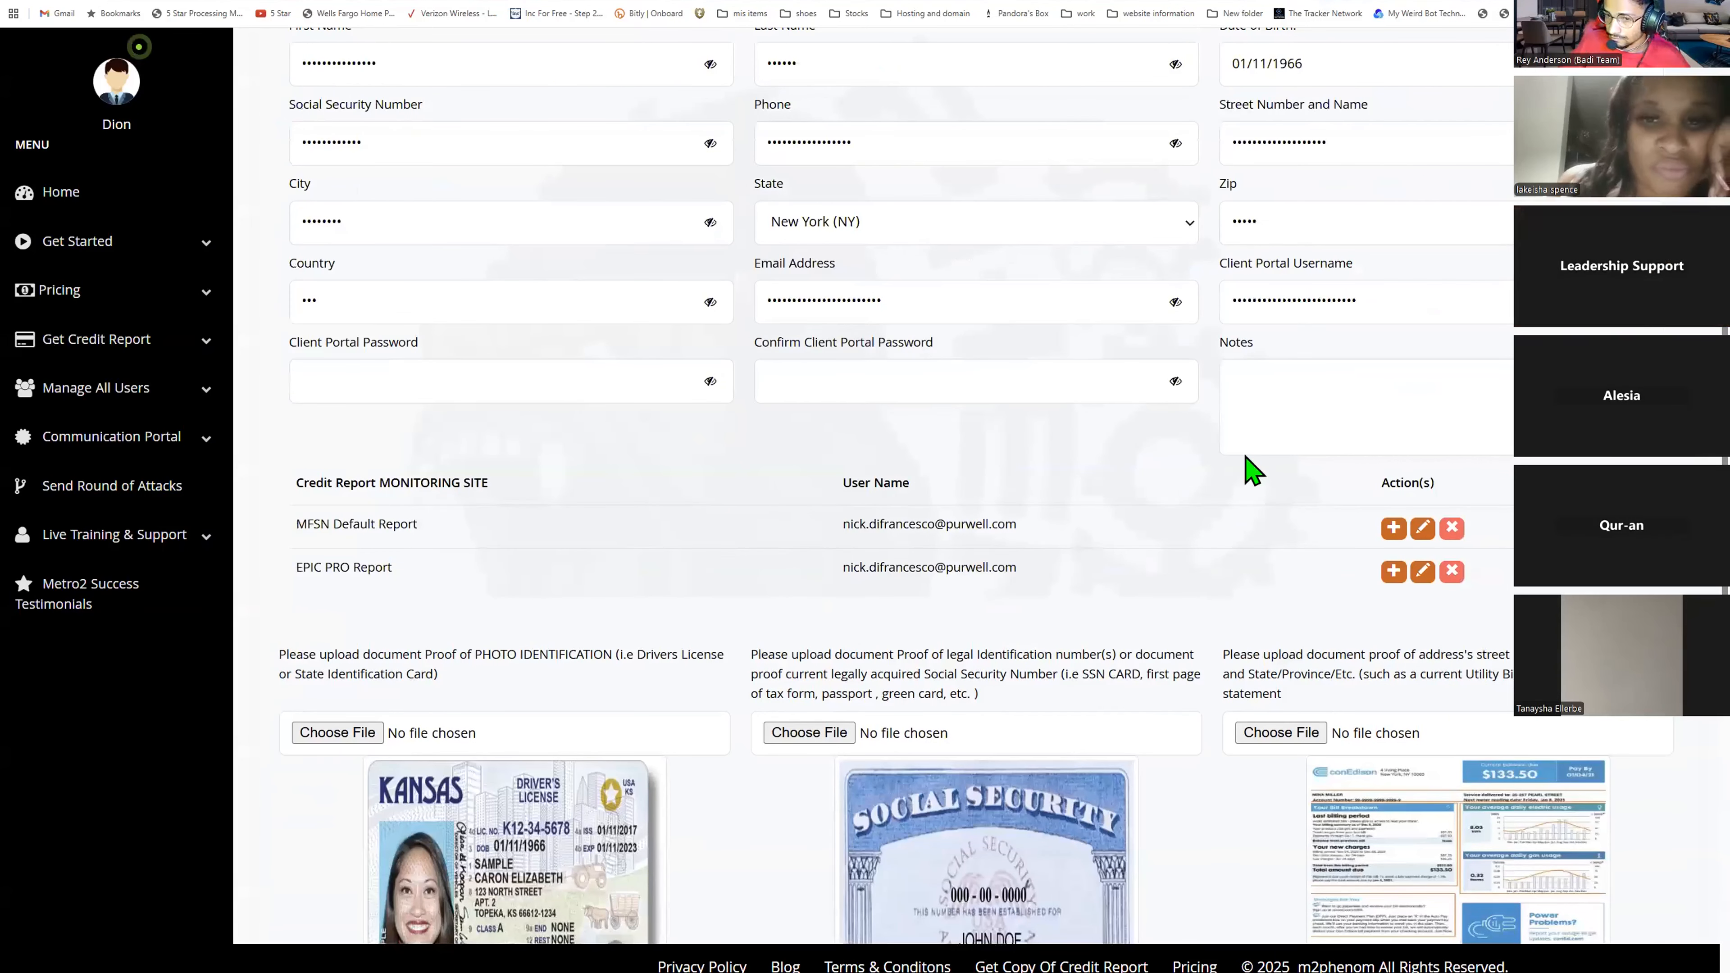
scroll(649, 539, up, 2)
scroll(649, 538, up, 4)
scroll(649, 539, down, 3)
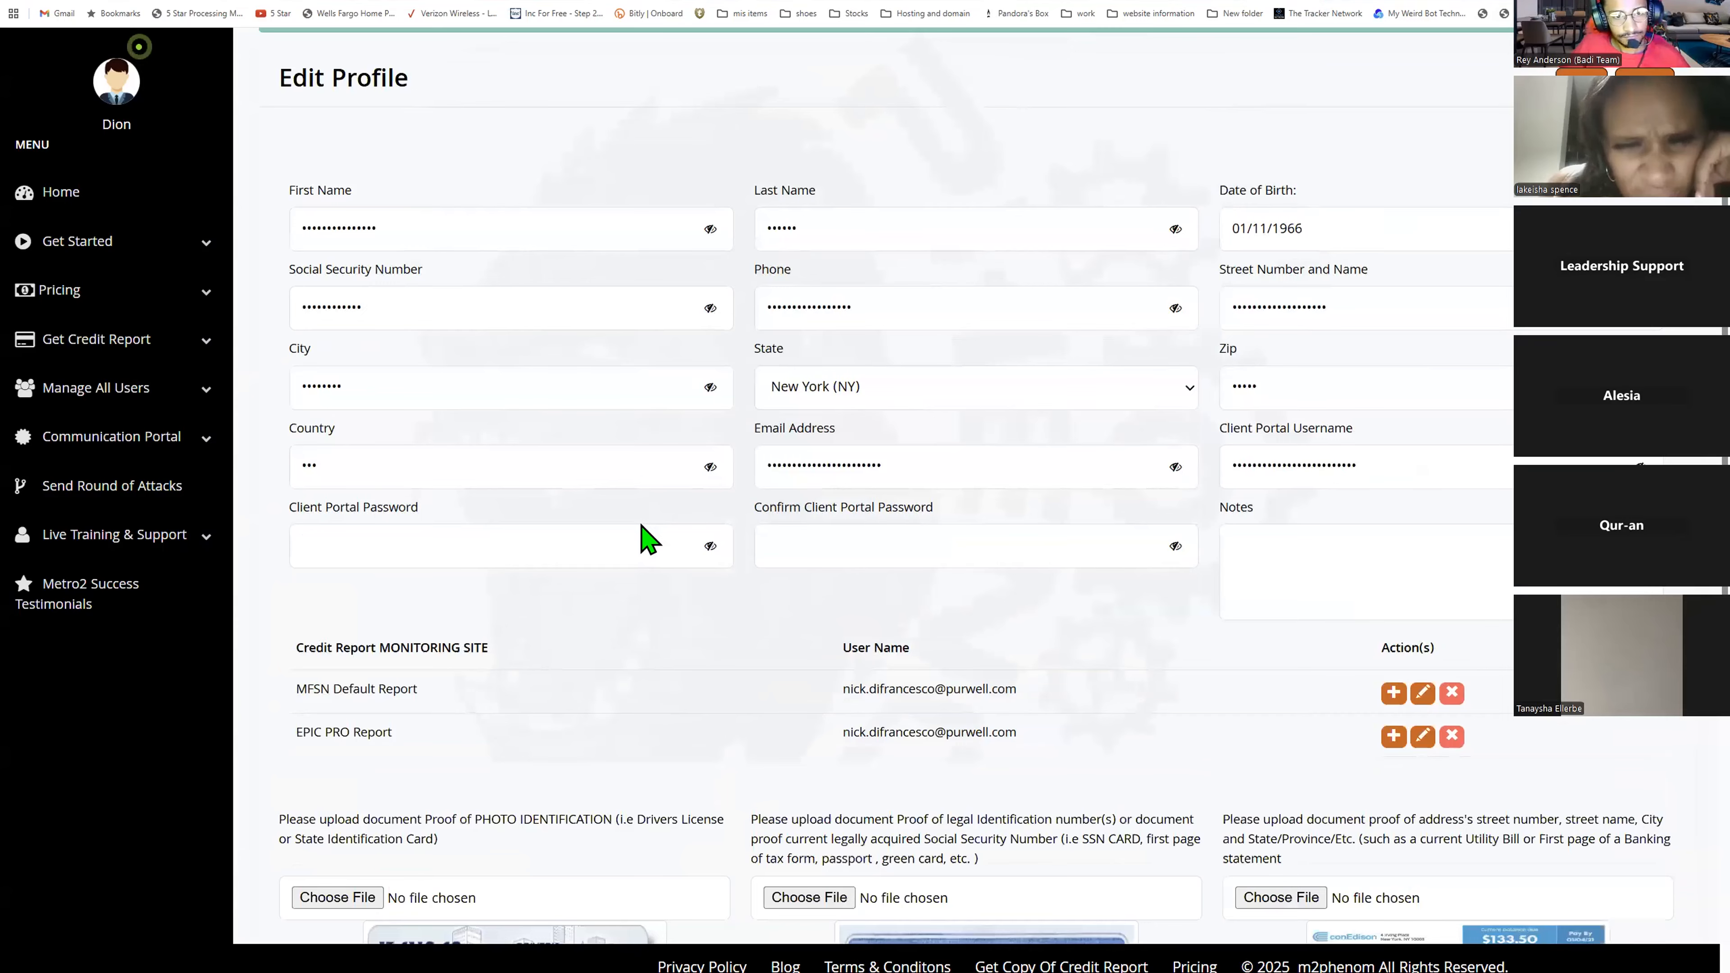
scroll(649, 538, down, 5)
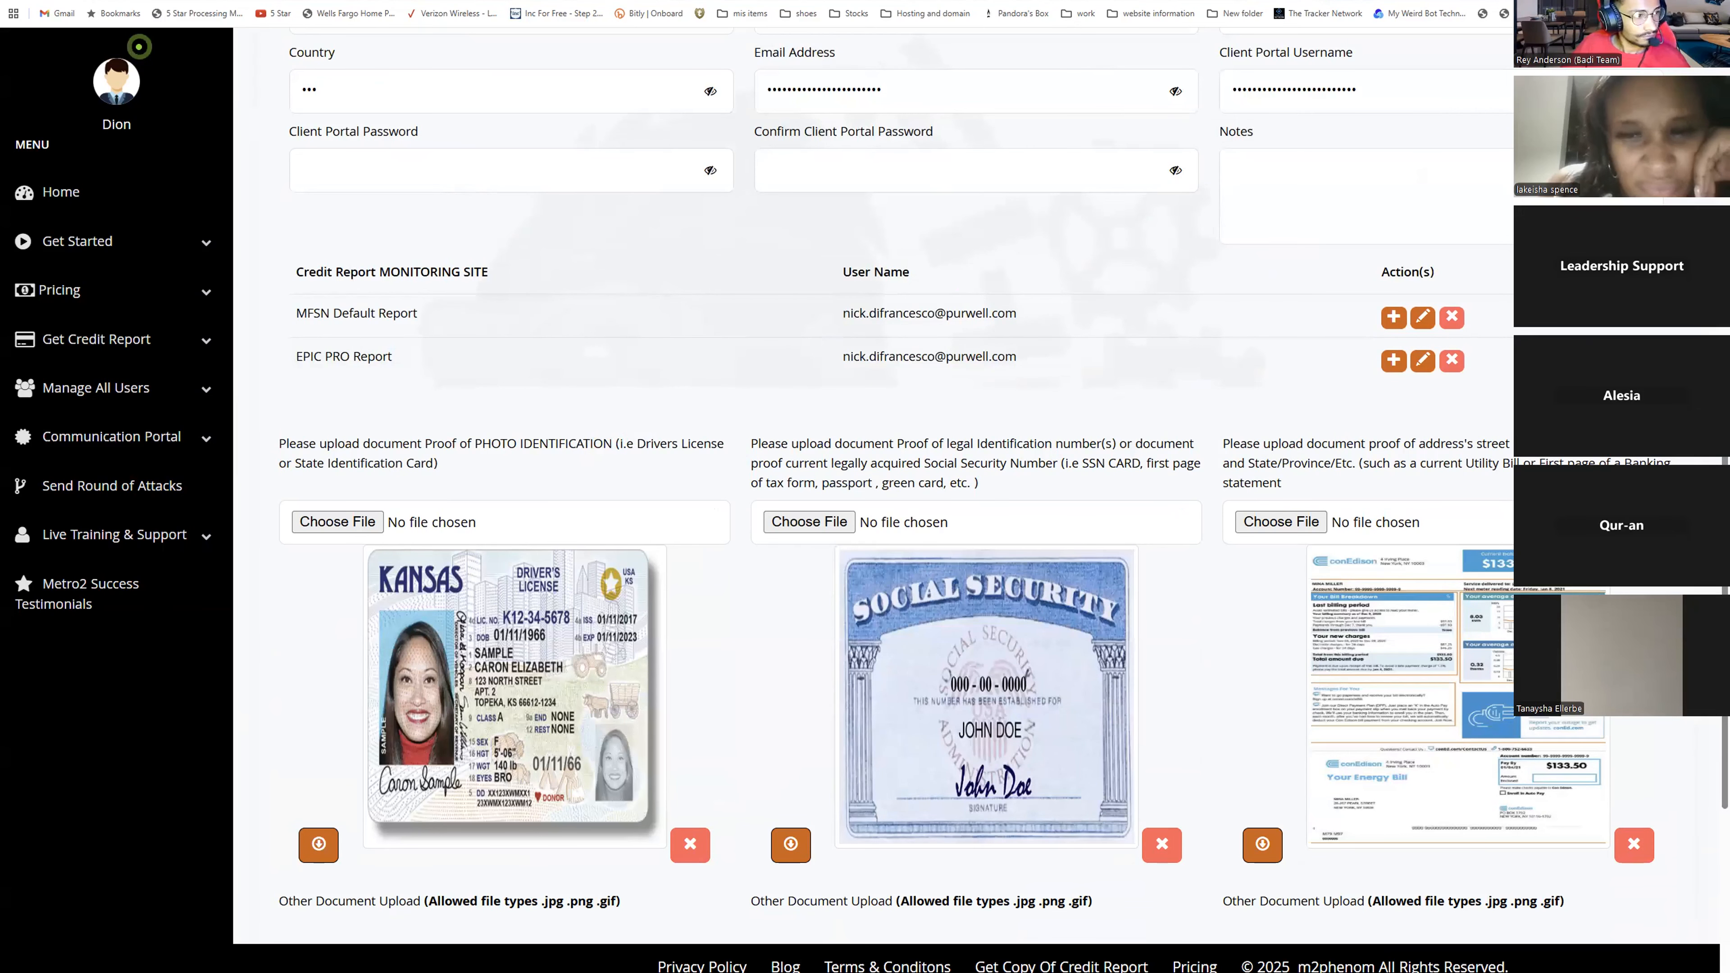
scroll(792, 225, up, 5)
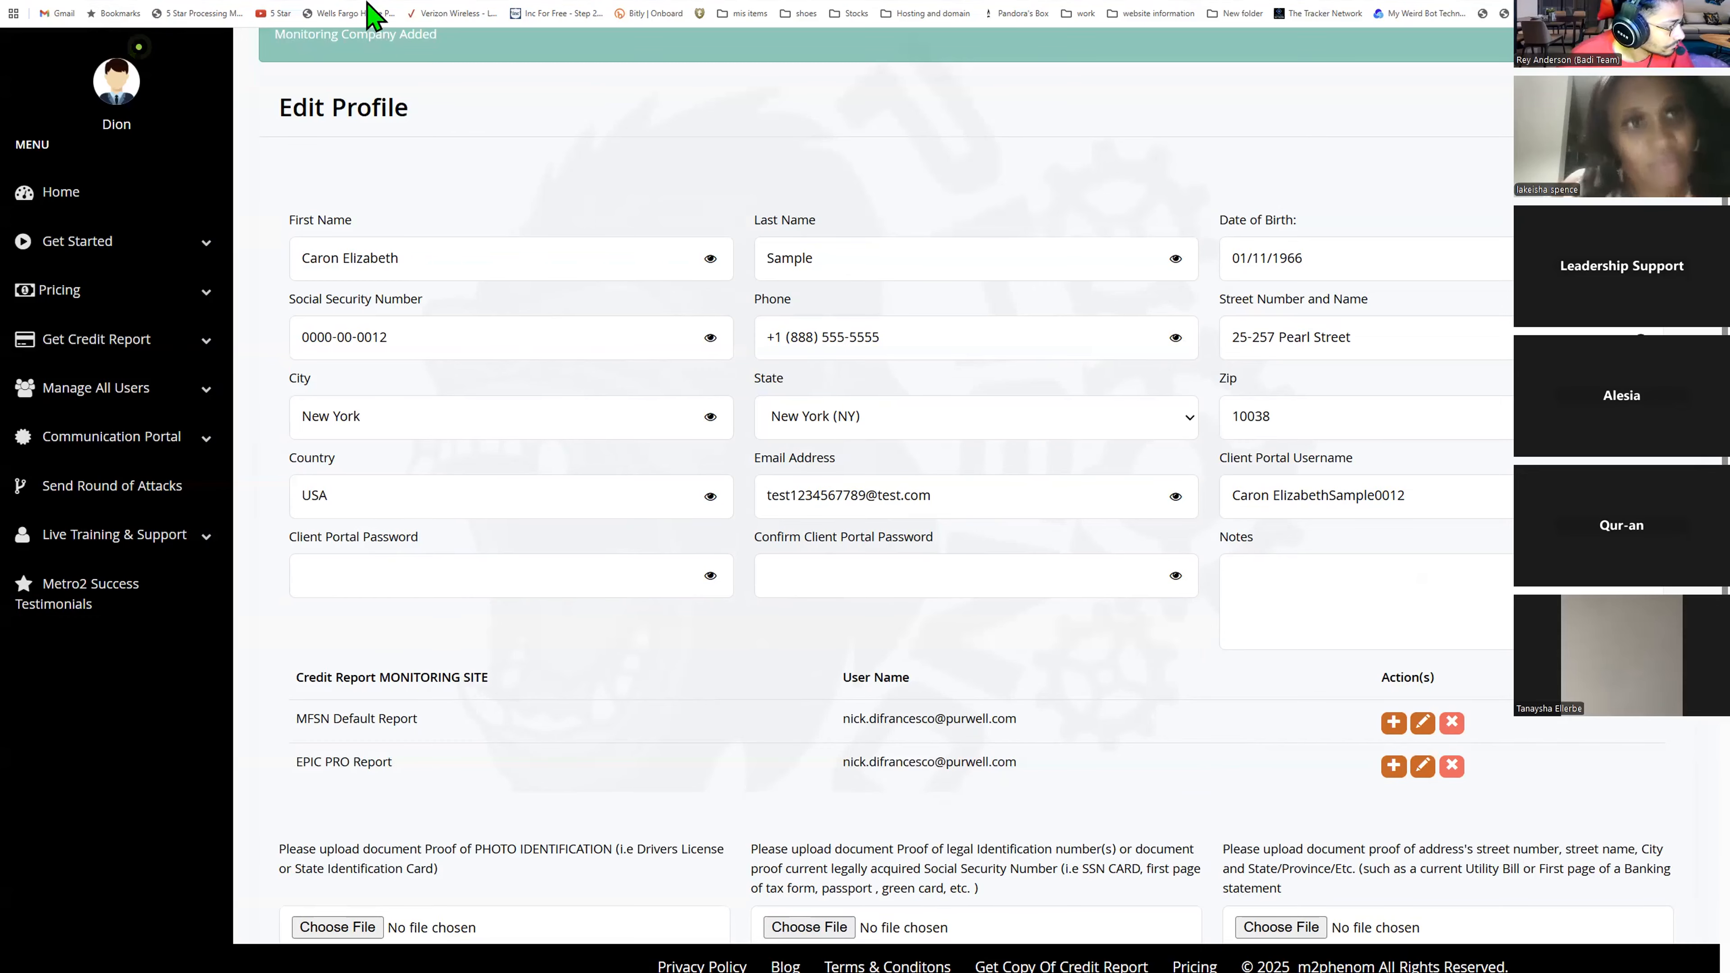
- Go to Manage Profiles and reopen the sample client's profile for editing
click(131, 391)
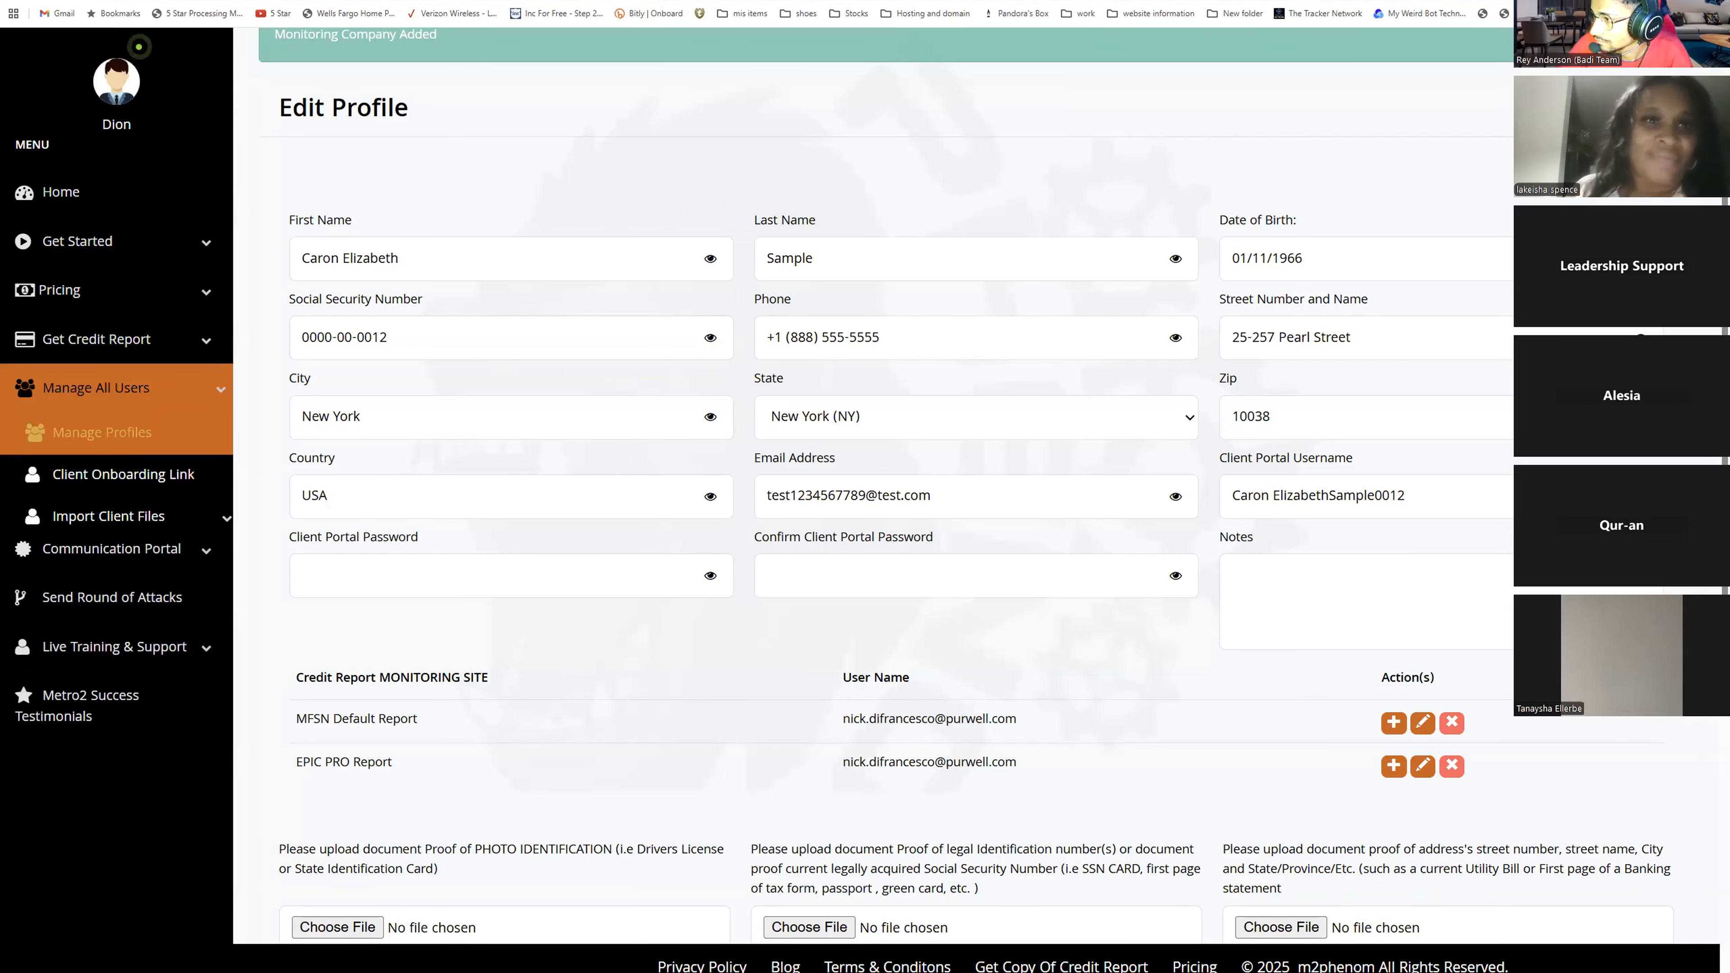
click(103, 433)
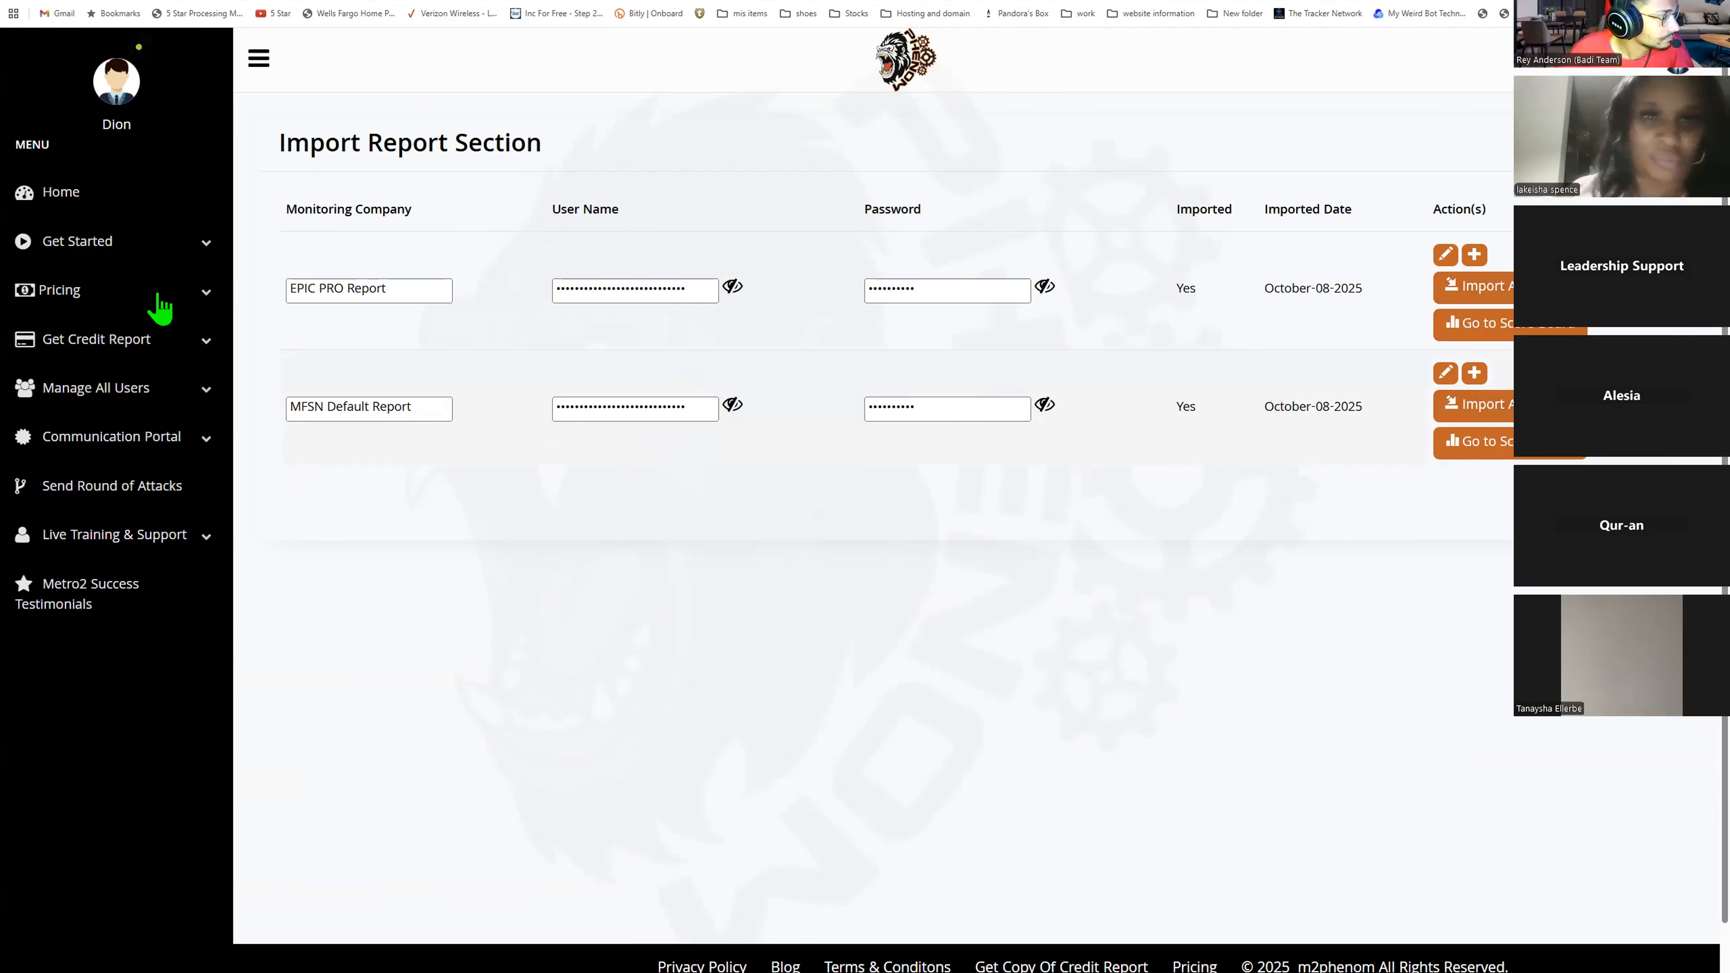
click(103, 387)
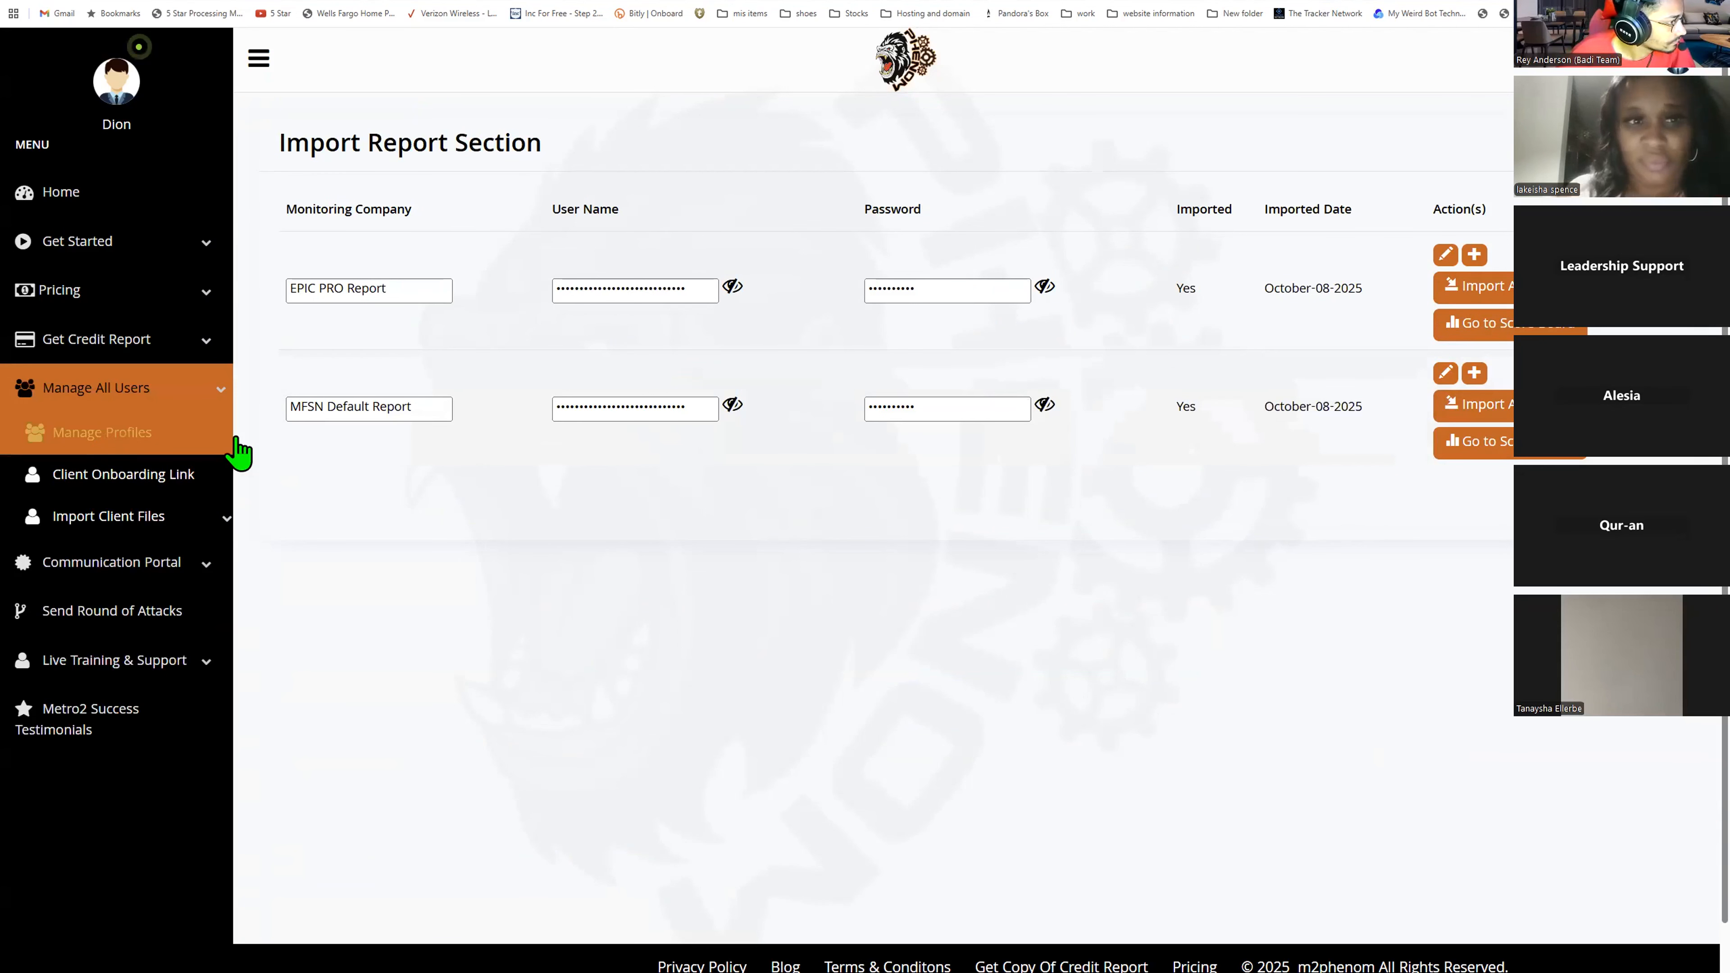
click(1230, 378)
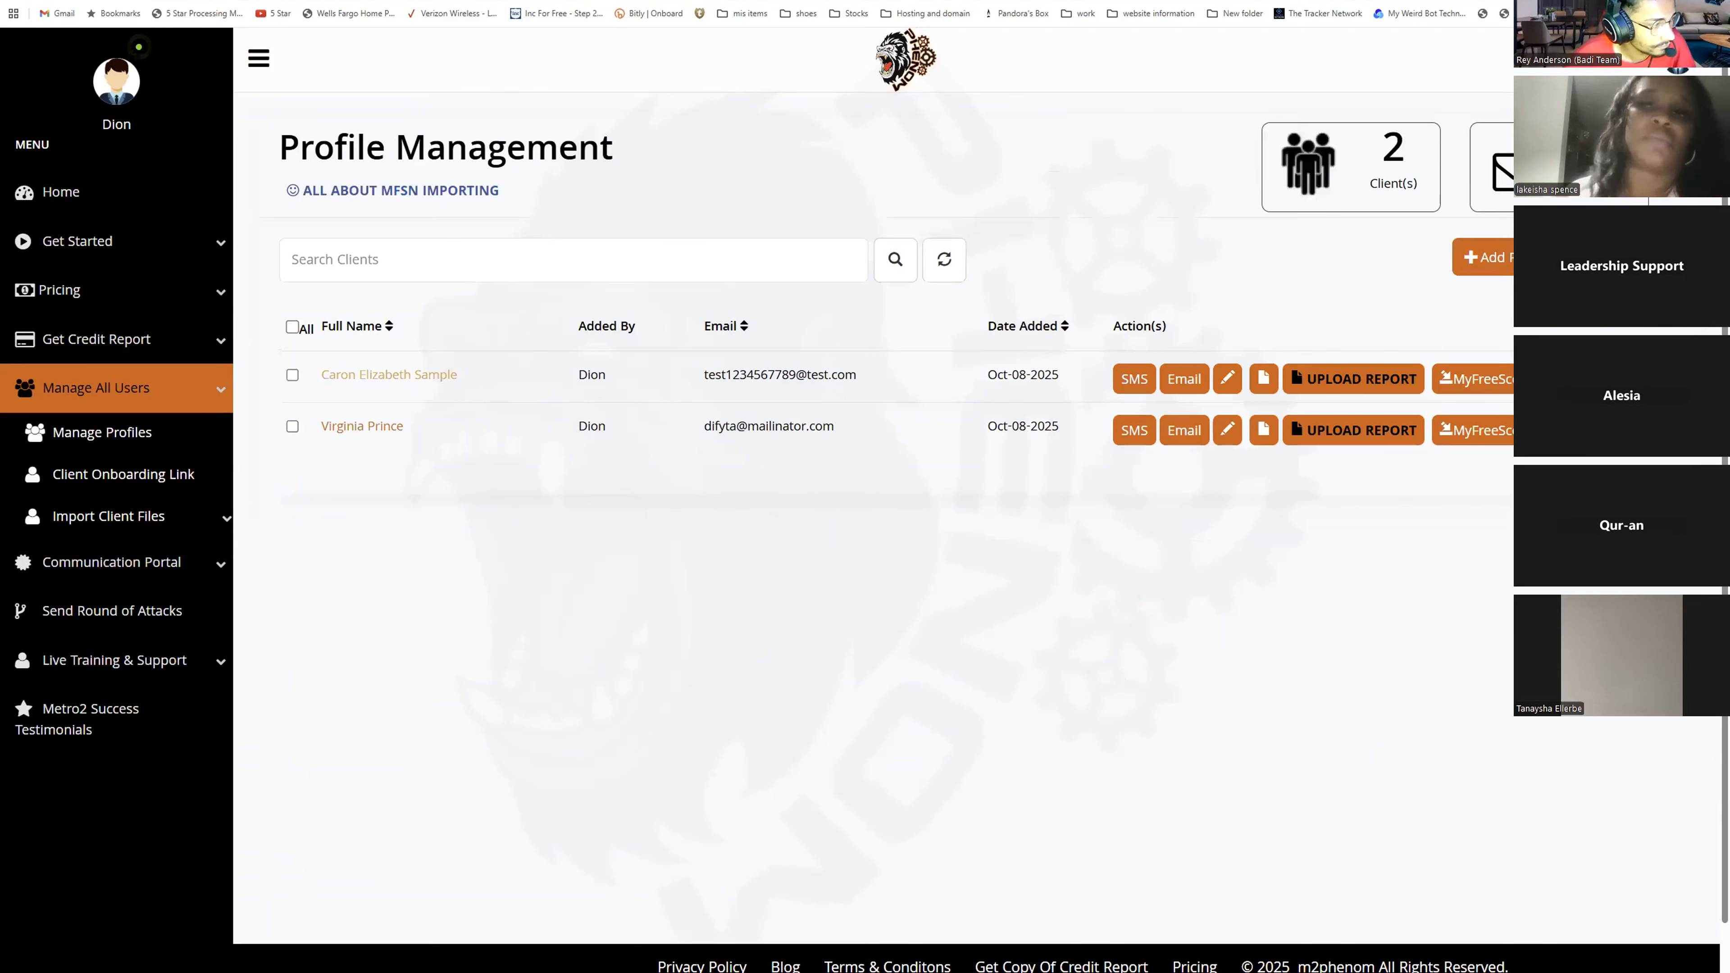
click(1655, 202)
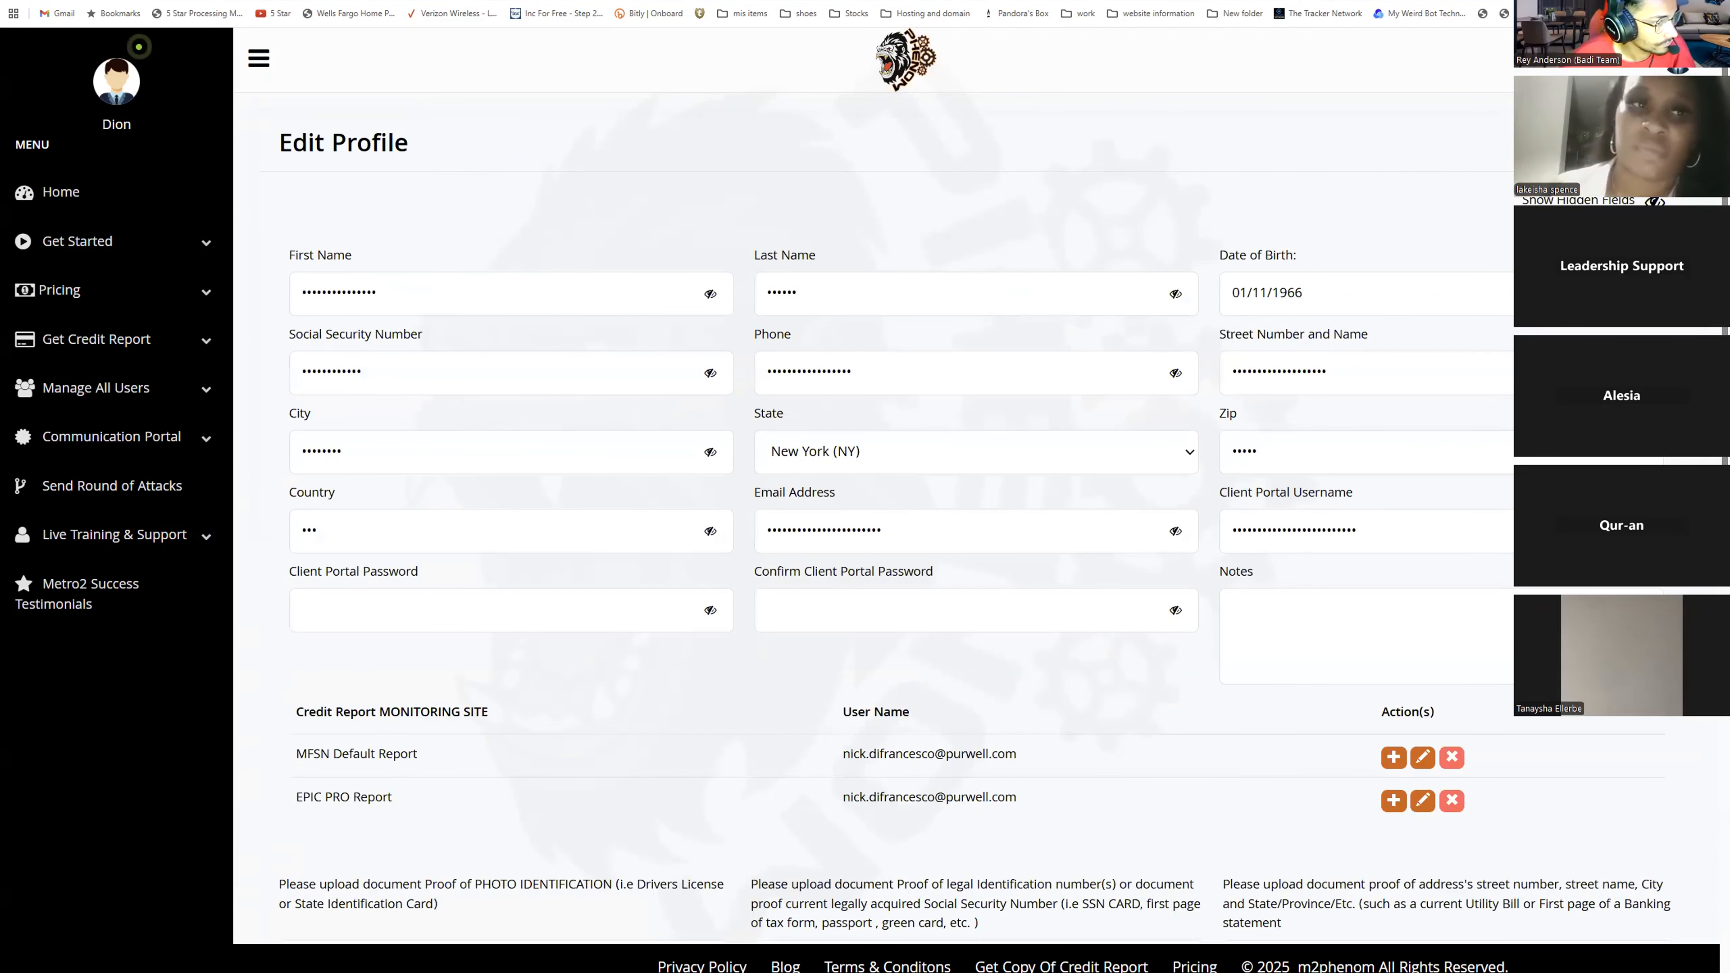
- Scroll through the reopened profile to review its details, uploaded documents and imported reports
scroll(899, 498, down, 2)
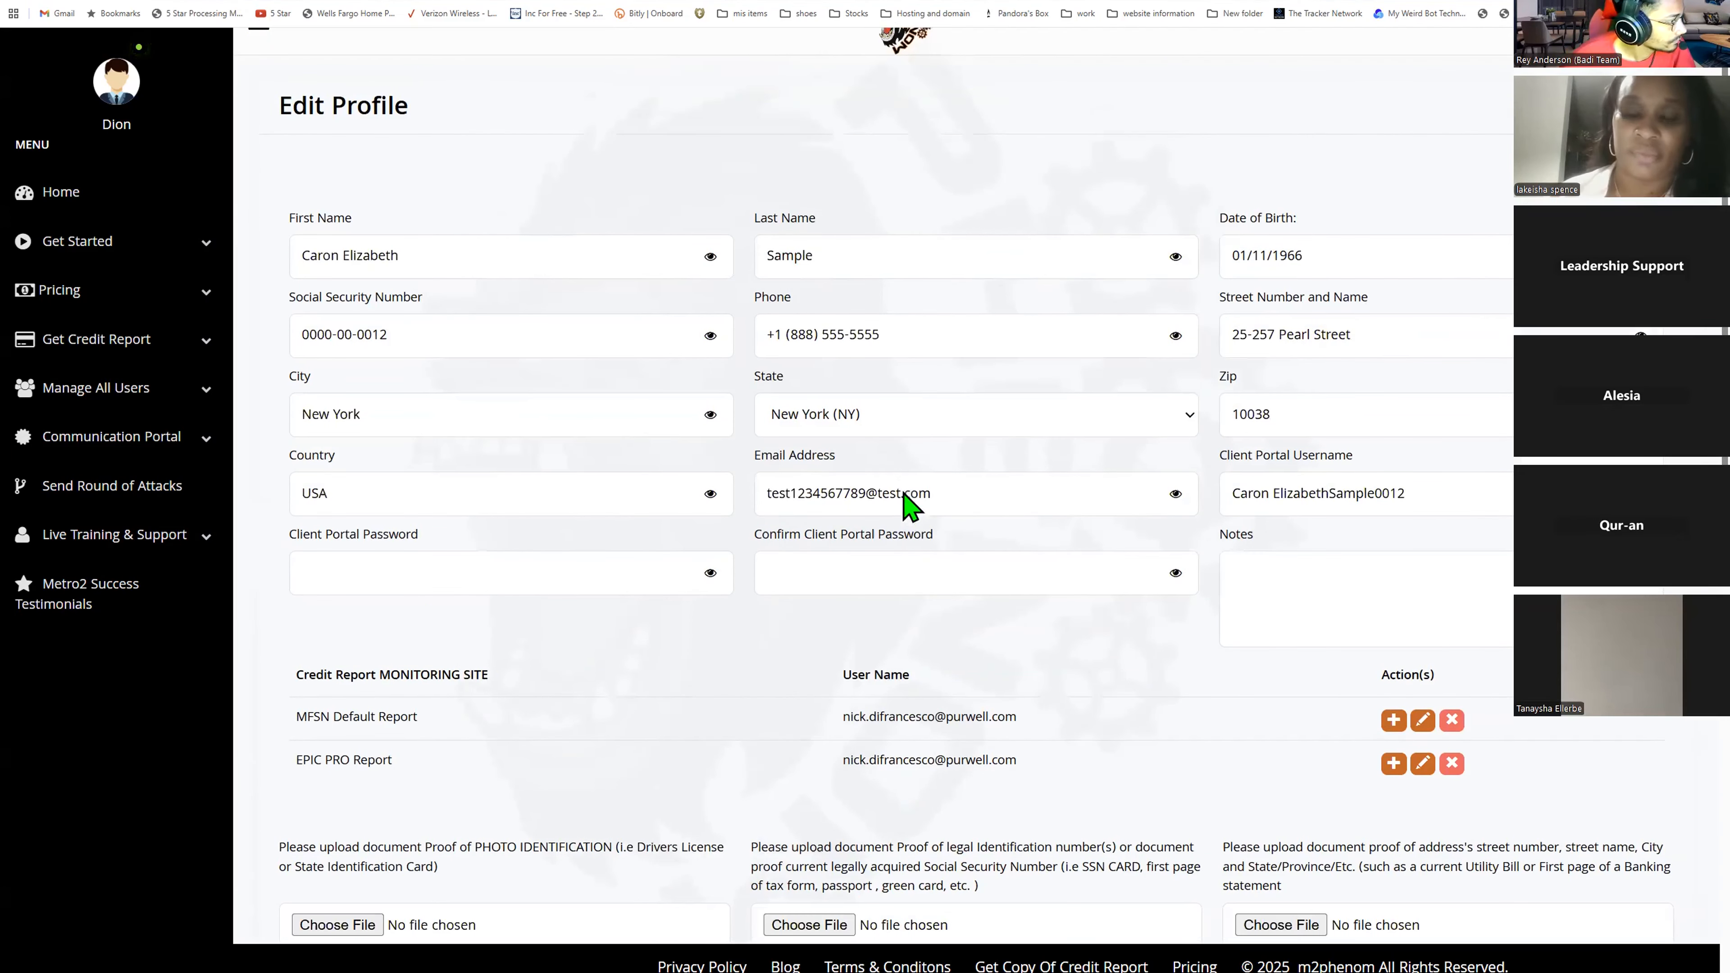
scroll(893, 485, down, 6)
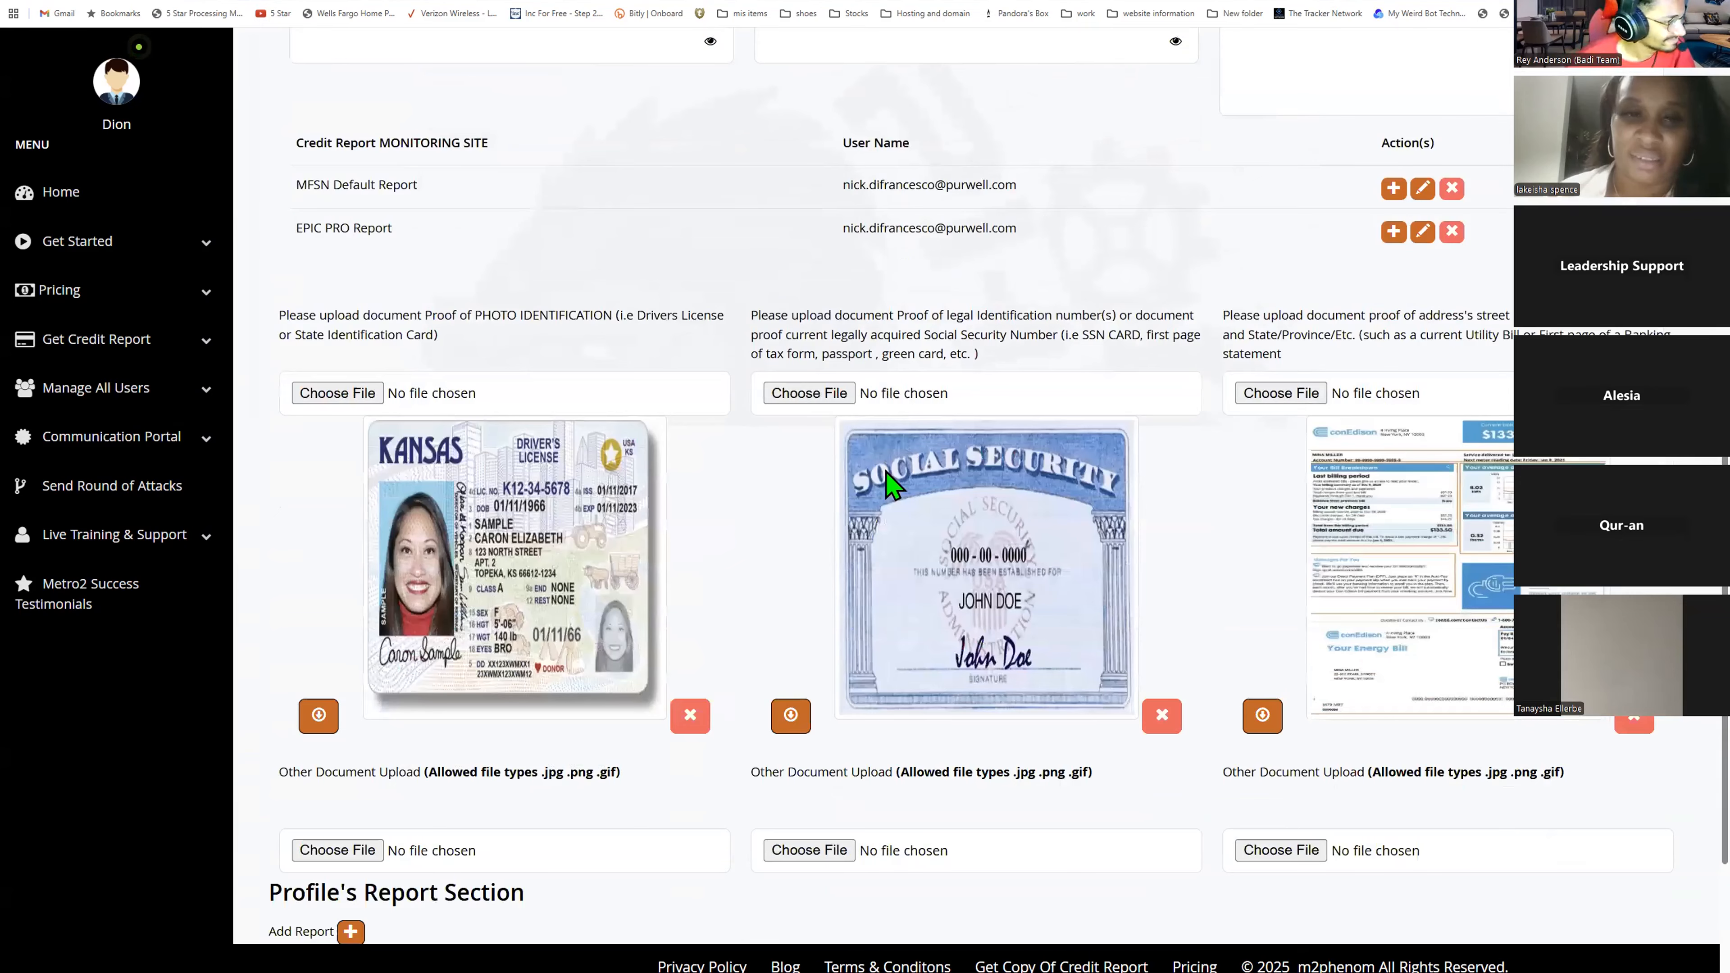
scroll(892, 485, down, 1)
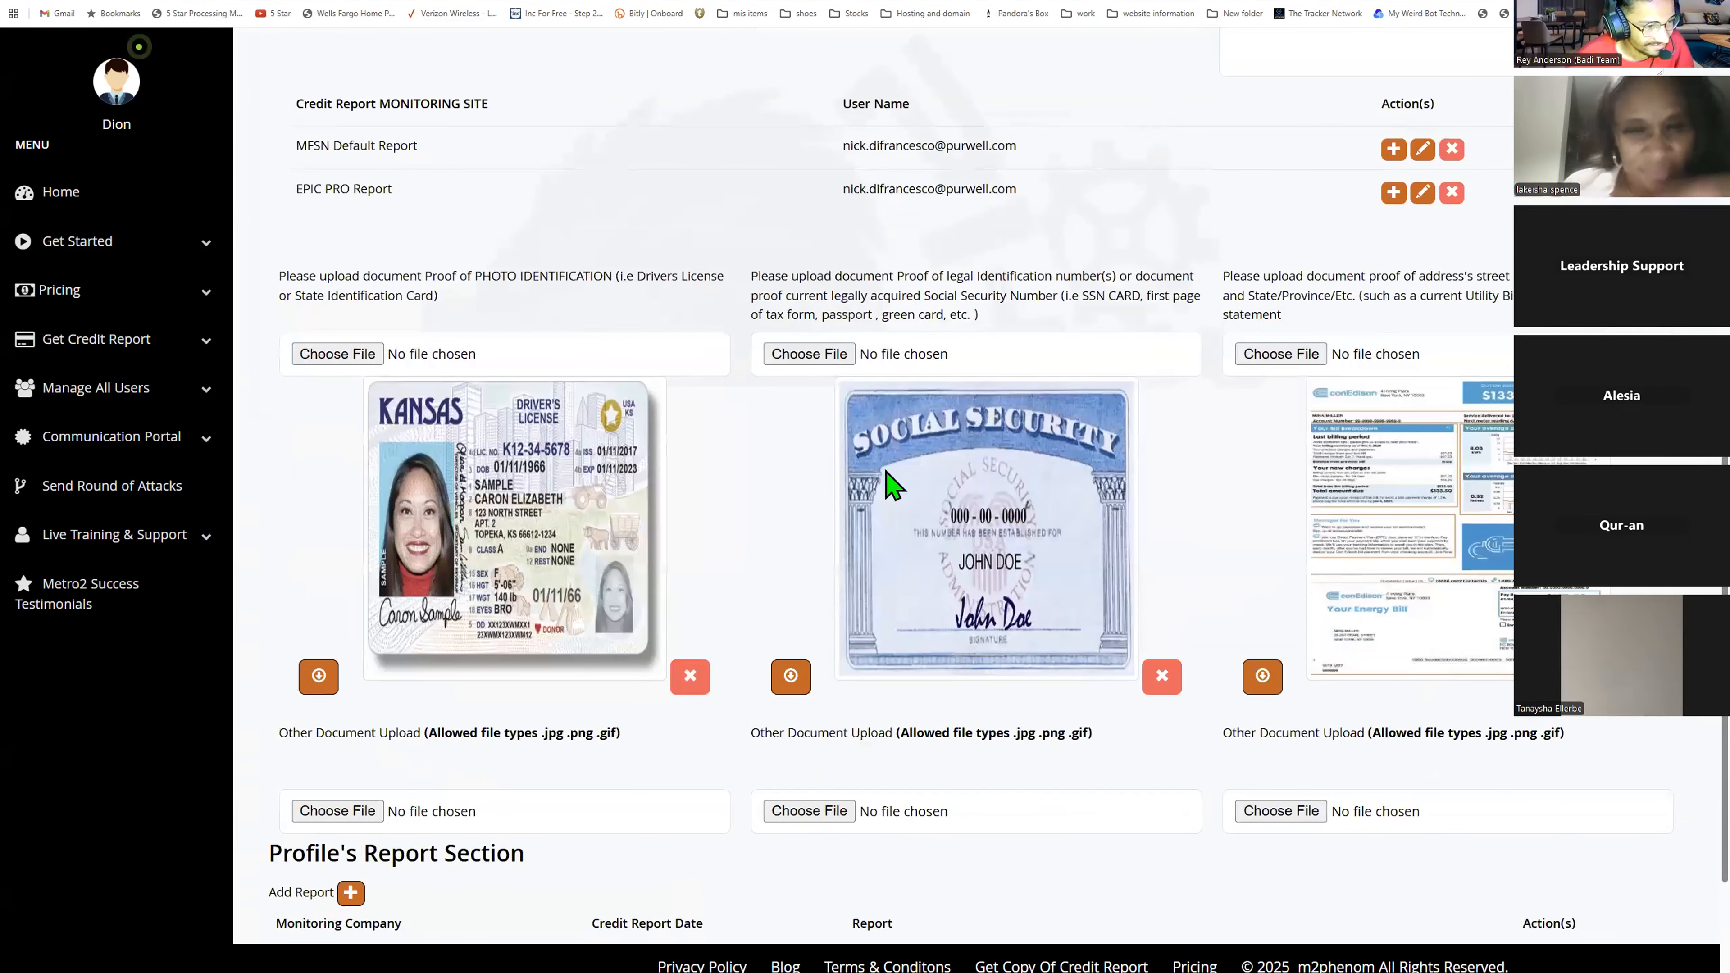
scroll(892, 485, down, 1)
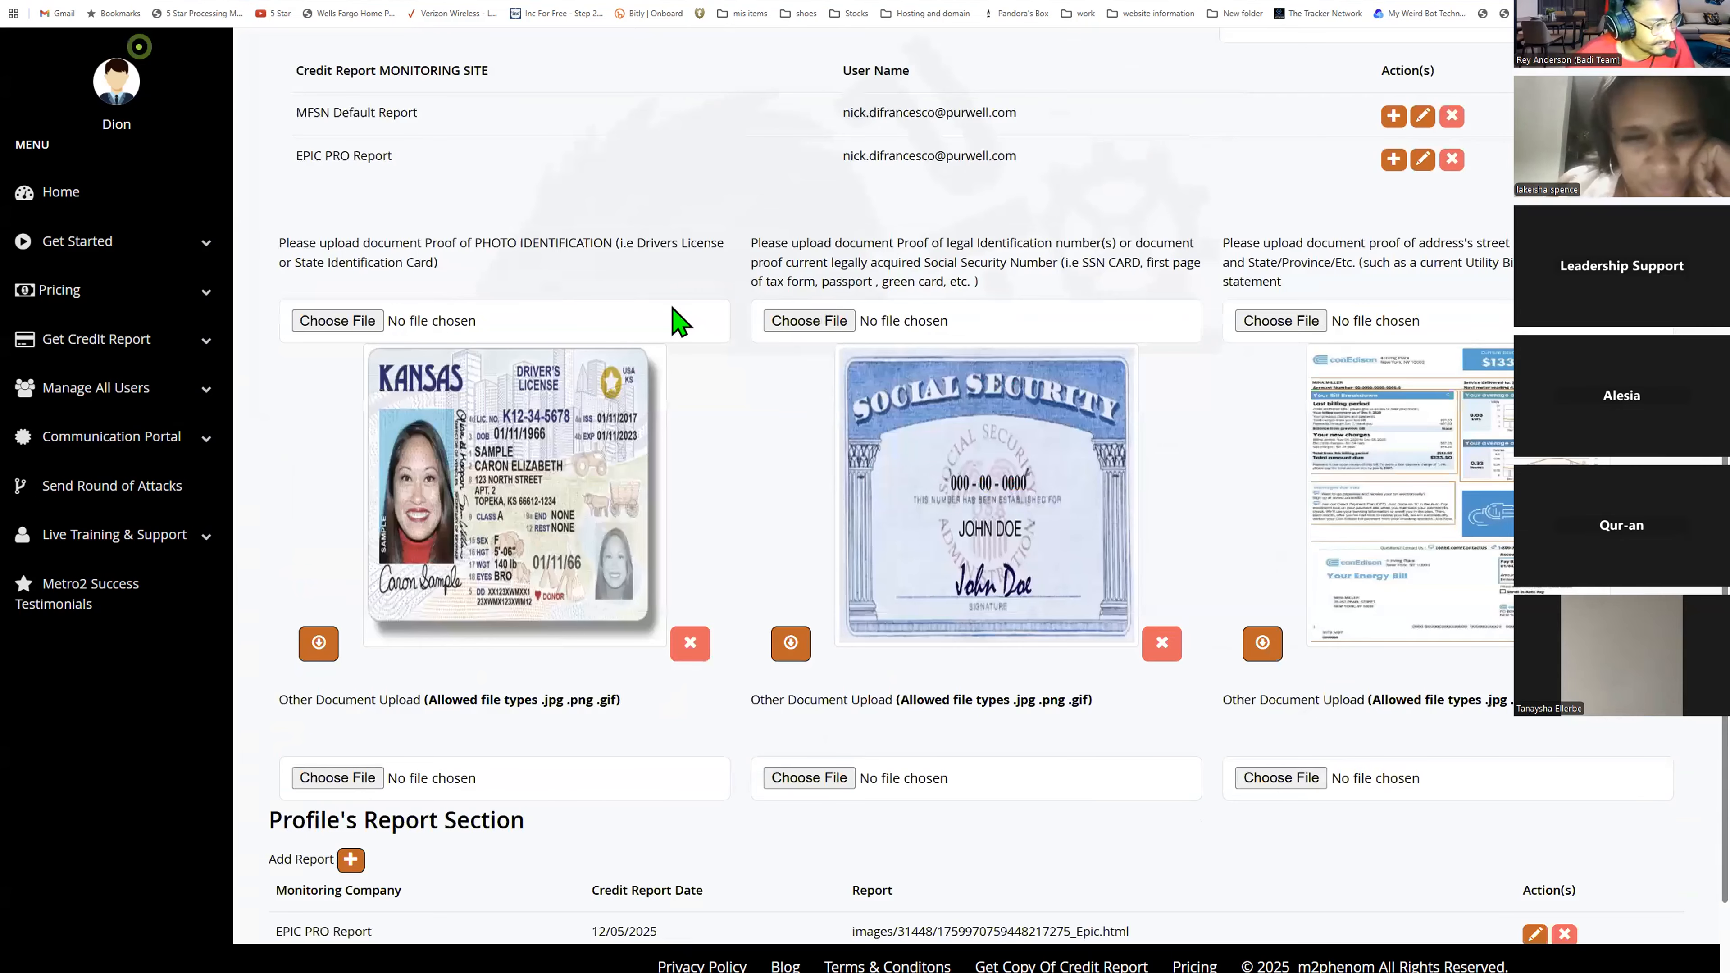
scroll(856, 283, down, 3)
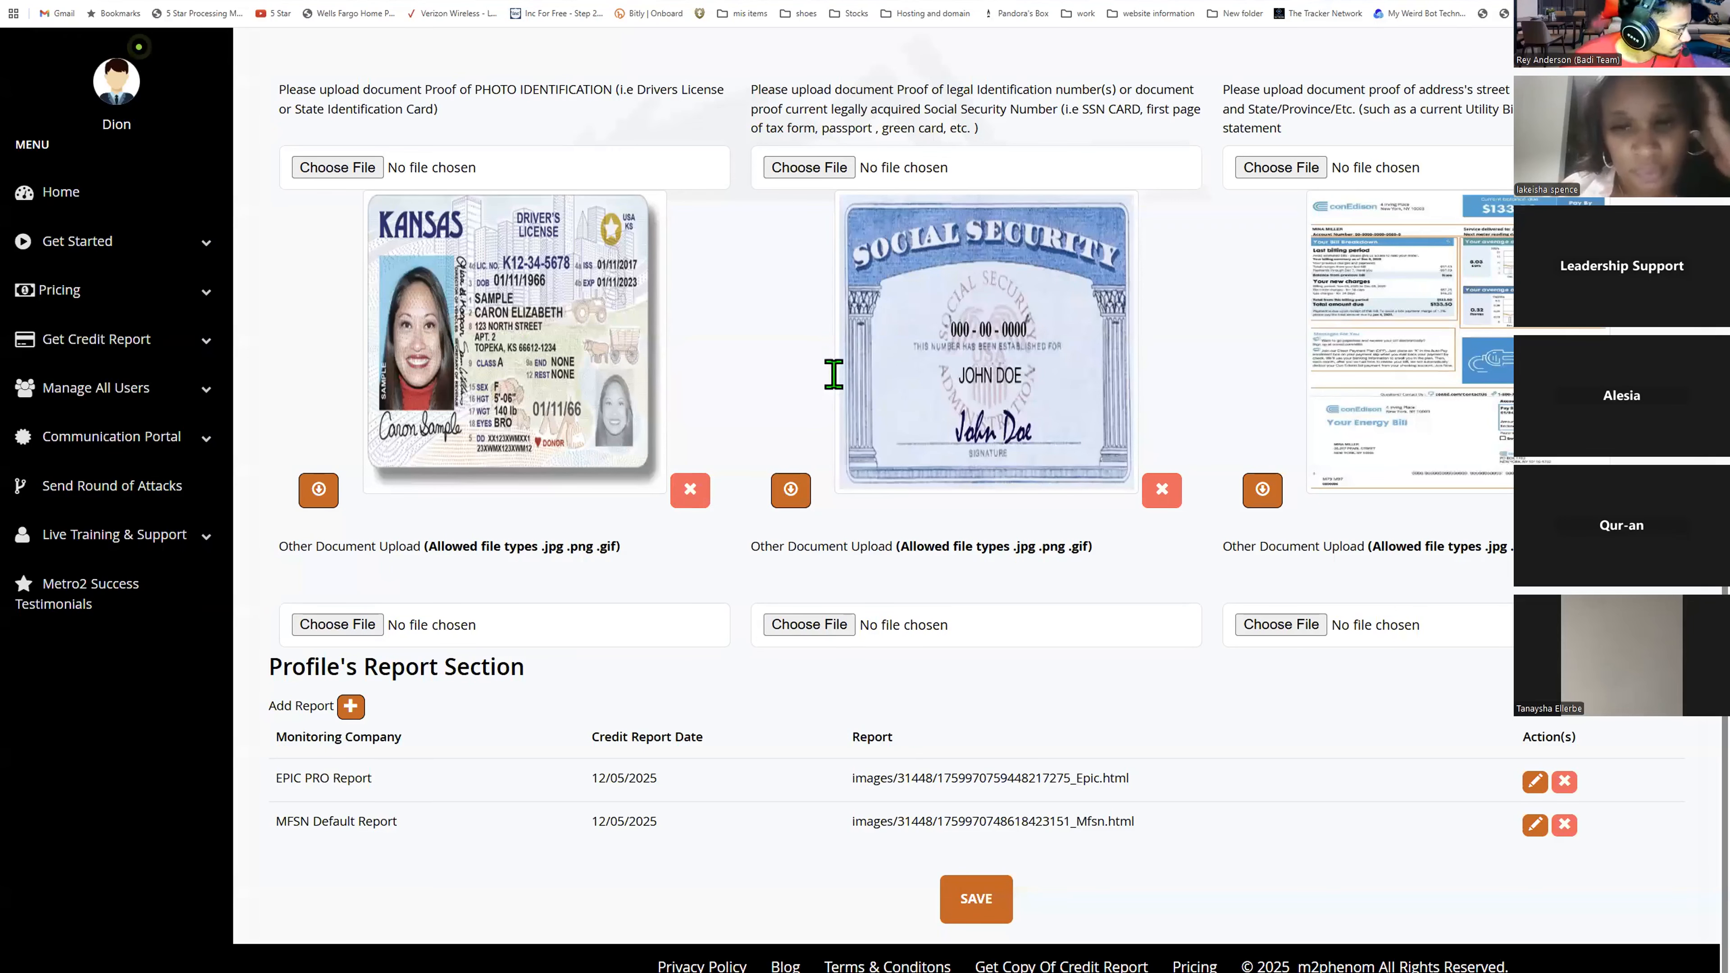
scroll(193, 471, up, 10)
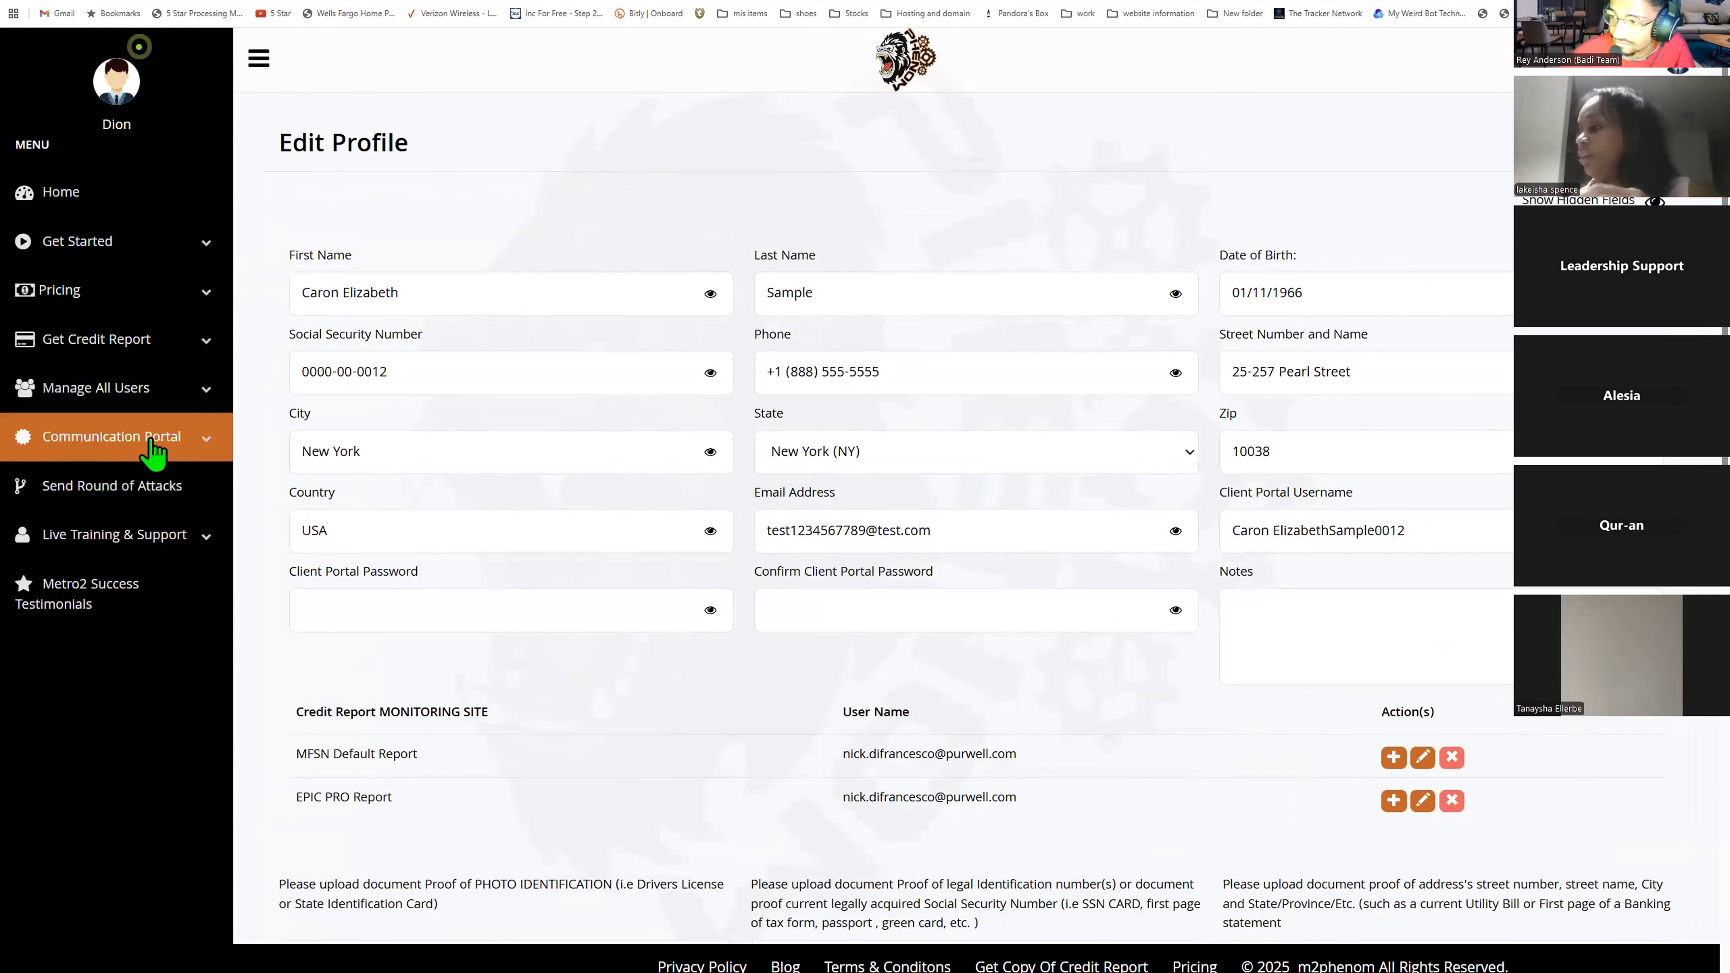
- Browse the Communication Portal pages: Text Messages, Submit Support Ticket, PPAMS Invoice and Manage Templates
click(146, 453)
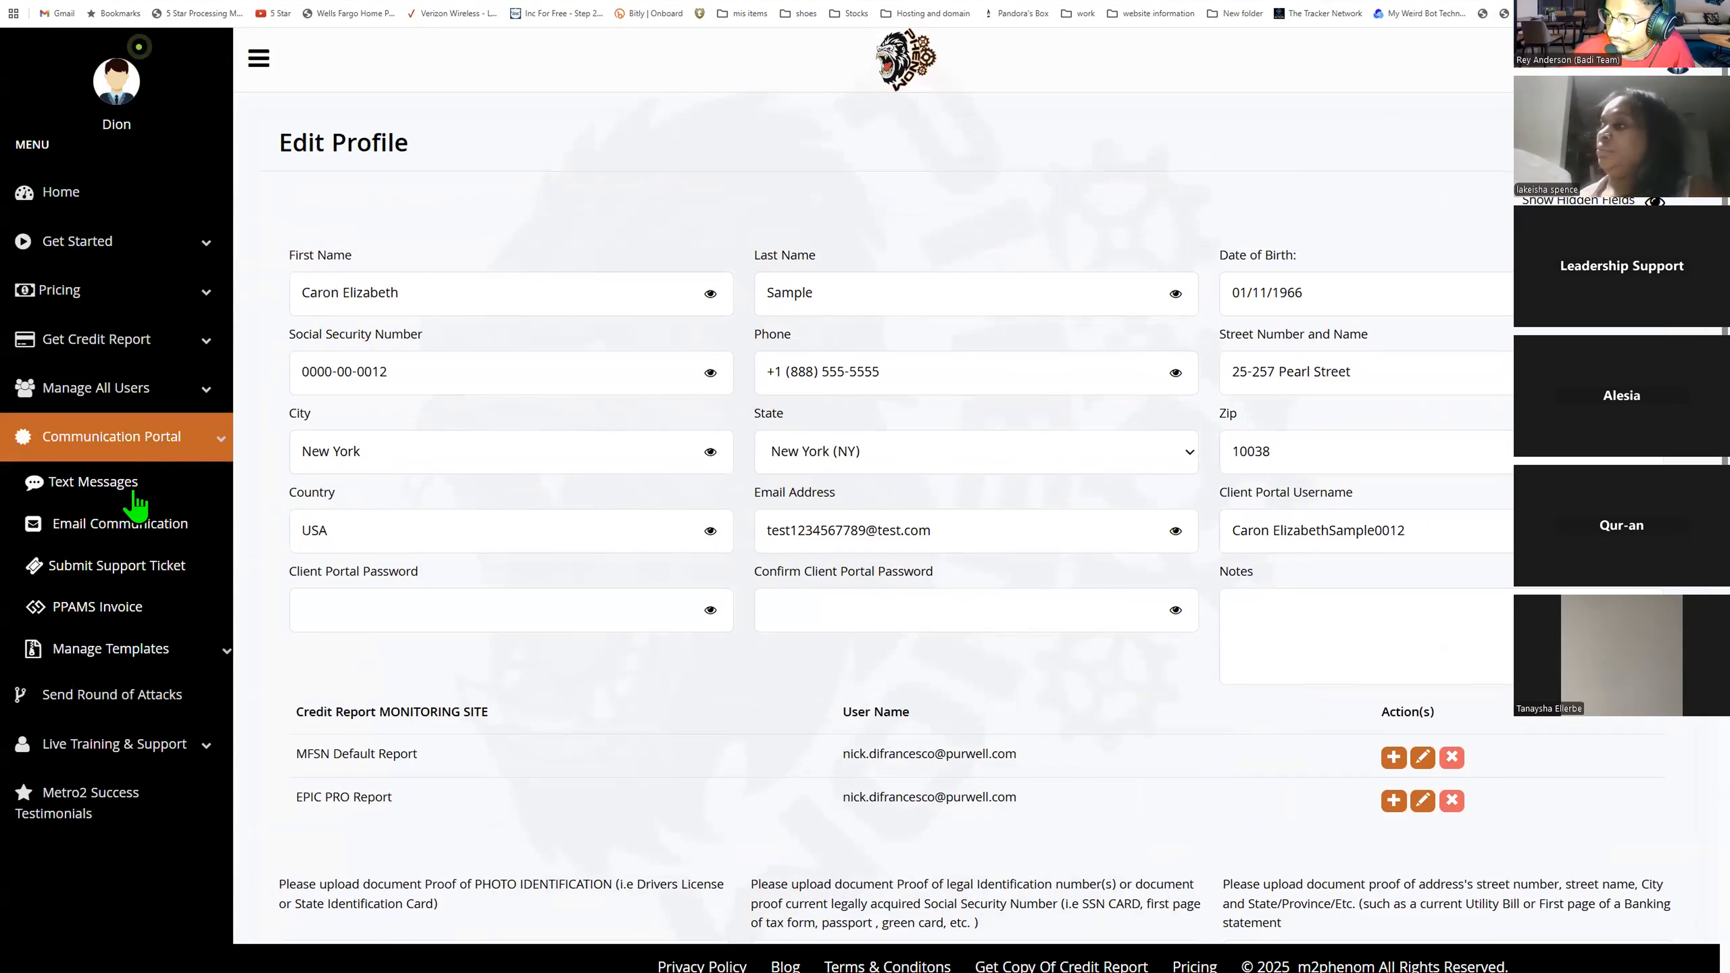
click(198, 493)
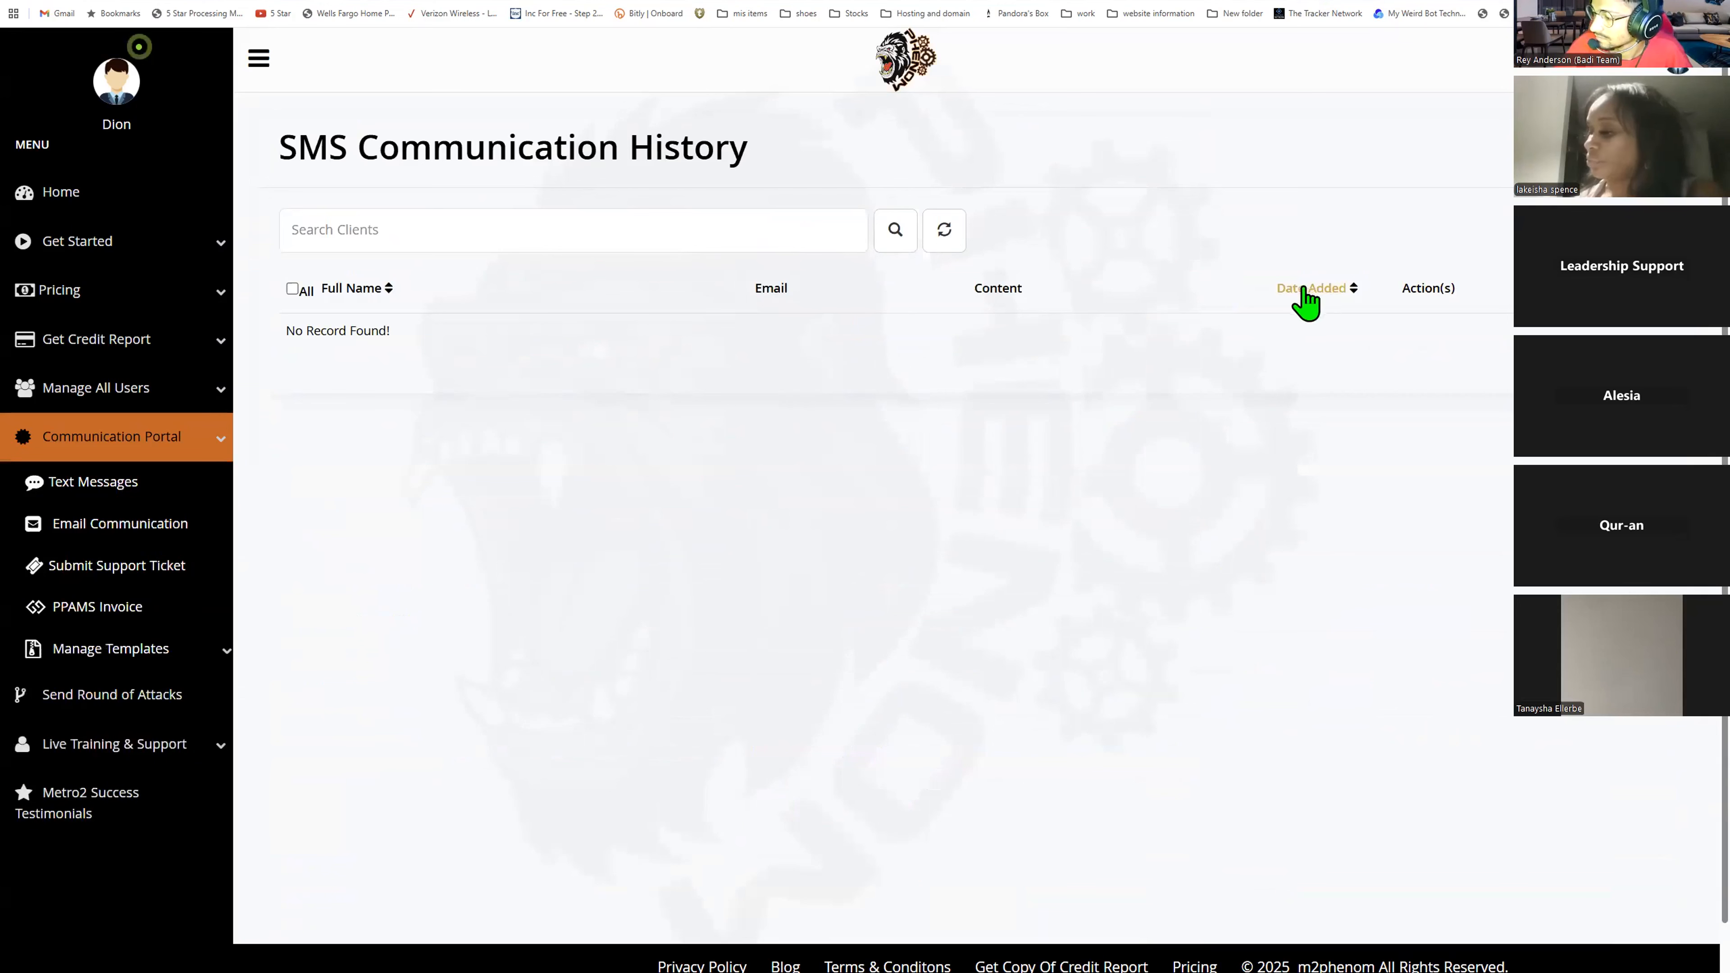
click(85, 569)
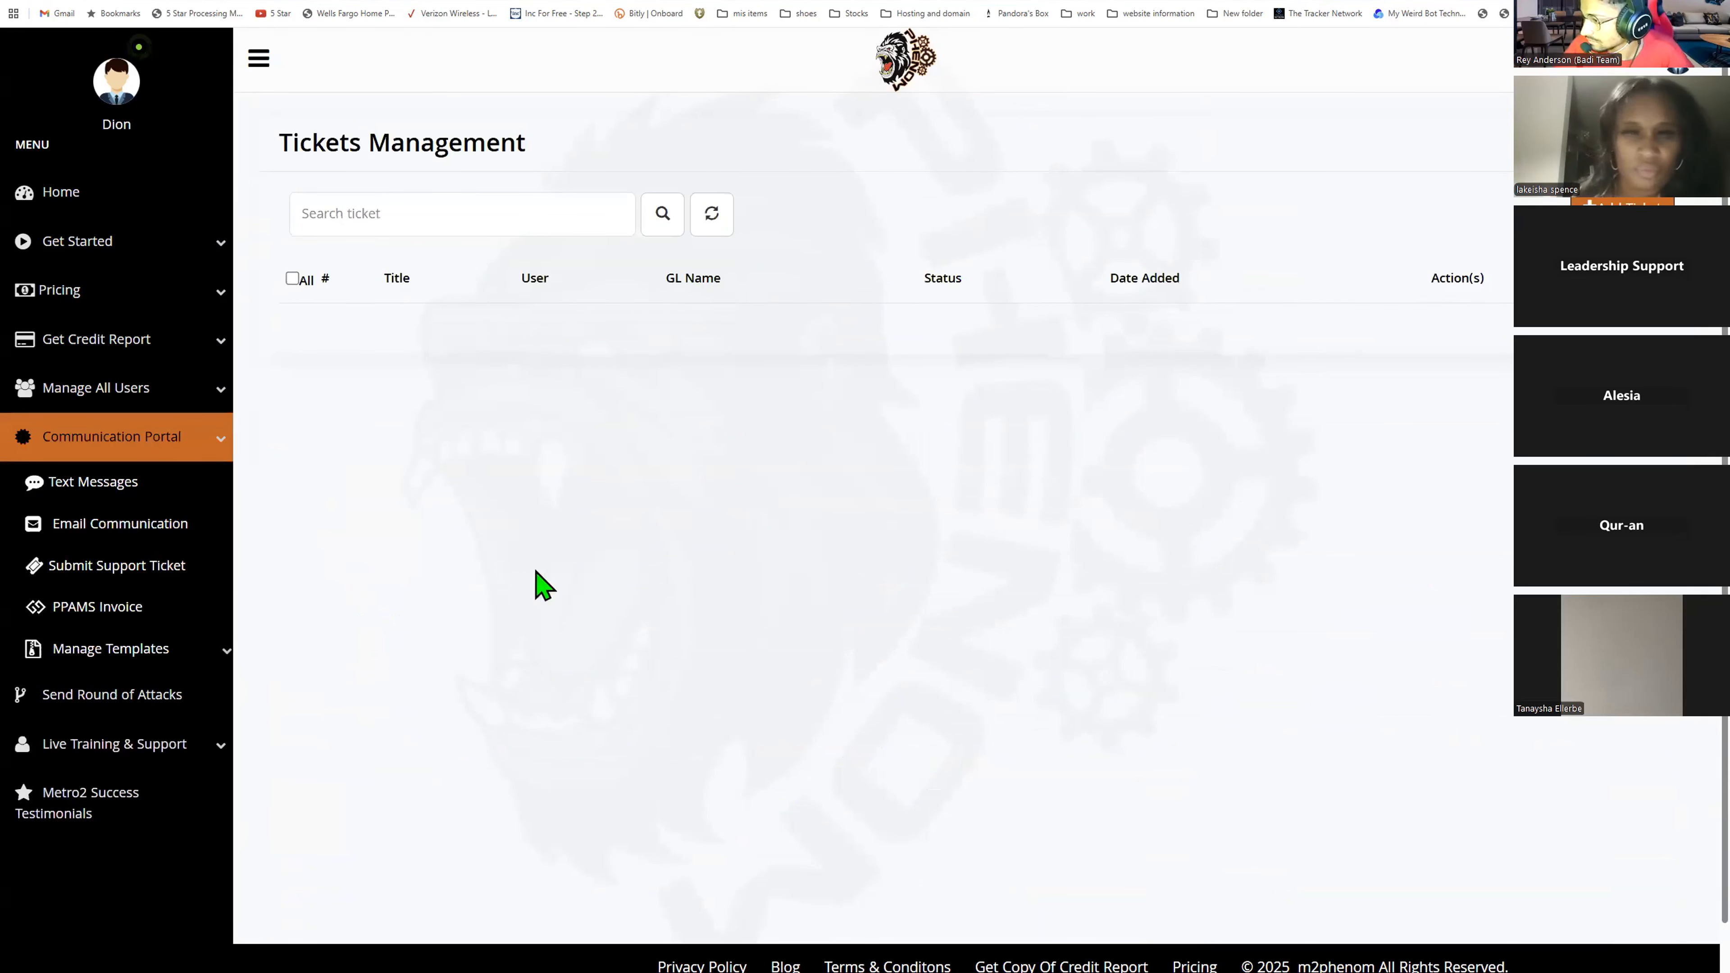
click(98, 613)
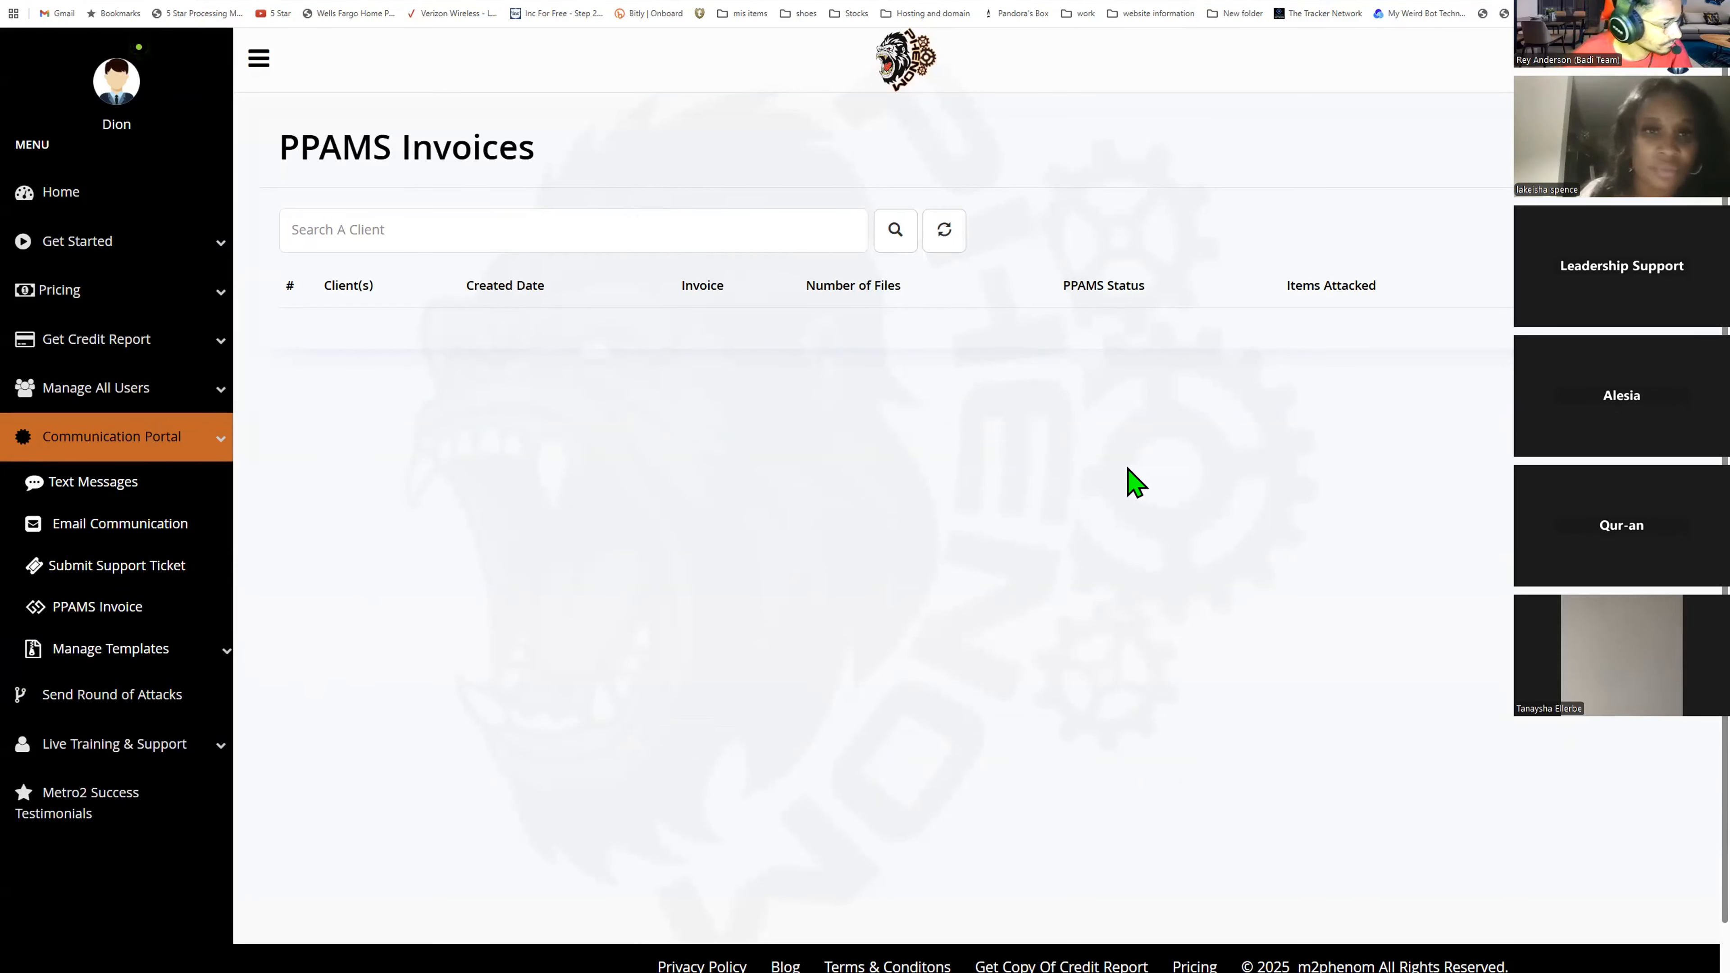
click(102, 655)
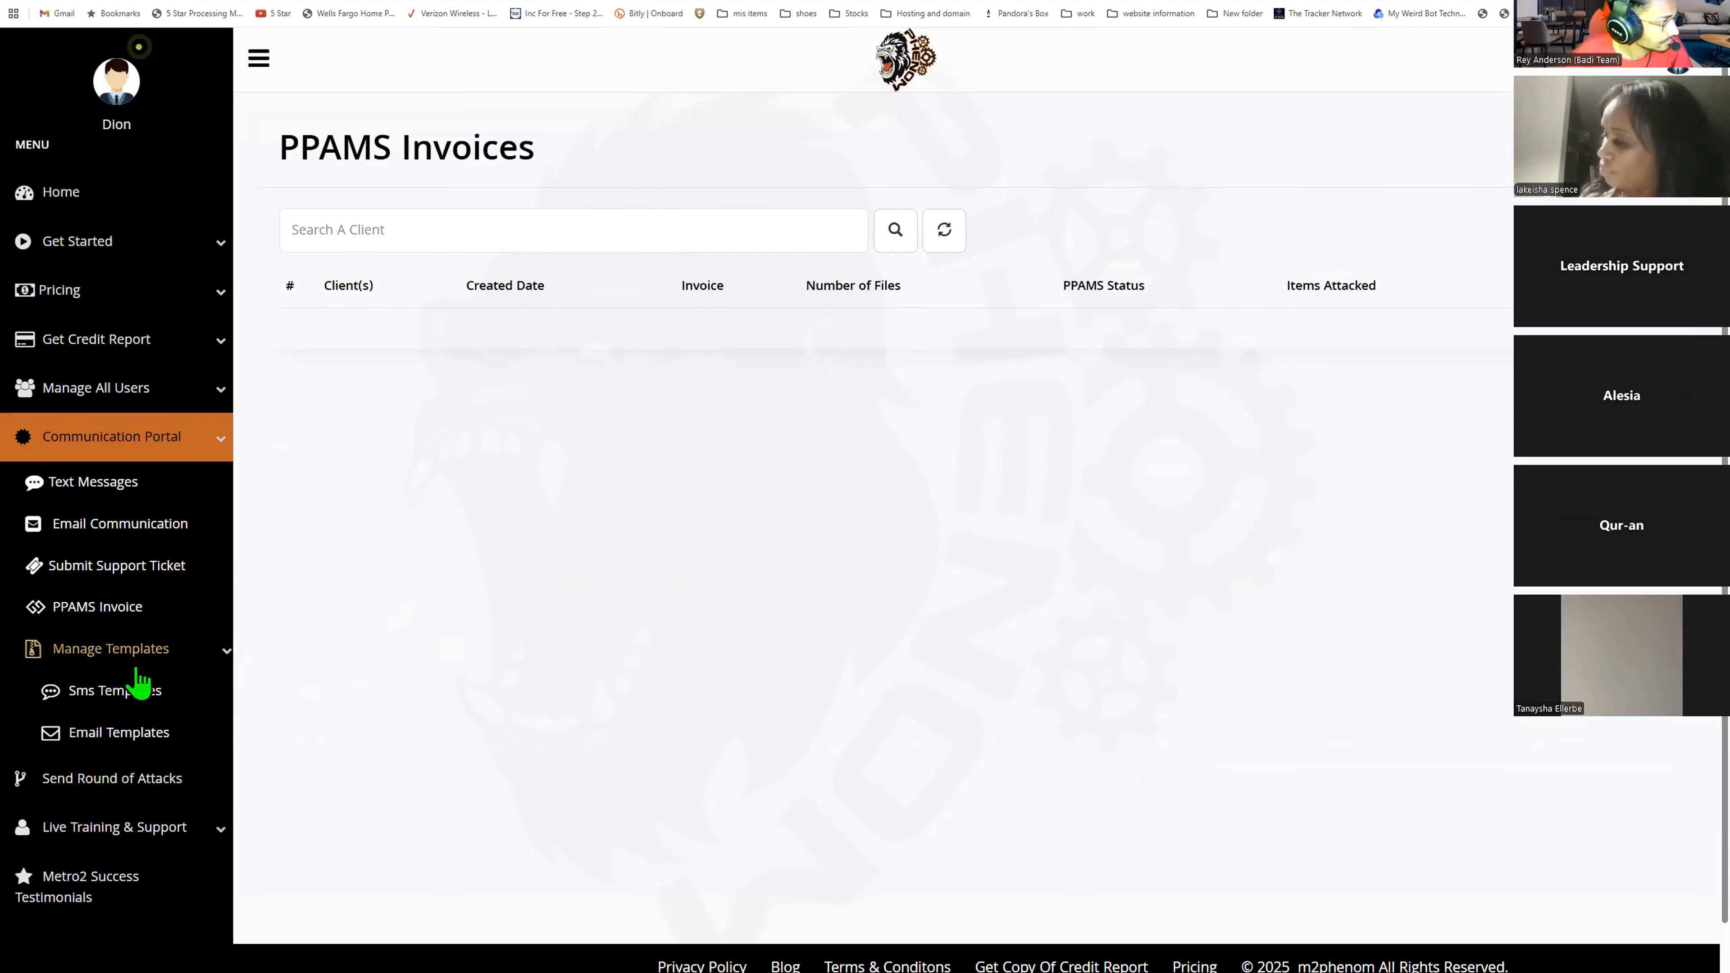
- Open Send Round of Attacks and select the sample client in the client selector
click(113, 436)
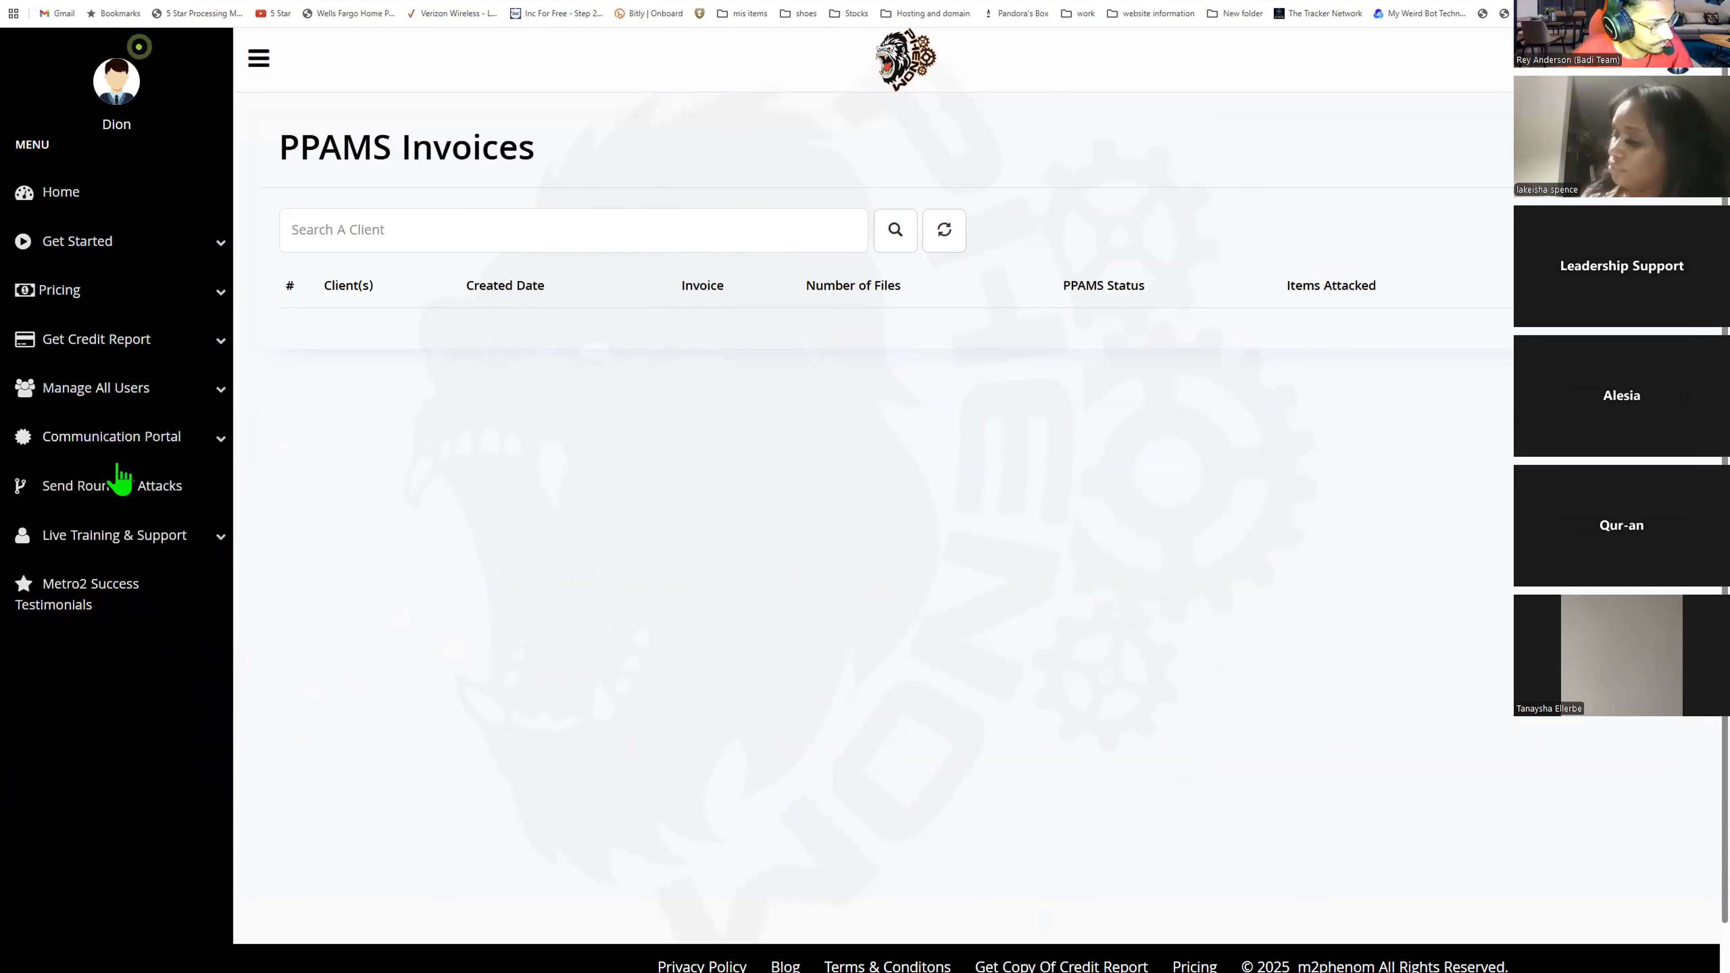
click(109, 507)
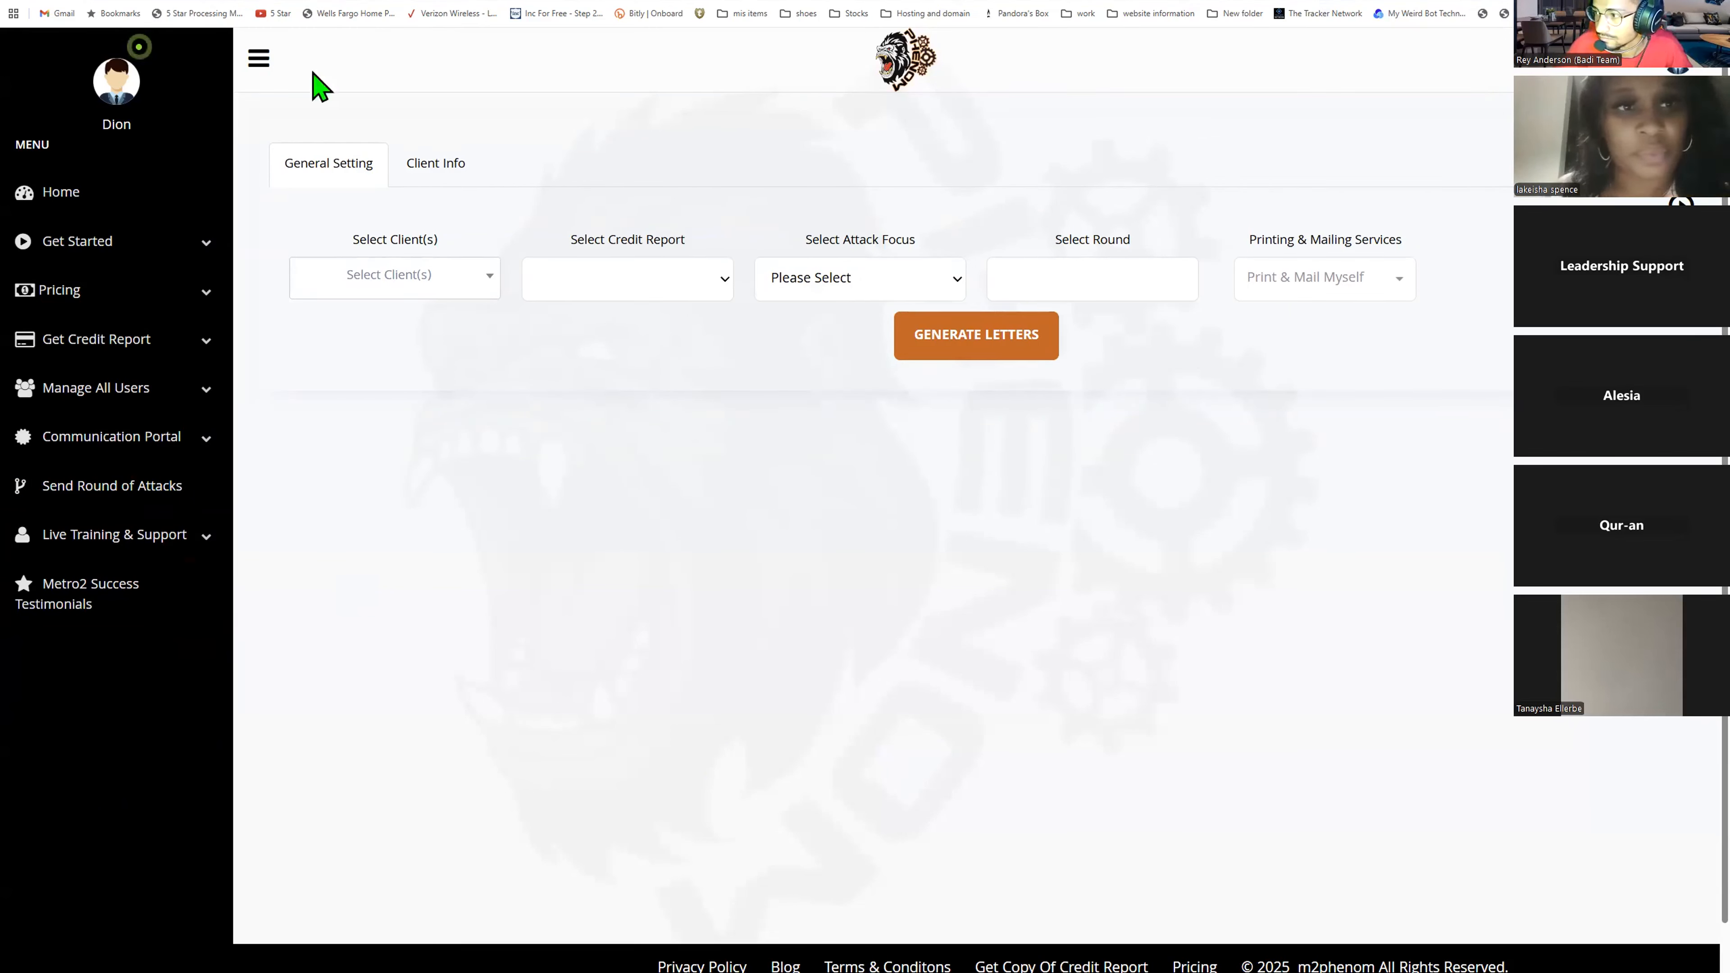
click(445, 292)
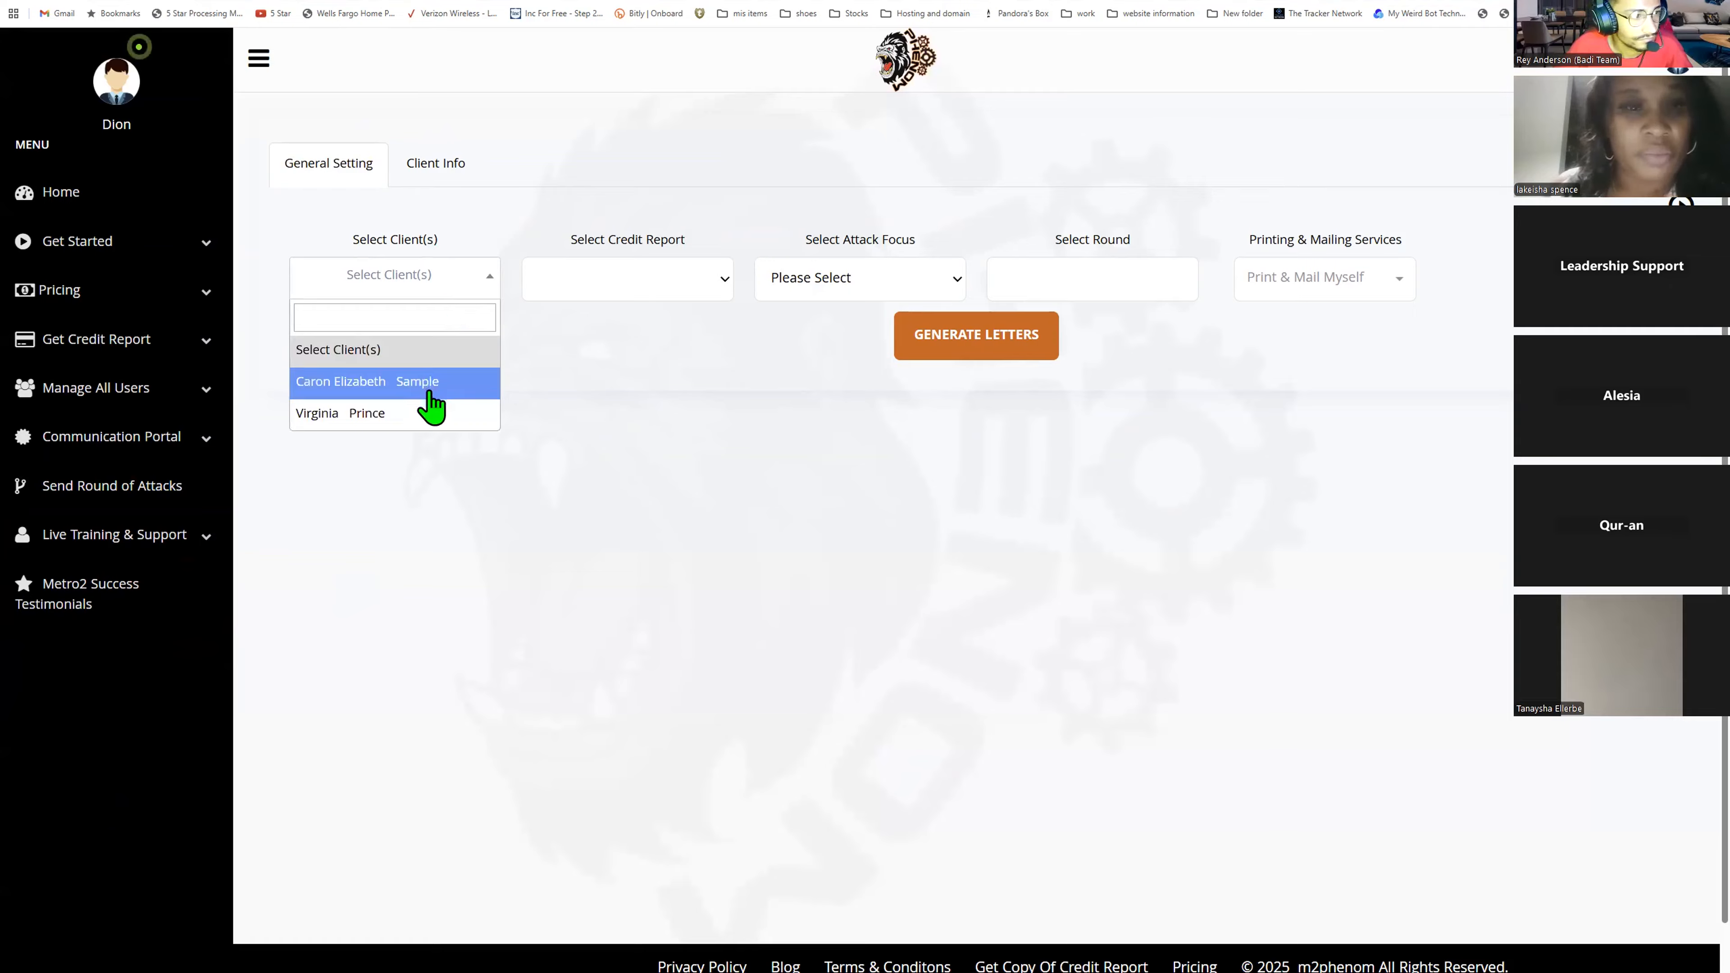
key(Return)
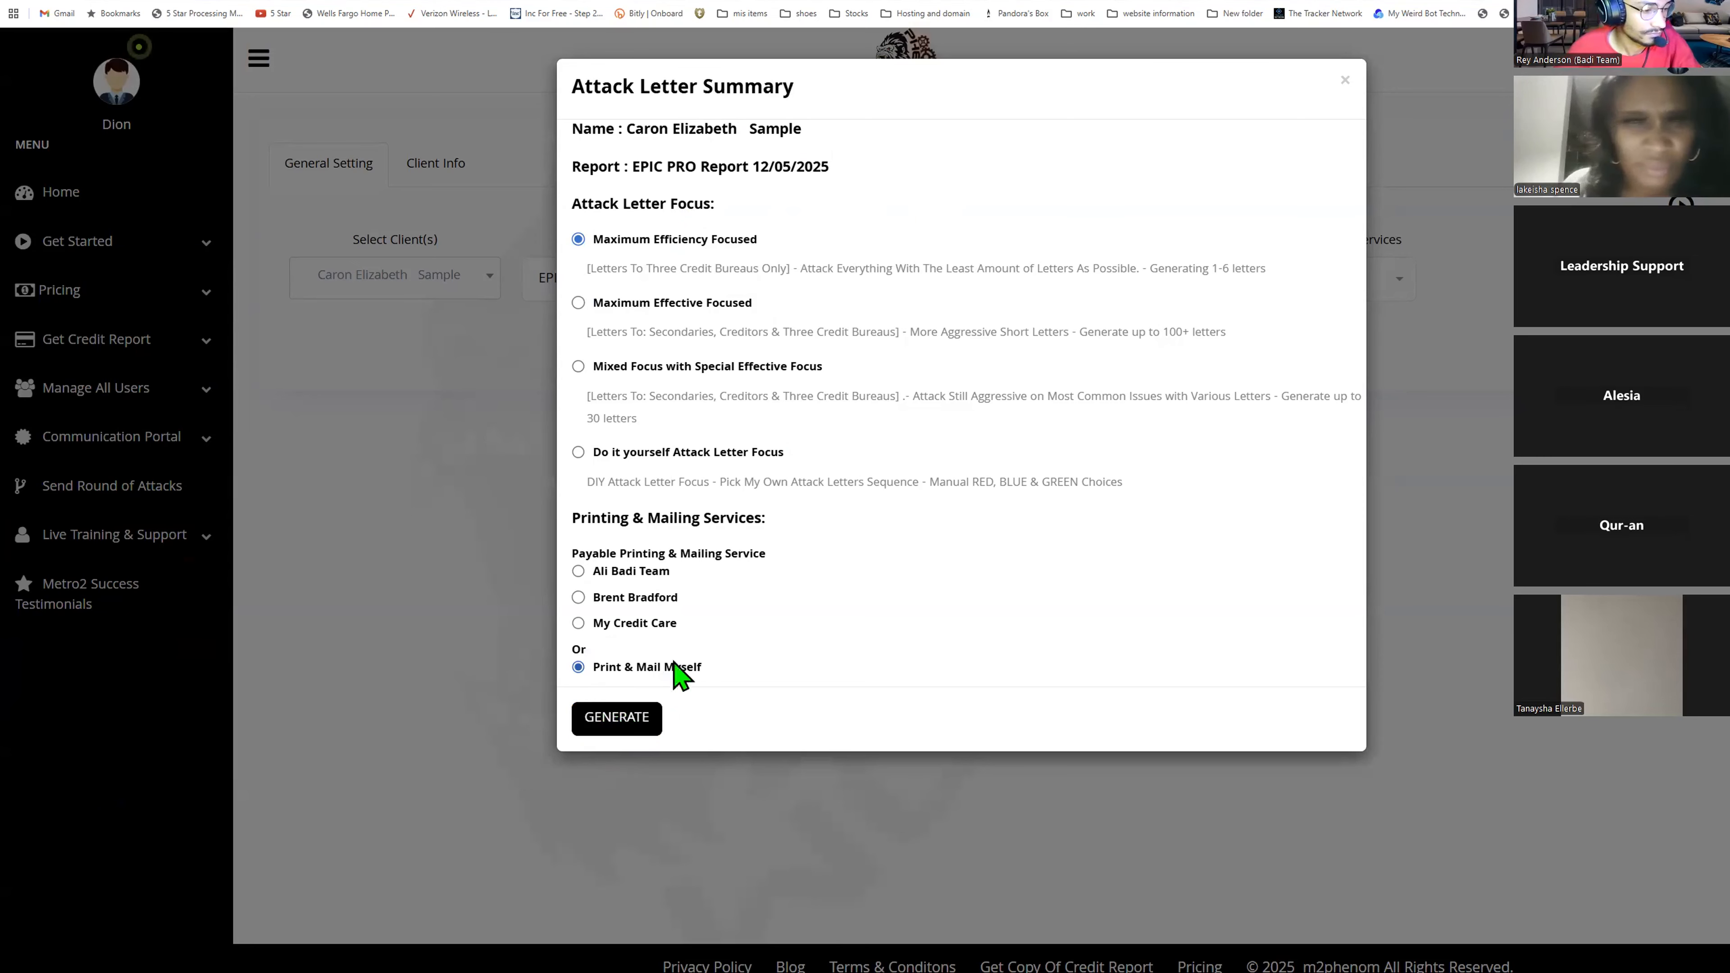
- In the Attack Letter Summary, choose Ali Badi Team as printing and mailing service and enter the note TpnpA
click(577, 572)
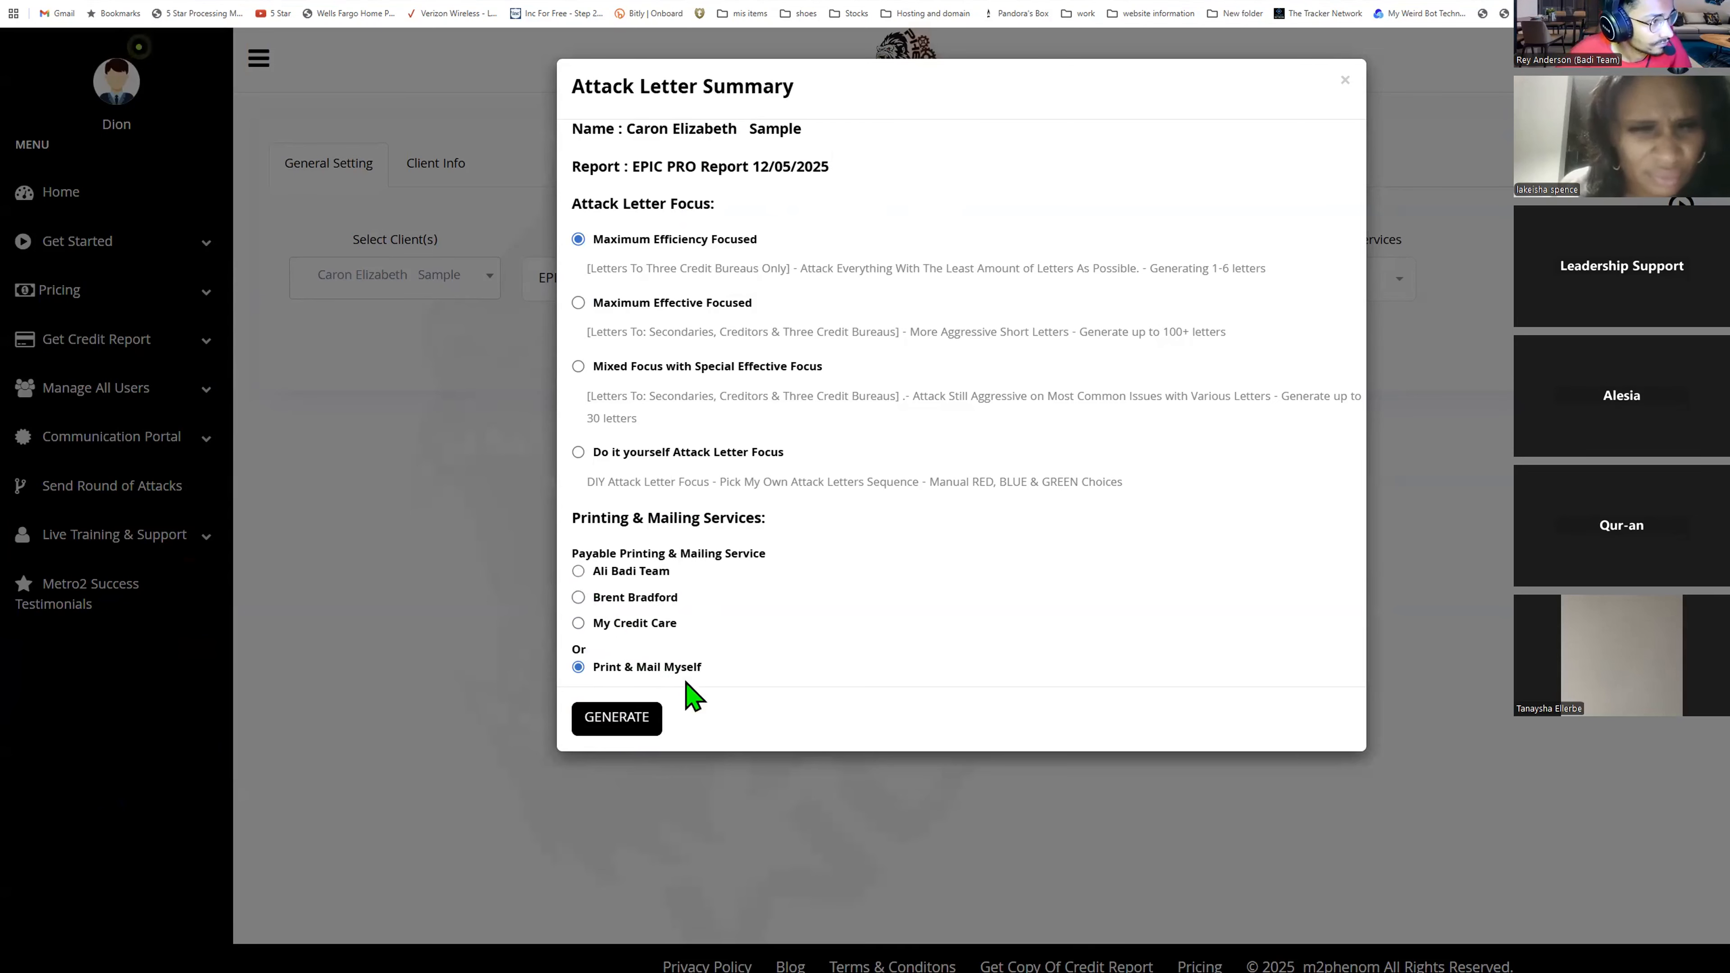
scroll(698, 671, down, 3)
click(692, 842)
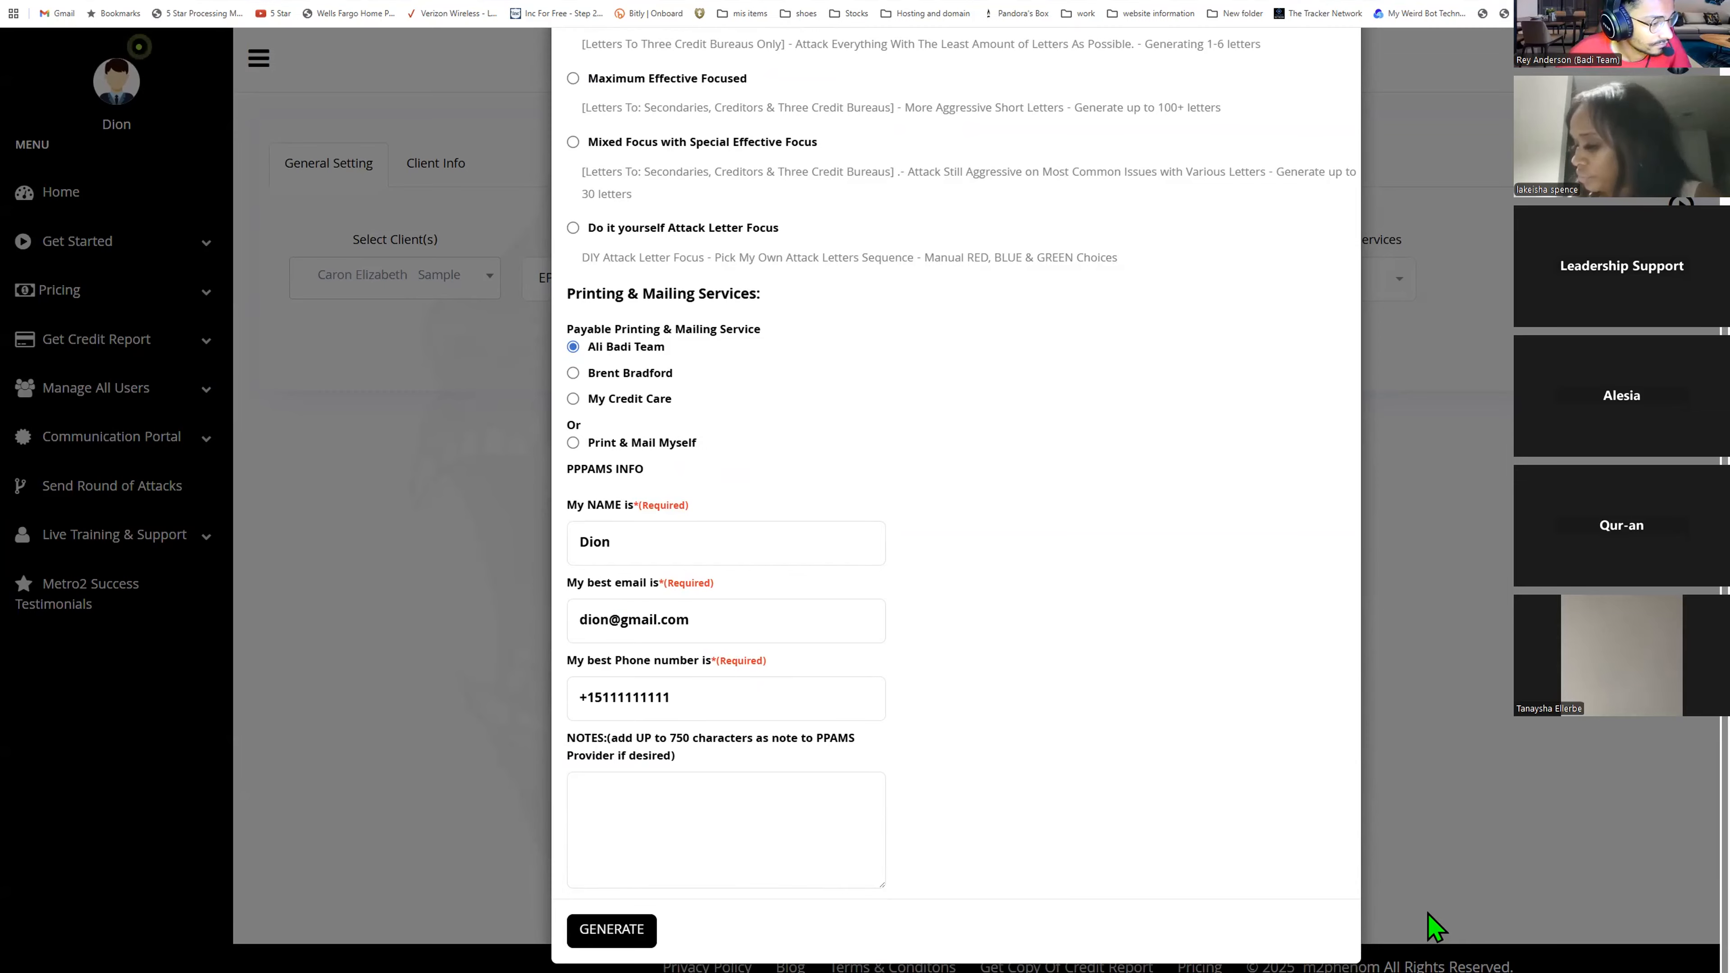
text(/tpnp)
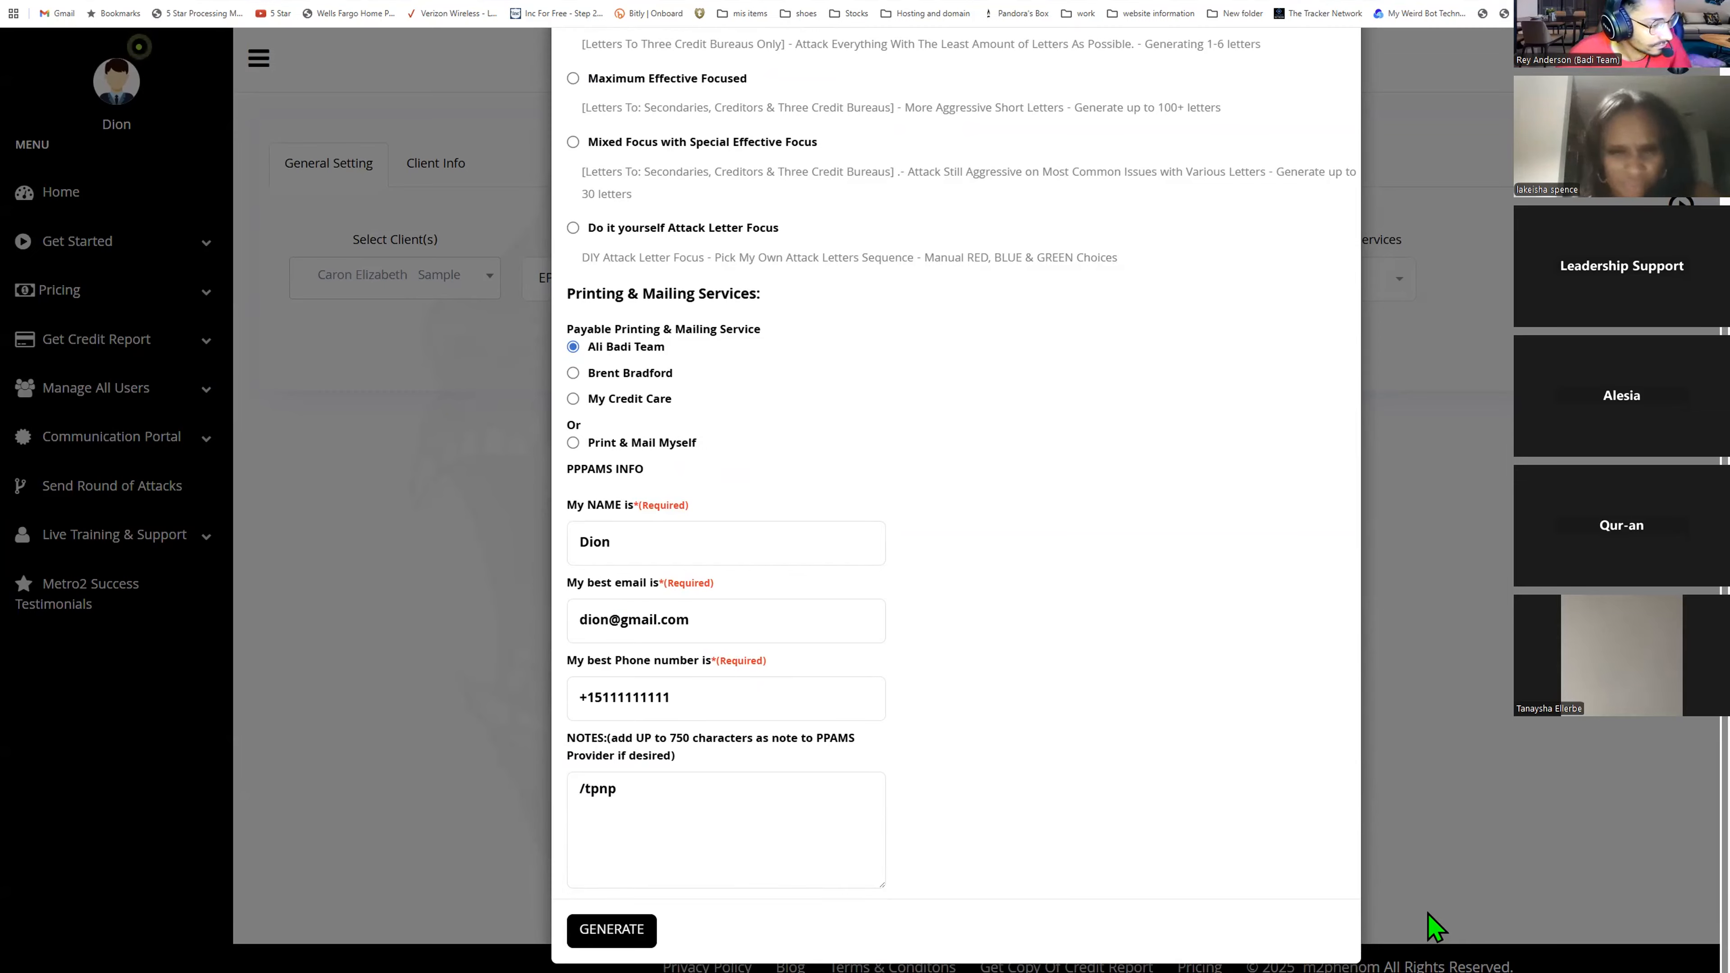
key(BackSpace)
key(BackSpace)
key(BackSpace)
key(BackSpace)
key(BackSpace)
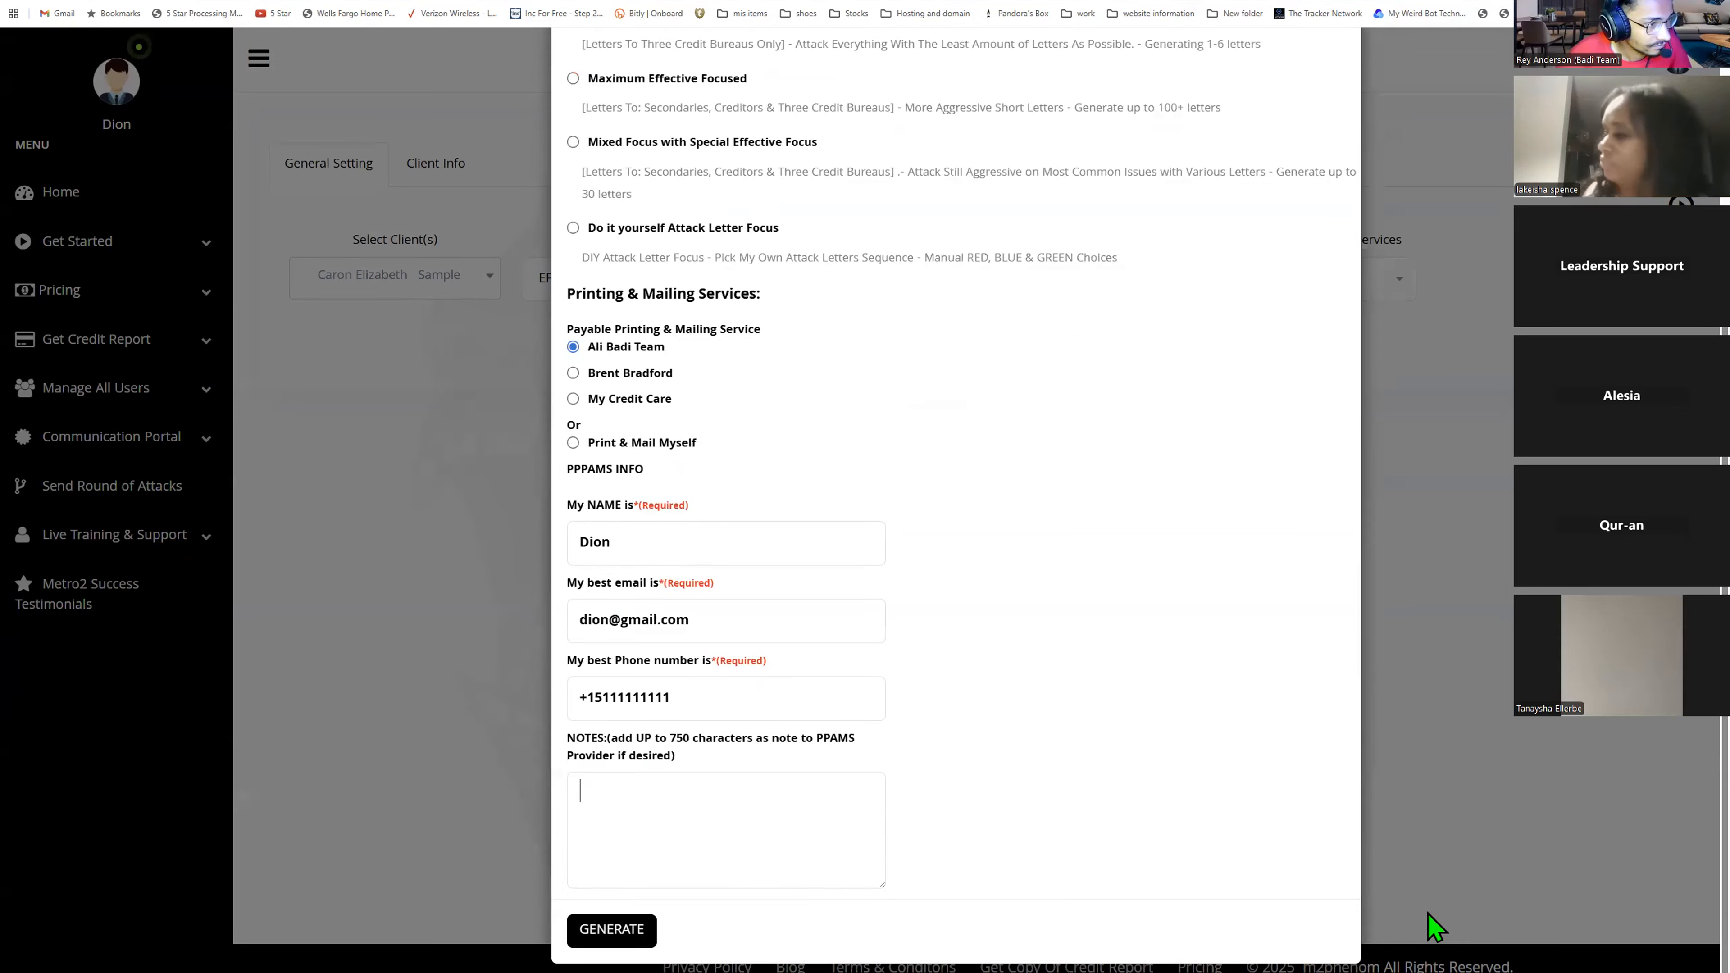
text(TpnpA)
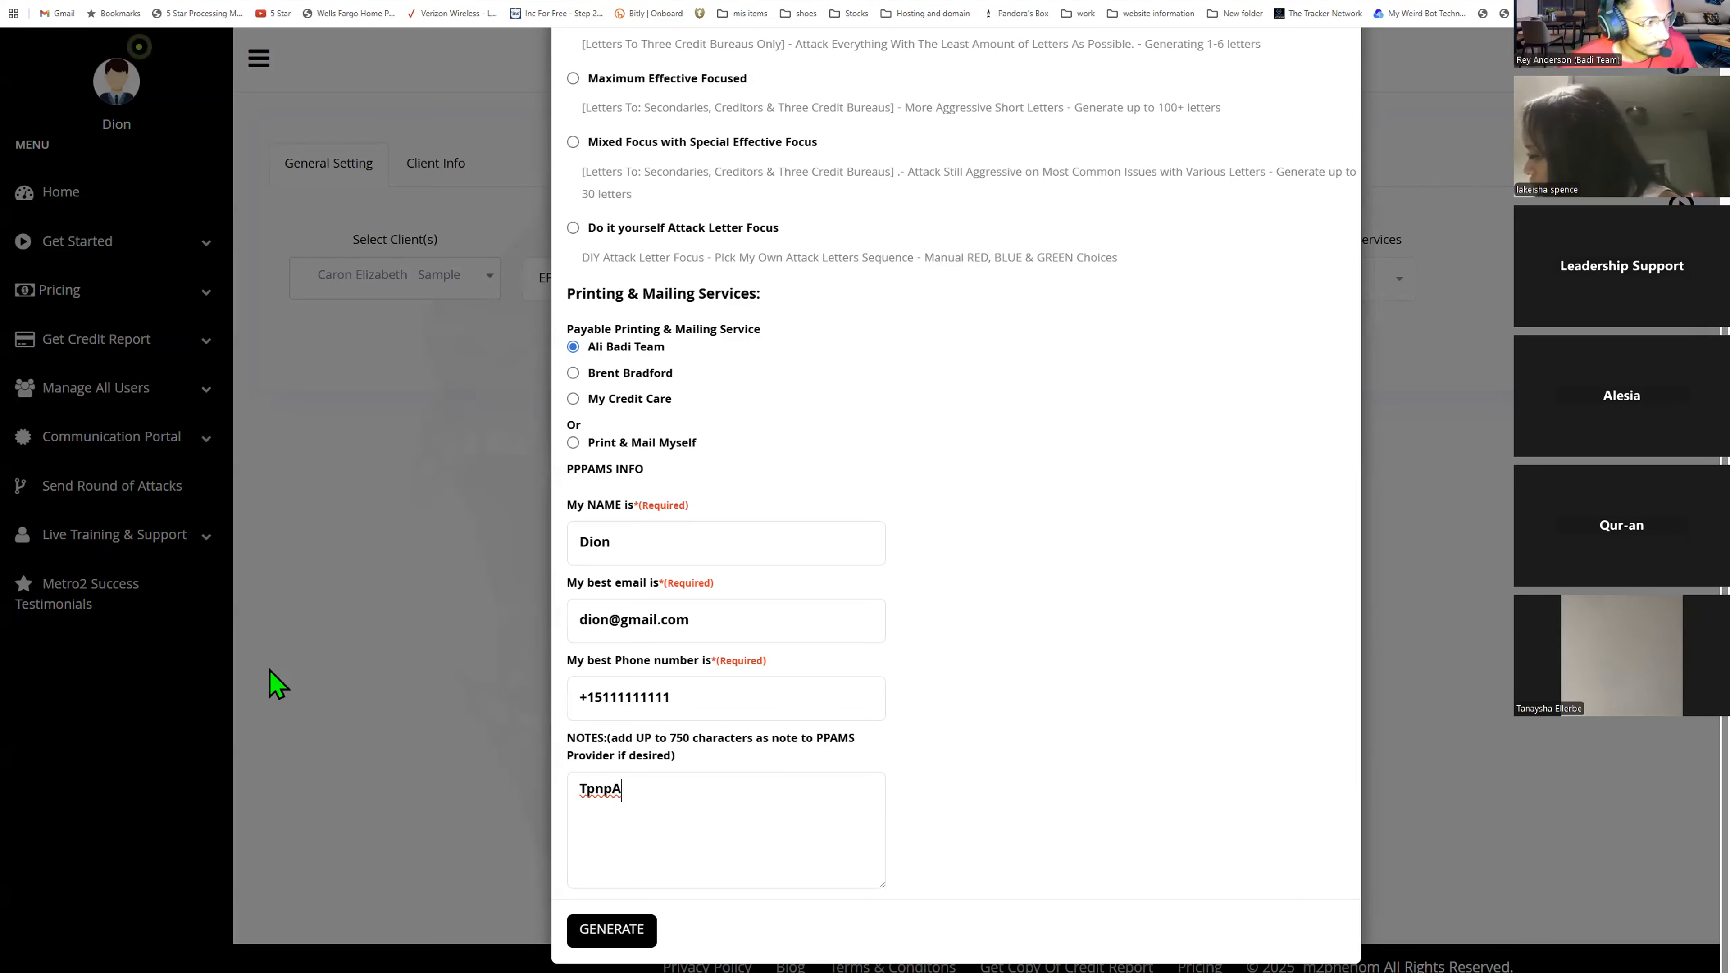
- Scroll through the Attack Letter Summary options and close the dialog without generating
scroll(742, 787, up, 4)
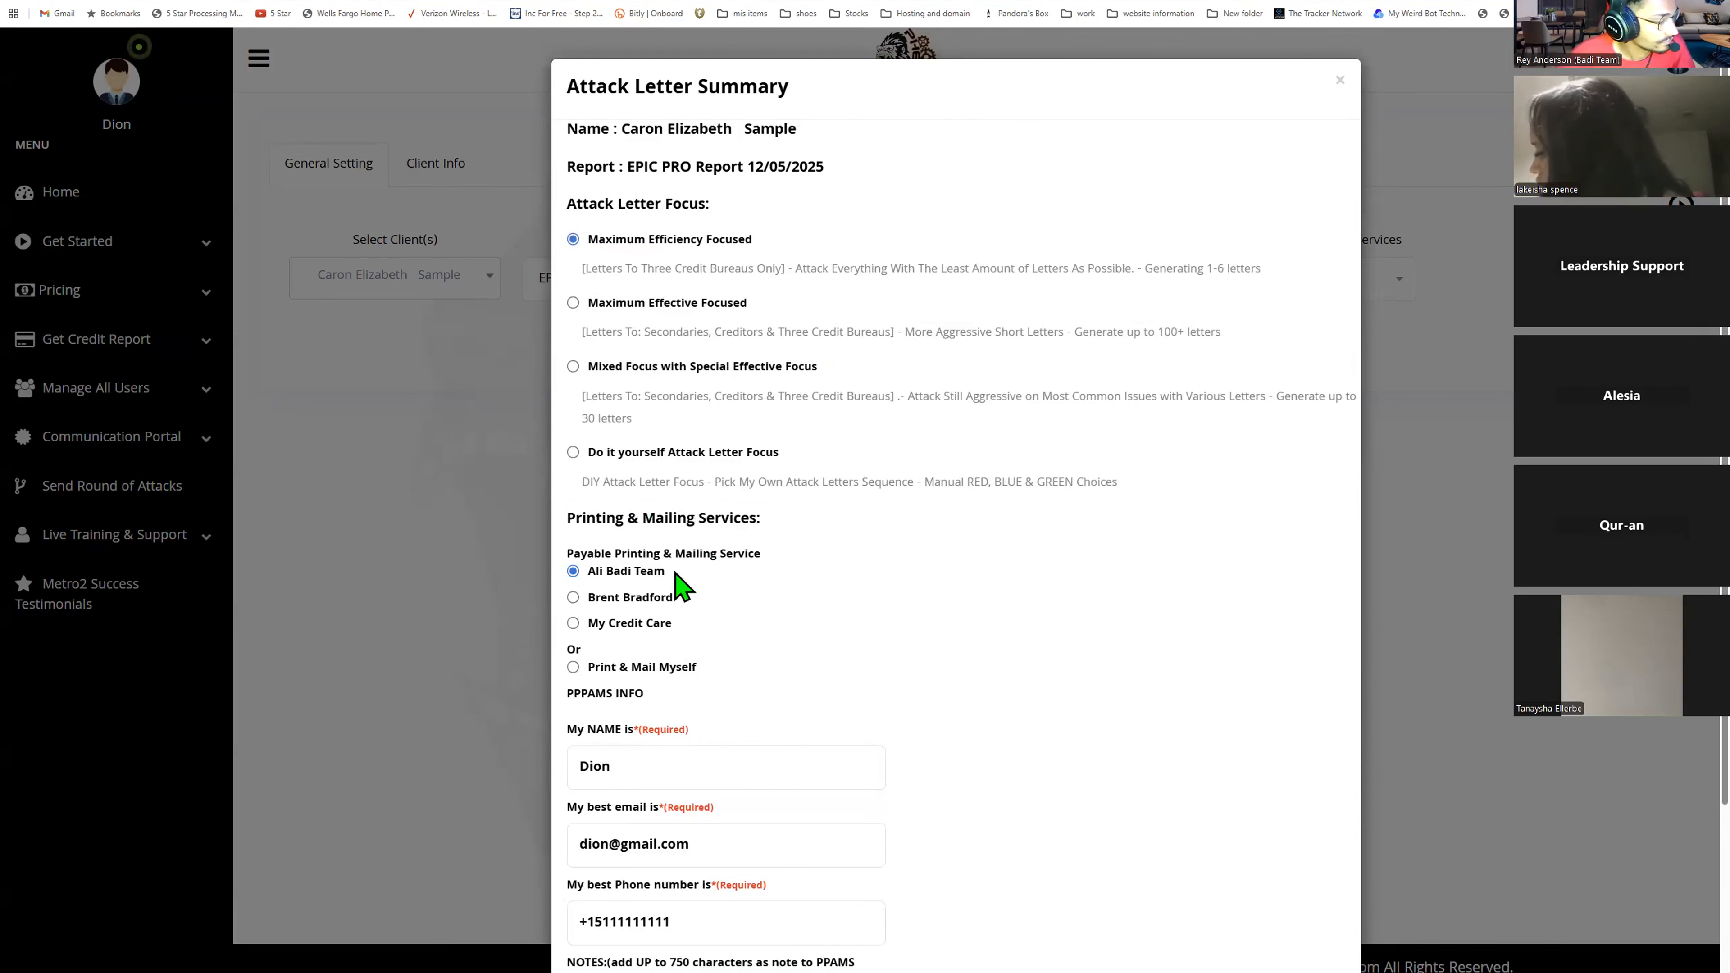
scroll(719, 852, down, 3)
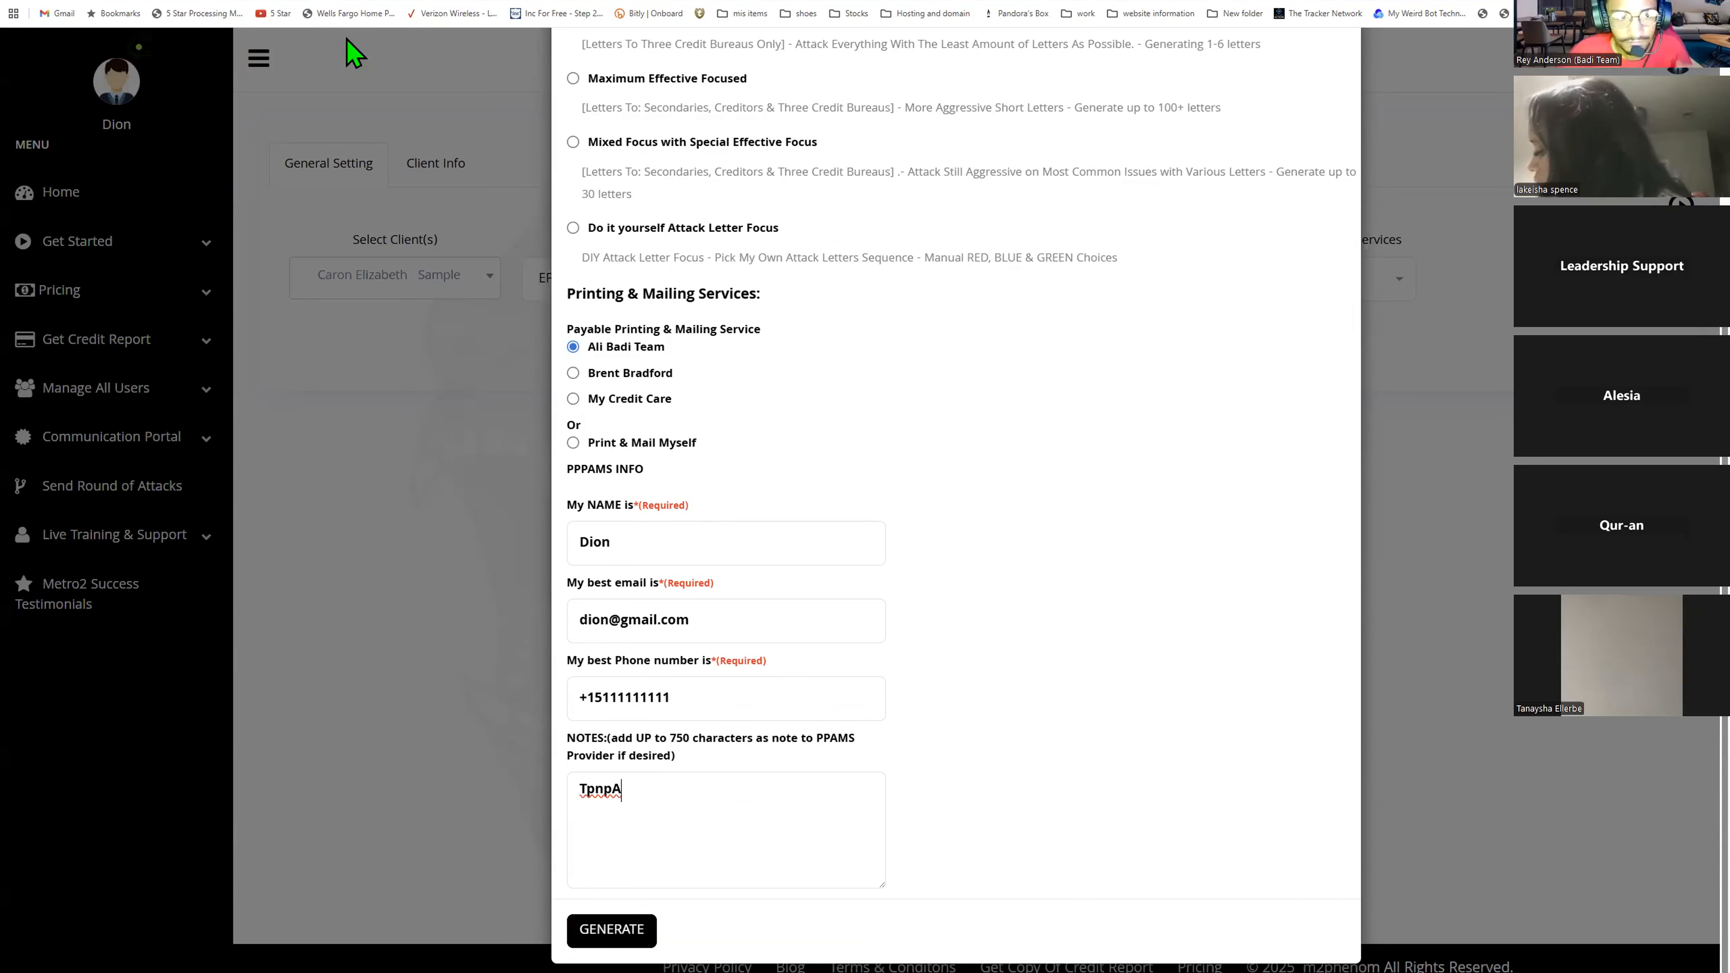
scroll(1355, 359, up, 3)
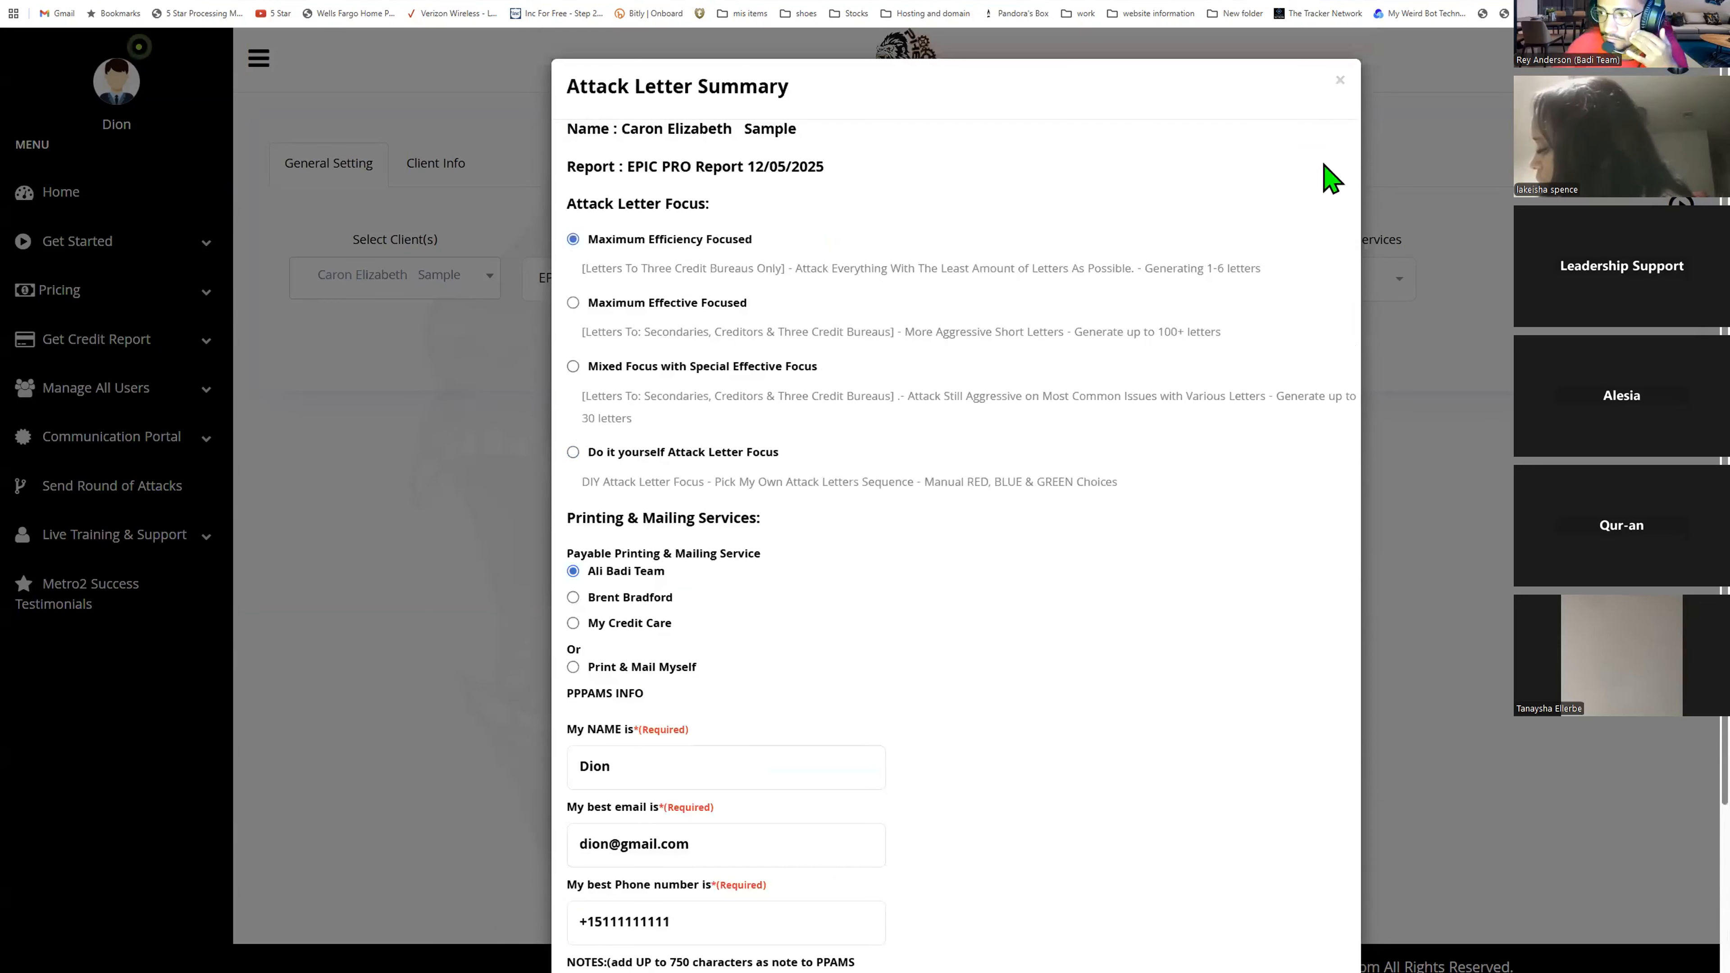
click(1337, 82)
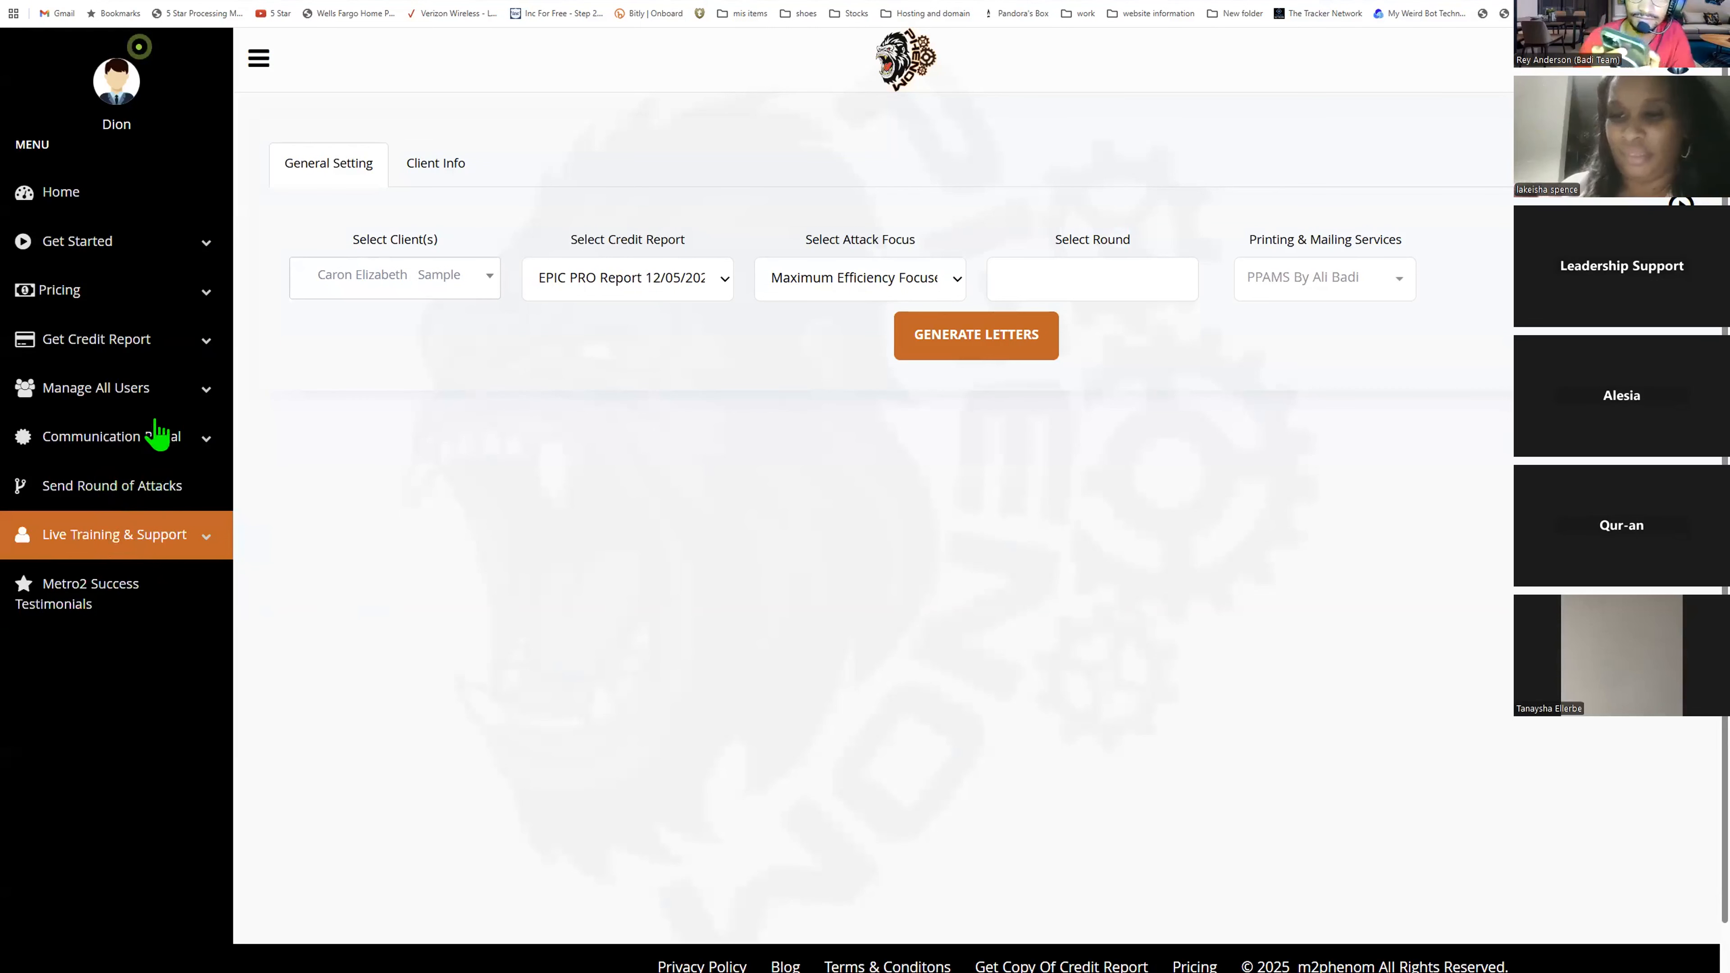
- Return to Home, reopen Send Round of Attacks and select the sample client again
click(98, 205)
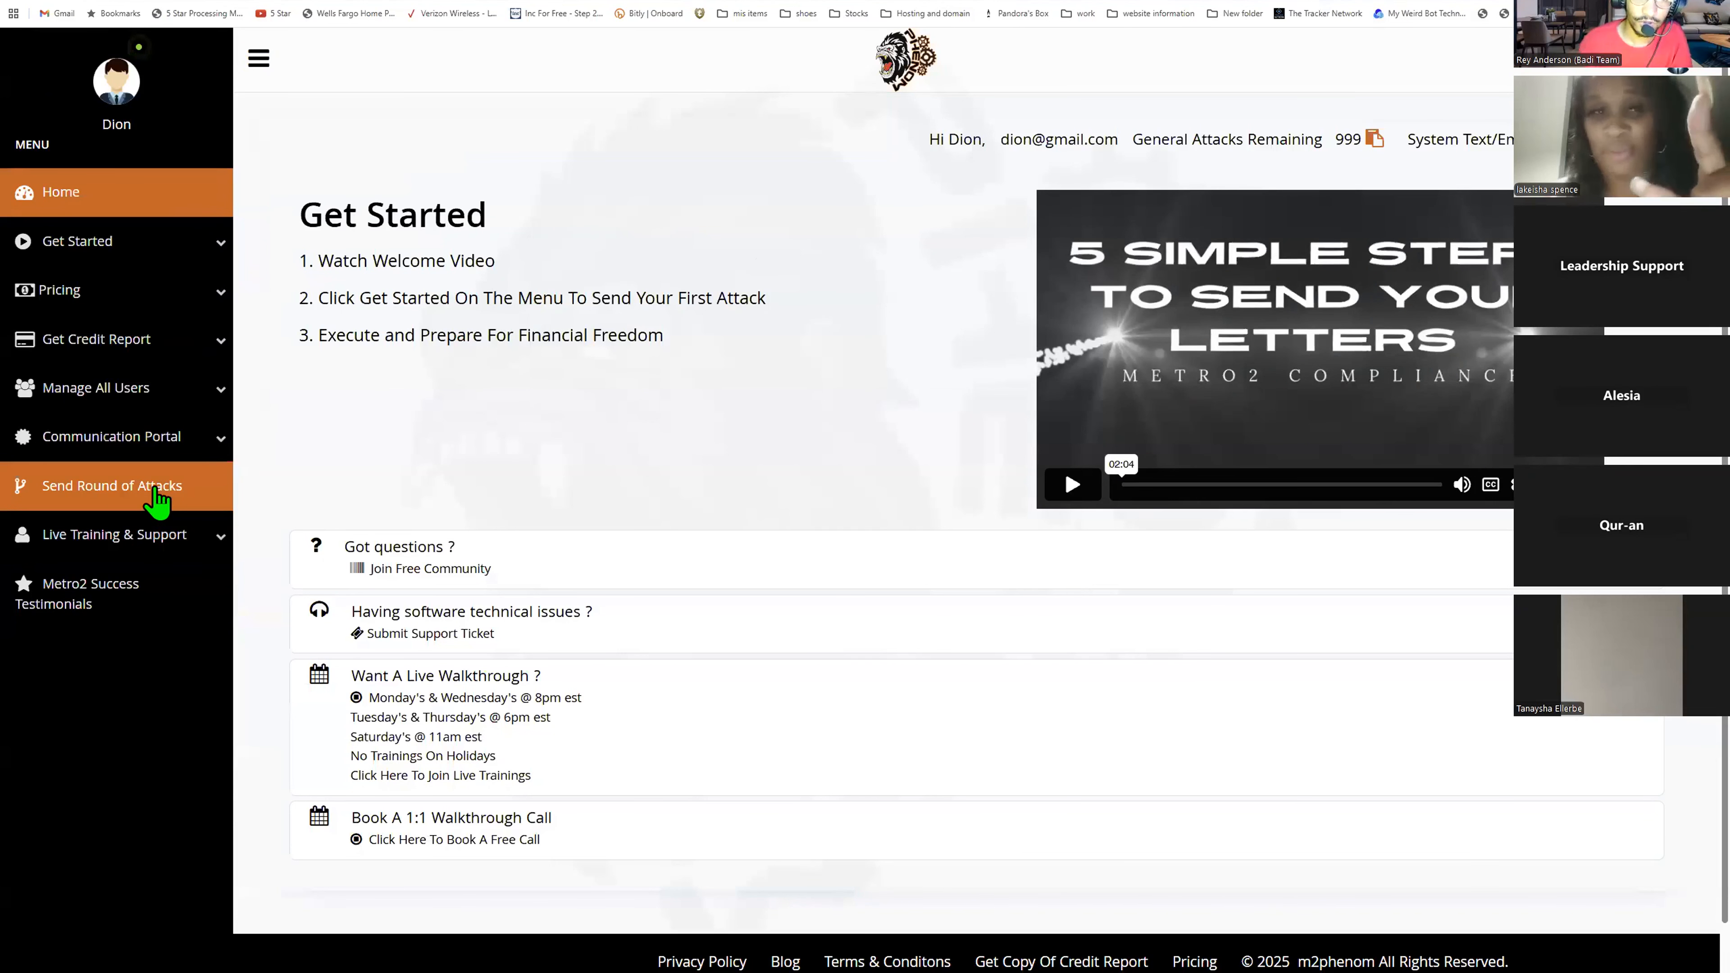
click(157, 501)
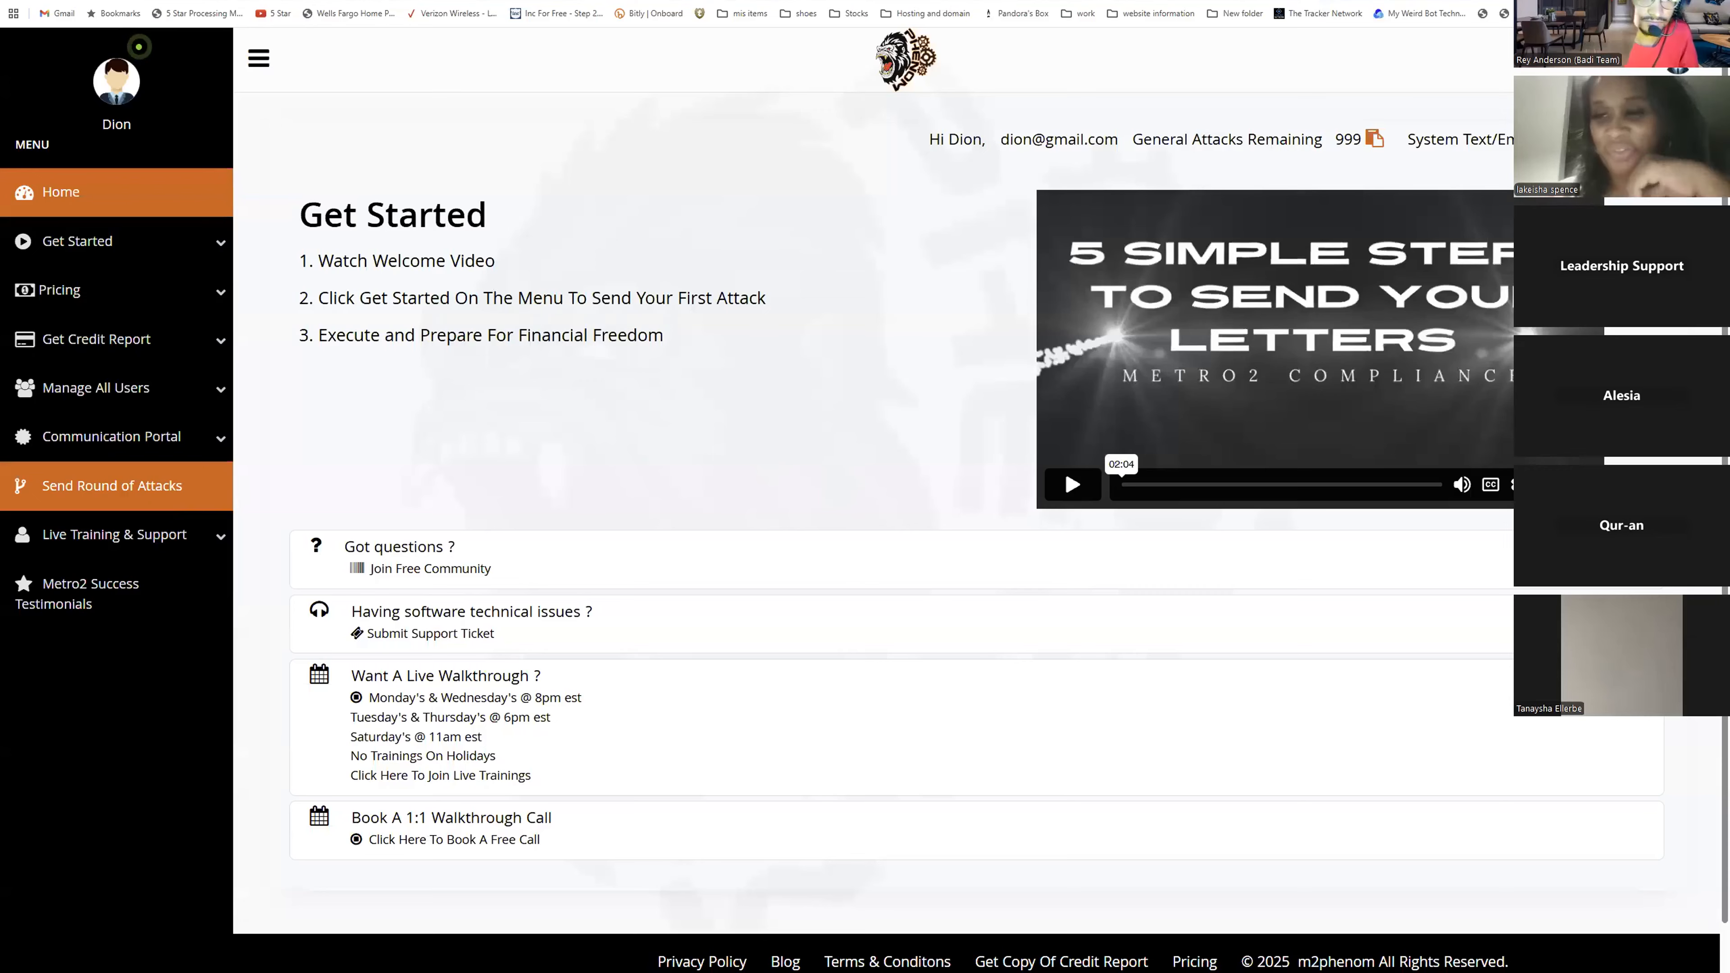
click(1499, 164)
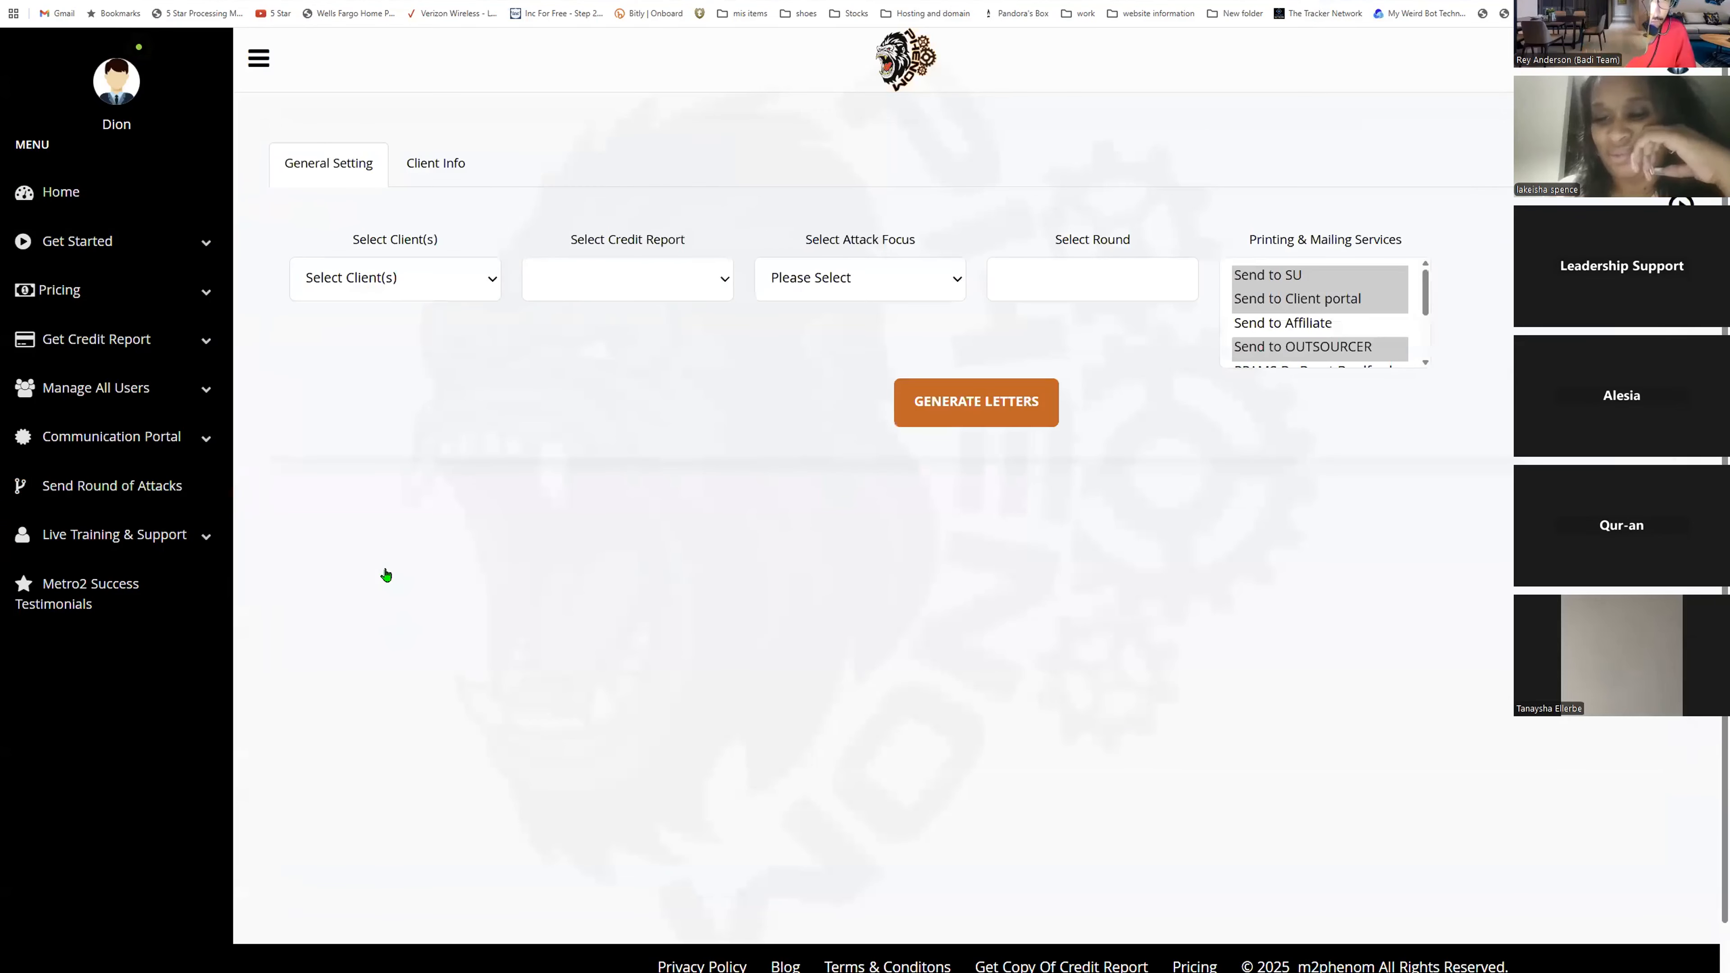
click(408, 276)
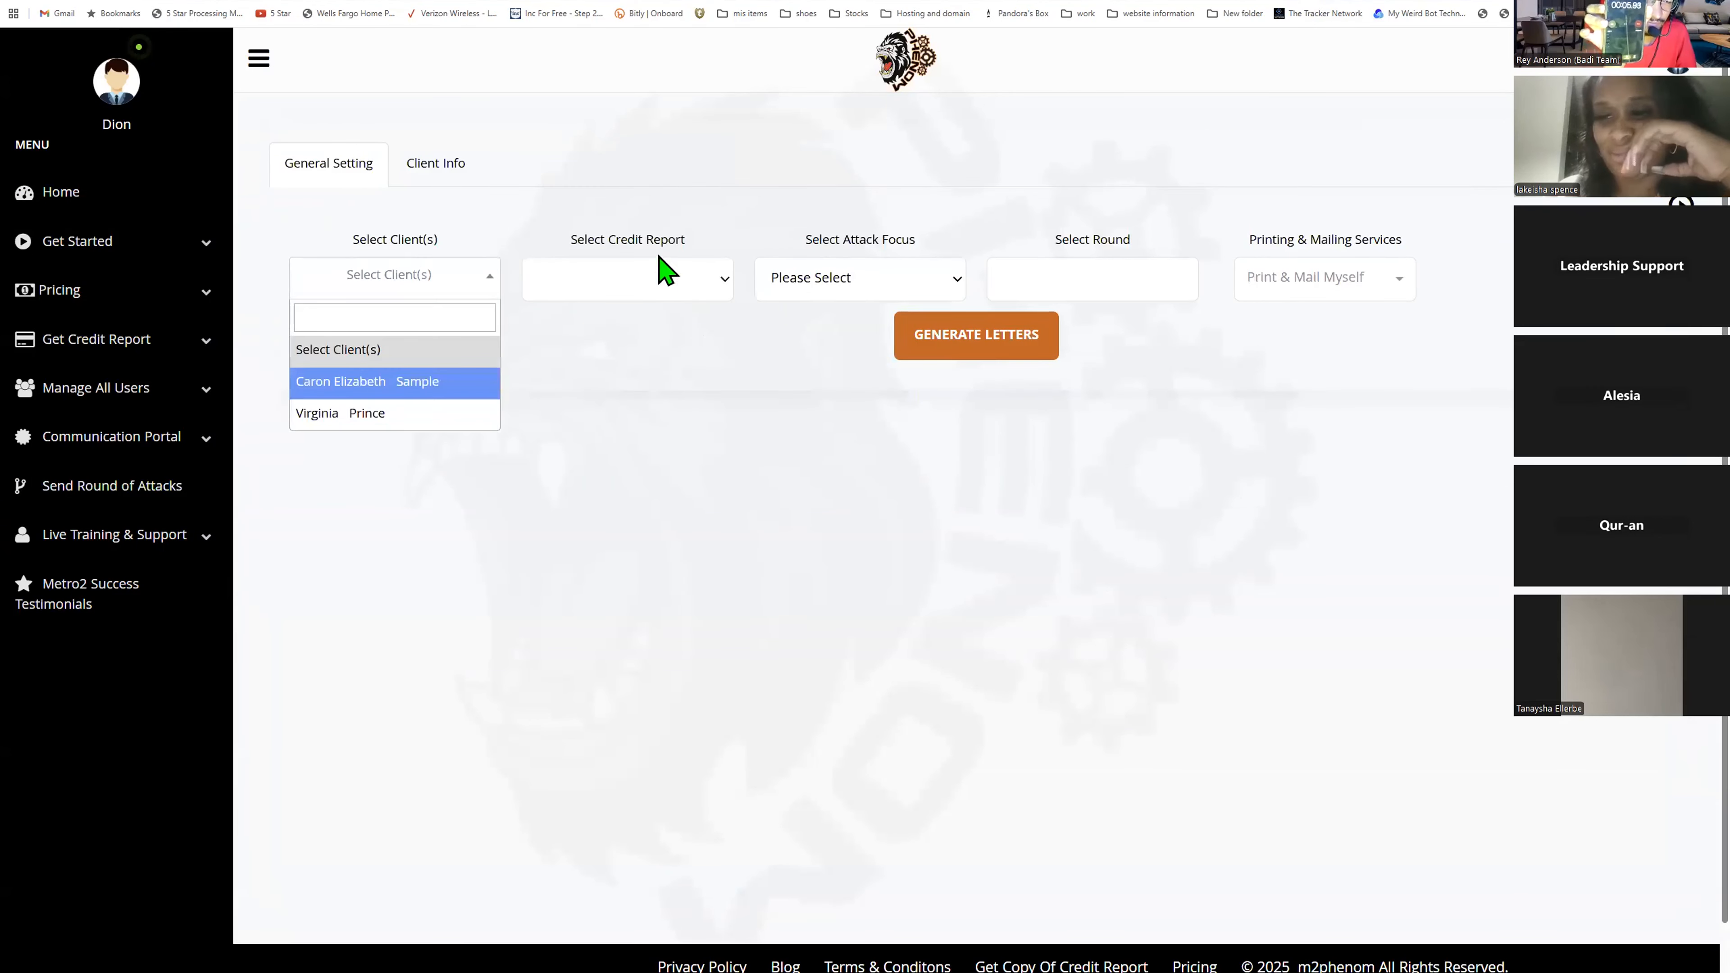
click(409, 383)
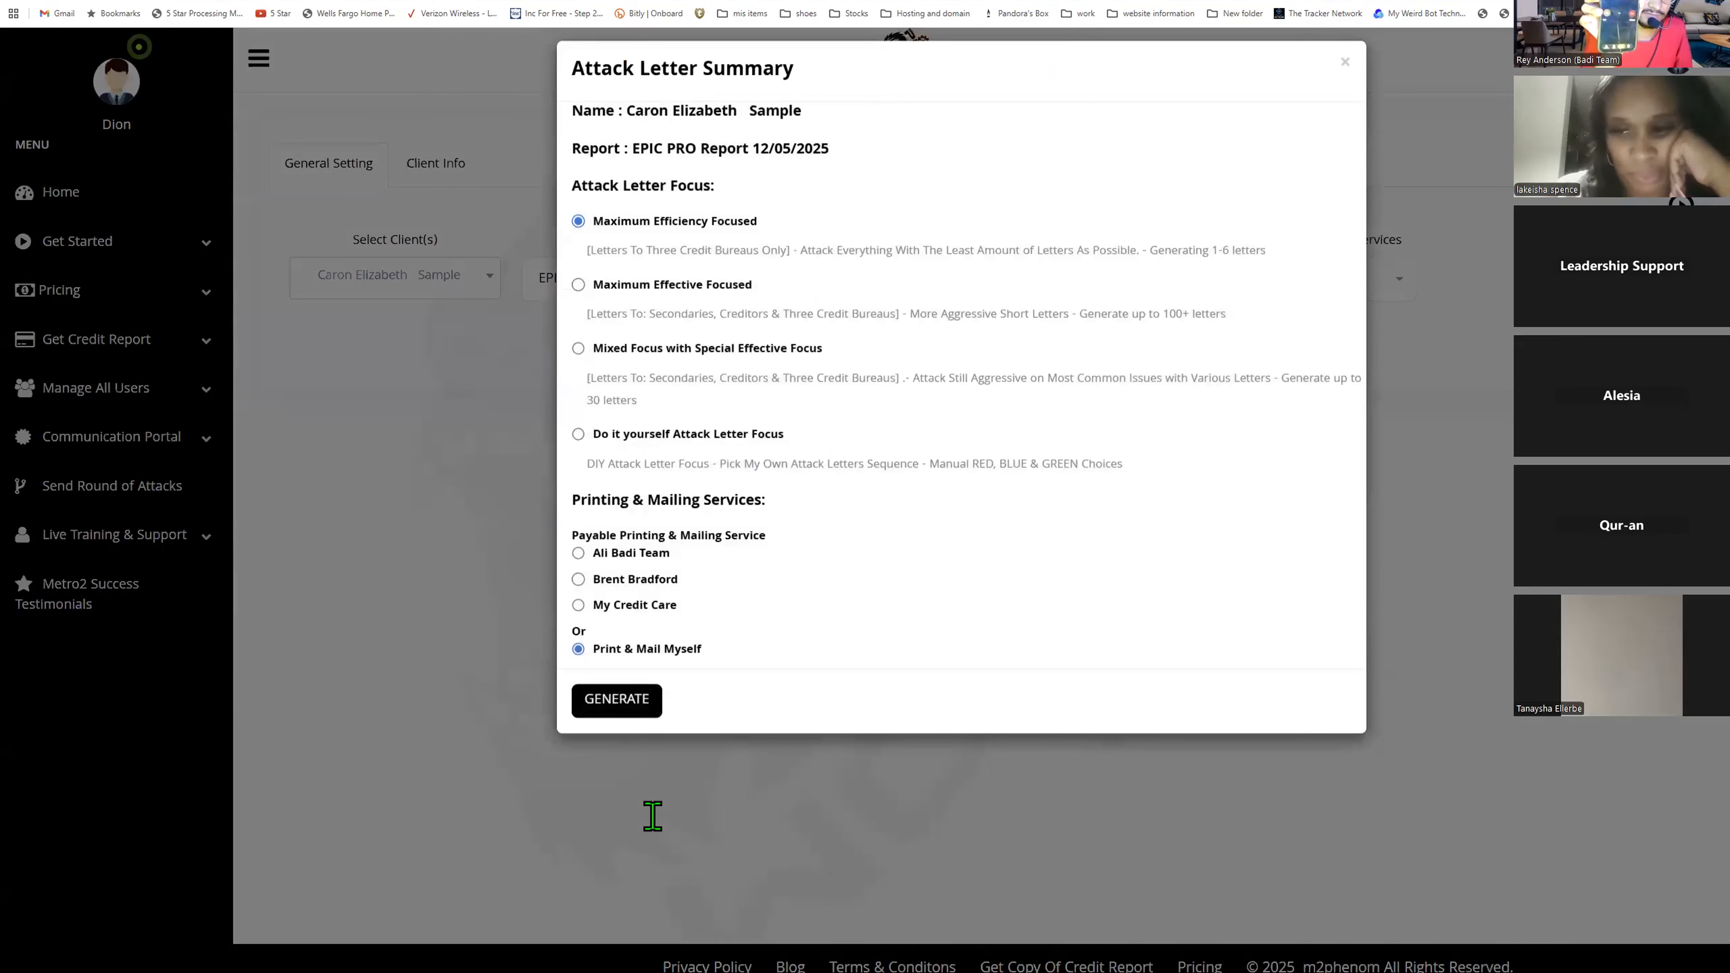
- Choose Ali Badi Team as printing and mailing service and enter the note tpnpa
click(652, 816)
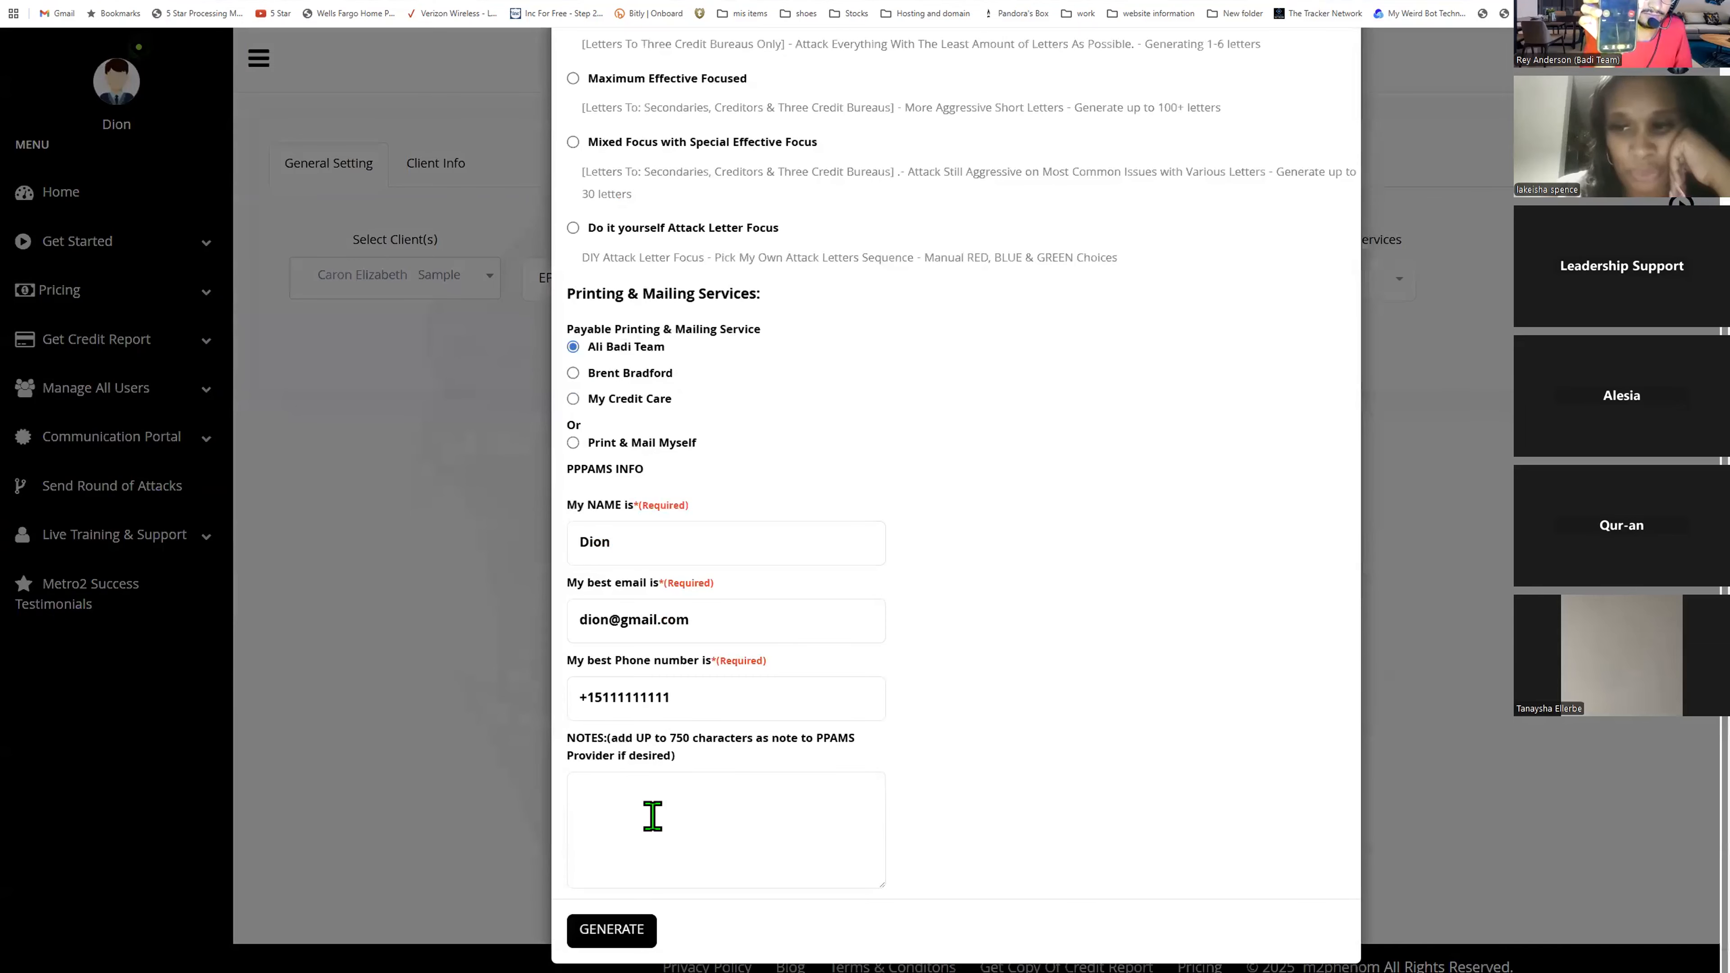
text(tpnpa)
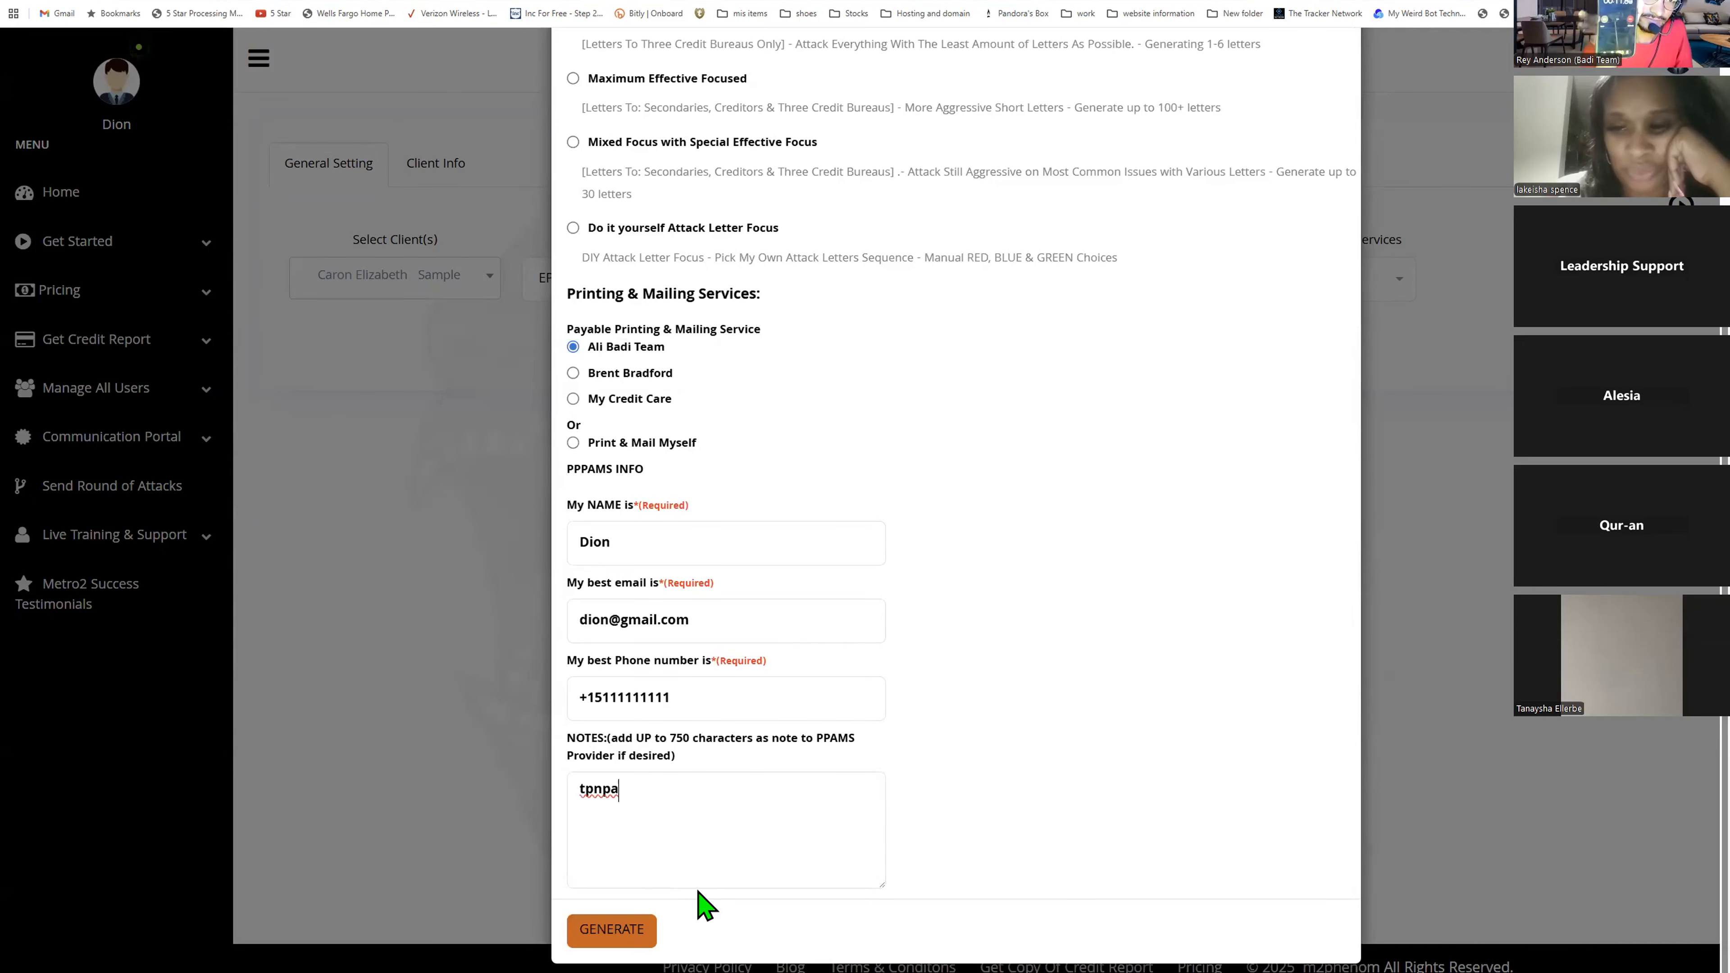
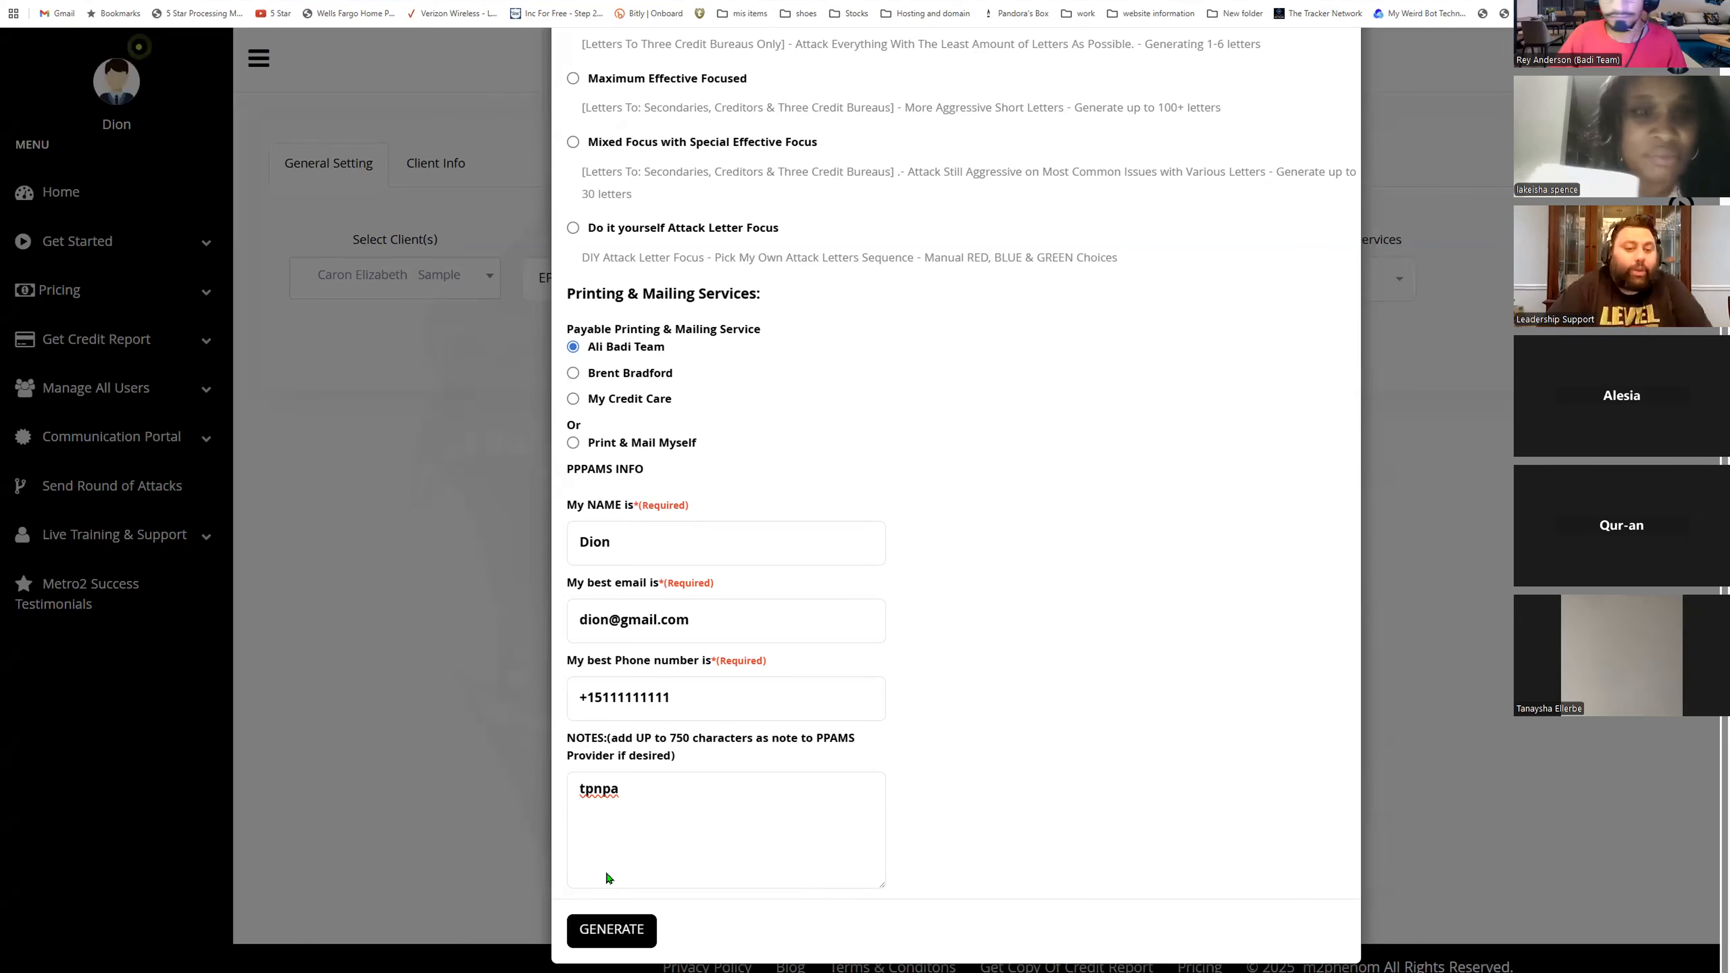
- Select the Do it yourself Attack Letter Focus and generate from the Attack Letter Summary
scroll(800, 227, up, 3)
click(574, 453)
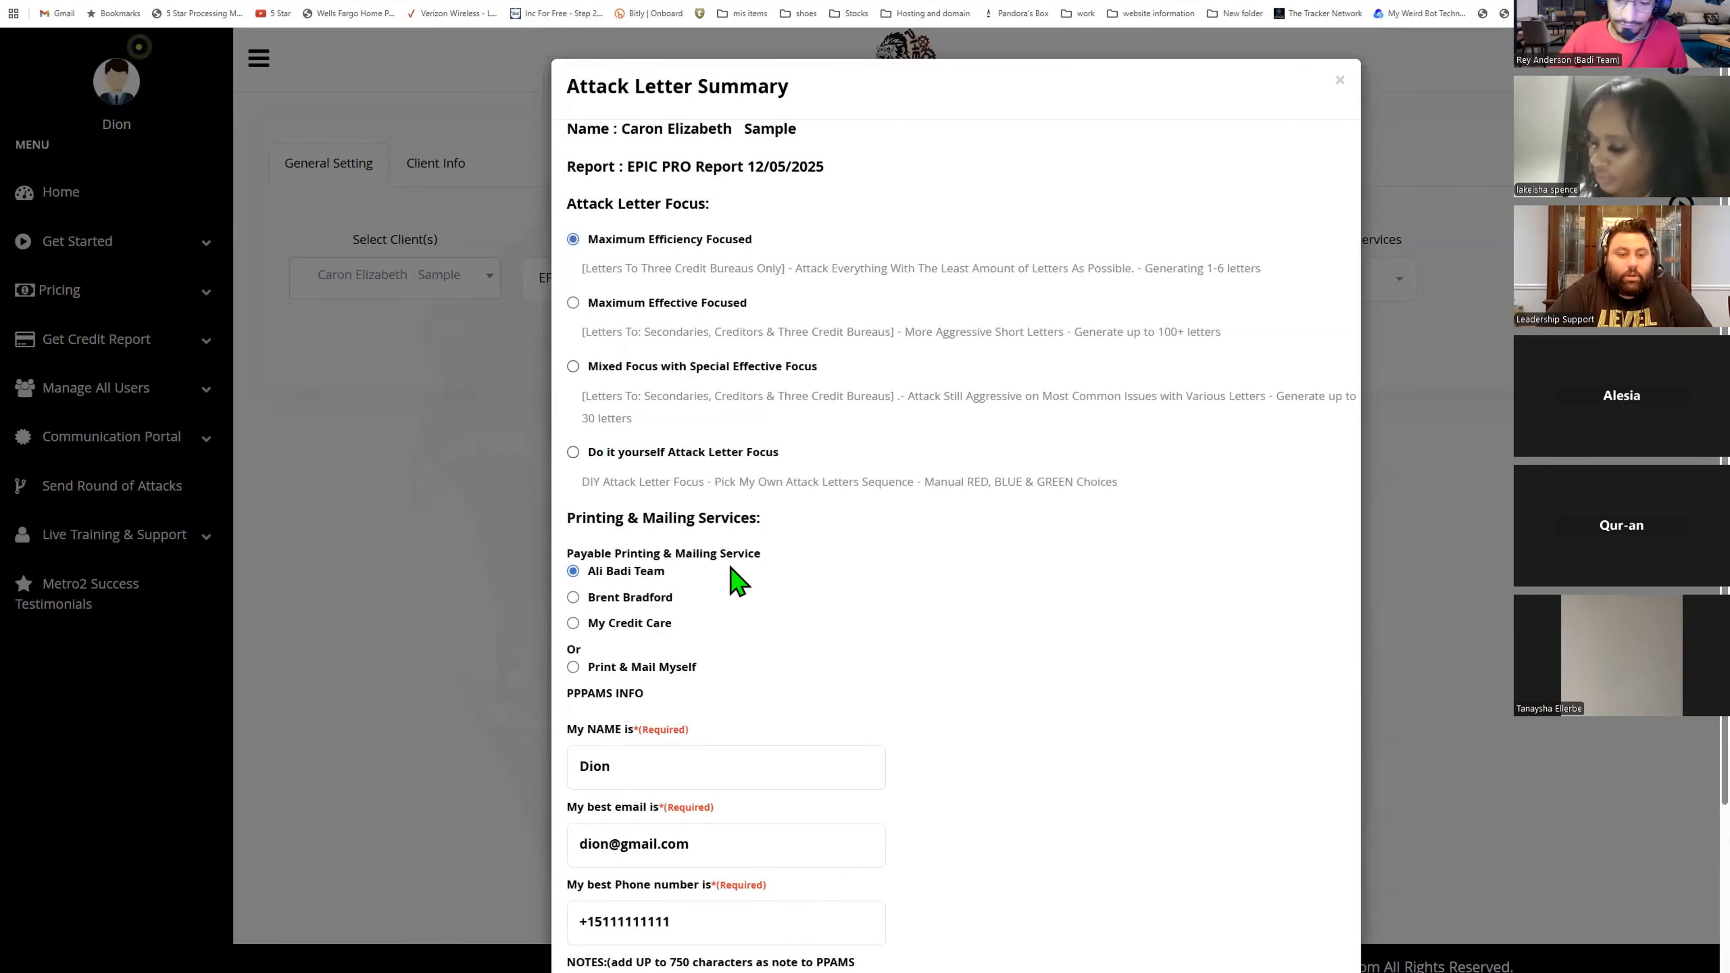
scroll(794, 562, down, 3)
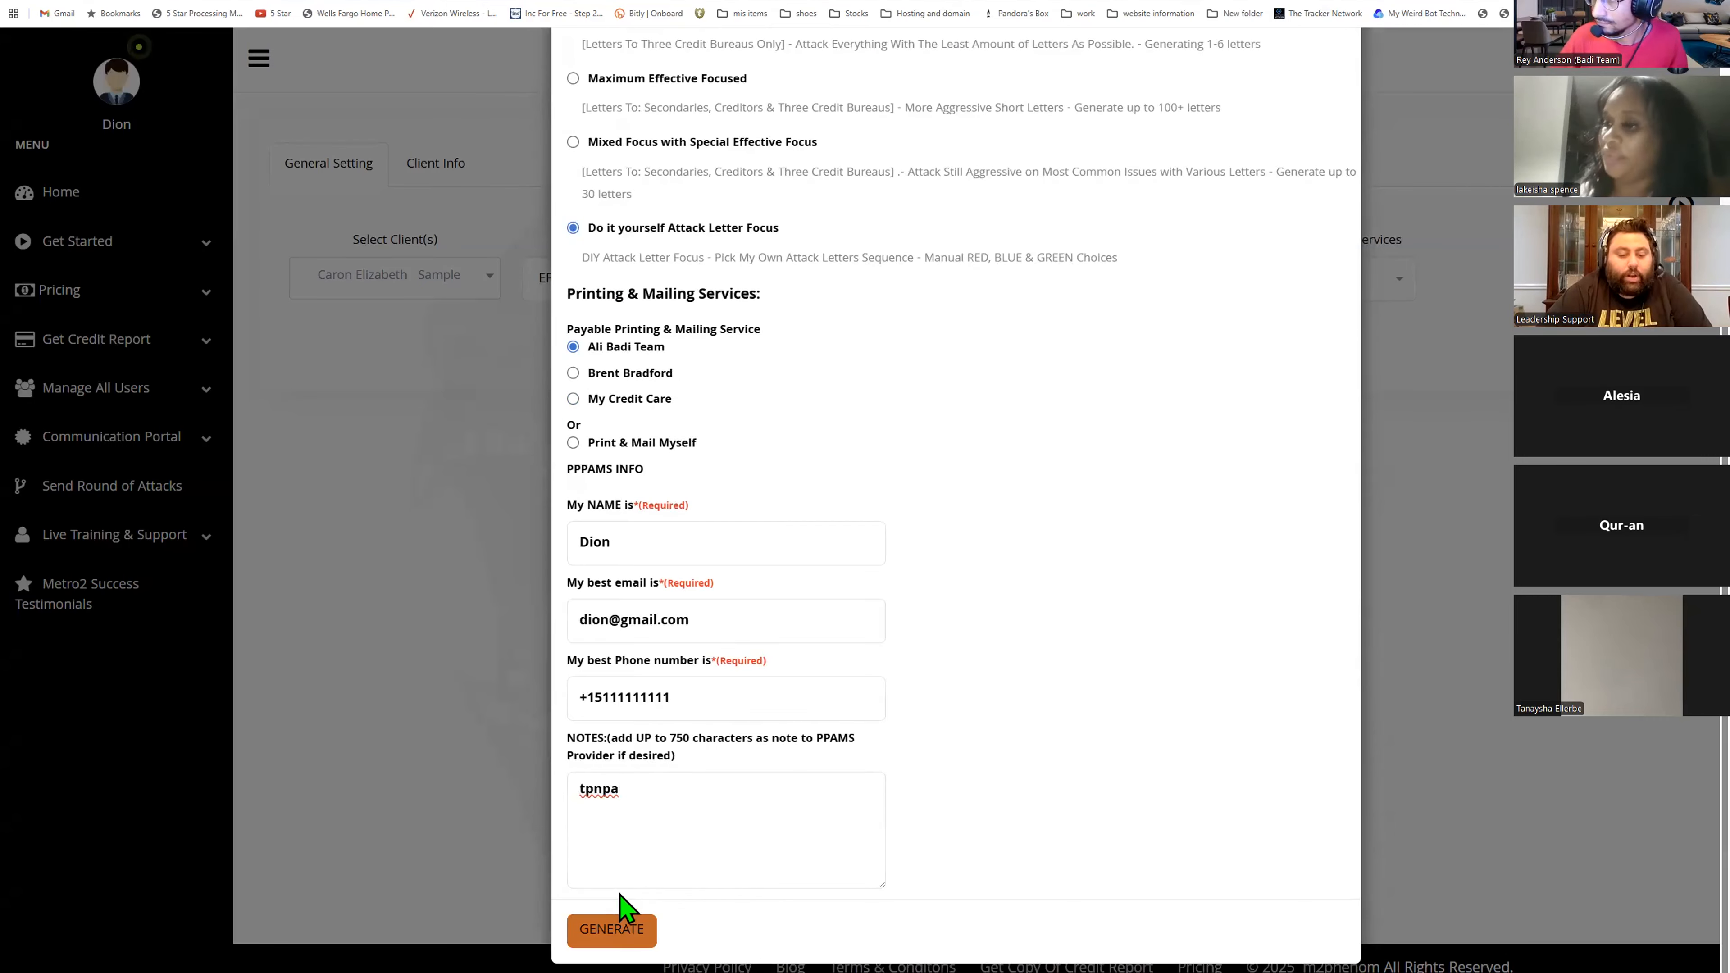
click(603, 926)
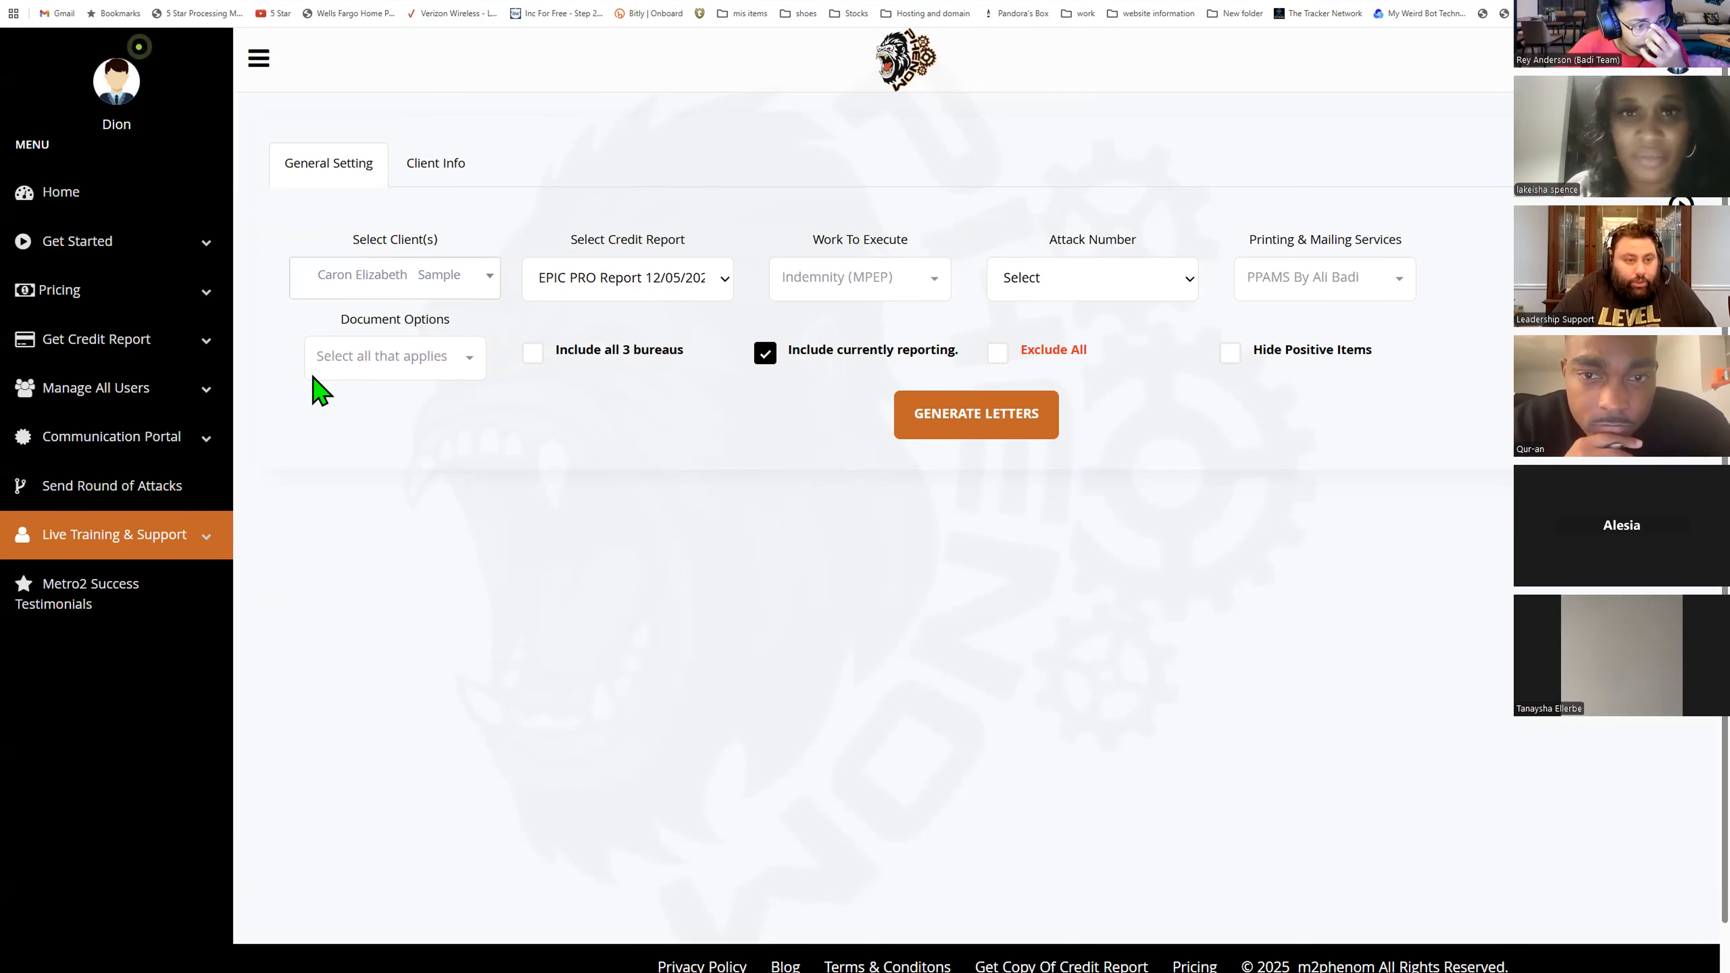
- Choose Indemnity1 as the attack number, check all issues to attack separately, and acknowledge the creditor-address prompt
click(1040, 295)
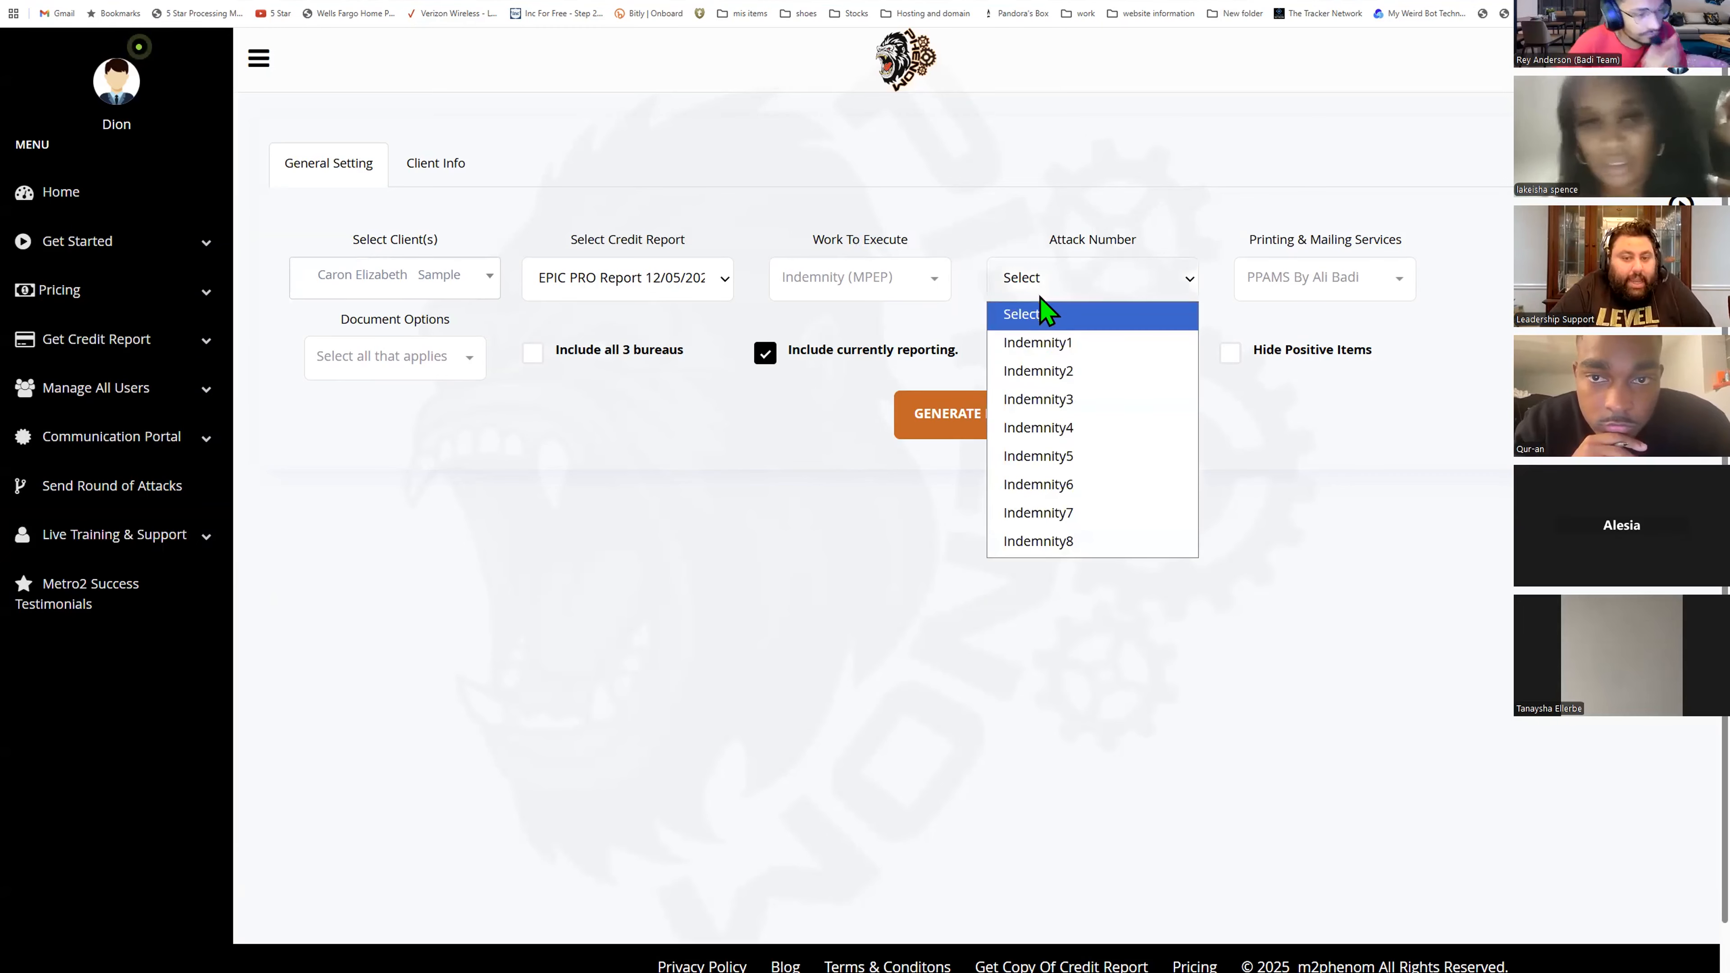
click(1079, 344)
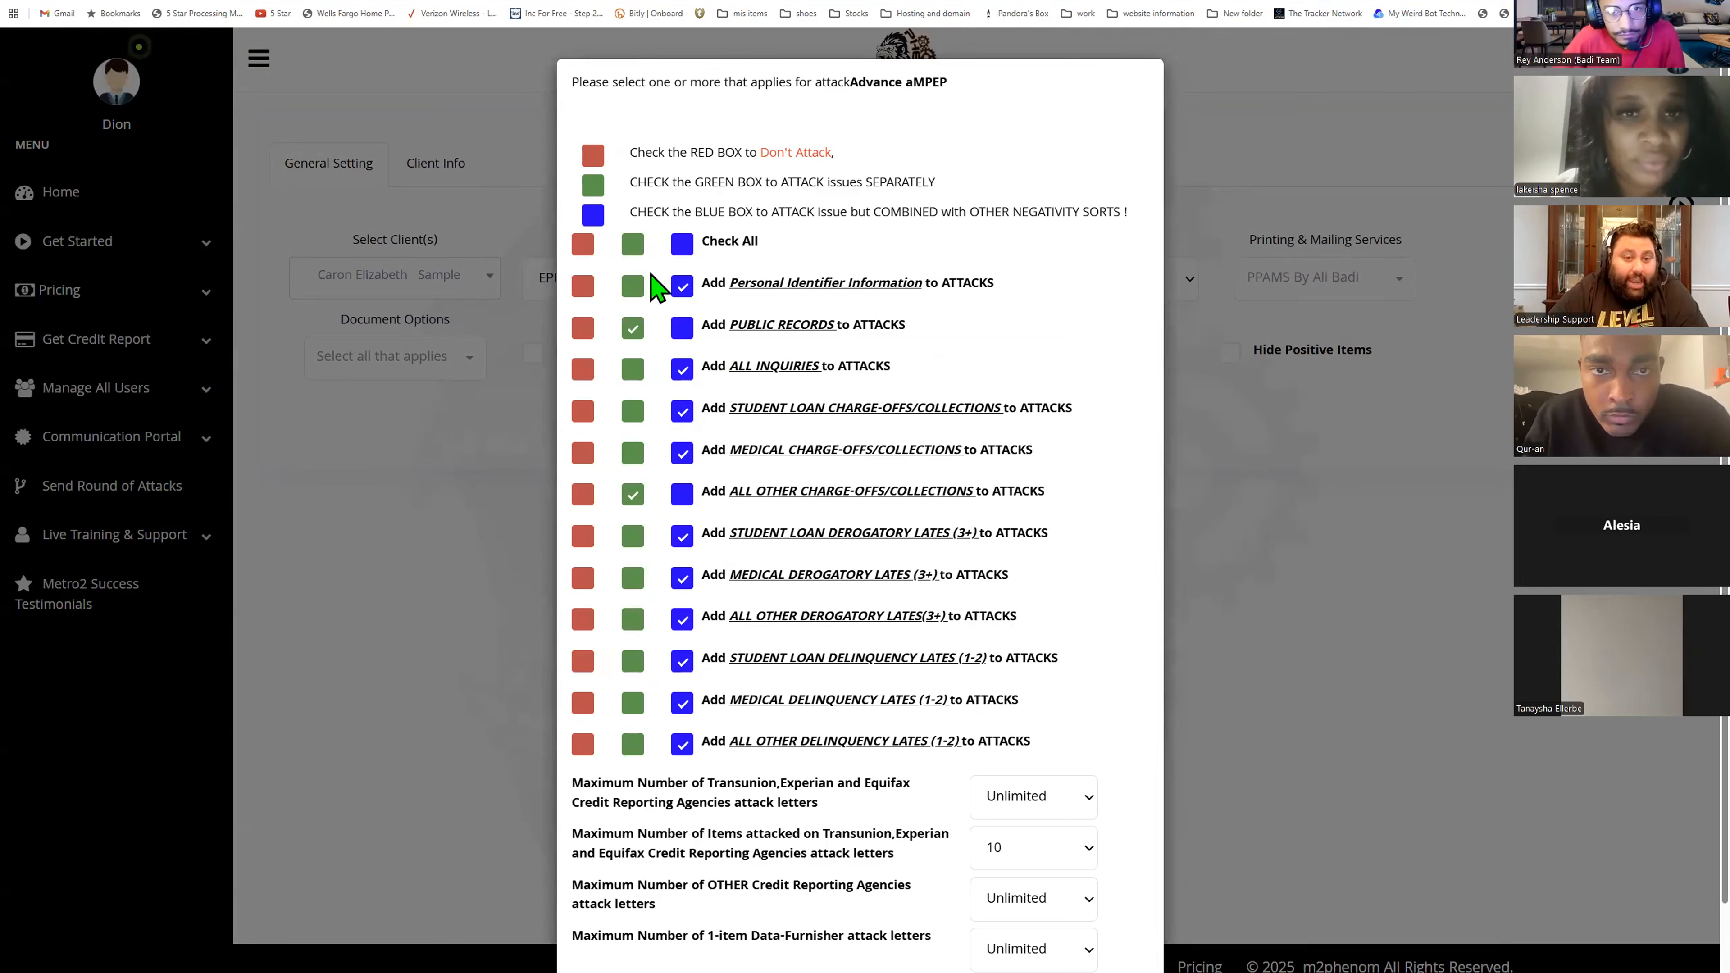
click(632, 244)
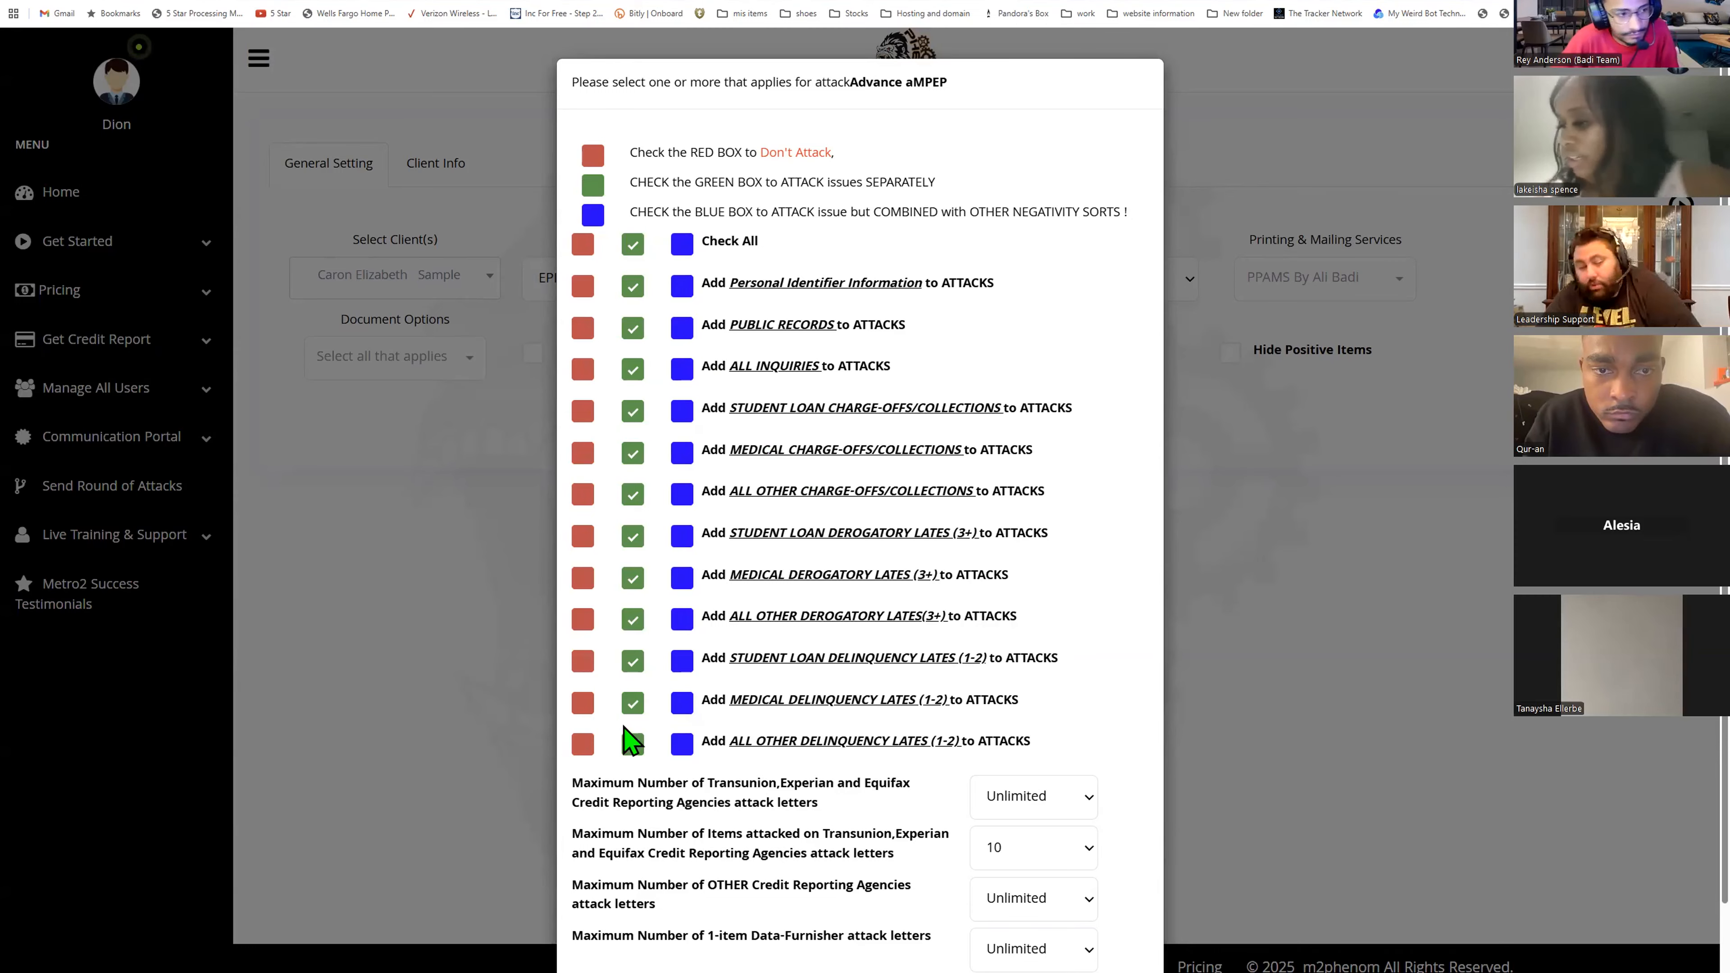
scroll(756, 565, down, 2)
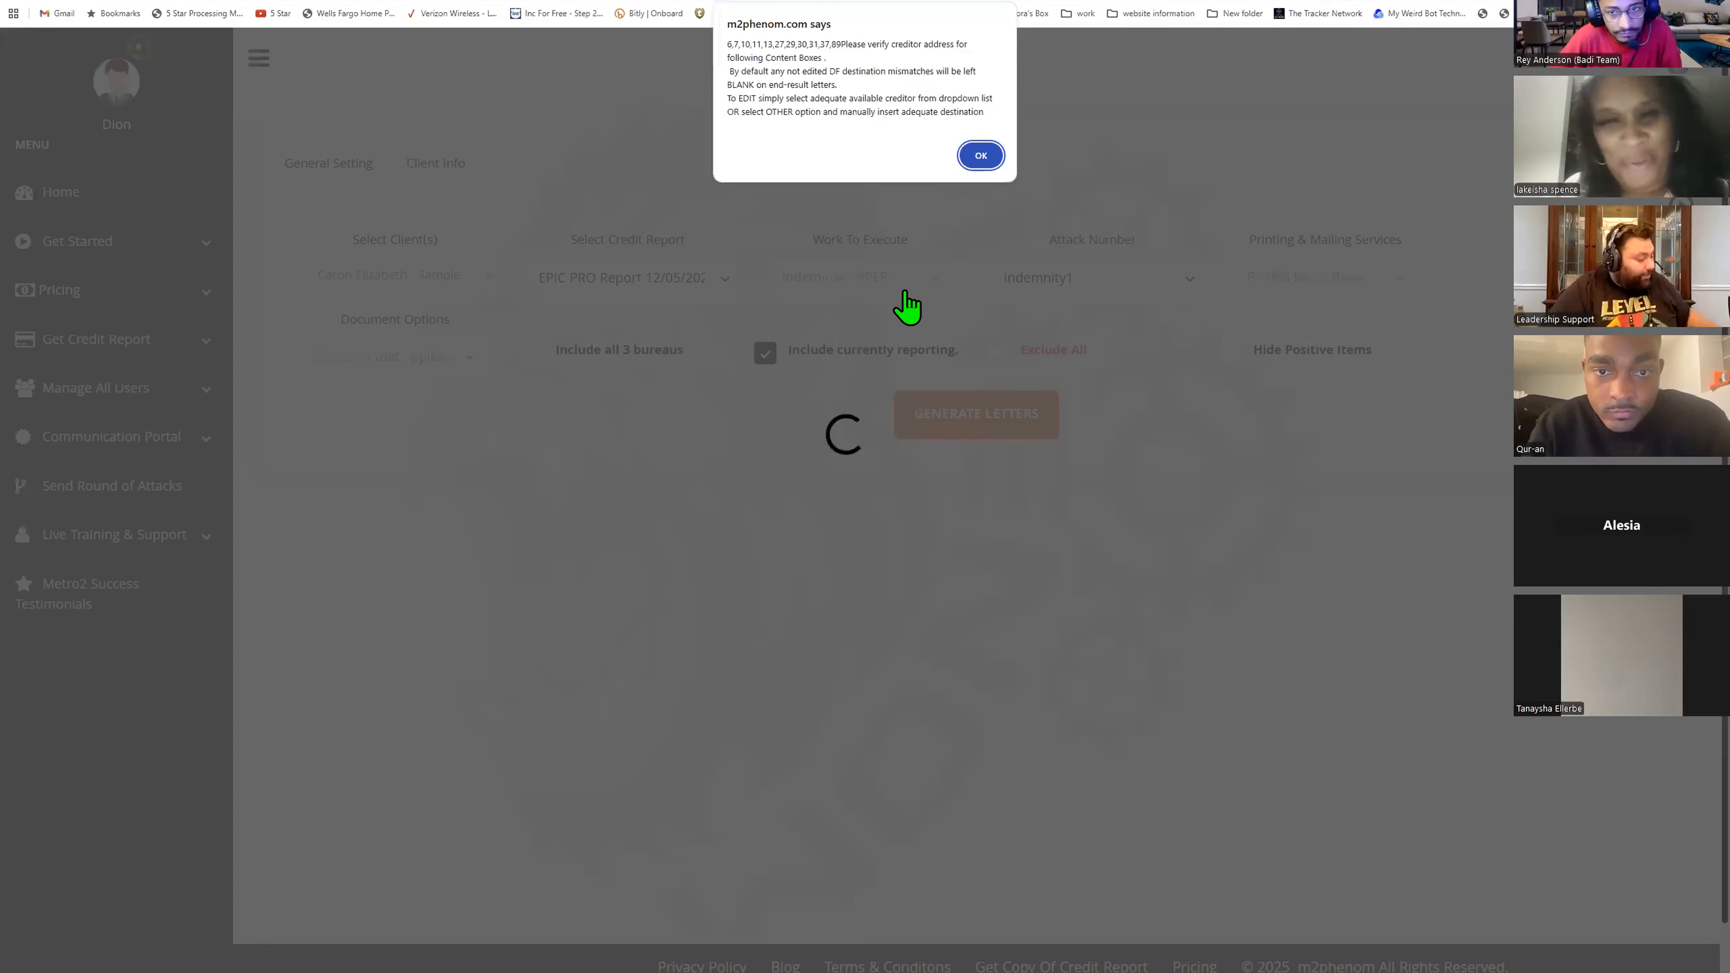
key(Return)
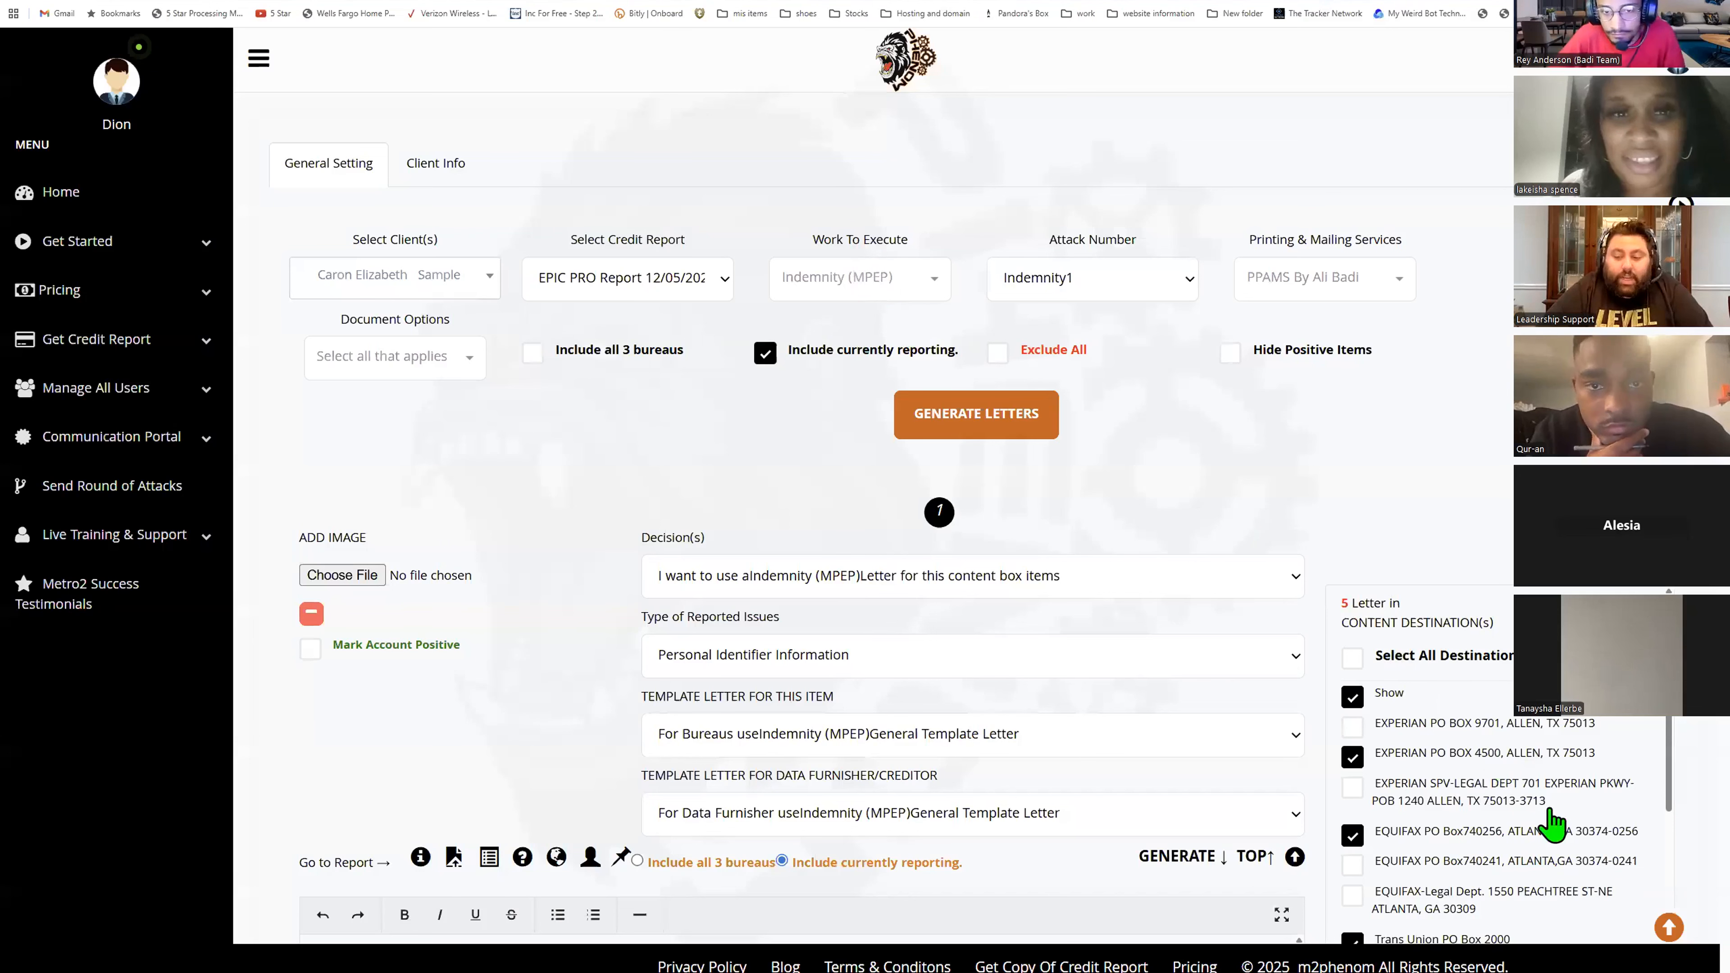
- Open the content-box navigator and turn on Hide Positive Items
click(1670, 928)
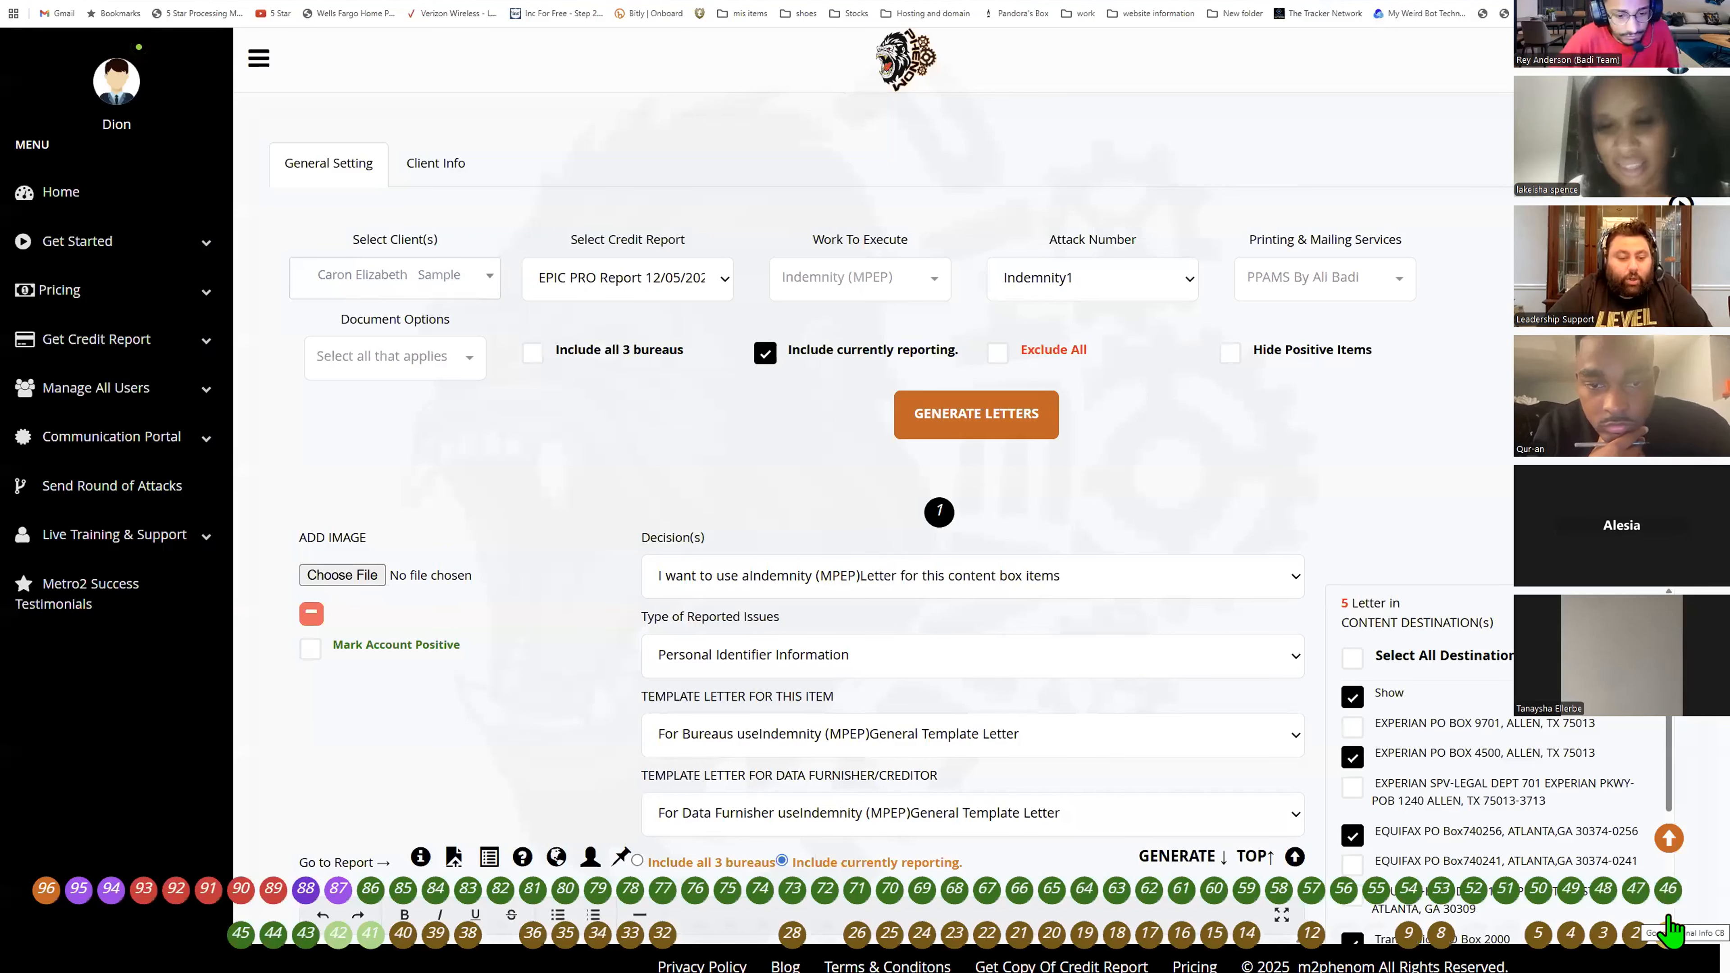
click(1231, 351)
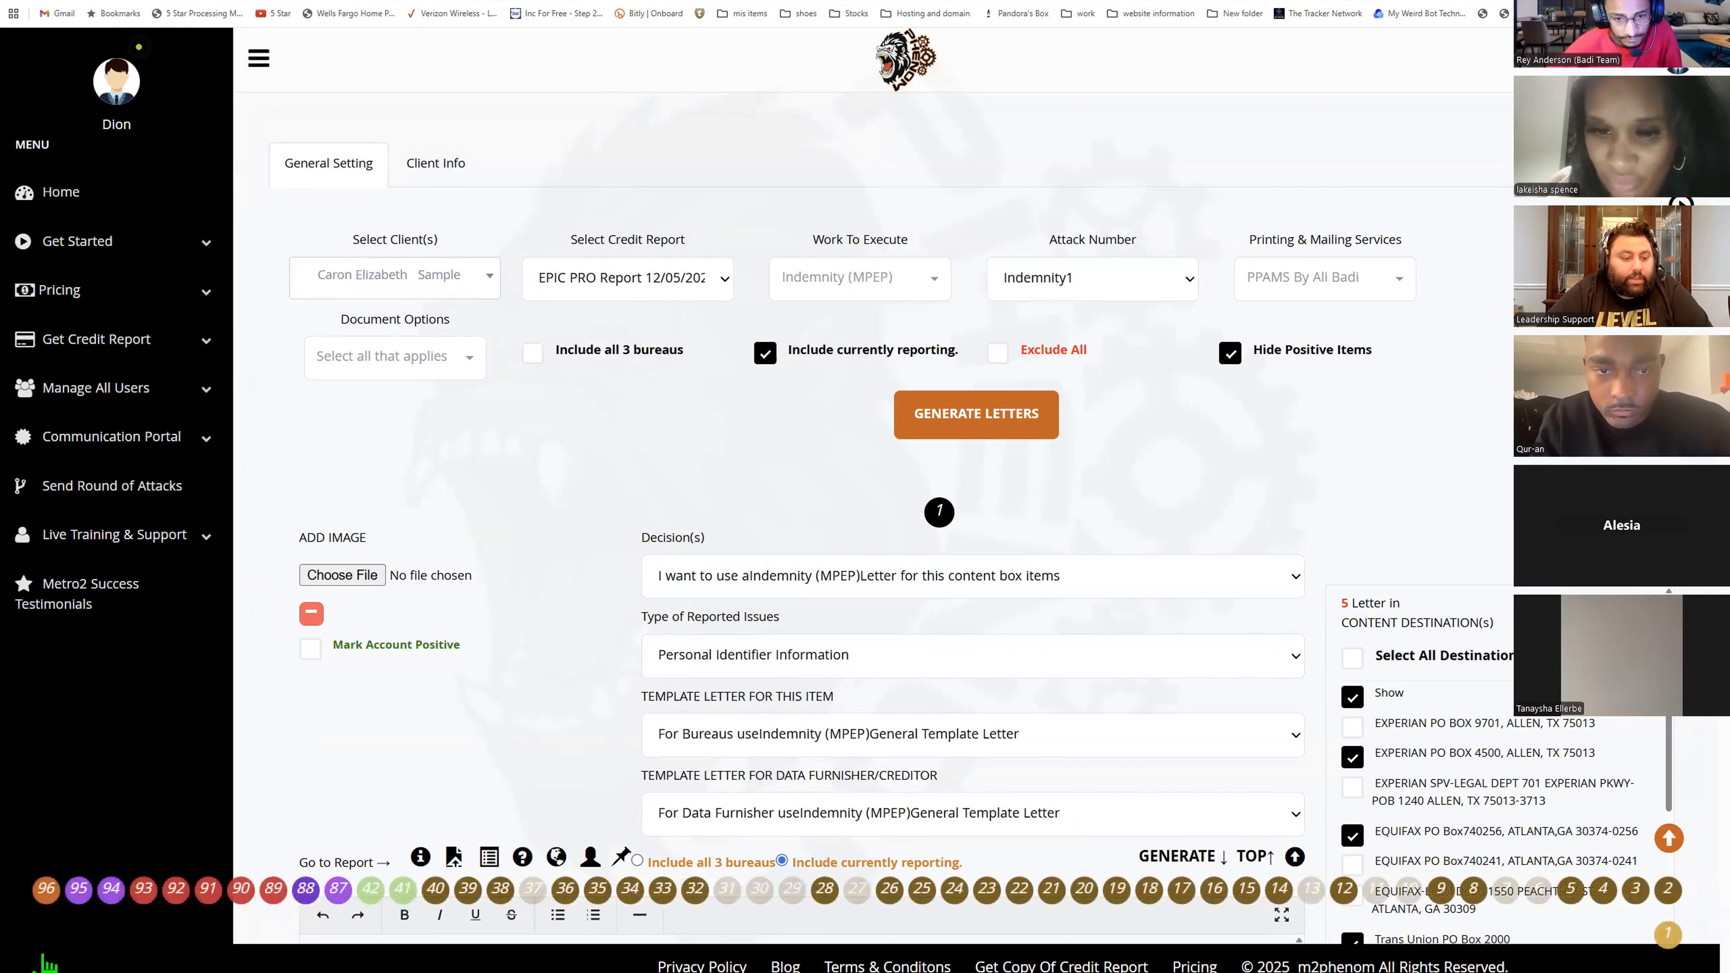
- Examine the first content box's decision, reported issue type and bureau and creditor template letter fields
scroll(887, 77, down, 6)
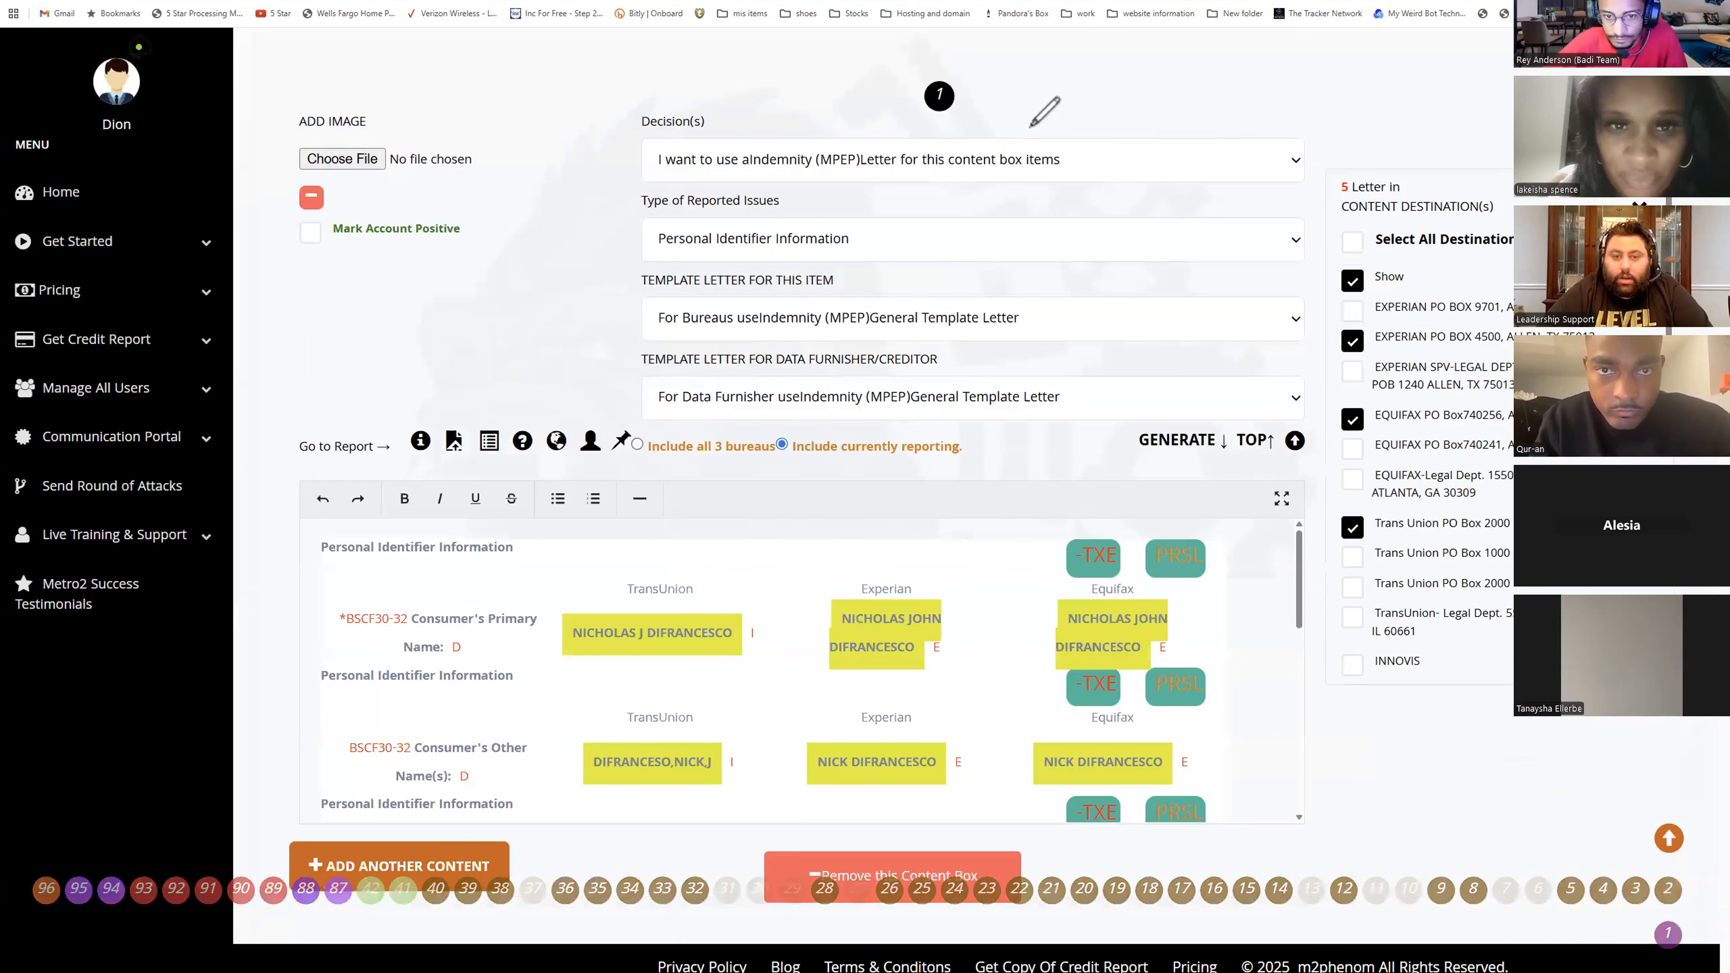
mouse_move(906, 72)
mouse_down()
mouse_move(1021, 133)
mouse_move(967, 68)
mouse_move(959, 87)
mouse_move(1002, 107)
mouse_move(1011, 89)
mouse_move(1013, 113)
mouse_move(1025, 89)
mouse_move(1131, 101)
mouse_up()
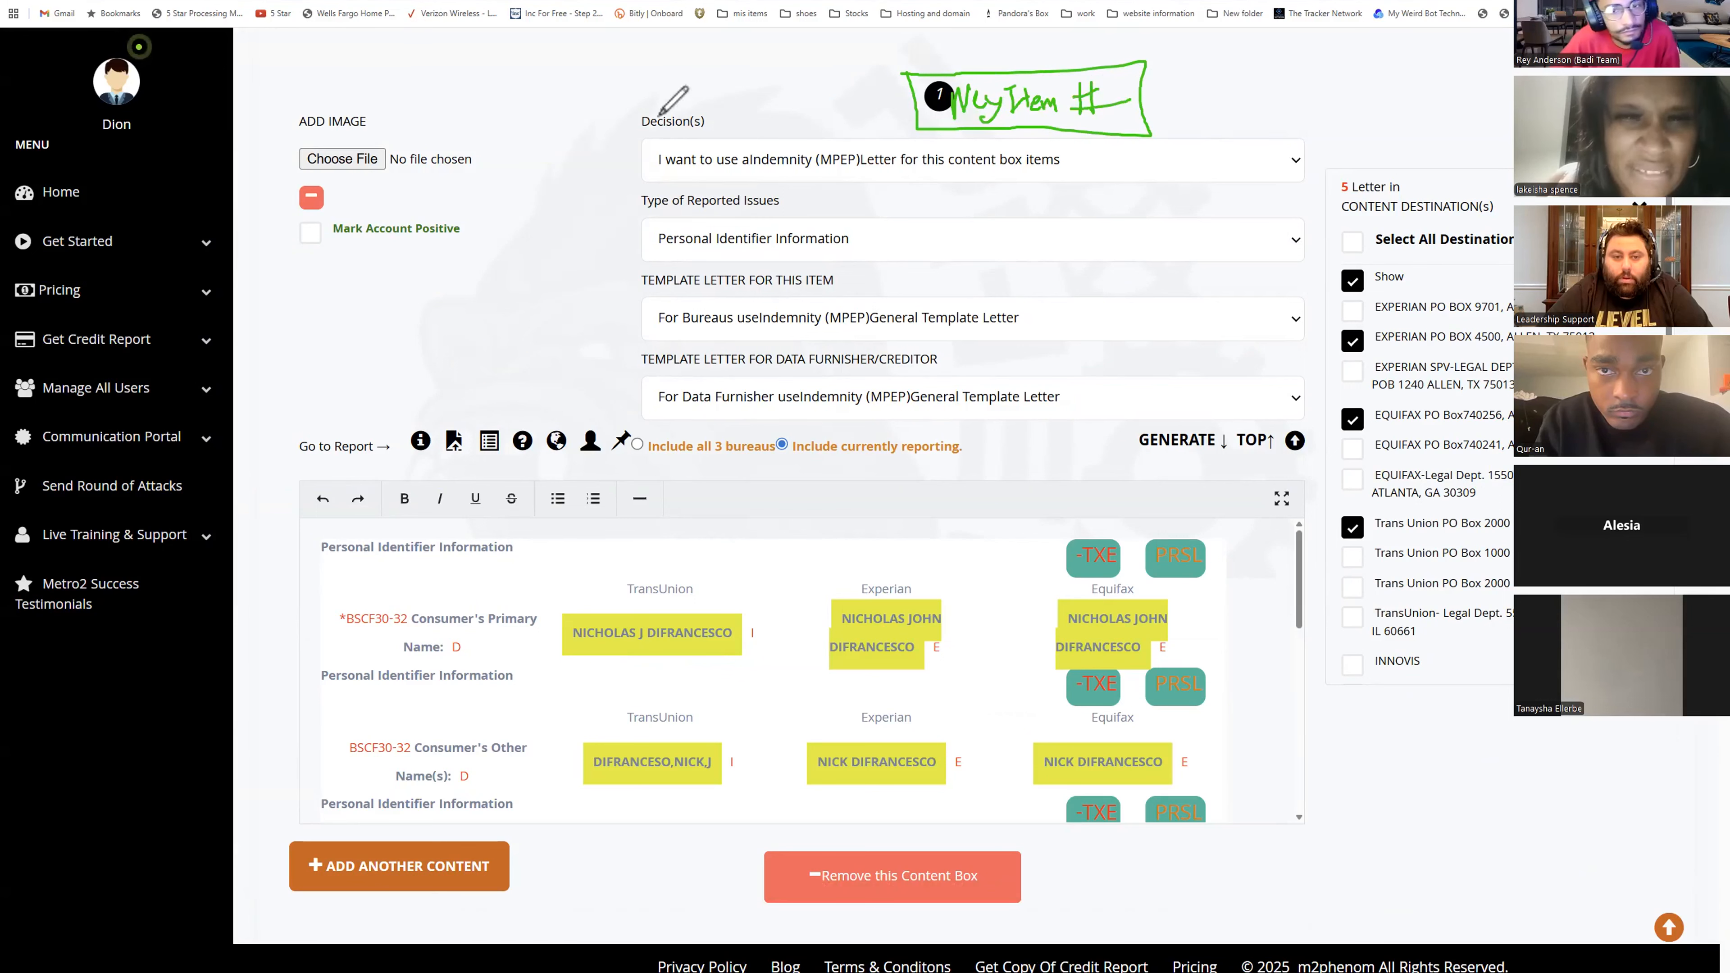
mouse_move(607, 144)
mouse_down()
mouse_move(636, 176)
mouse_move(613, 345)
mouse_move(630, 407)
mouse_up()
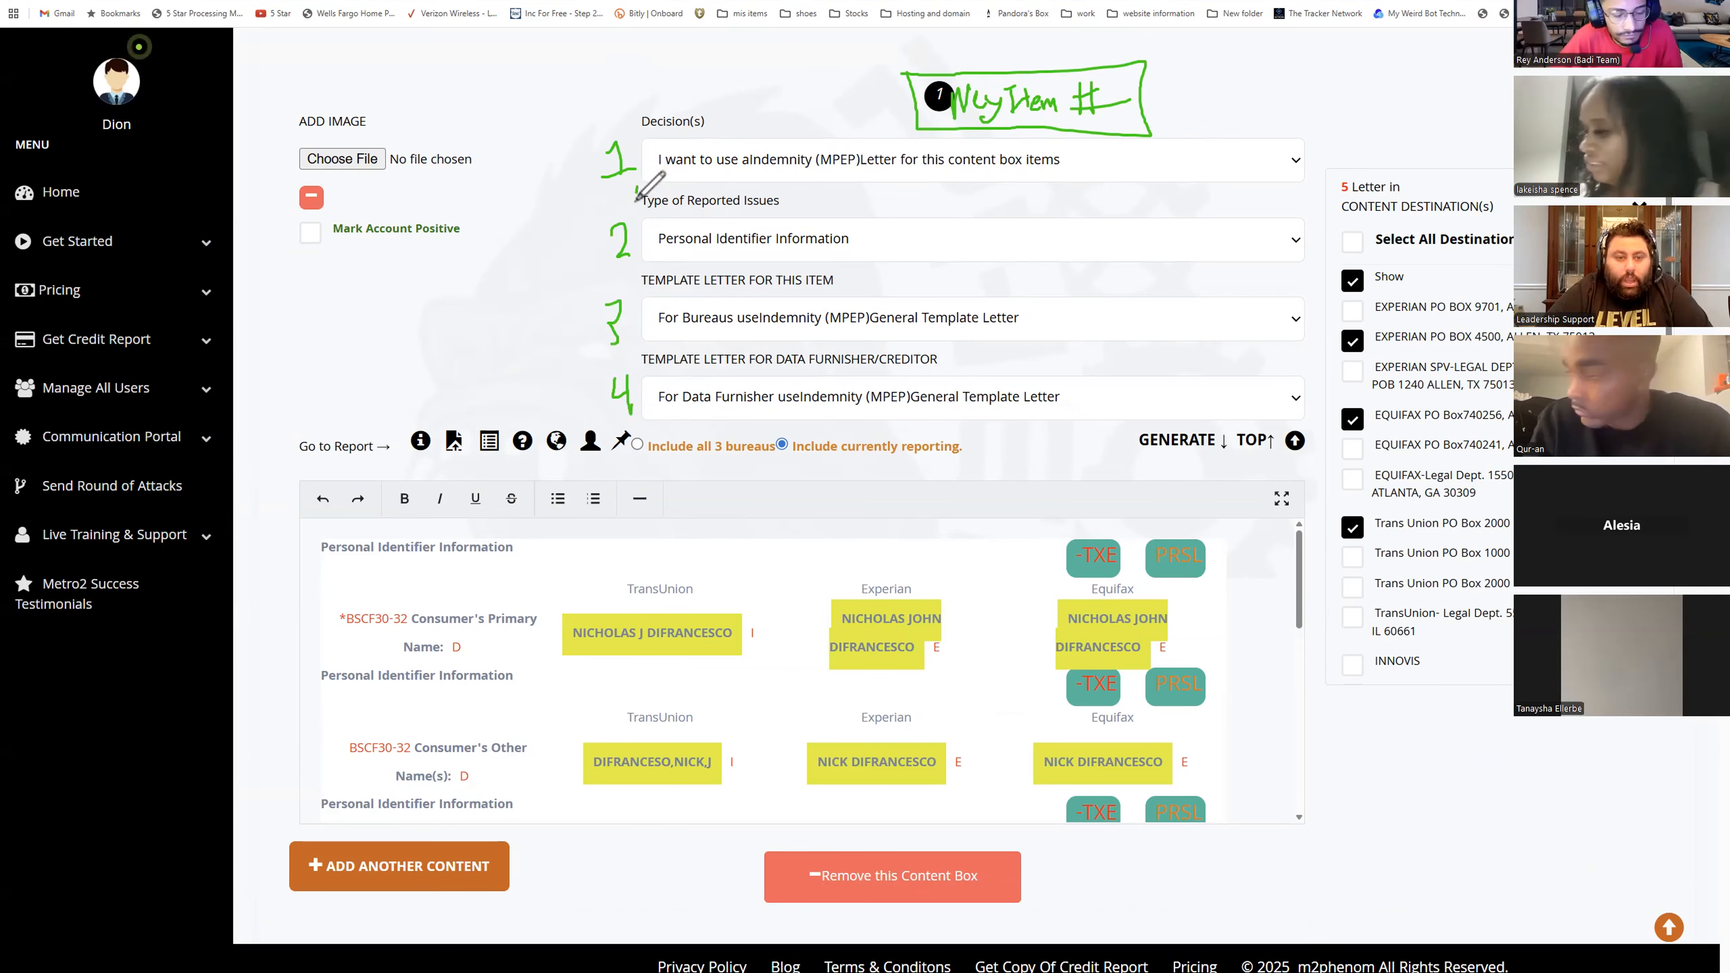
mouse_move(638, 185)
mouse_down()
mouse_move(638, 266)
mouse_move(1011, 266)
mouse_move(997, 185)
mouse_move(638, 186)
mouse_up()
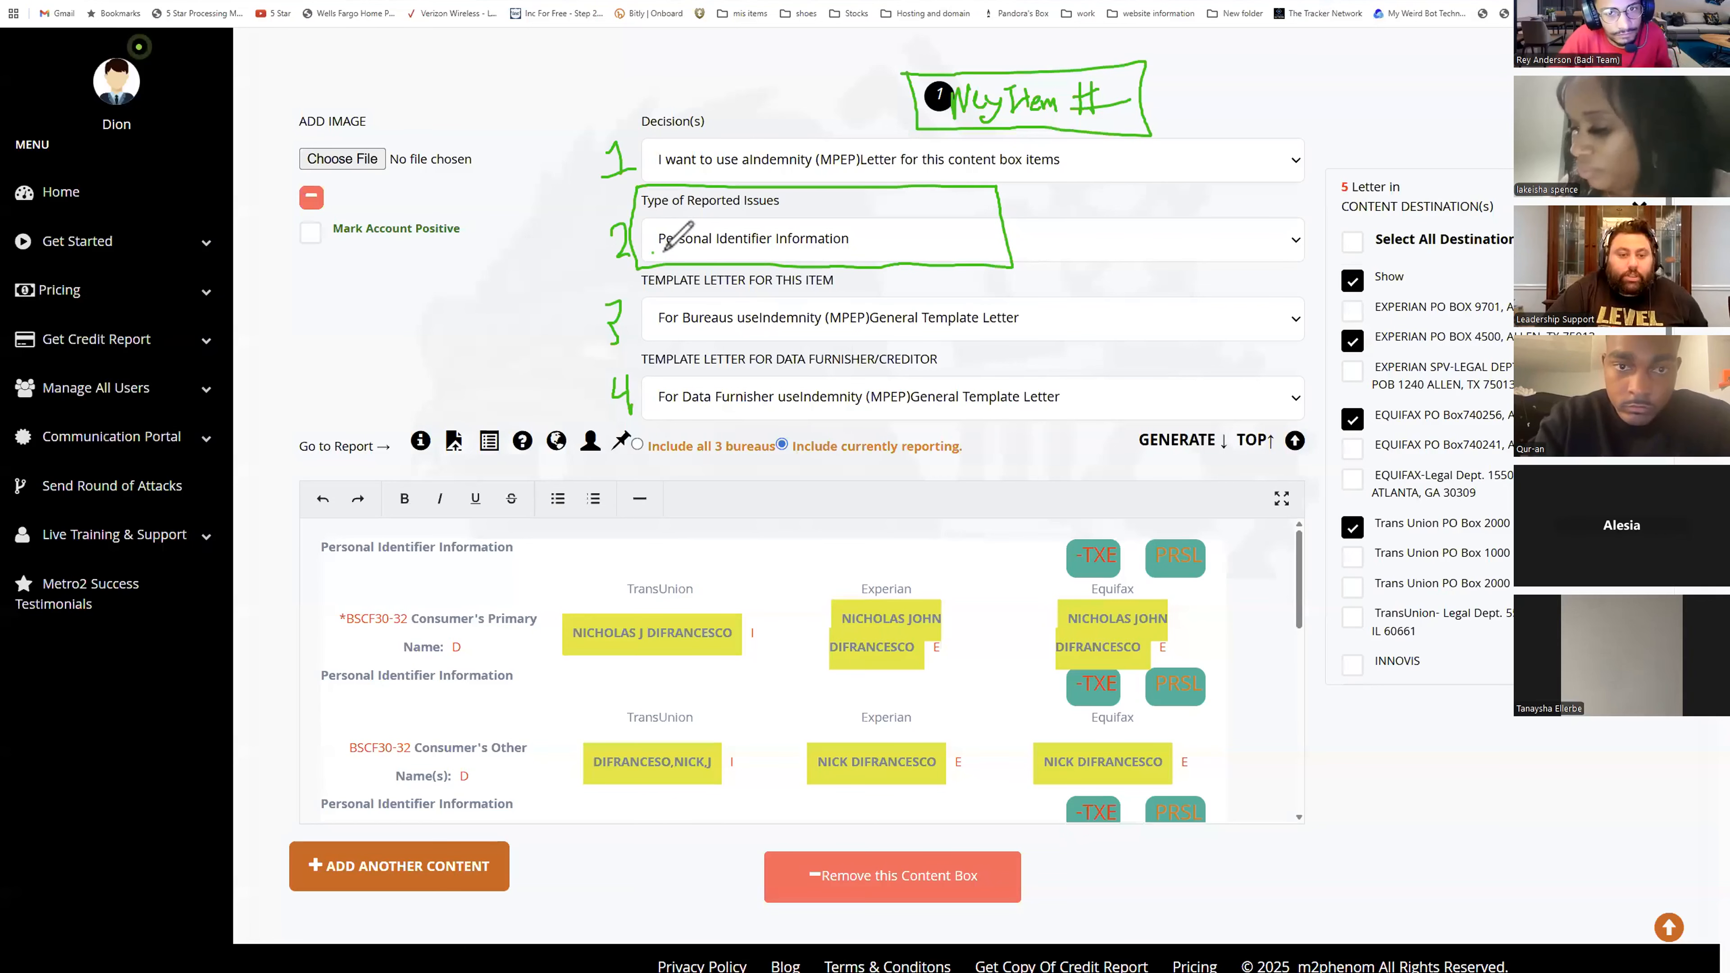
drag(653, 253, 726, 250)
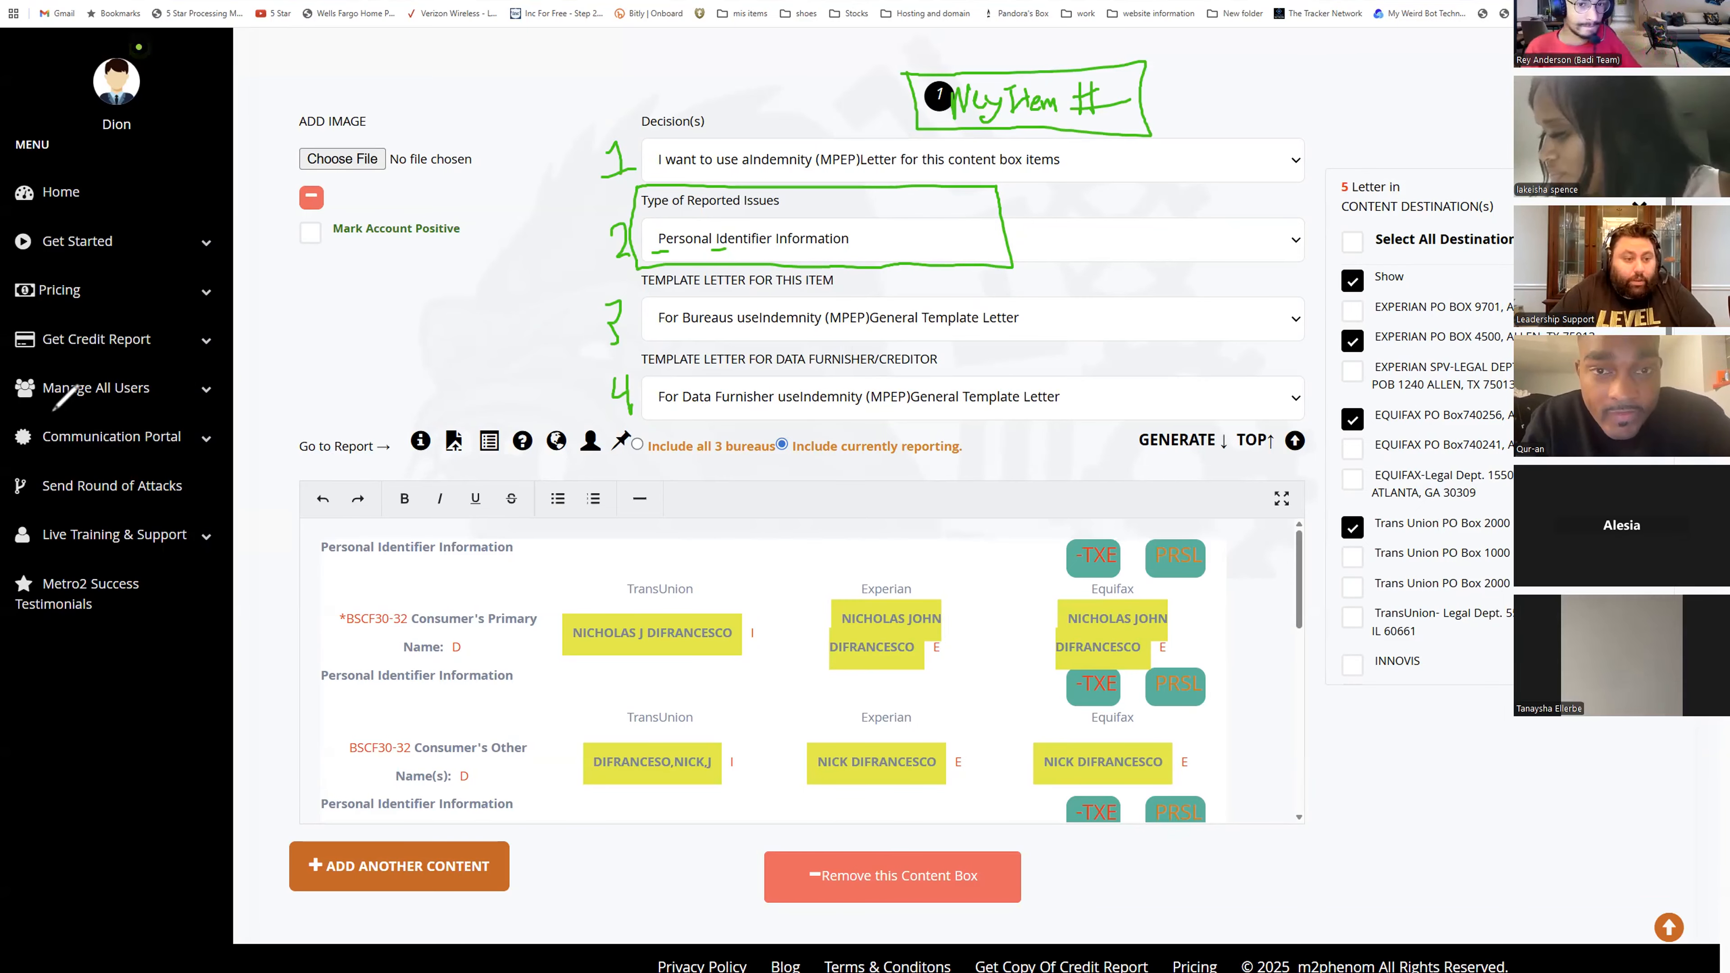
click(14, 283)
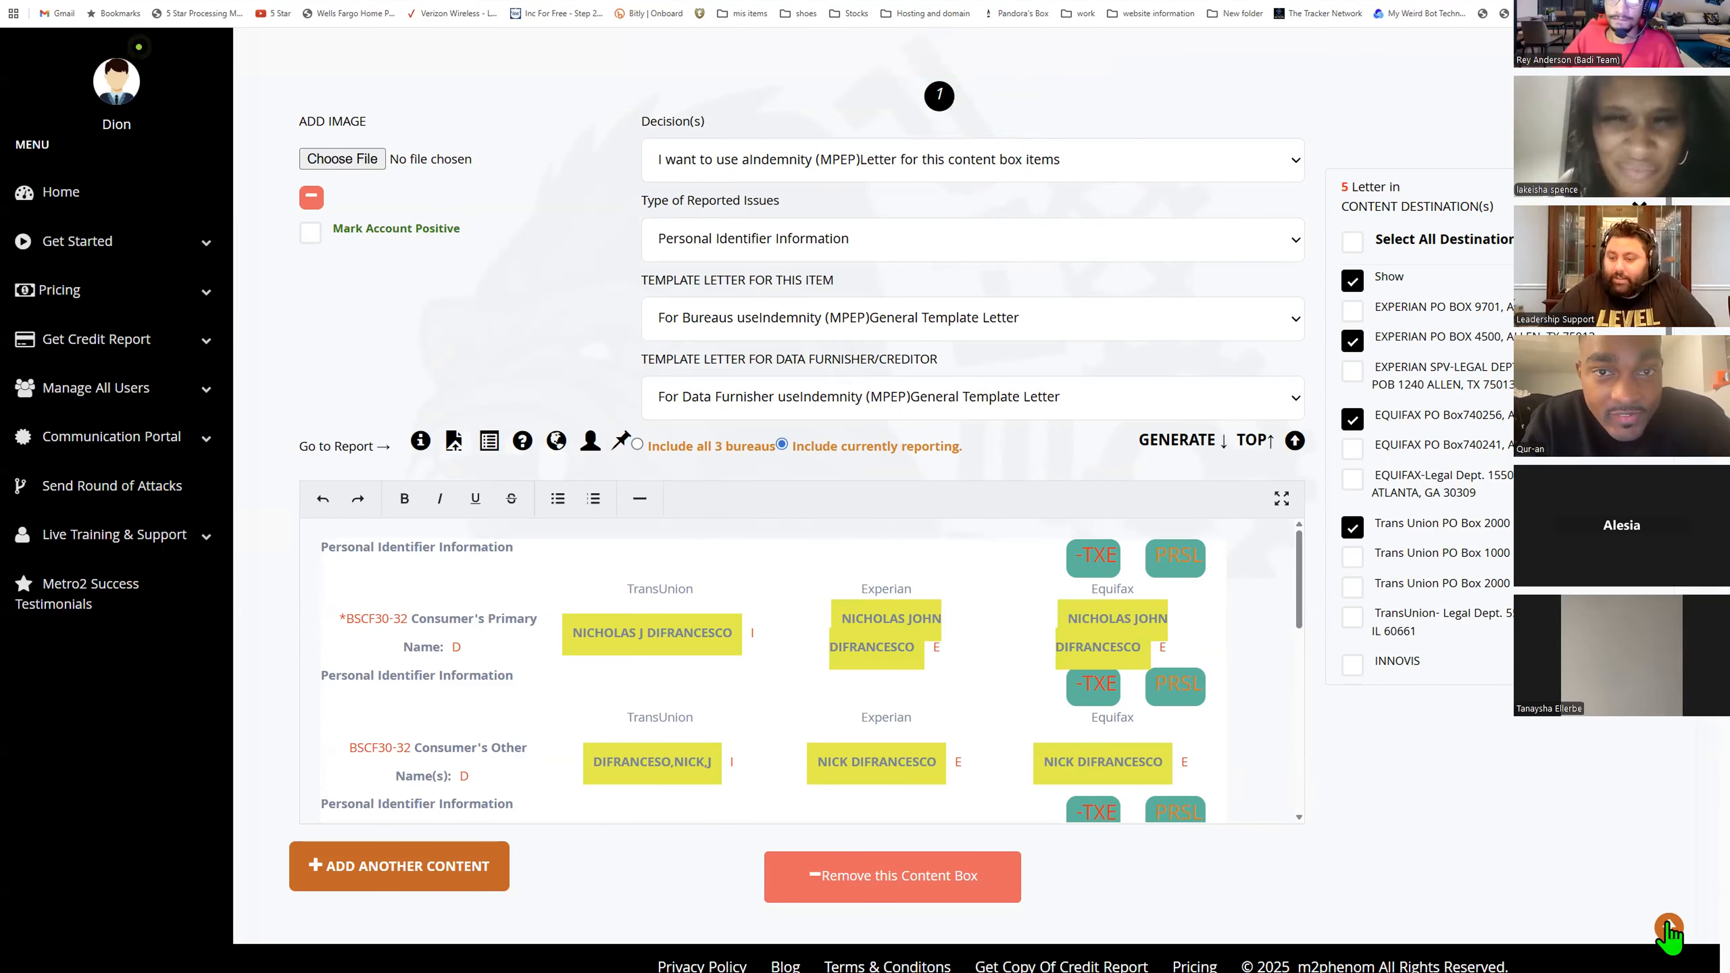
- Jump through the inquiry content boxes using the numbered item navigator
mouse_move(1666, 928)
click(1662, 897)
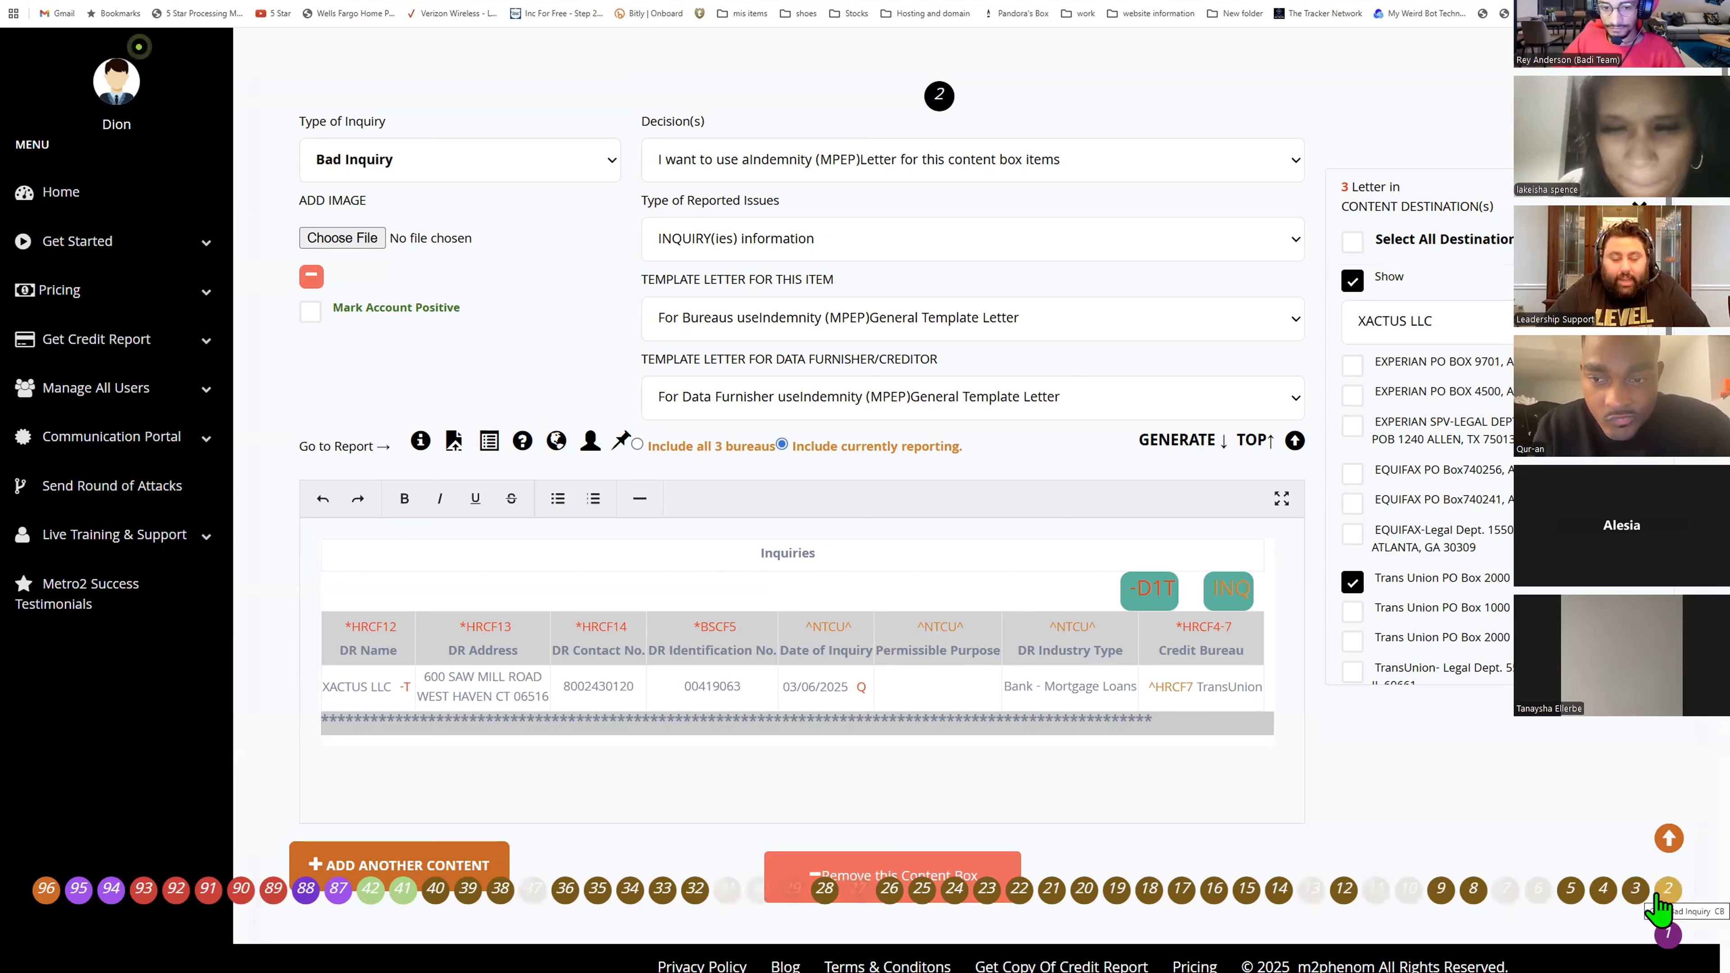
click(1602, 890)
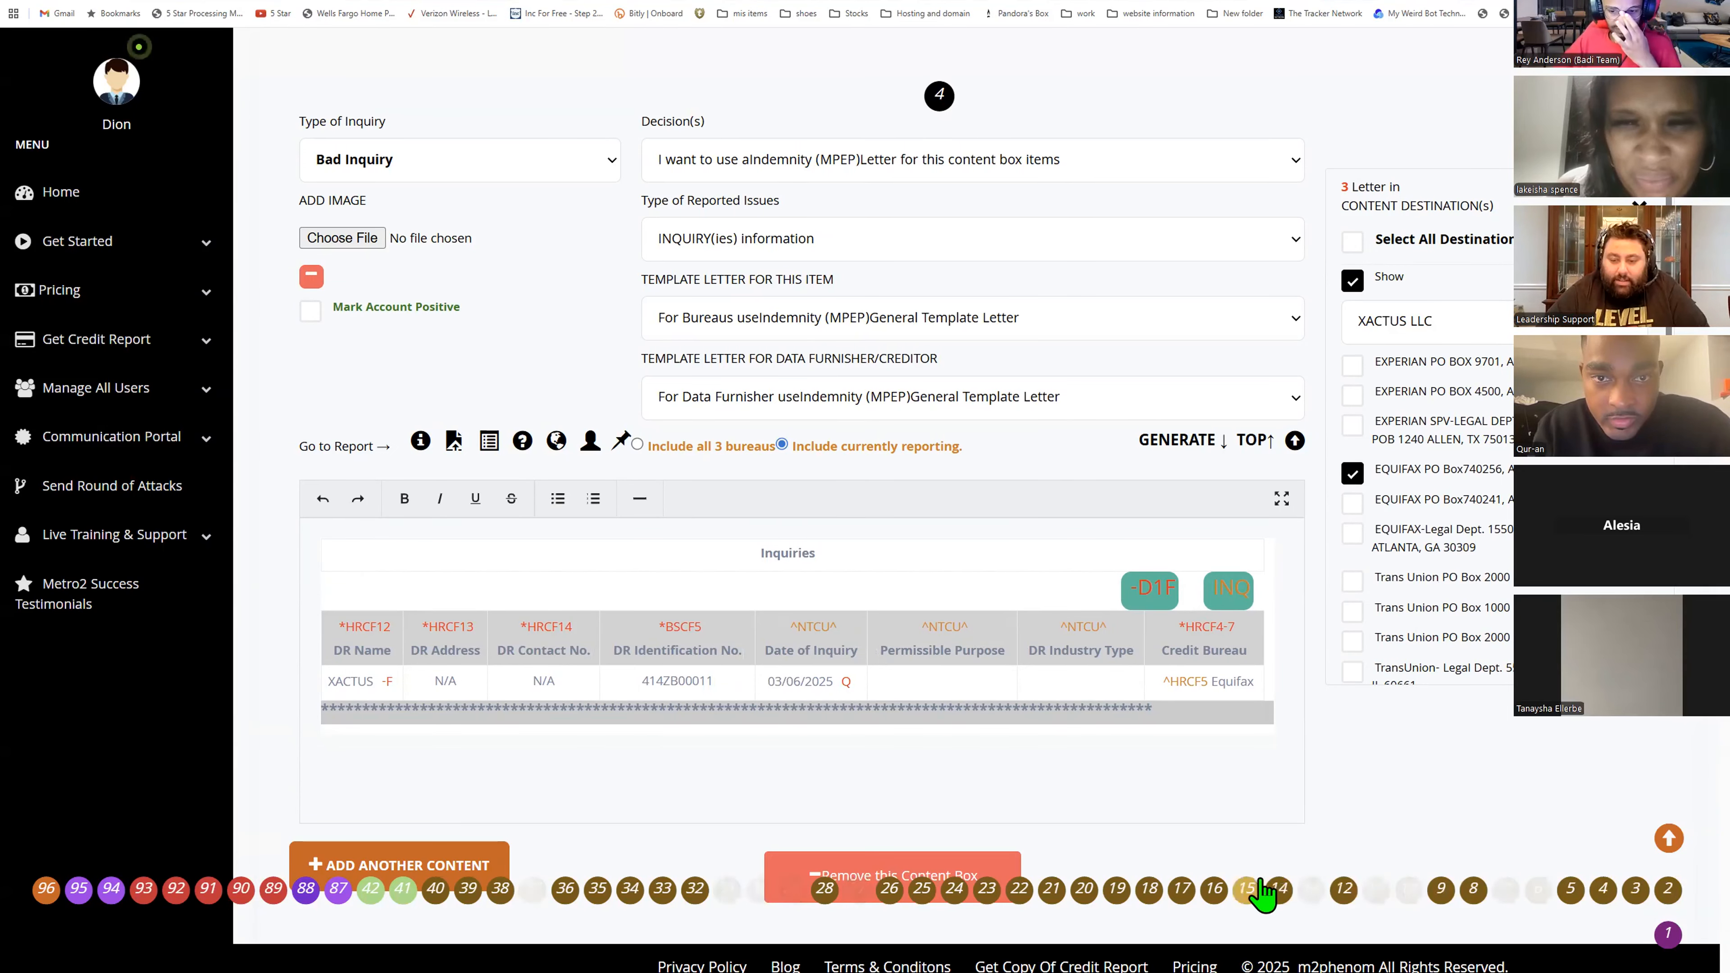
click(1272, 890)
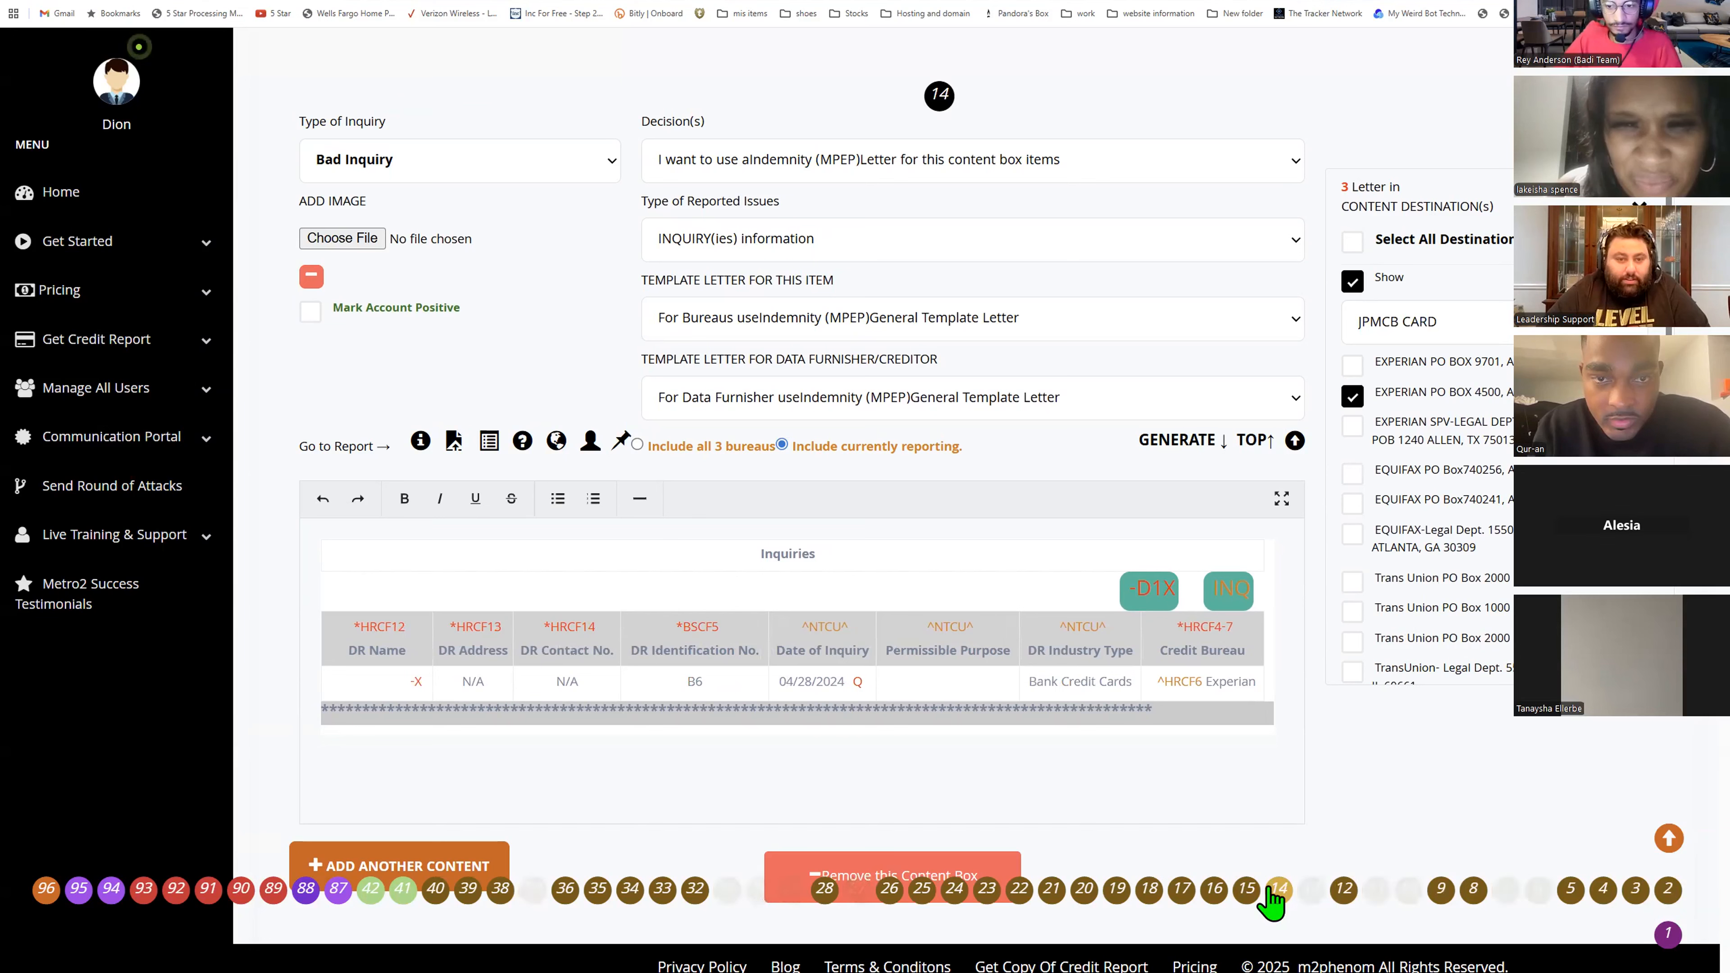
click(688, 890)
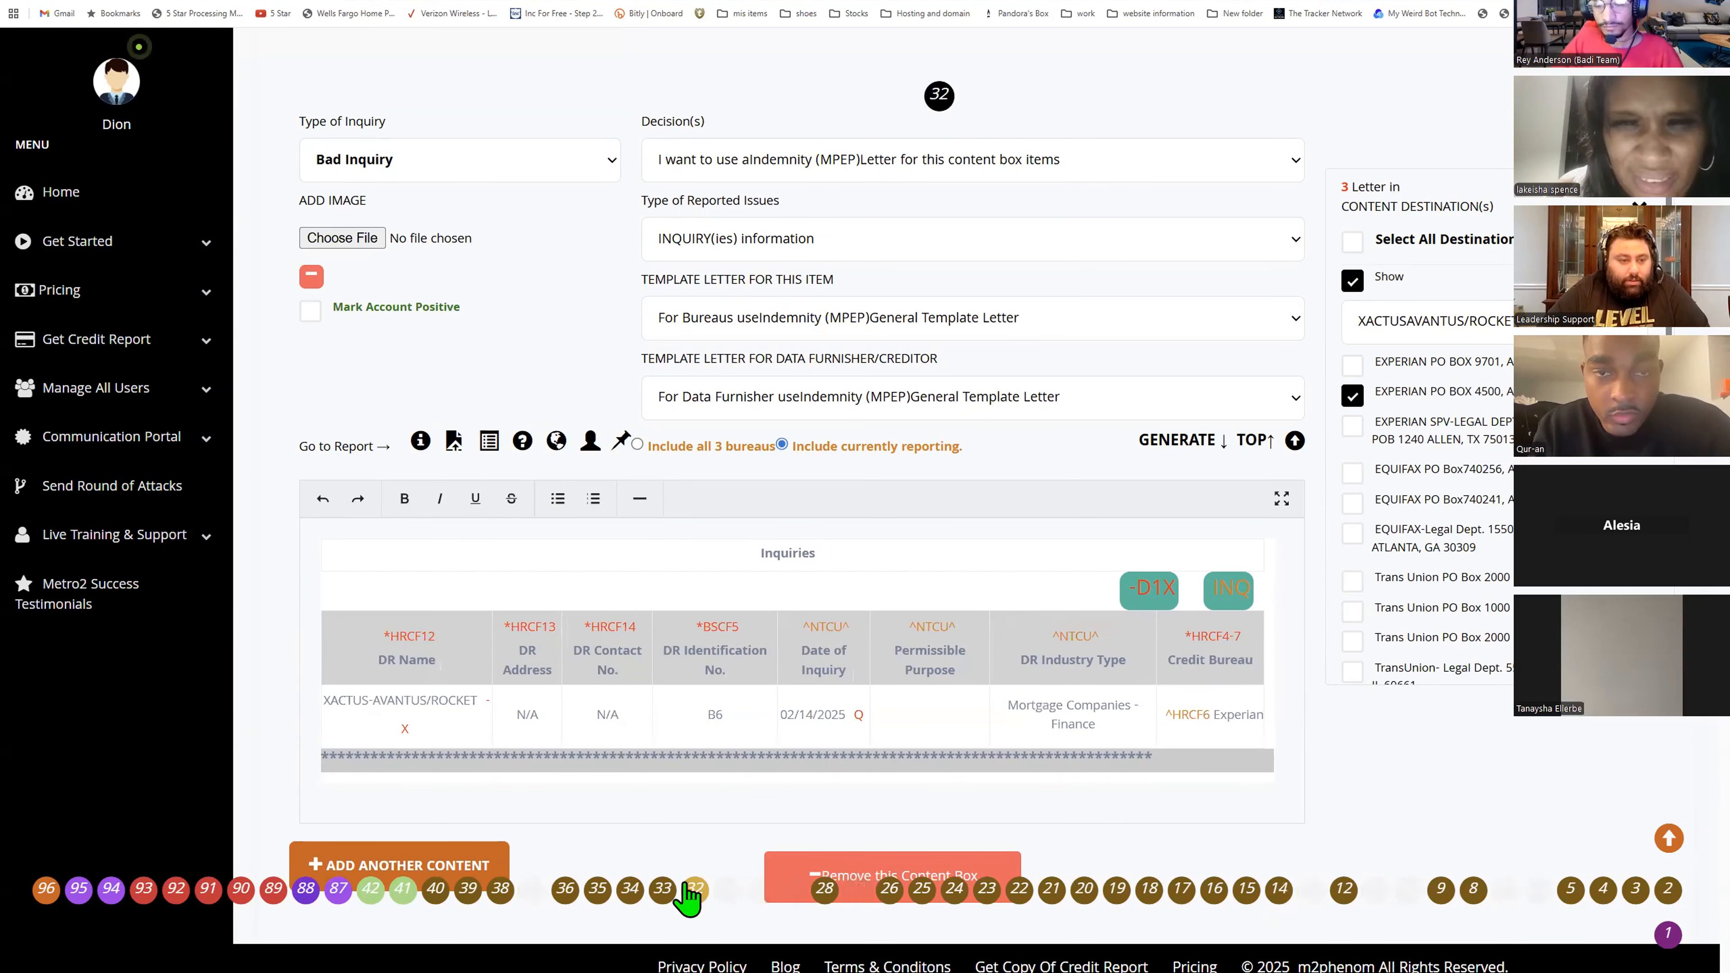
click(437, 890)
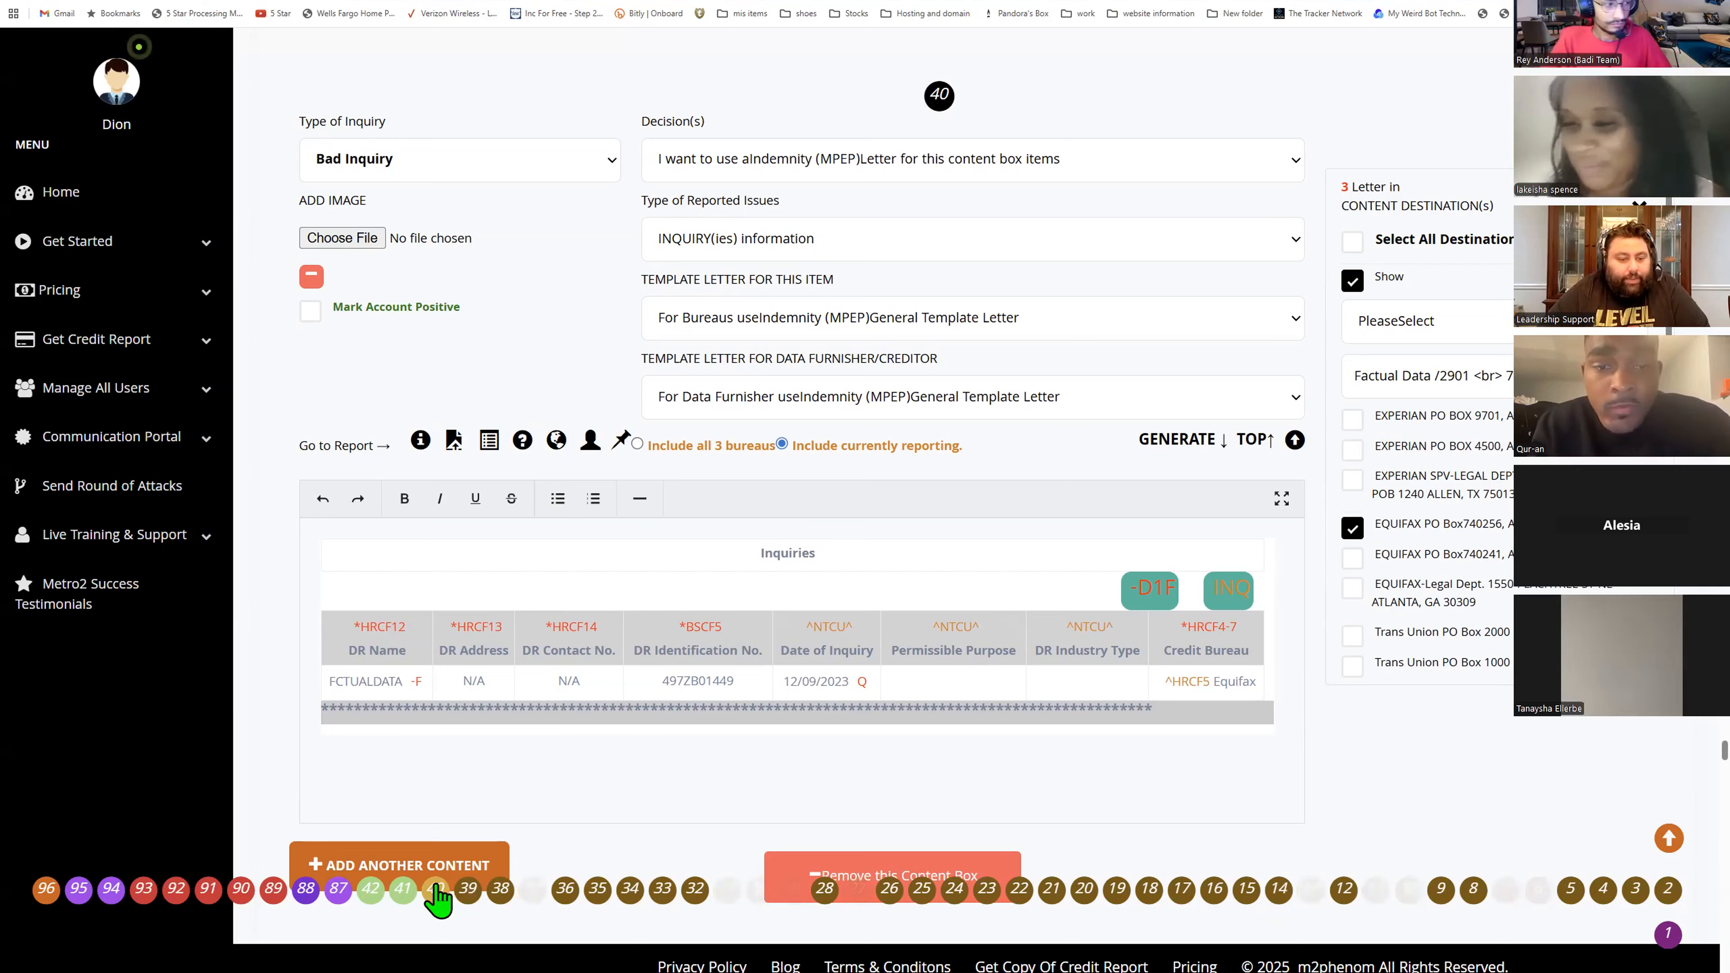
click(402, 893)
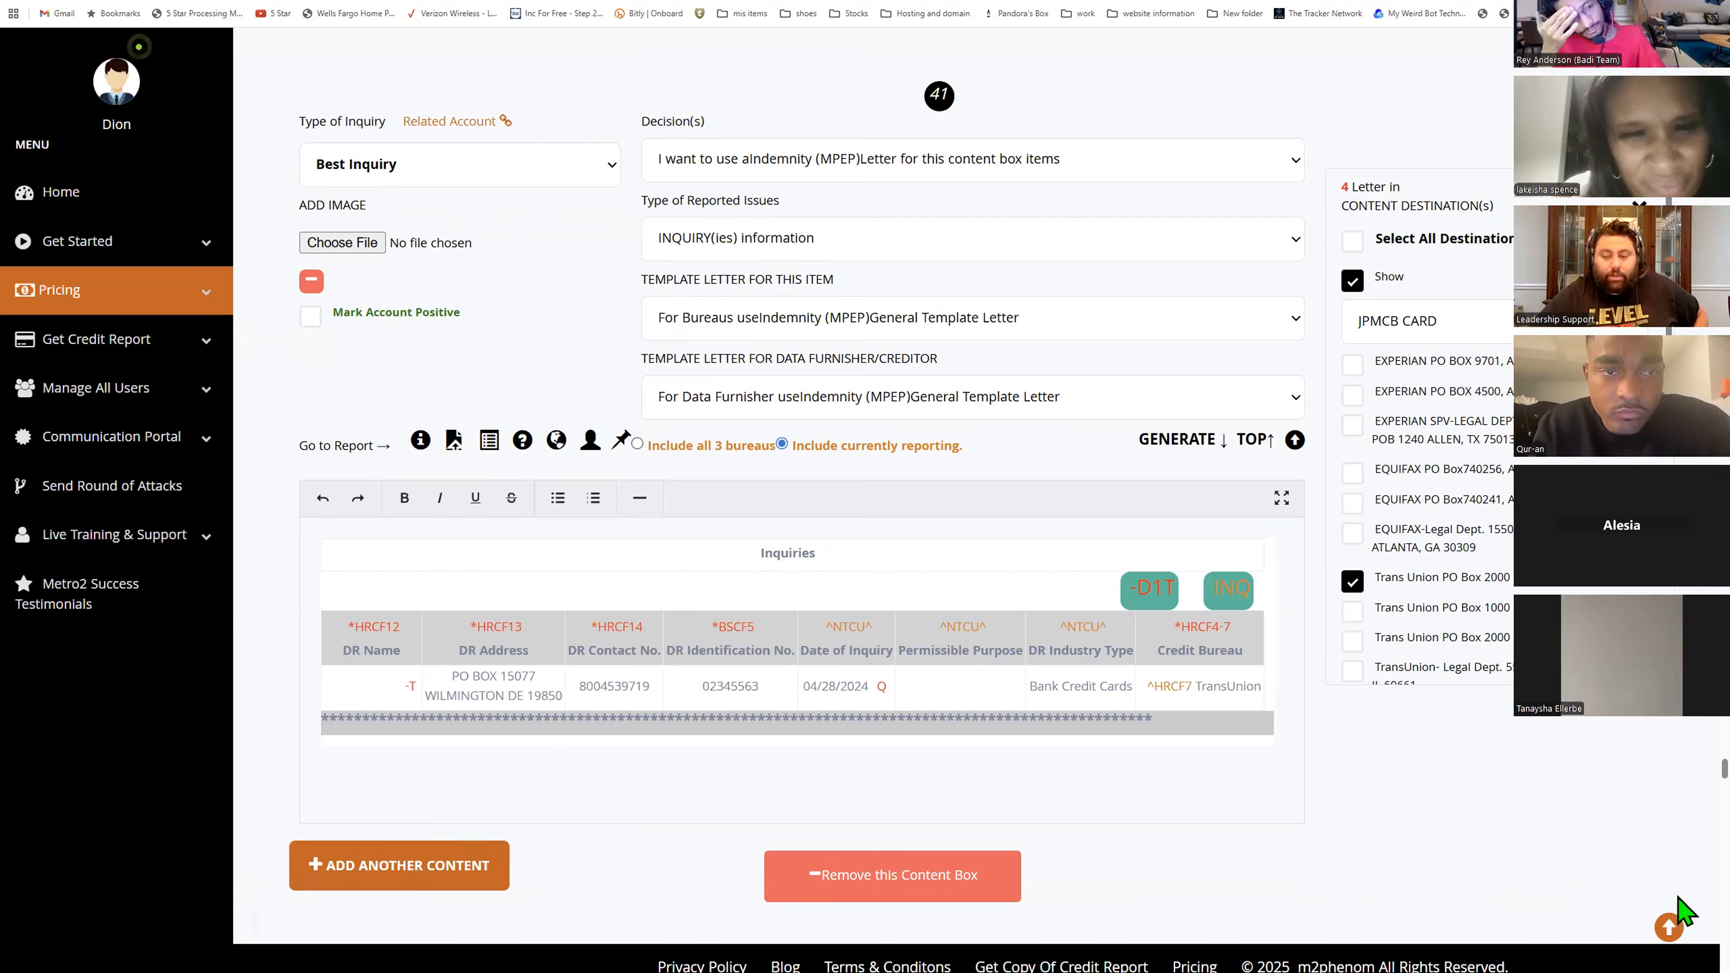
- Browse the account content boxes 87 through 96 and the attached proof images below them
mouse_move(567, 890)
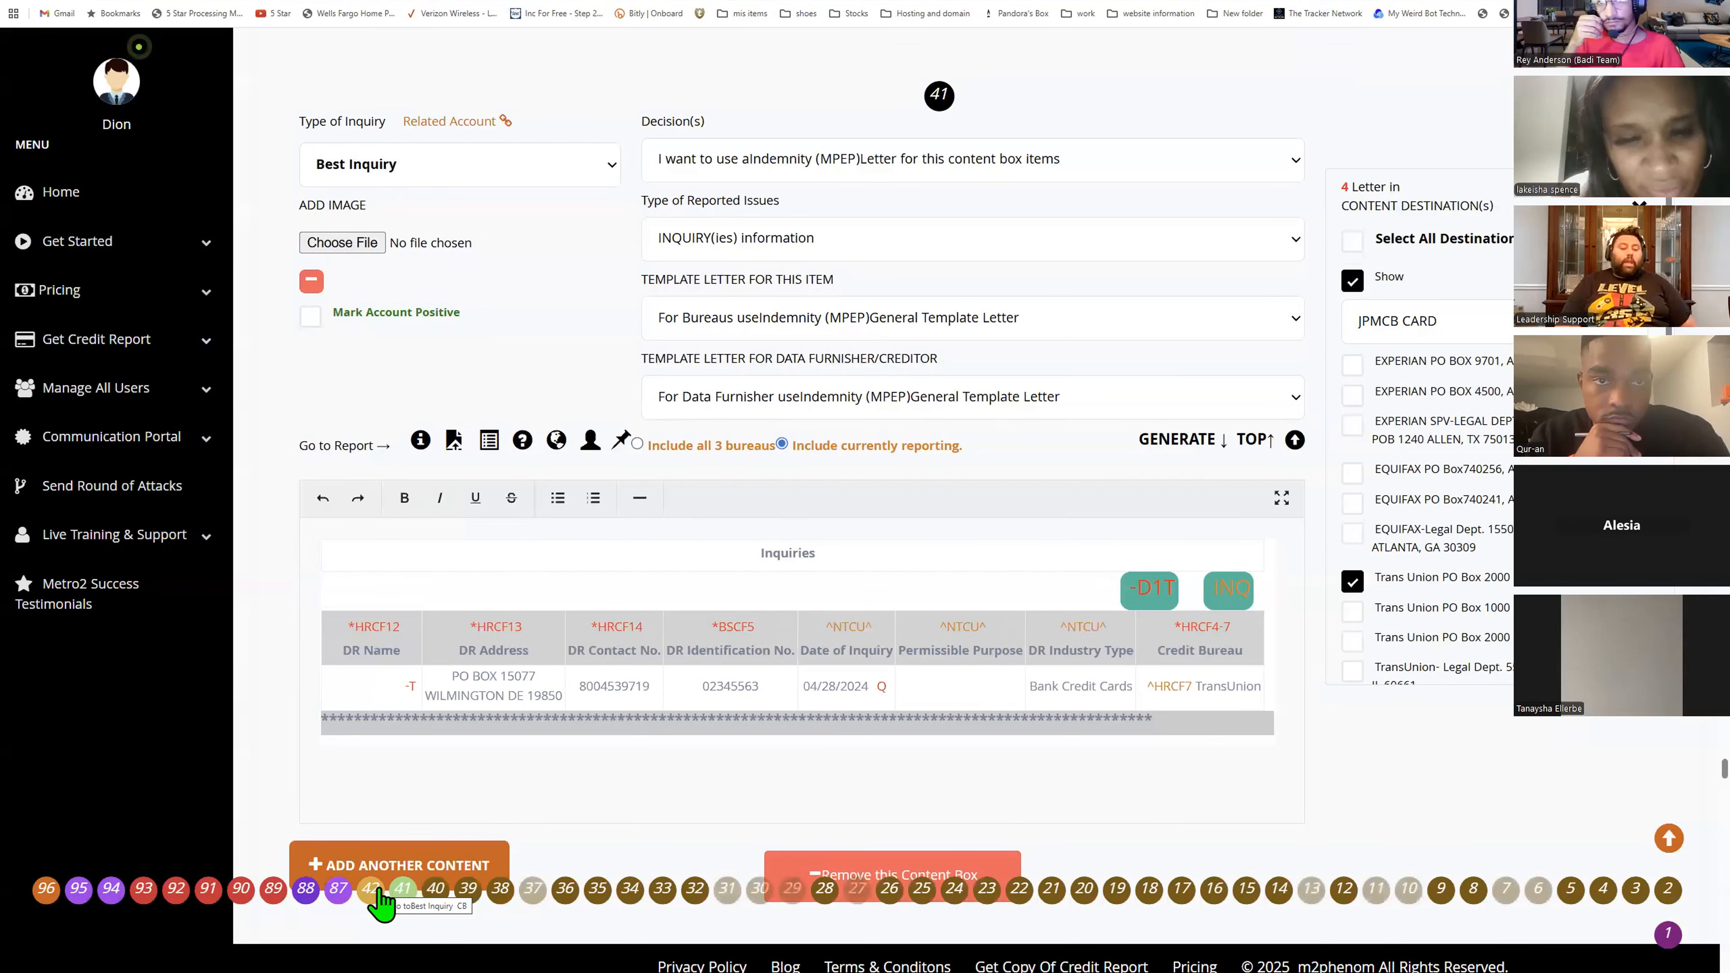
click(330, 887)
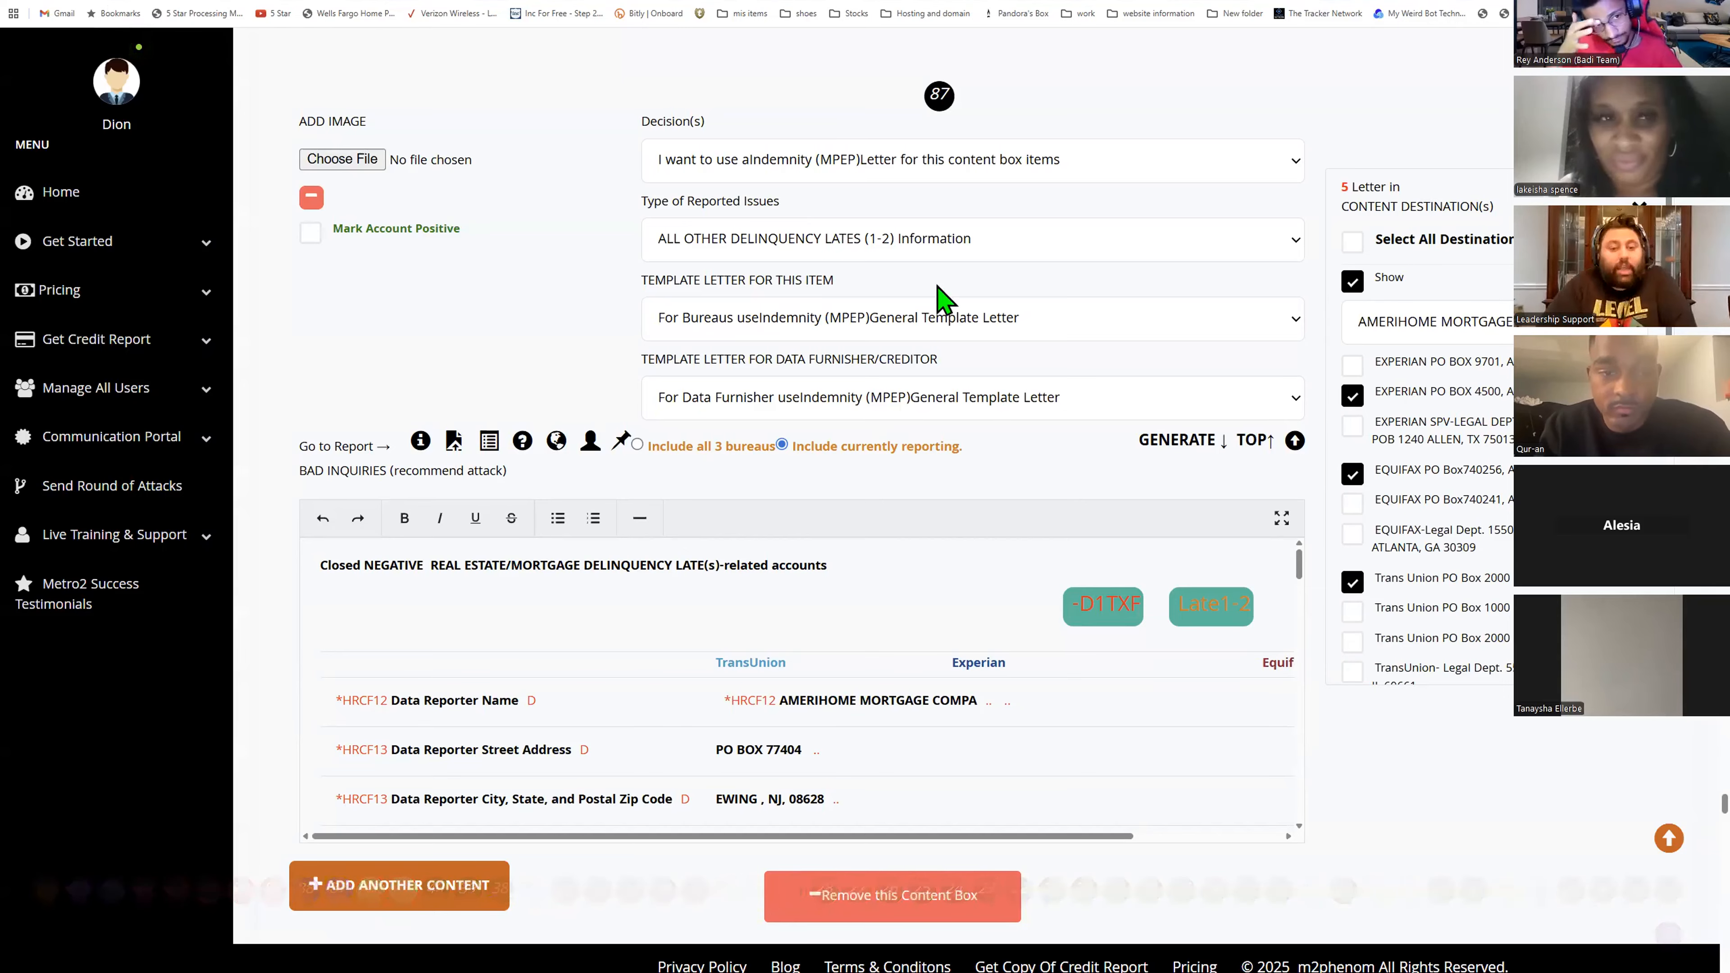
mouse_move(1262, 934)
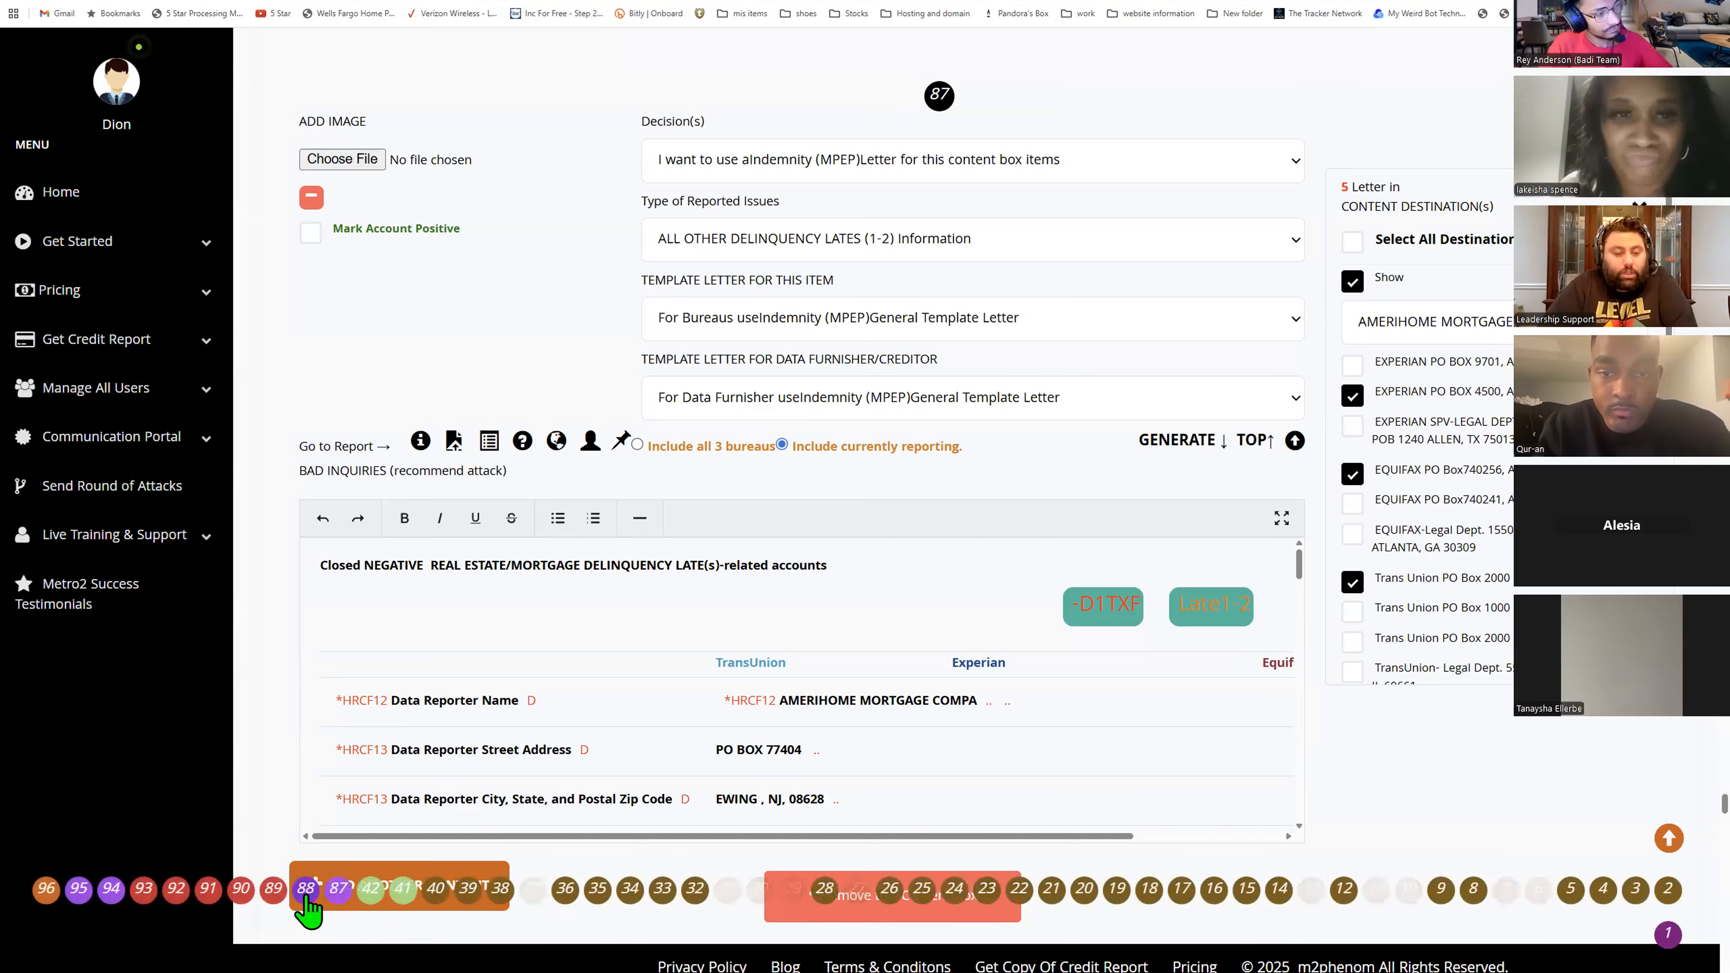
click(303, 890)
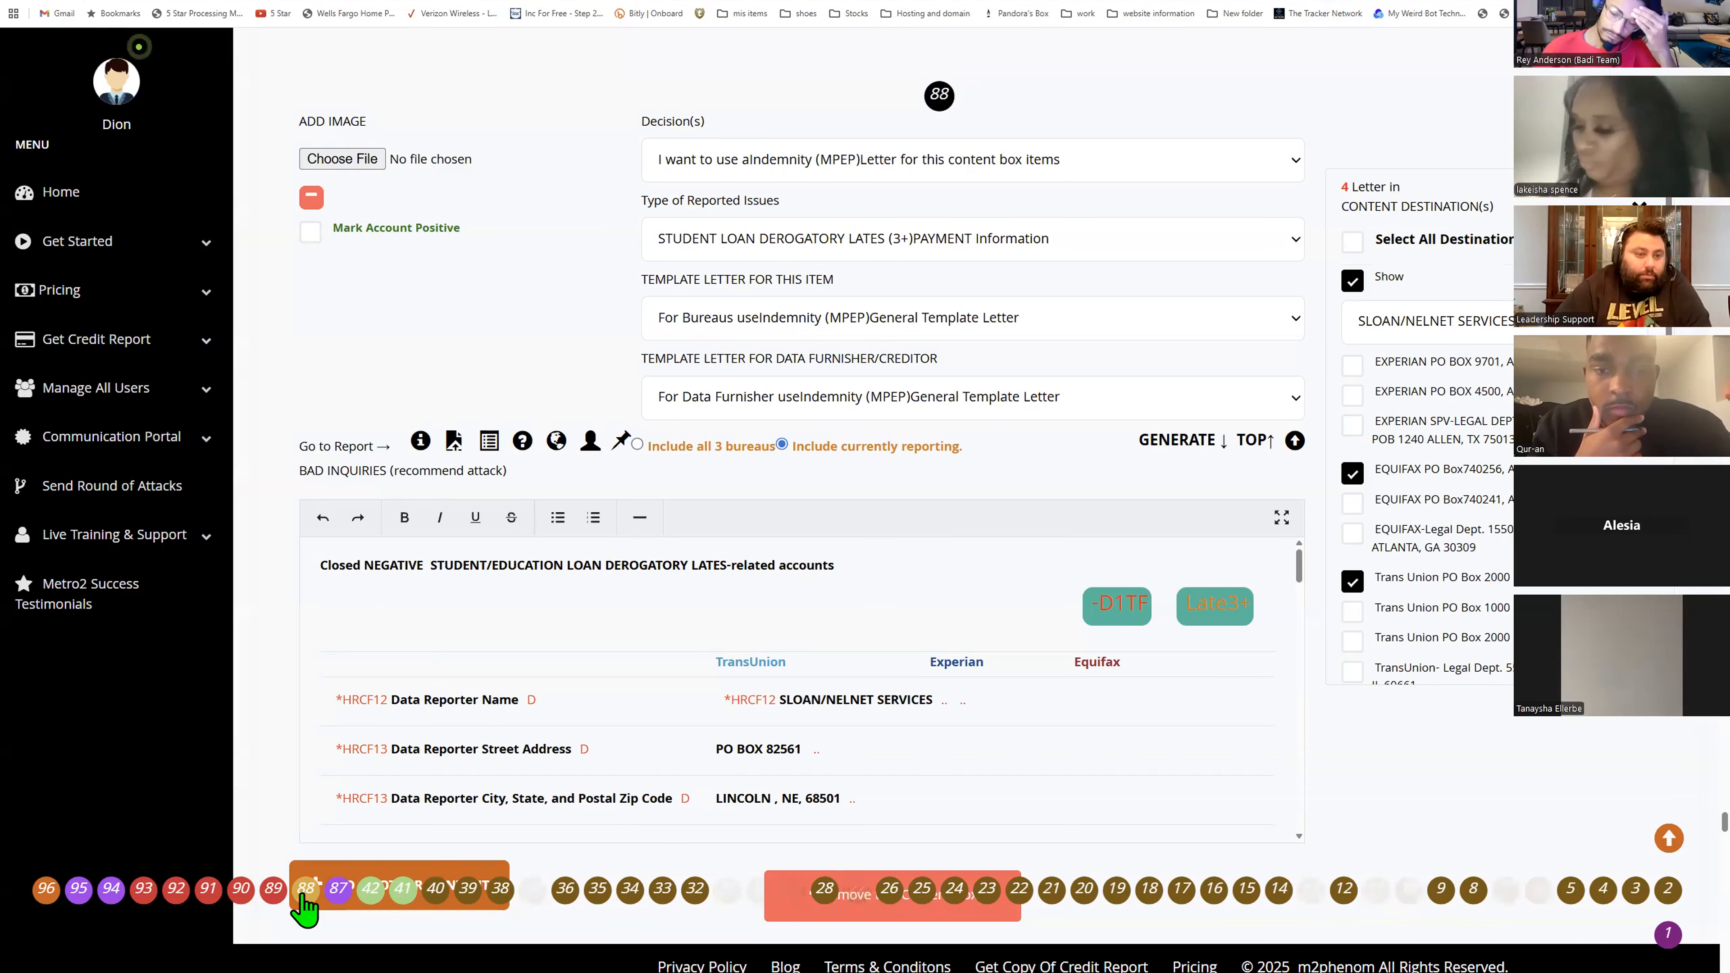
click(278, 894)
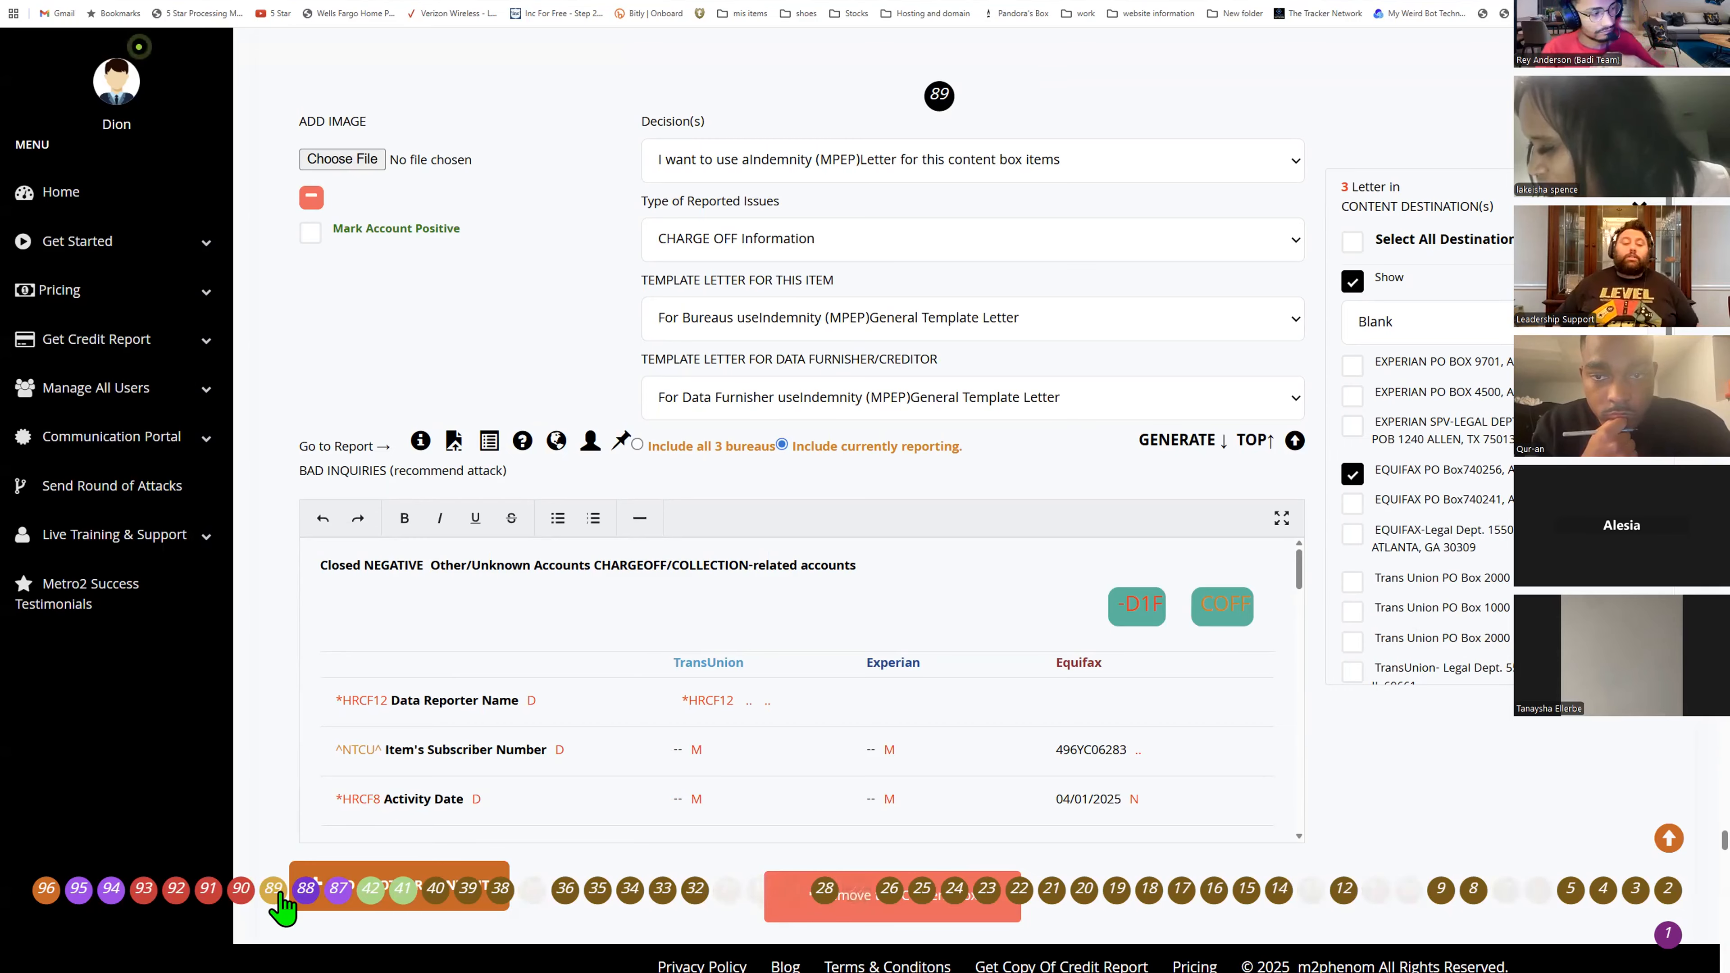
click(247, 893)
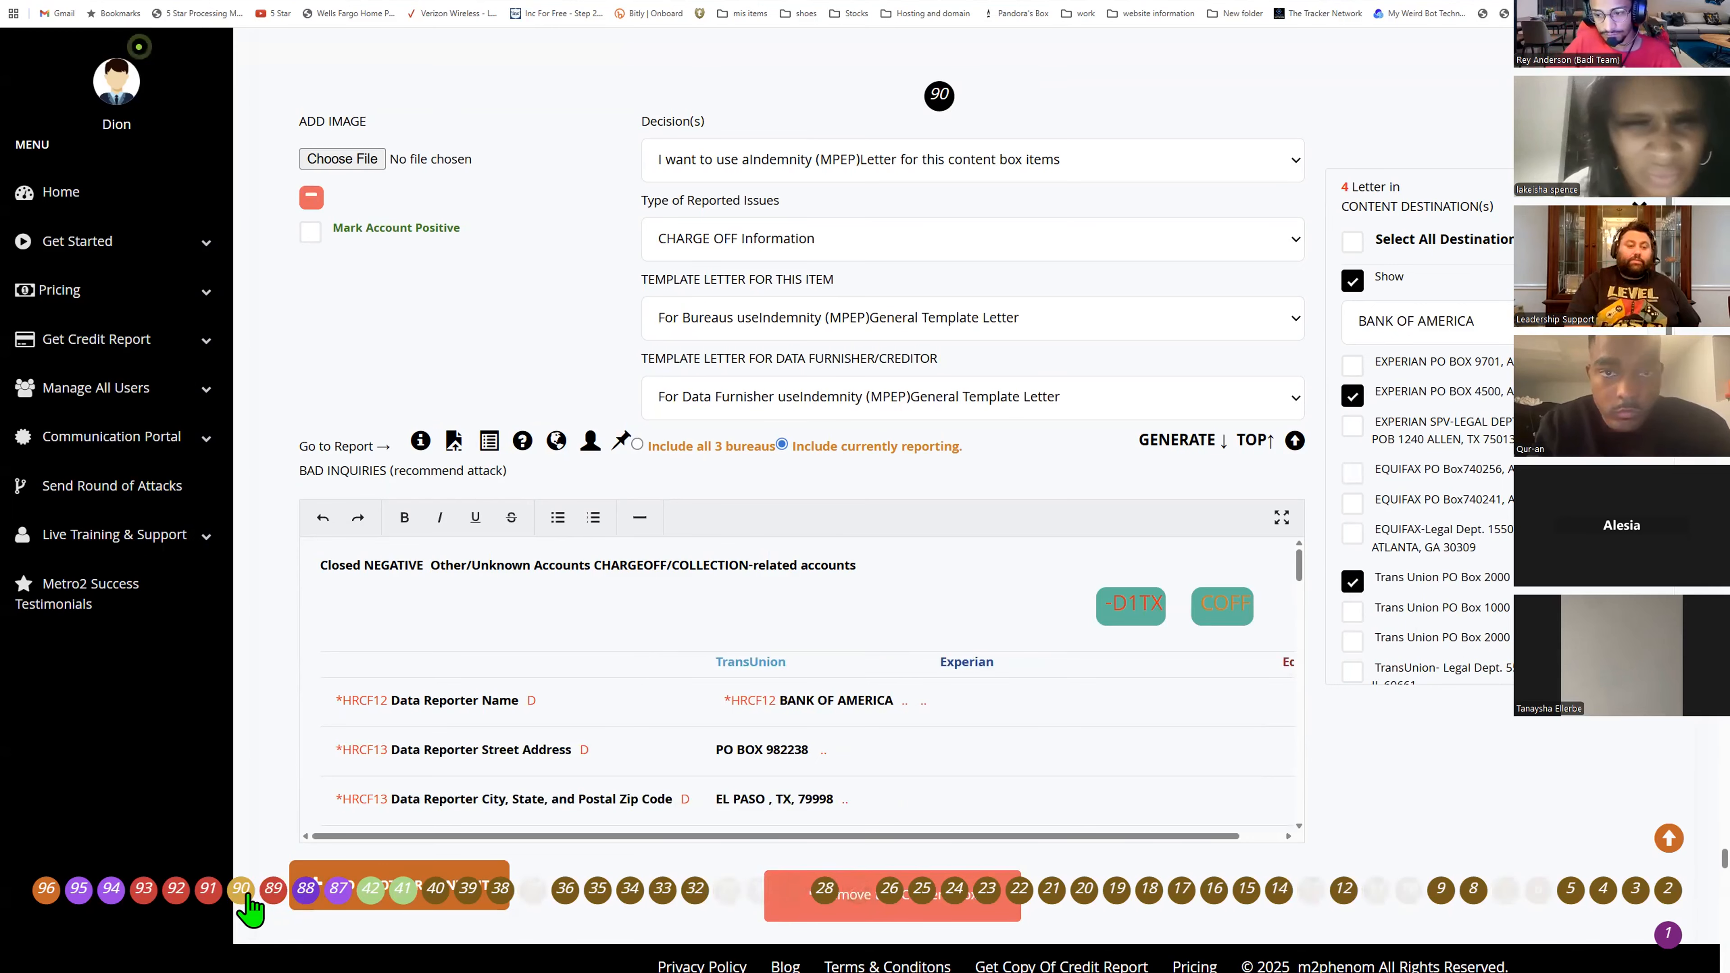
click(209, 890)
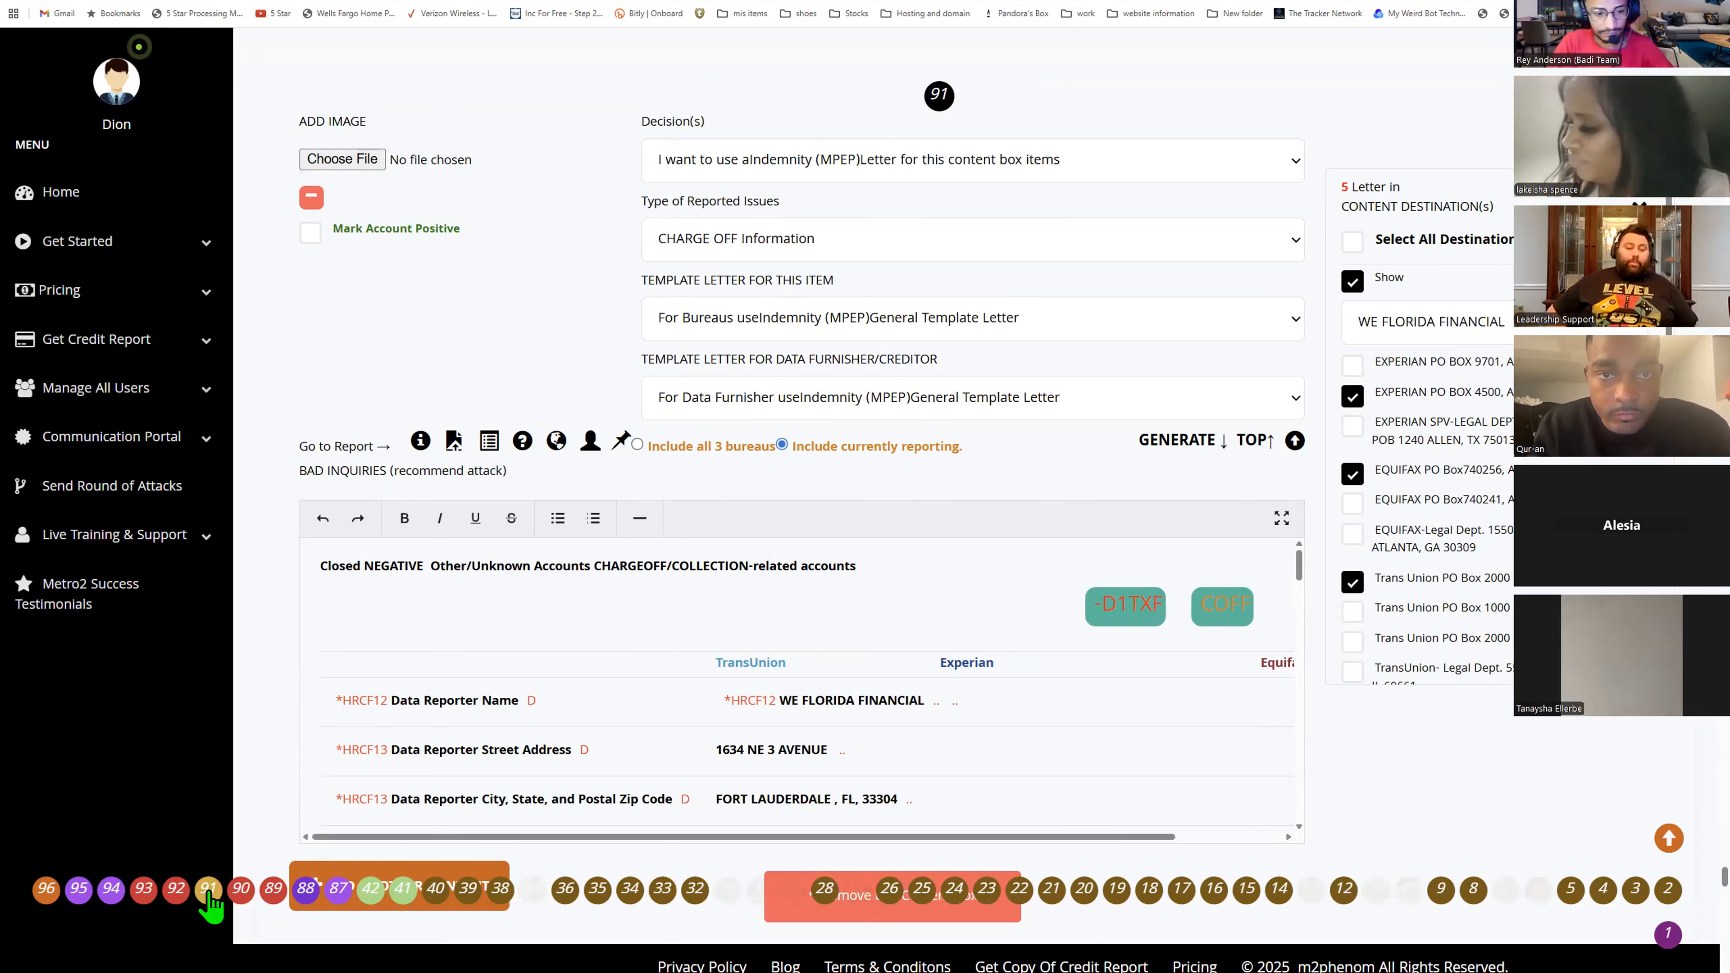
click(177, 890)
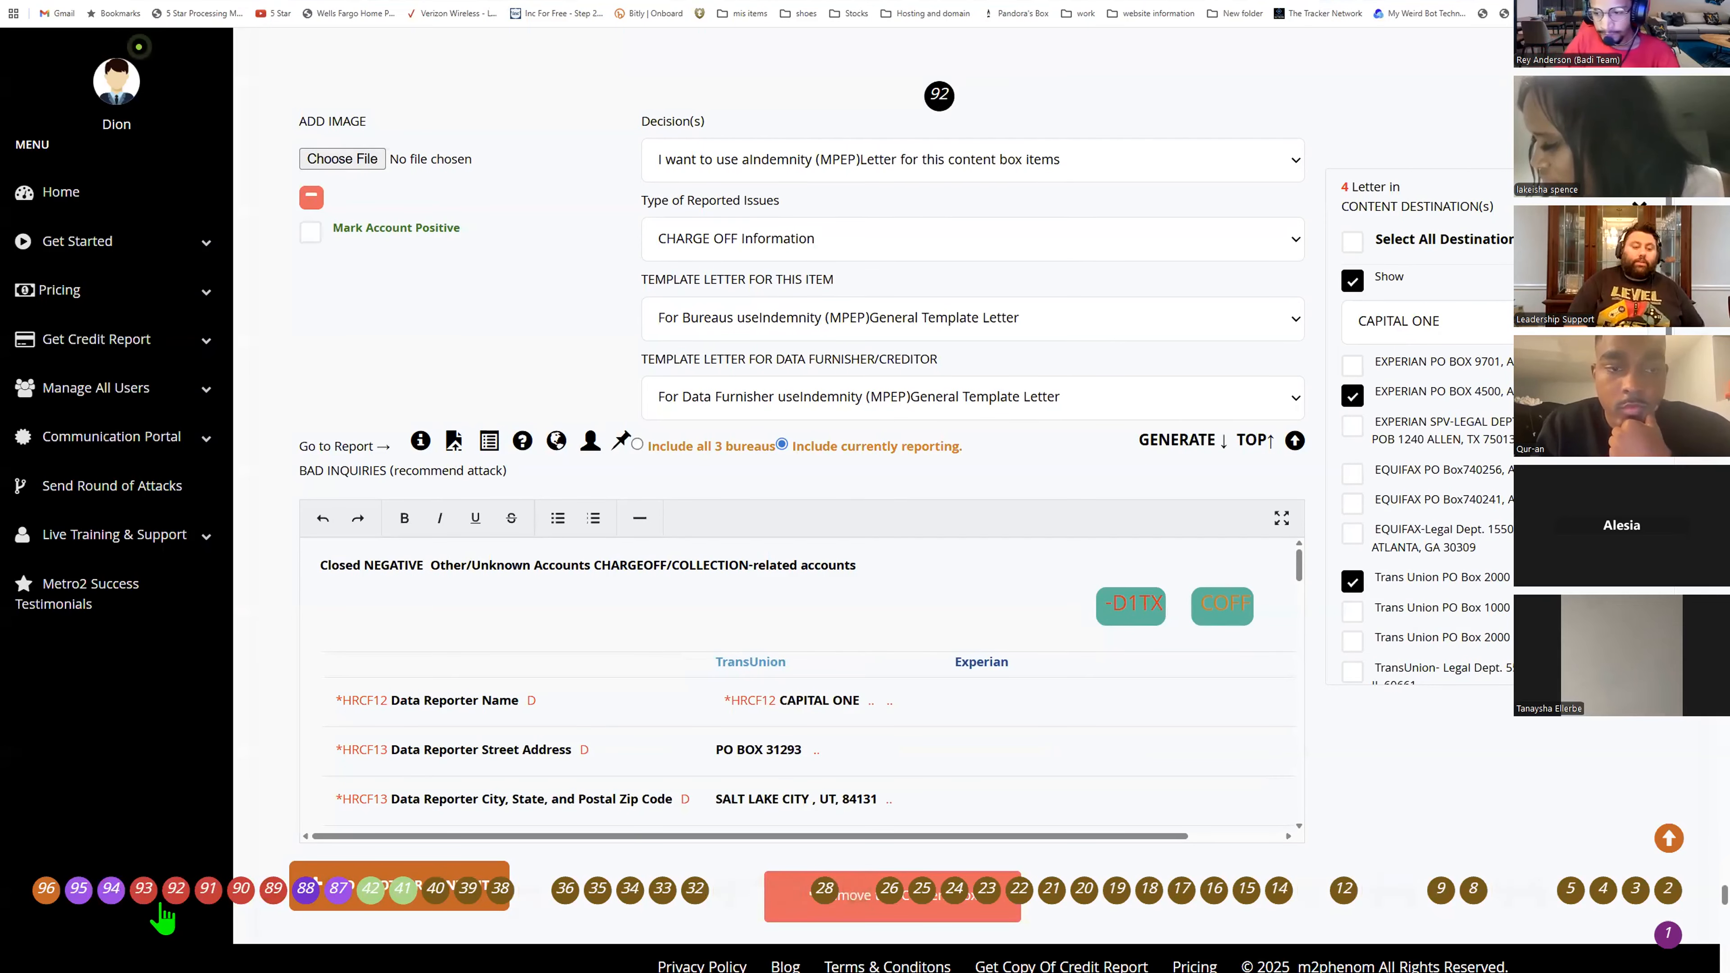
click(143, 894)
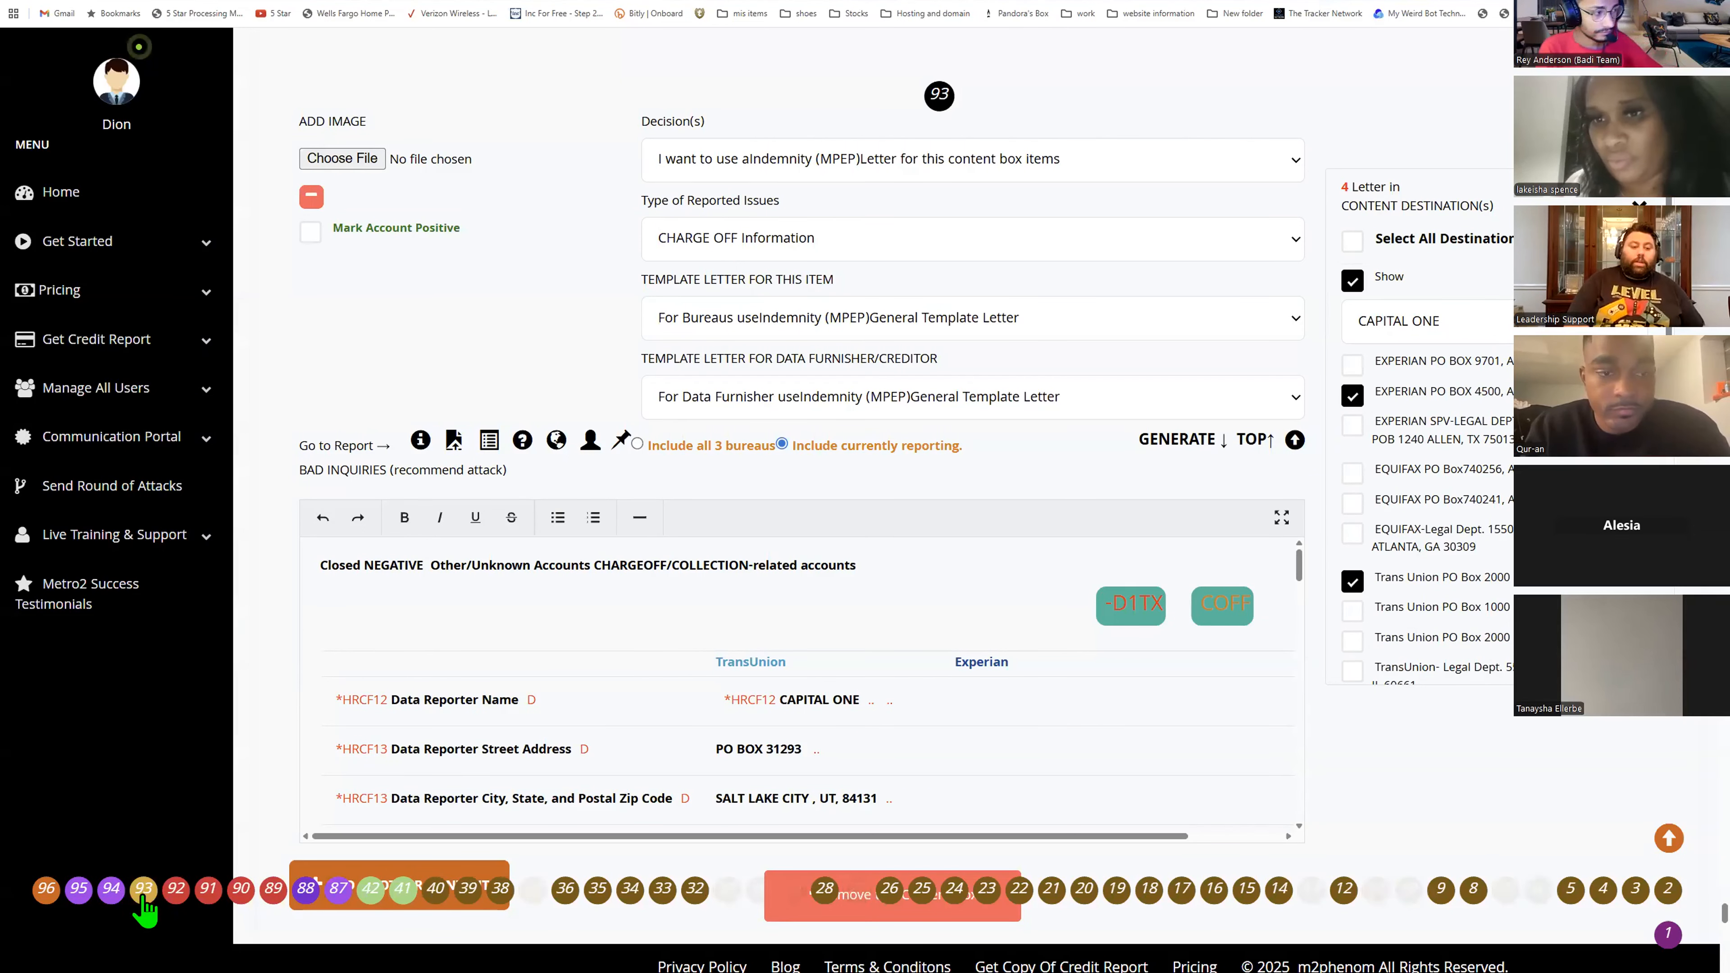
click(125, 896)
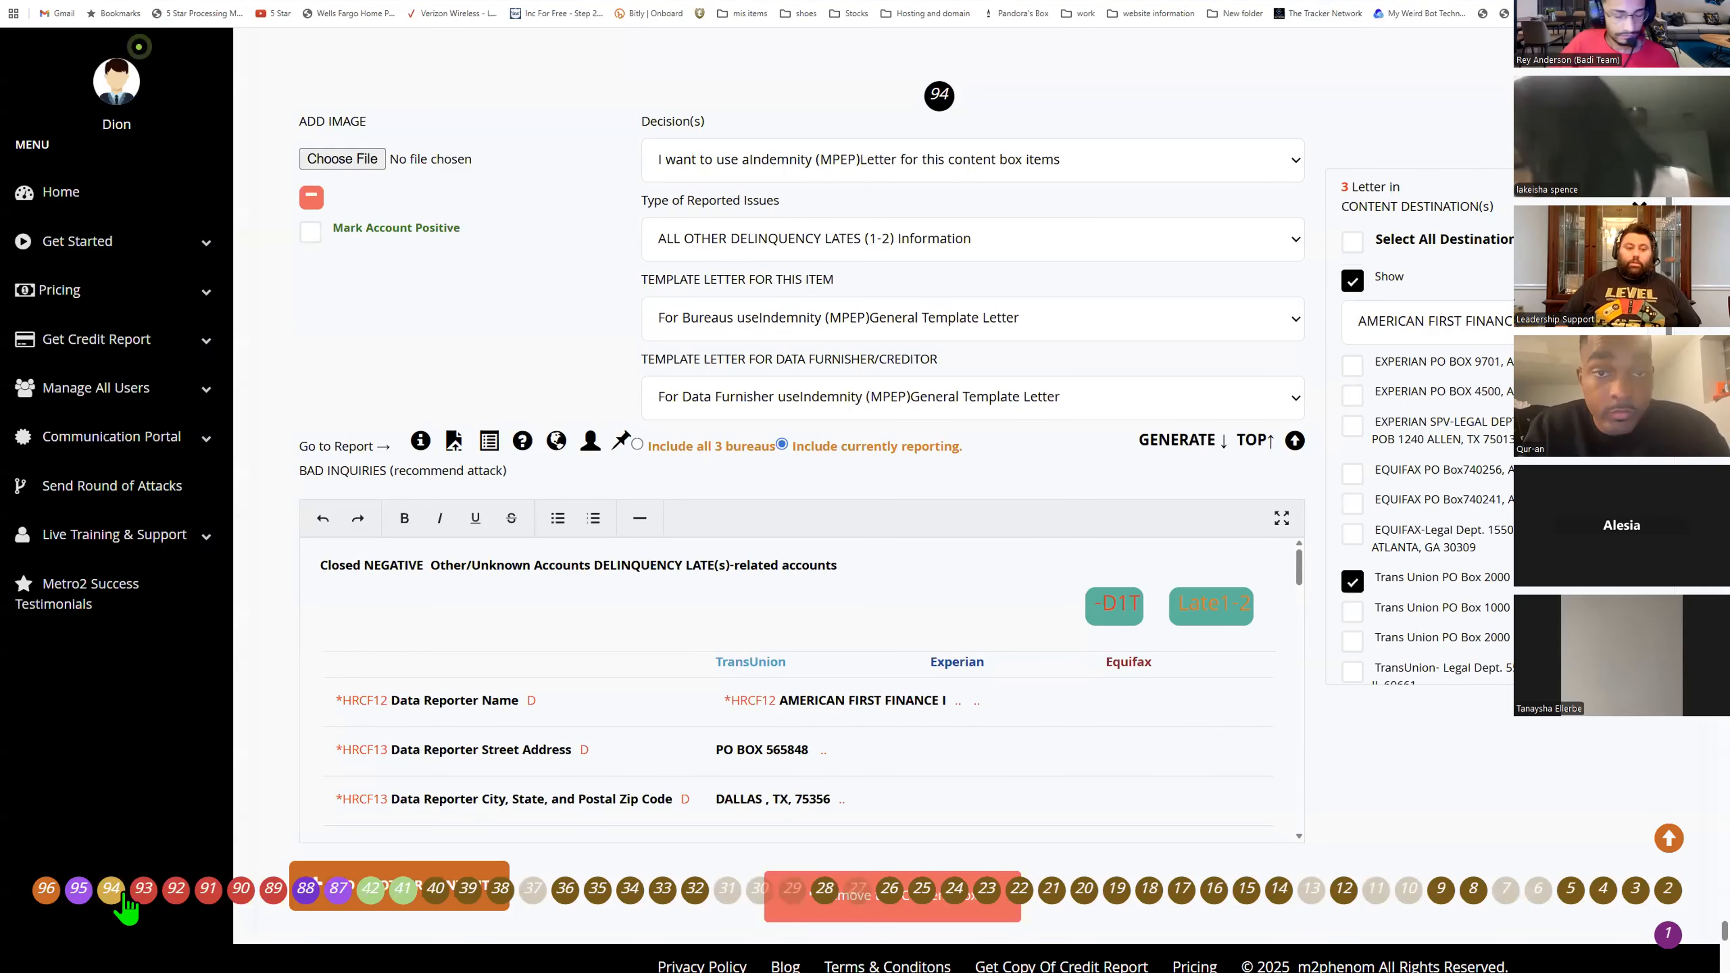
click(90, 891)
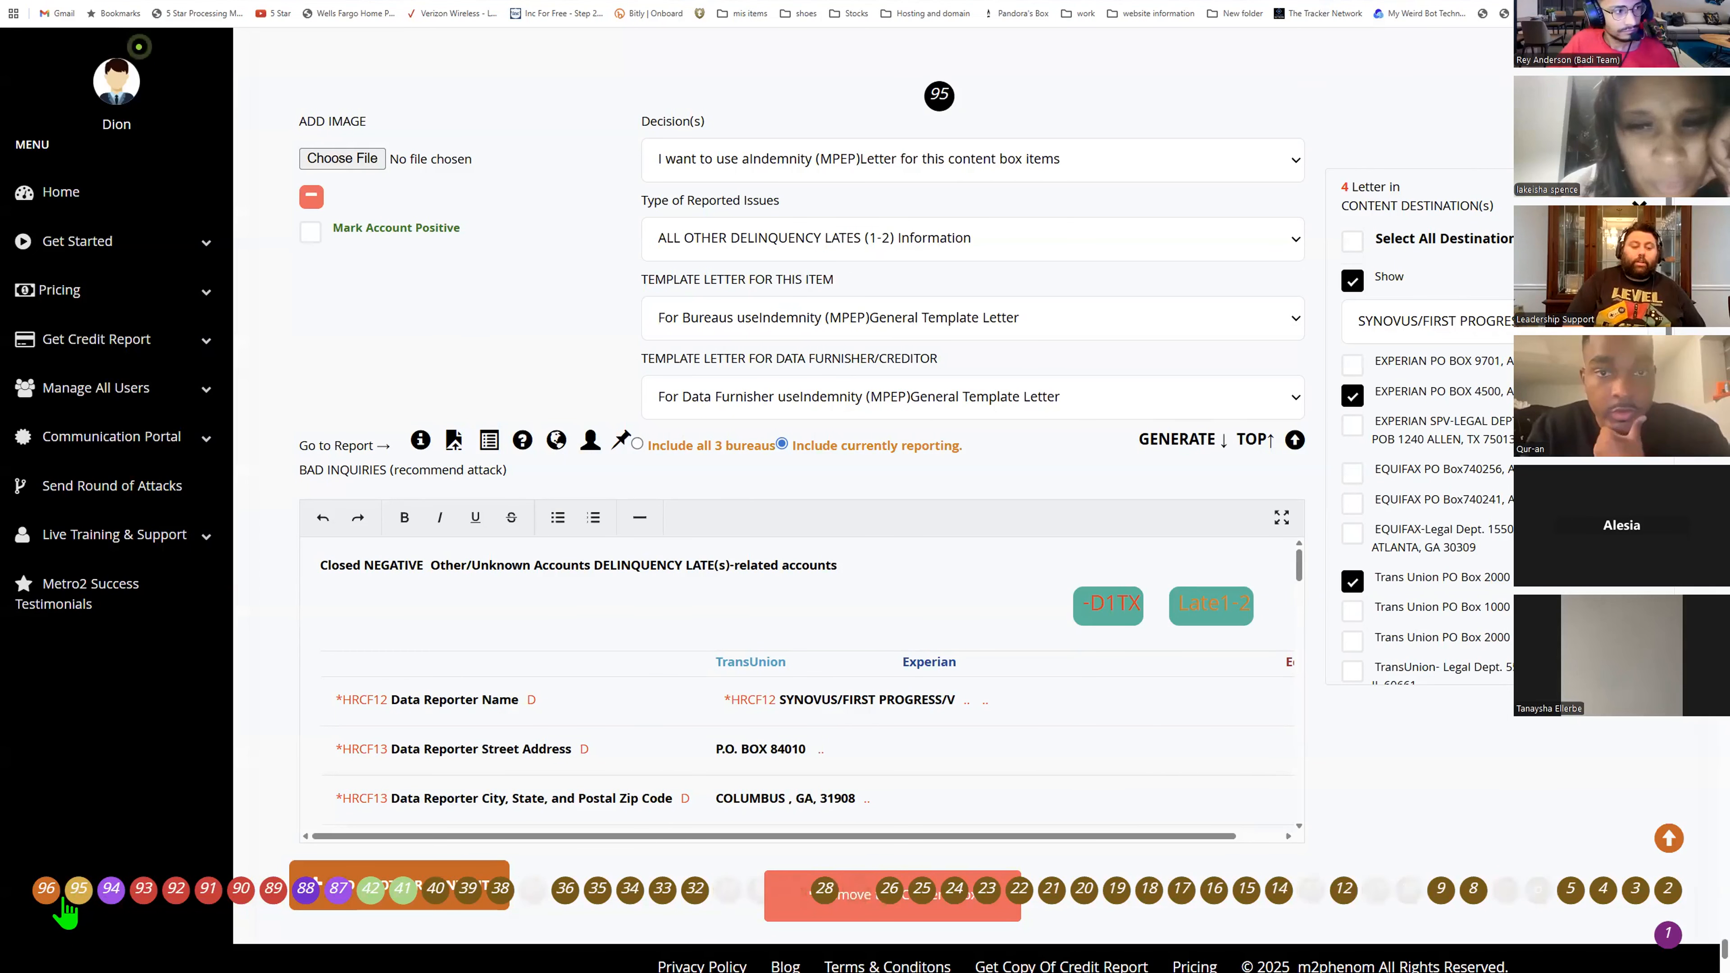
click(47, 893)
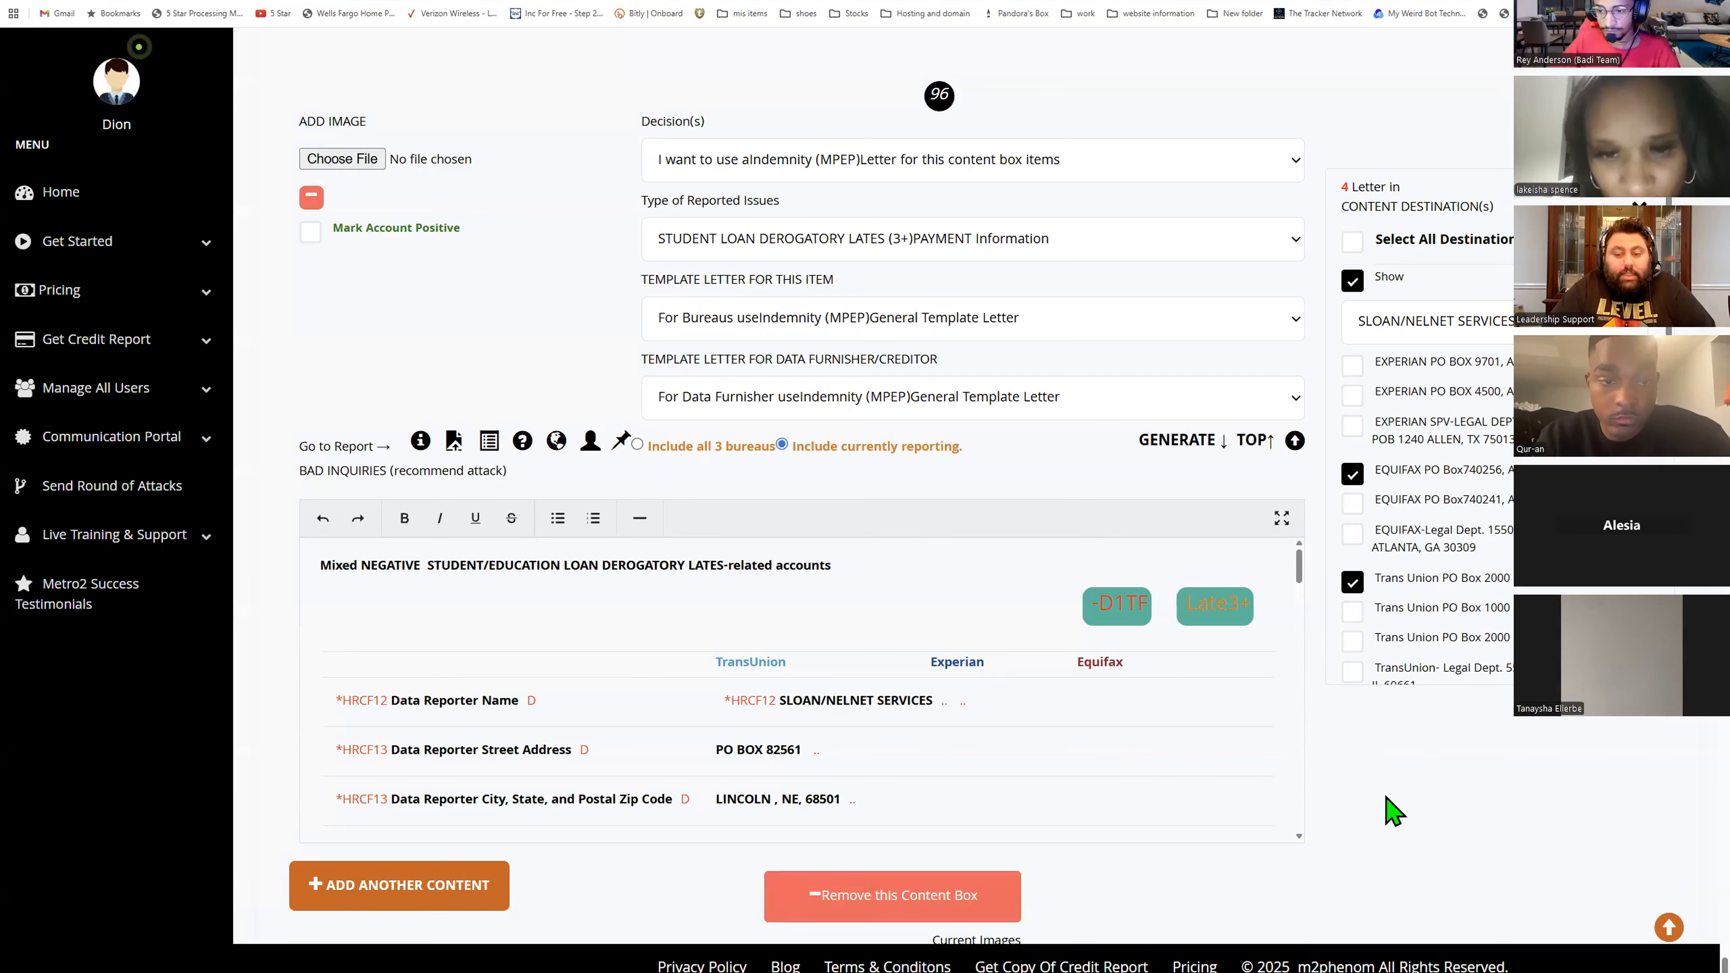
scroll(1405, 752, down, 3)
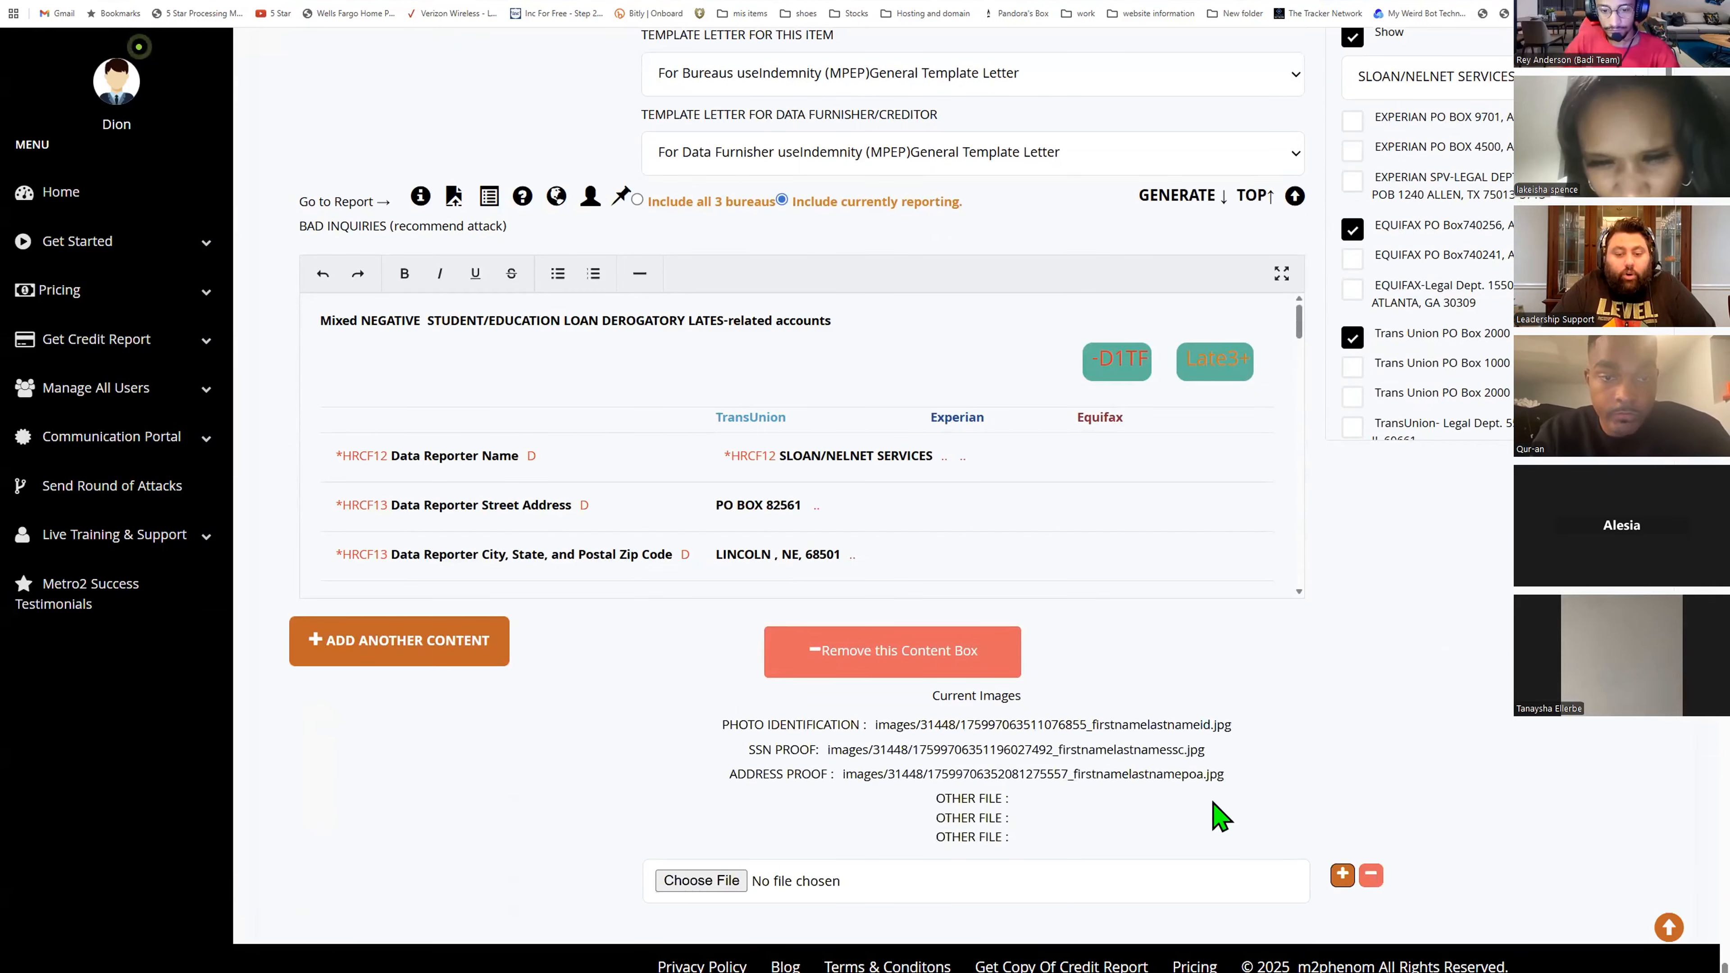
- Highlight the attached proof image file paths and jump back to the top of the page
drag(1223, 777, 608, 731)
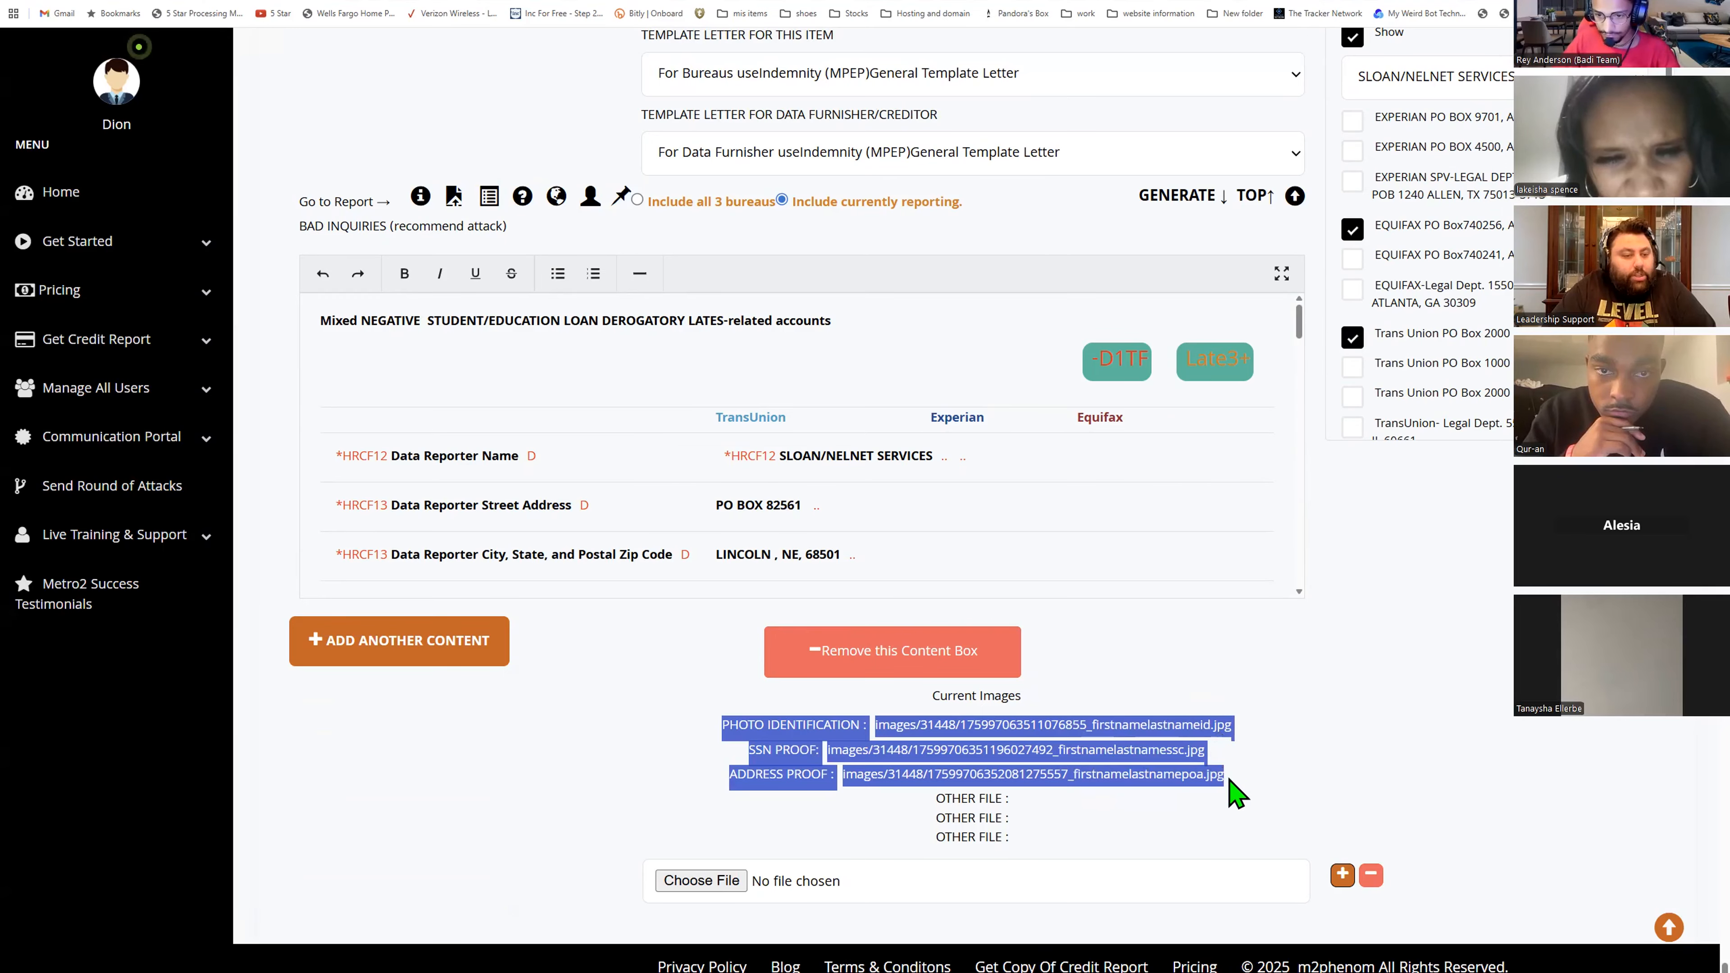
scroll(1313, 477, up, 2)
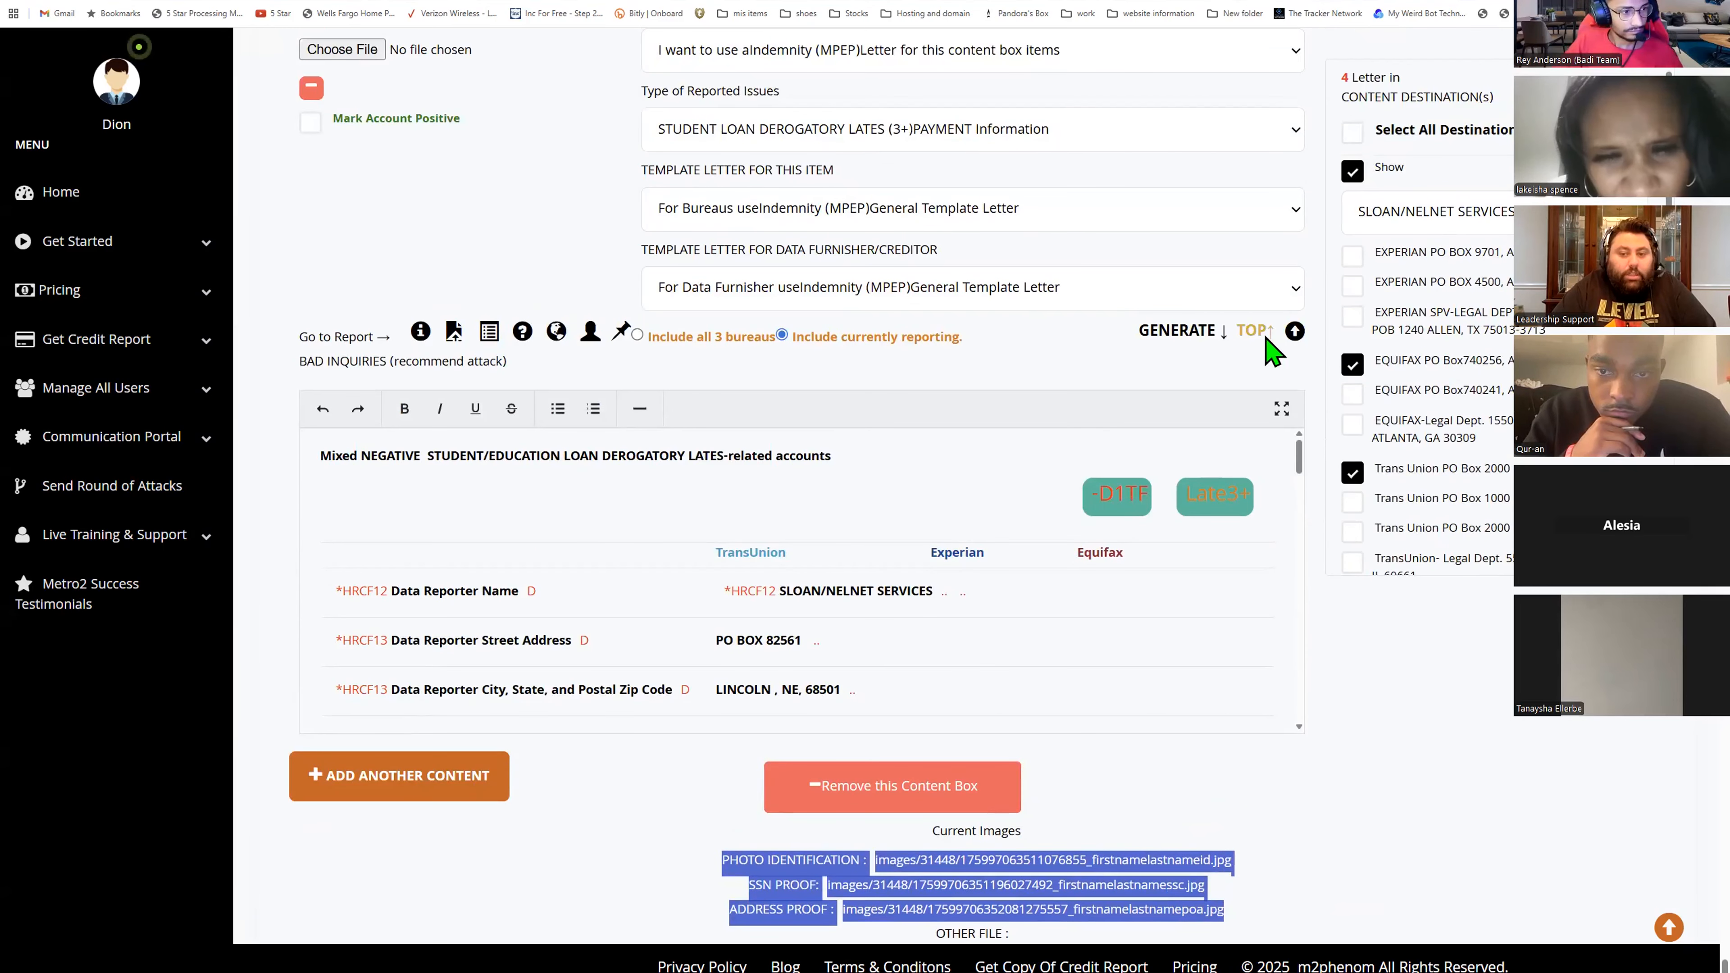
click(1267, 337)
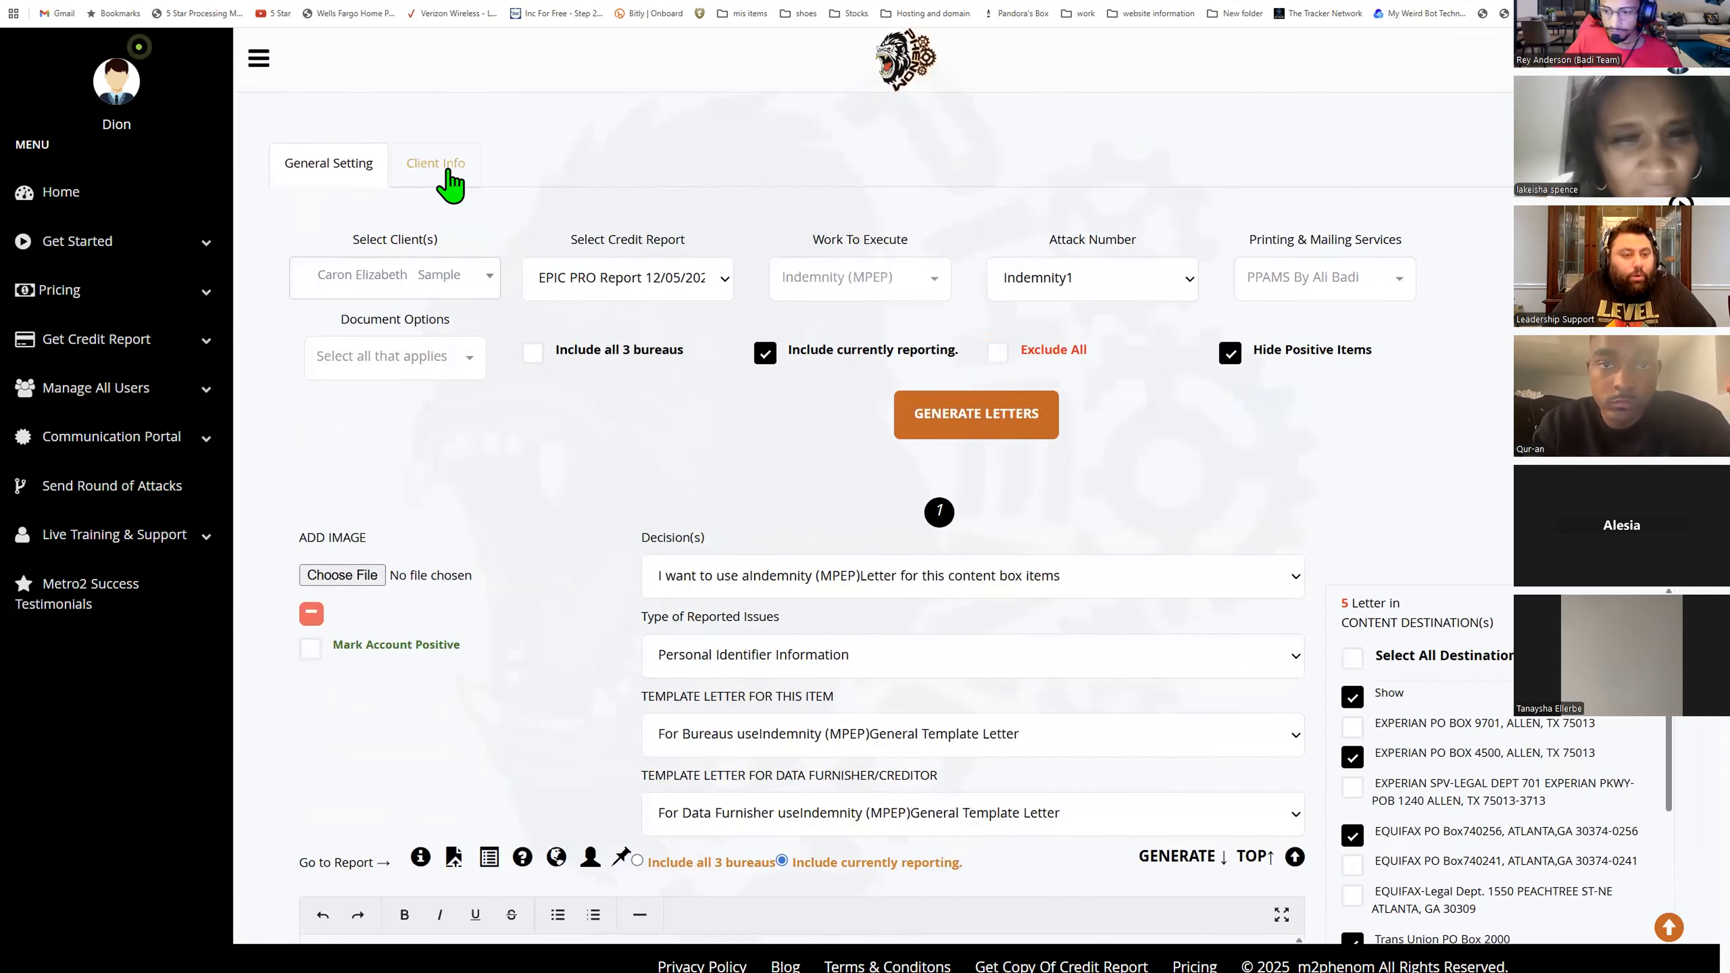
- Open the Client Info tab to review the client's details and name, then return to General Setting
click(448, 174)
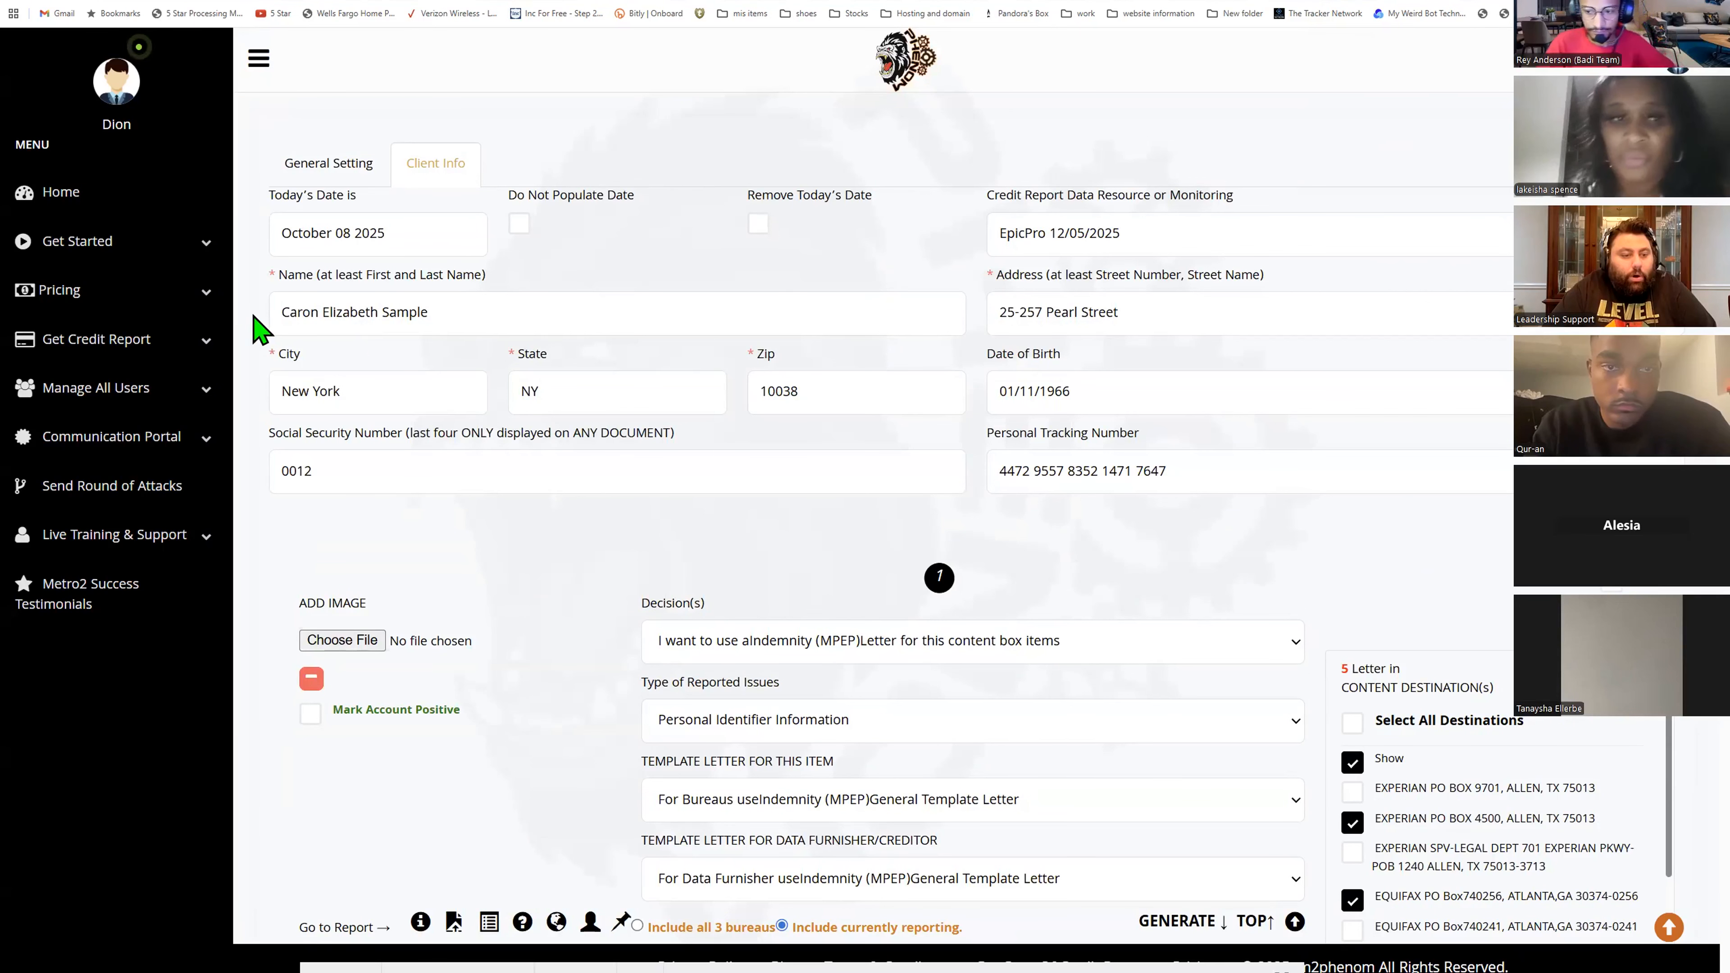
drag(288, 312, 560, 332)
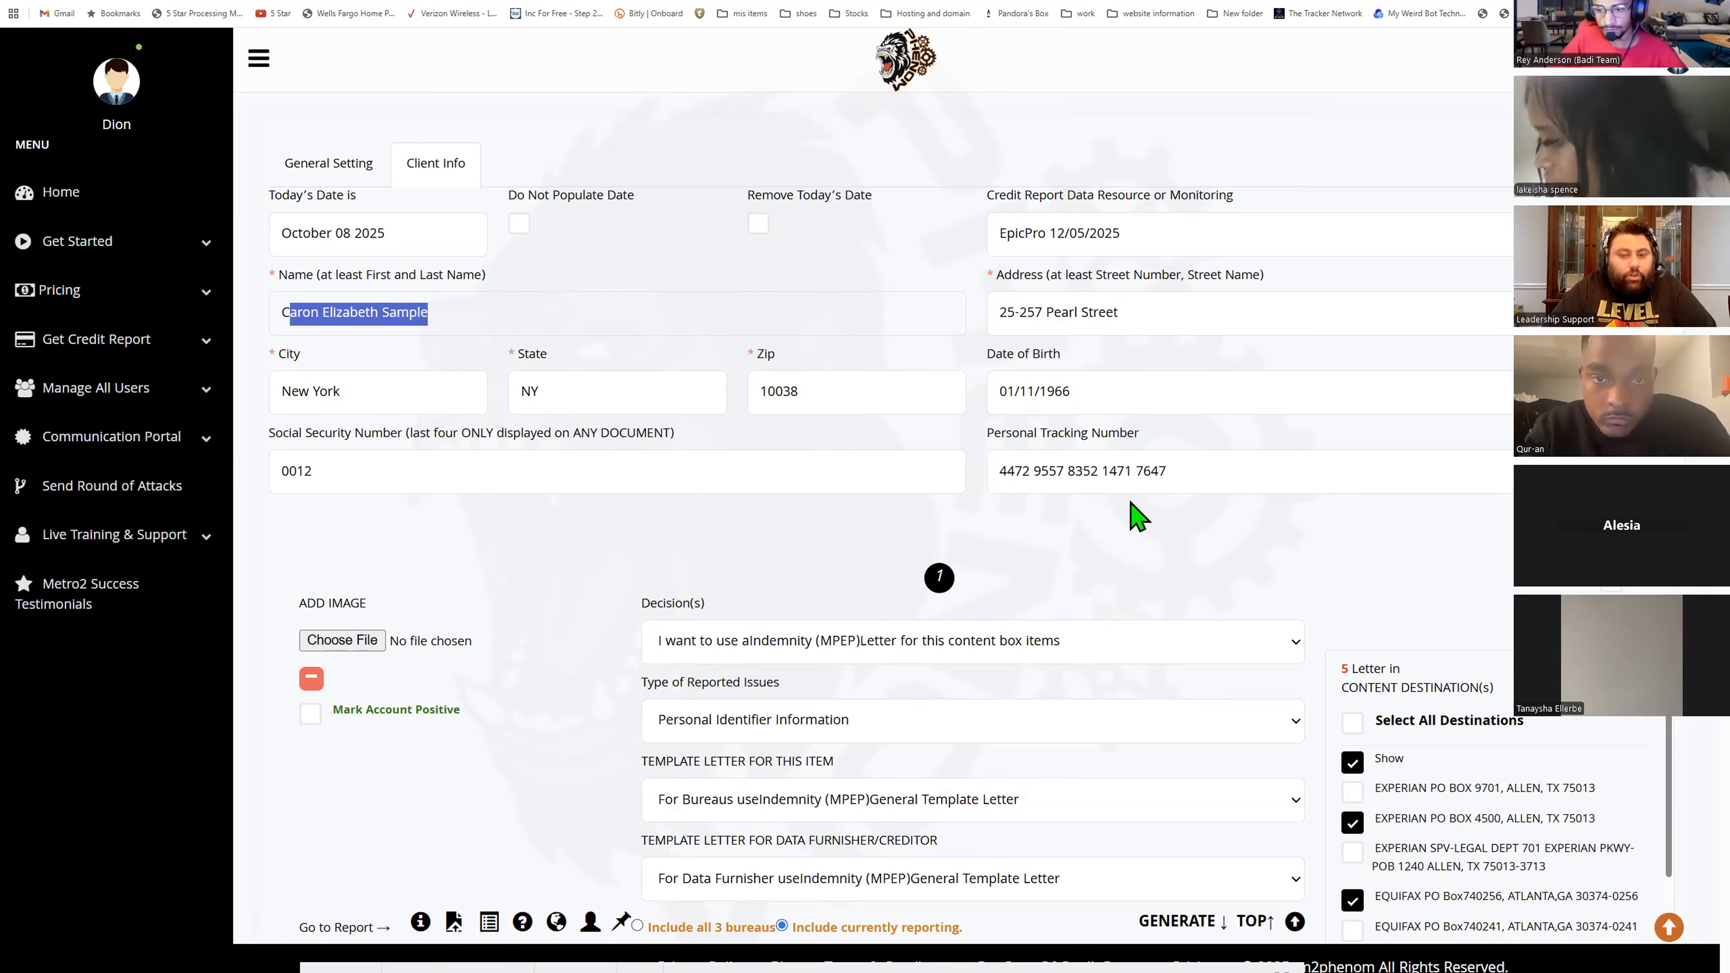
click(1128, 423)
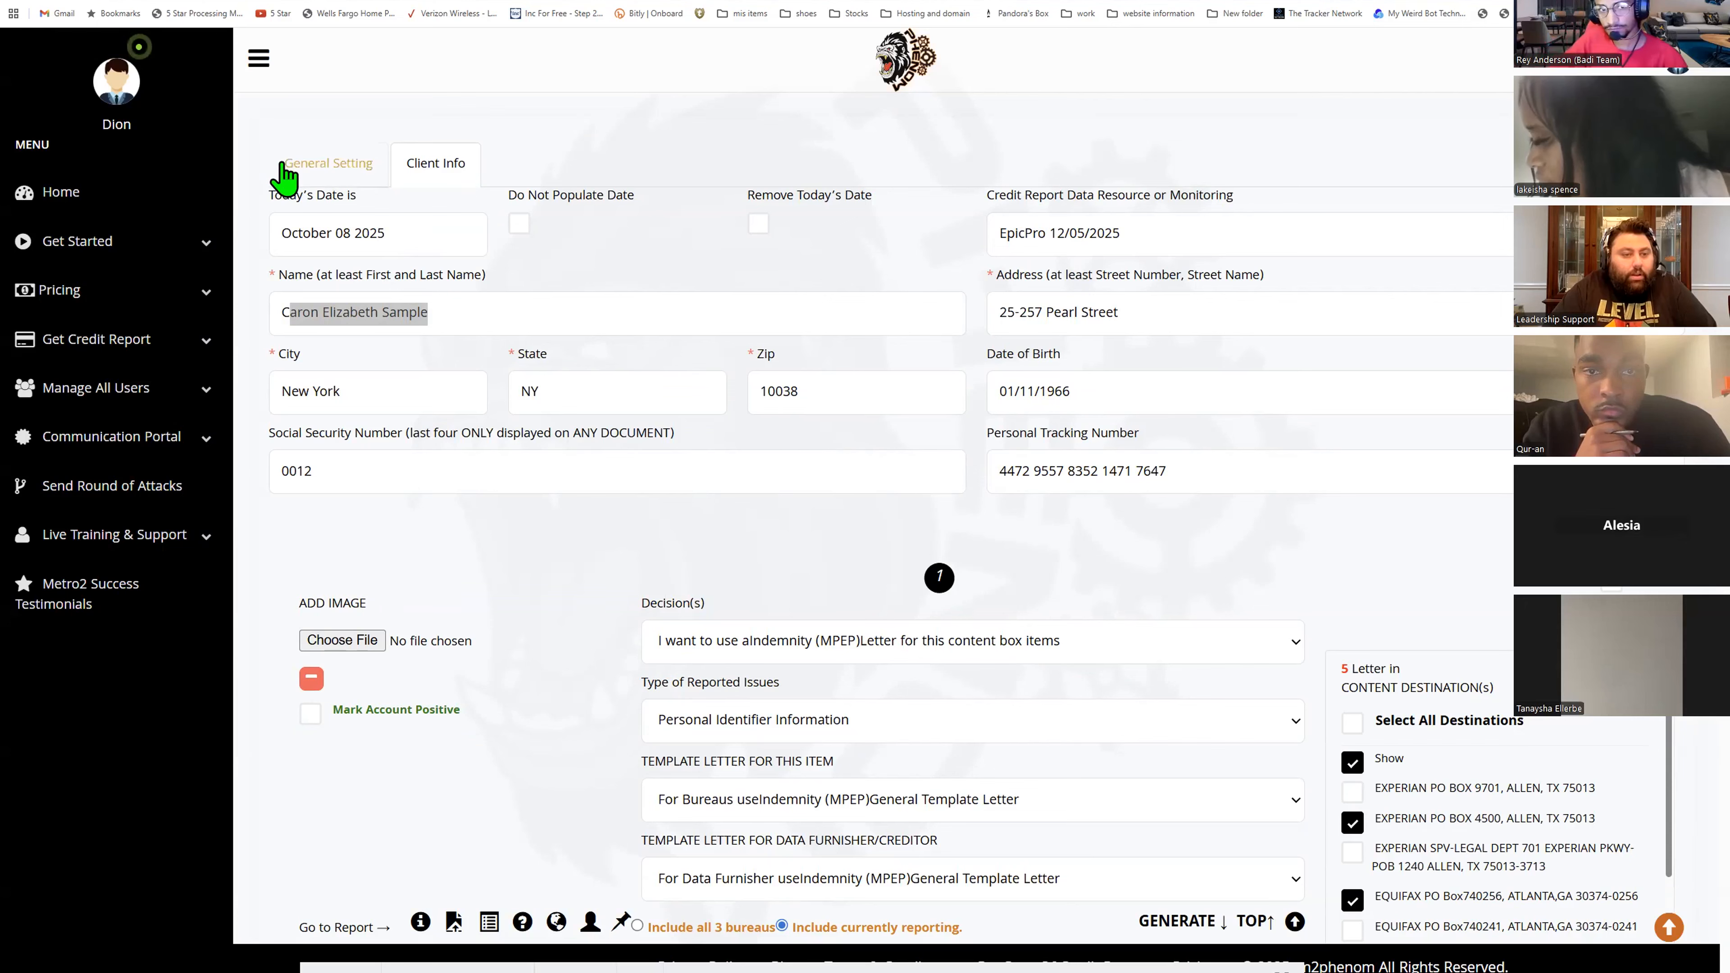
click(281, 176)
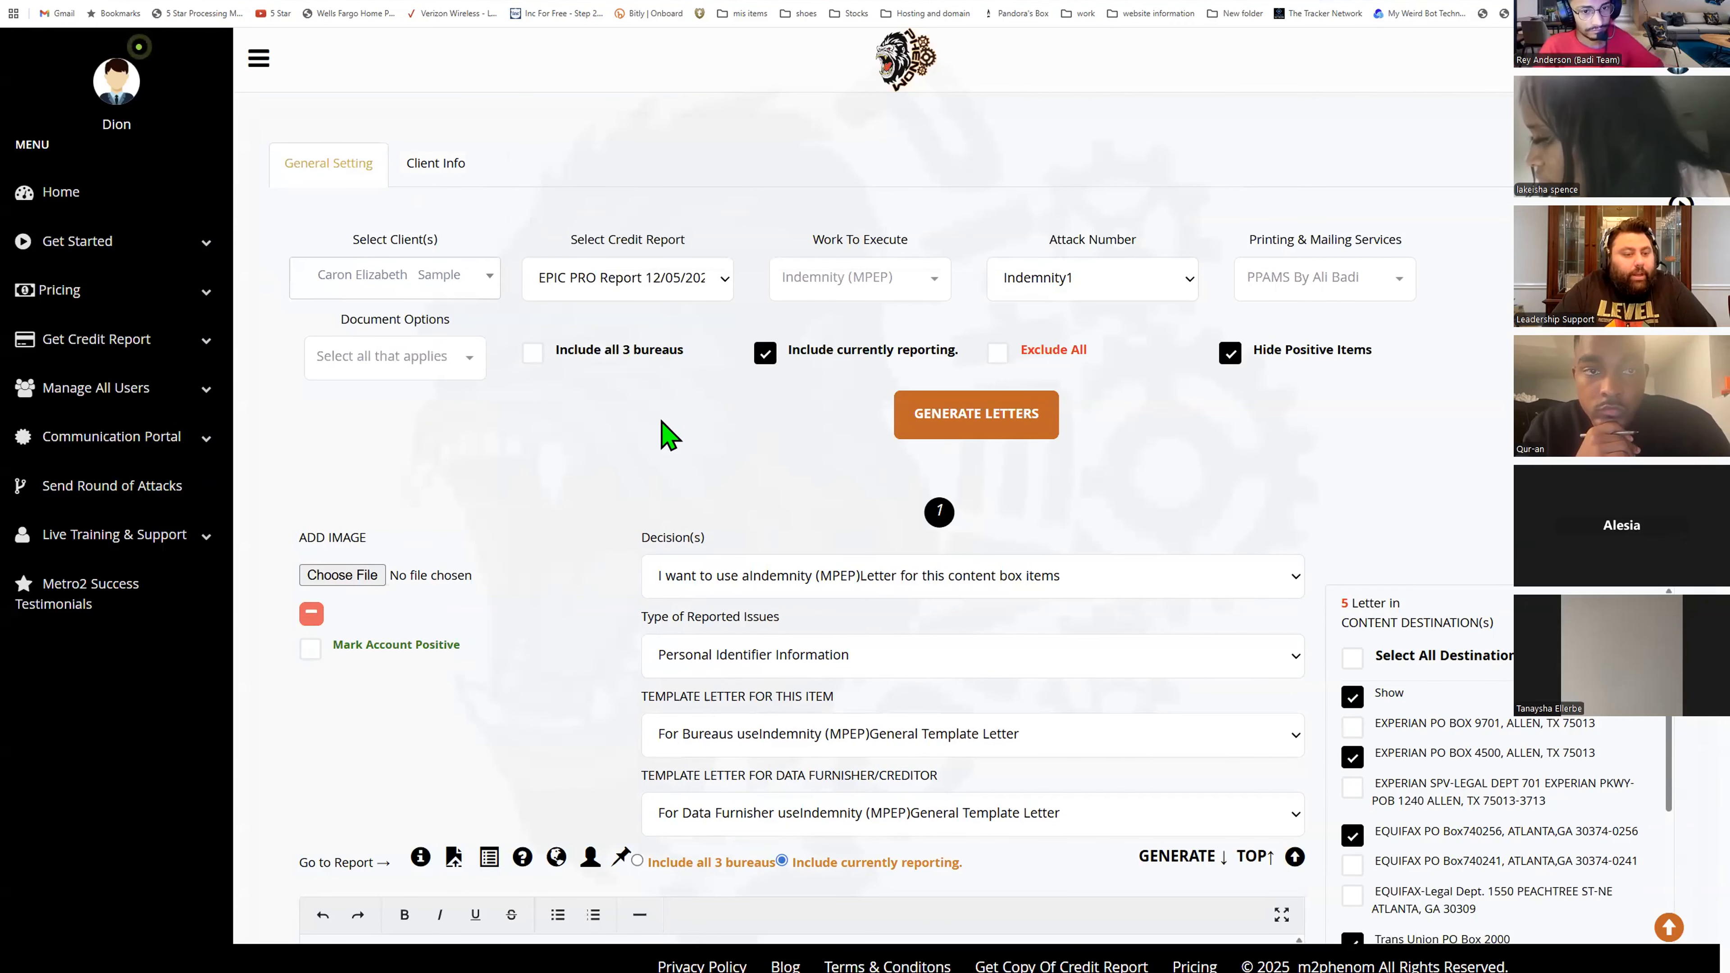
- Reselect Indemnity (MPEP) as the work to execute and choose Indemnity1 as the attack number
click(842, 293)
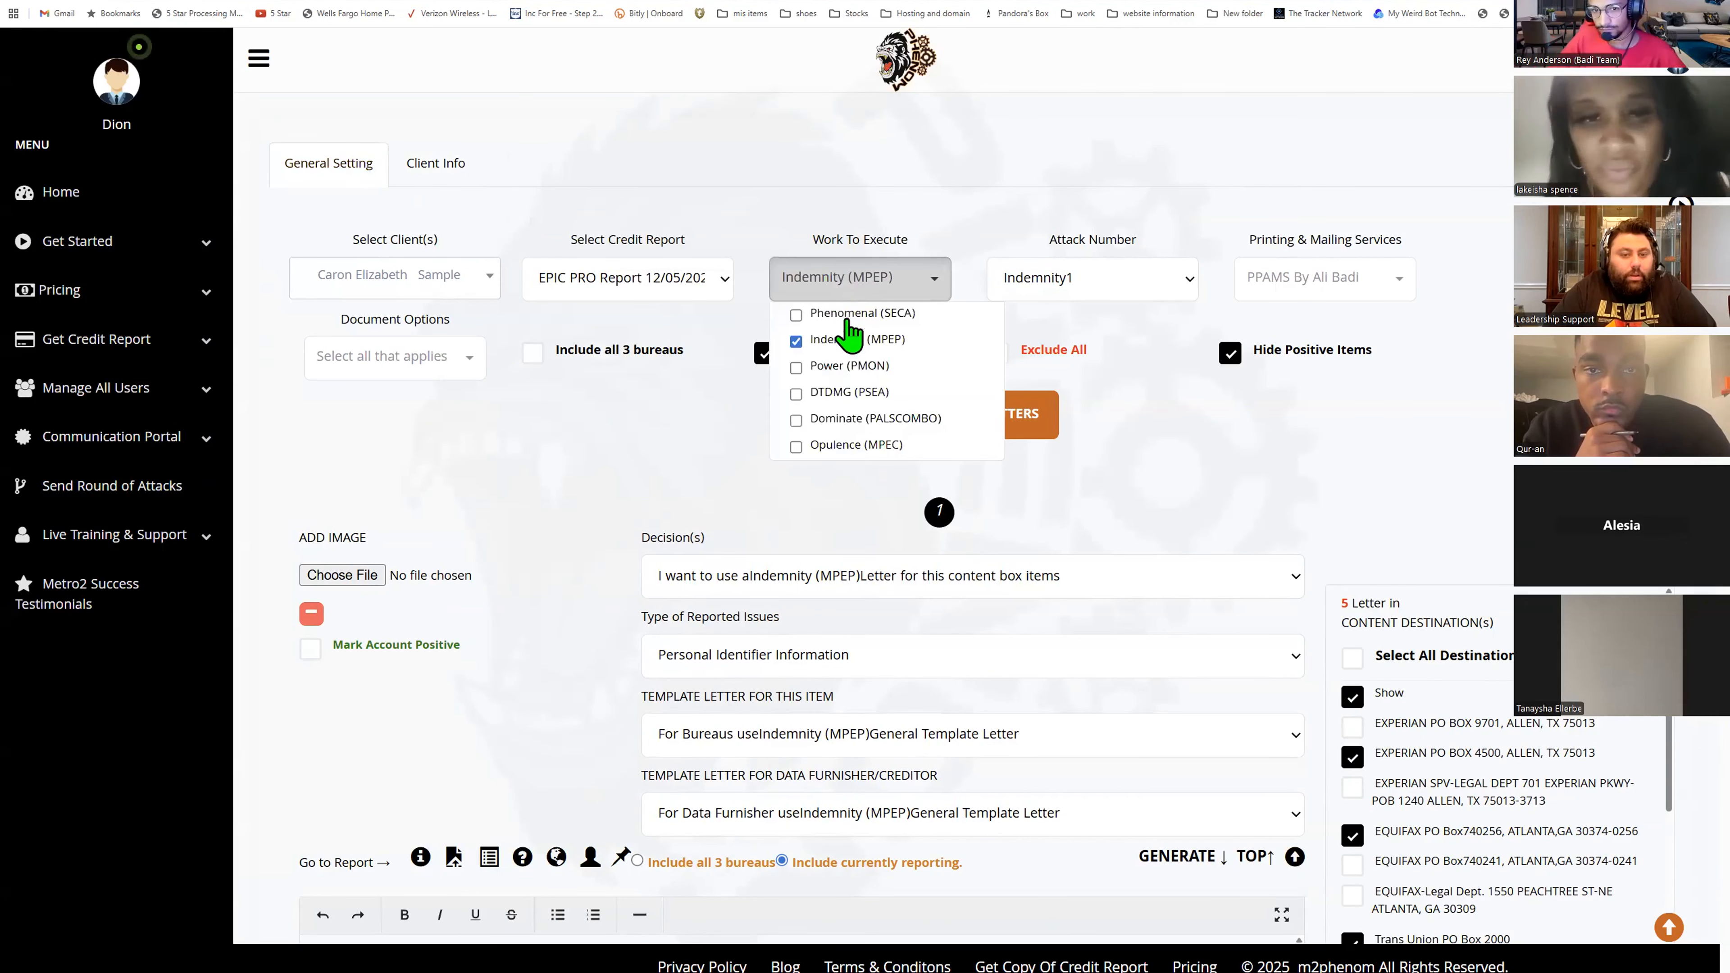
click(842, 344)
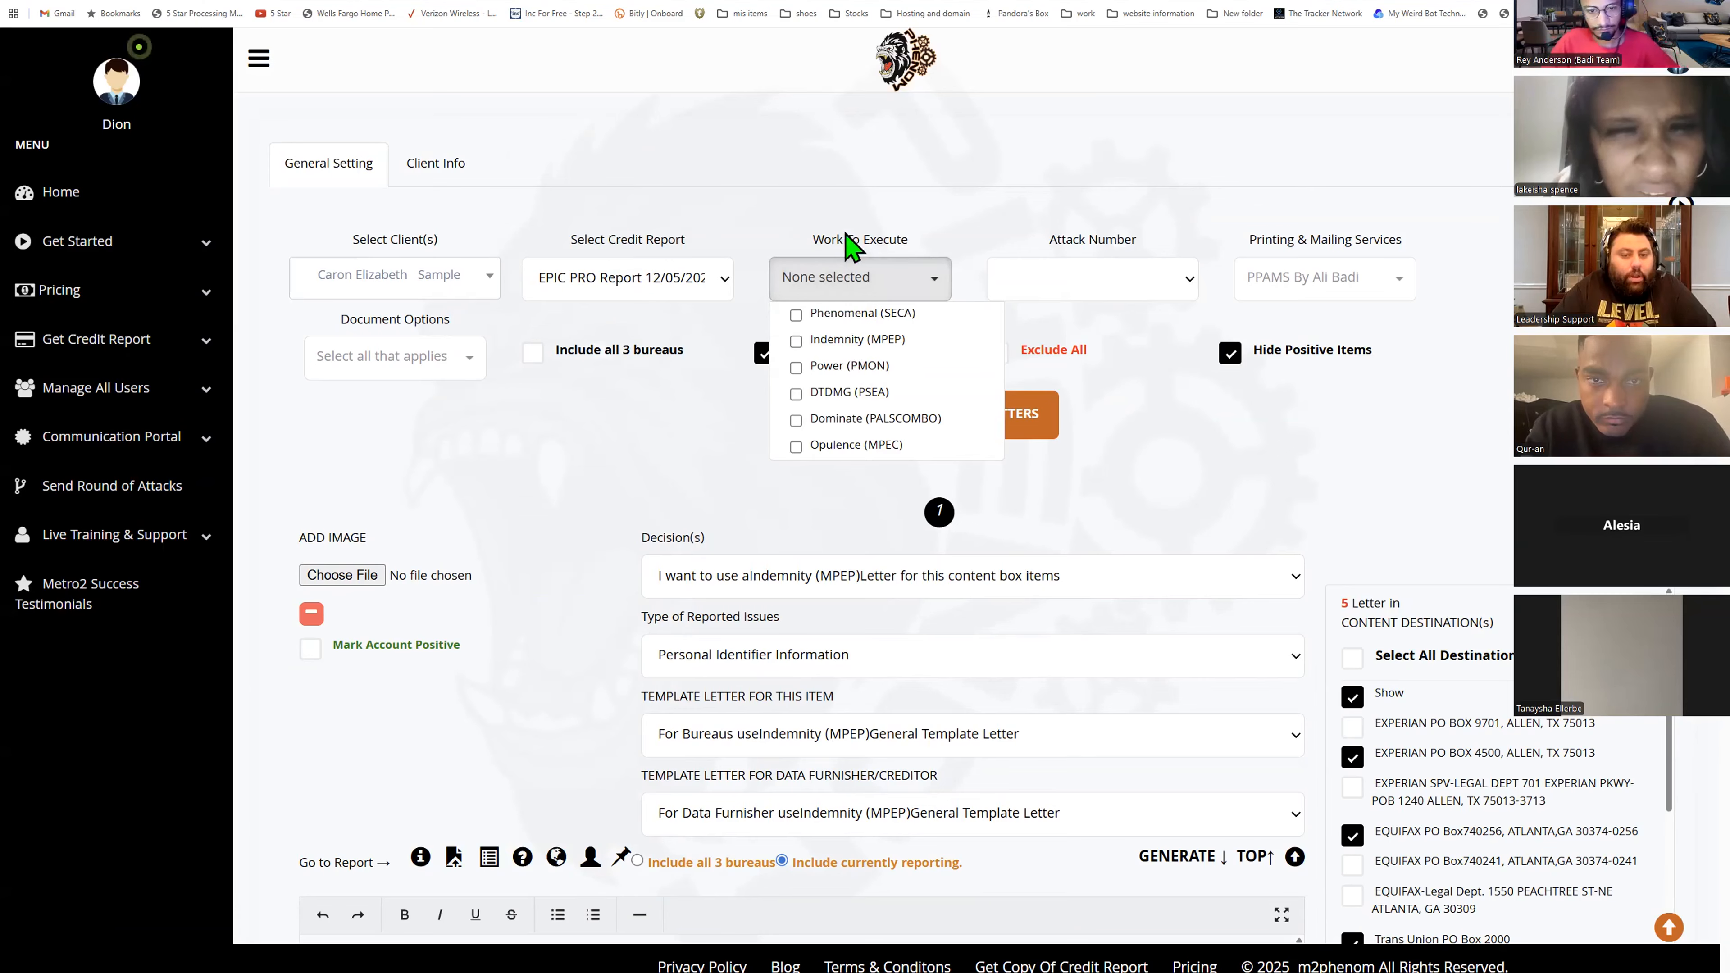
click(889, 205)
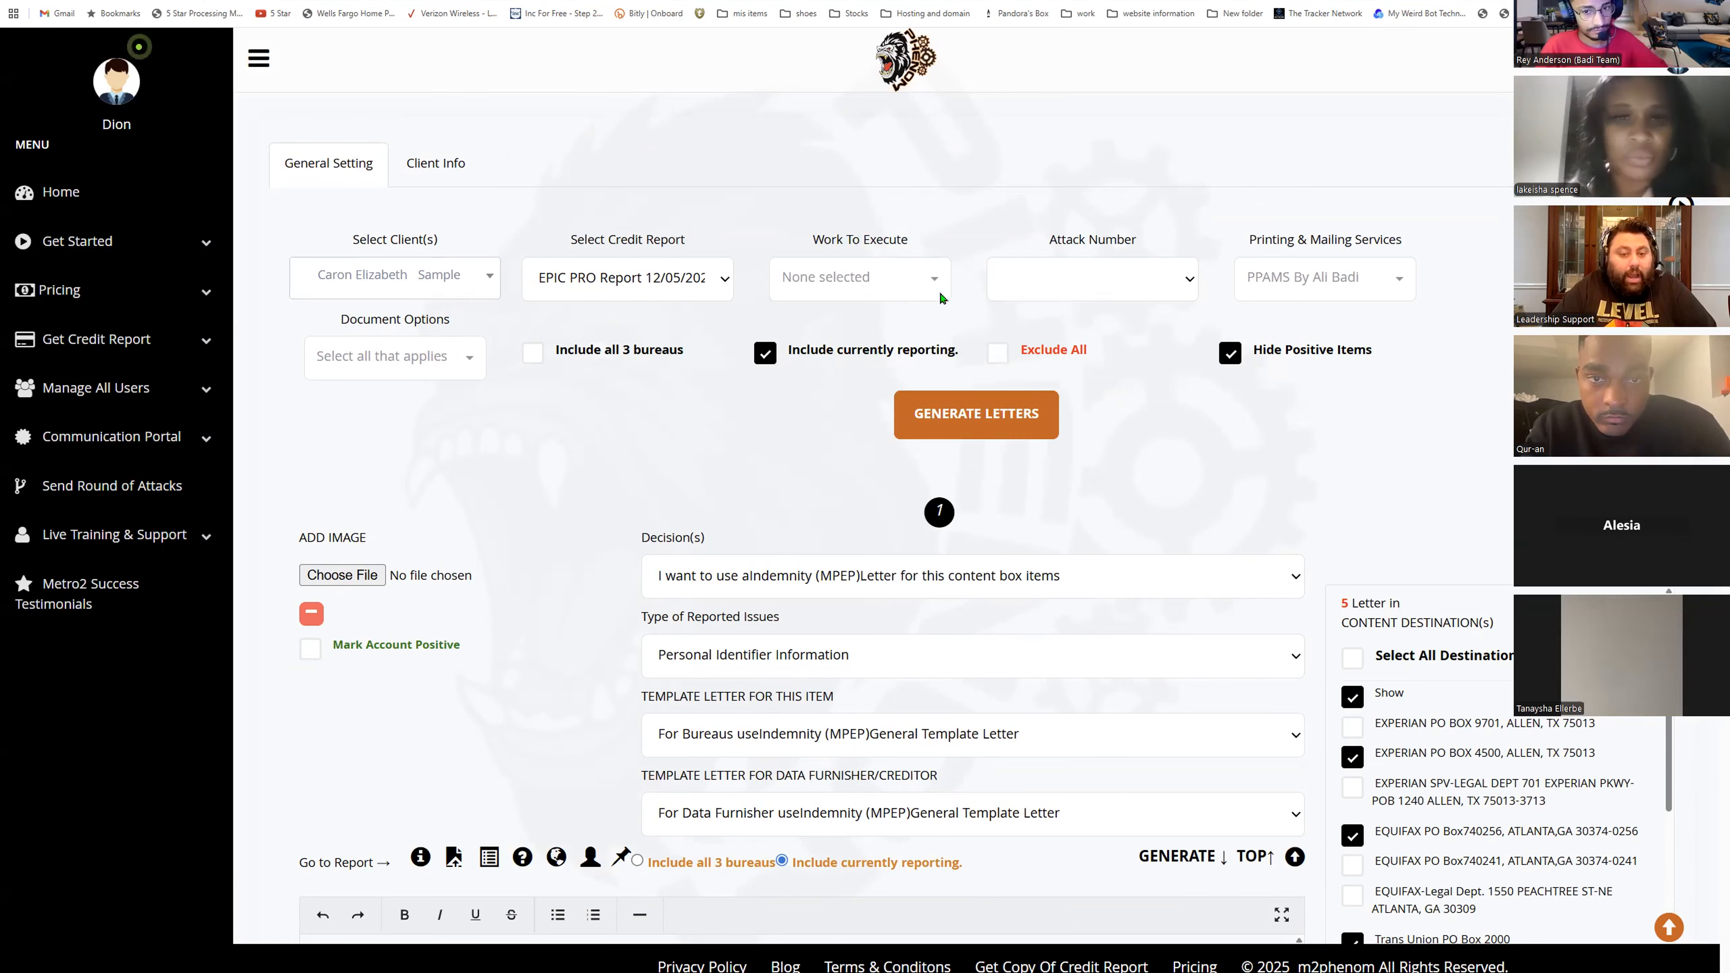
click(879, 292)
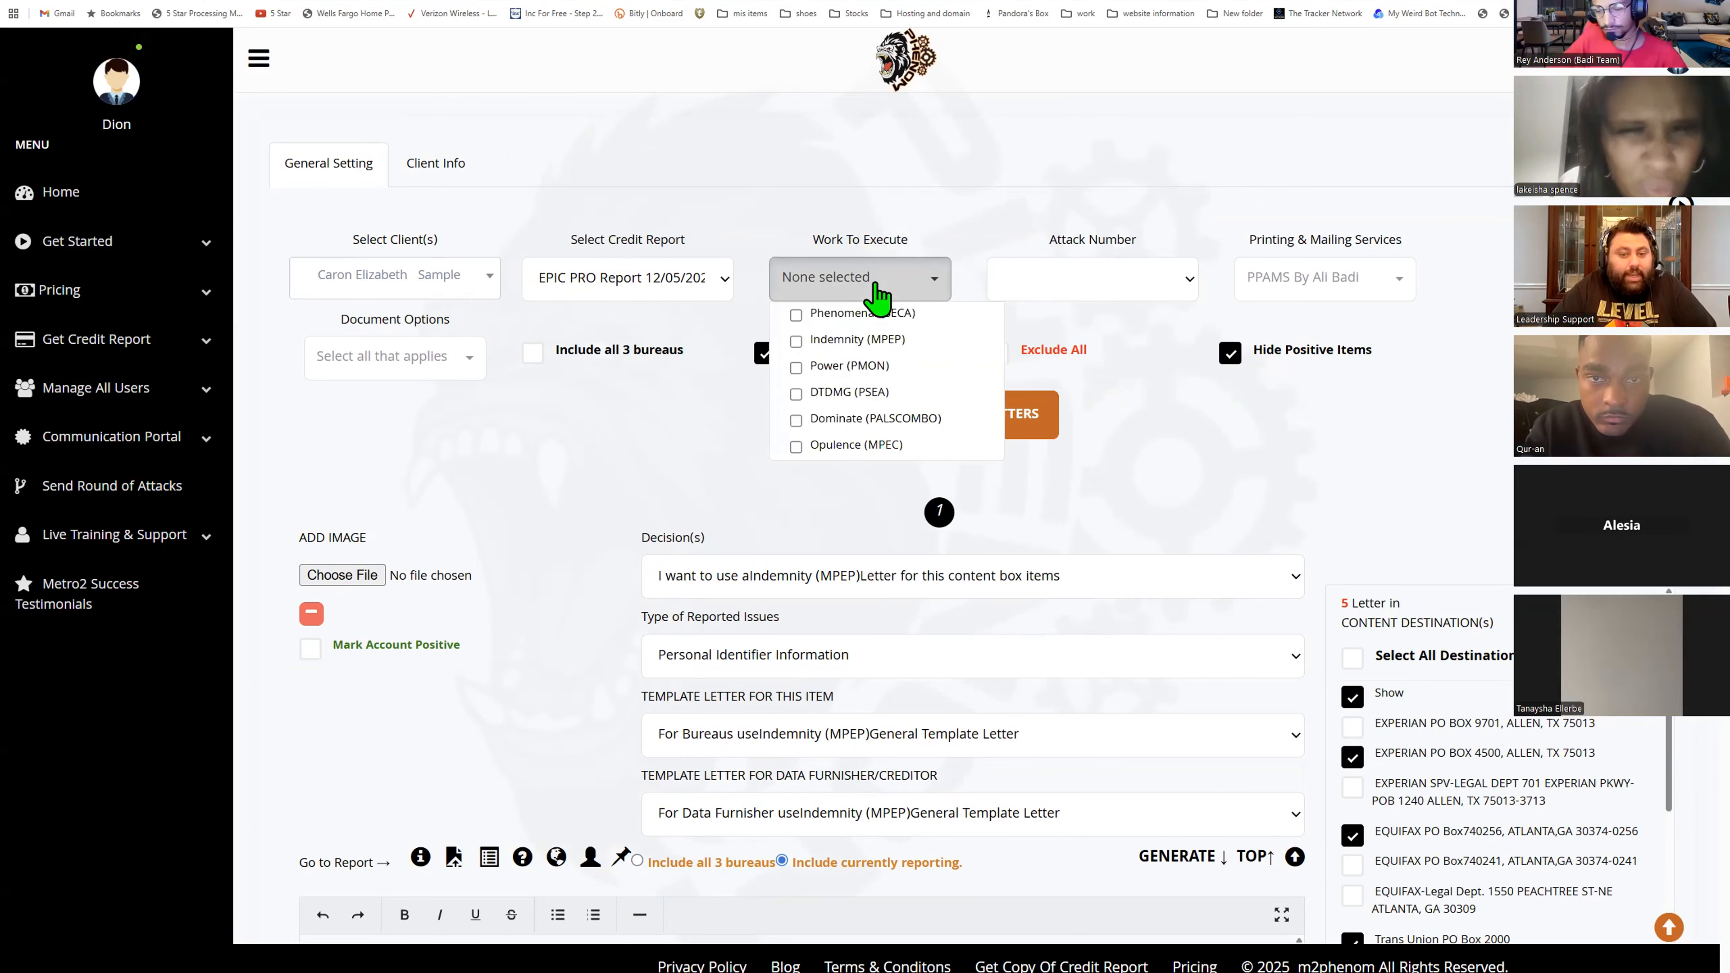
click(833, 355)
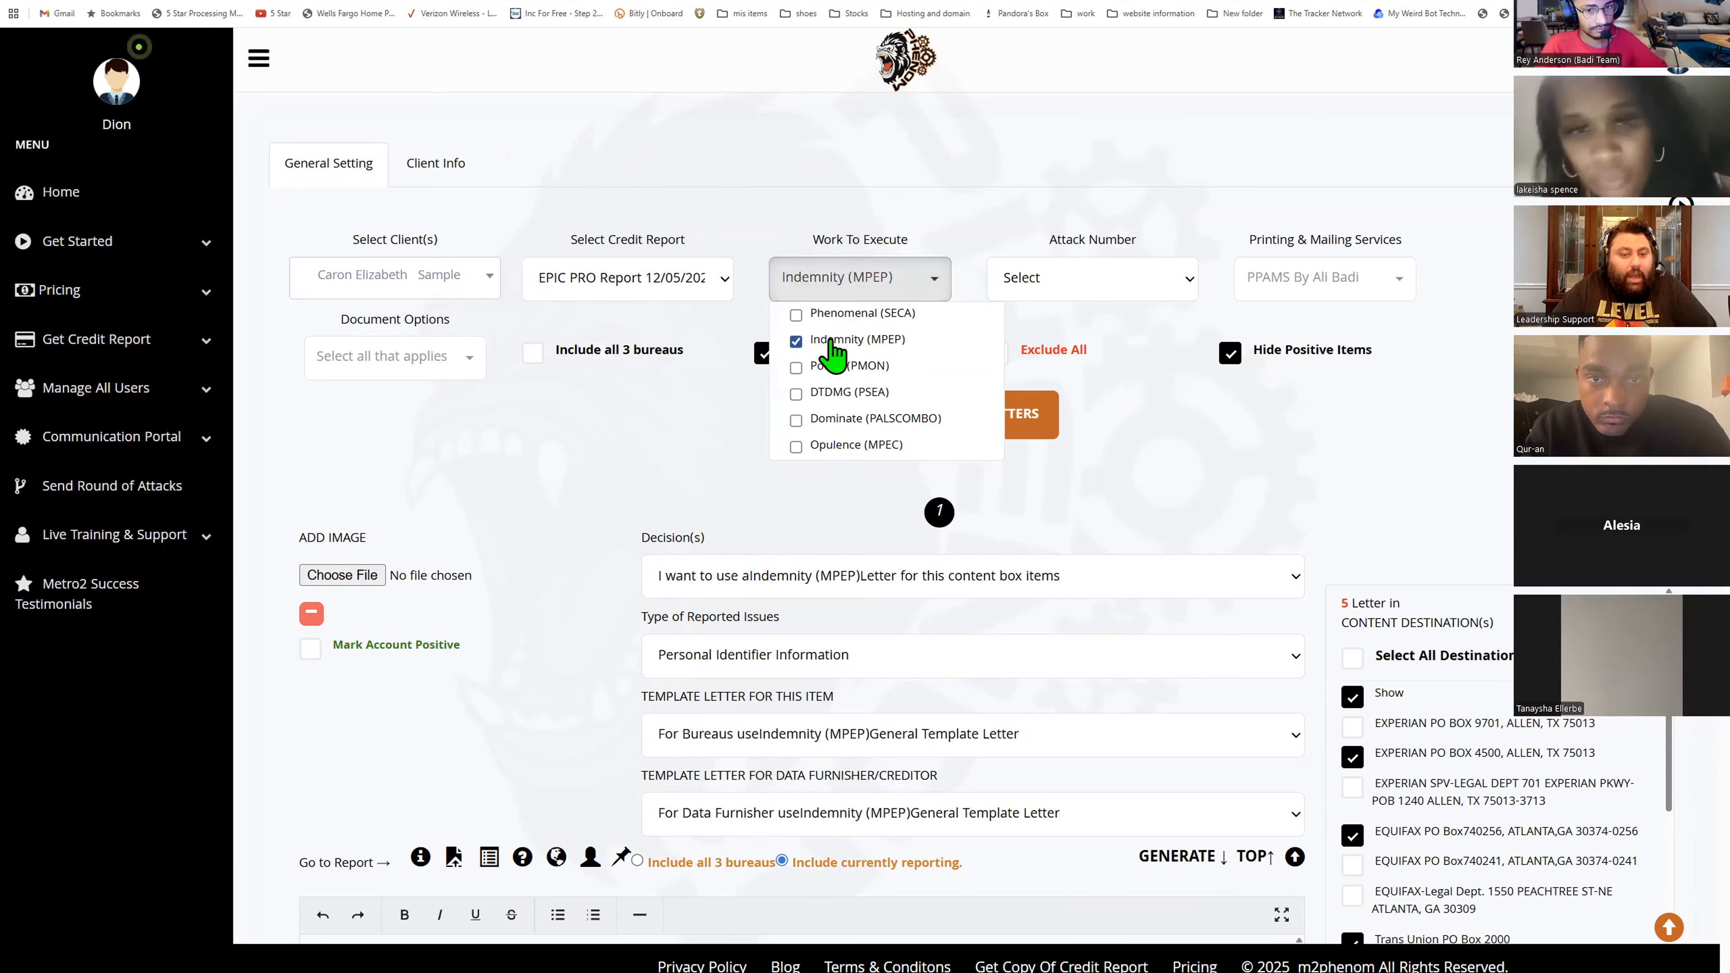
click(834, 355)
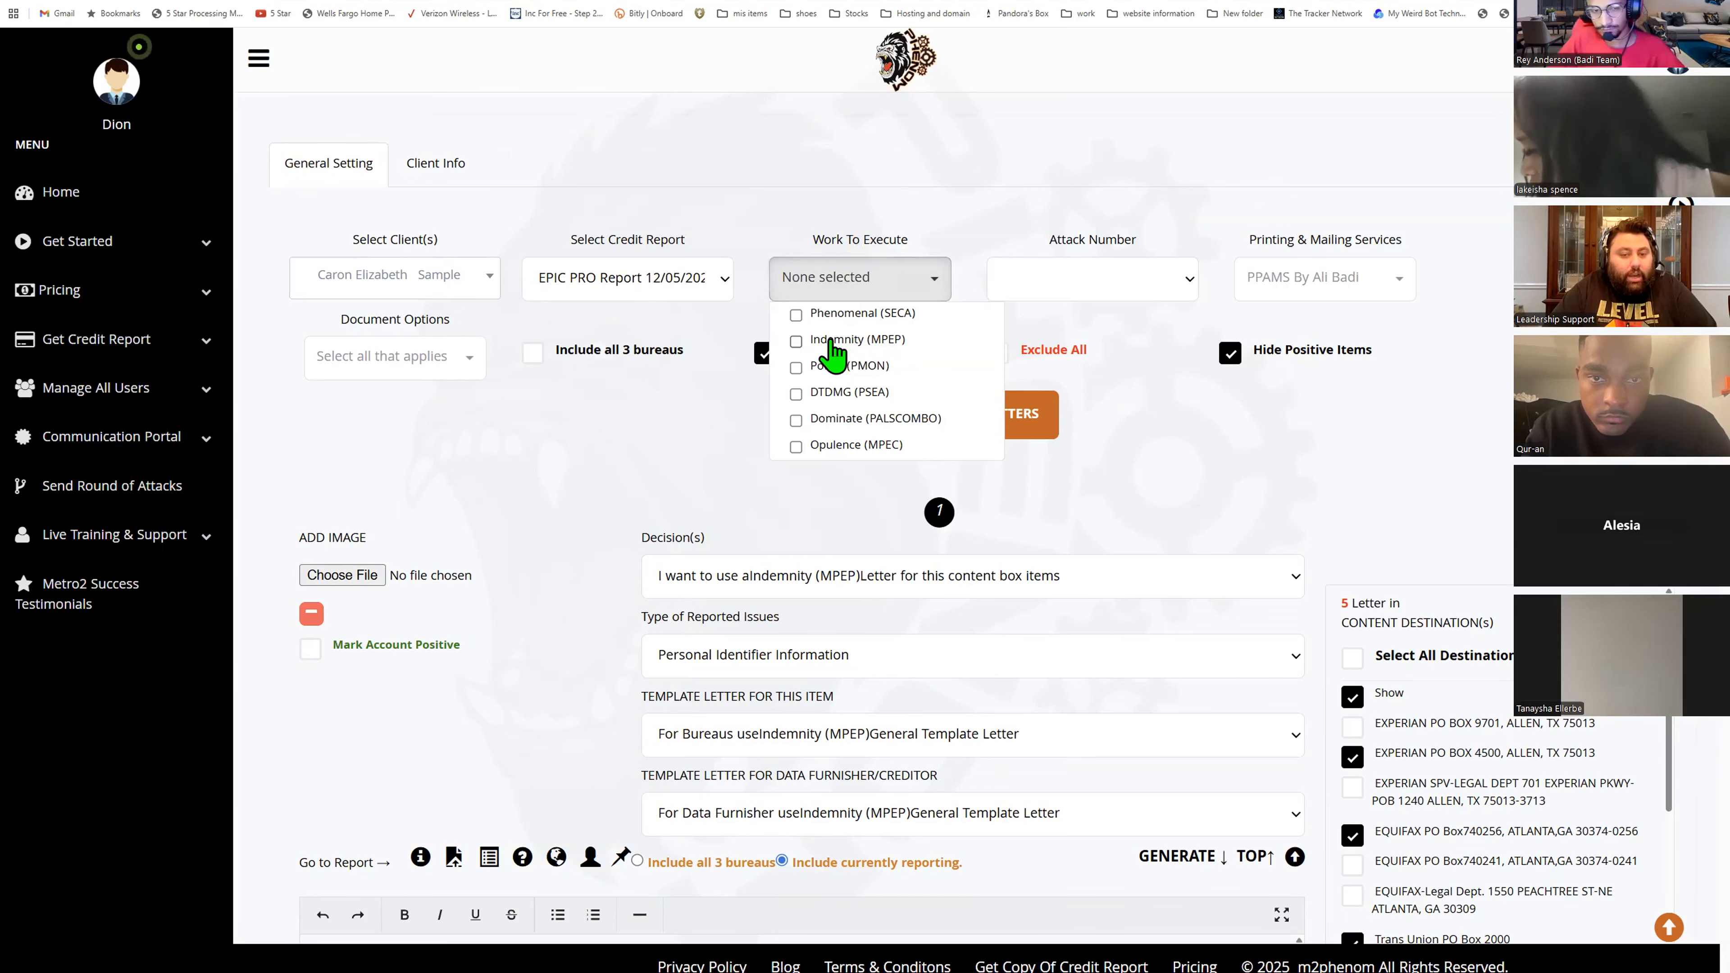
click(834, 355)
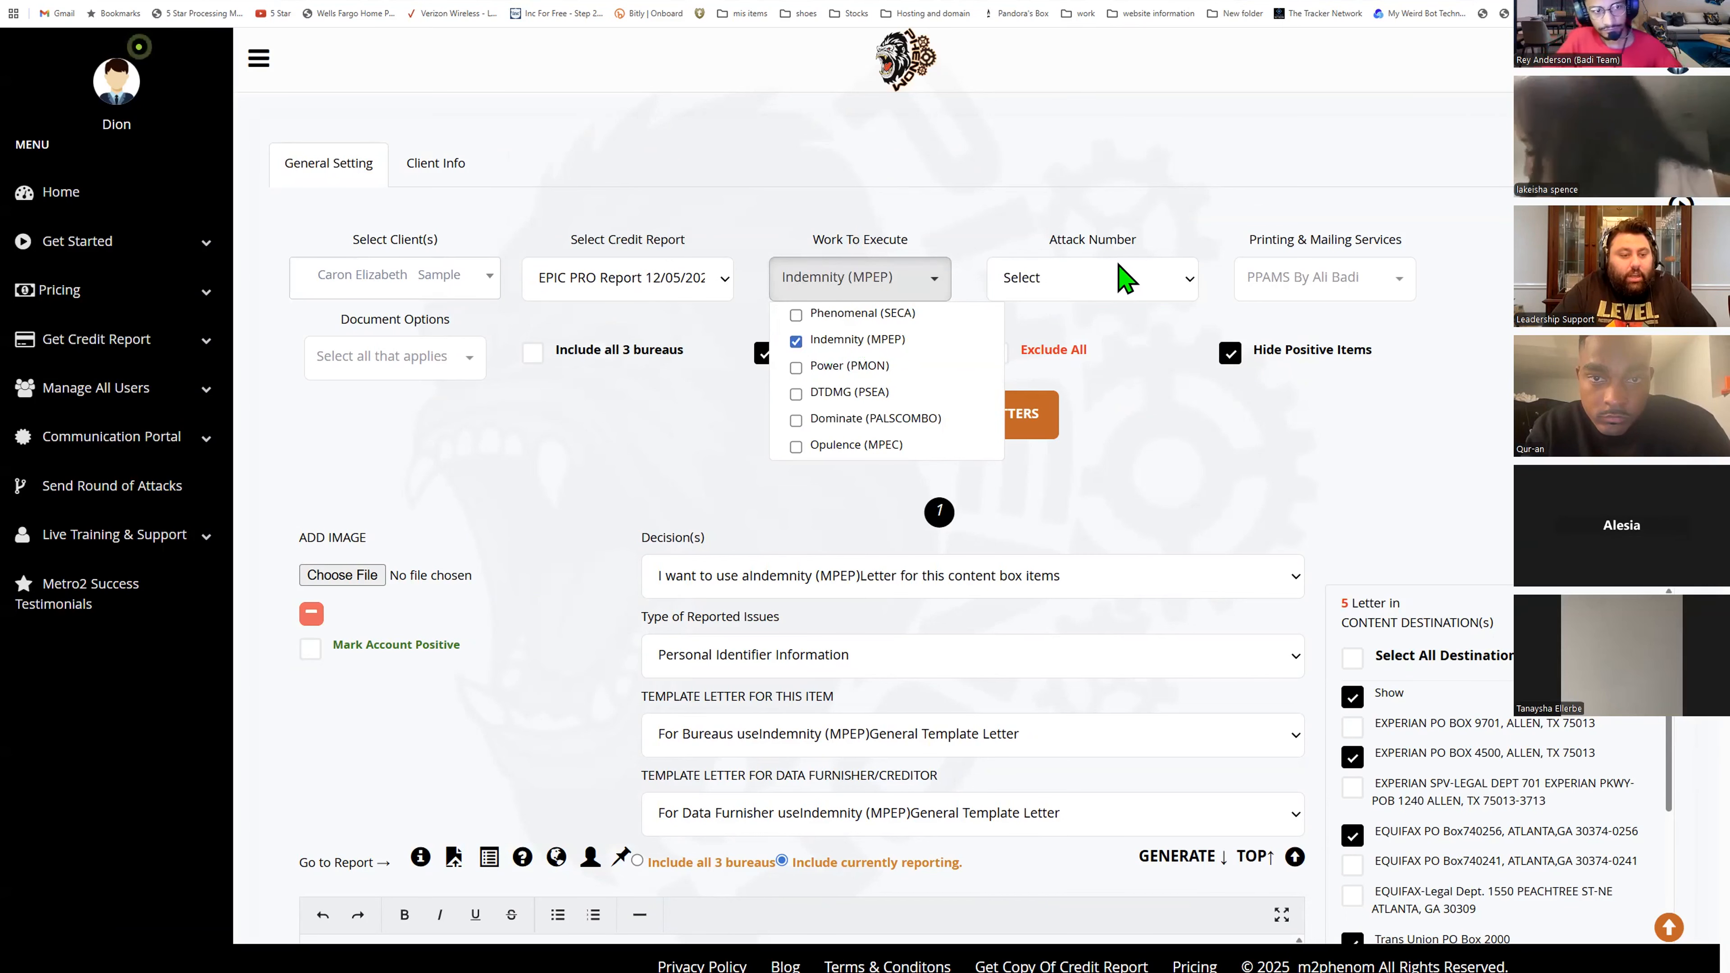
click(1125, 277)
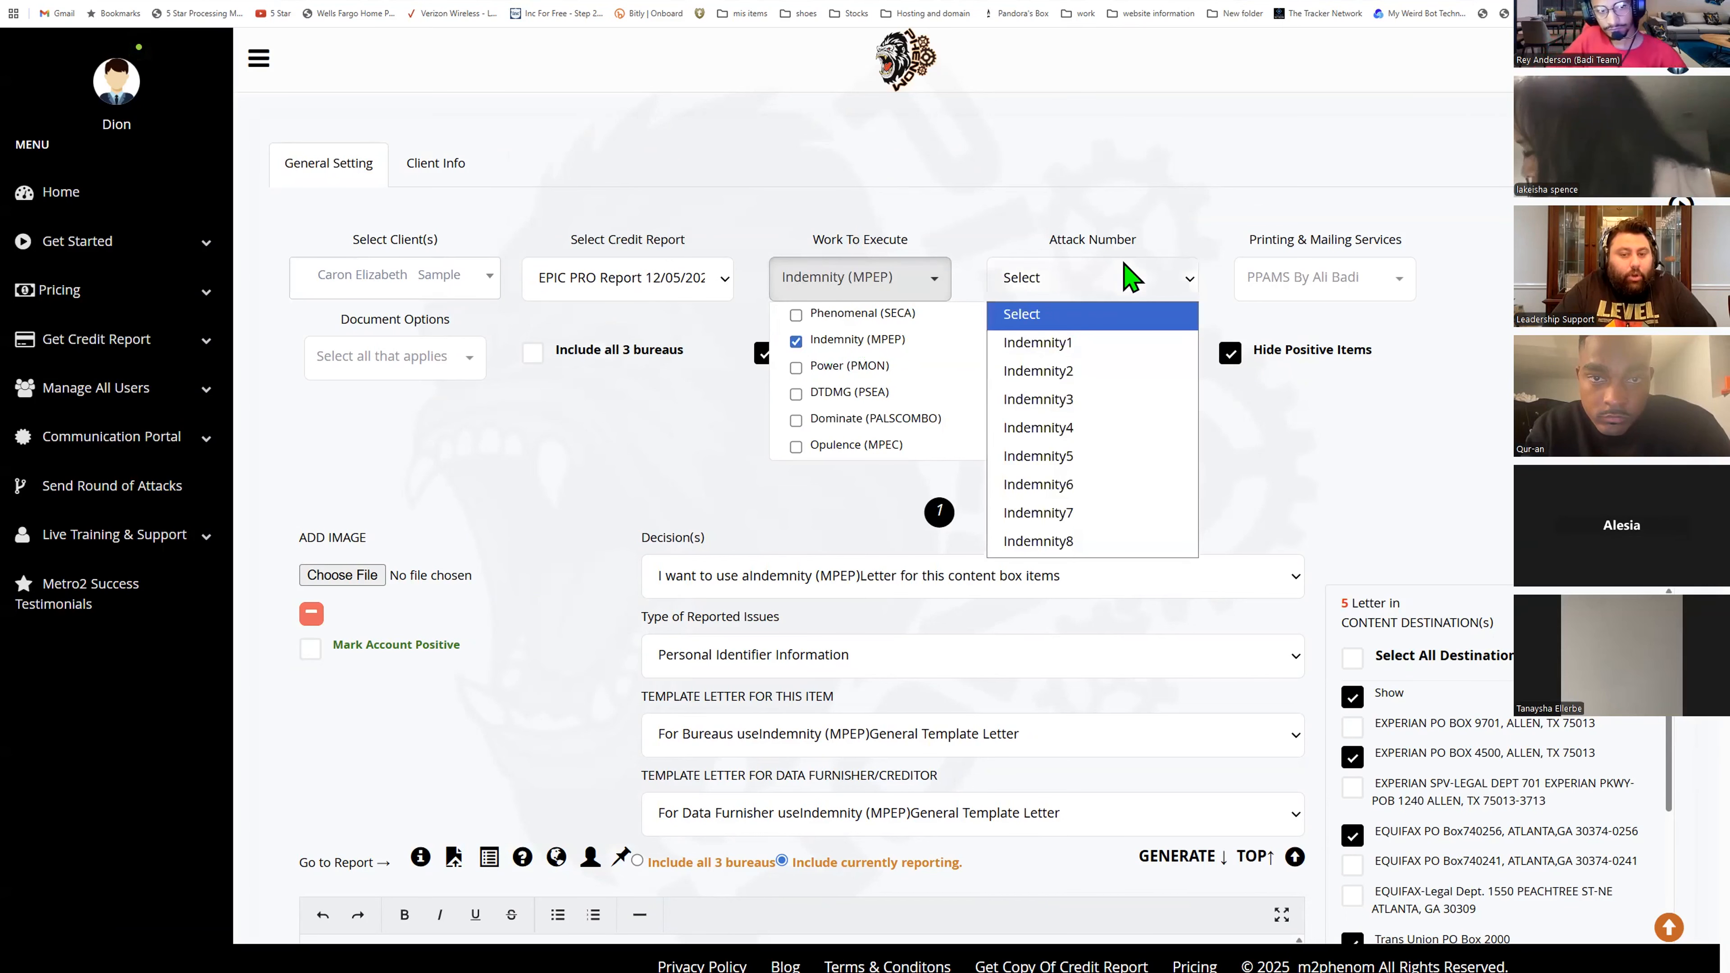
click(1074, 347)
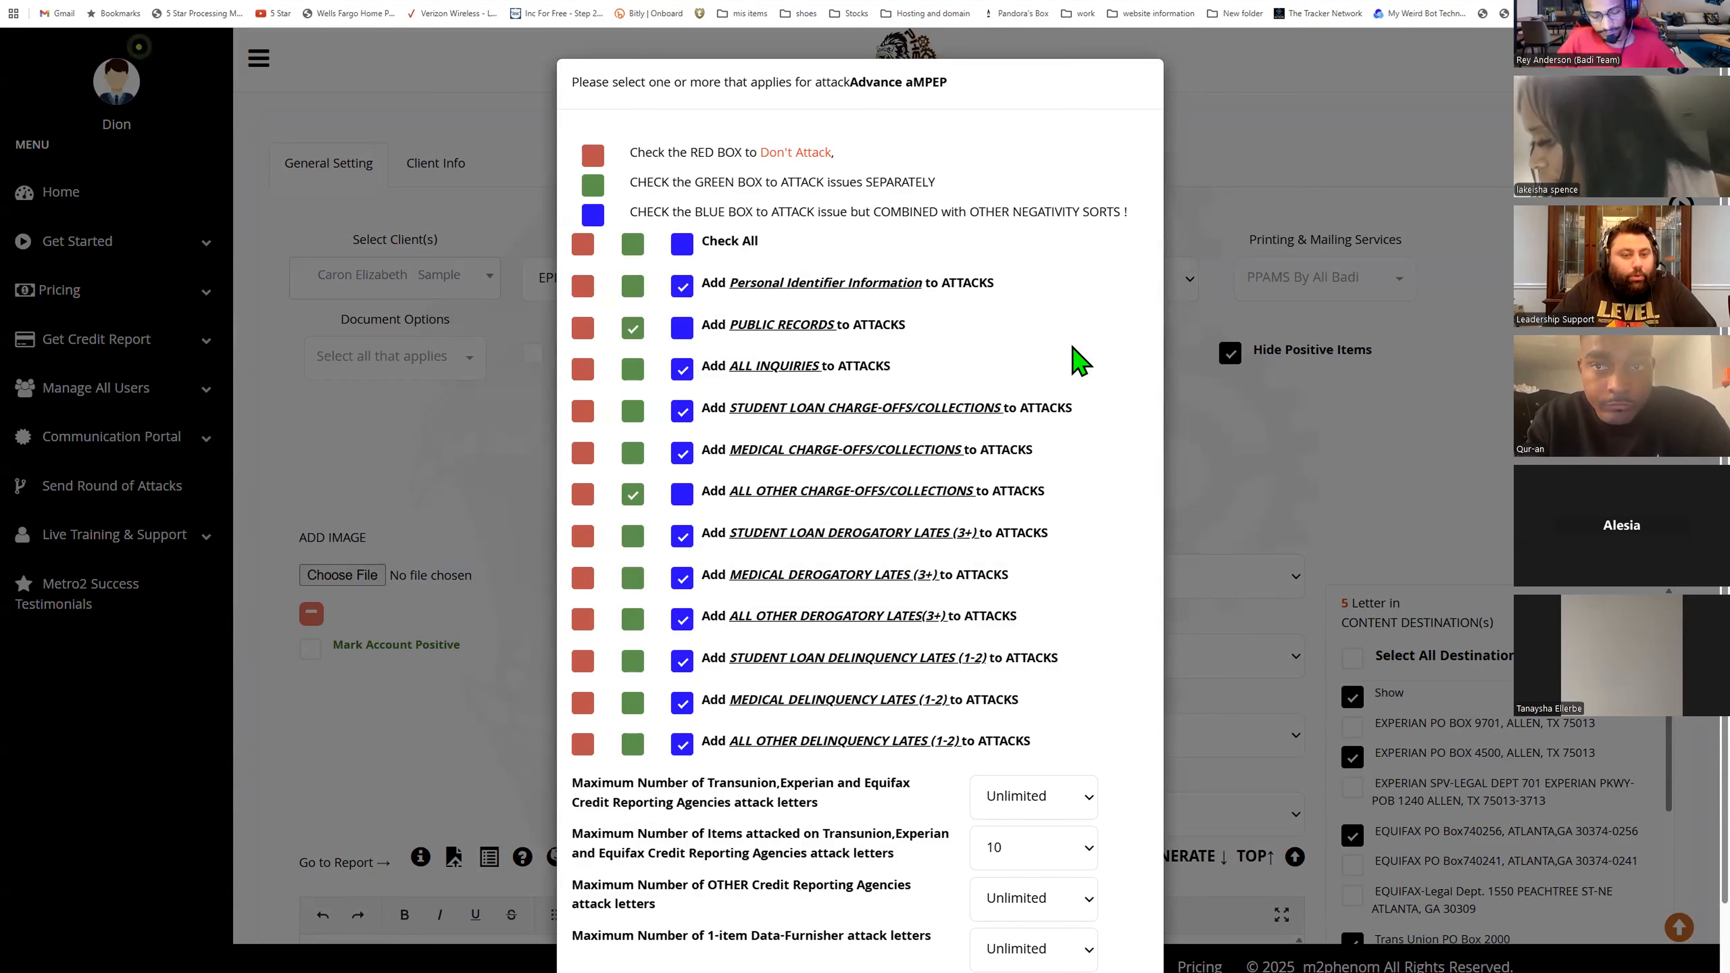
- Try marking all issue types Don't Attack and attacking personal identifiers, inquiries, student loan lates and other charge-offs separately
click(584, 243)
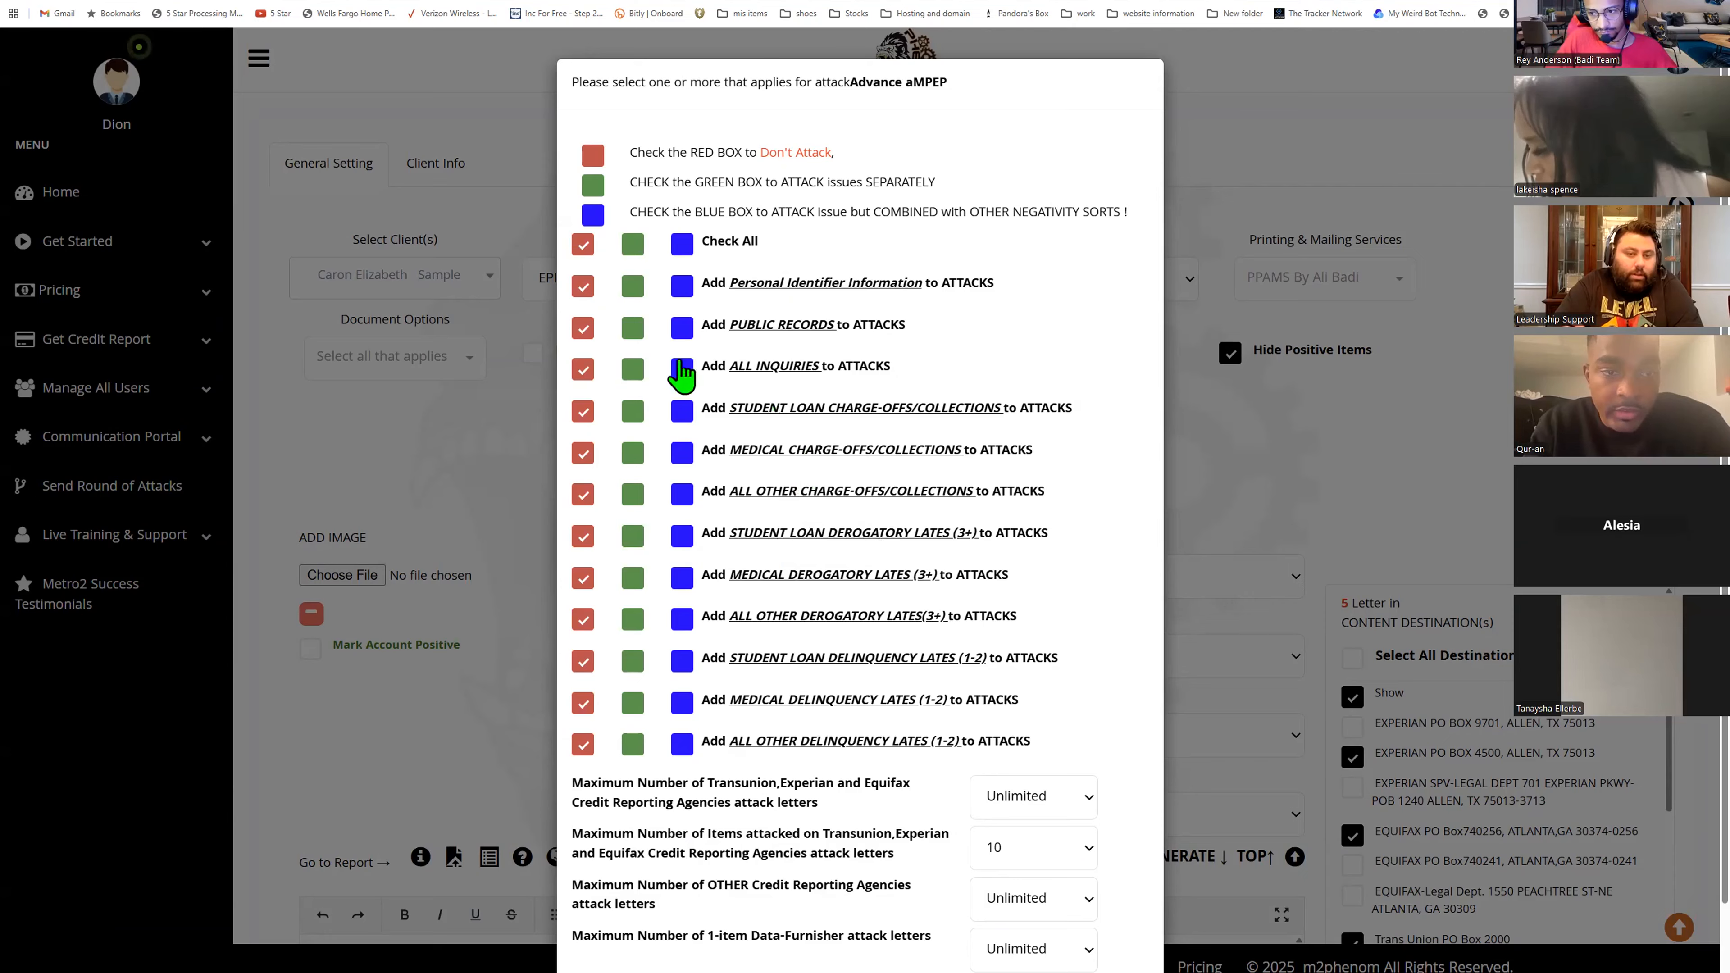
click(633, 286)
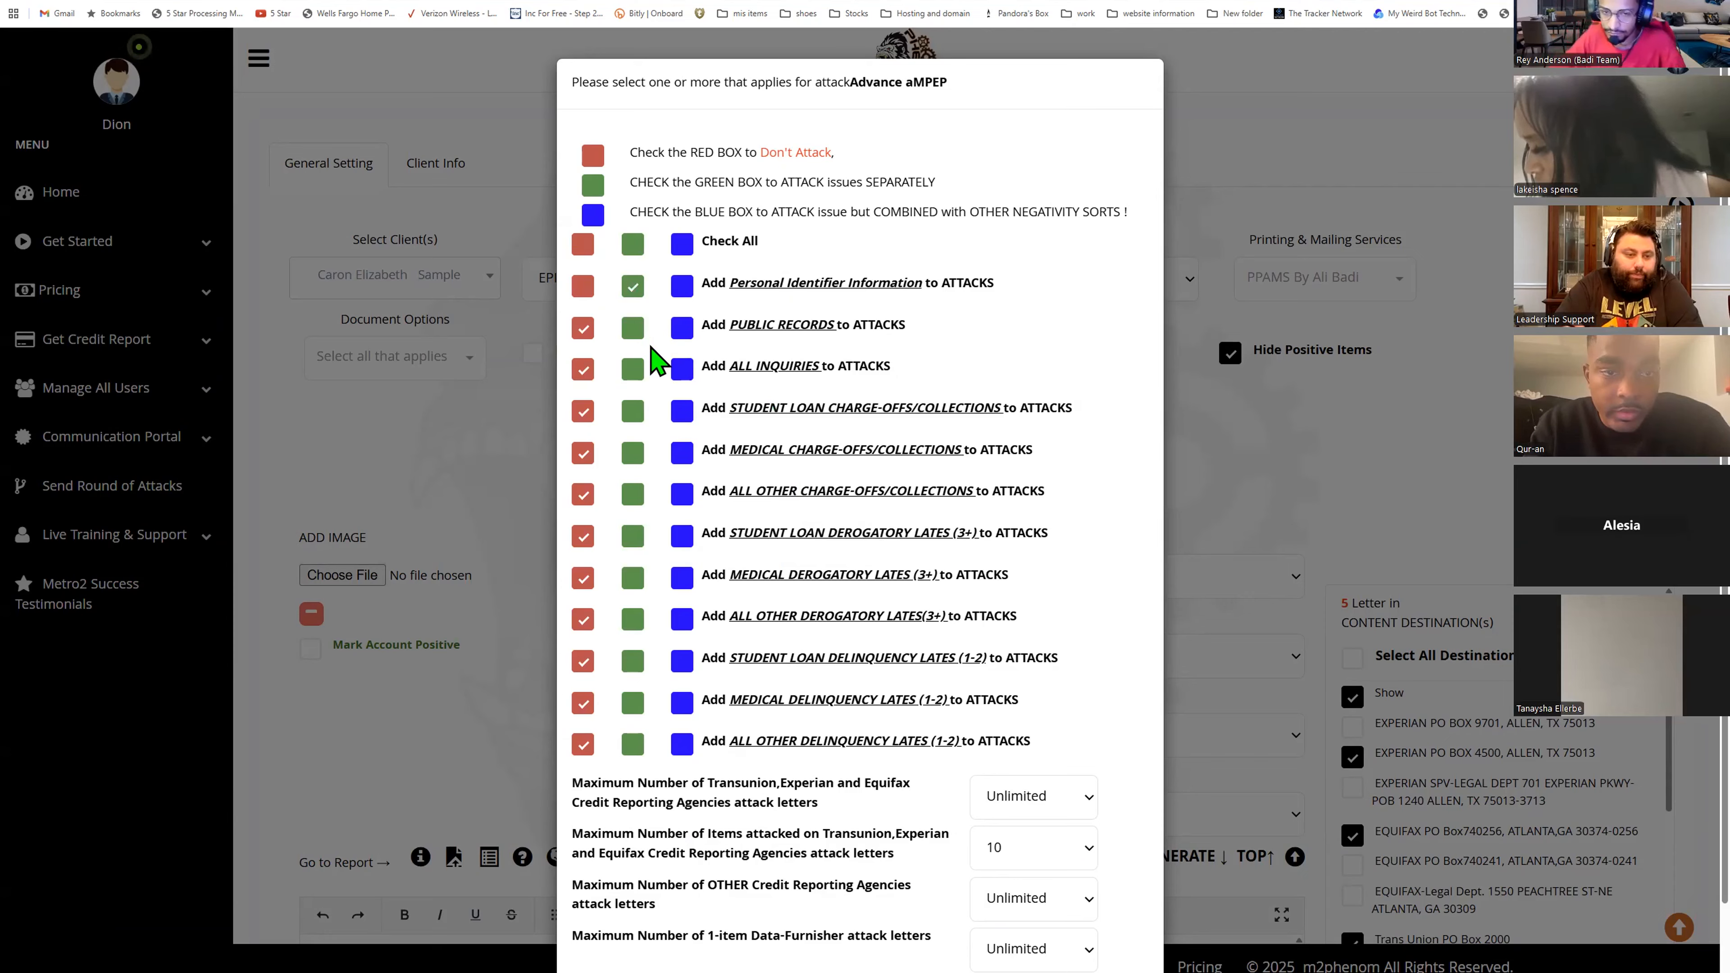
click(634, 370)
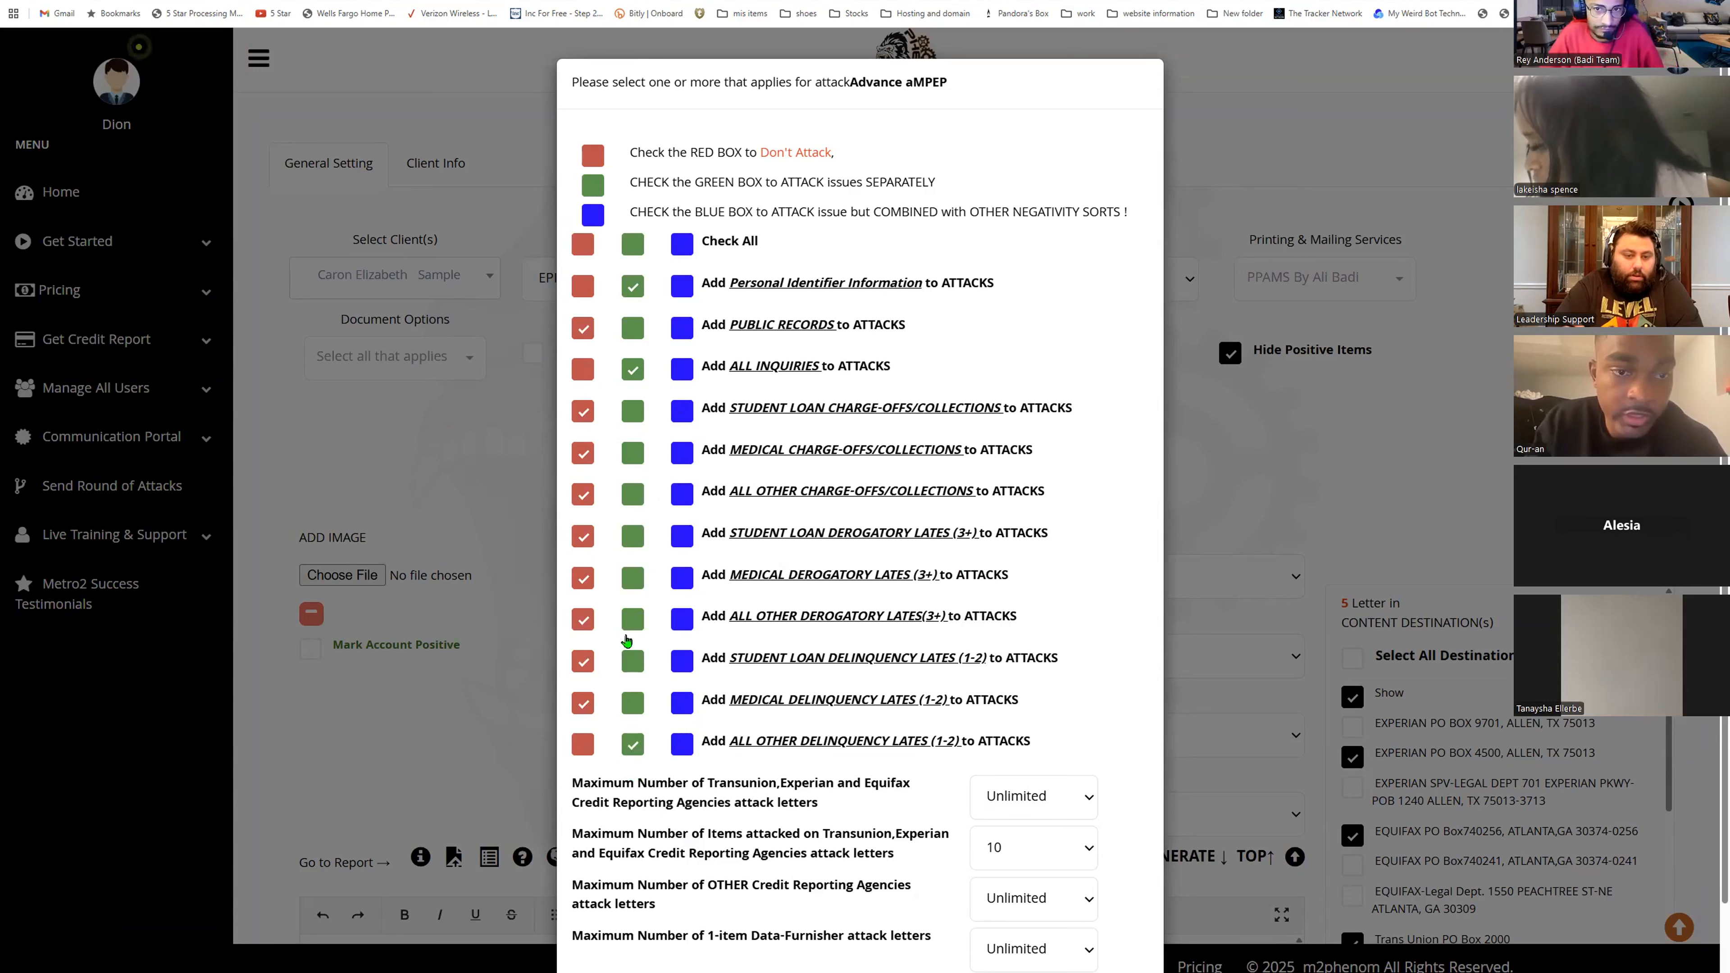
click(633, 537)
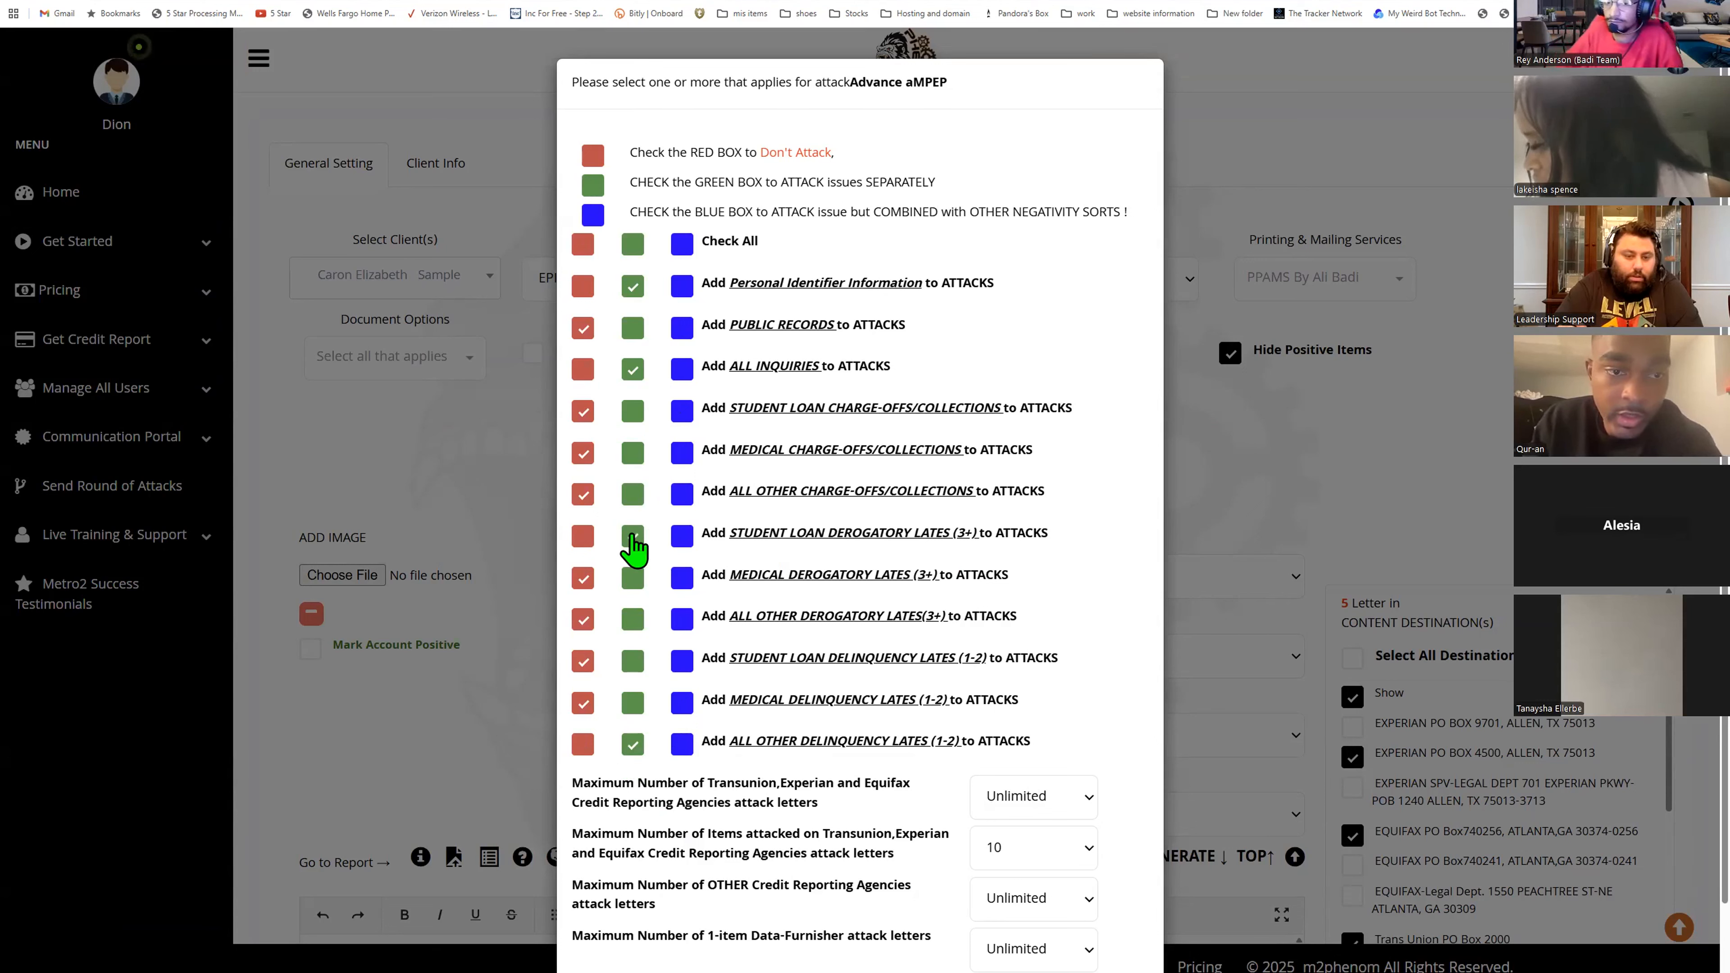
click(632, 494)
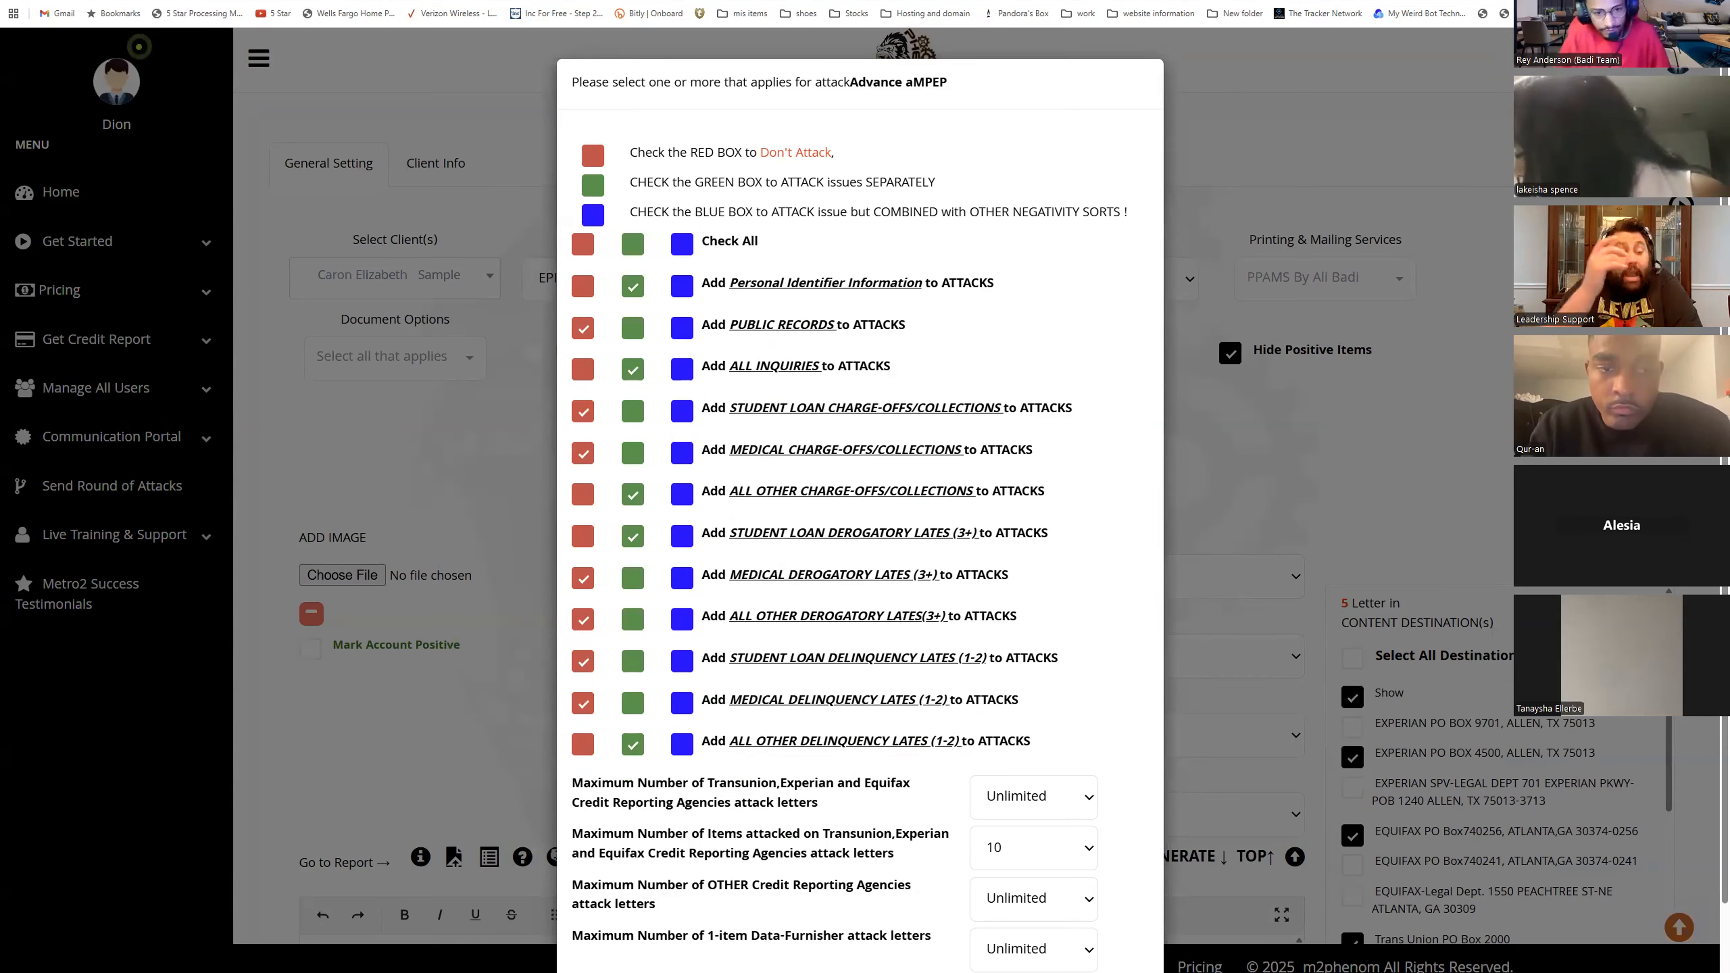
- Set the maximum bureau attack letters to 15 and the item, other-agency and data-furnisher limits to Default
mouse_move(897, 972)
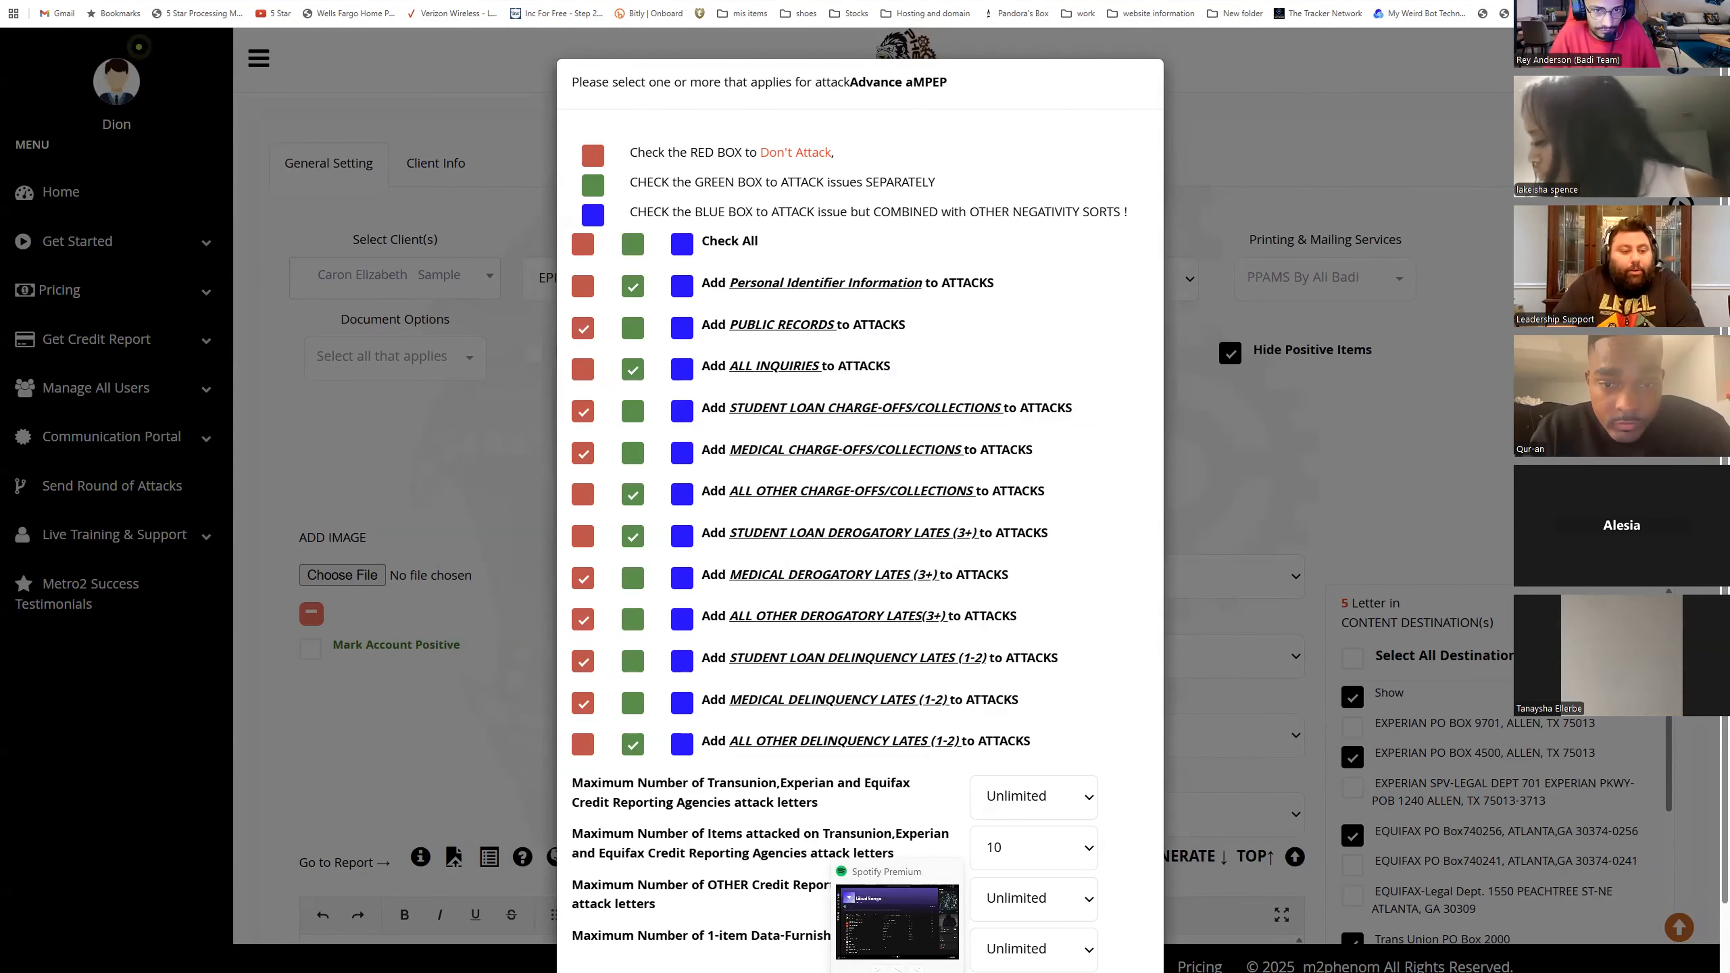
scroll(838, 766, down, 2)
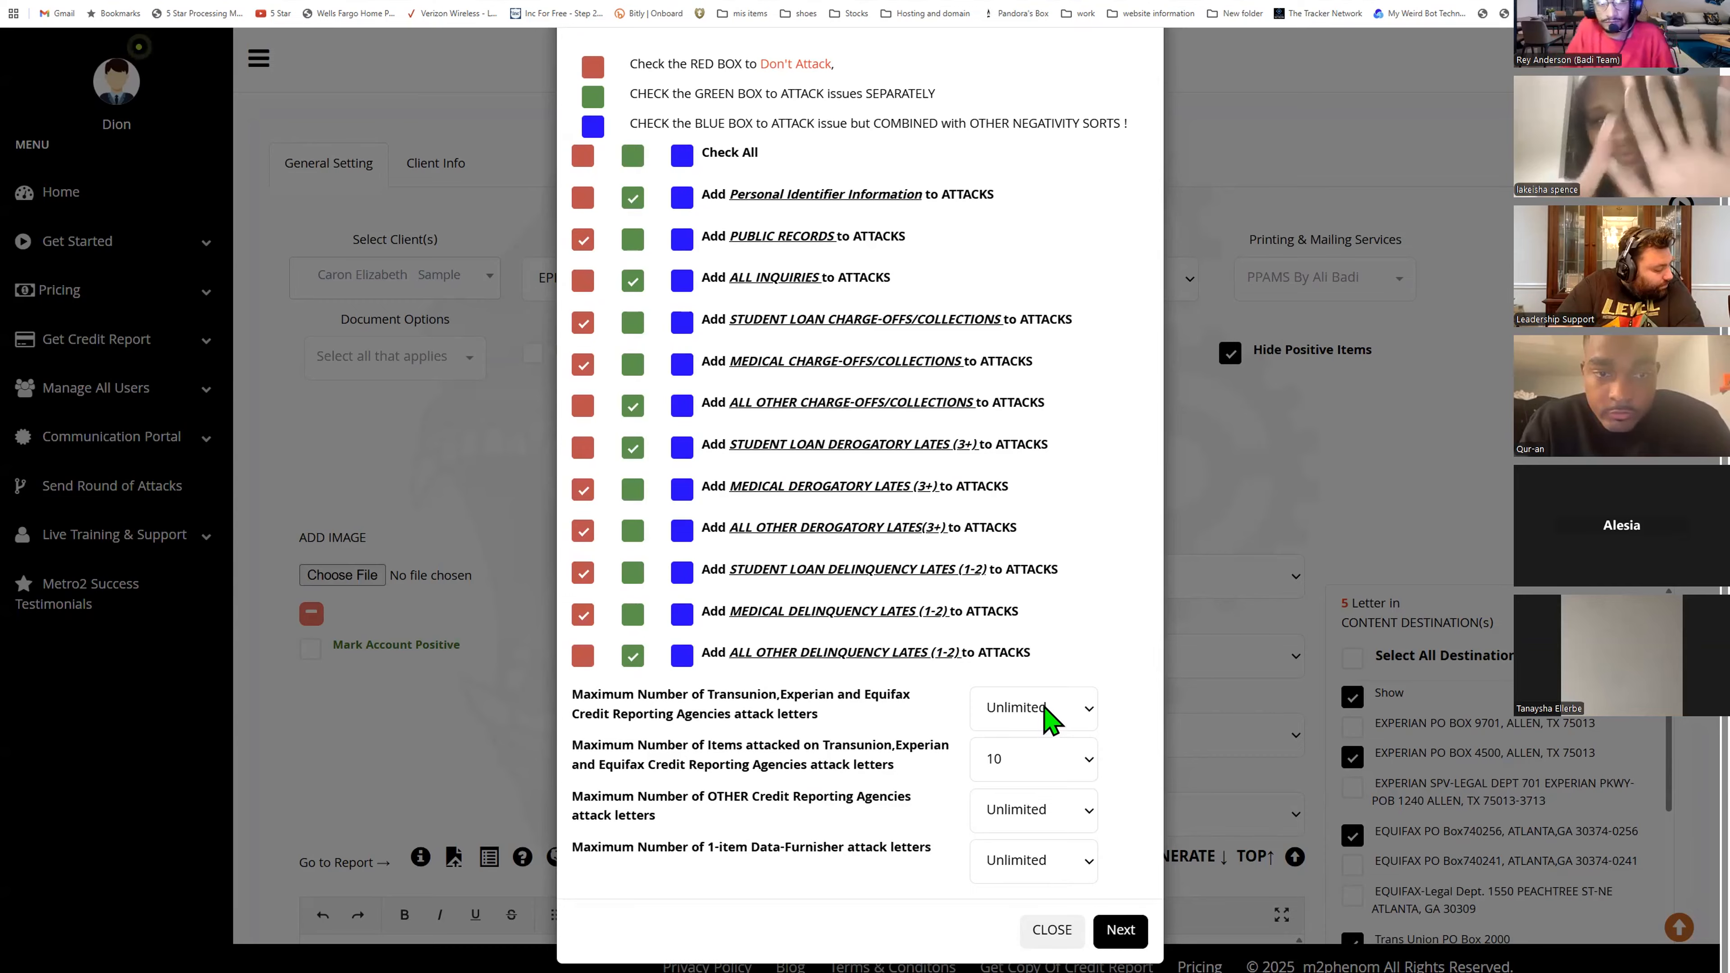
click(1023, 710)
click(1023, 472)
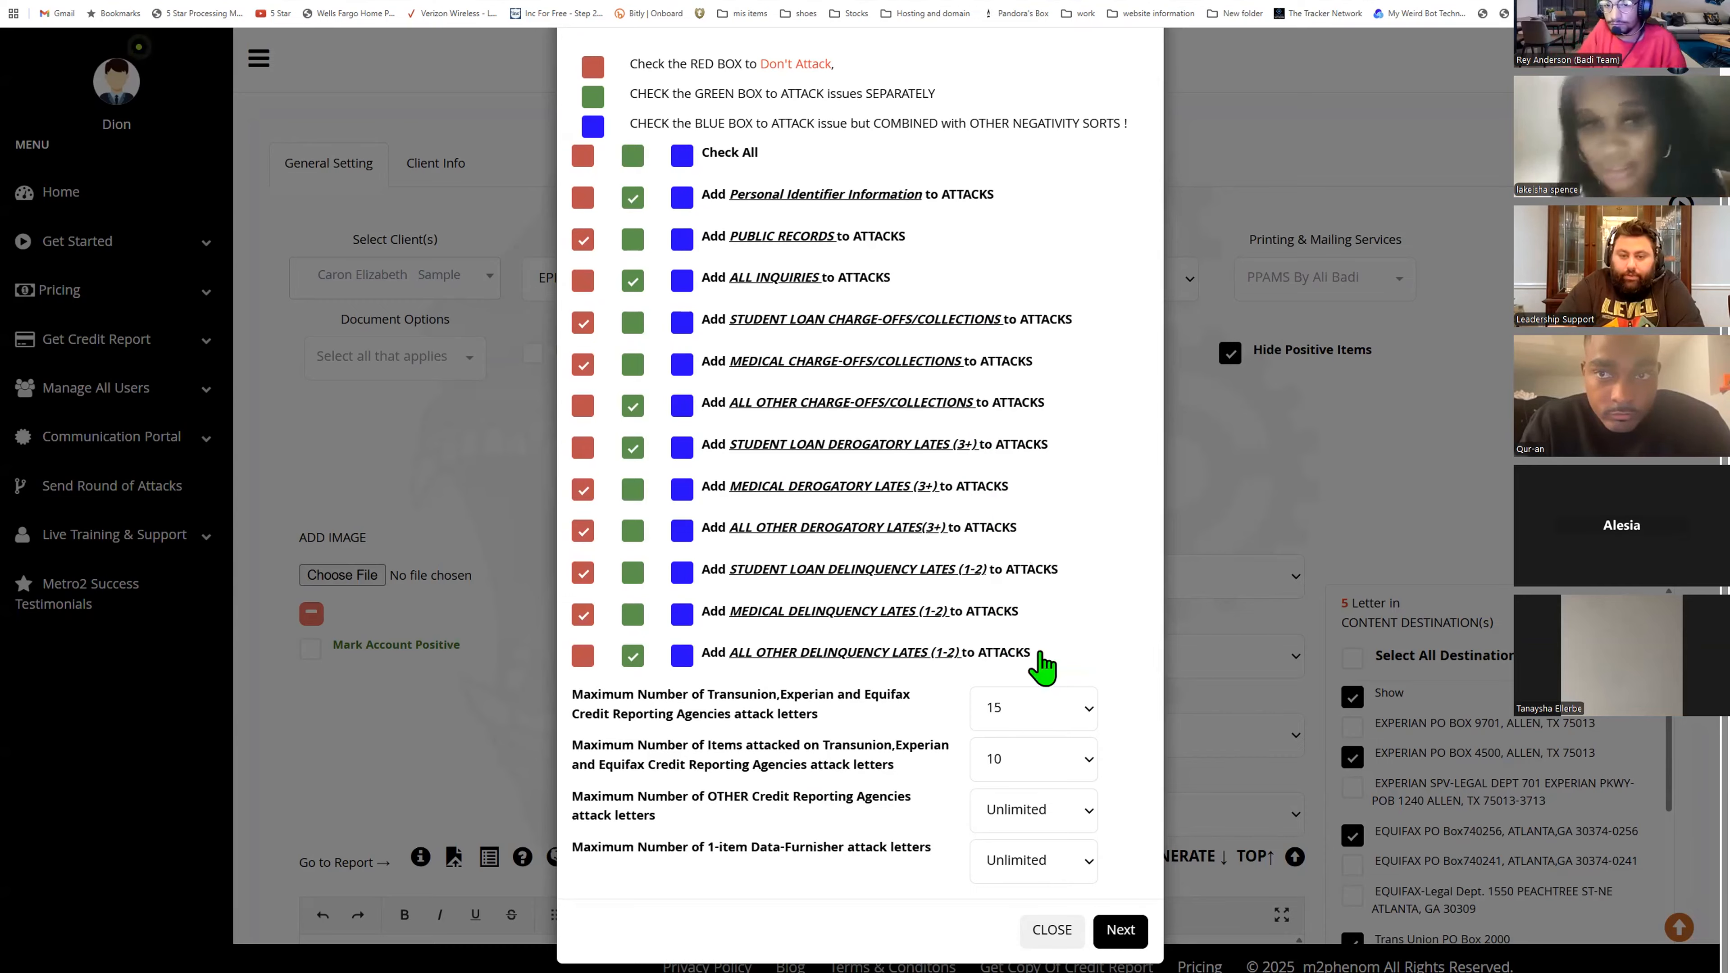
click(1022, 763)
click(1021, 341)
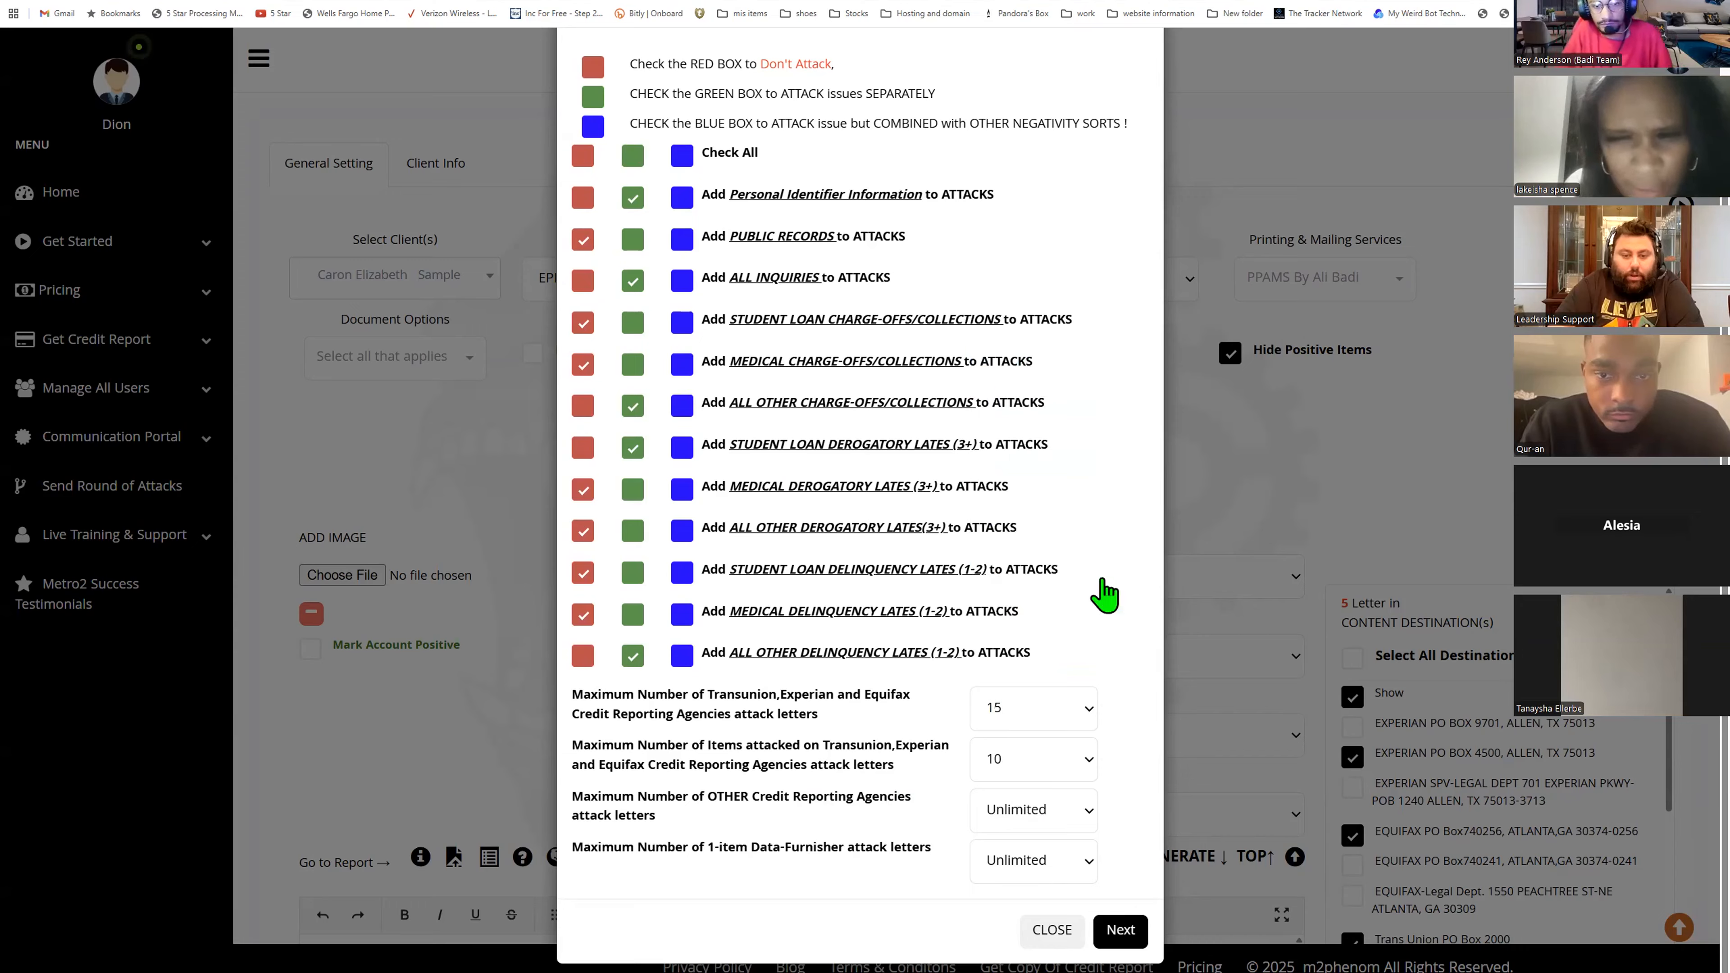
click(1026, 758)
click(1009, 350)
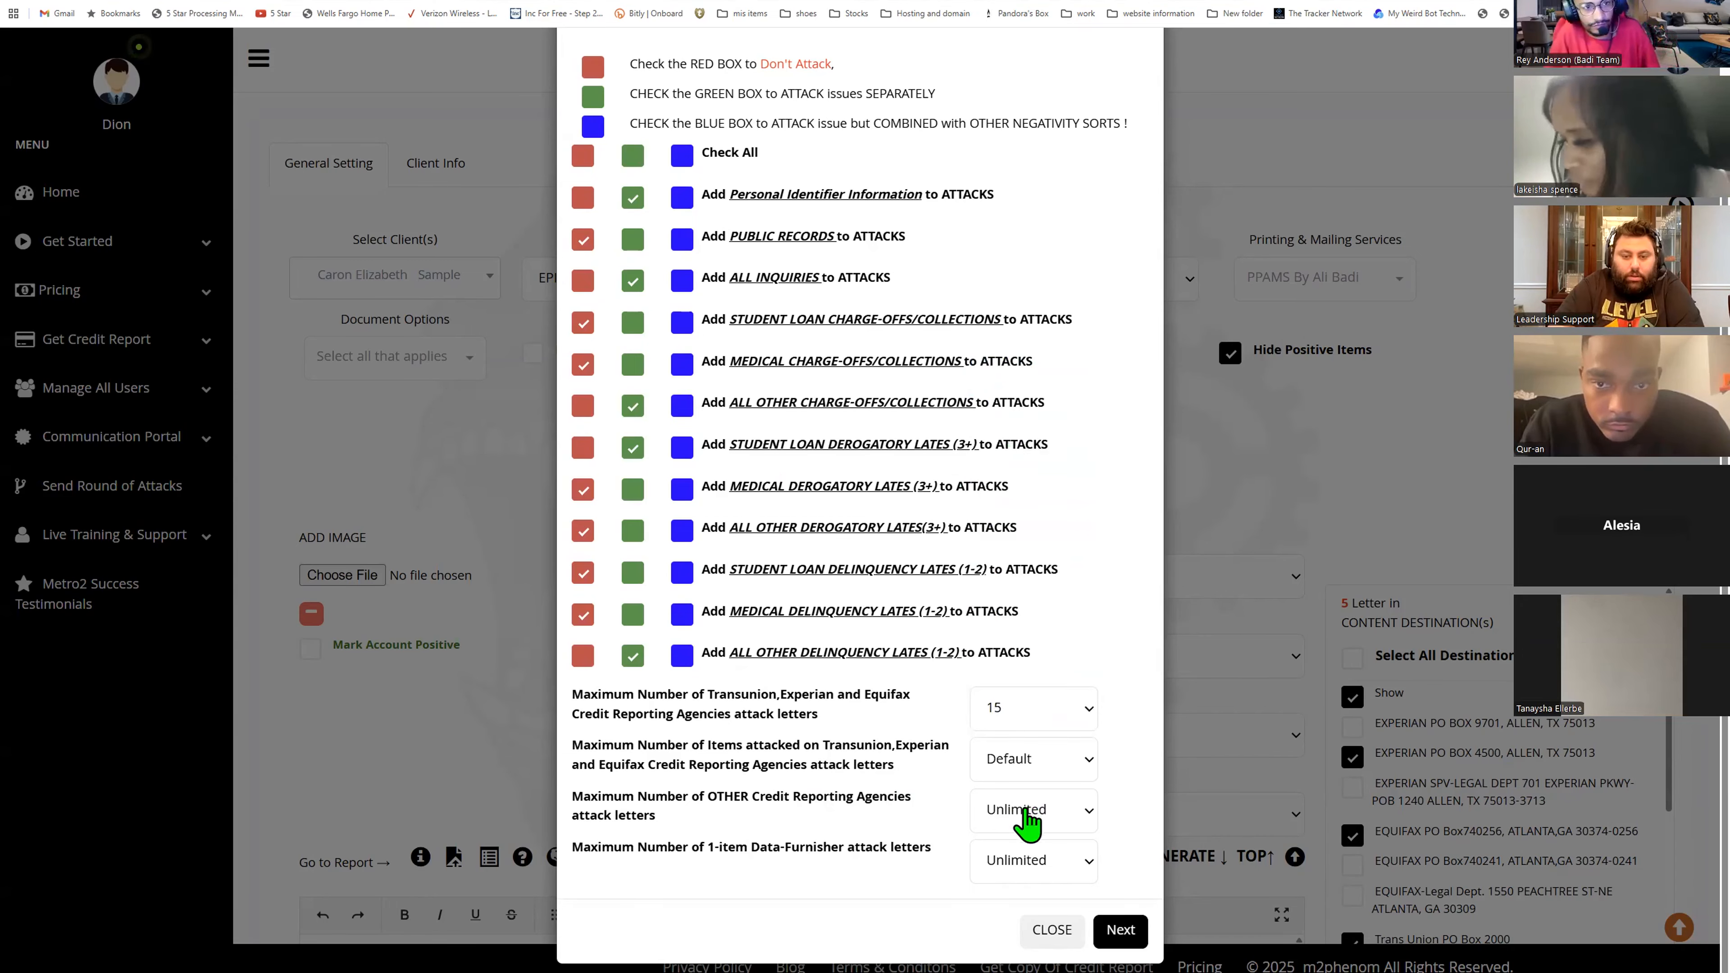
click(1021, 812)
click(1042, 631)
click(1044, 870)
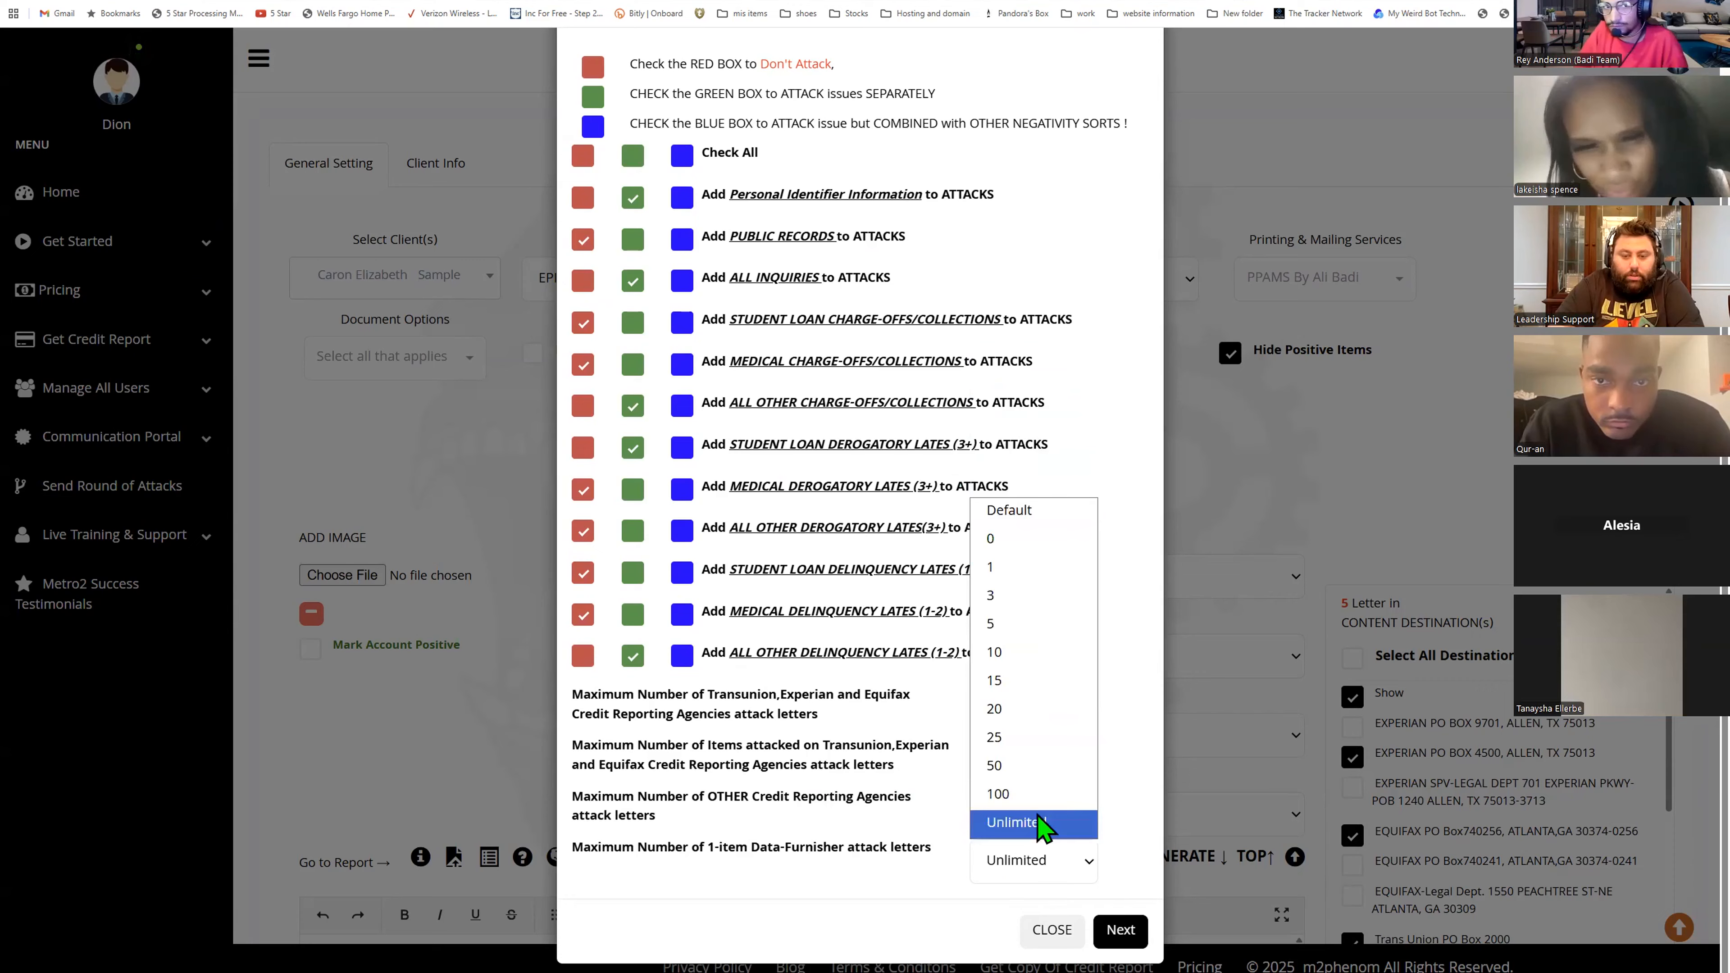
click(1049, 507)
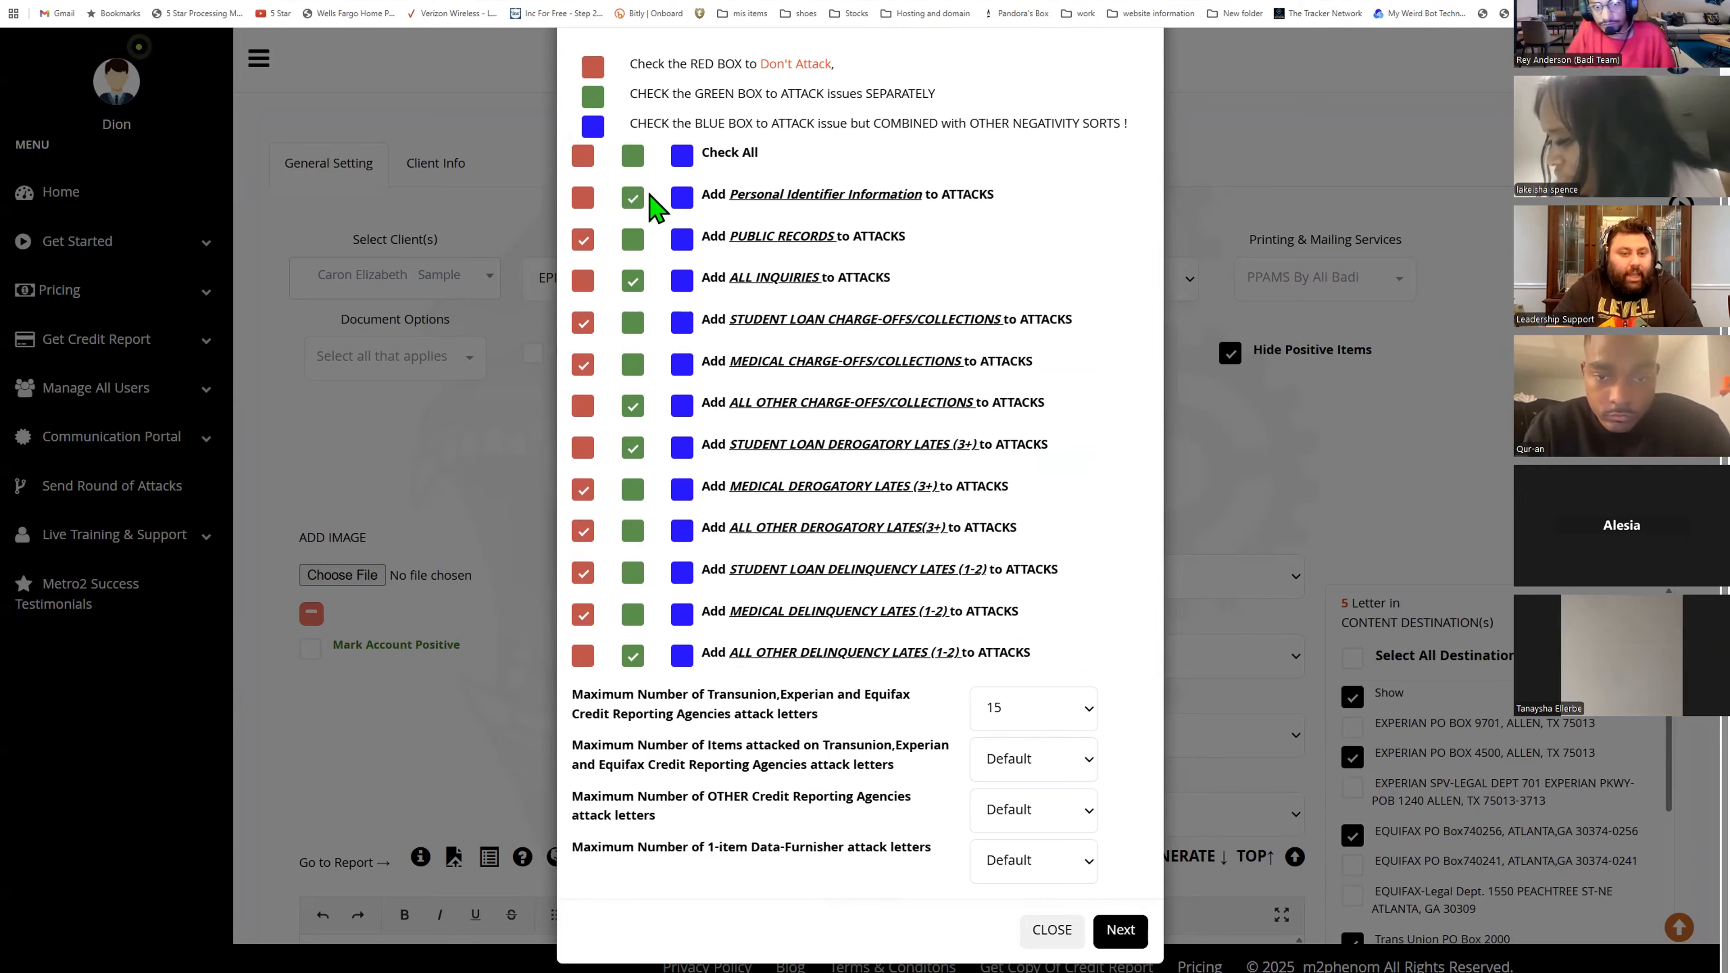
- Set all issue types to attack combined and change the maximum bureau attack letters to 6
click(682, 156)
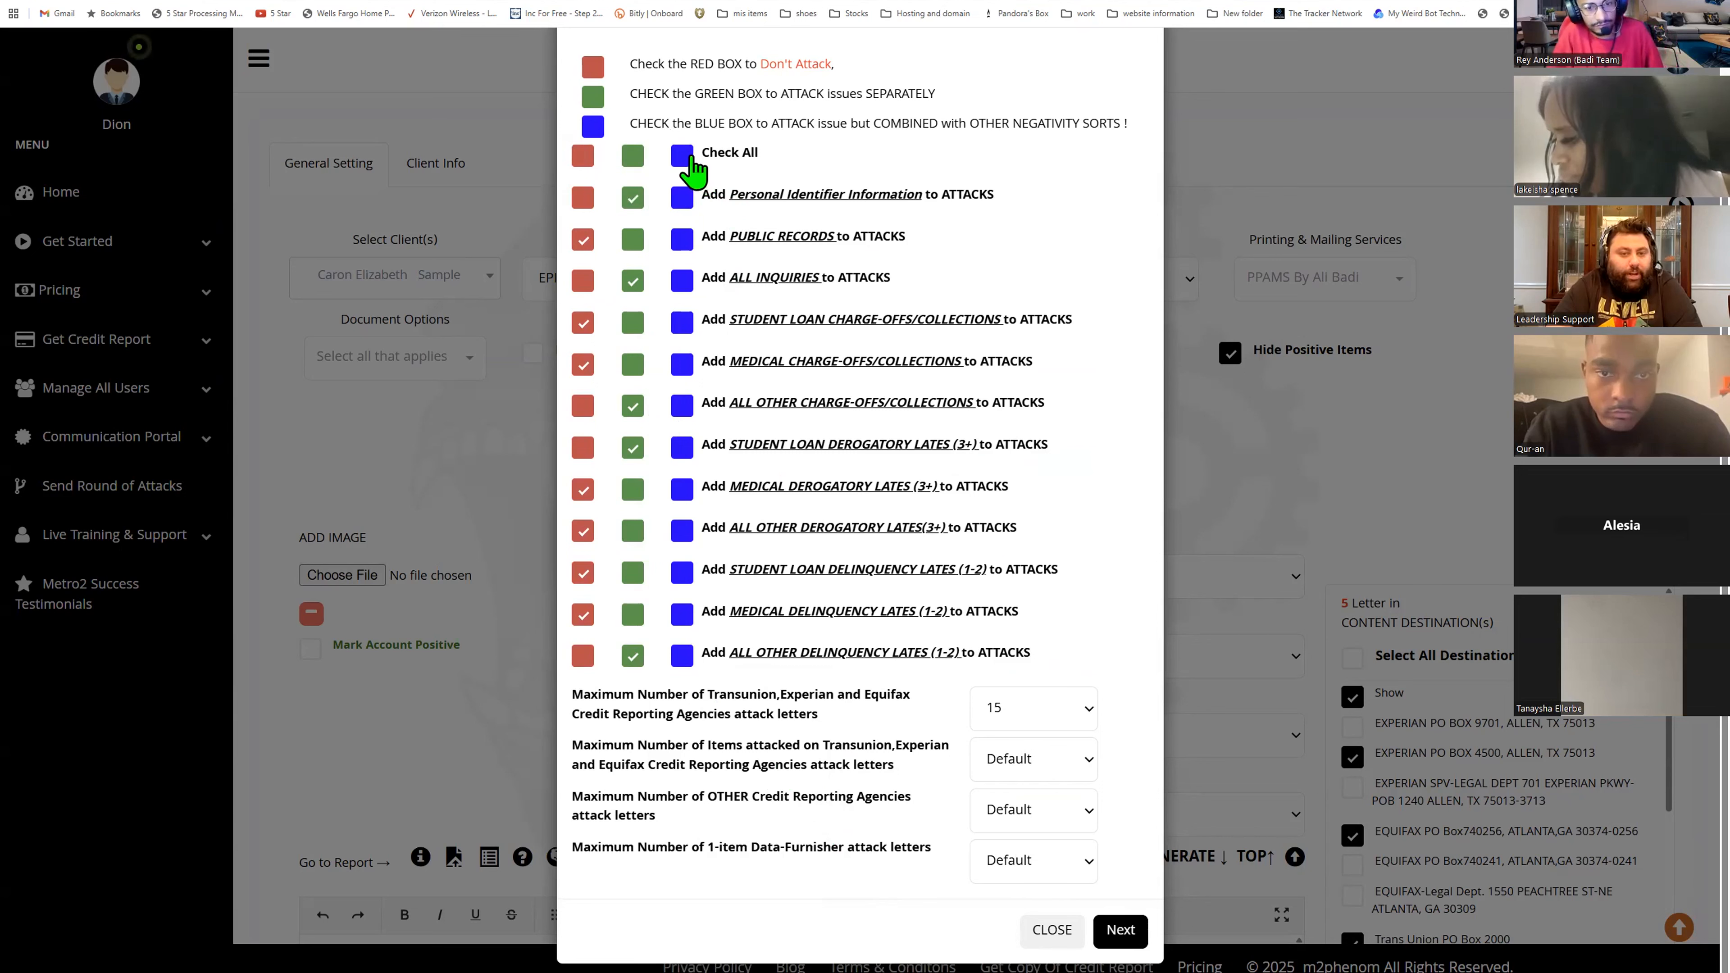
click(1064, 719)
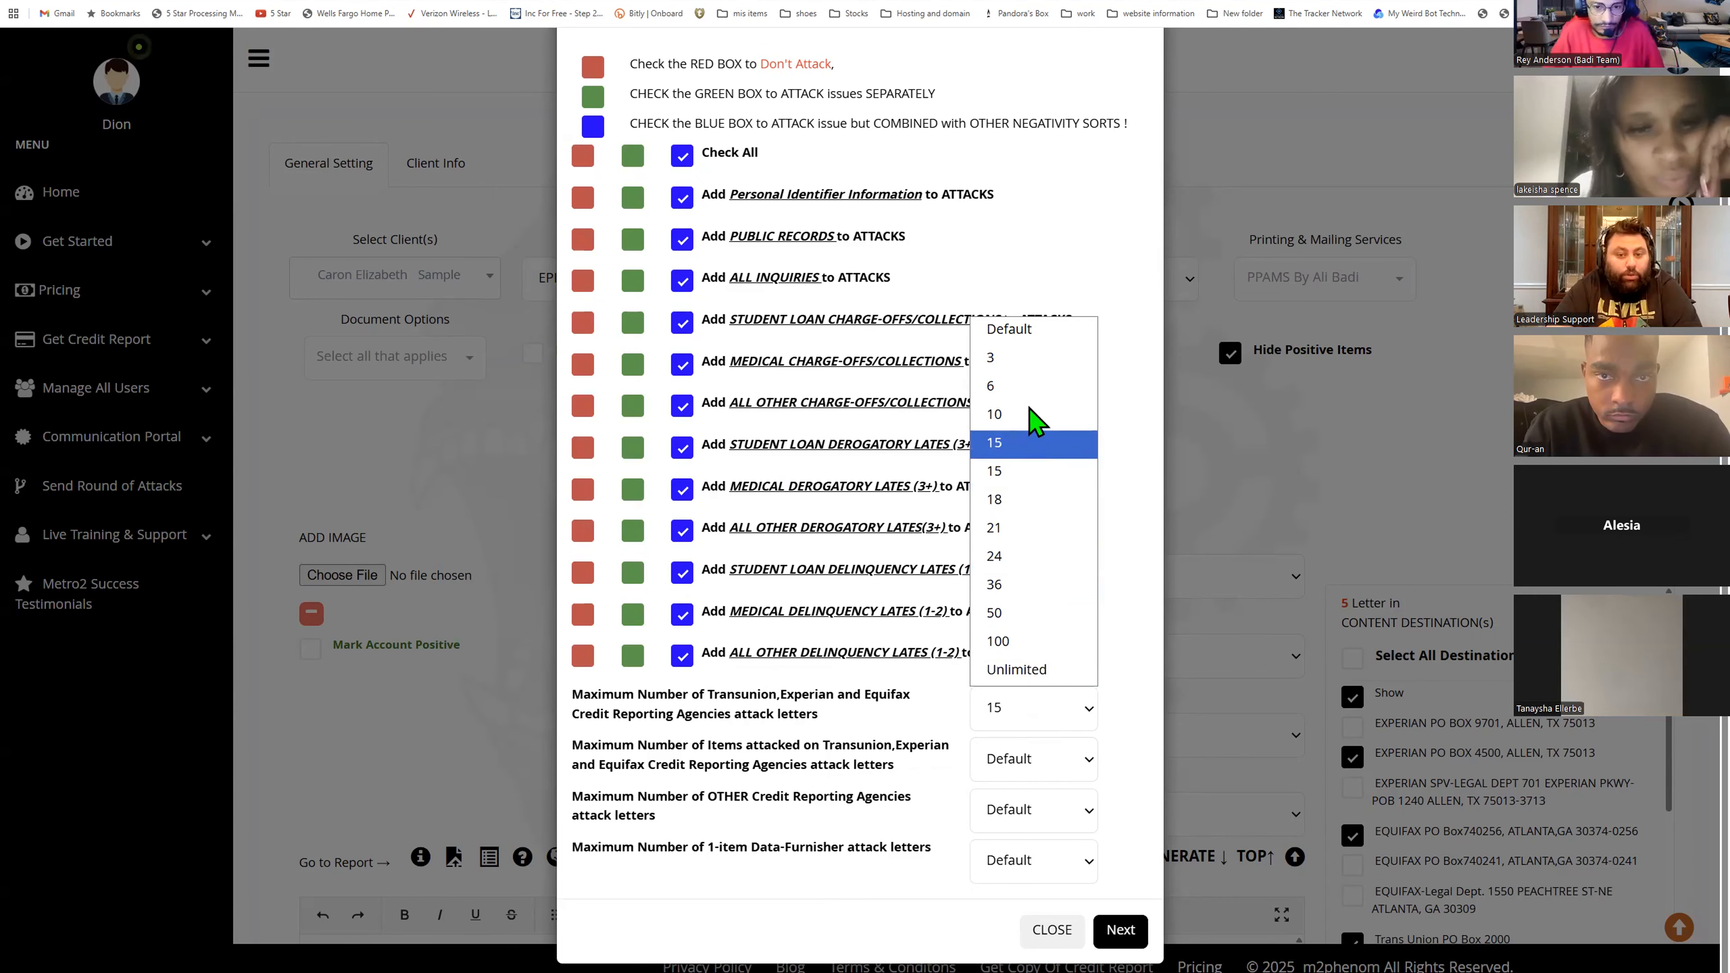
click(1025, 387)
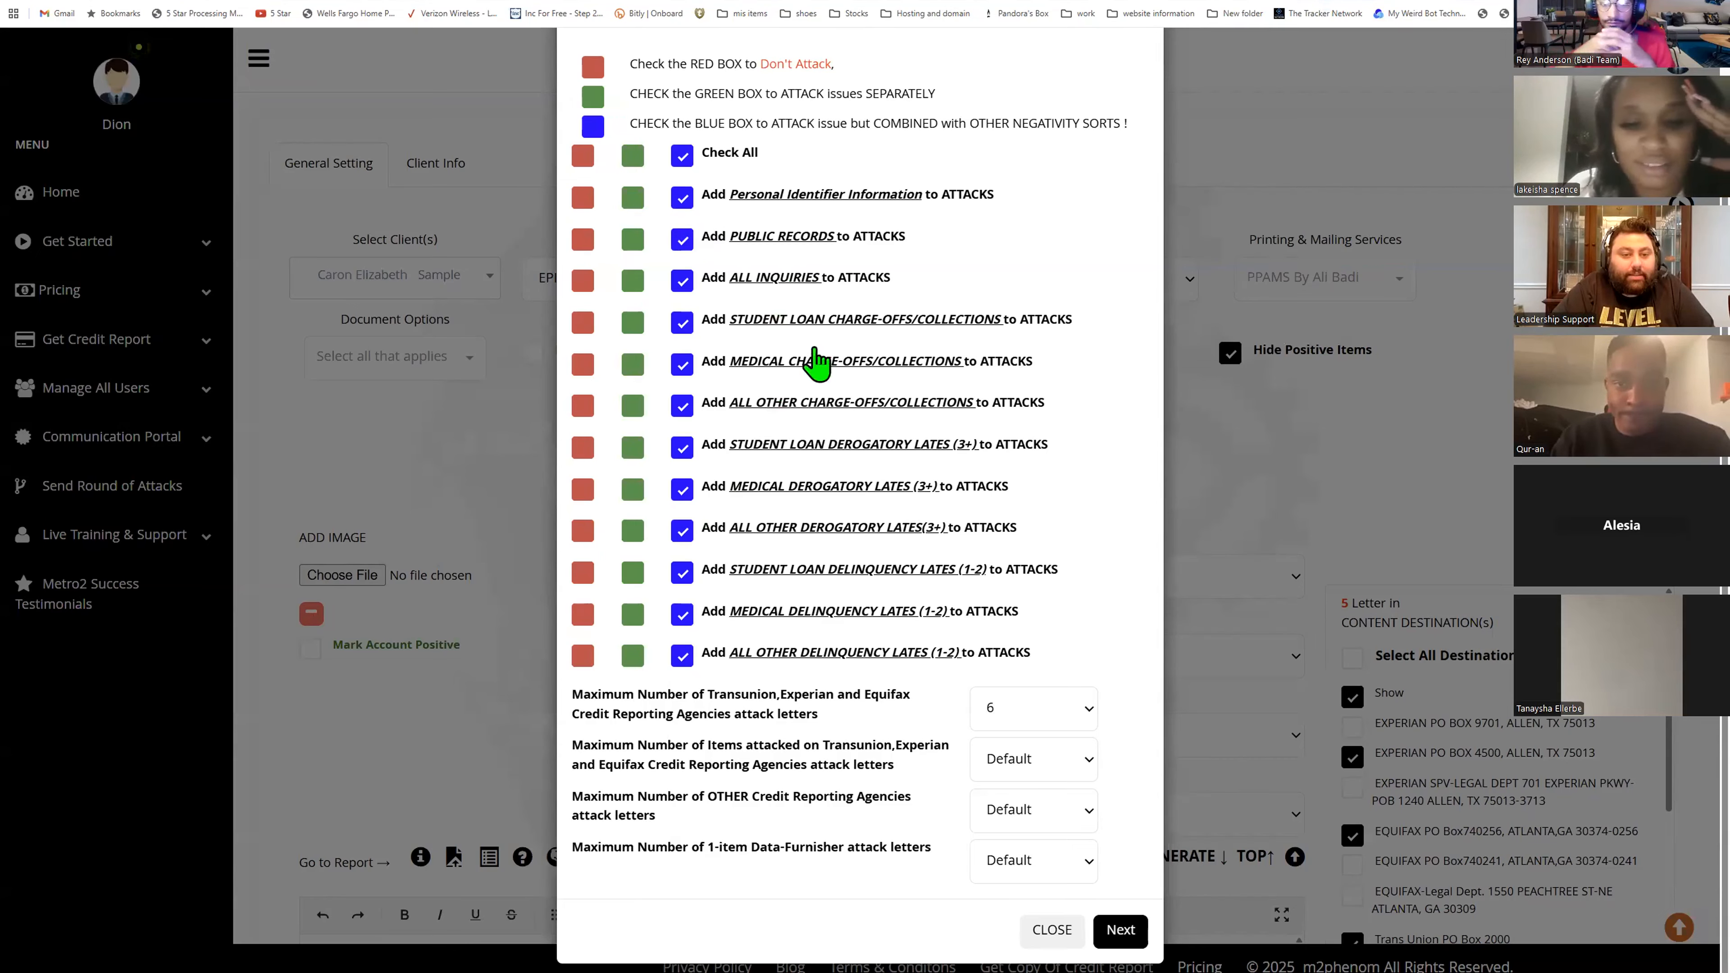
- Attack Personal Identifier Information, Public Records, All Inquiries and Student Loan Charge-offs/Collections separately
click(632, 198)
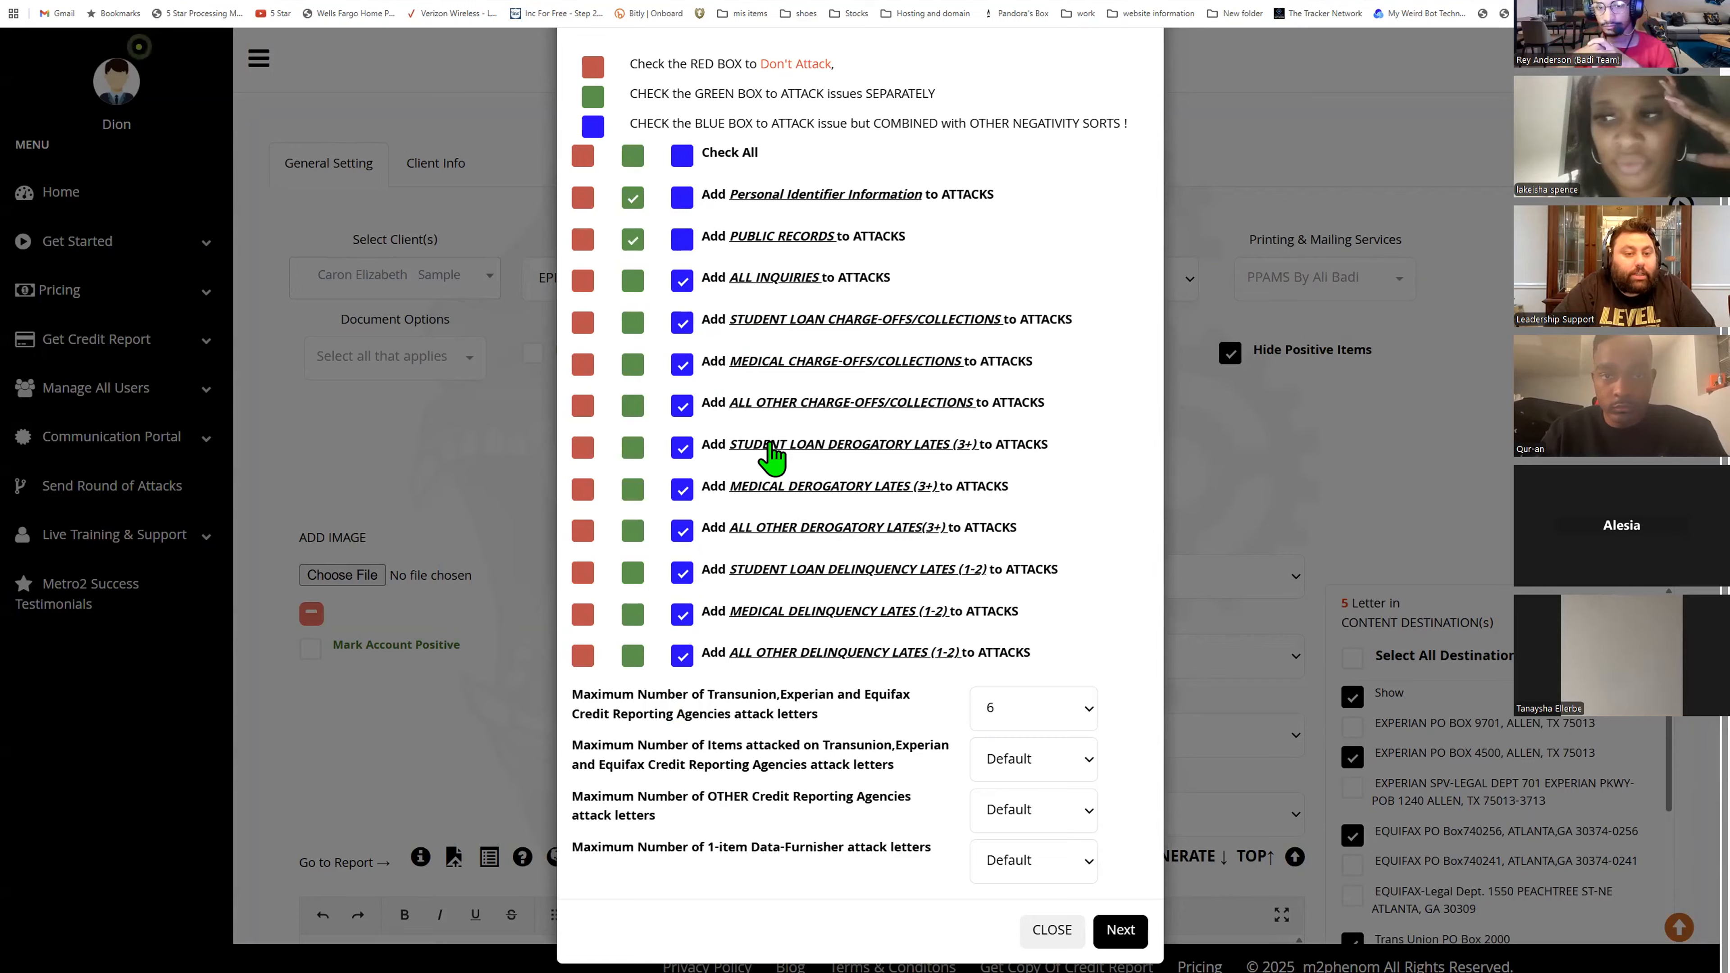
click(633, 239)
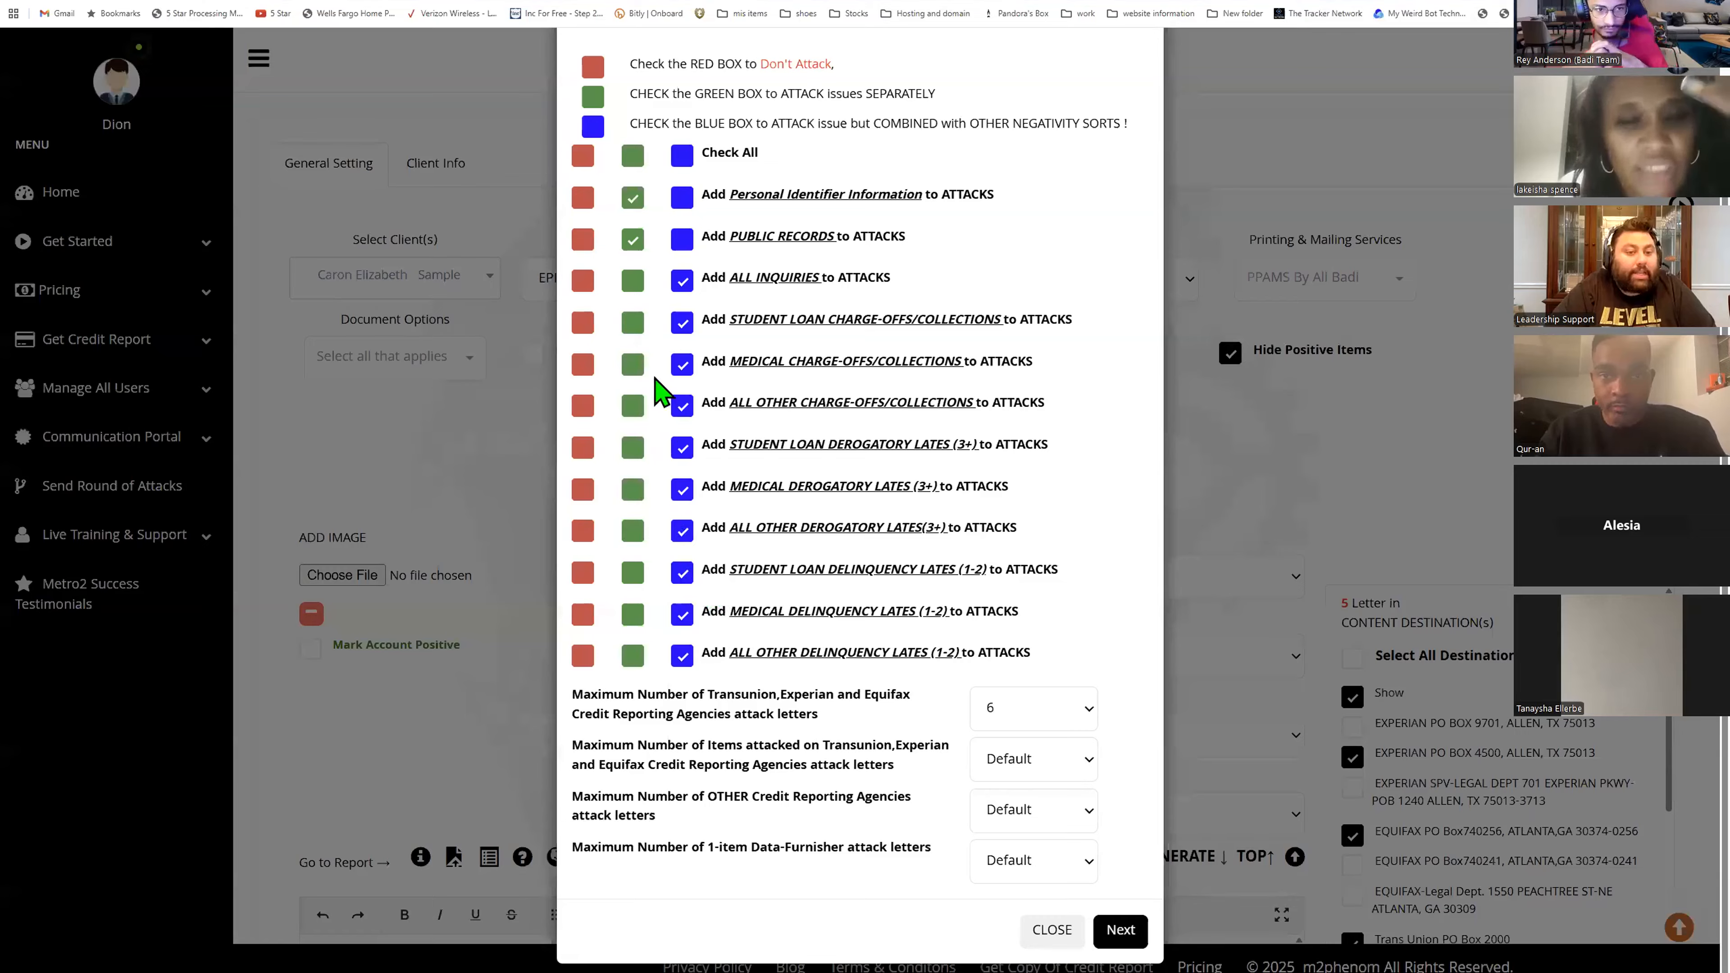
click(632, 280)
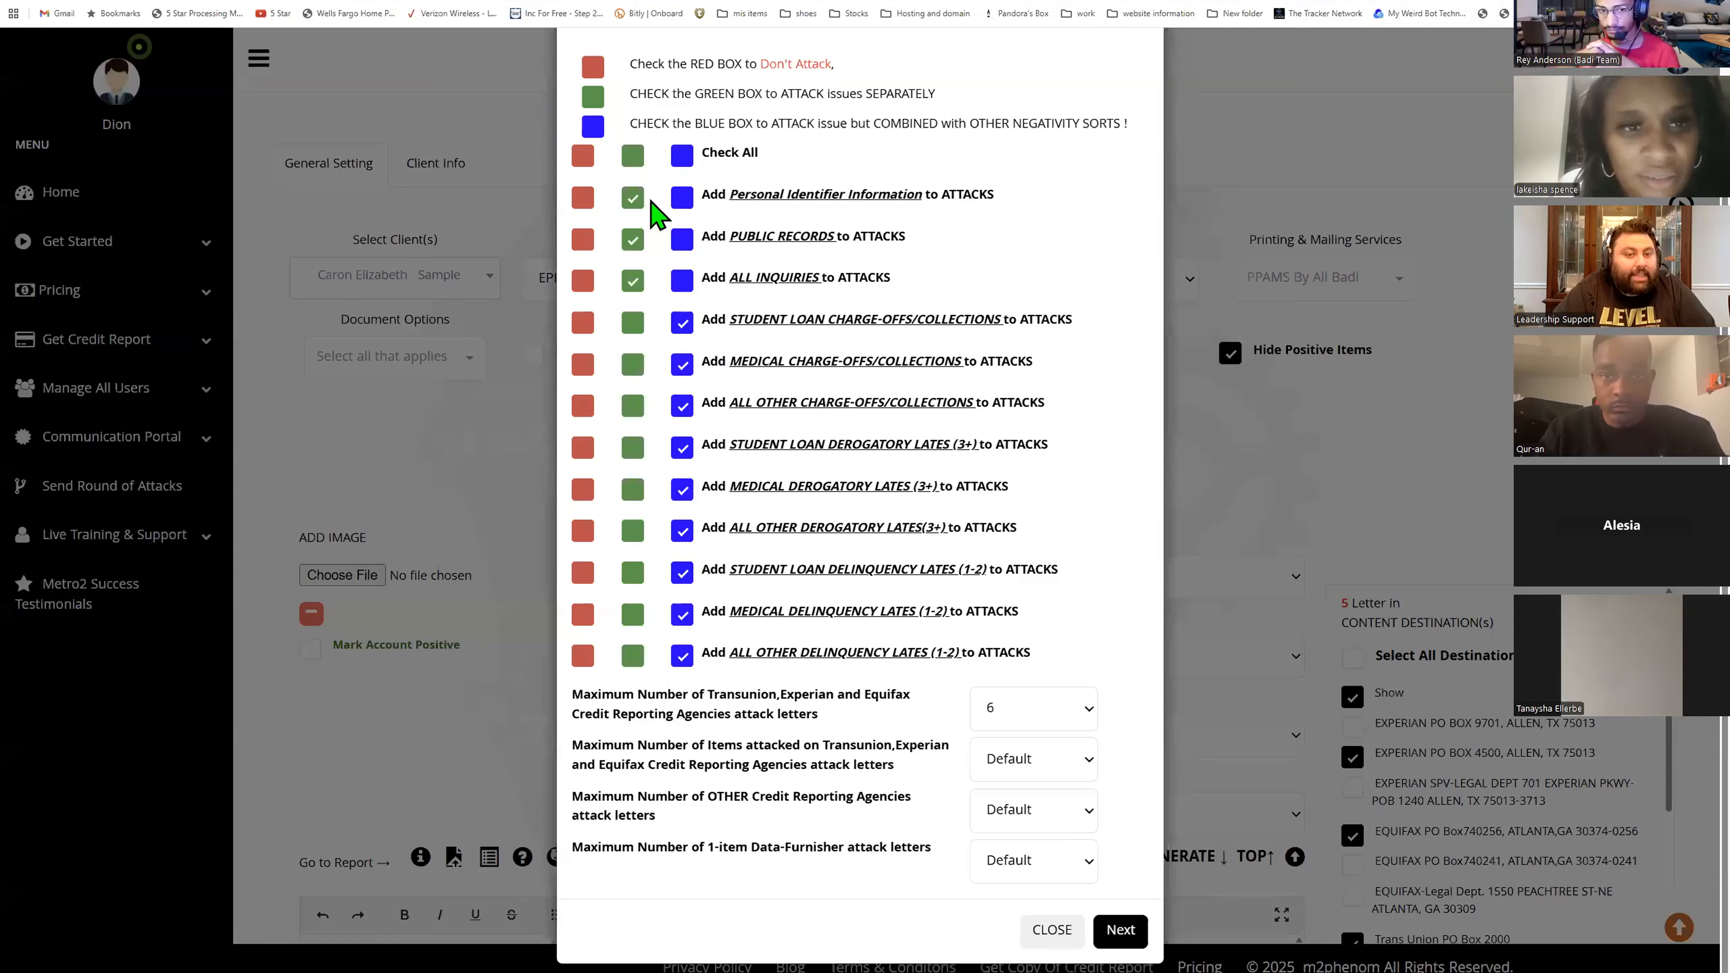
click(632, 322)
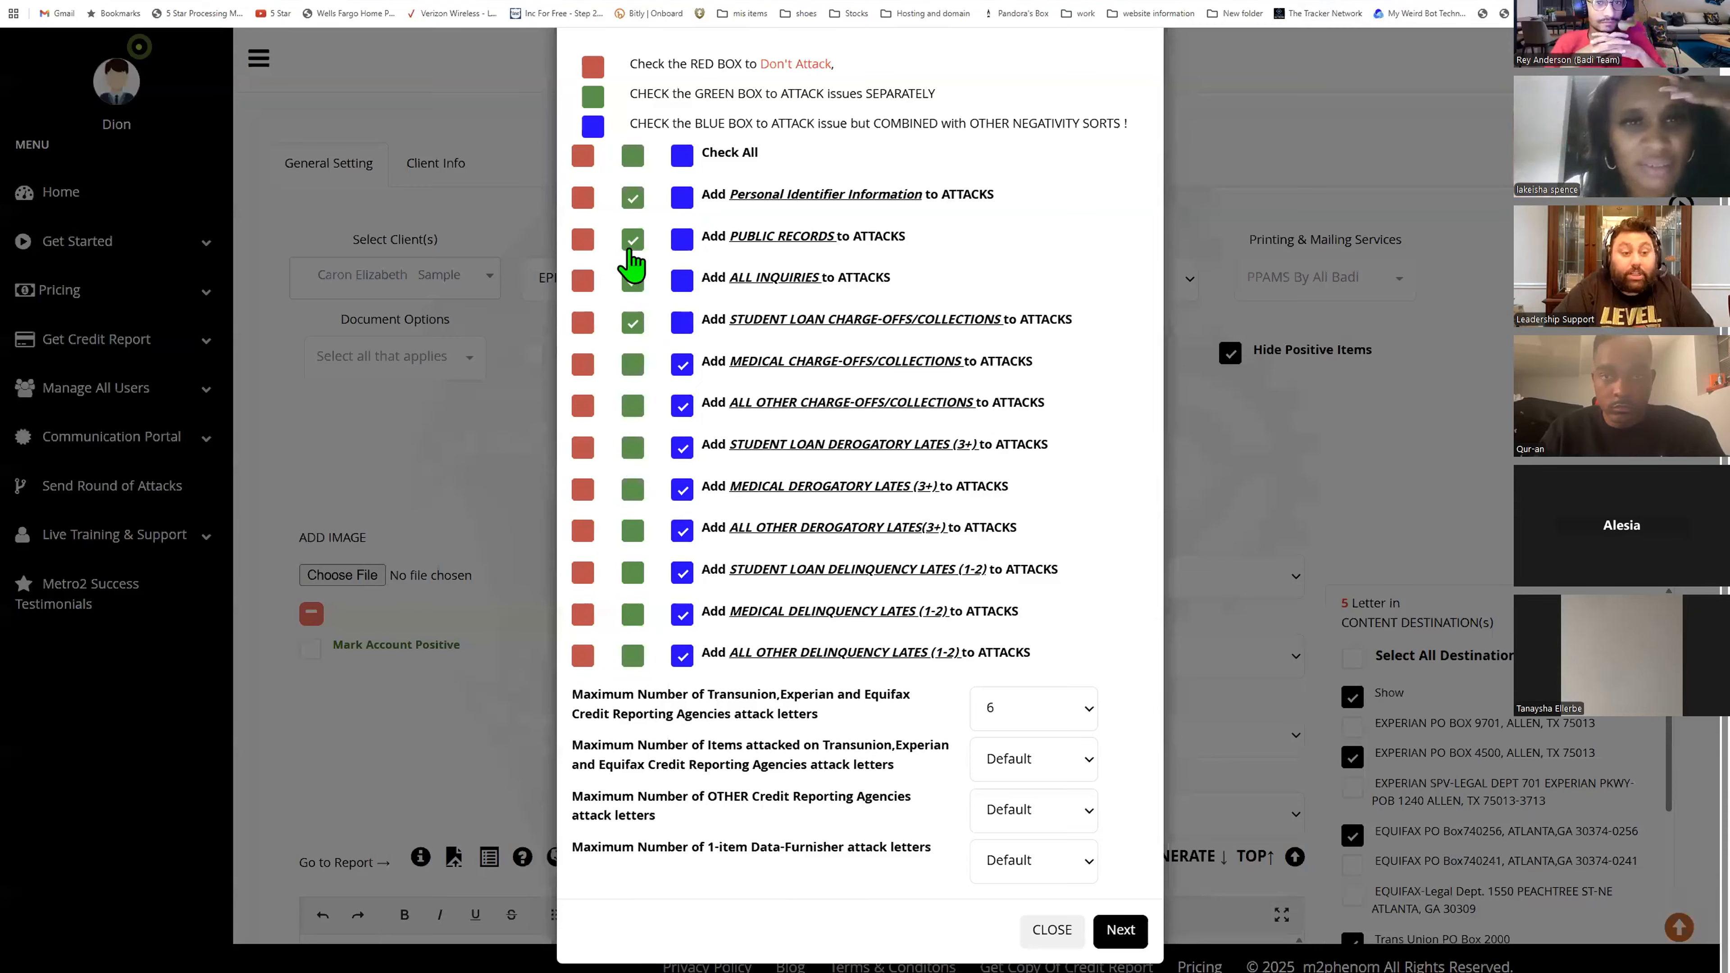
- Set Personal Identifier Information to attack combined and the maximum bureau attack letters to 50
click(681, 199)
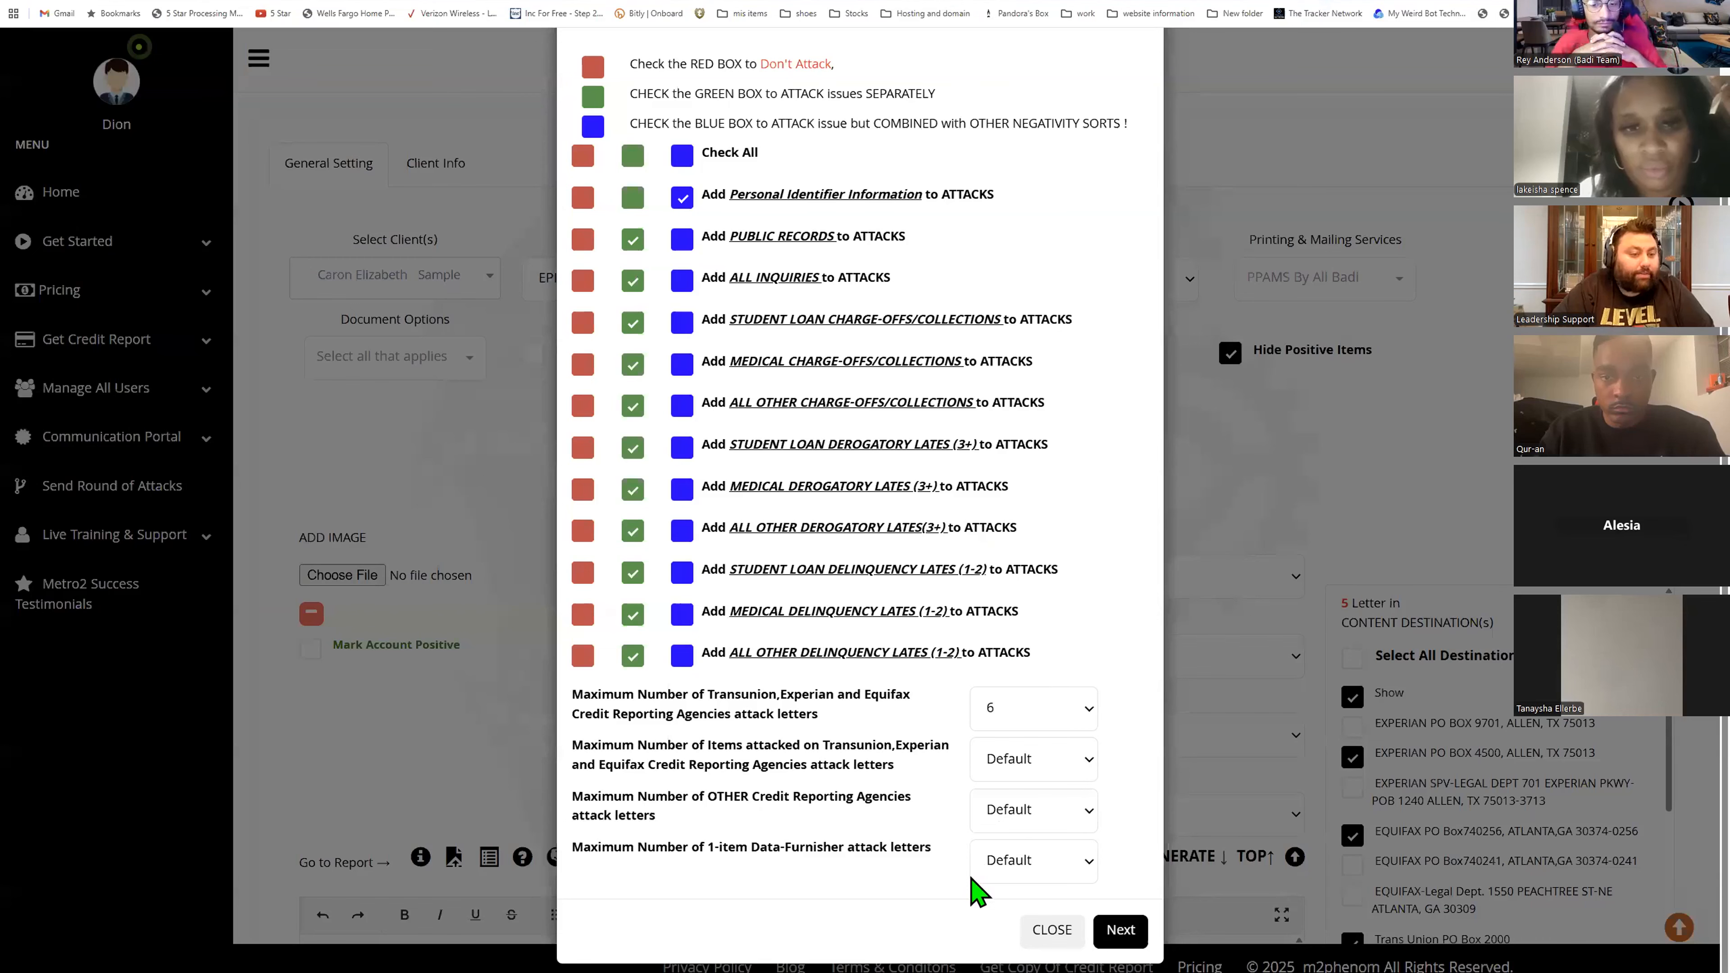
key(alt+Down)
key(Return)
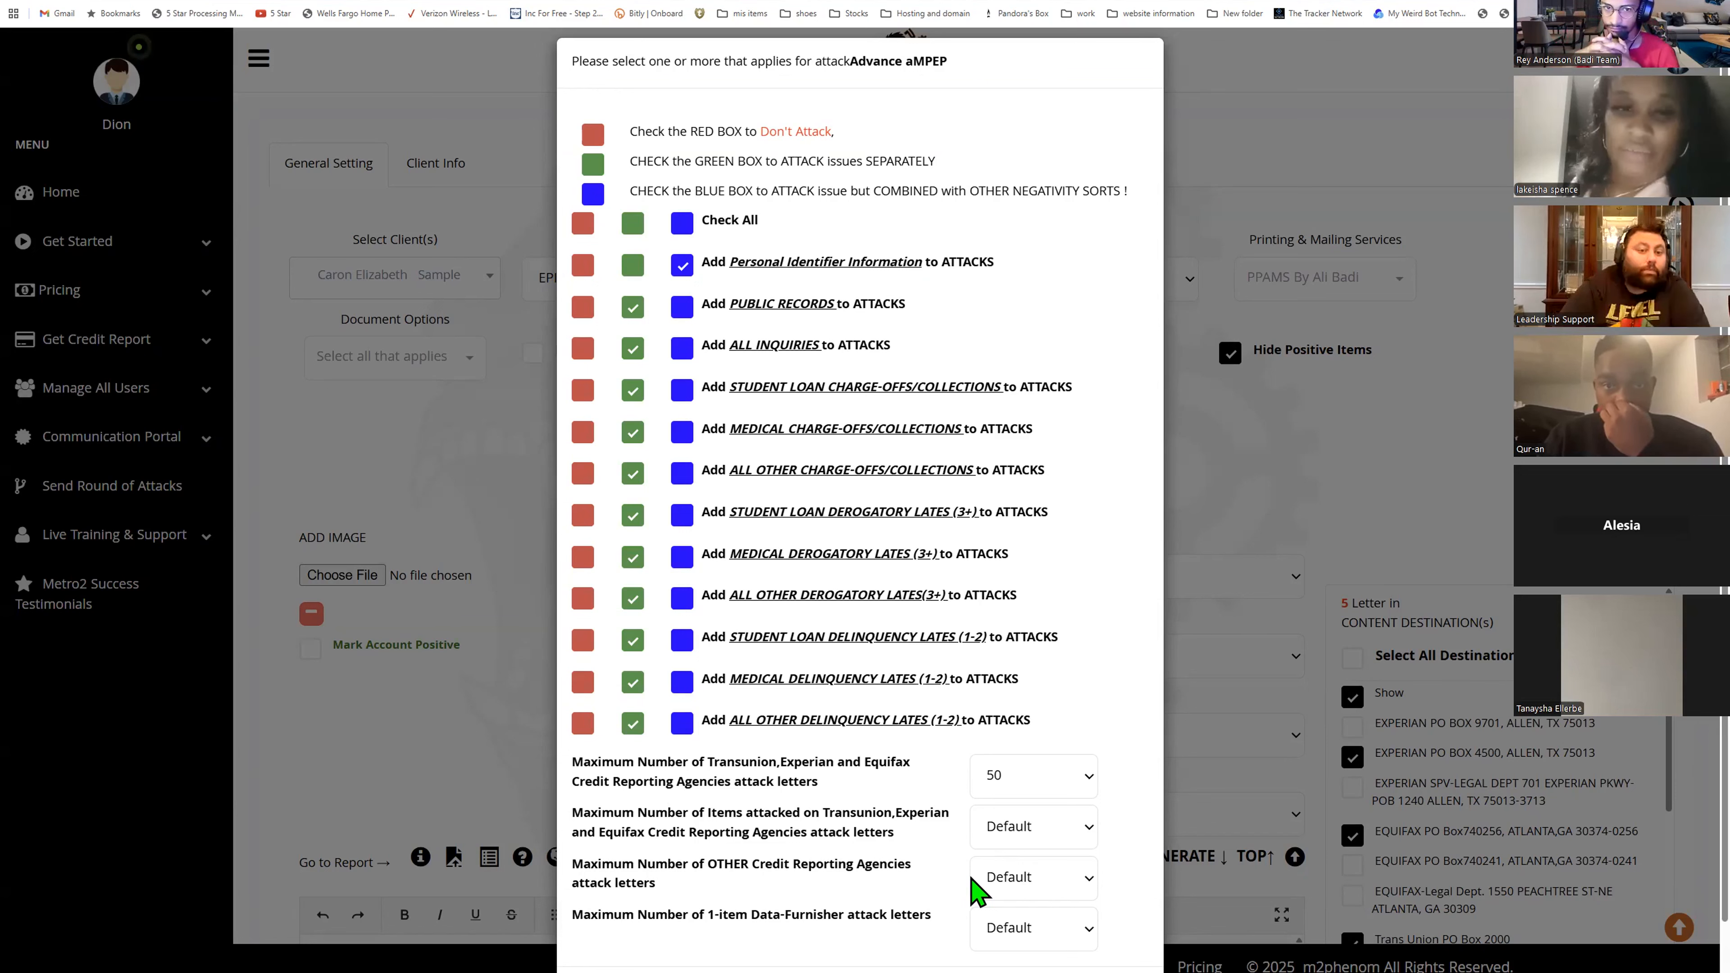
- Mark all issues Don't Attack, then attack Personal Identifier Information, All Inquiries, All Other Charge-offs, Student Loan Derogatory Lates and All Other Delinquency Lates separately
click(594, 227)
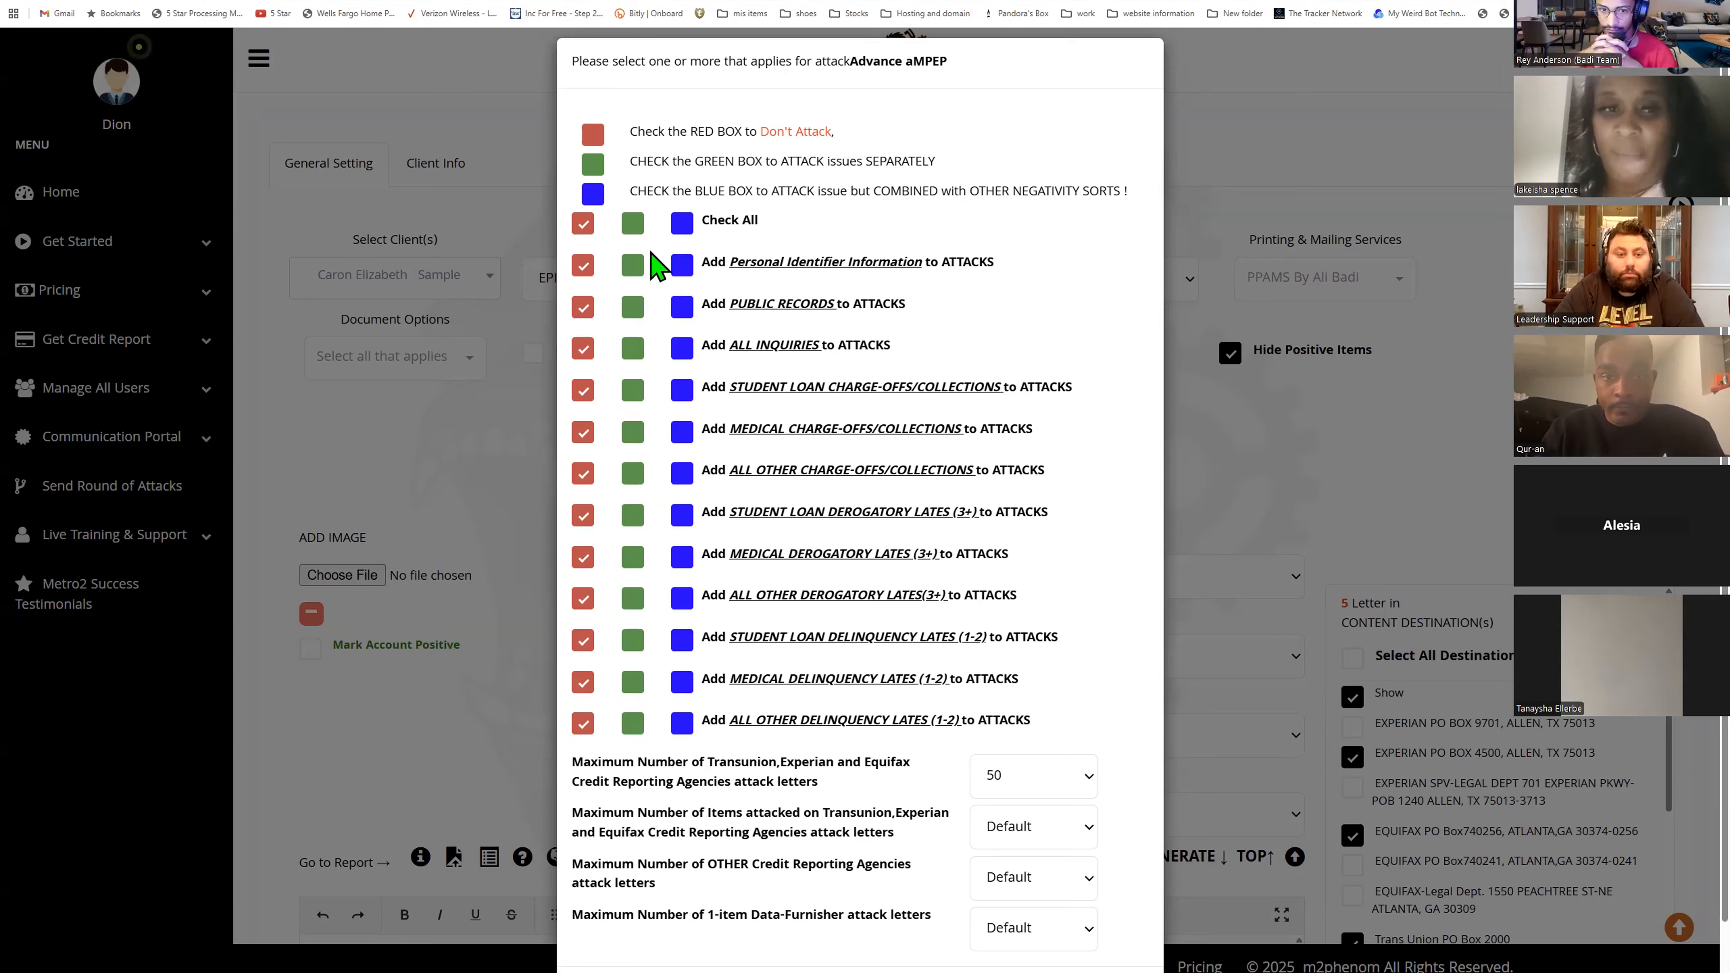
click(632, 265)
click(632, 349)
click(632, 473)
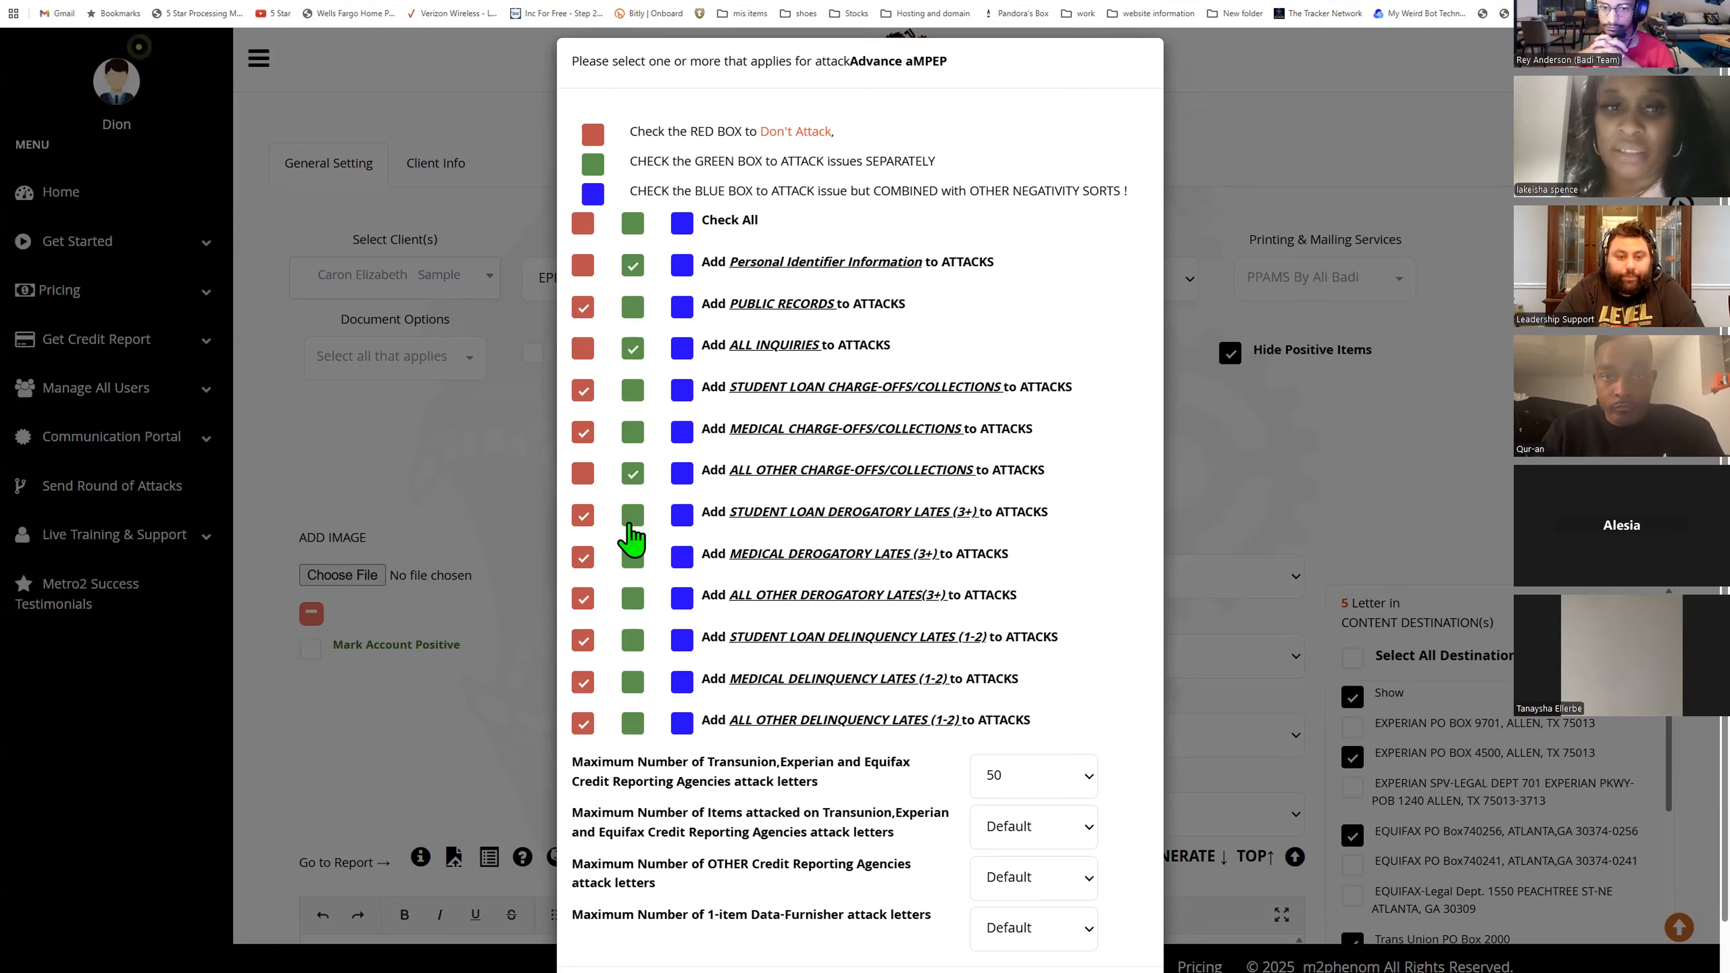
click(633, 514)
click(633, 723)
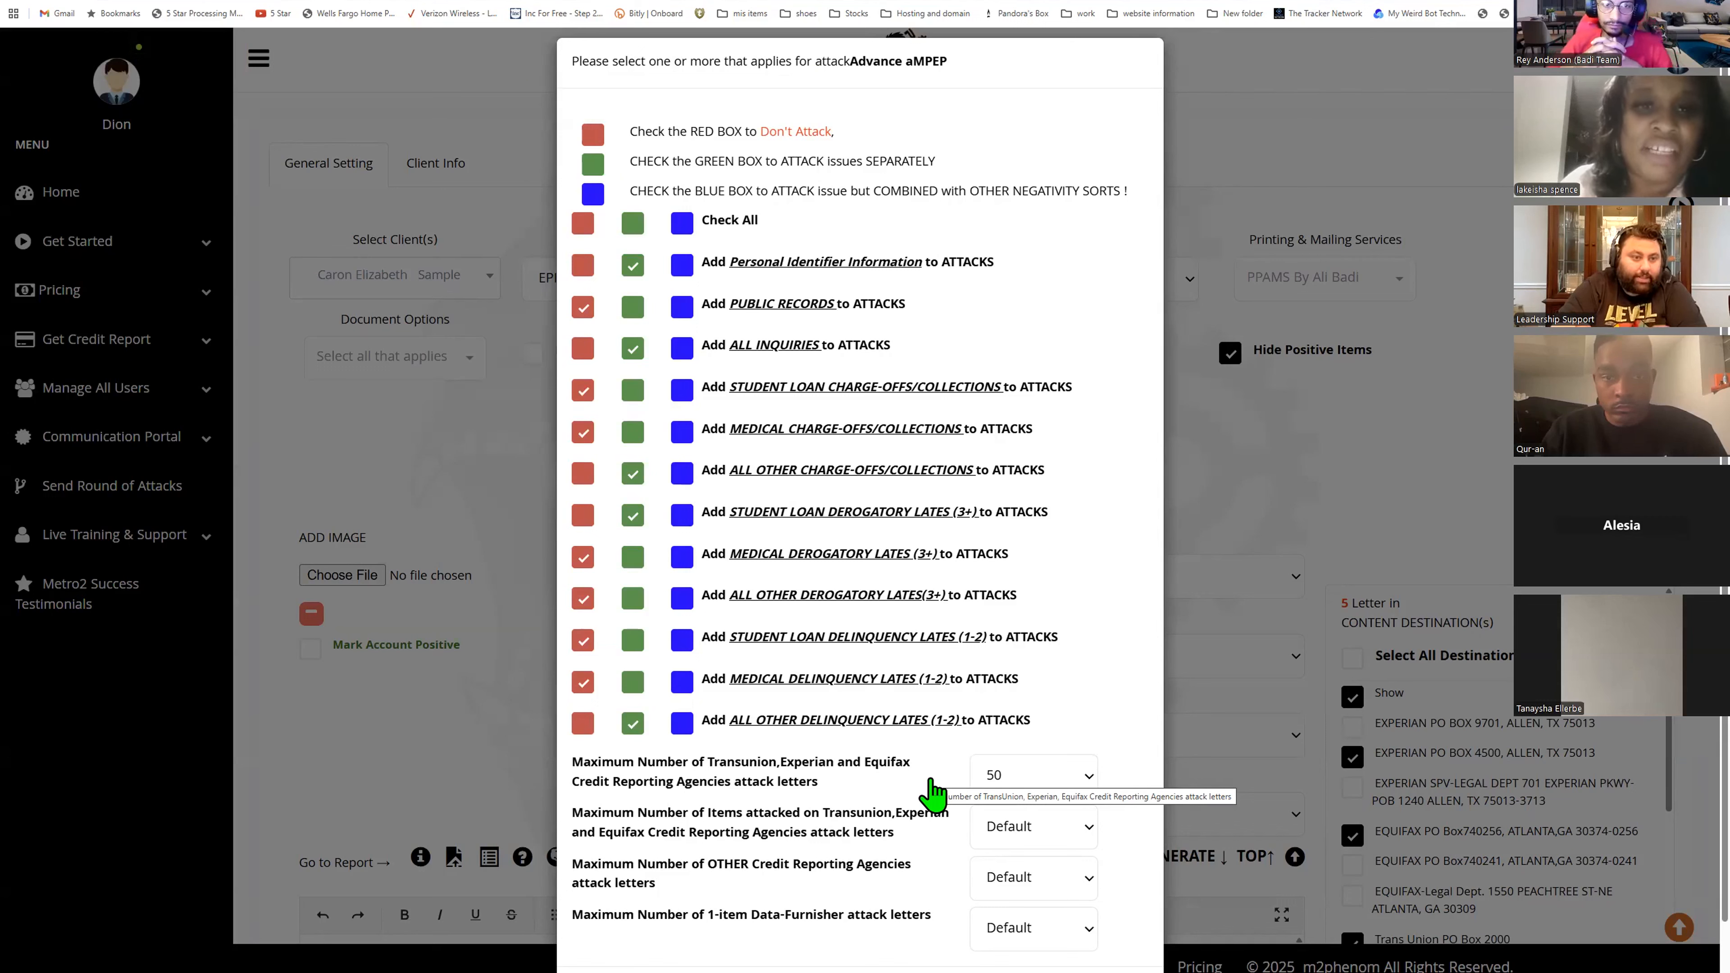
- Set the maximum number of bureau attack letters to 15
click(1032, 778)
click(1006, 509)
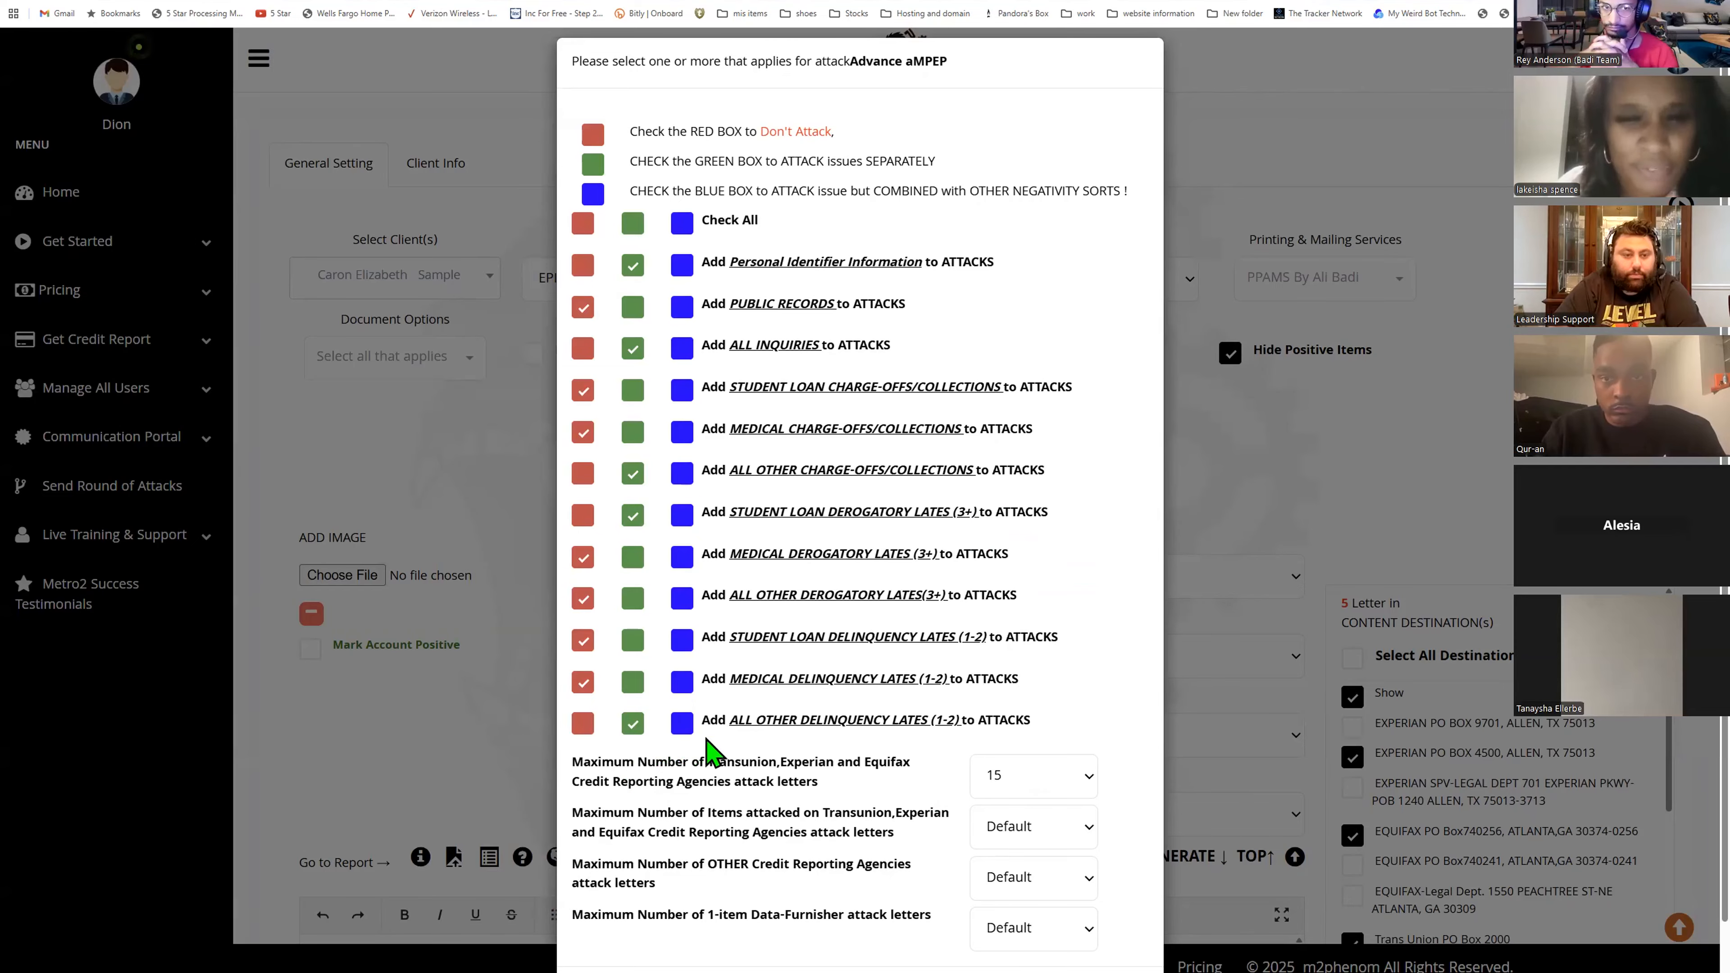
scroll(761, 752, down, 1)
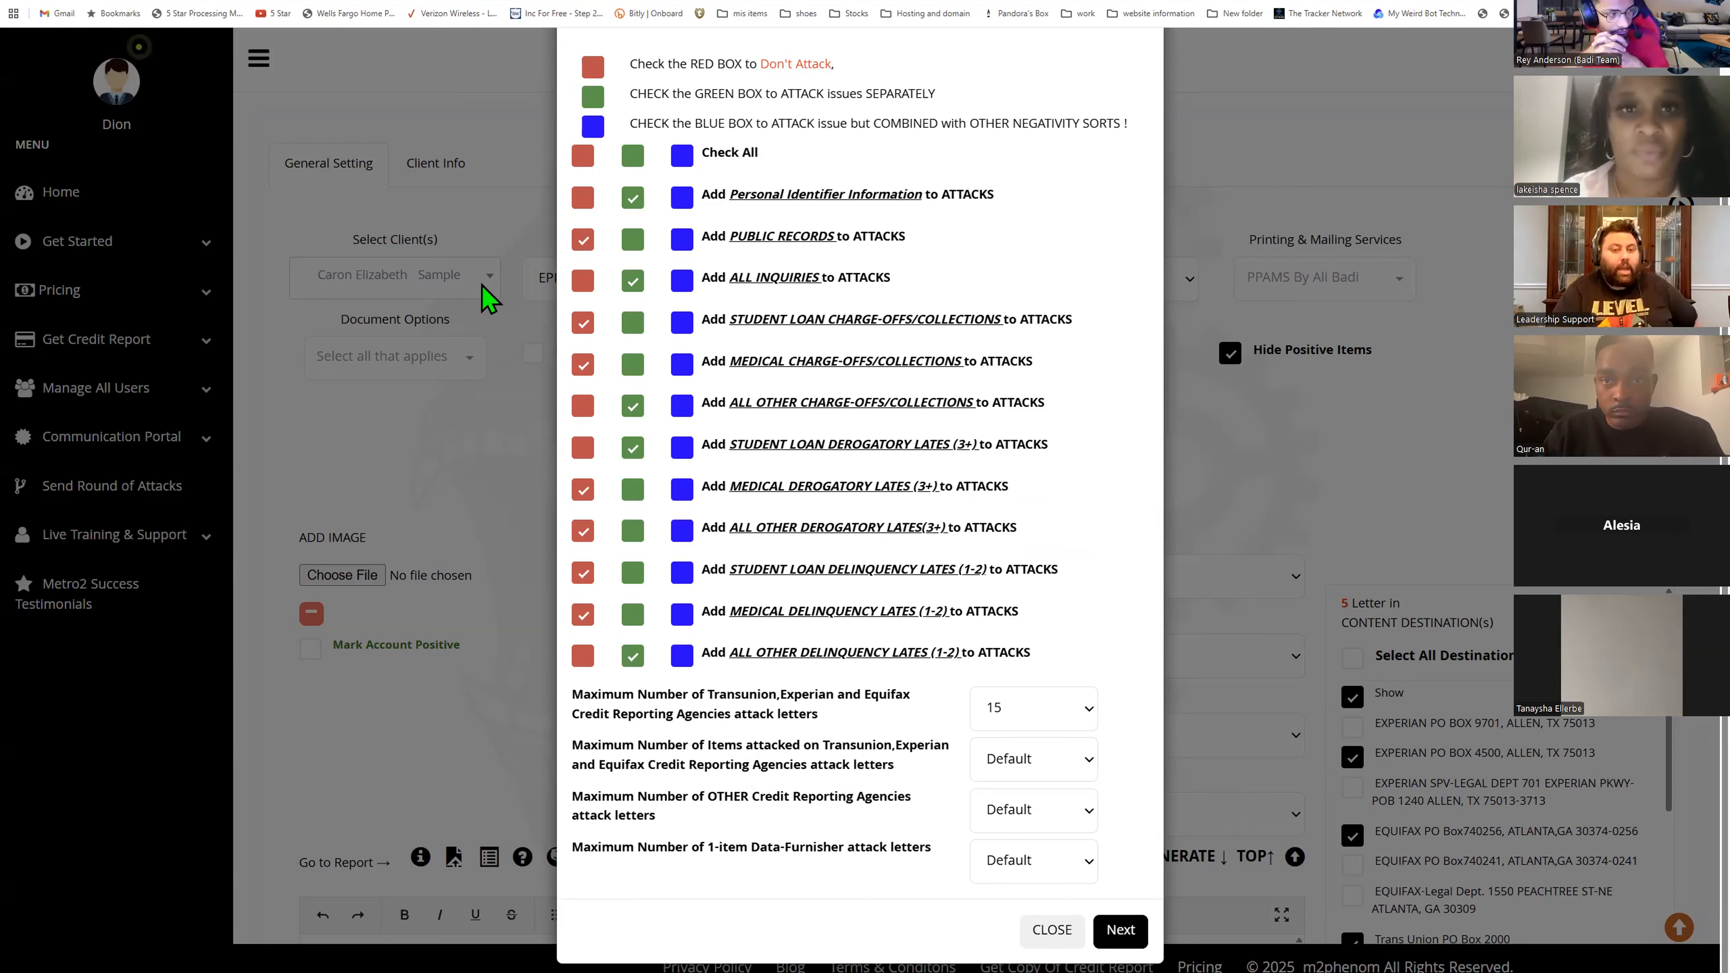
- Set all issue types to attack combined, maximum bureau attack letters to 6, and All Other Charge-offs/Collections separately
click(681, 156)
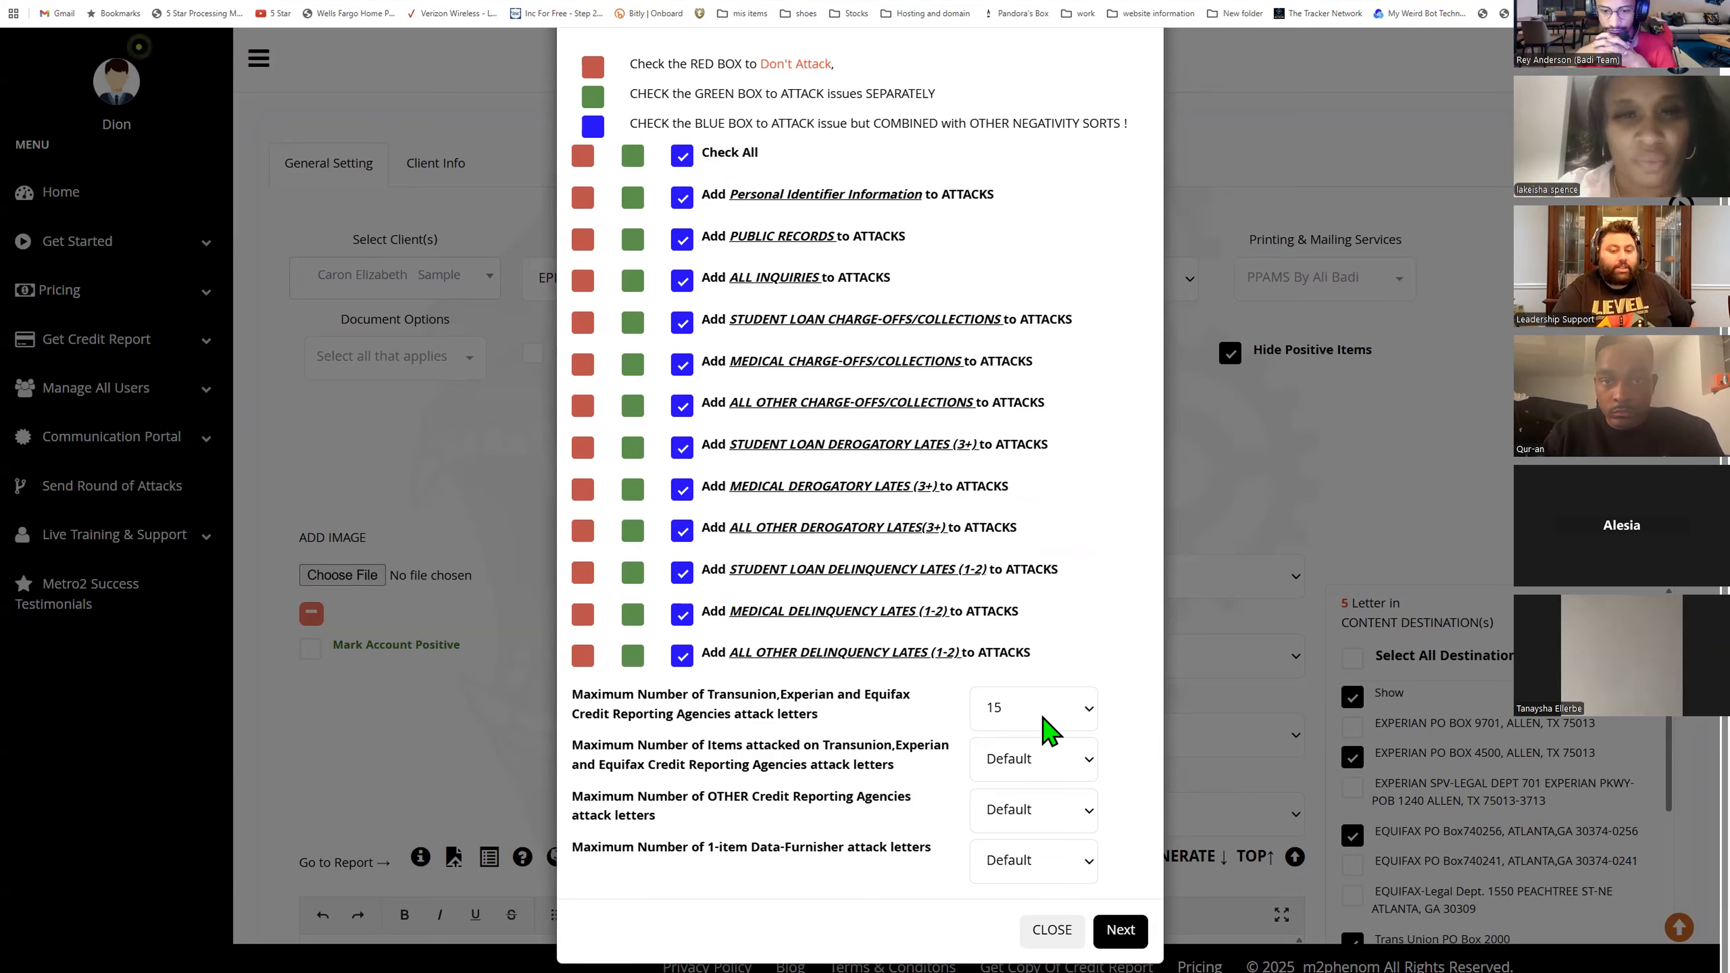
click(996, 709)
click(1005, 396)
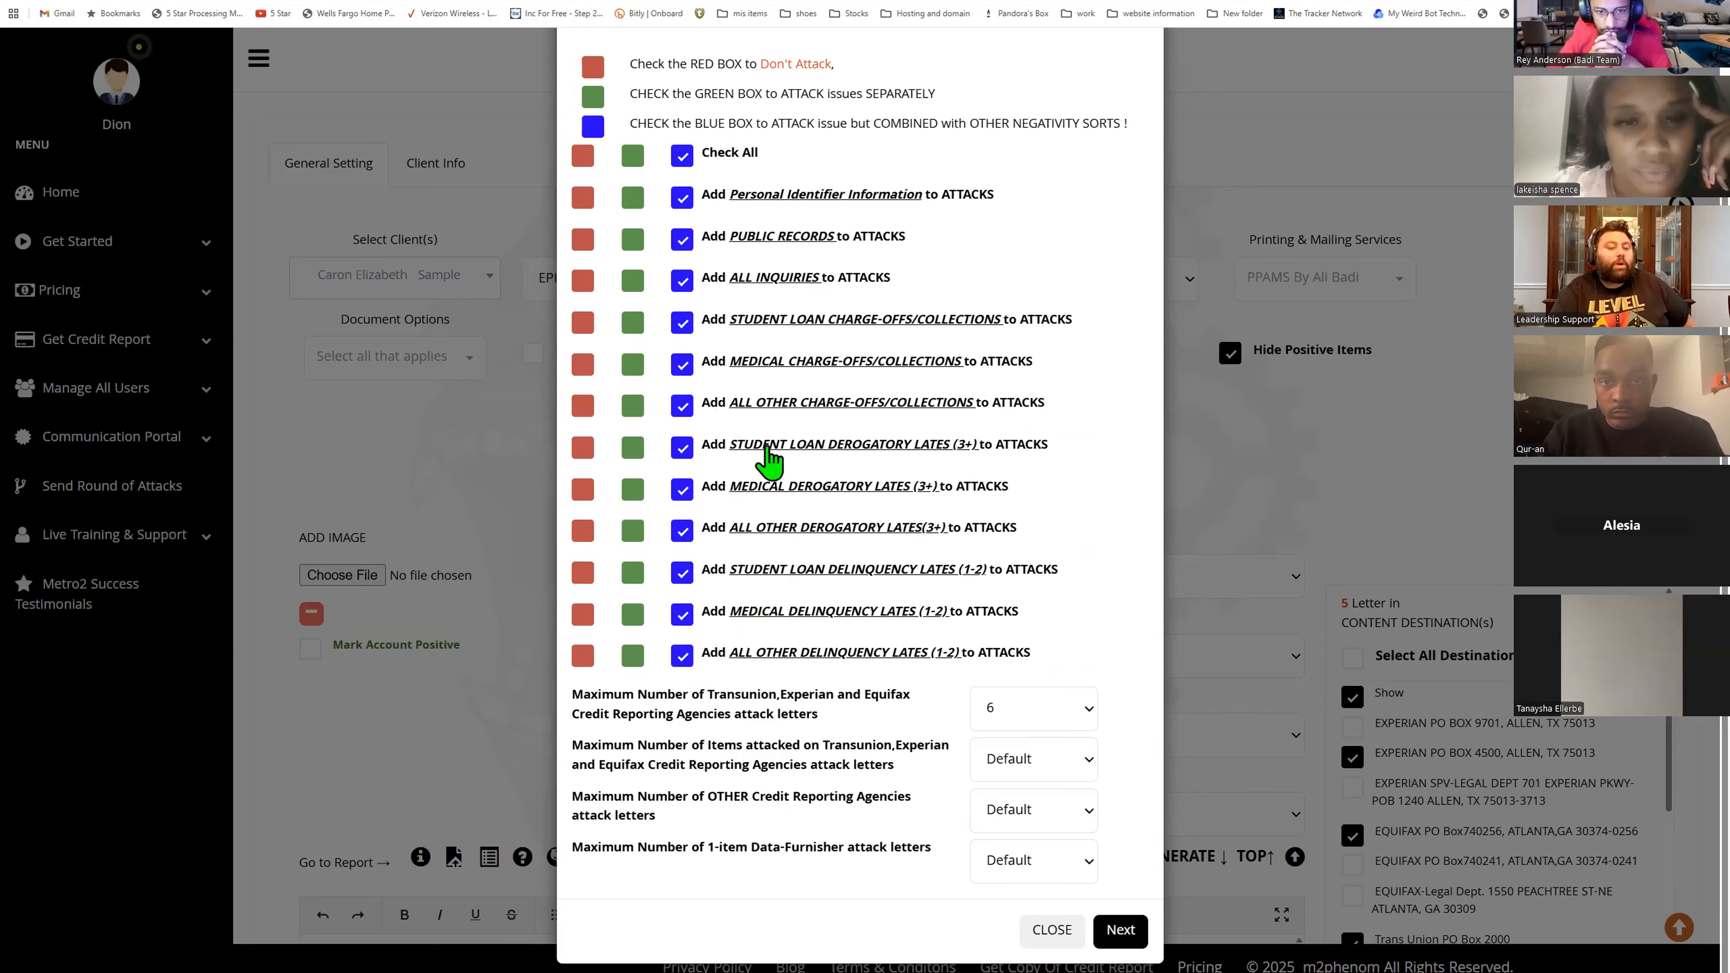
click(632, 406)
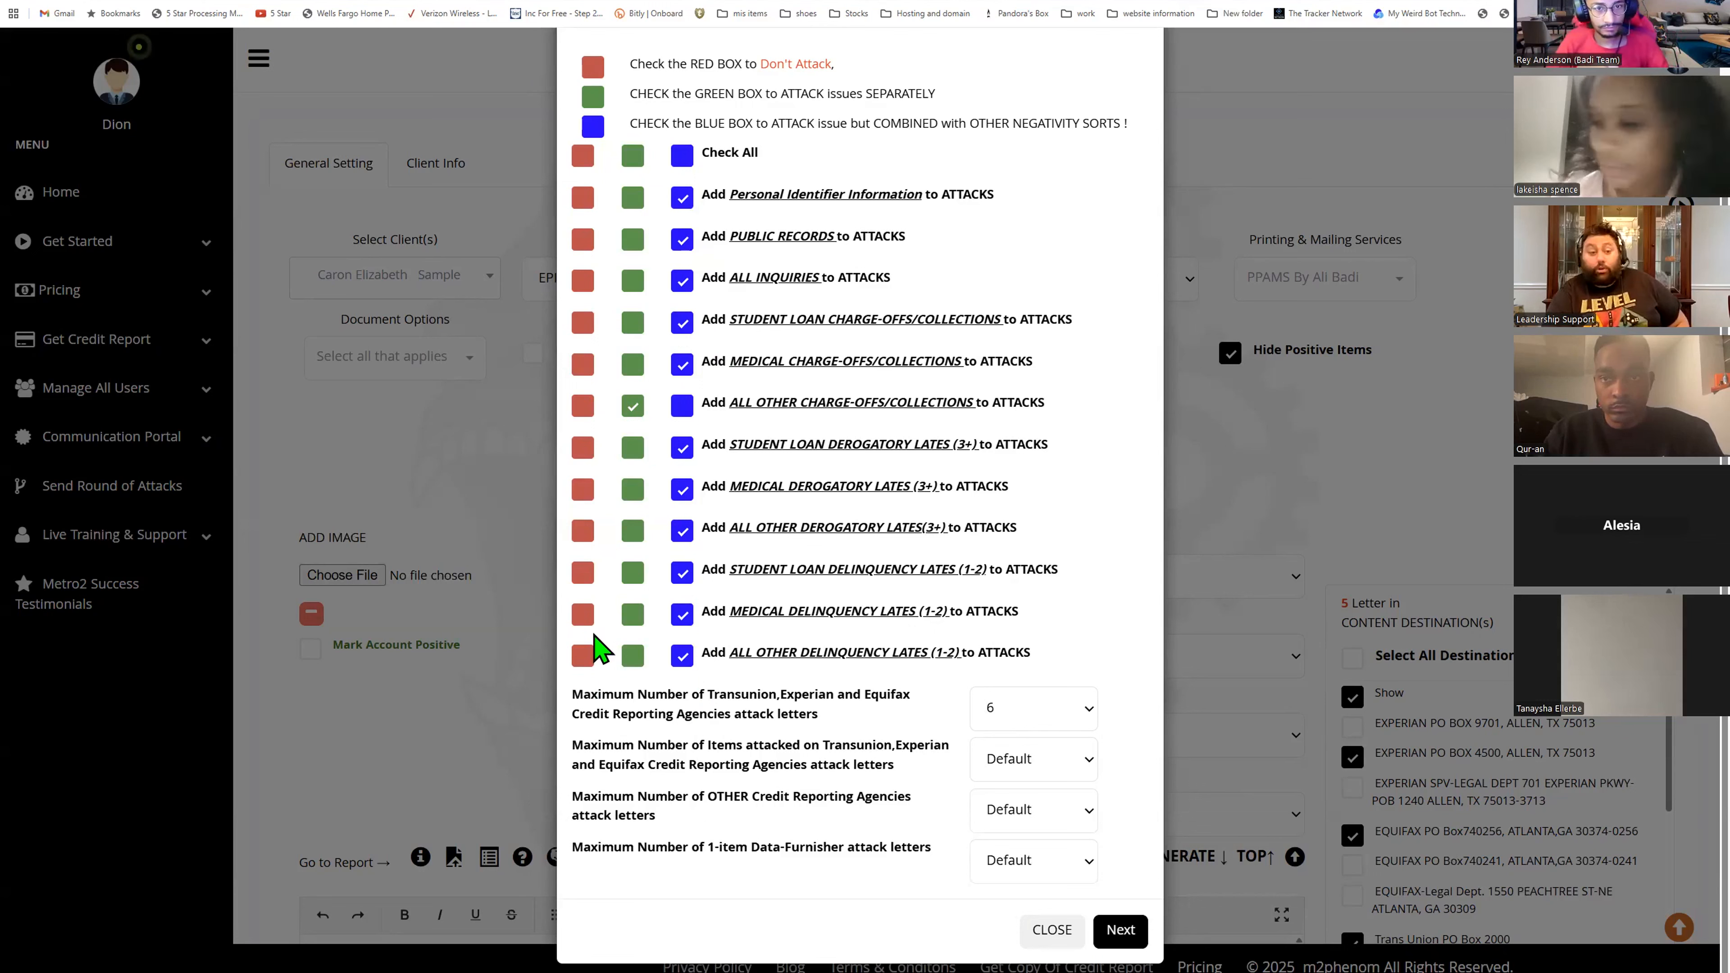
click(1071, 726)
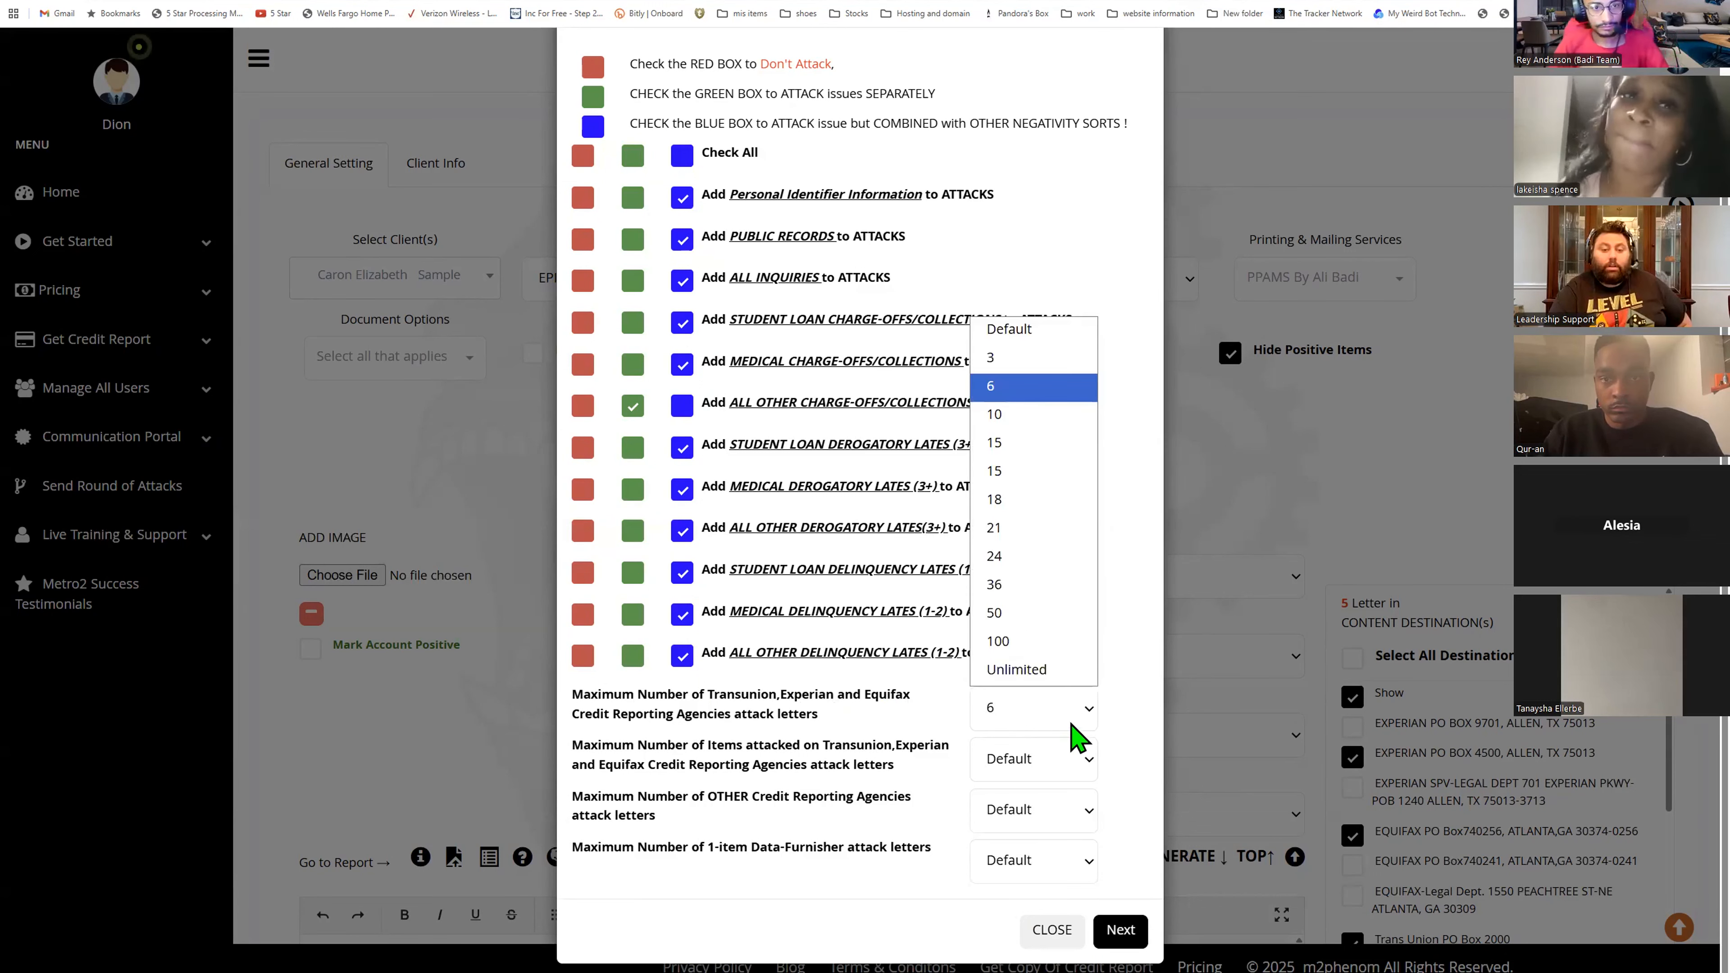
click(1105, 291)
- Mark all issues Don't Attack and attack Personal Identifier Information, All Inquiries, All Other Charge-offs, Student Loan Derogatory Lates and All Other Delinquency Lates separately
click(582, 155)
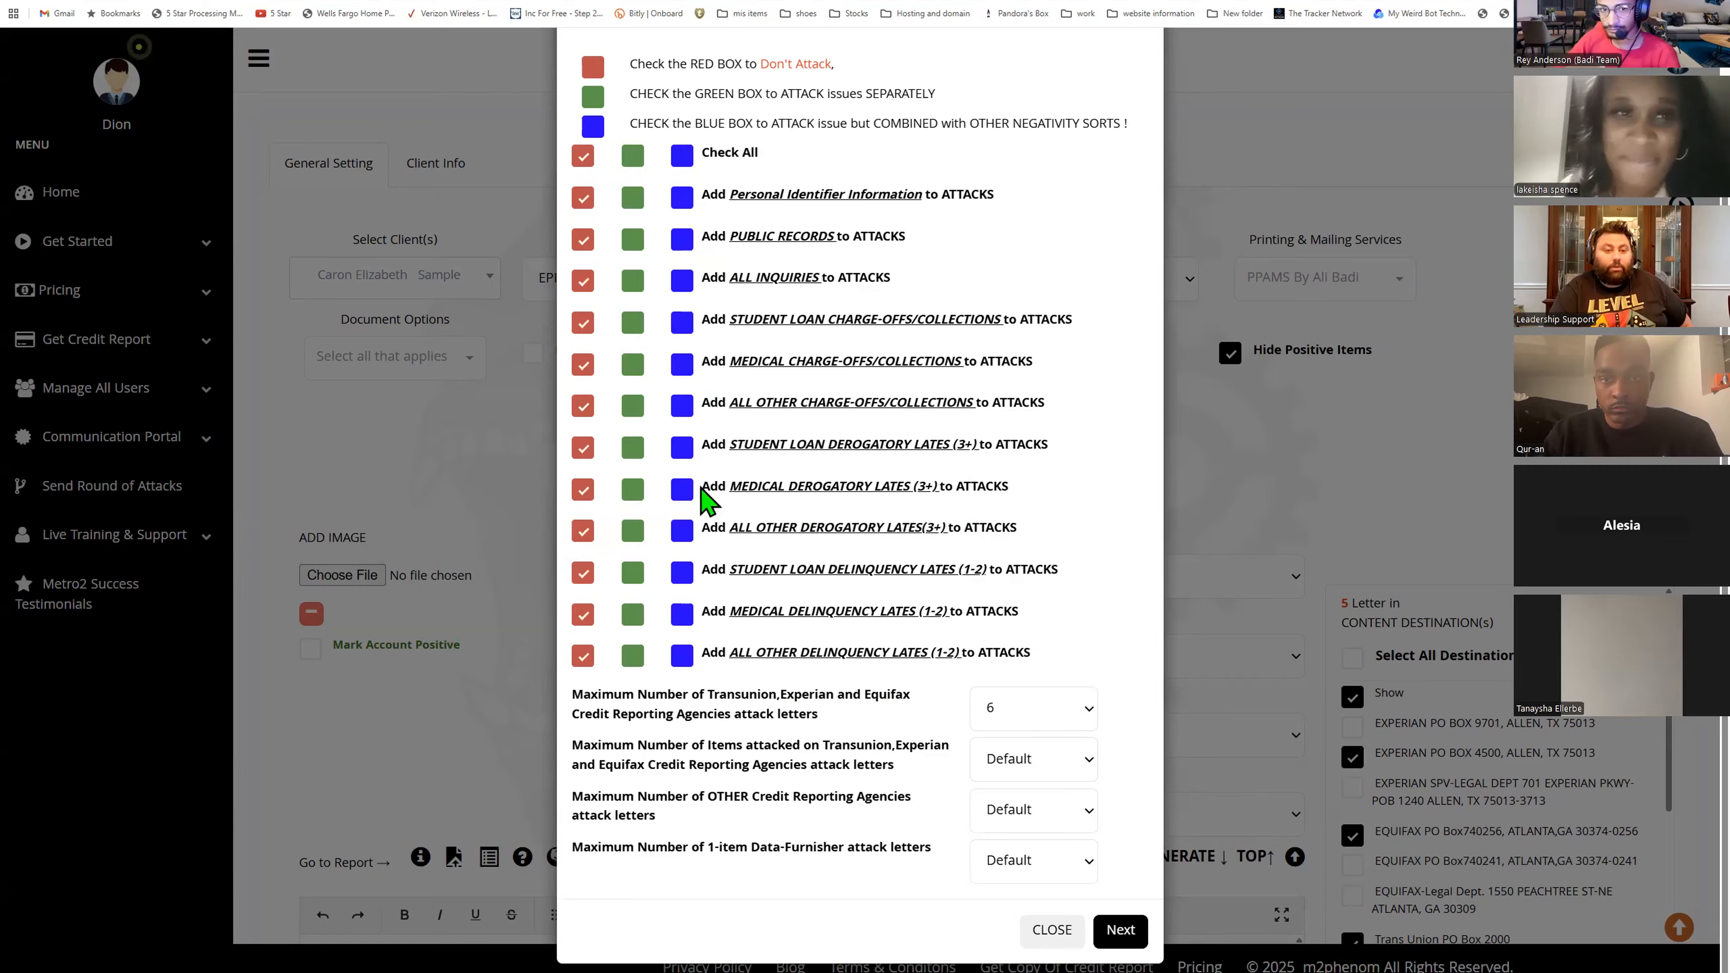
click(633, 198)
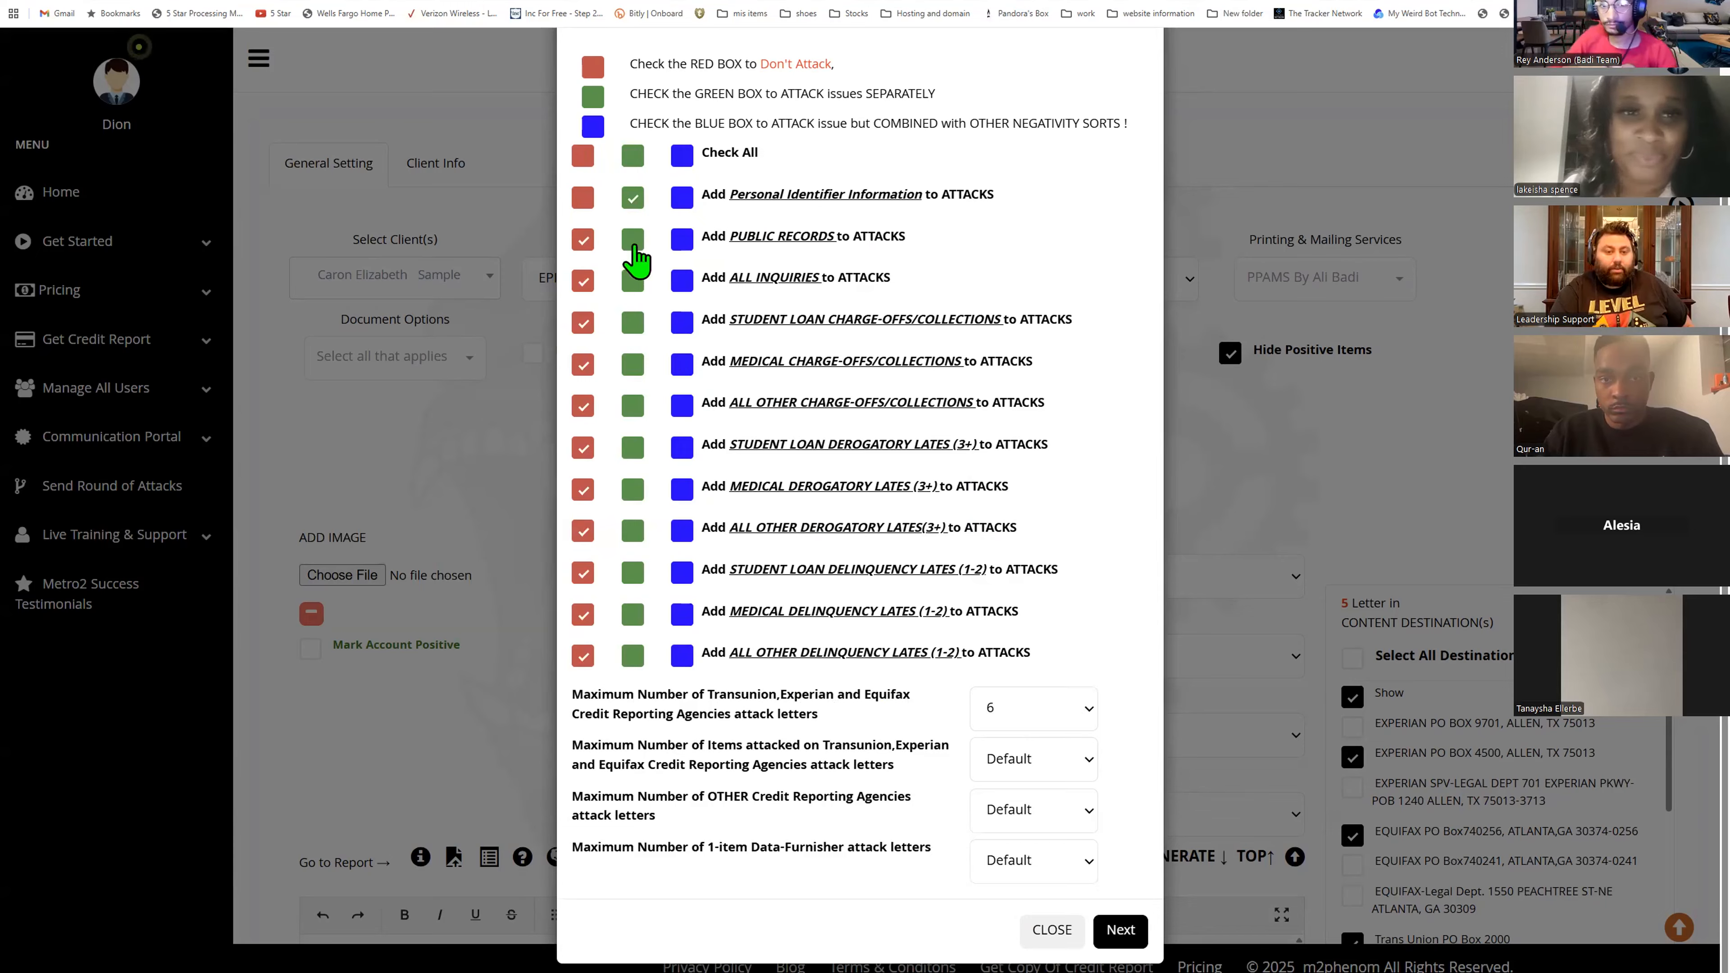
click(632, 280)
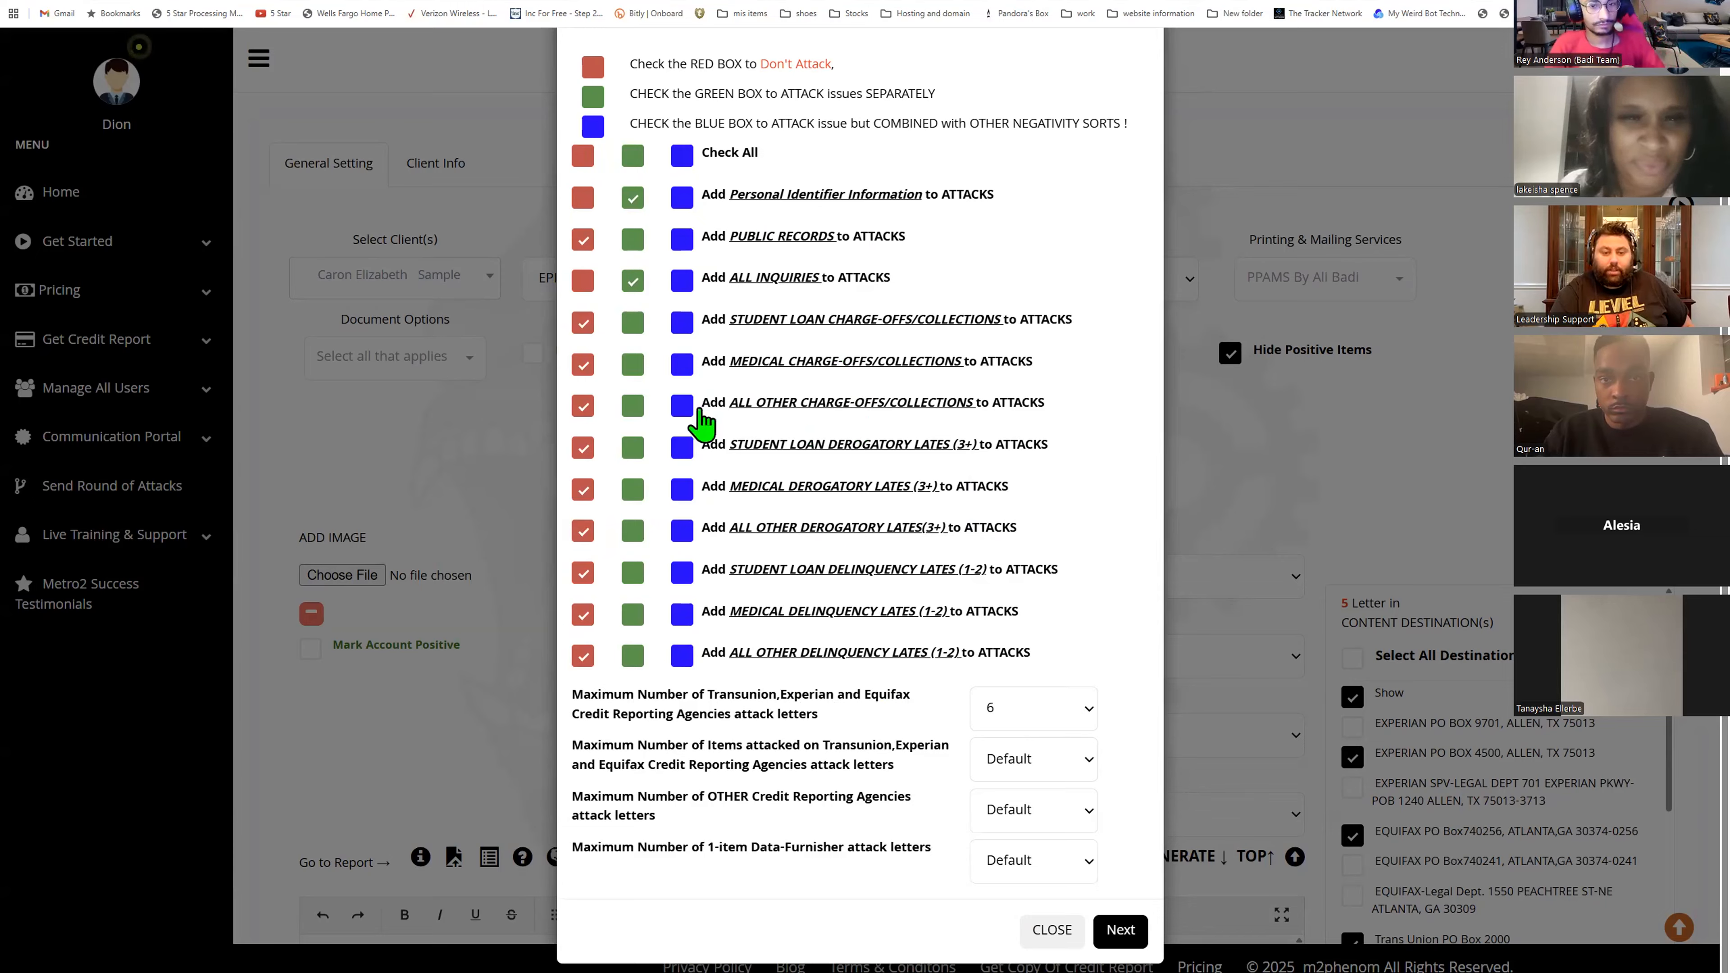
click(633, 407)
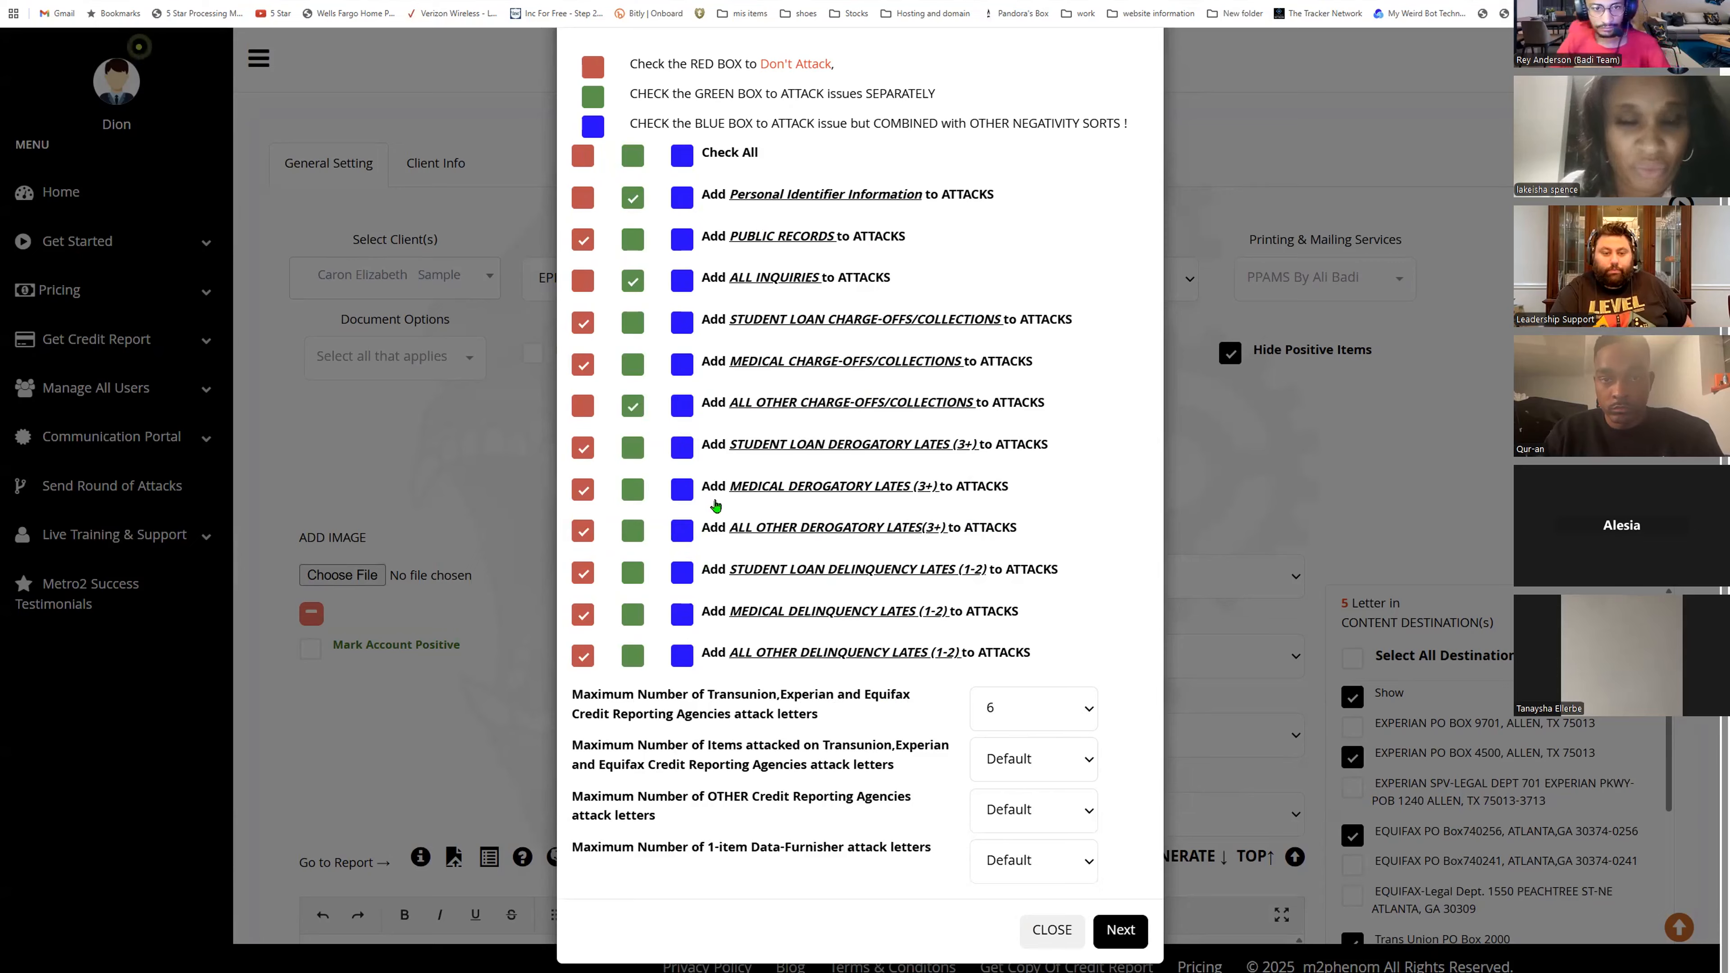
click(632, 448)
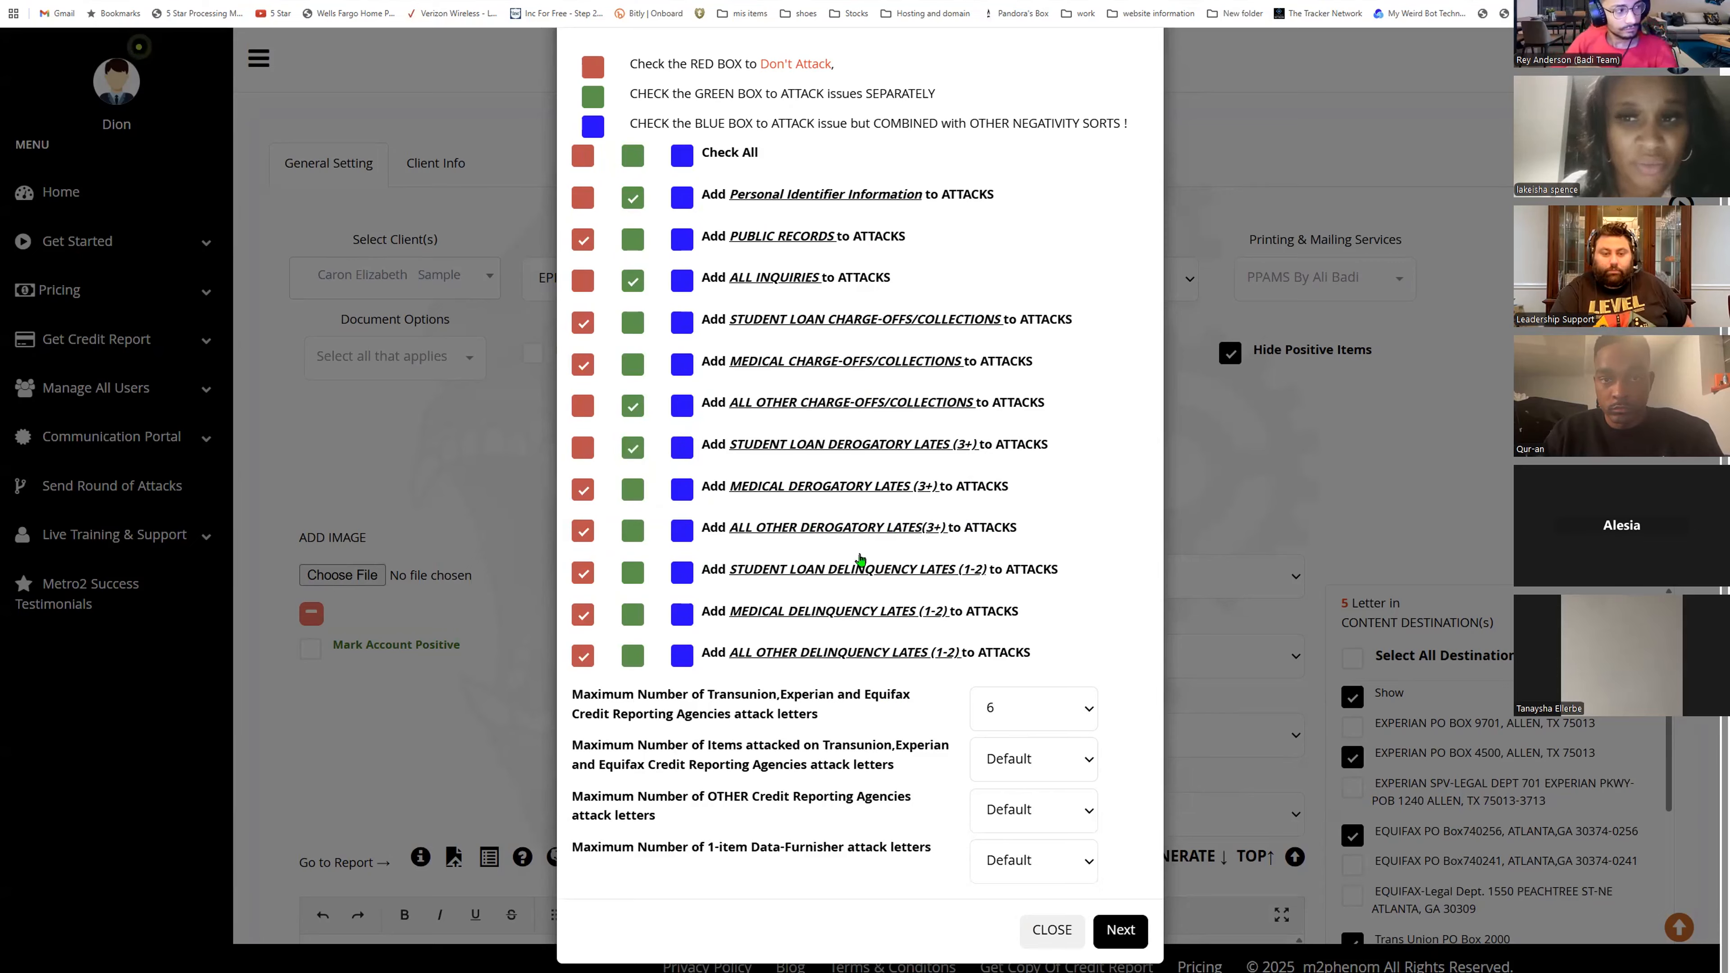
click(632, 656)
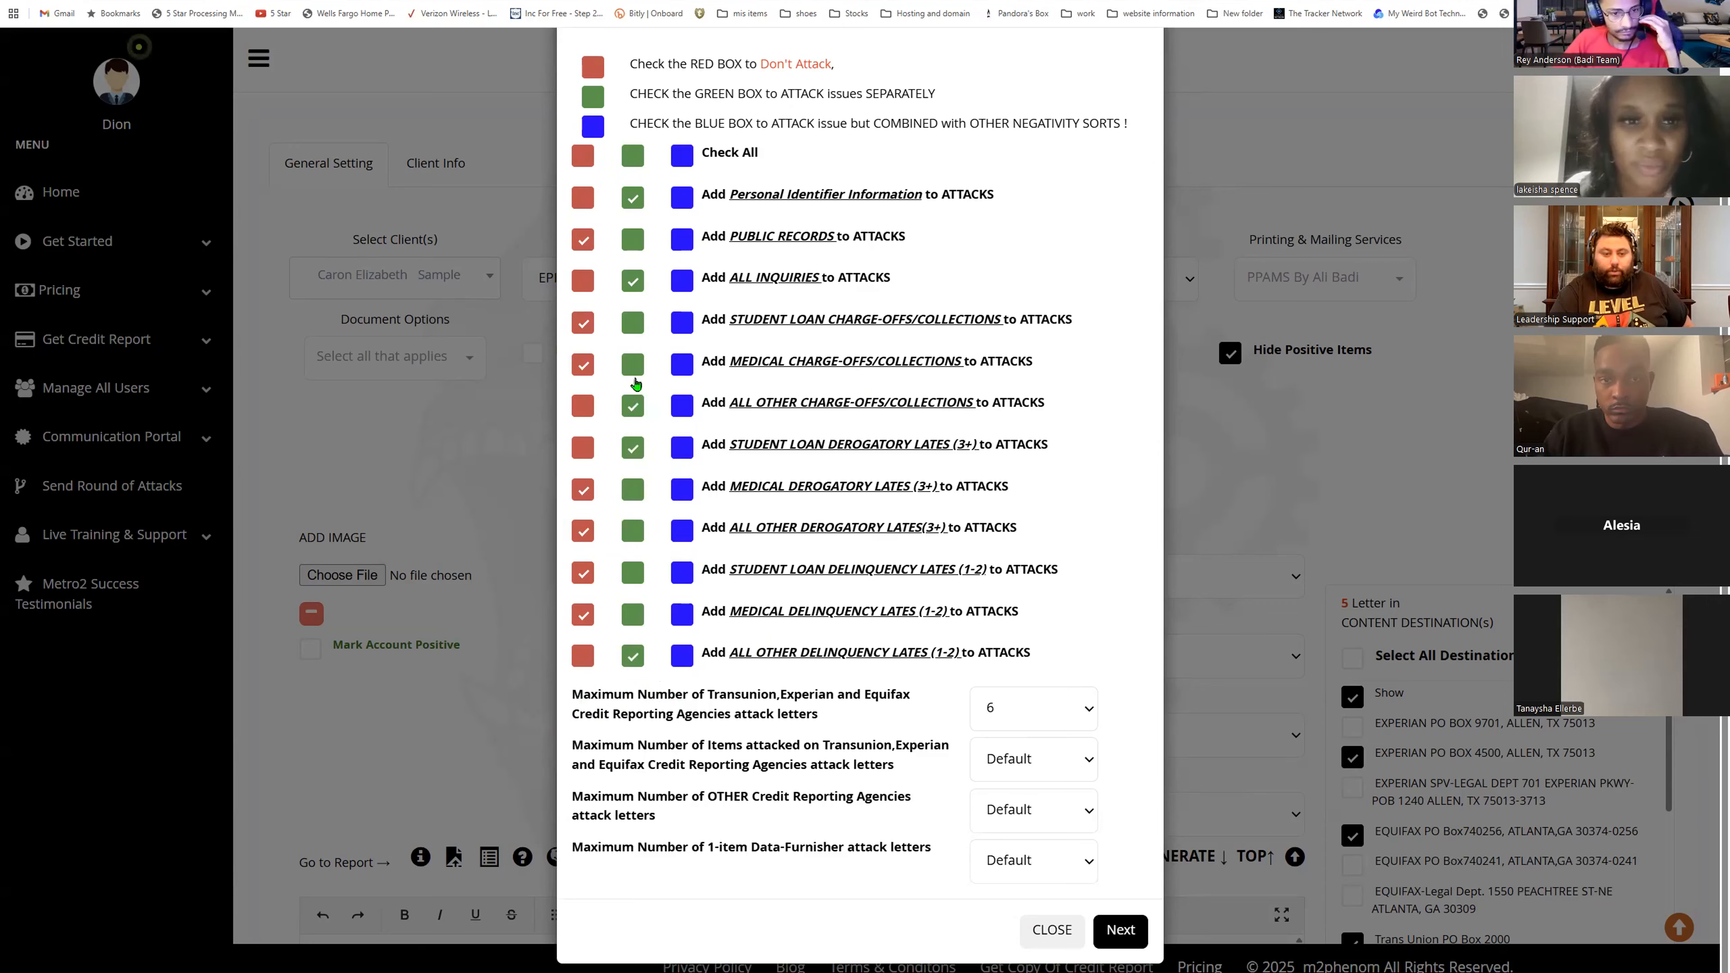
- Set the maximum bureau attack letters to 15, proceed, and acknowledge the creditor address notice
click(1069, 711)
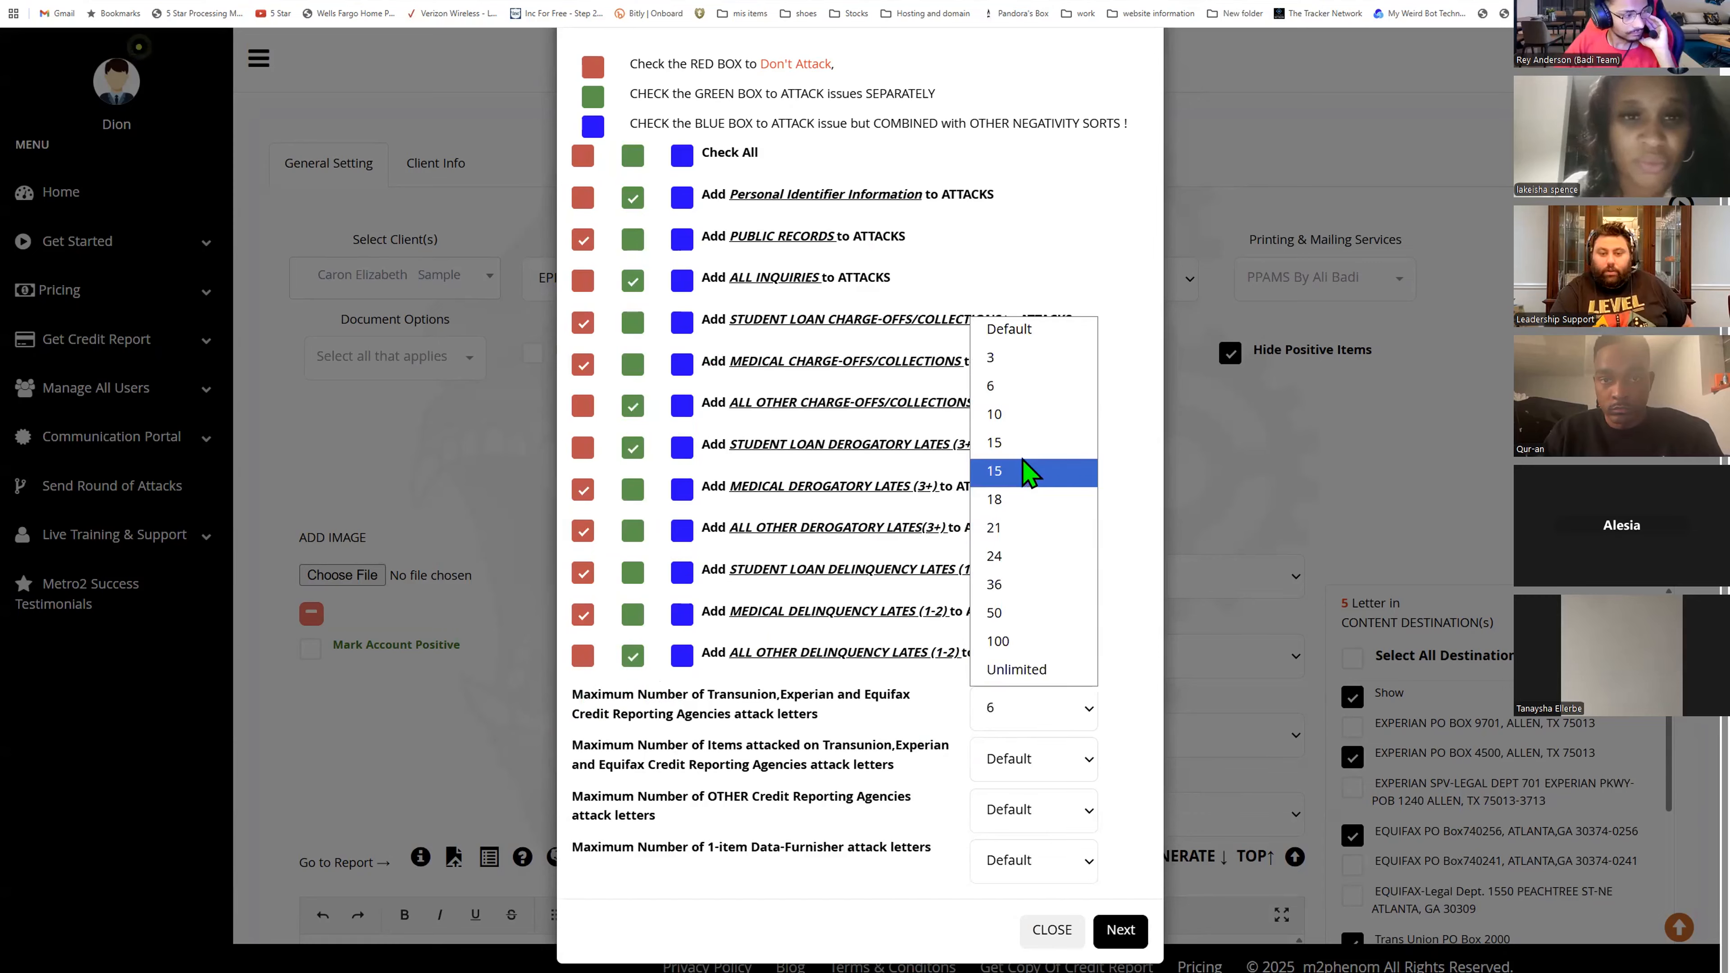
click(1033, 444)
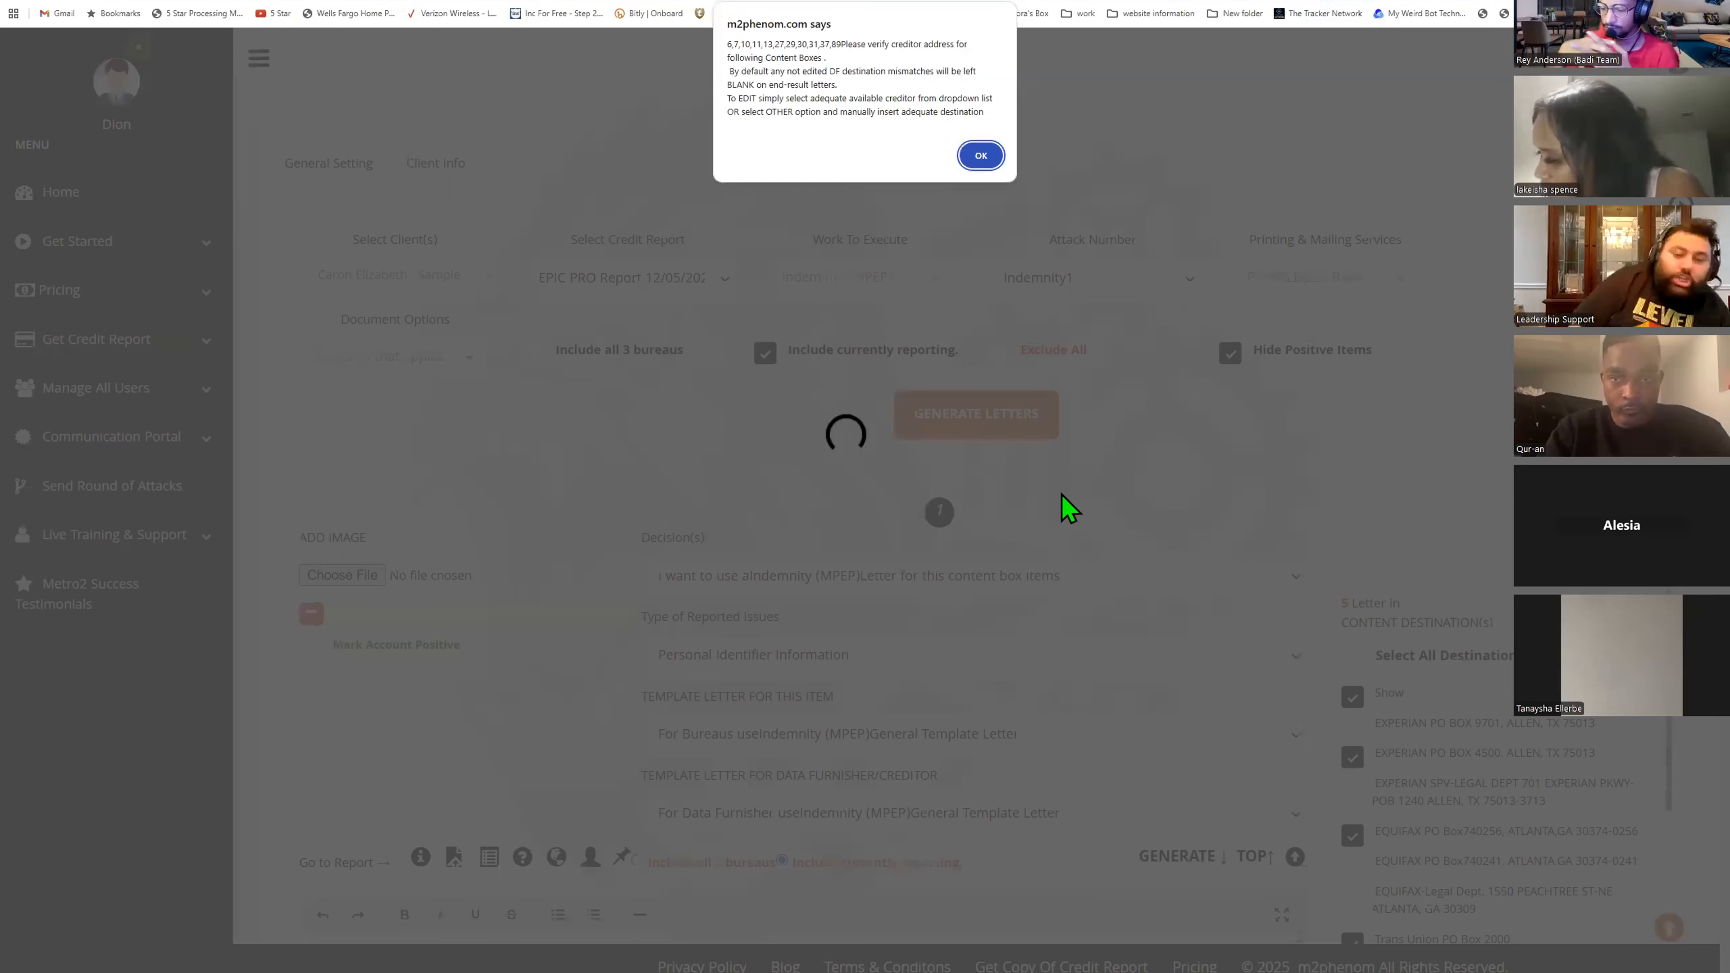
key(Return)
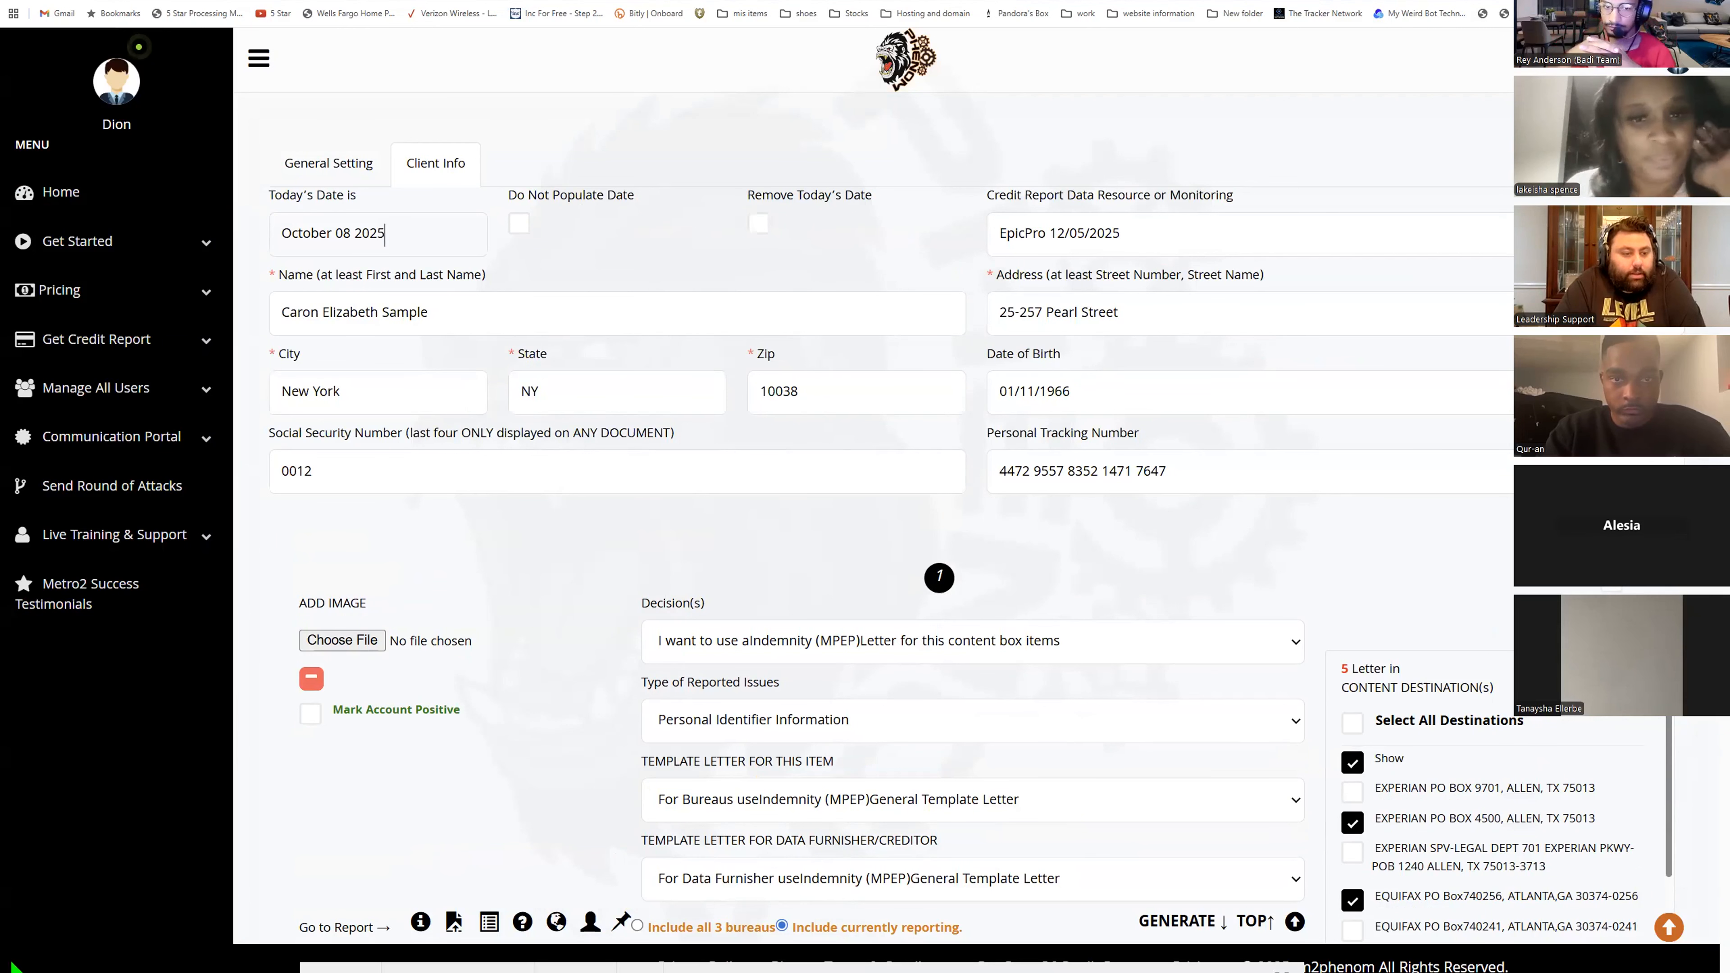
- Toggle the Do Not Populate Date option in the client info
key(space)
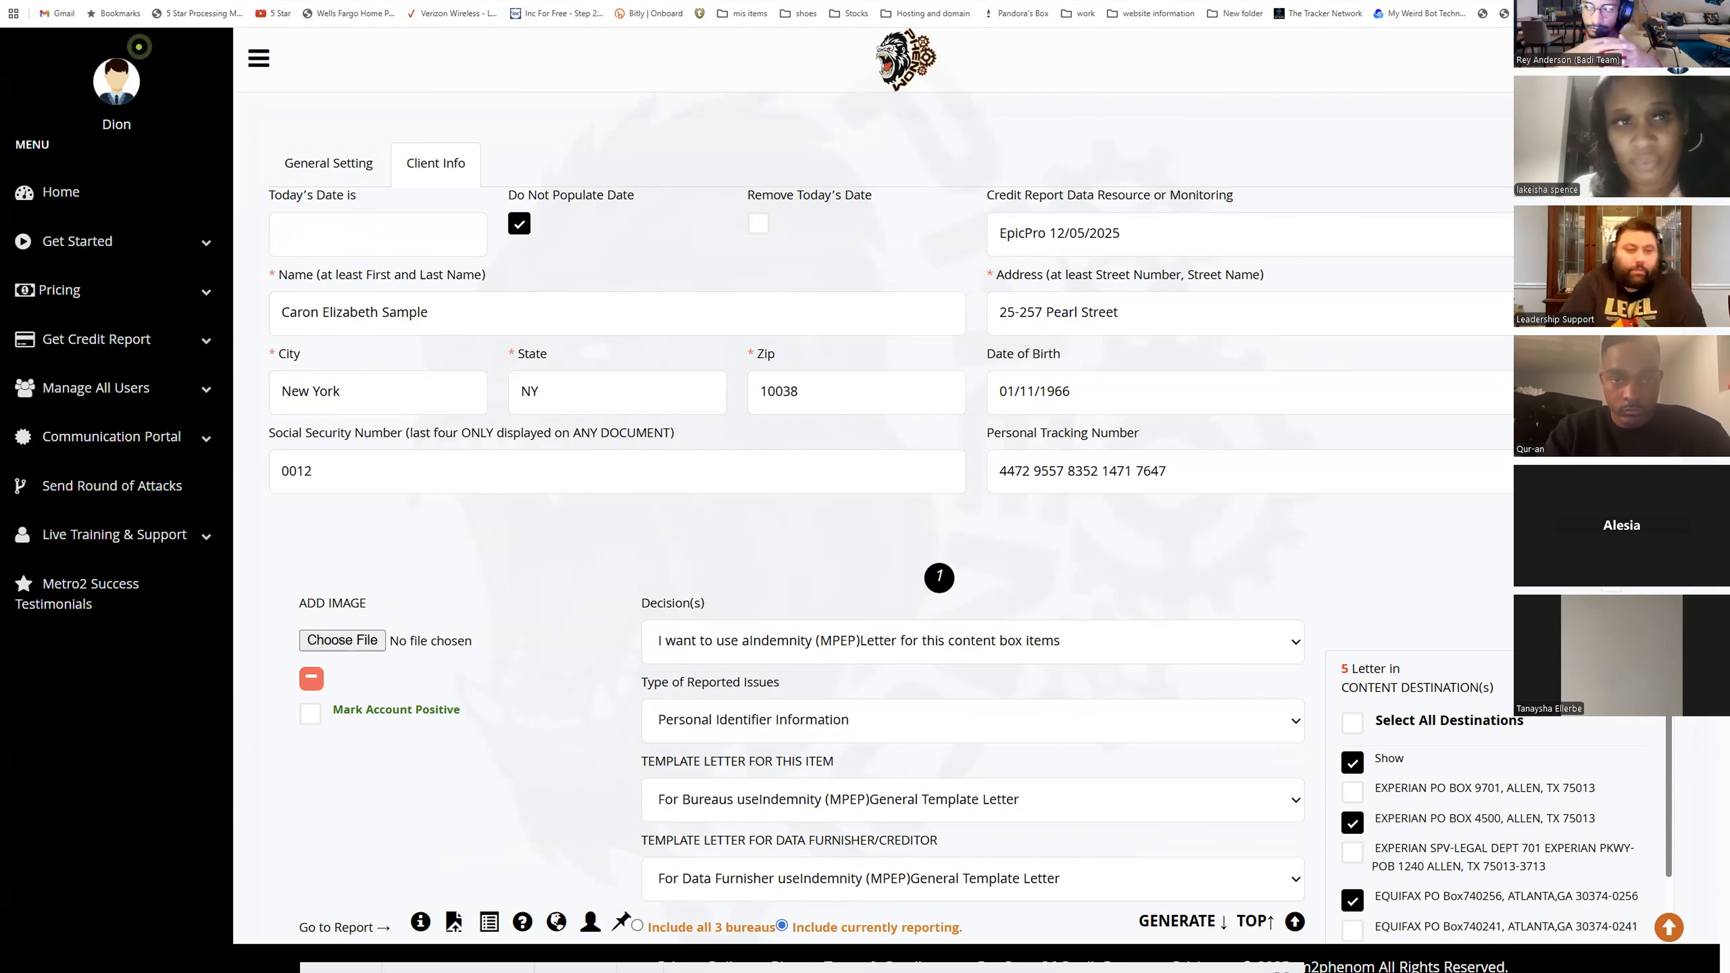
click(519, 224)
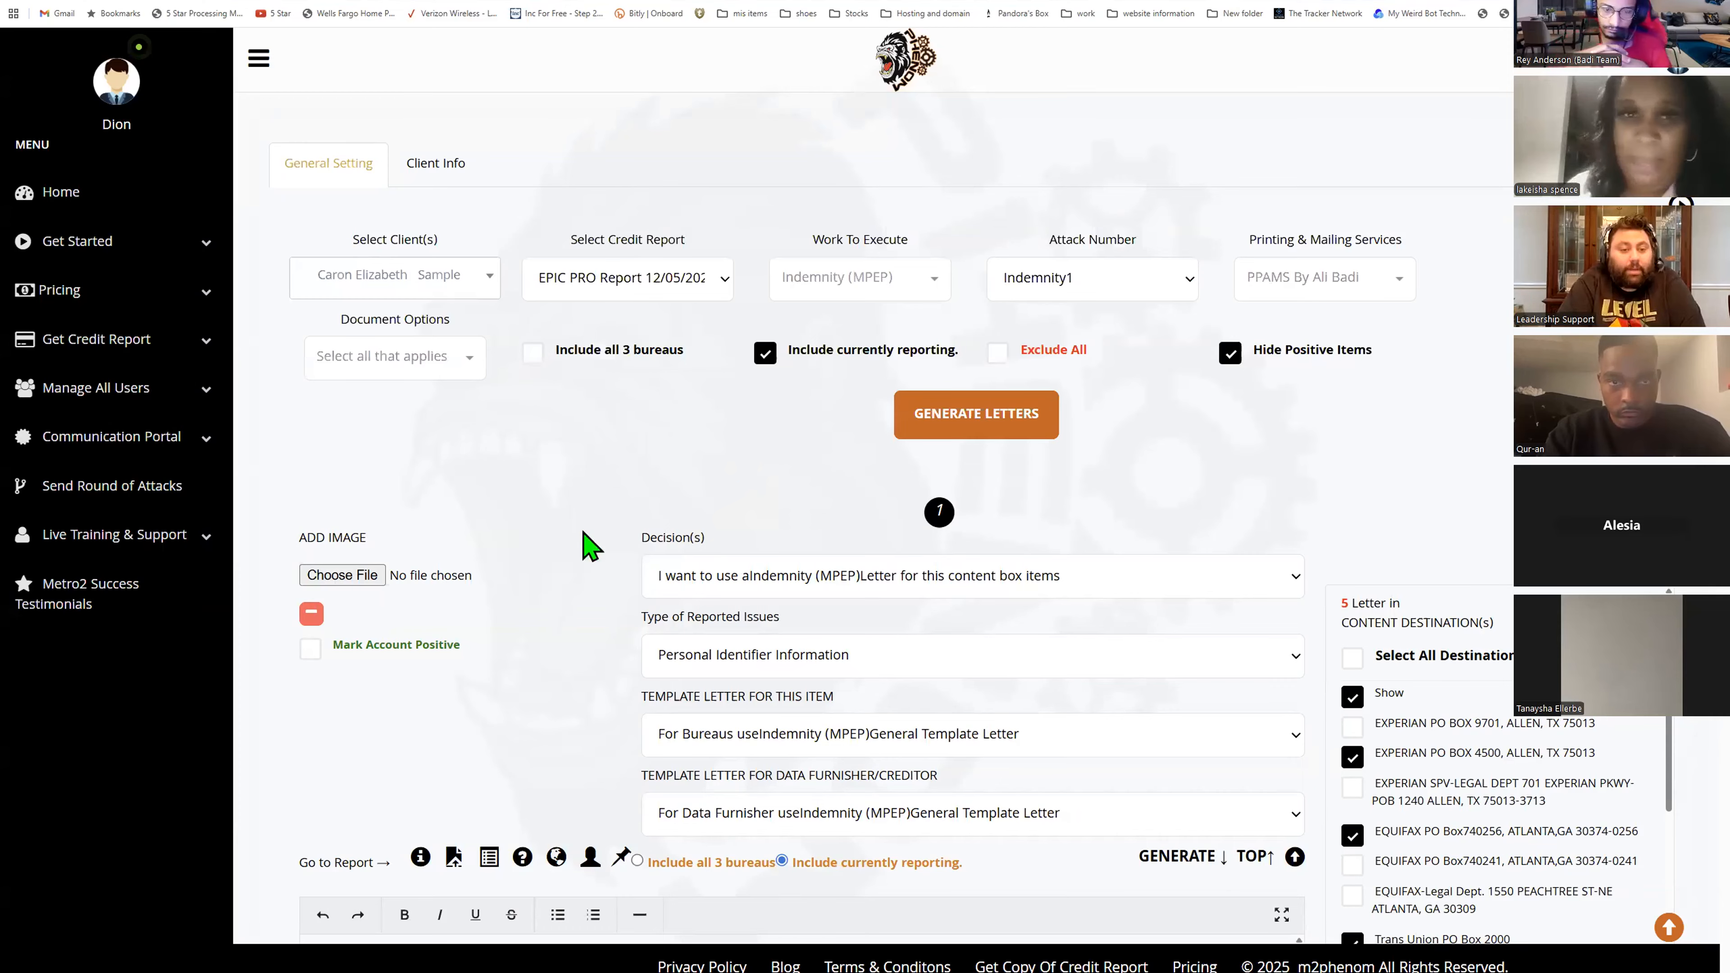
- Generate the letters with the current settings
click(998, 439)
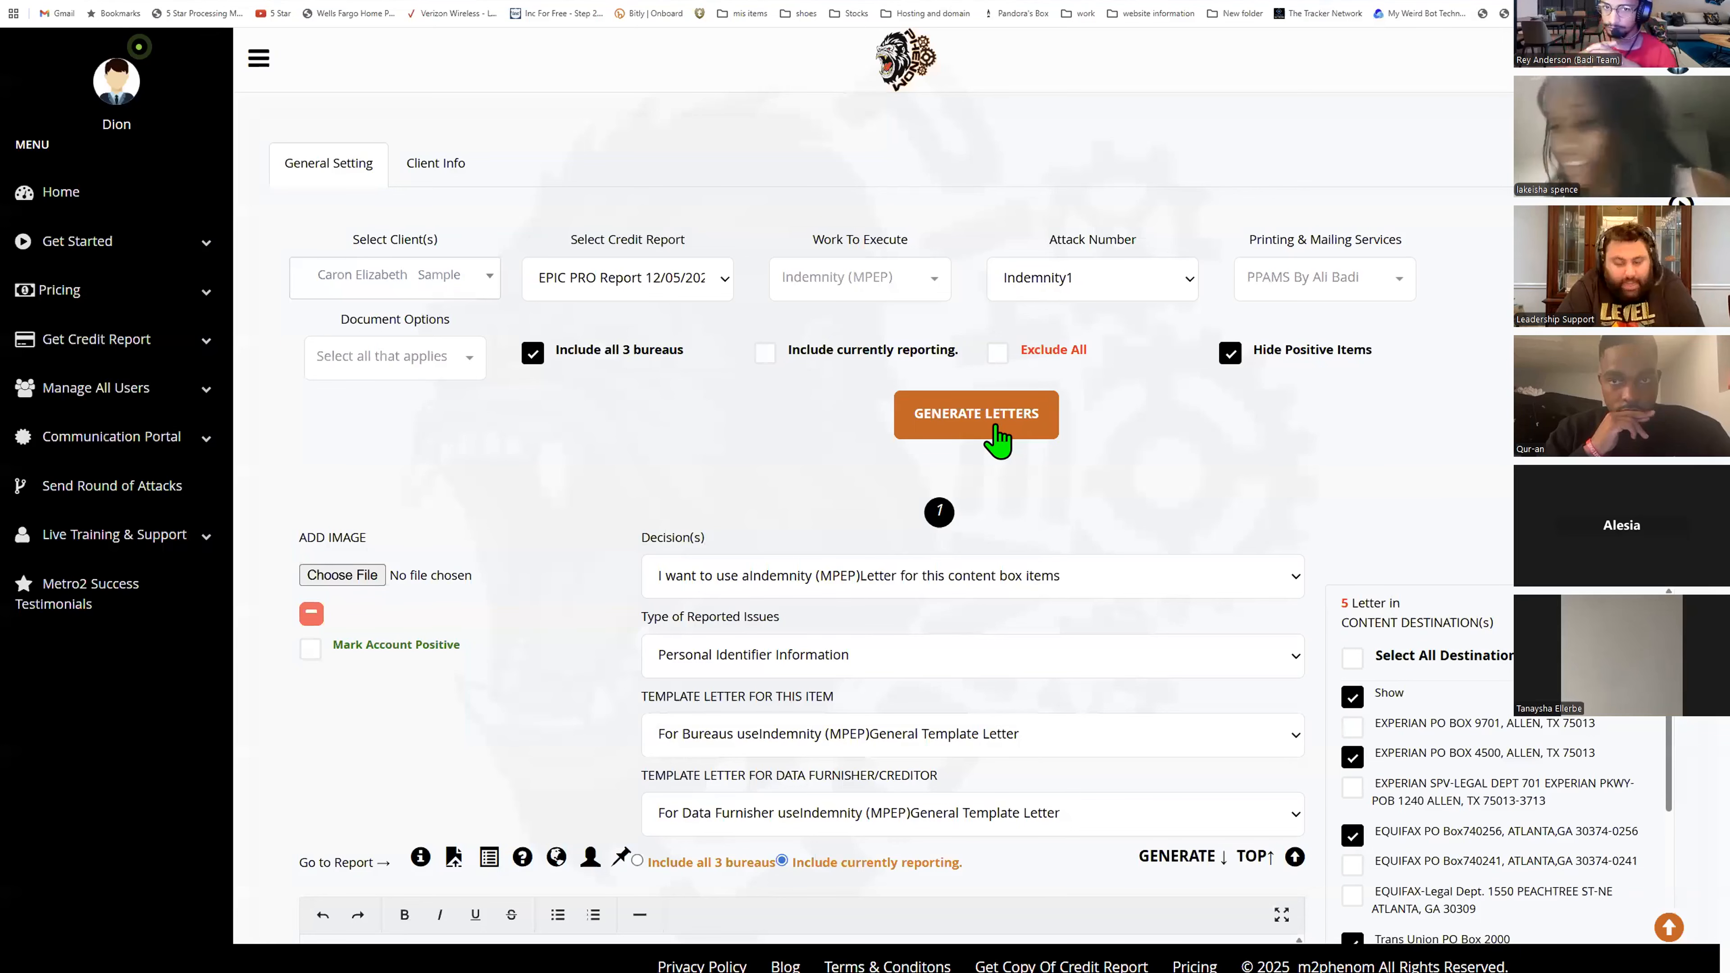
click(998, 440)
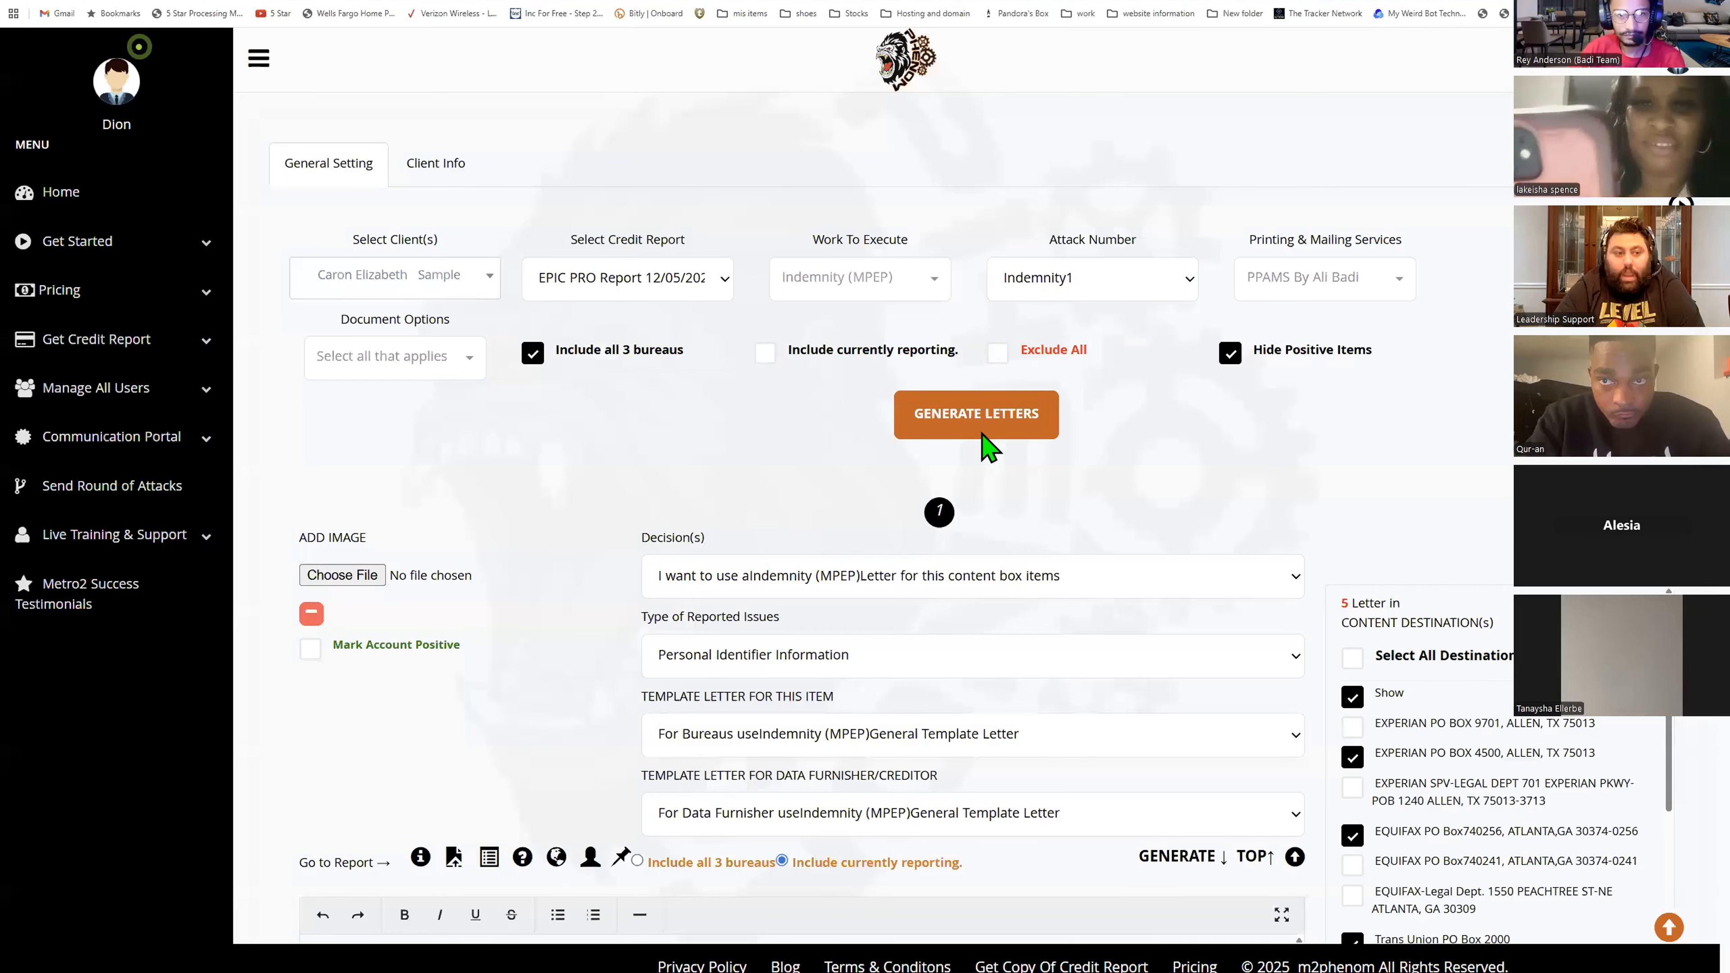
- Open Send Round of Attacks and start a new round for the sample client
click(69, 192)
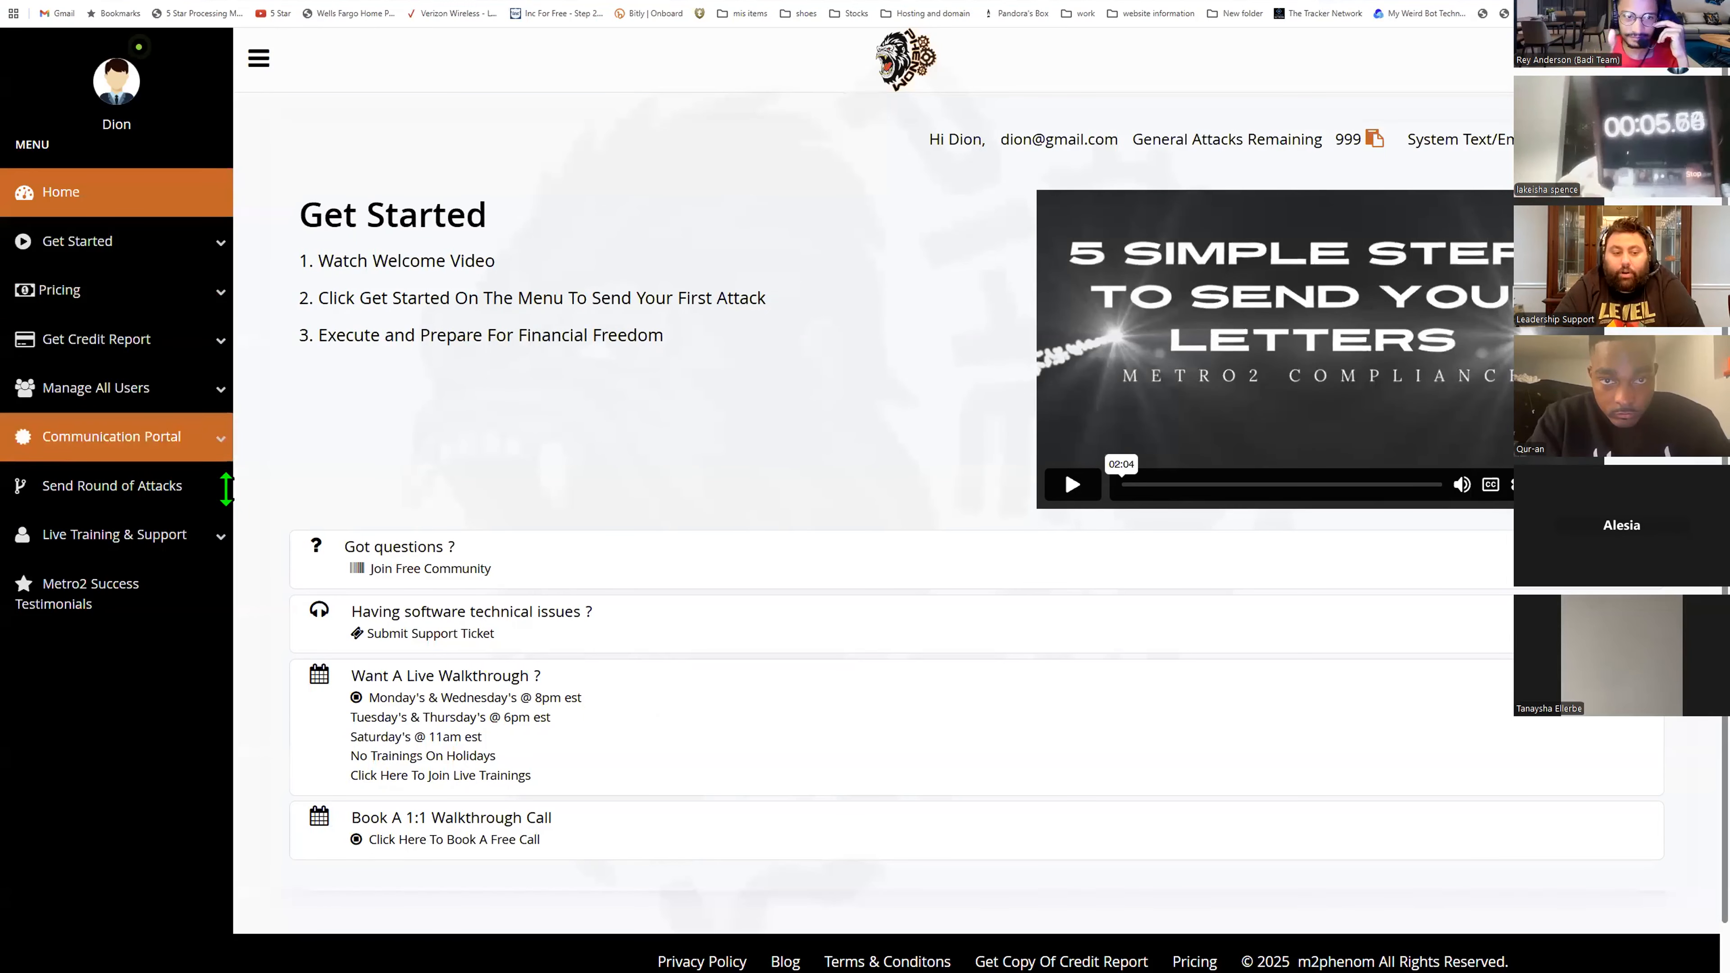
click(113, 485)
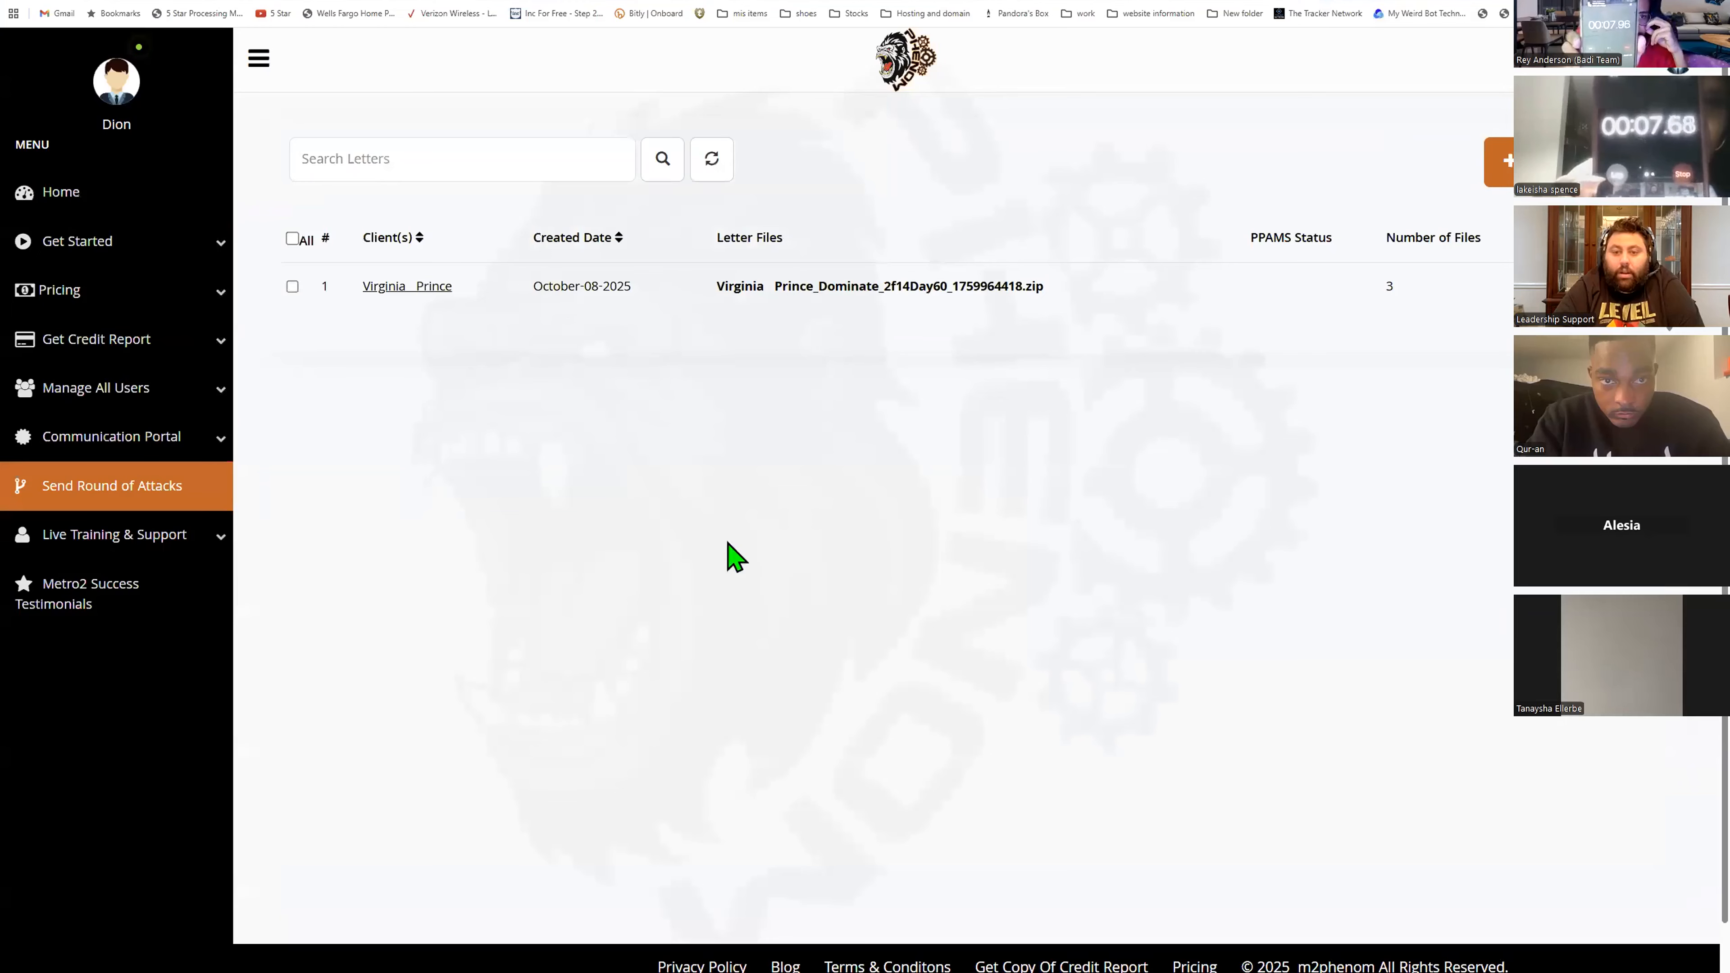
click(395, 275)
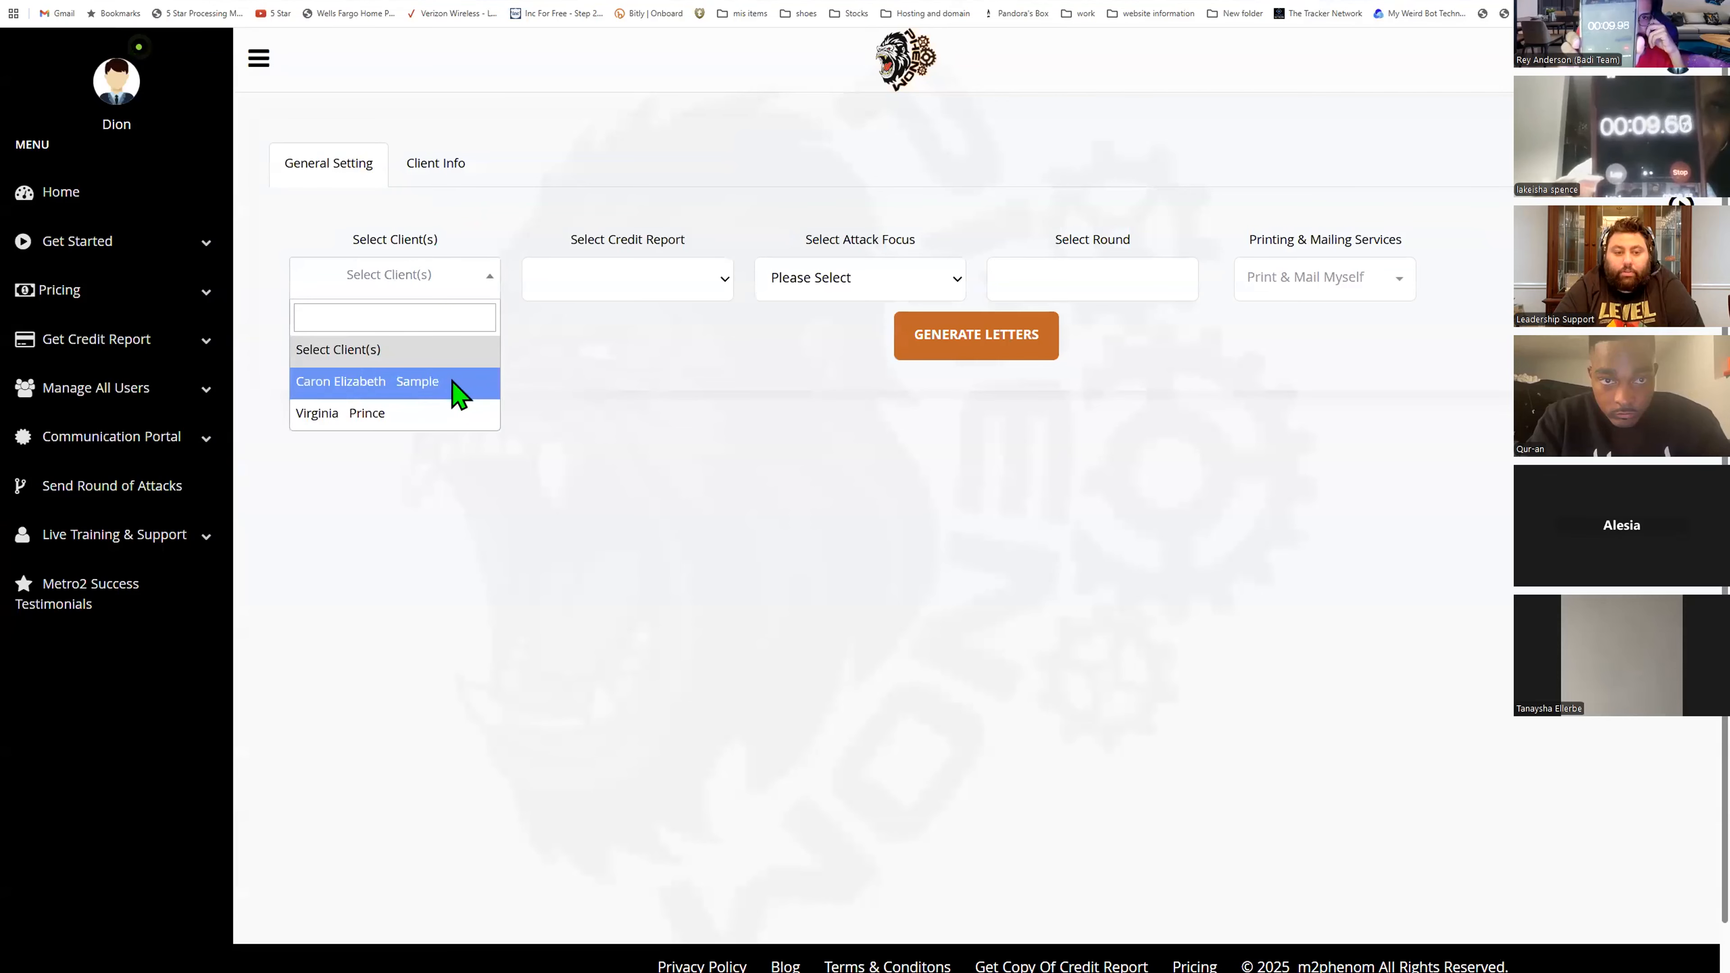
click(453, 389)
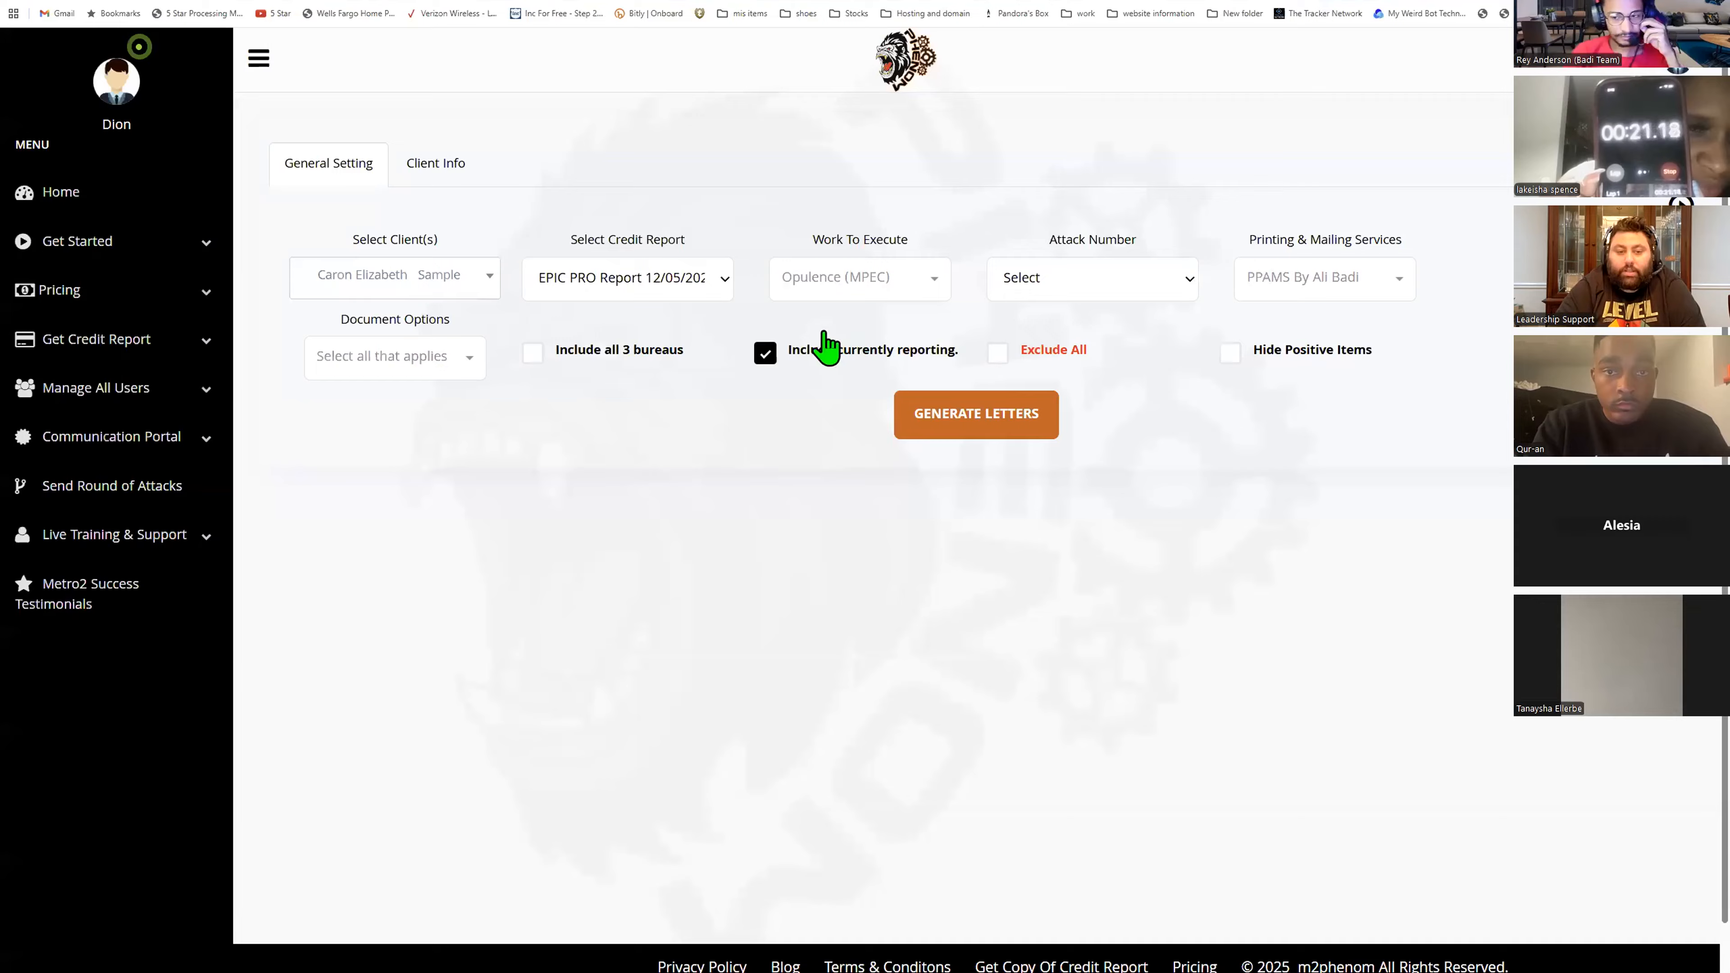
- Set the work to execute to Indemnity (MPEP) instead of Opulence (MPEC)
click(860, 277)
click(796, 339)
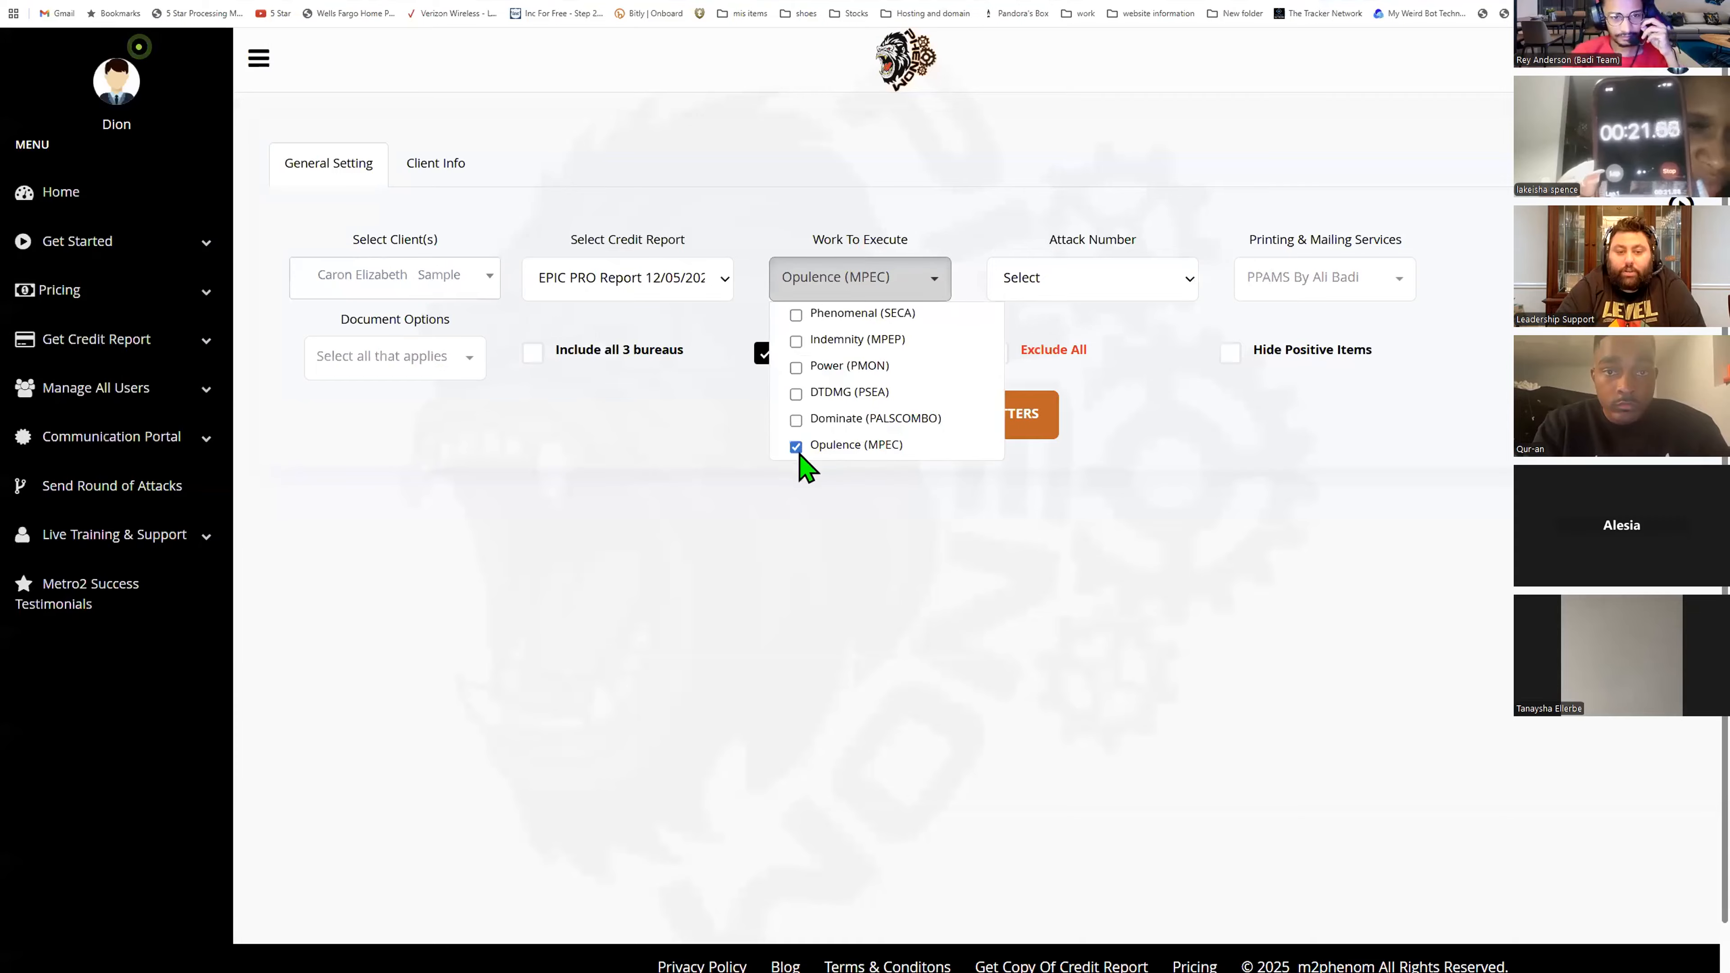
click(795, 447)
- Choose attack number Indemnity1 to open the attack options
click(1128, 295)
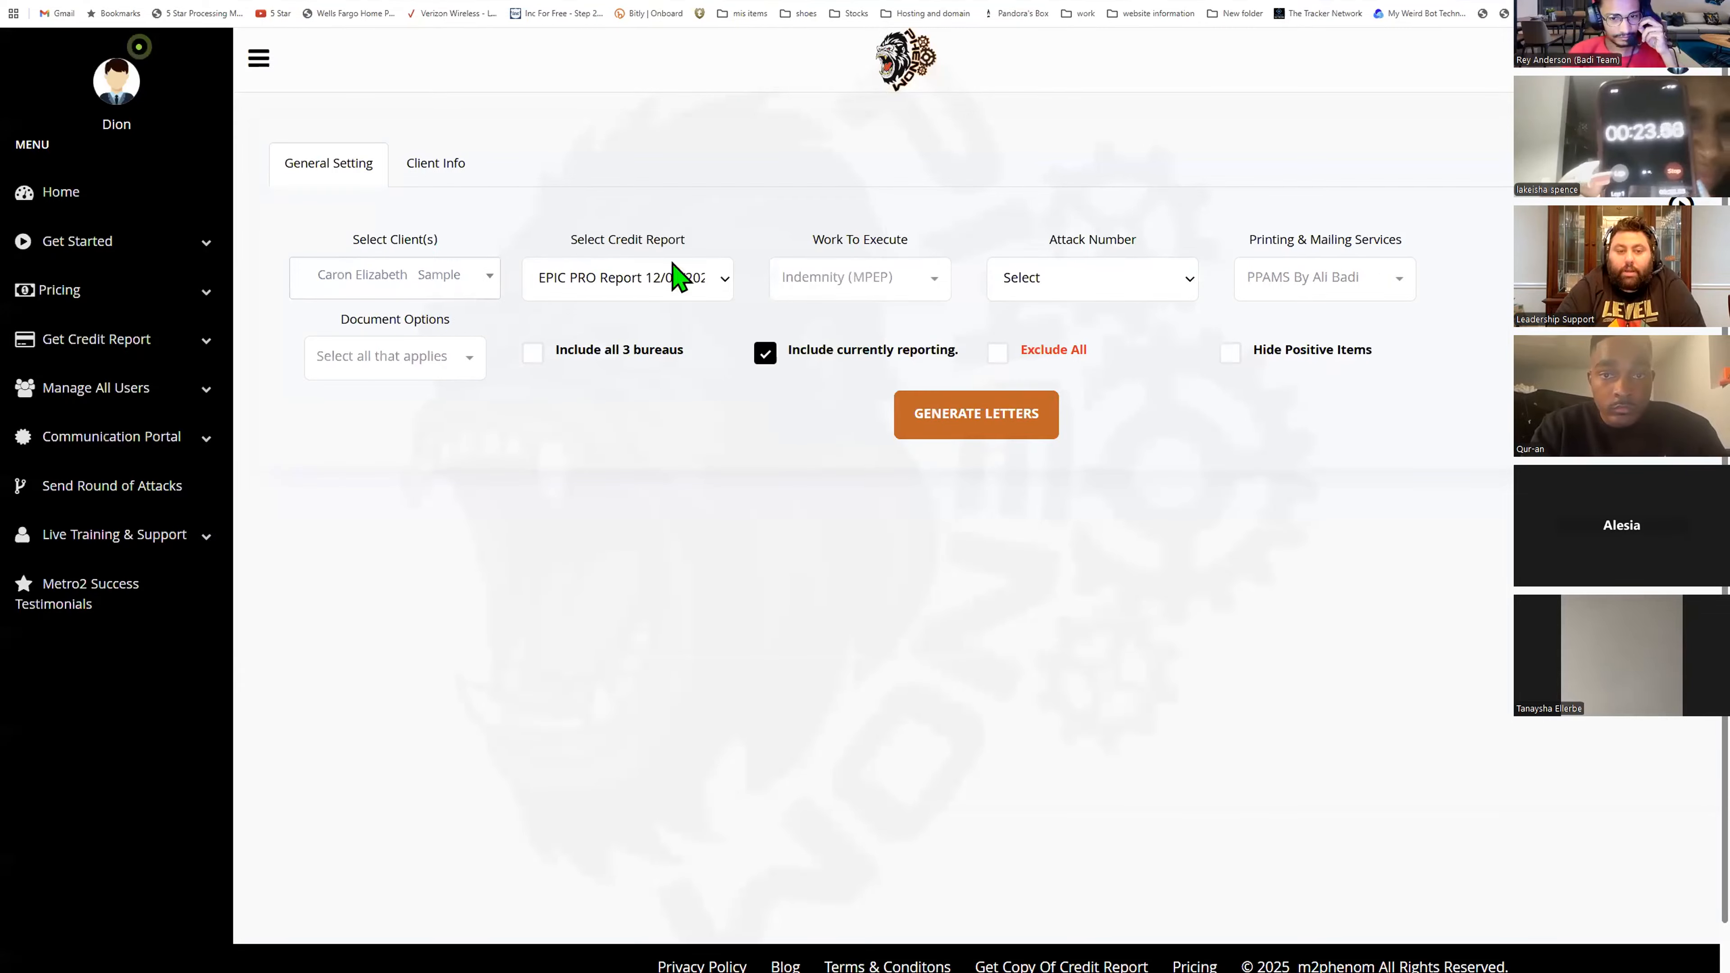
click(1115, 280)
click(1084, 346)
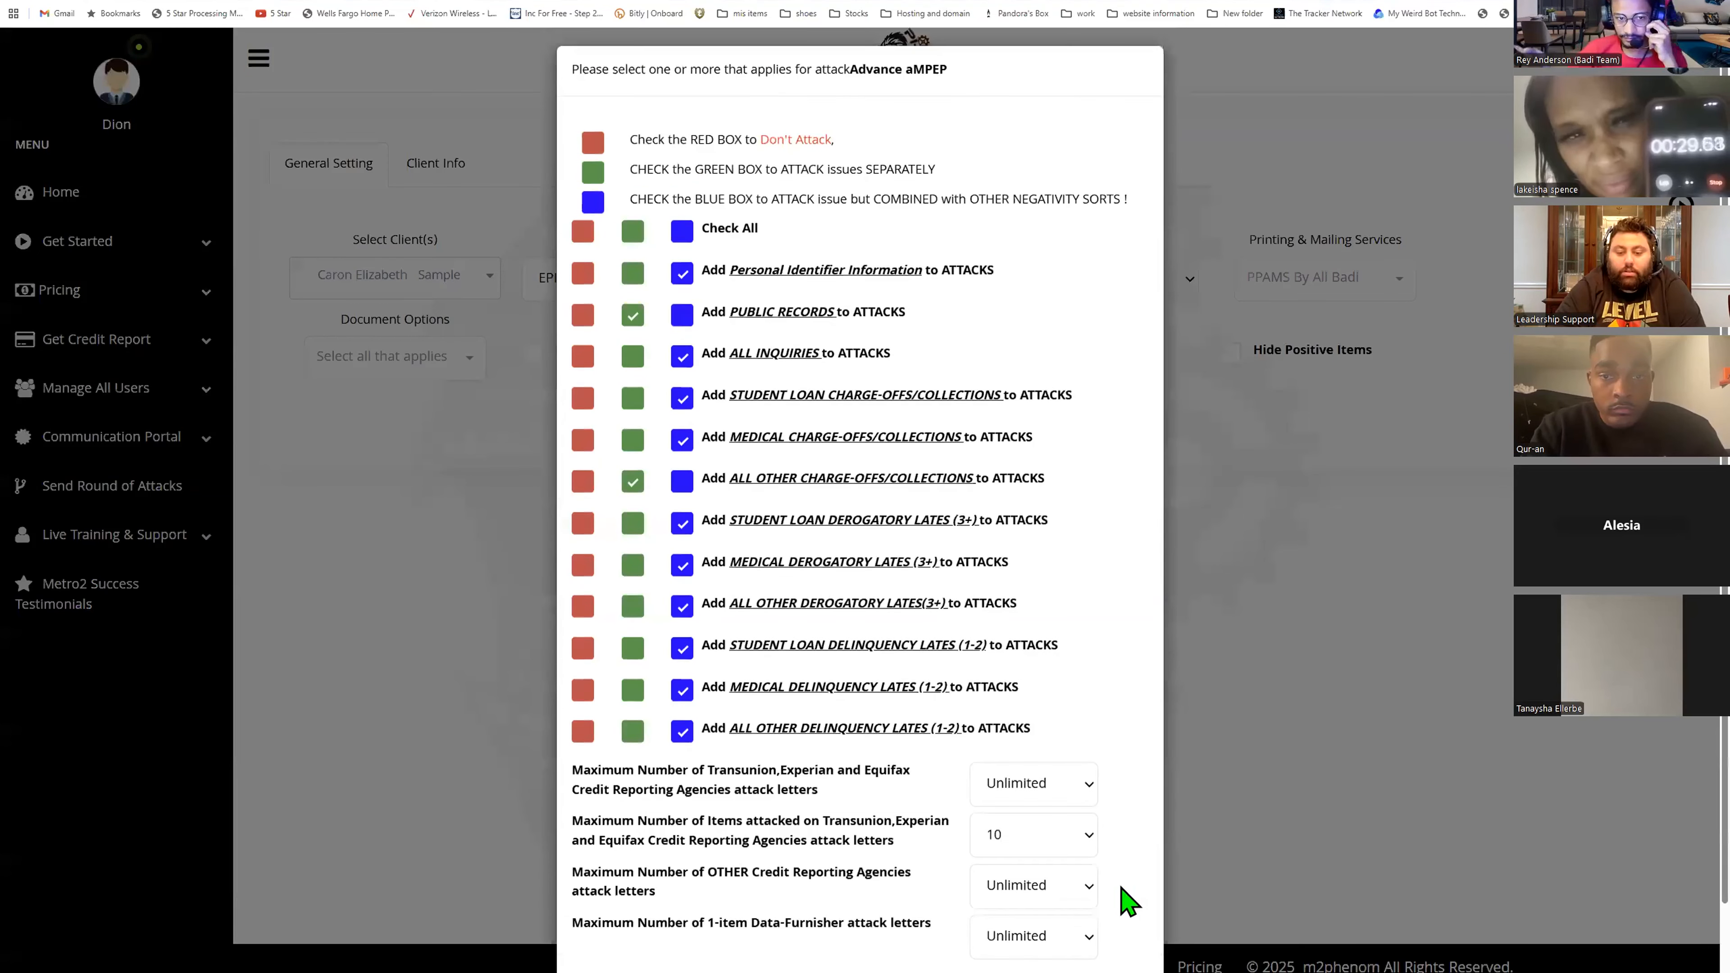
- Proceed with the attack options and acknowledge the creditor address notice
scroll(570, 613, down, 2)
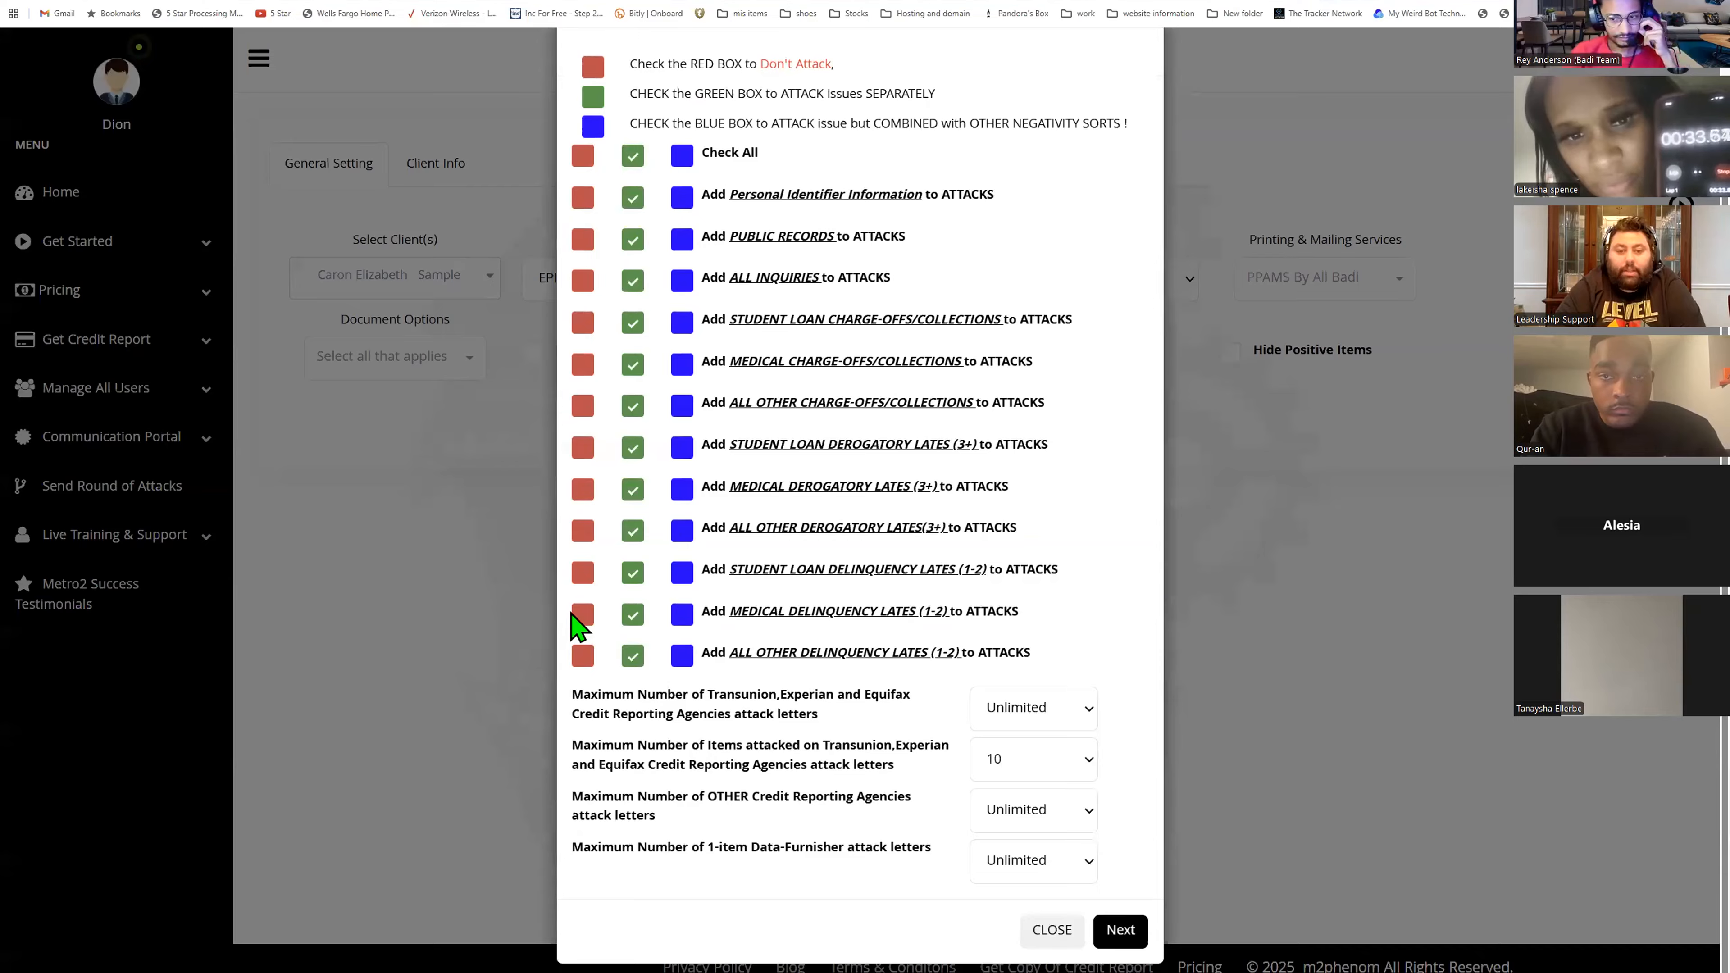
click(1120, 931)
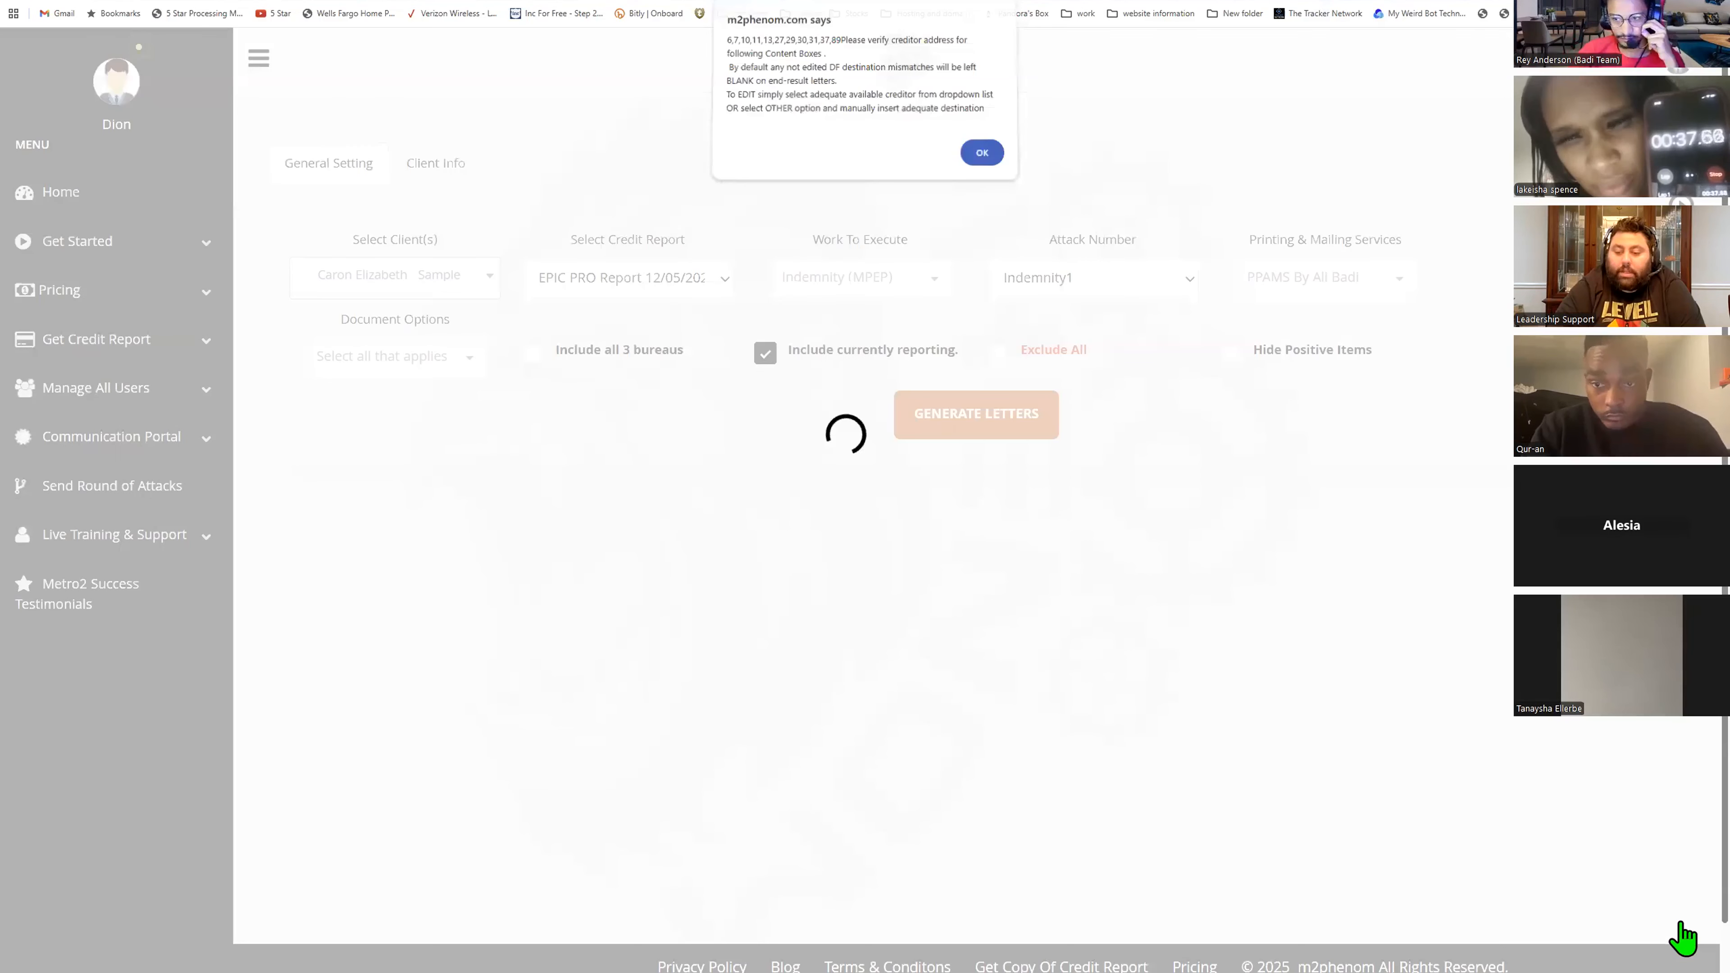
key(Return)
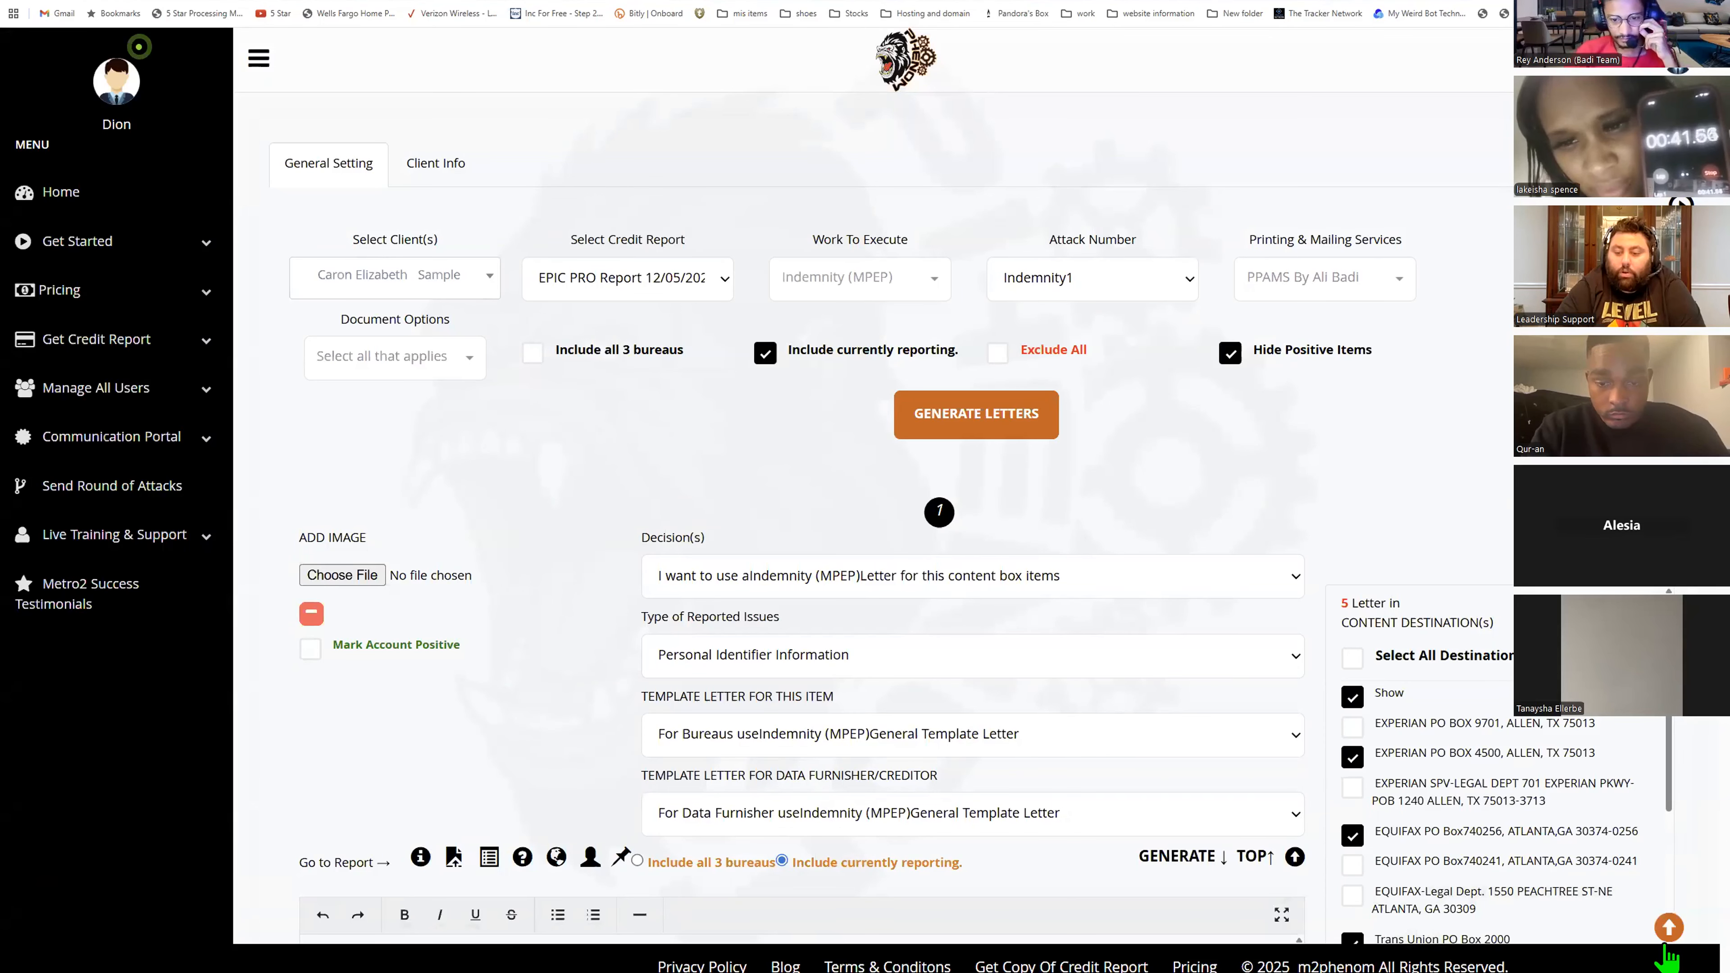
click(1667, 957)
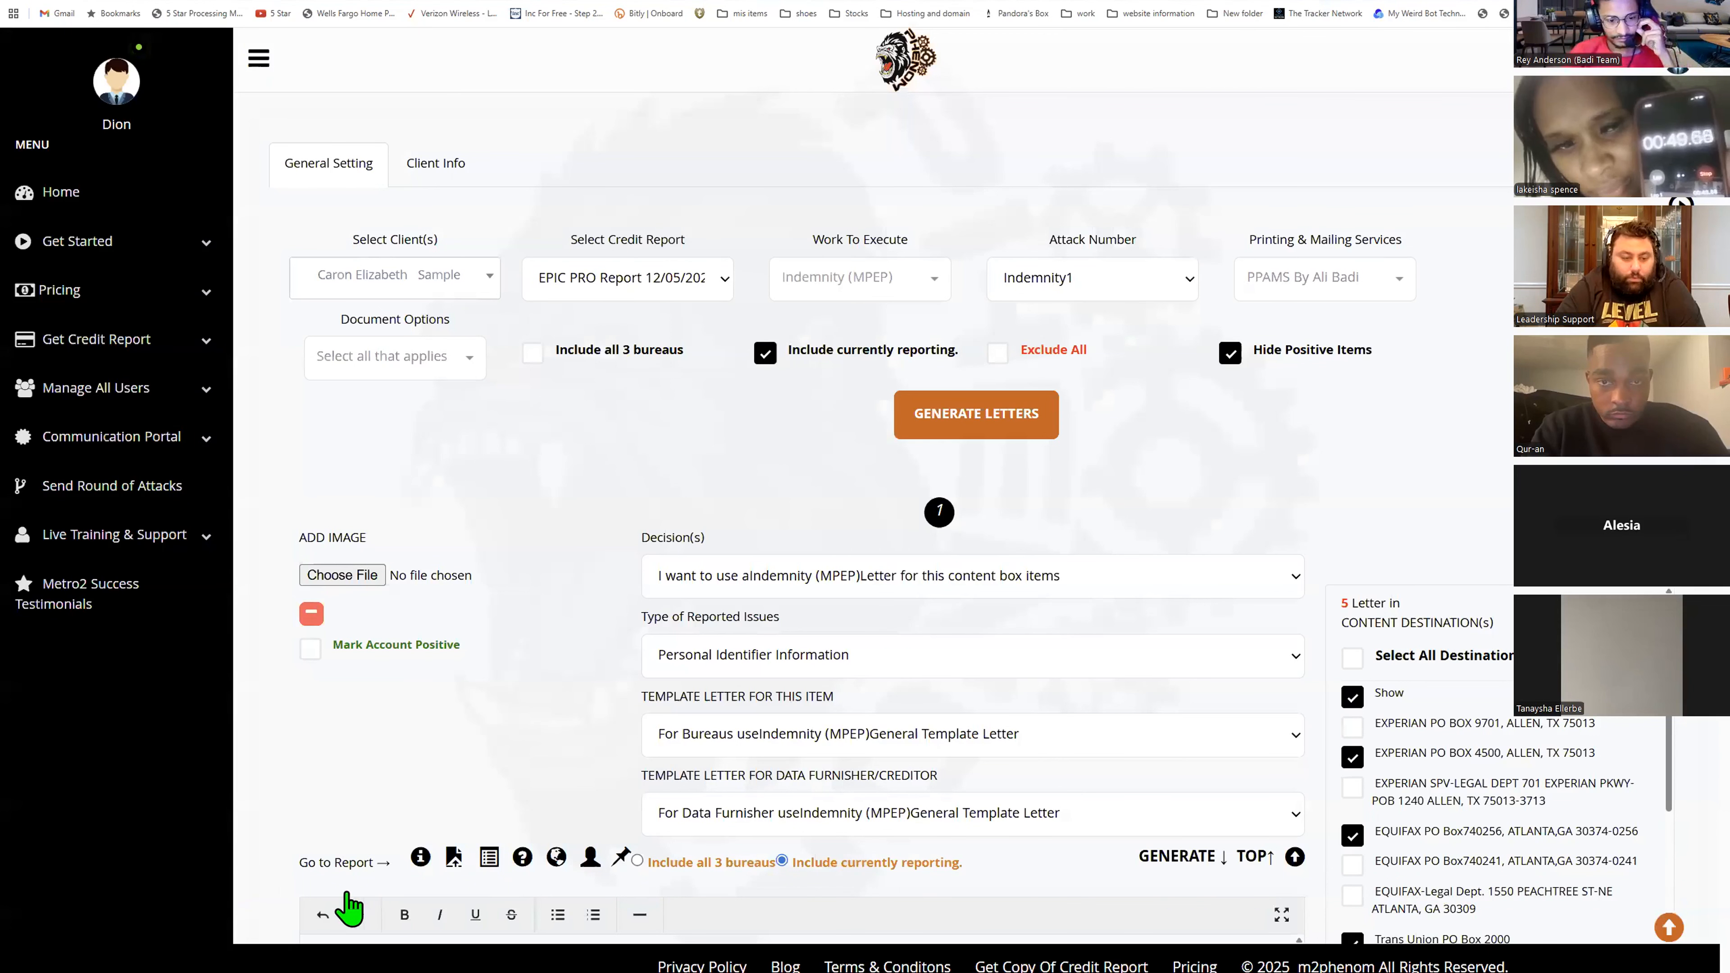
- Reopen the Indemnity1 attack options and generate the letters with maximum items attacked set to Default
mouse_move(340, 901)
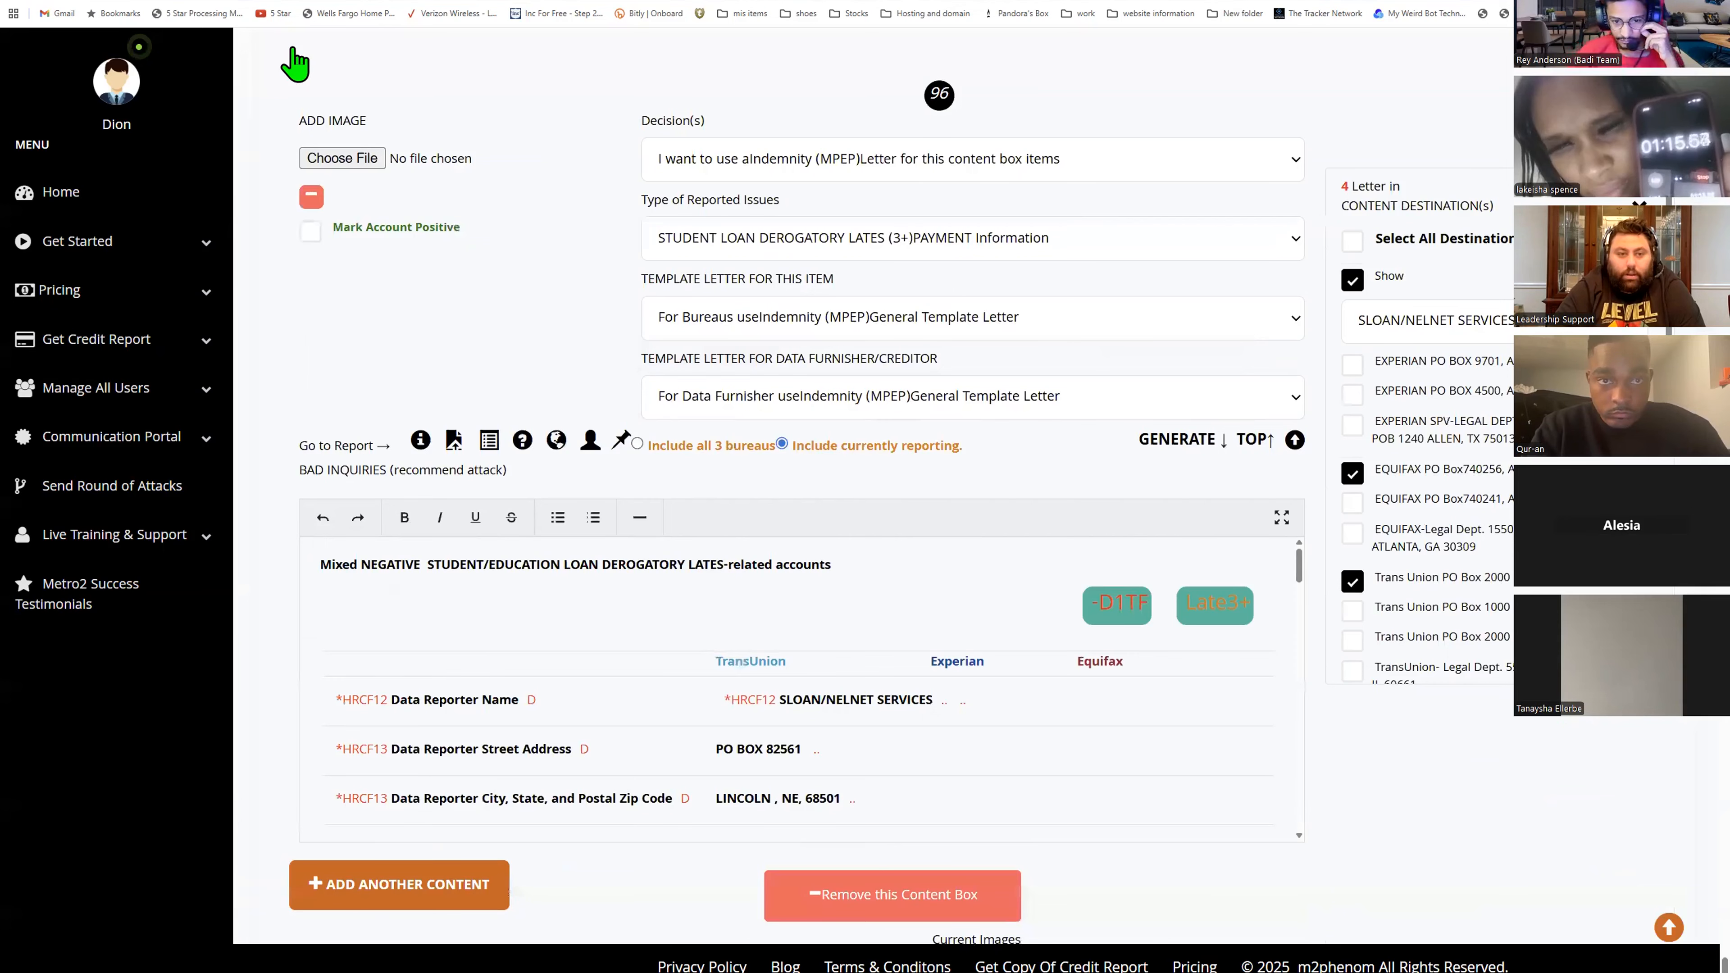
click(1090, 170)
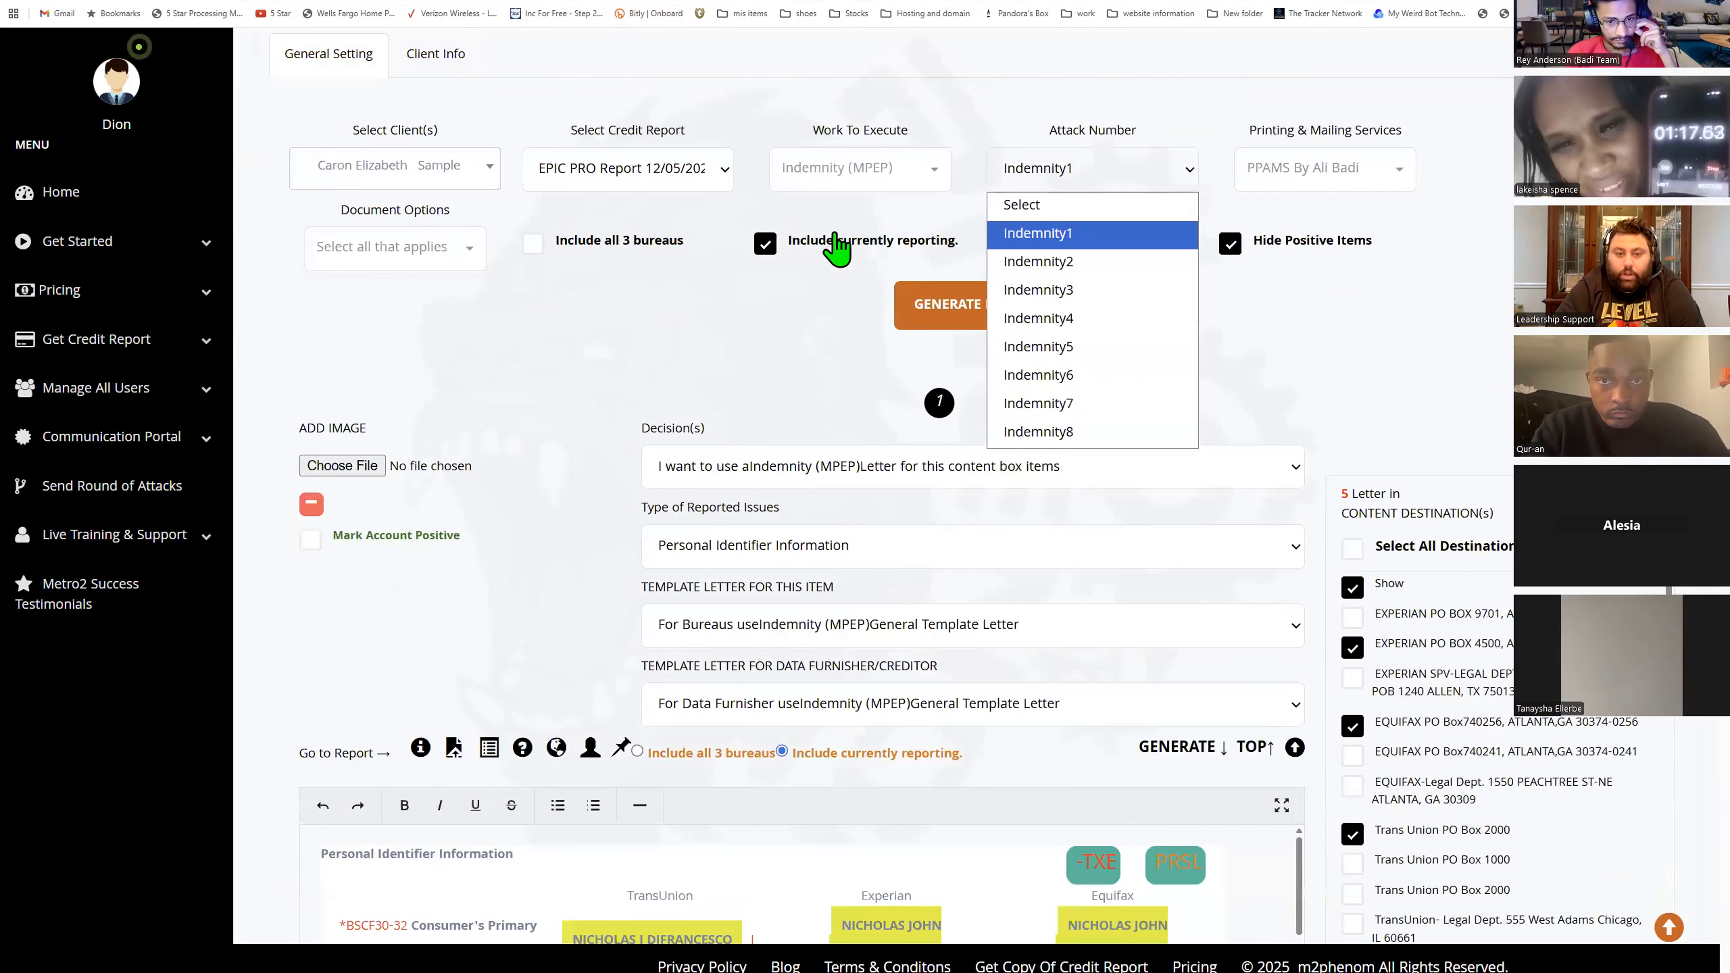
click(1022, 205)
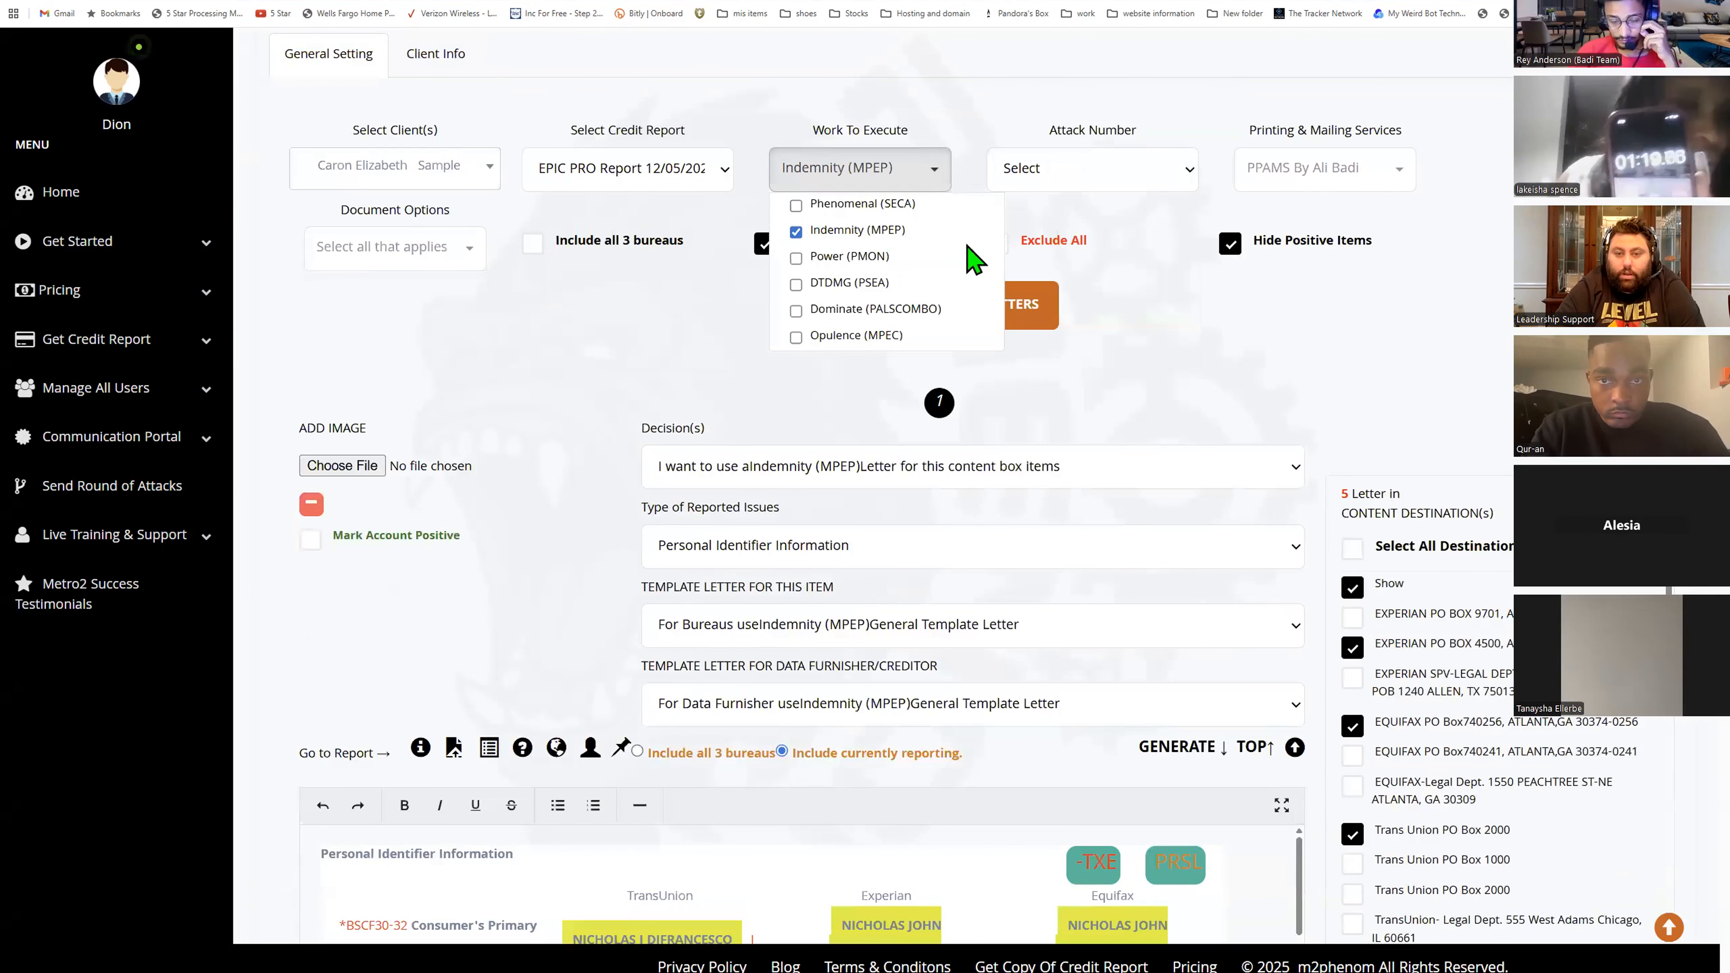
click(532, 378)
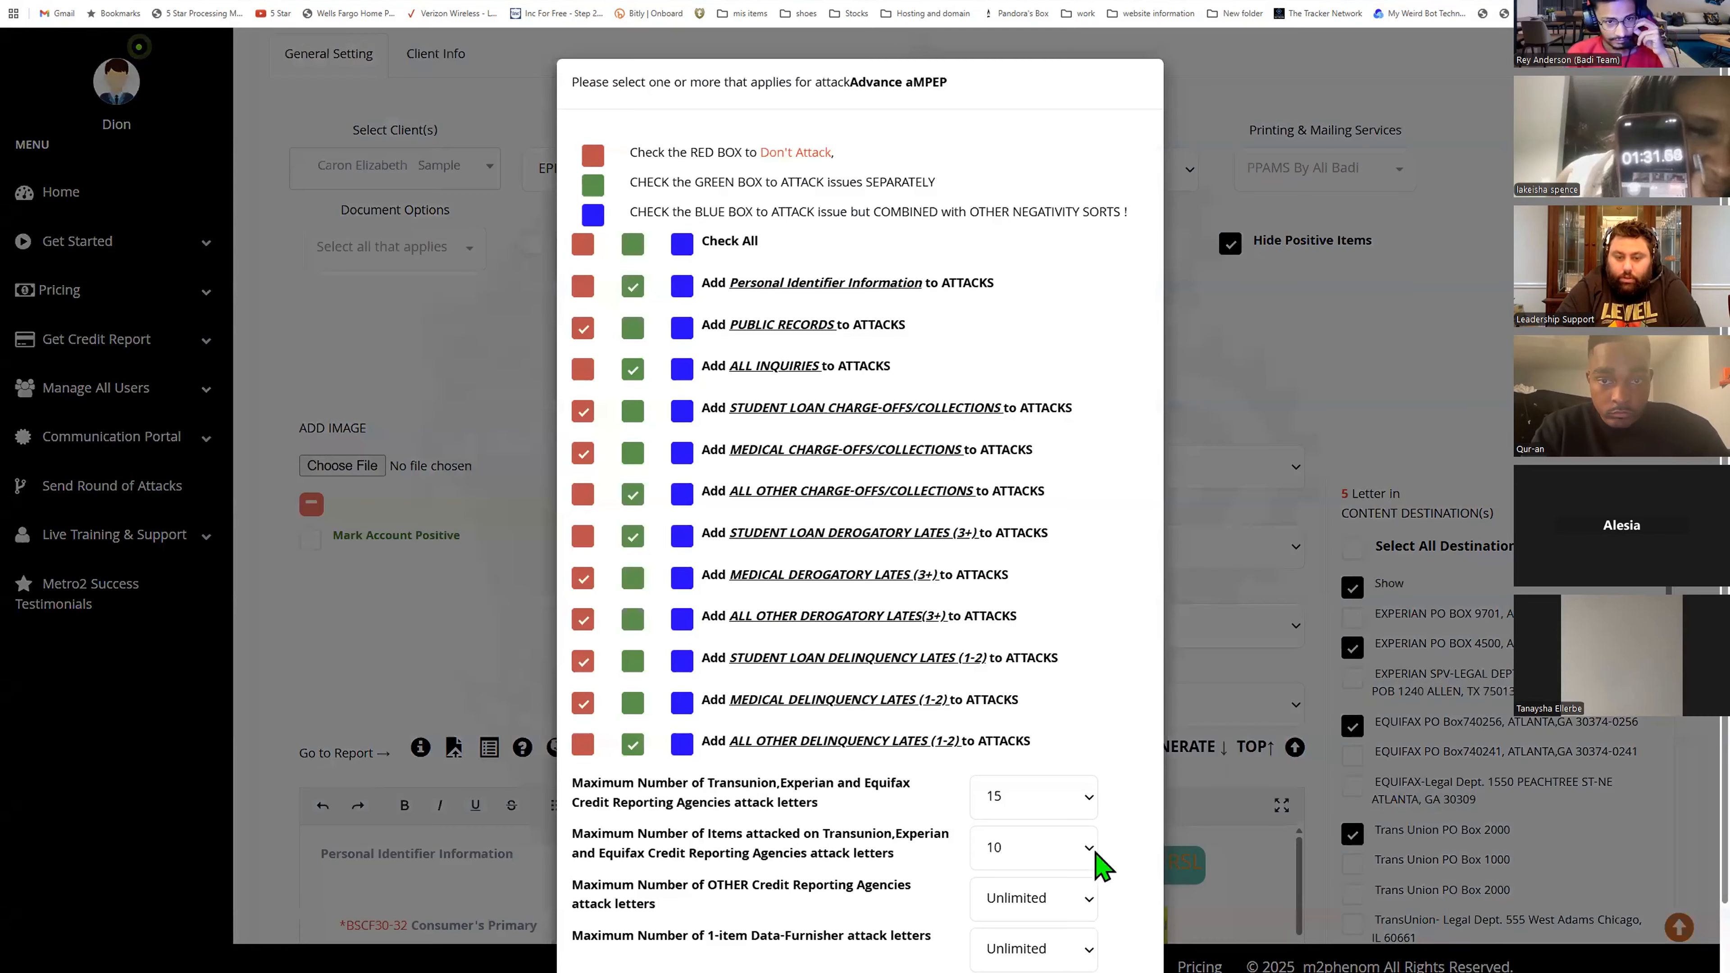
click(1093, 851)
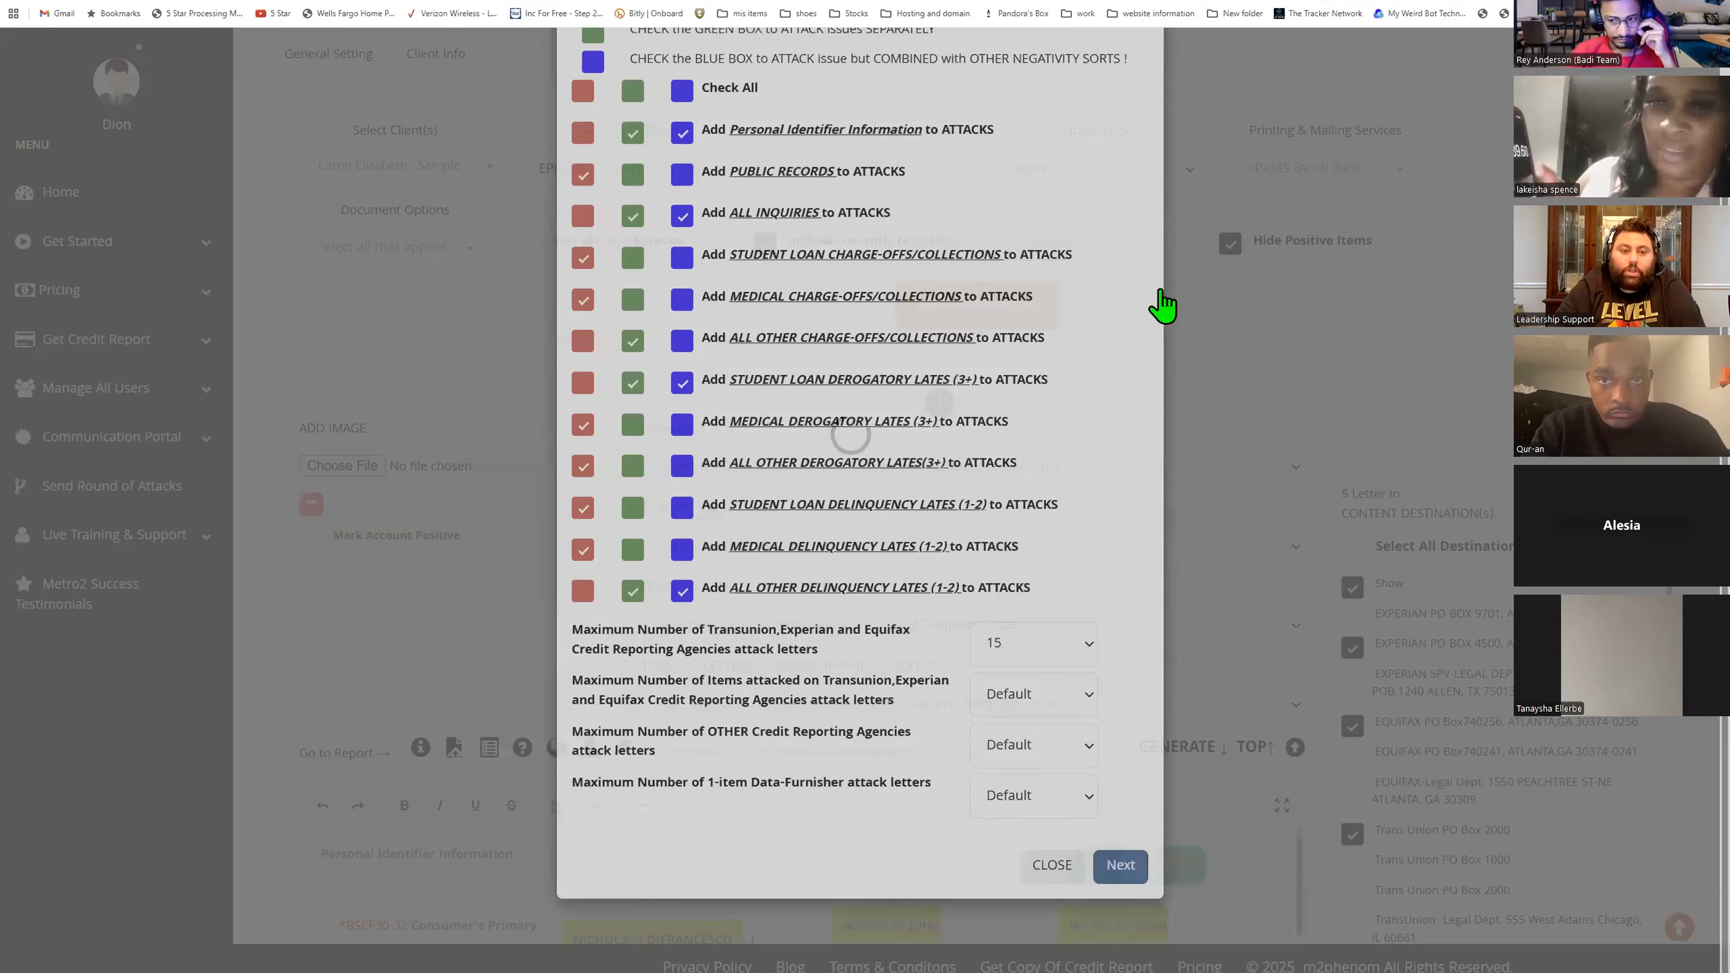
click(1366, 480)
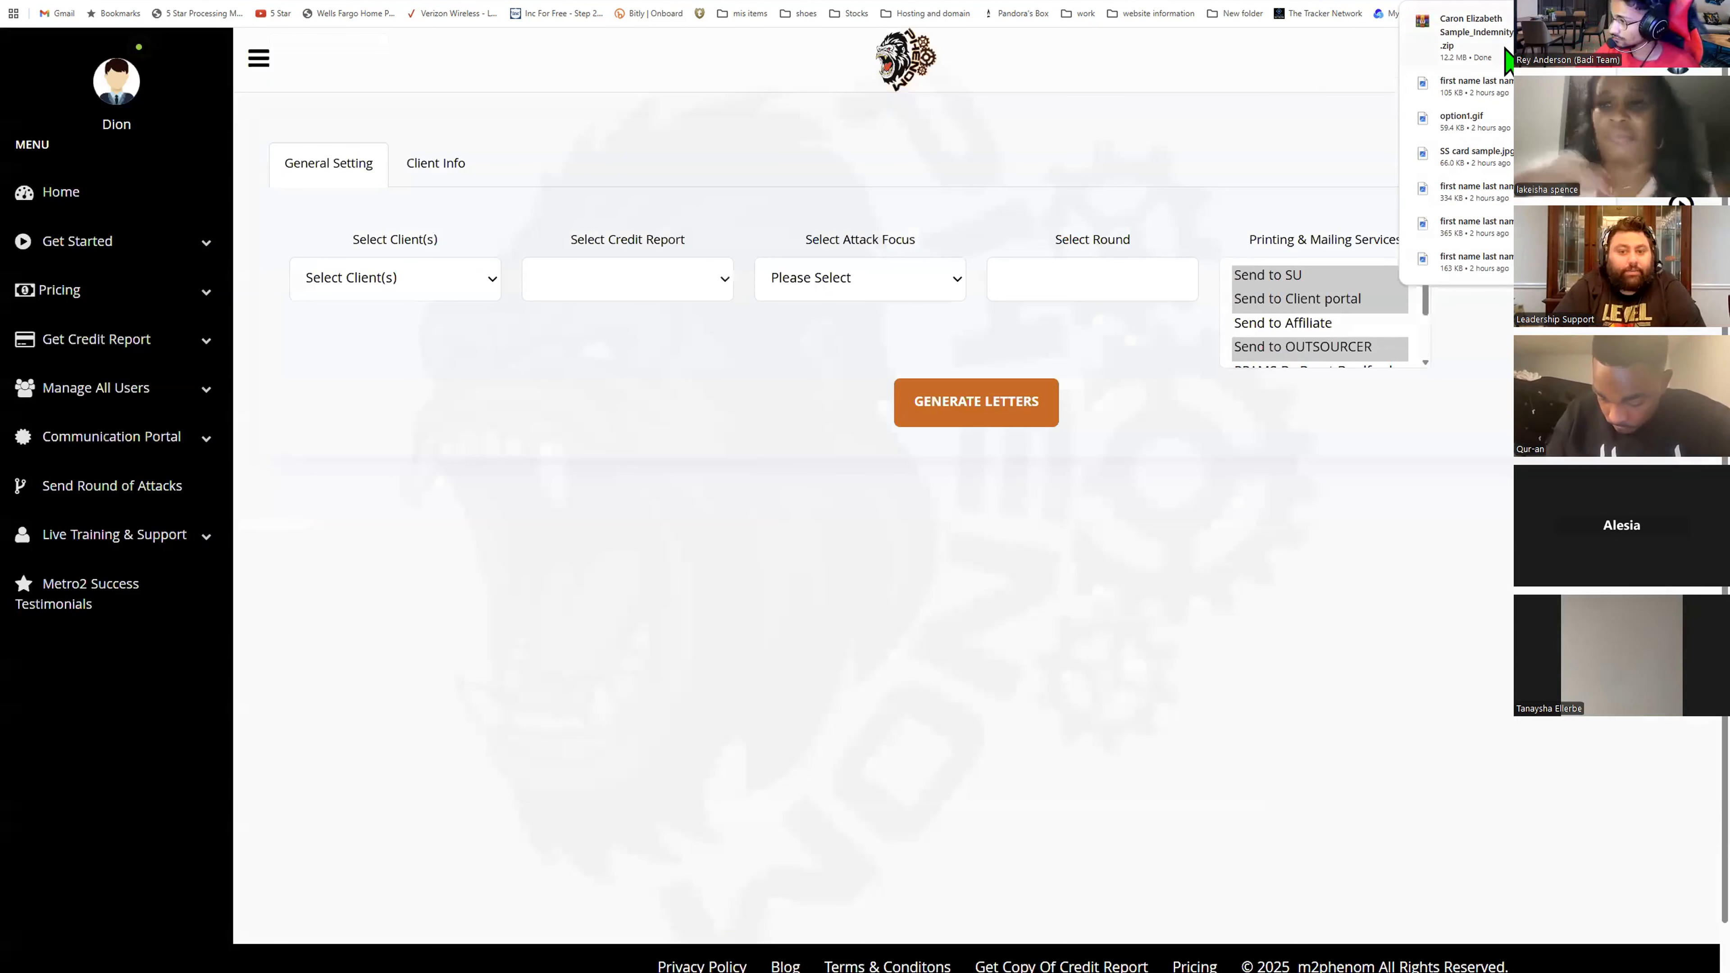
- Open the downloaded Indemnity letters archive and dismiss the license notice
click(1506, 51)
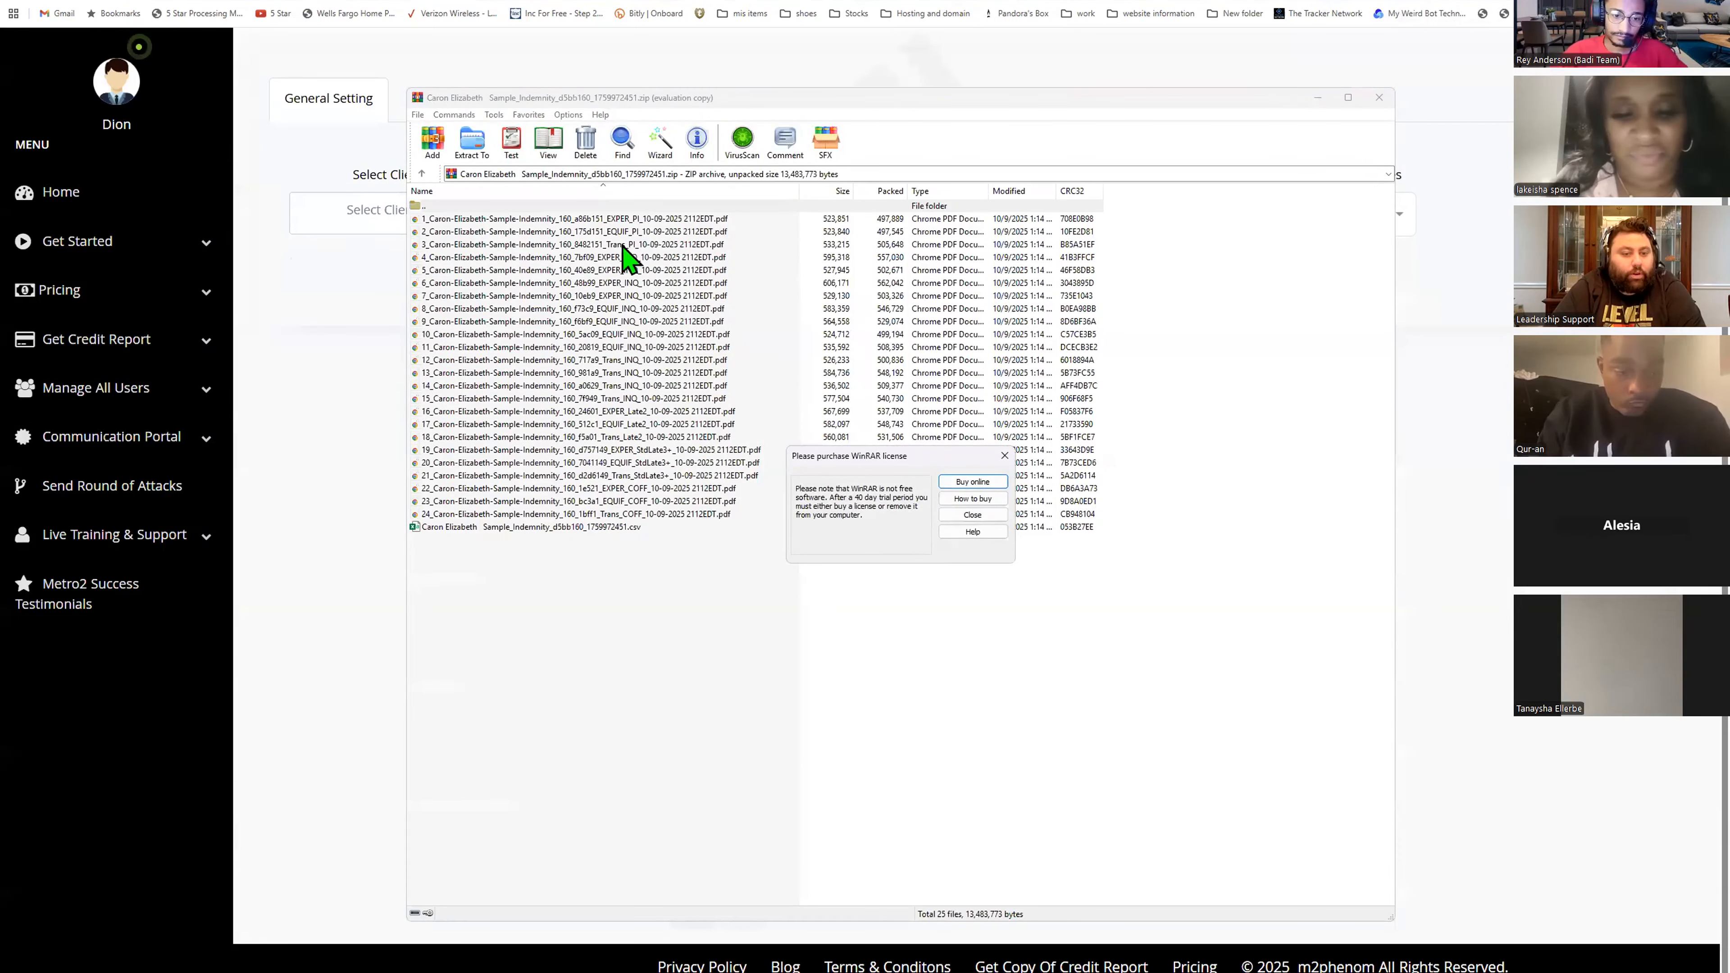
click(972, 515)
drag(1159, 512, 783, 217)
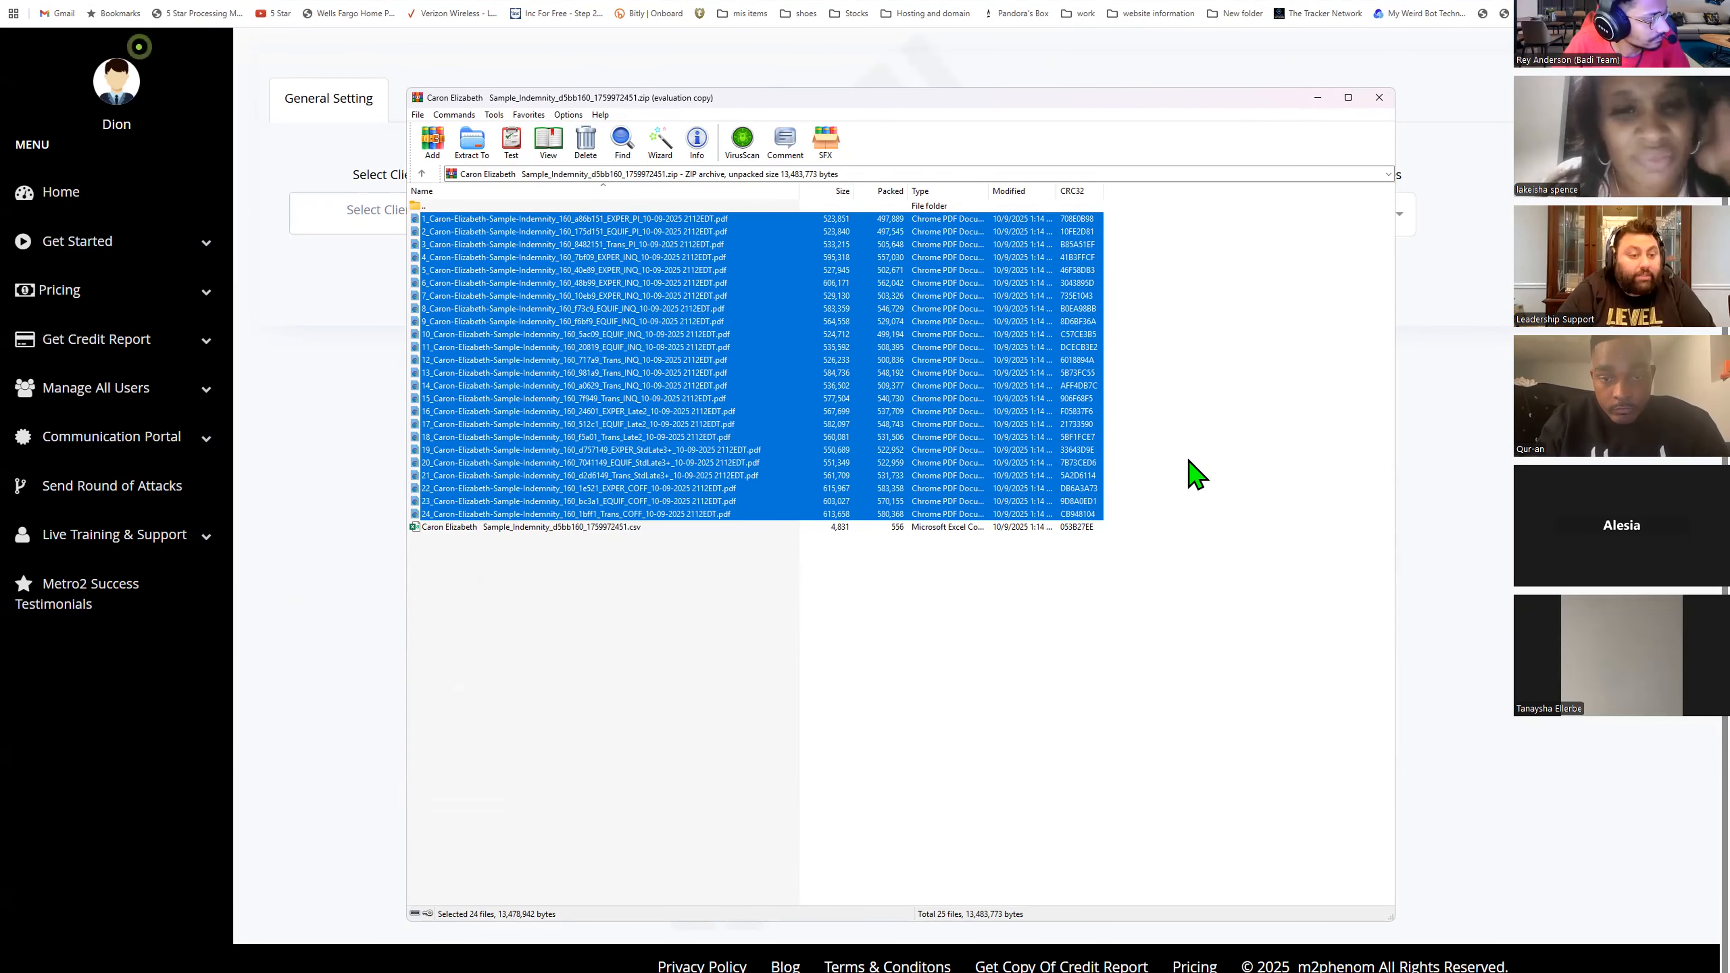
click(1166, 436)
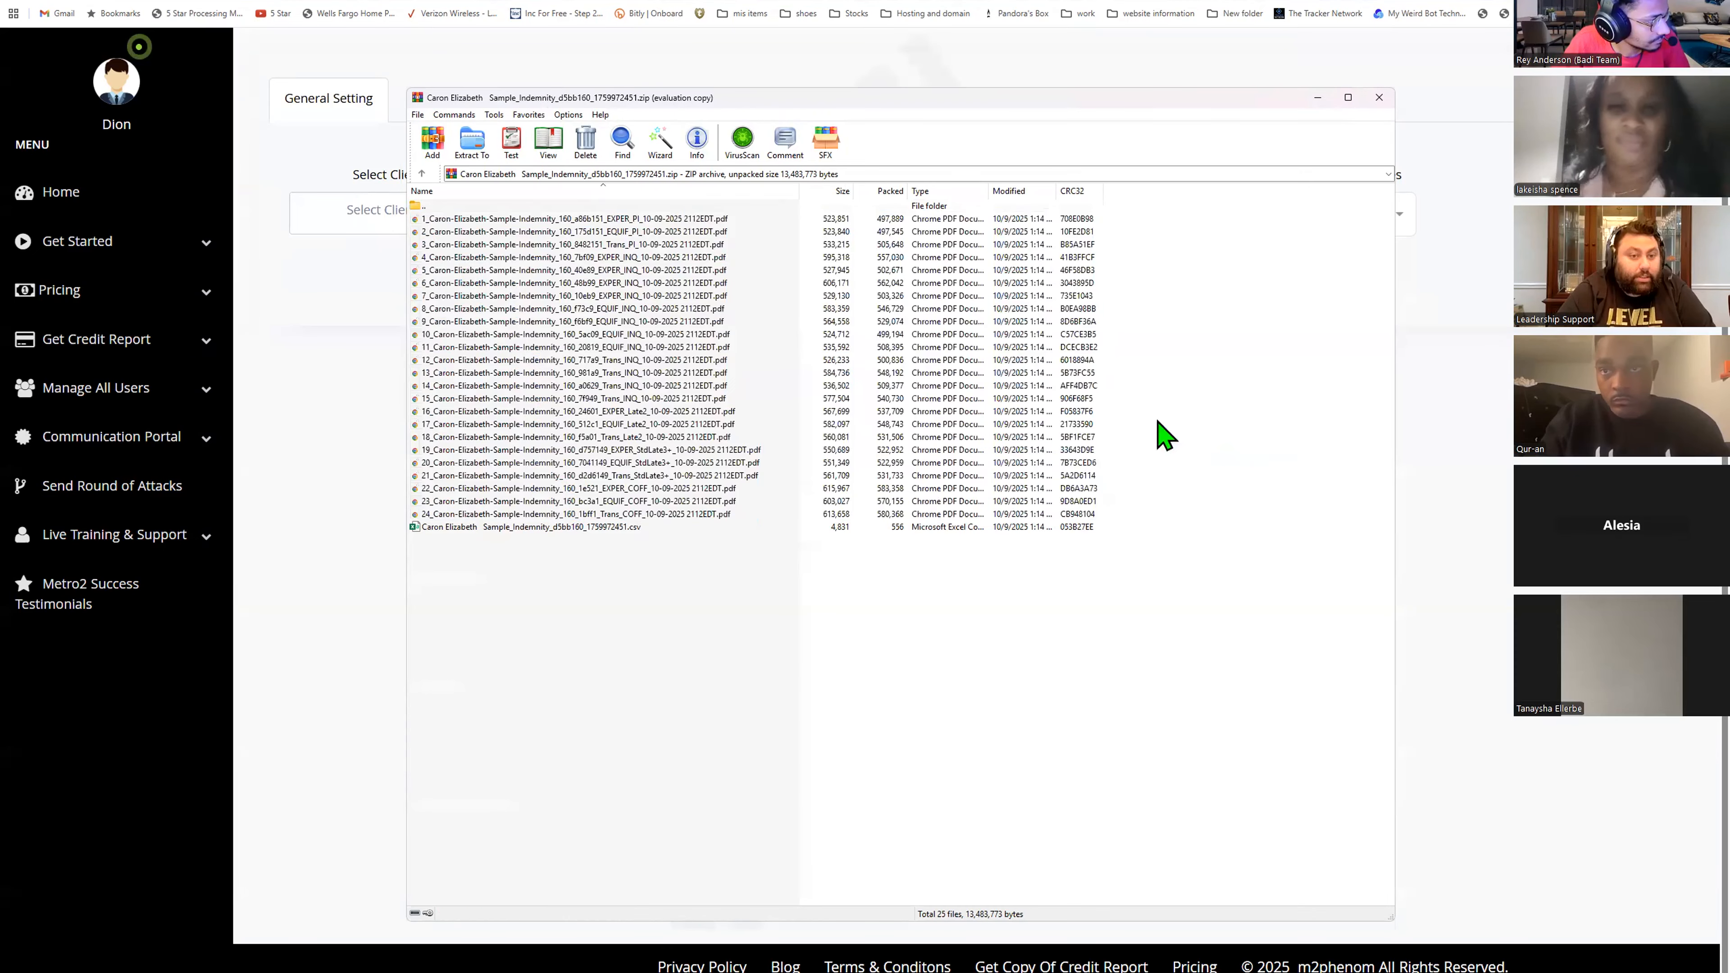
- Open the first Experian personal-identifier letter from the archive and scroll through its pages
double_click(691, 221)
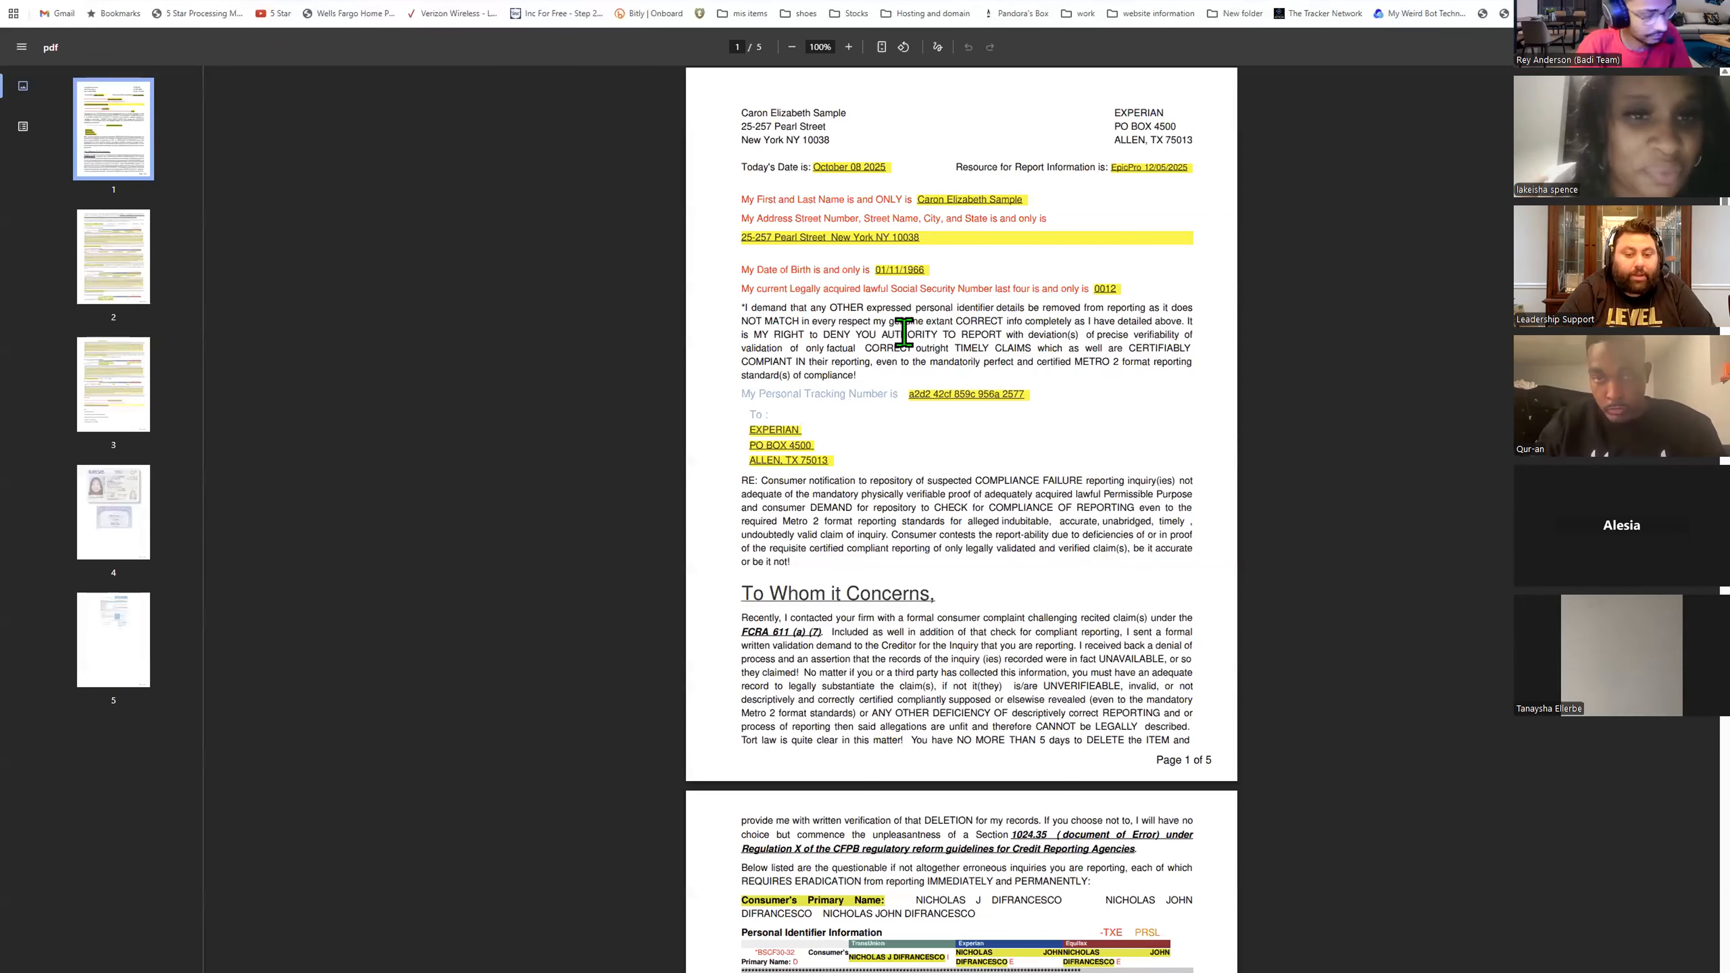
scroll(880, 332, down, 5)
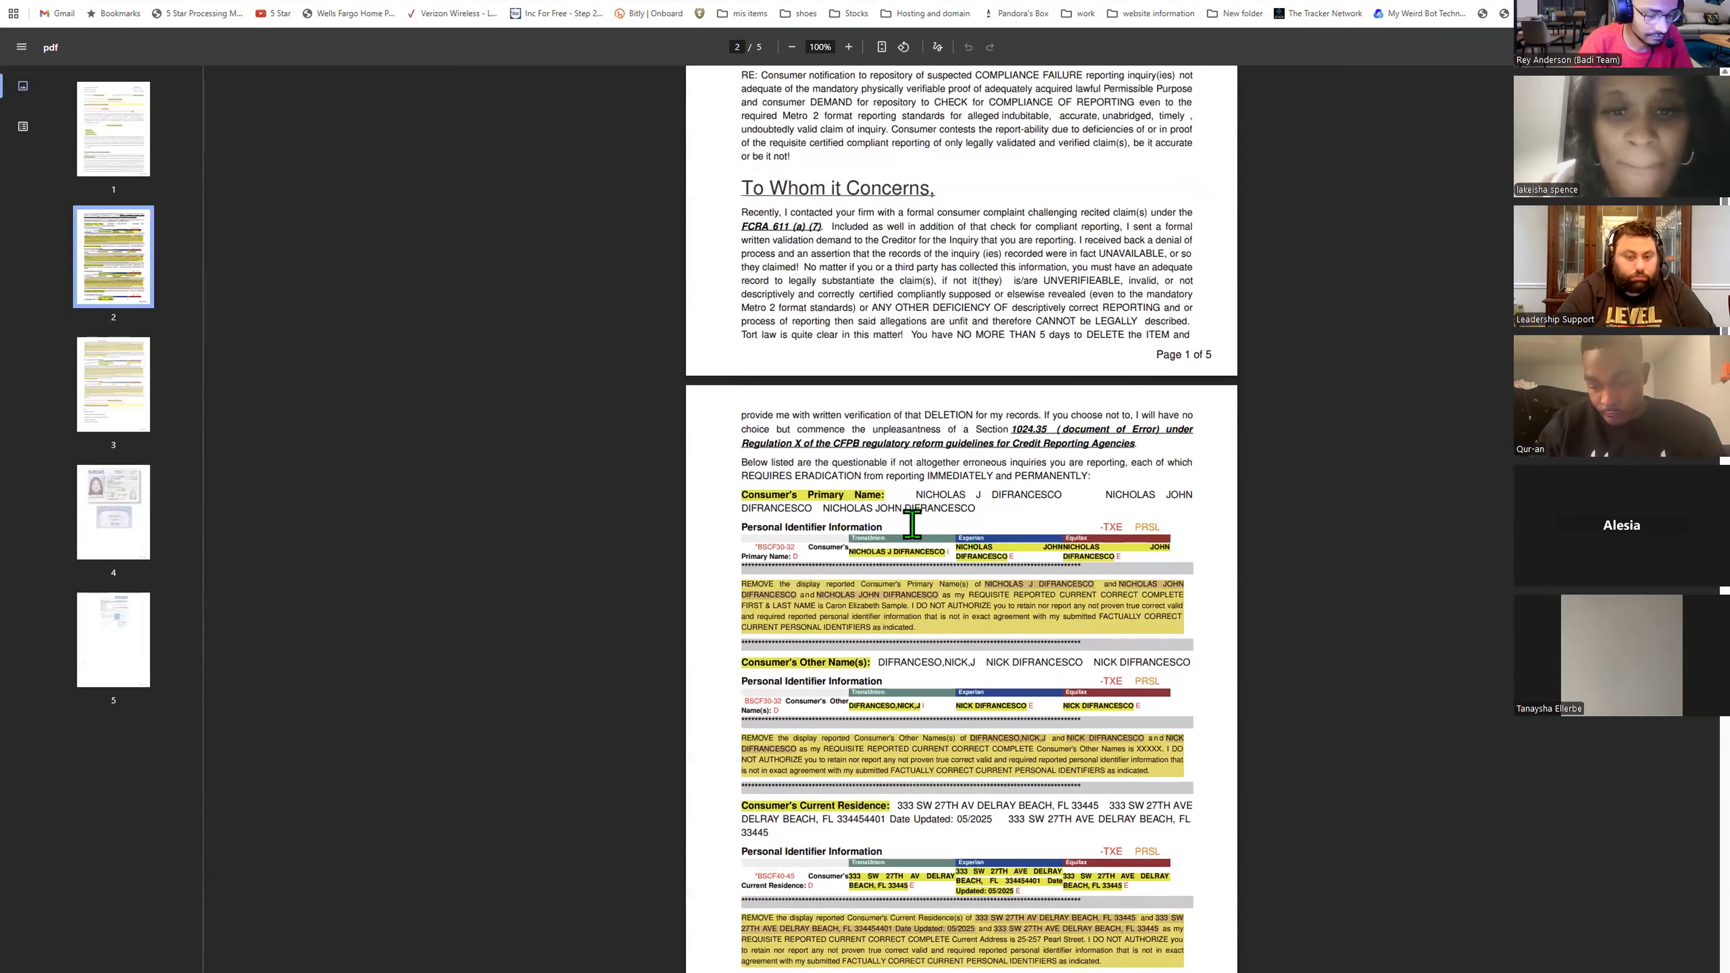
scroll(957, 475, down, 12)
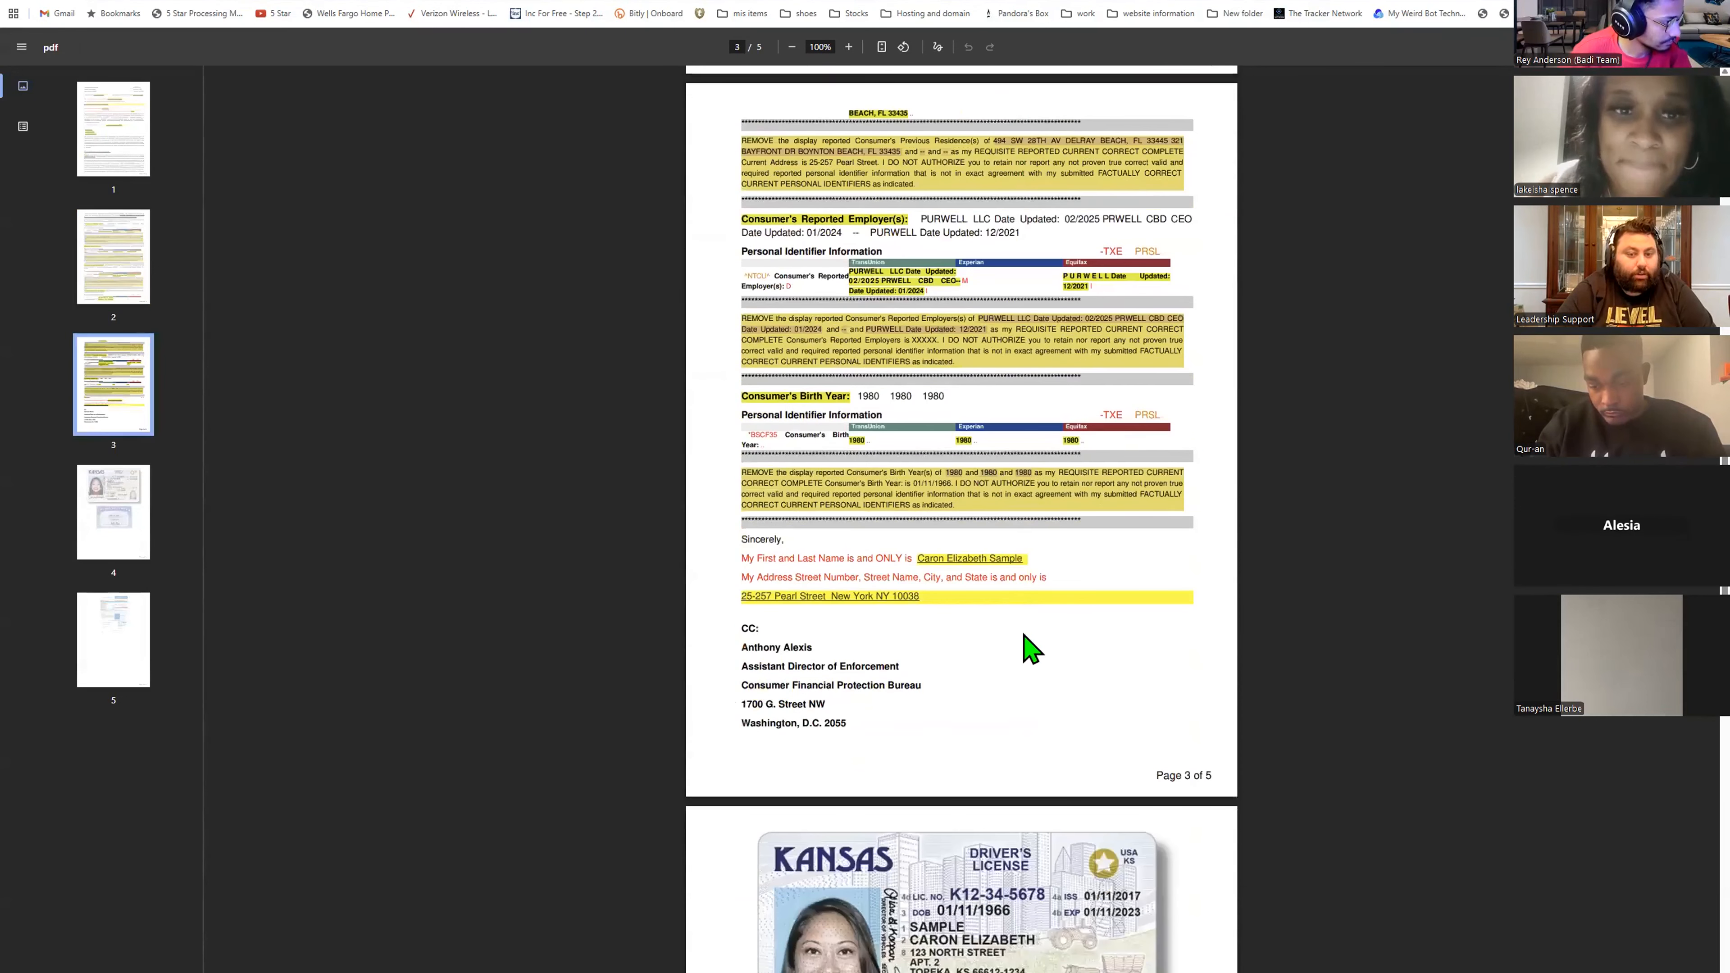
scroll(1032, 647, down, 9)
scroll(1039, 648, down, 7)
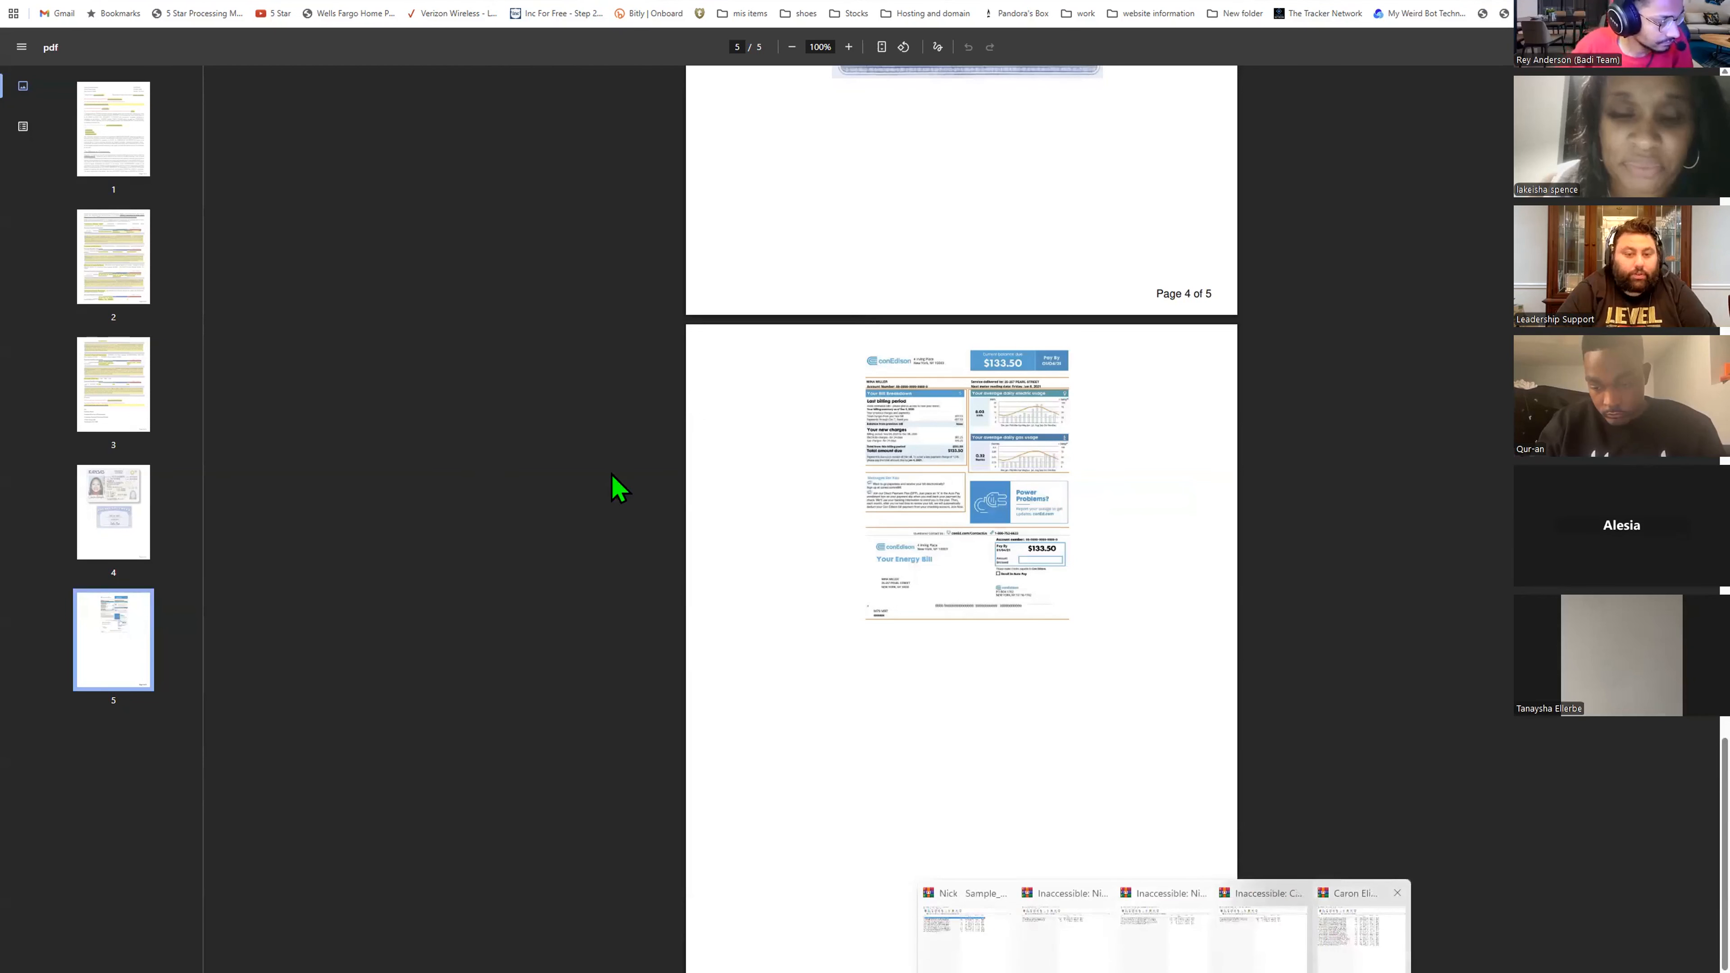
- Open the Experian charge-off letter from the archive, scroll through its pages, and close it
click(1361, 932)
click(1010, 559)
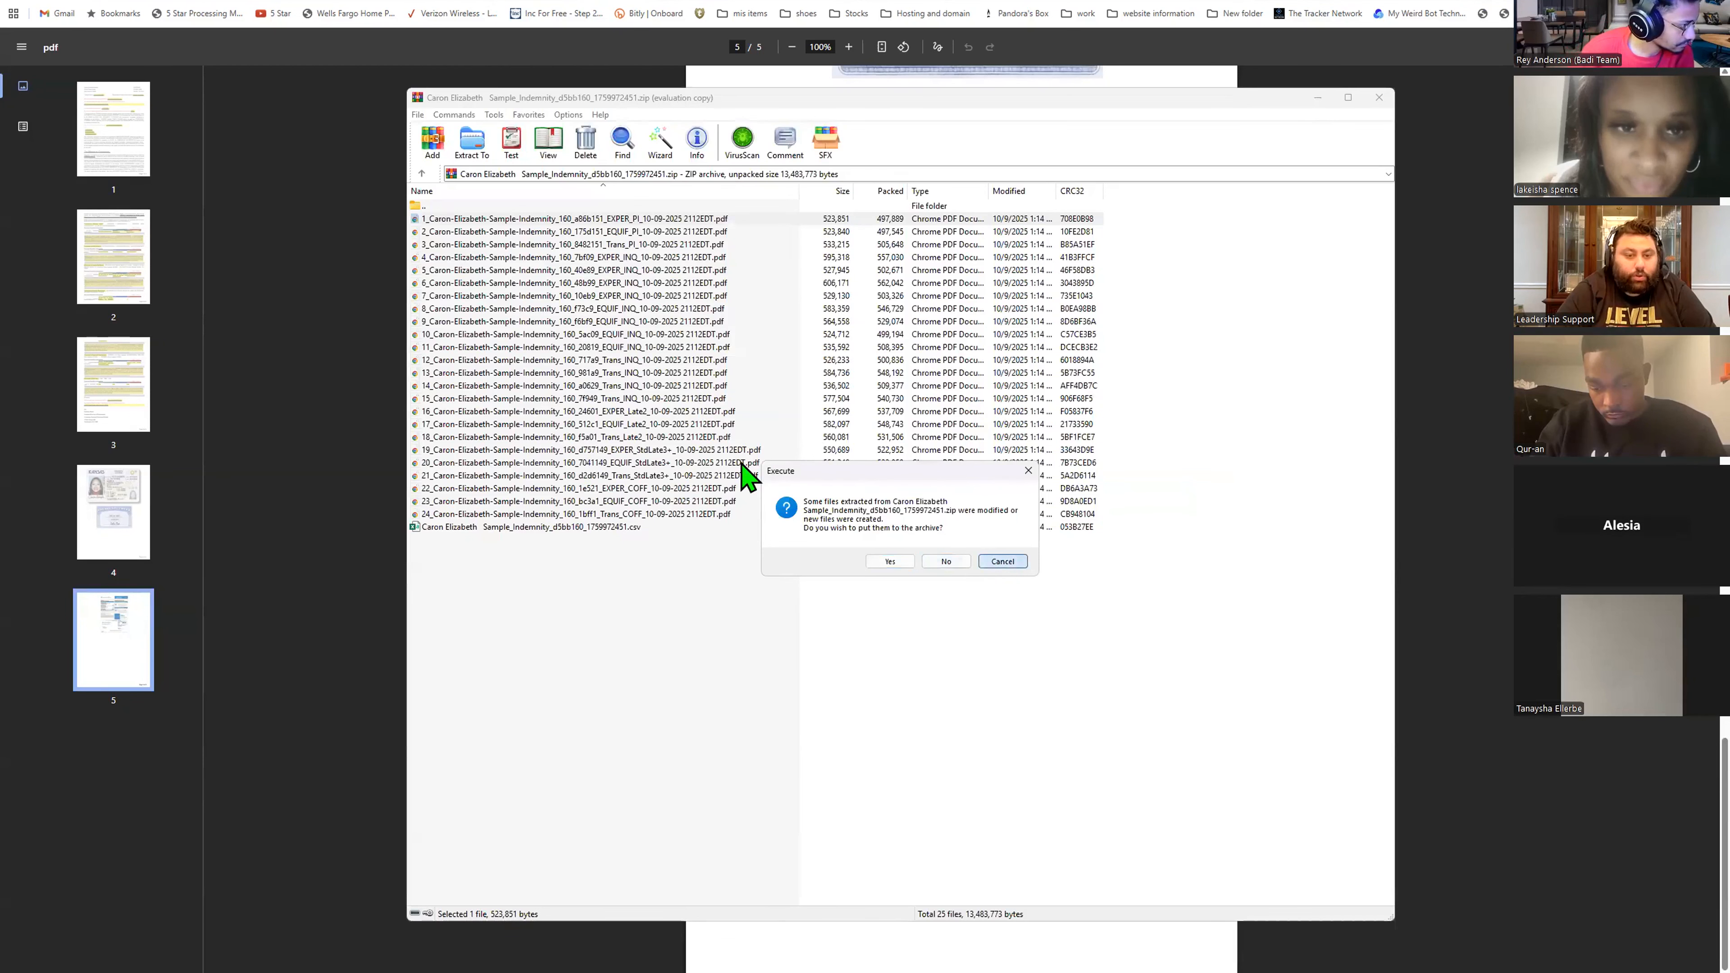
double_click(681, 476)
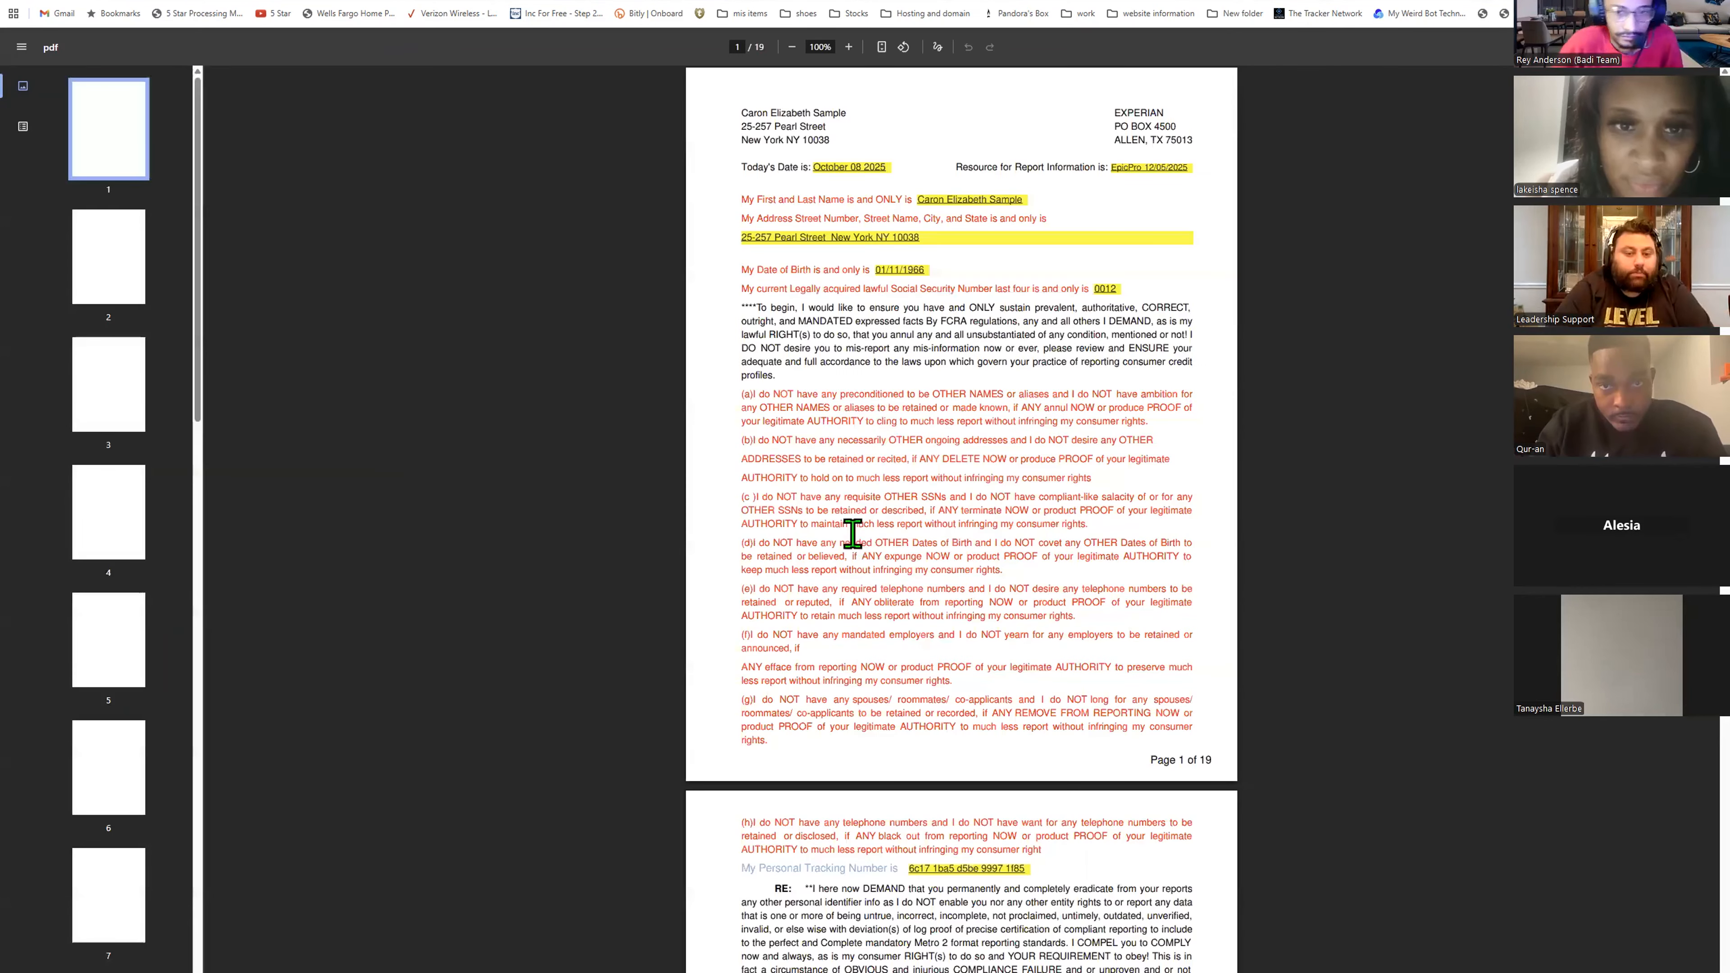
scroll(803, 539, down, 5)
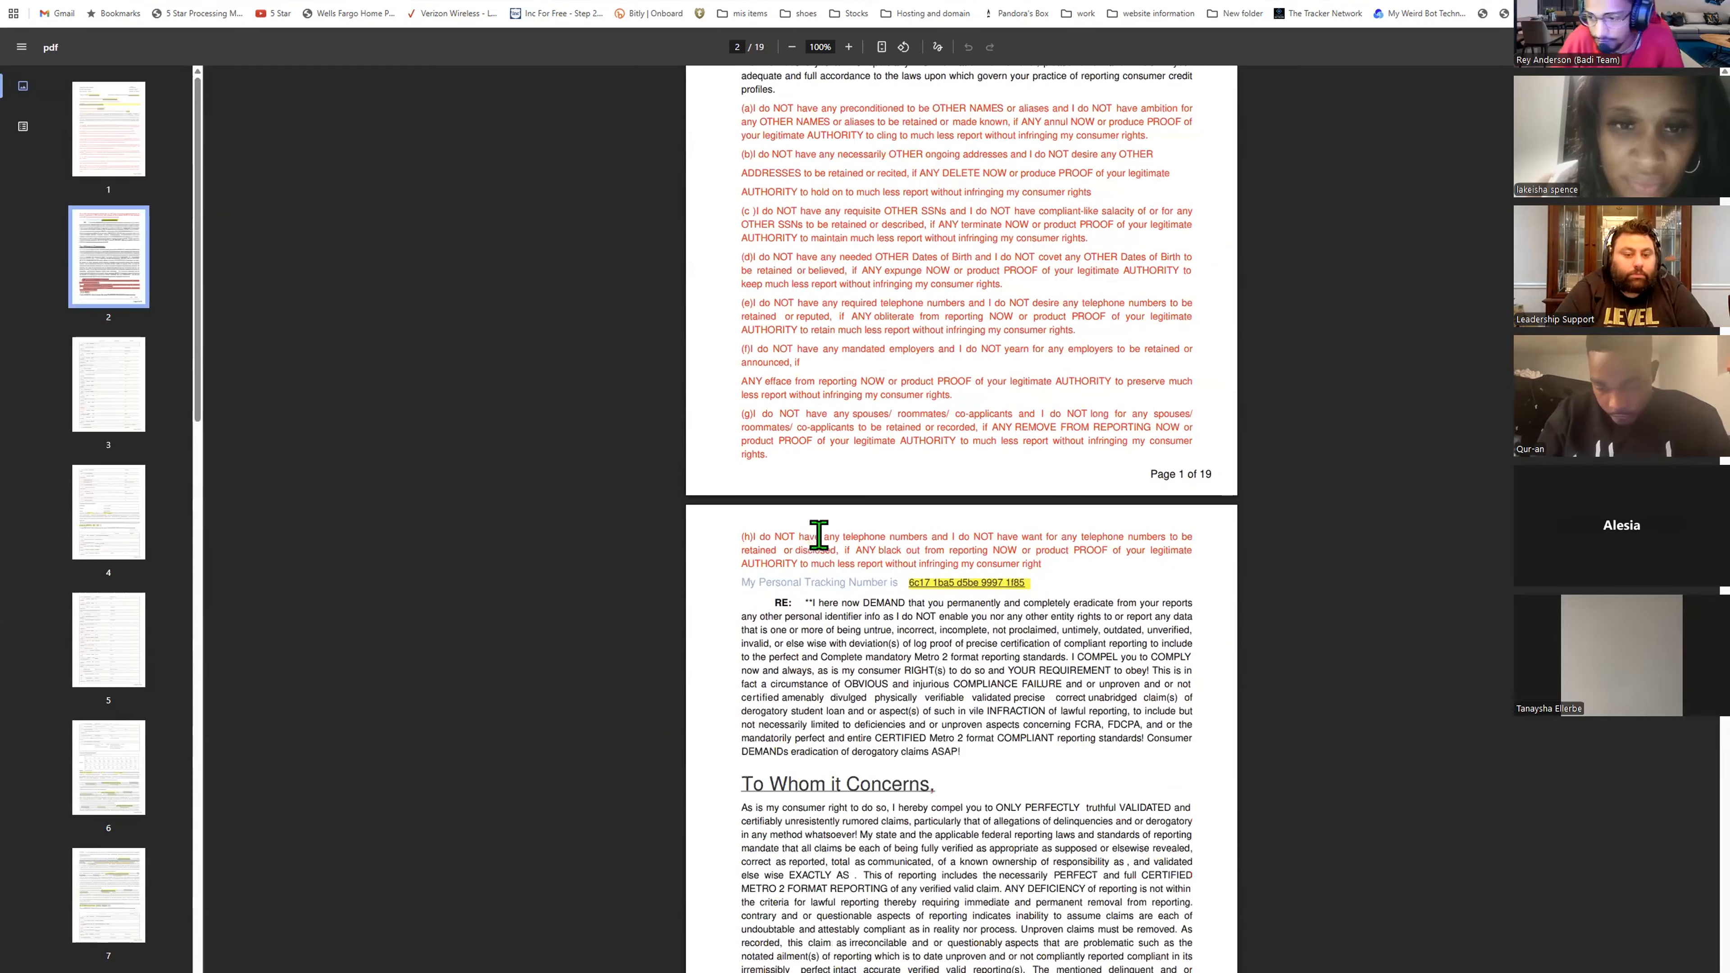
scroll(826, 539, down, 4)
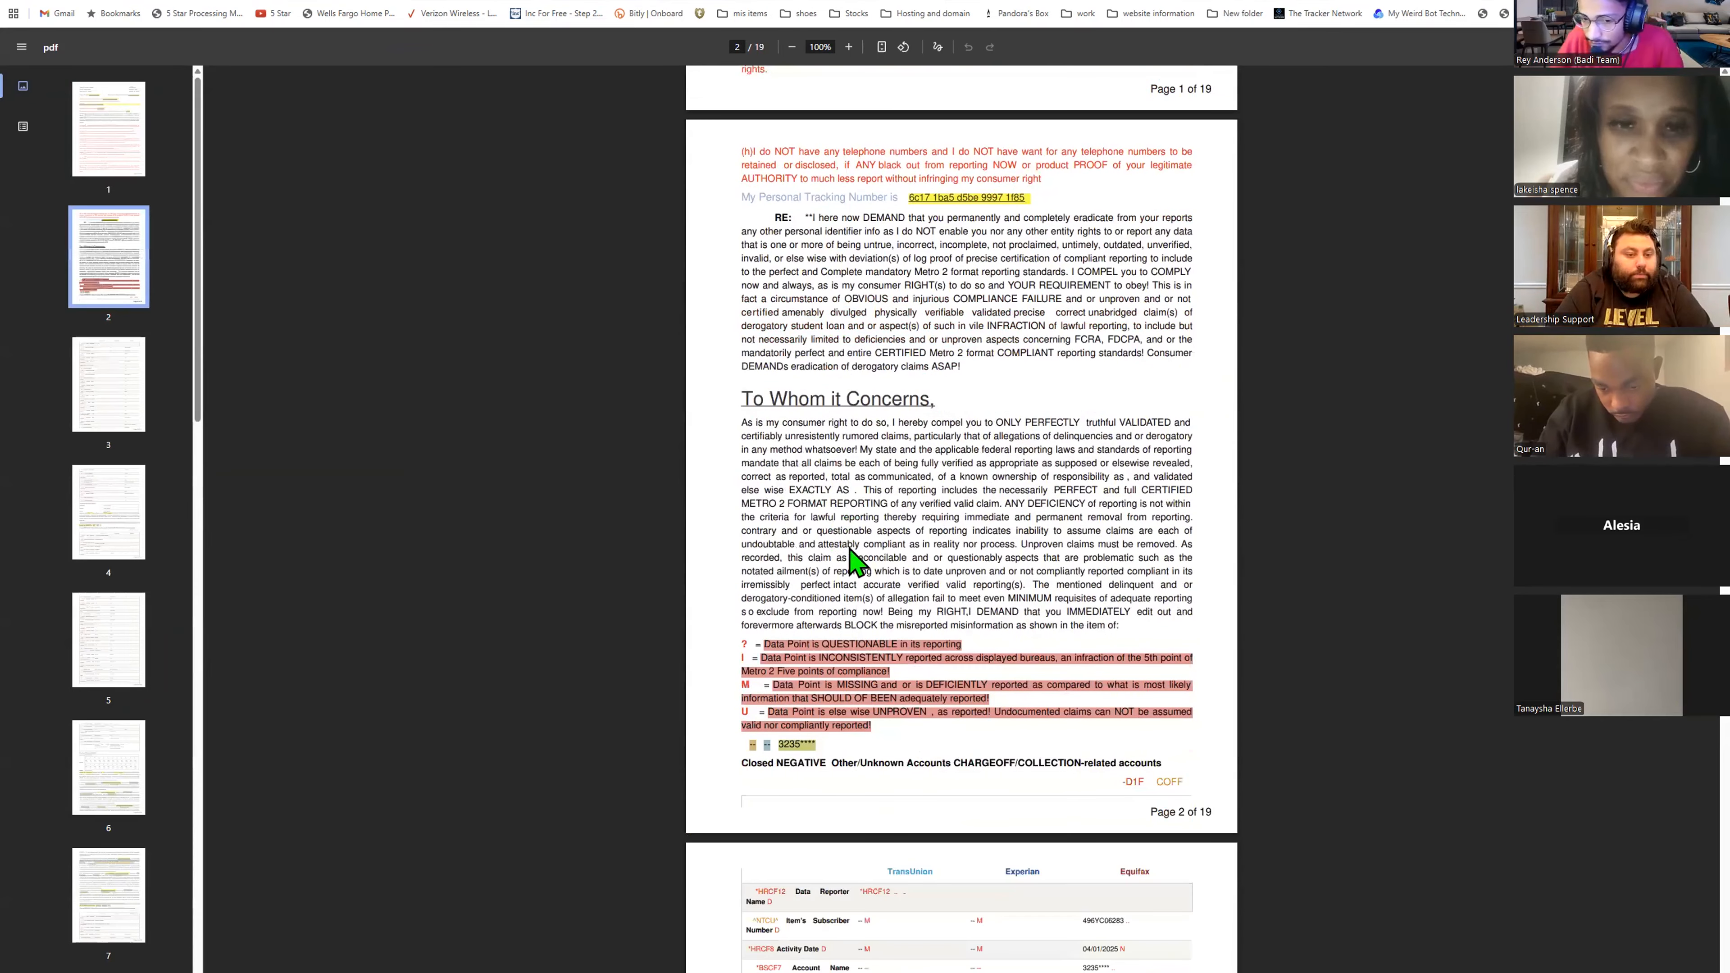
scroll(797, 550, down, 20)
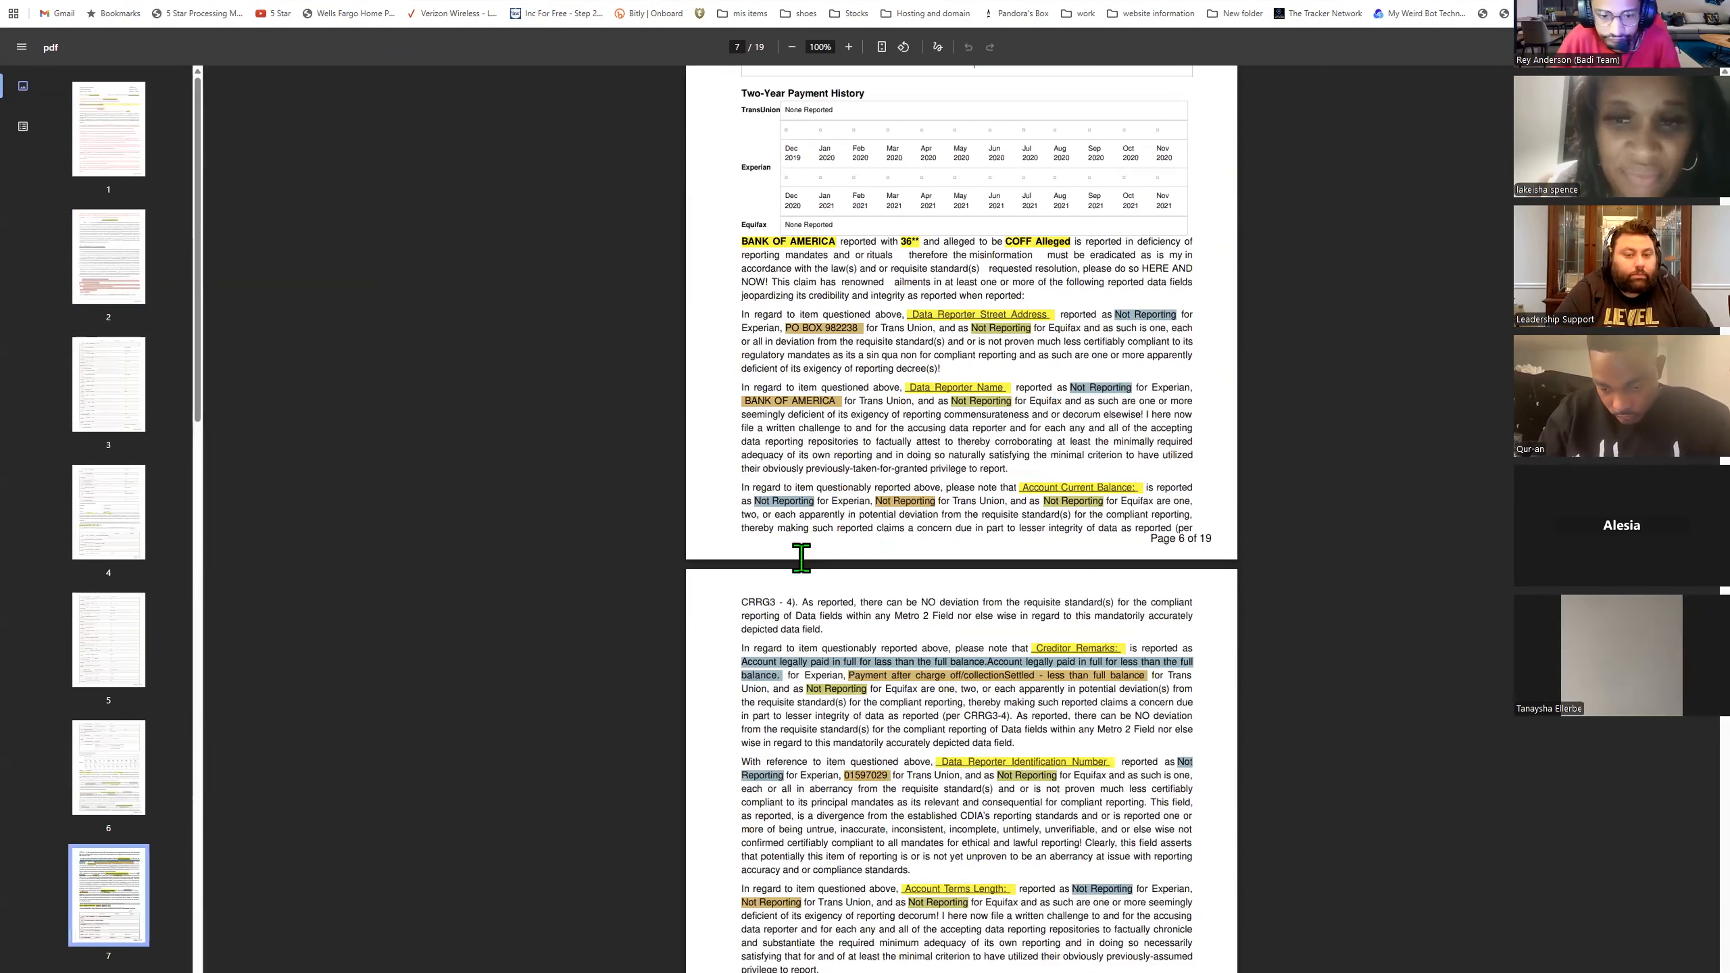
scroll(817, 556, down, 18)
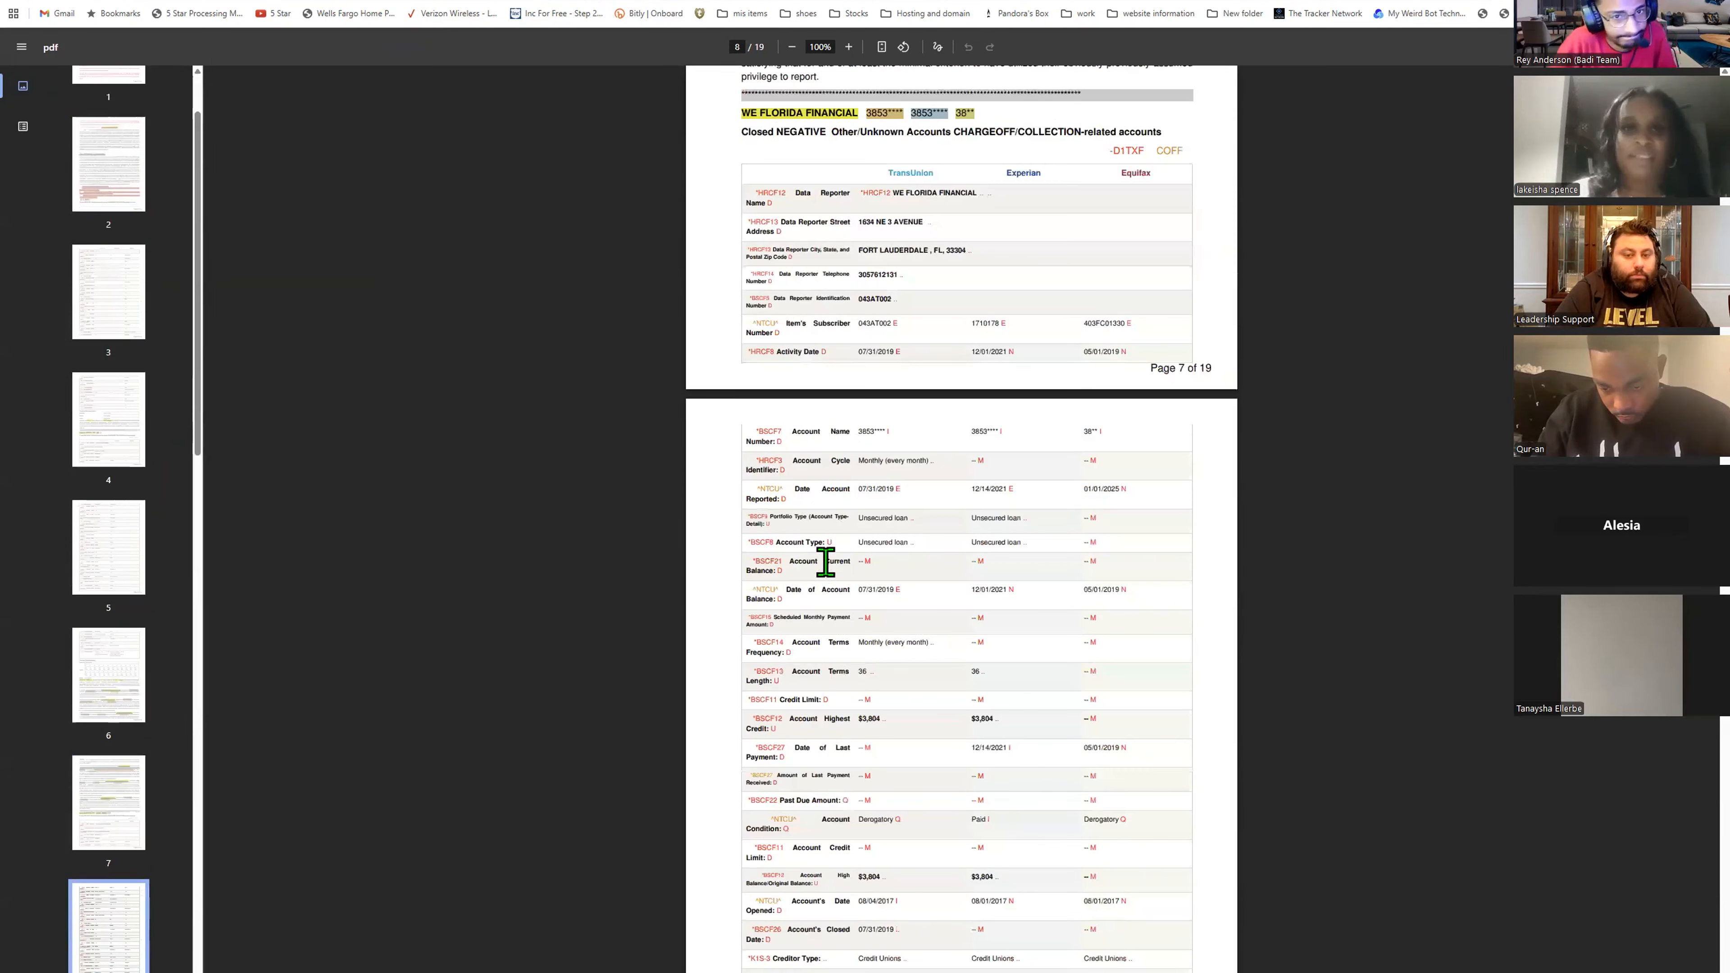
scroll(831, 550, down, 1)
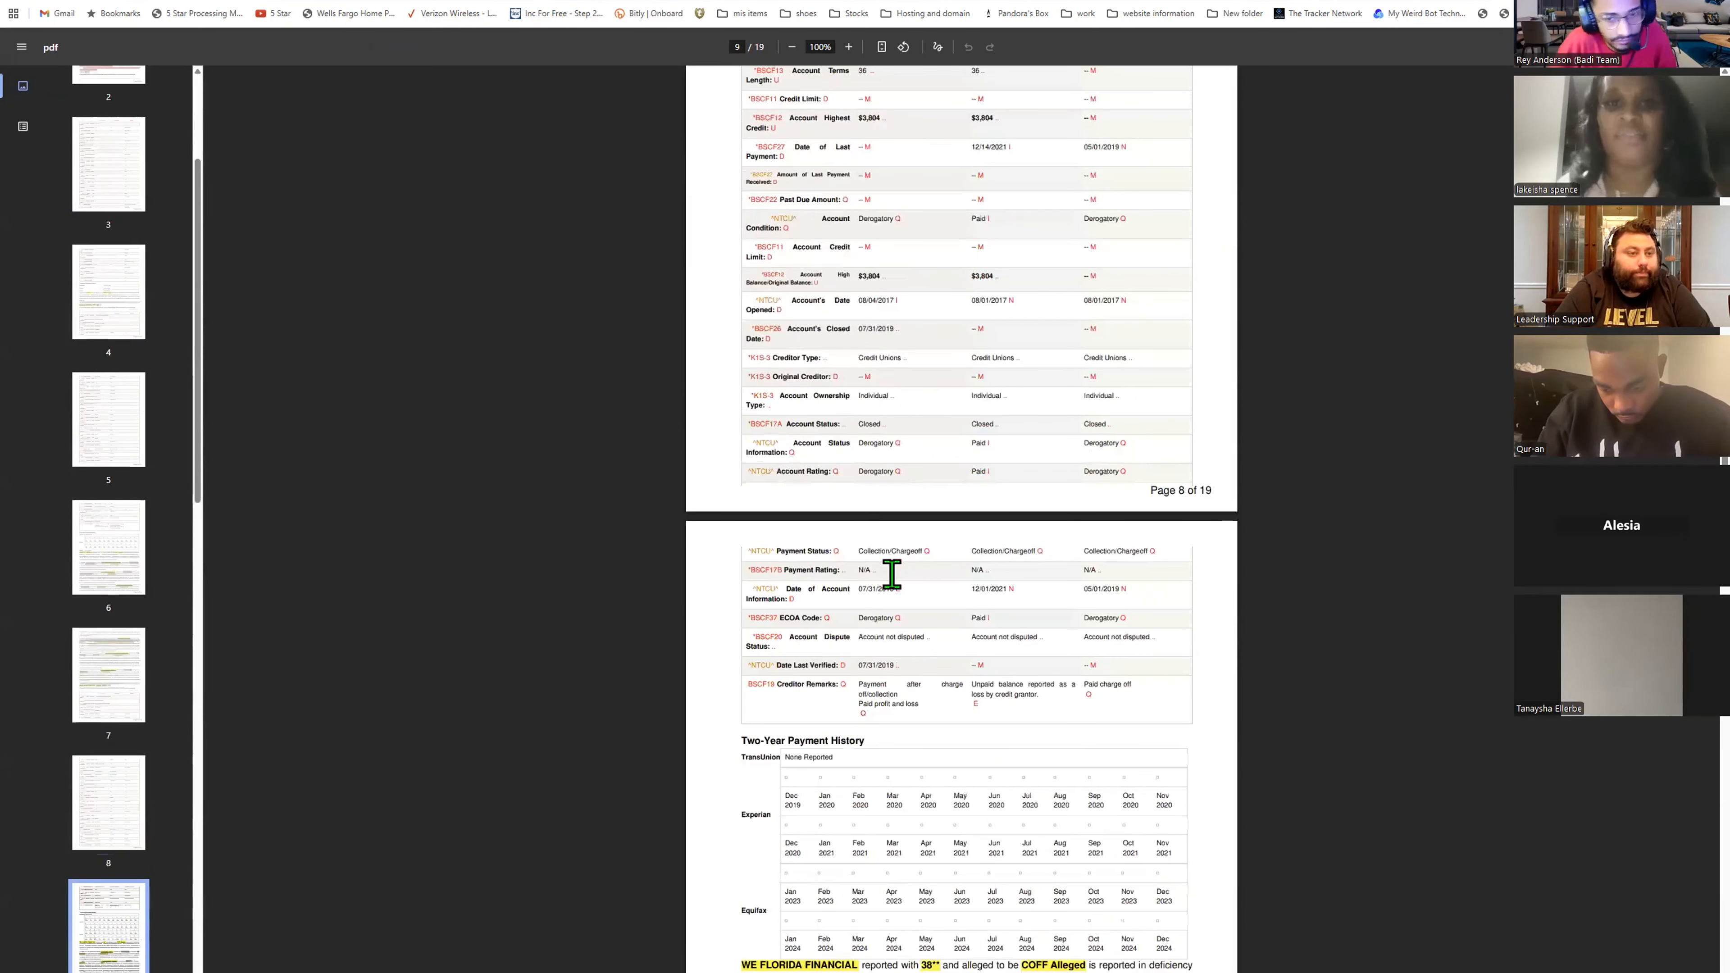
scroll(891, 575, down, 20)
scroll(892, 575, up, 20)
scroll(961, 520, up, 2)
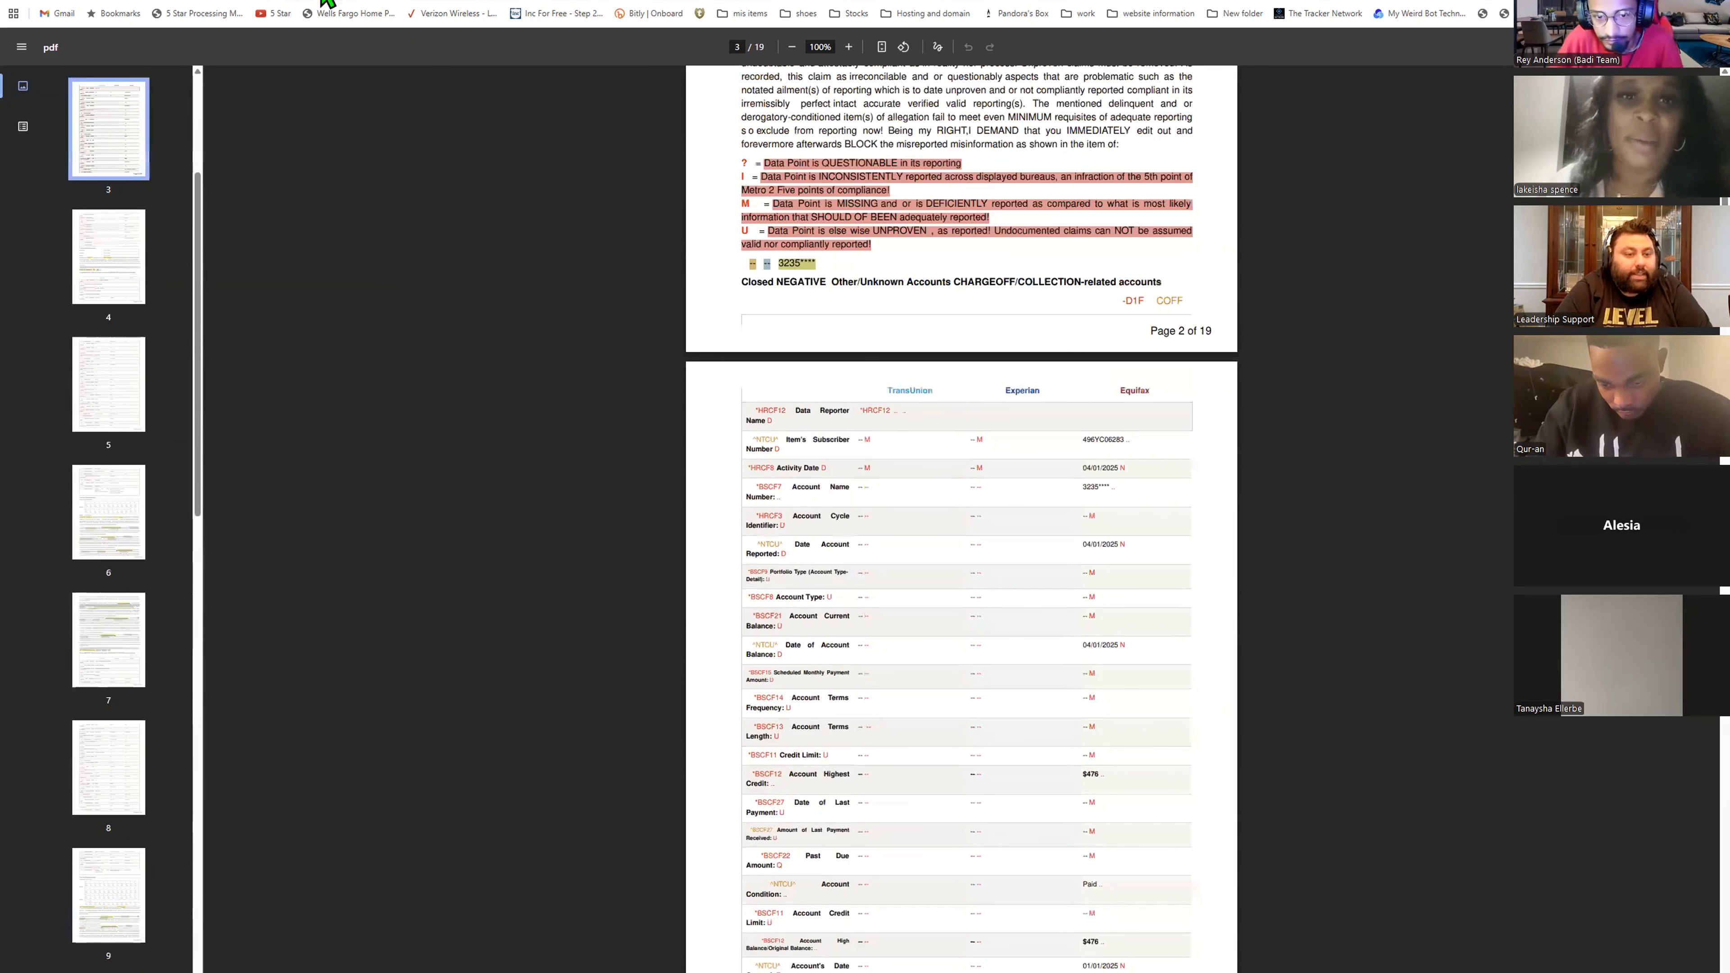
scroll(849, 564, up, 5)
key(ctrl+w)
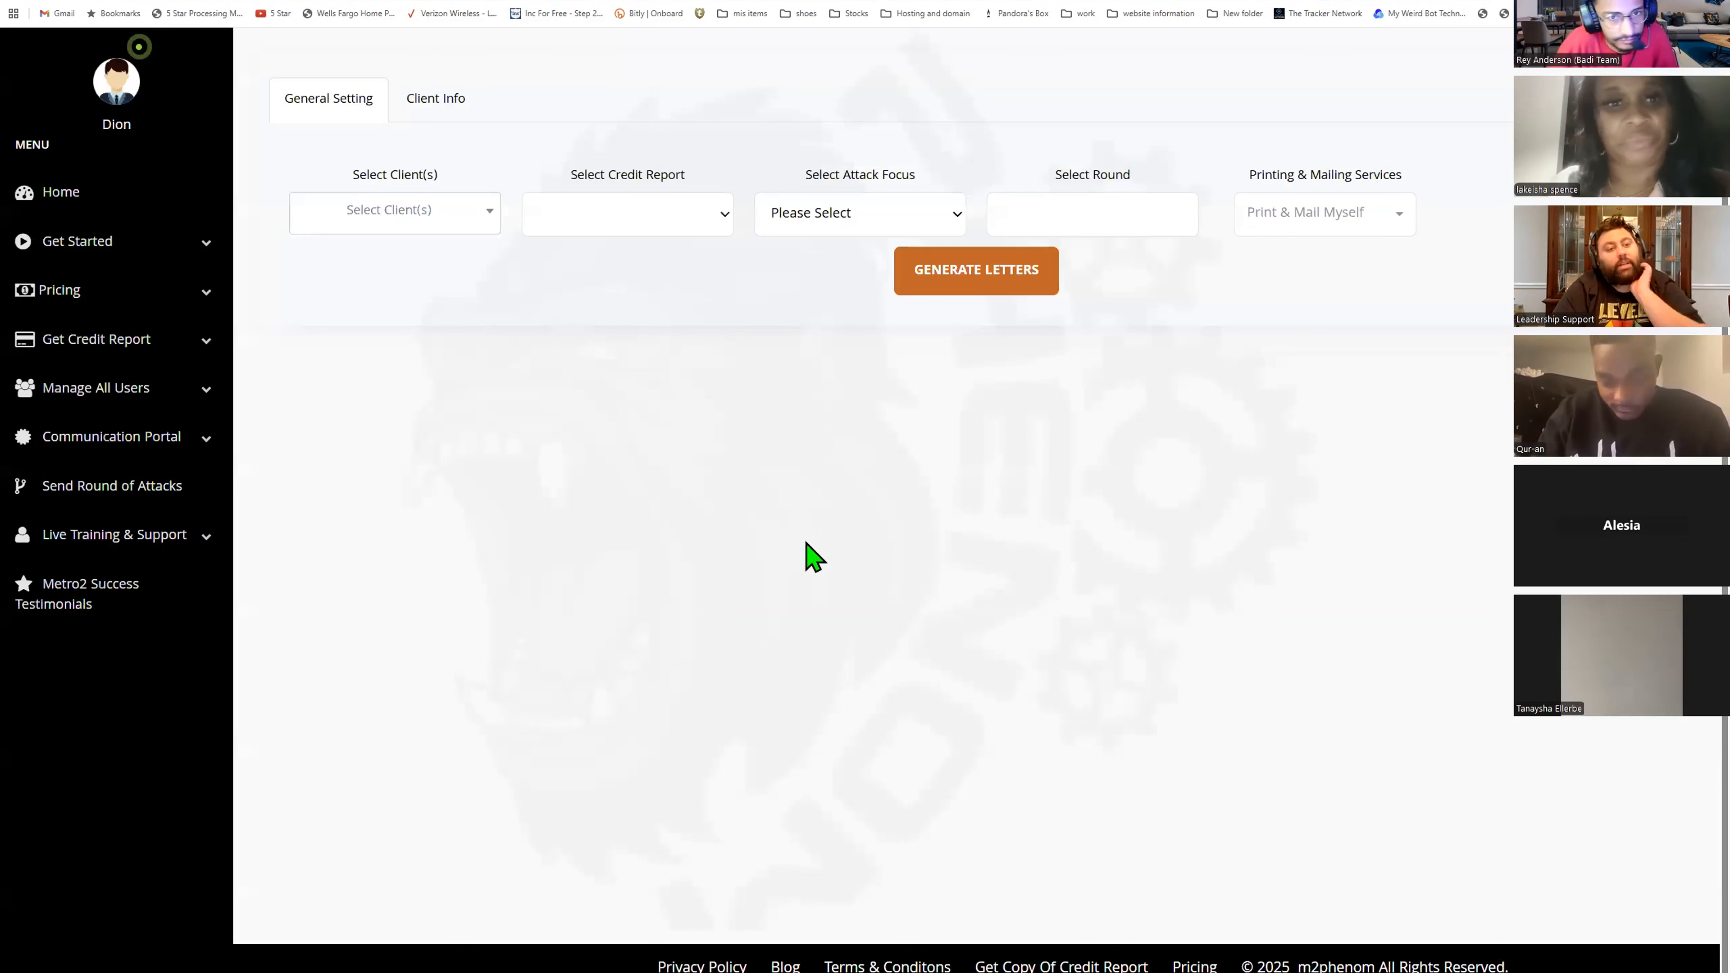